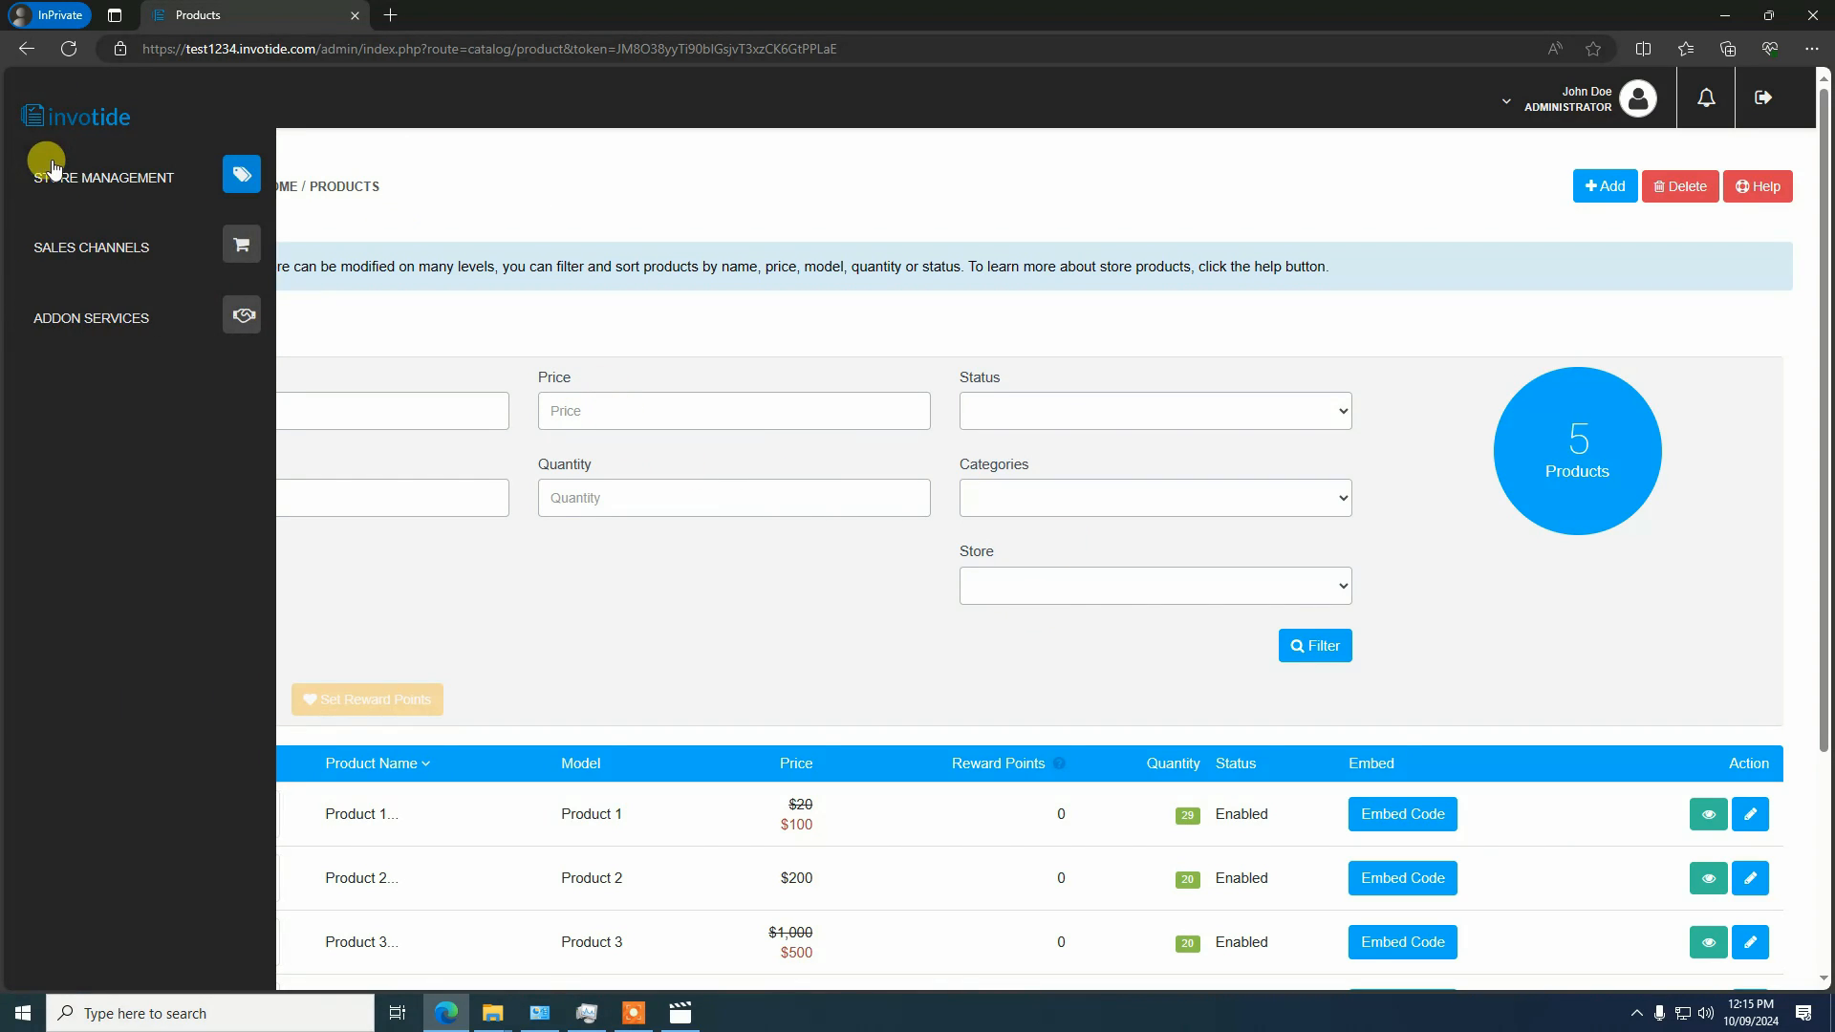
# Start adding a new product in the store catalog and choose Physical Product as its type
pyautogui.click(53, 169)
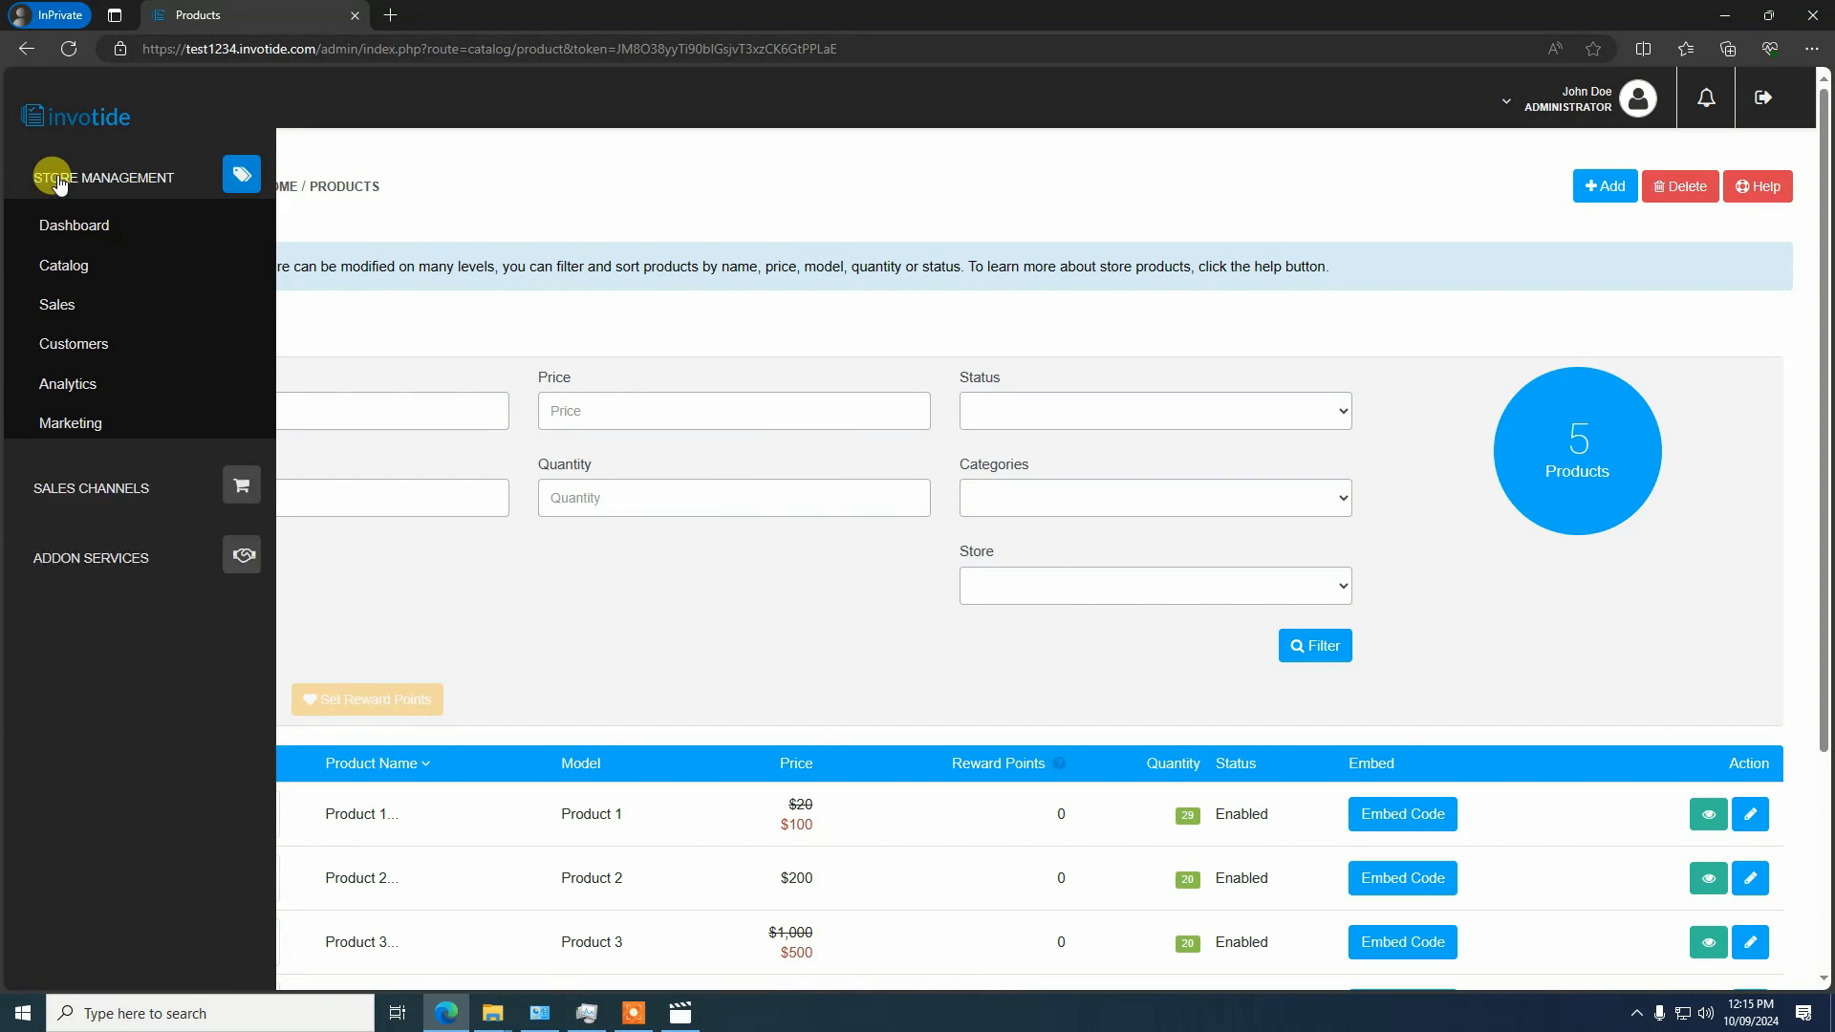
pyautogui.click(65, 269)
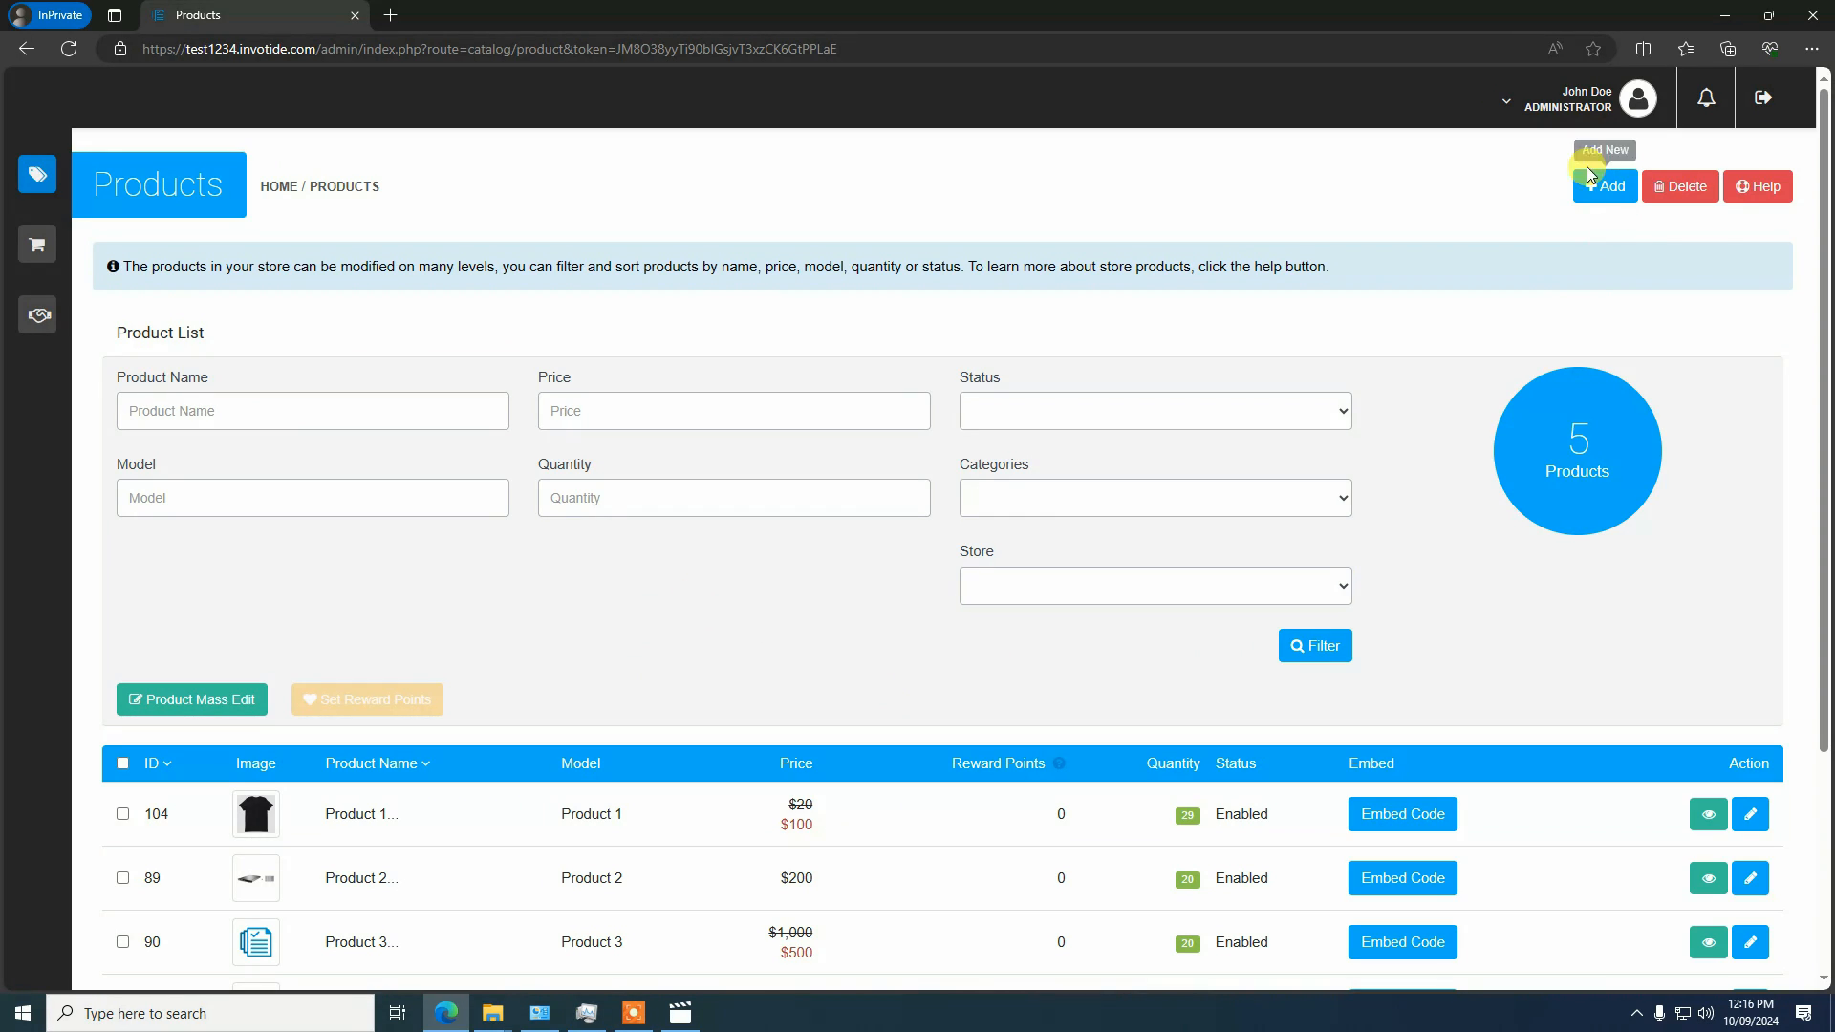
pyautogui.click(1614, 191)
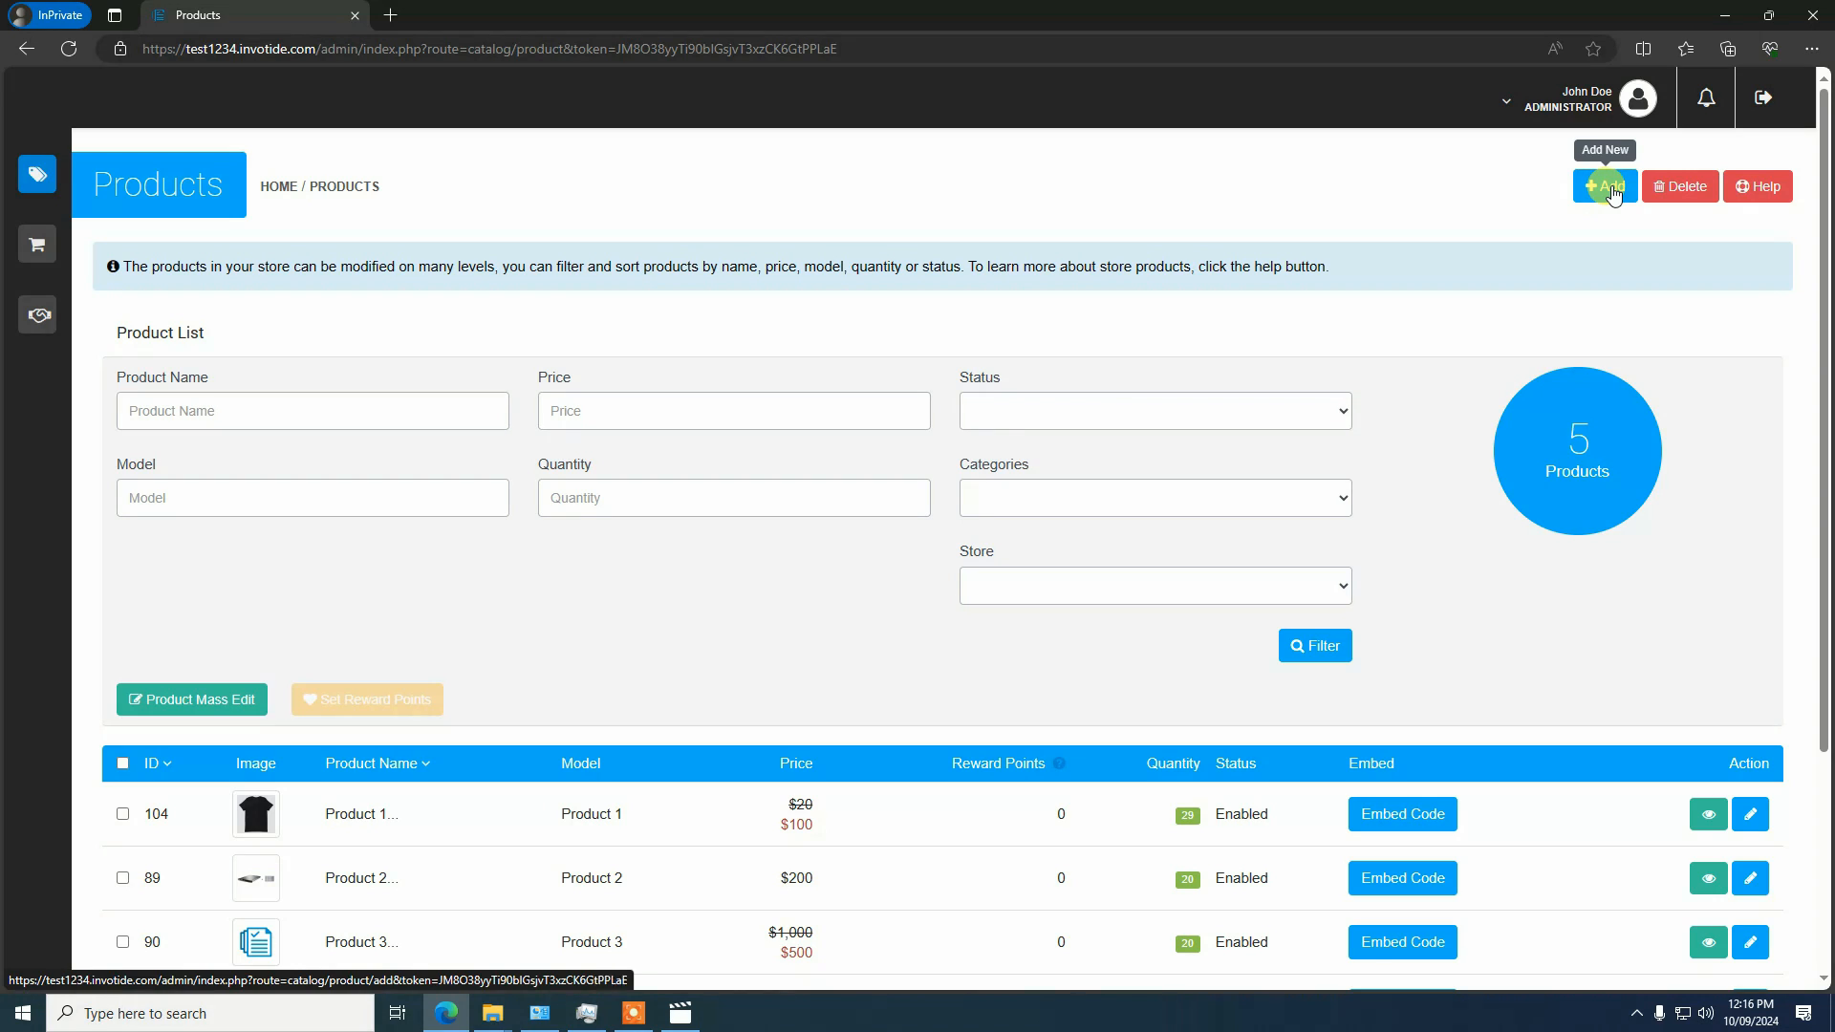
pyautogui.scroll(-2, 758, 411)
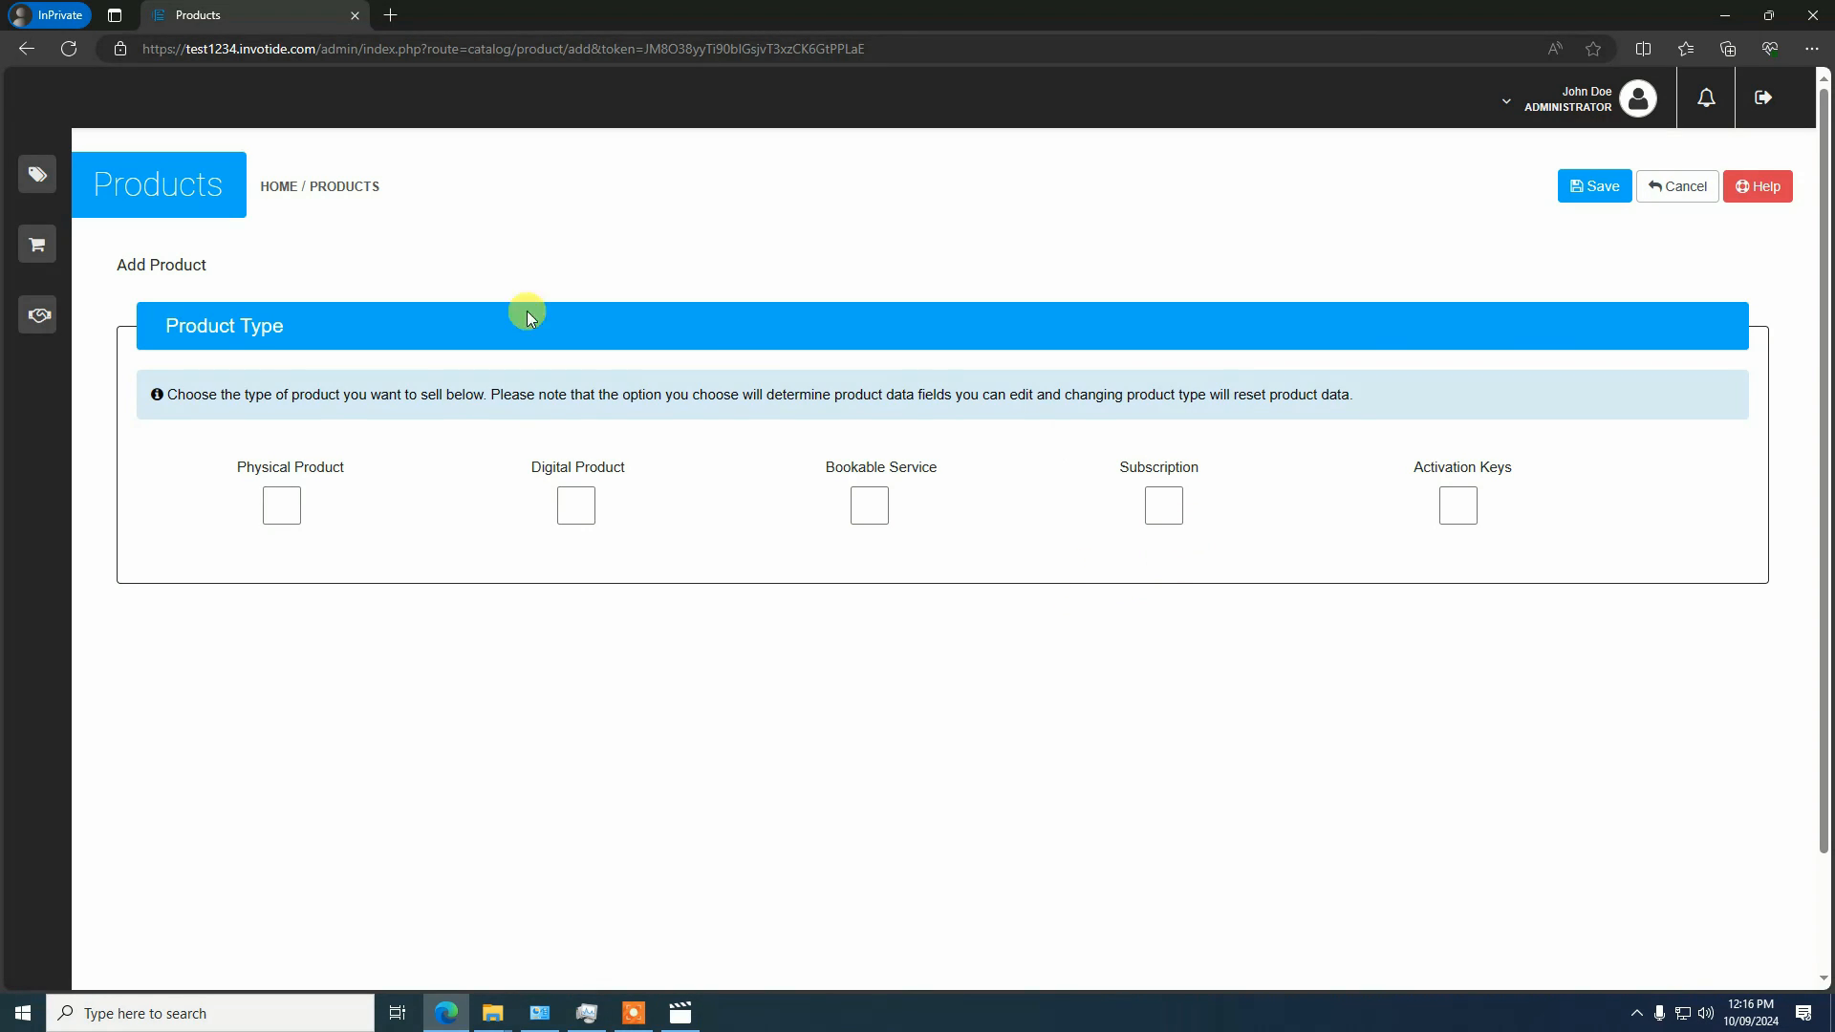
pyautogui.click(284, 506)
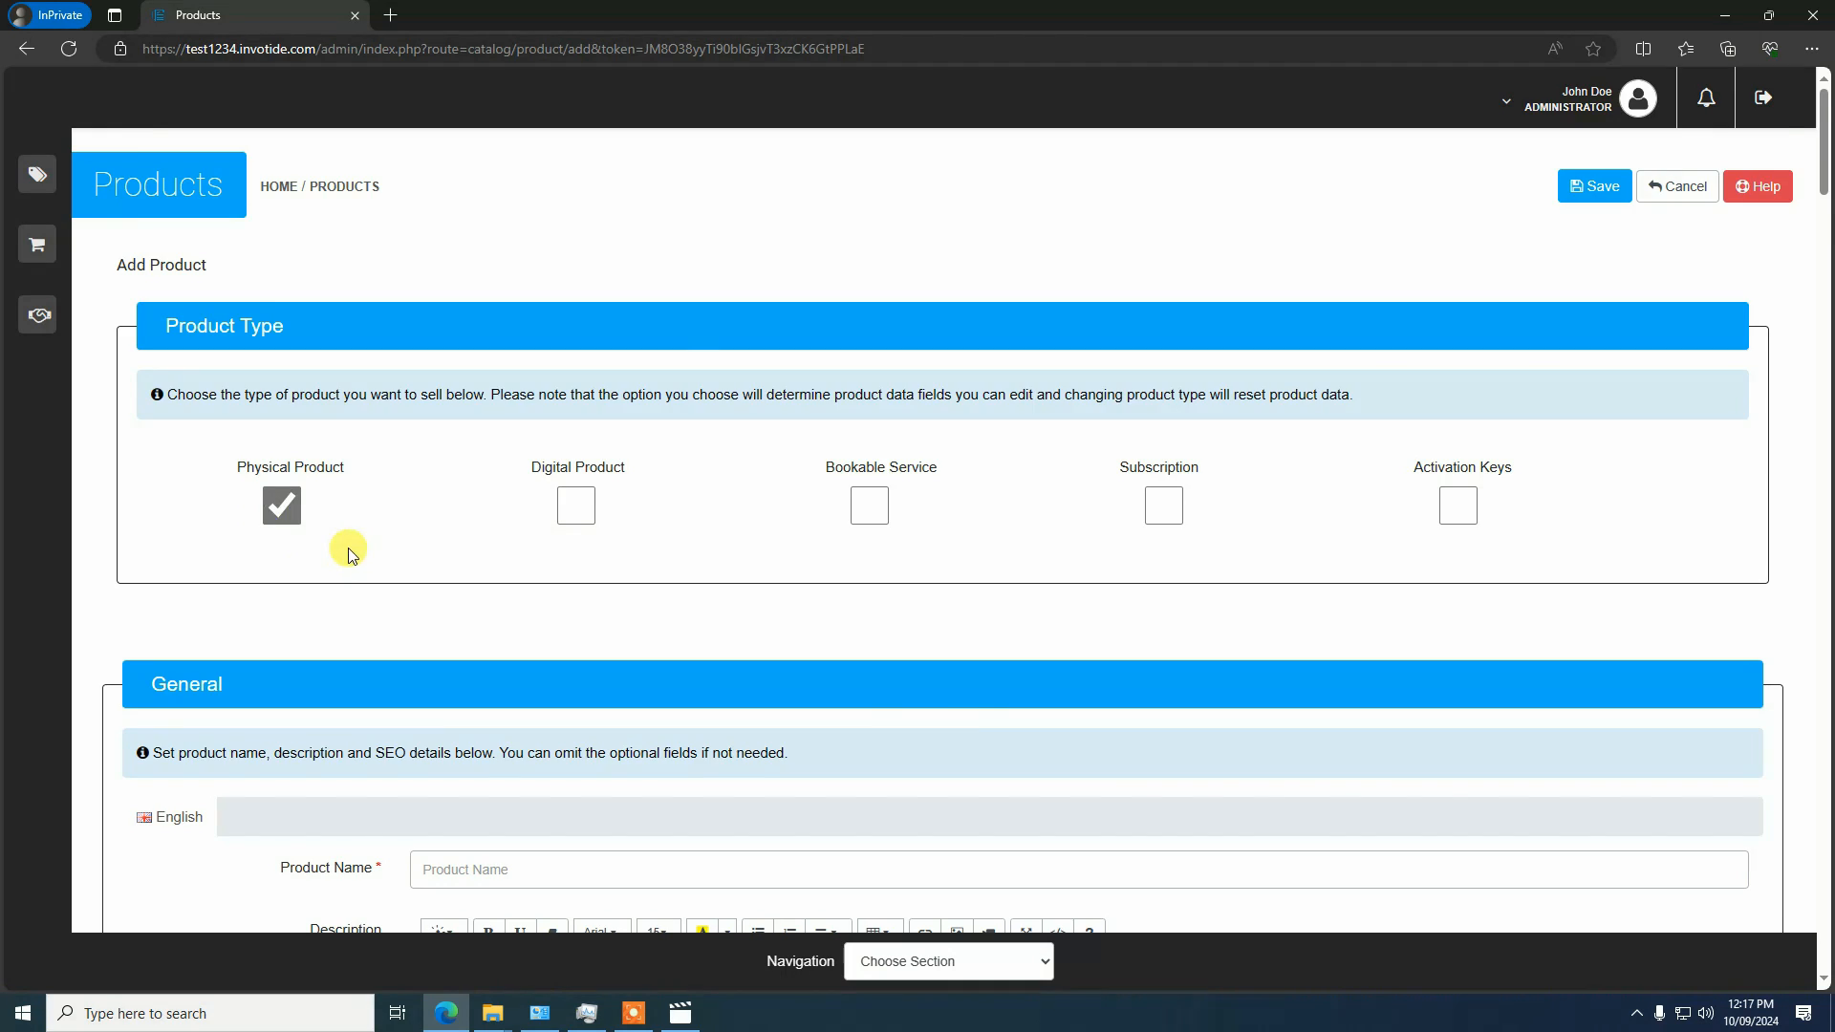
# Name the product "Customizable T-shirt" and enter the description "This is a test customizable product"
pyautogui.scroll(-3, 421, 459)
pyautogui.click(472, 591)
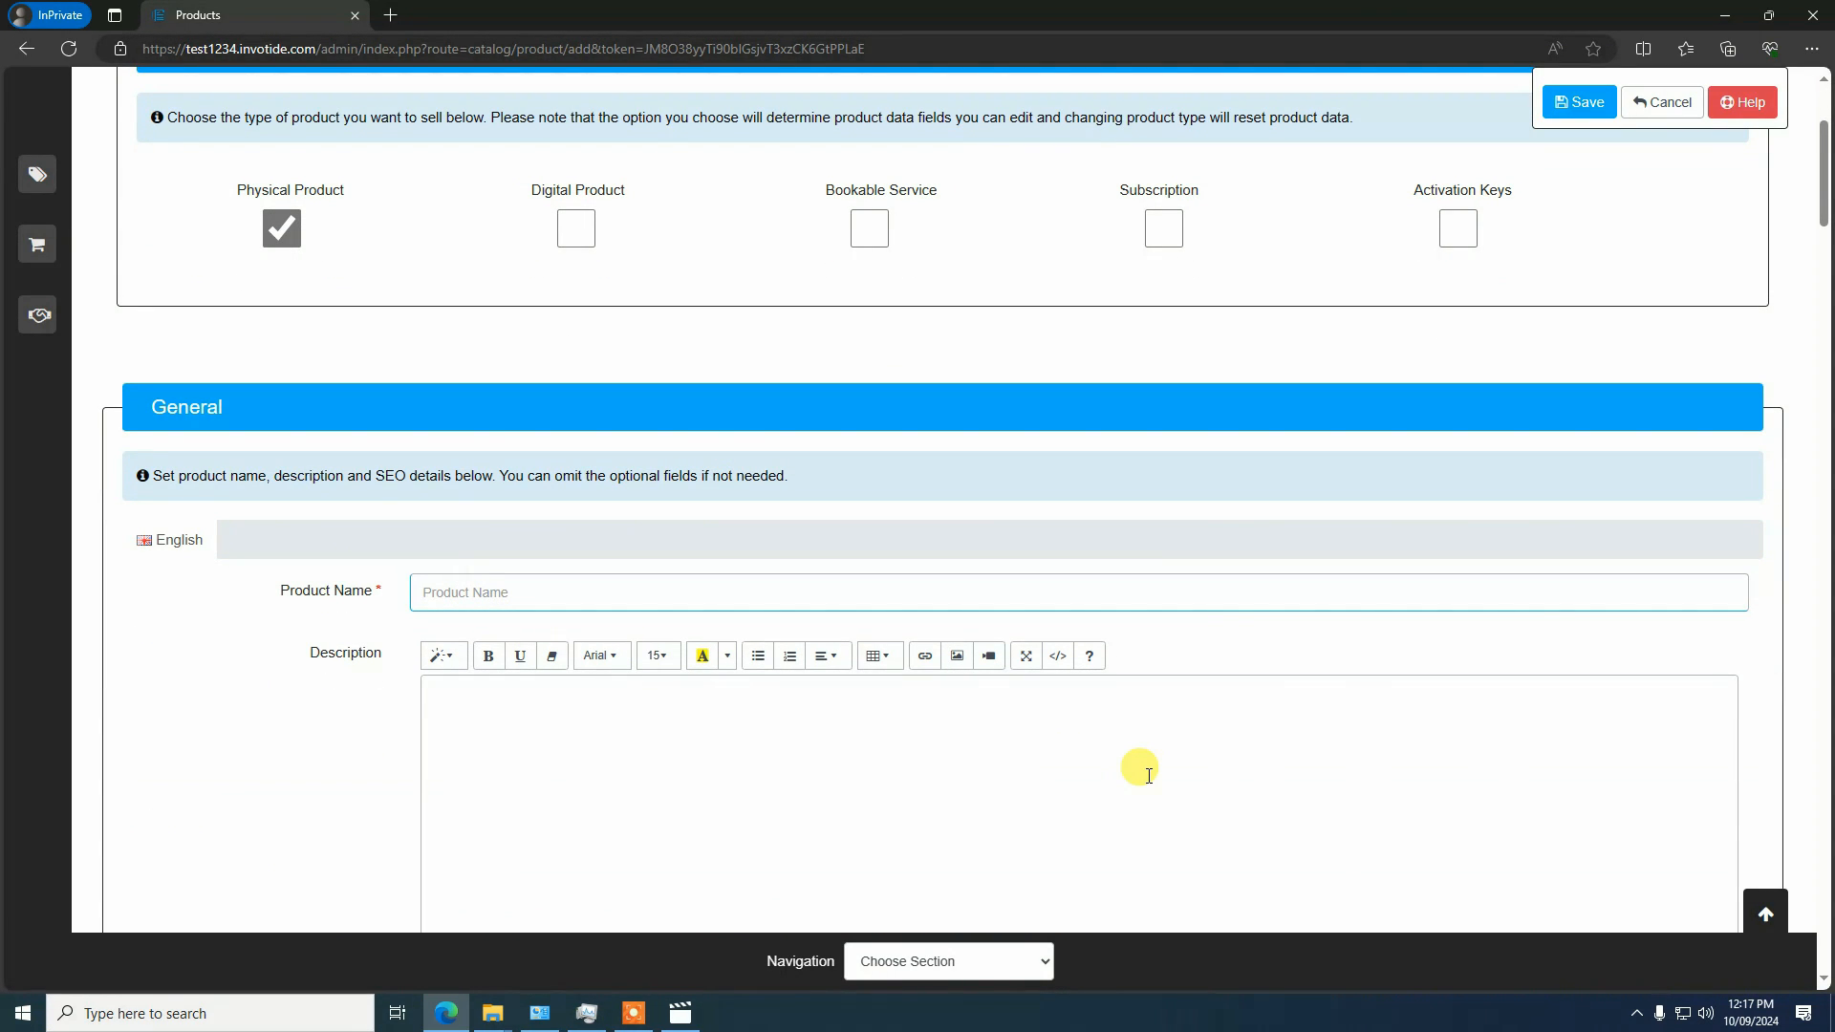
pyautogui.write('Customizable T-shirt')
pyautogui.click(889, 729)
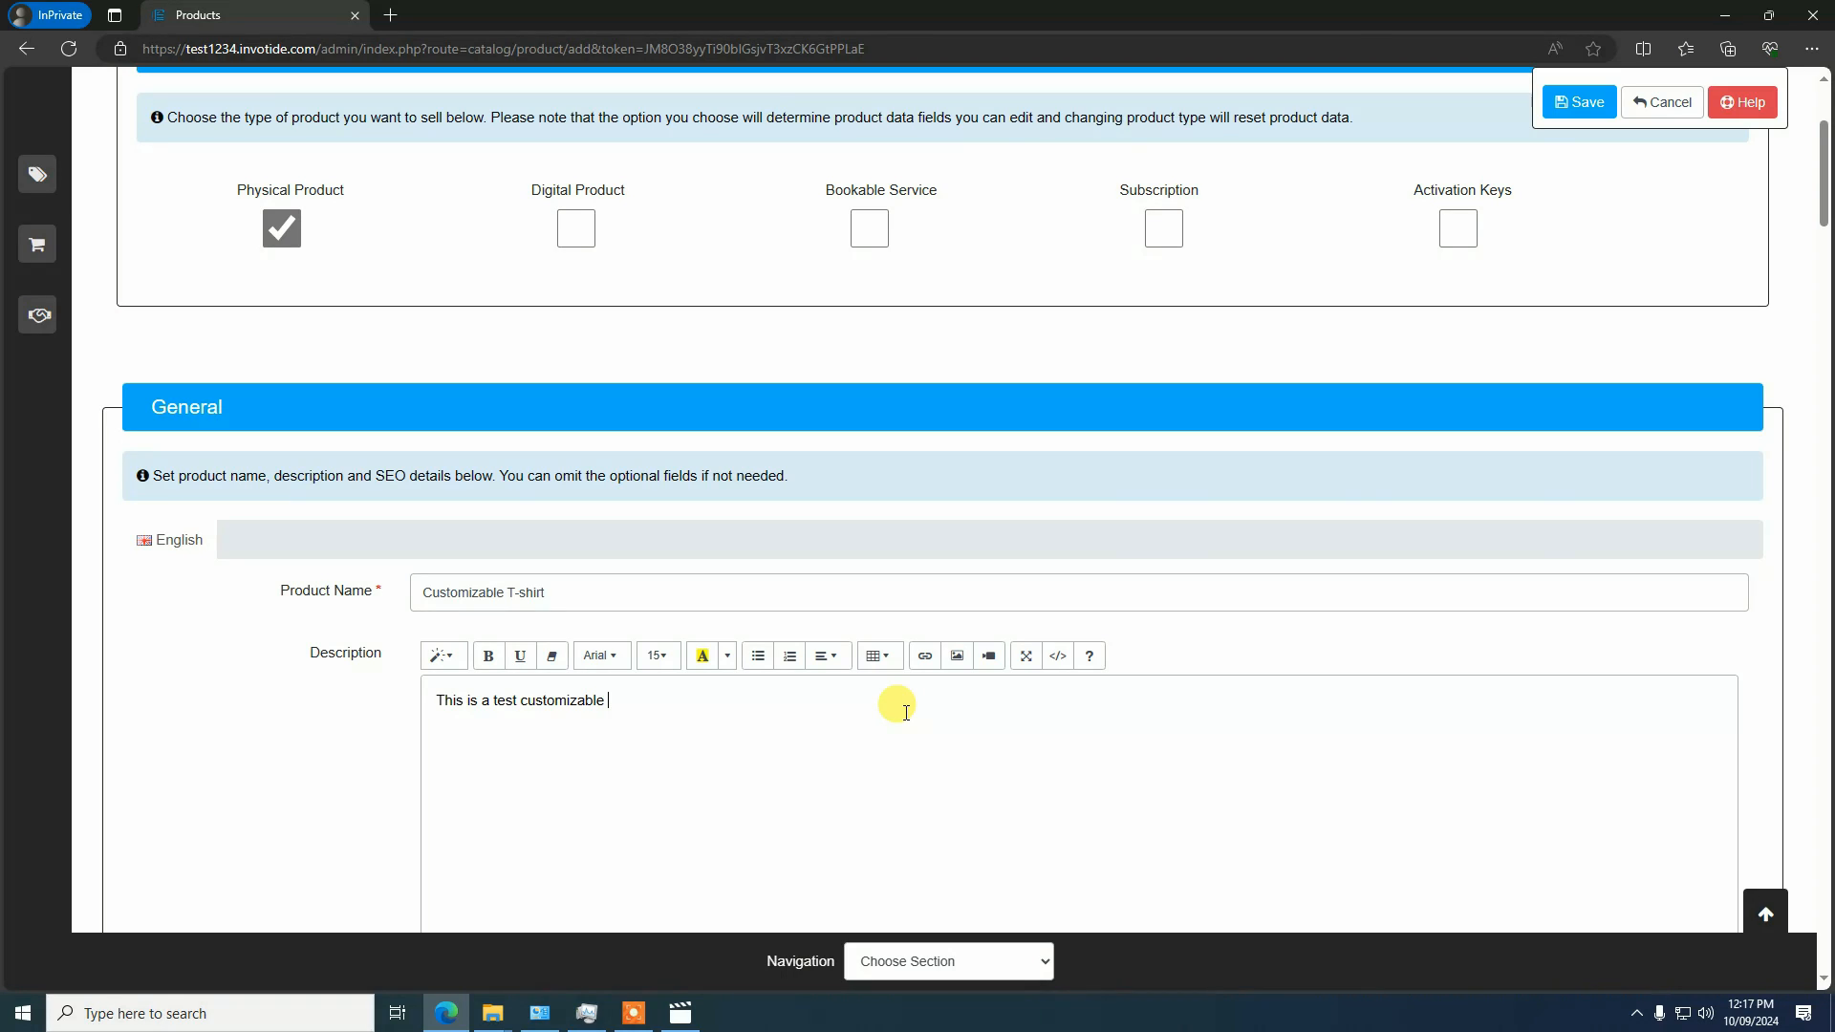
pyautogui.write('duct')
# Enter "Customizable T-shirt" as the product's meta tag title
pyautogui.scroll(-5, 925, 635)
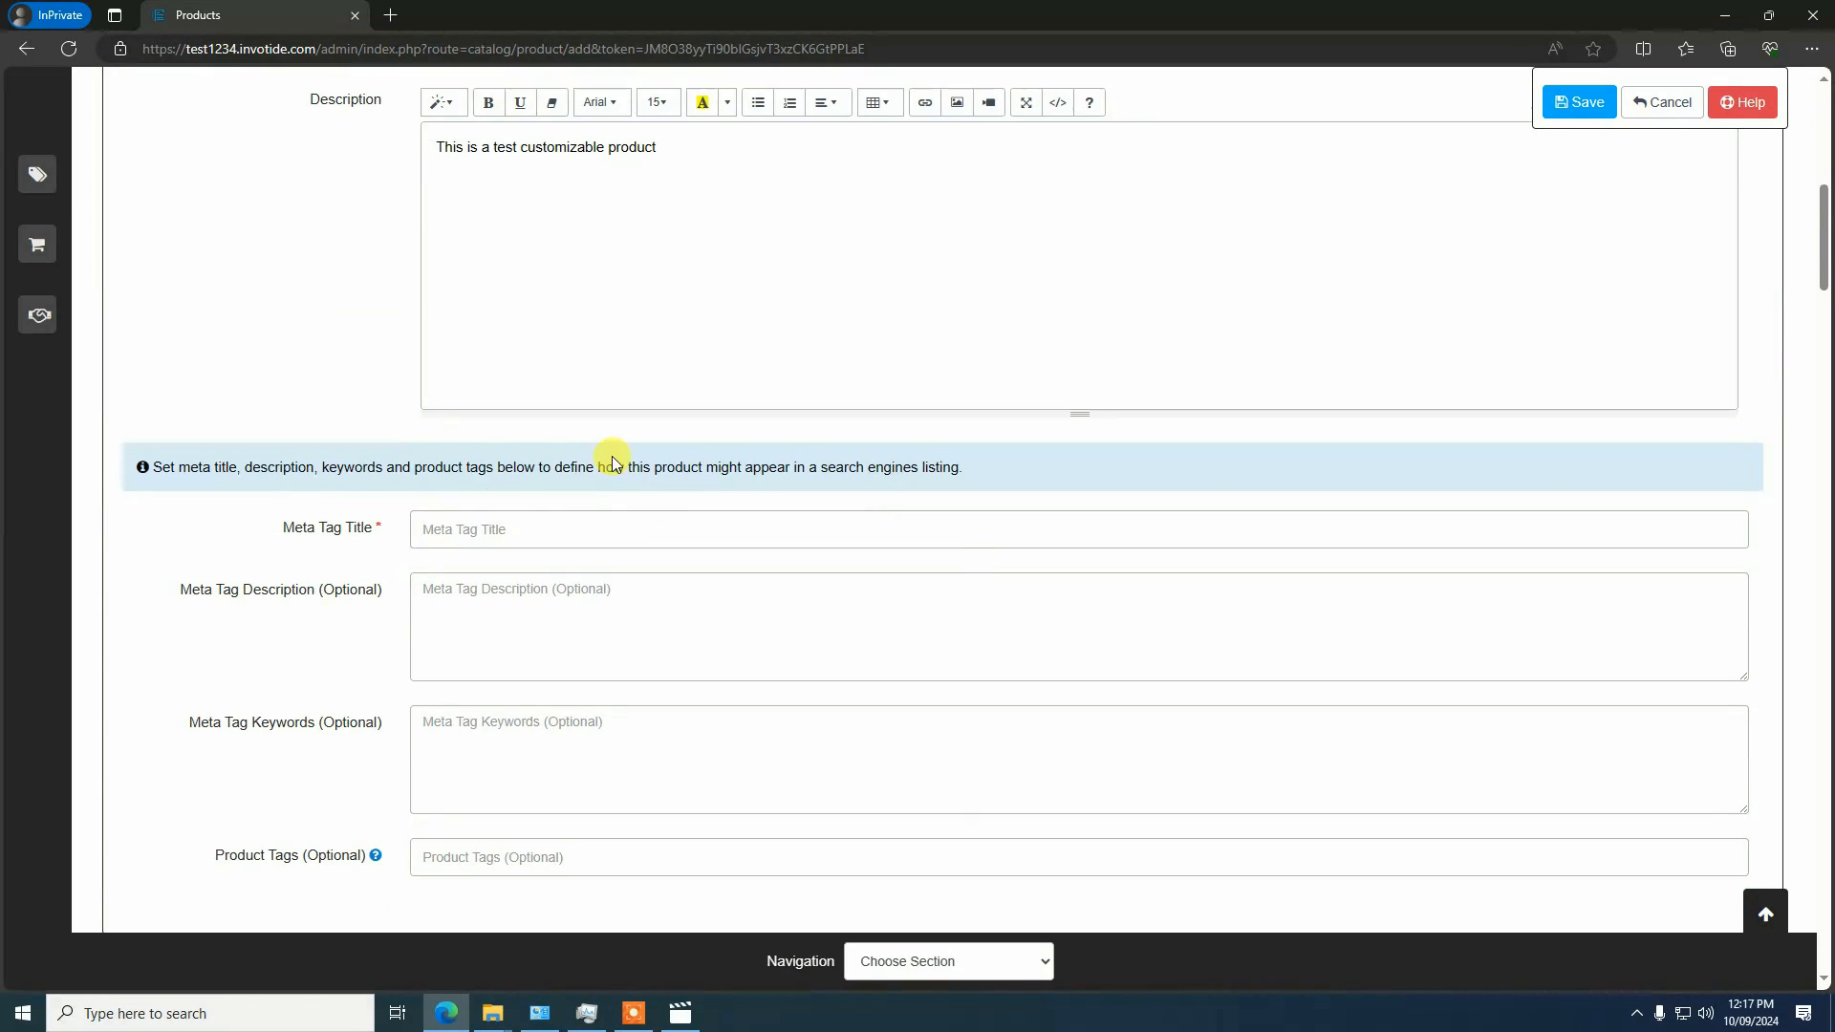
pyautogui.click(576, 534)
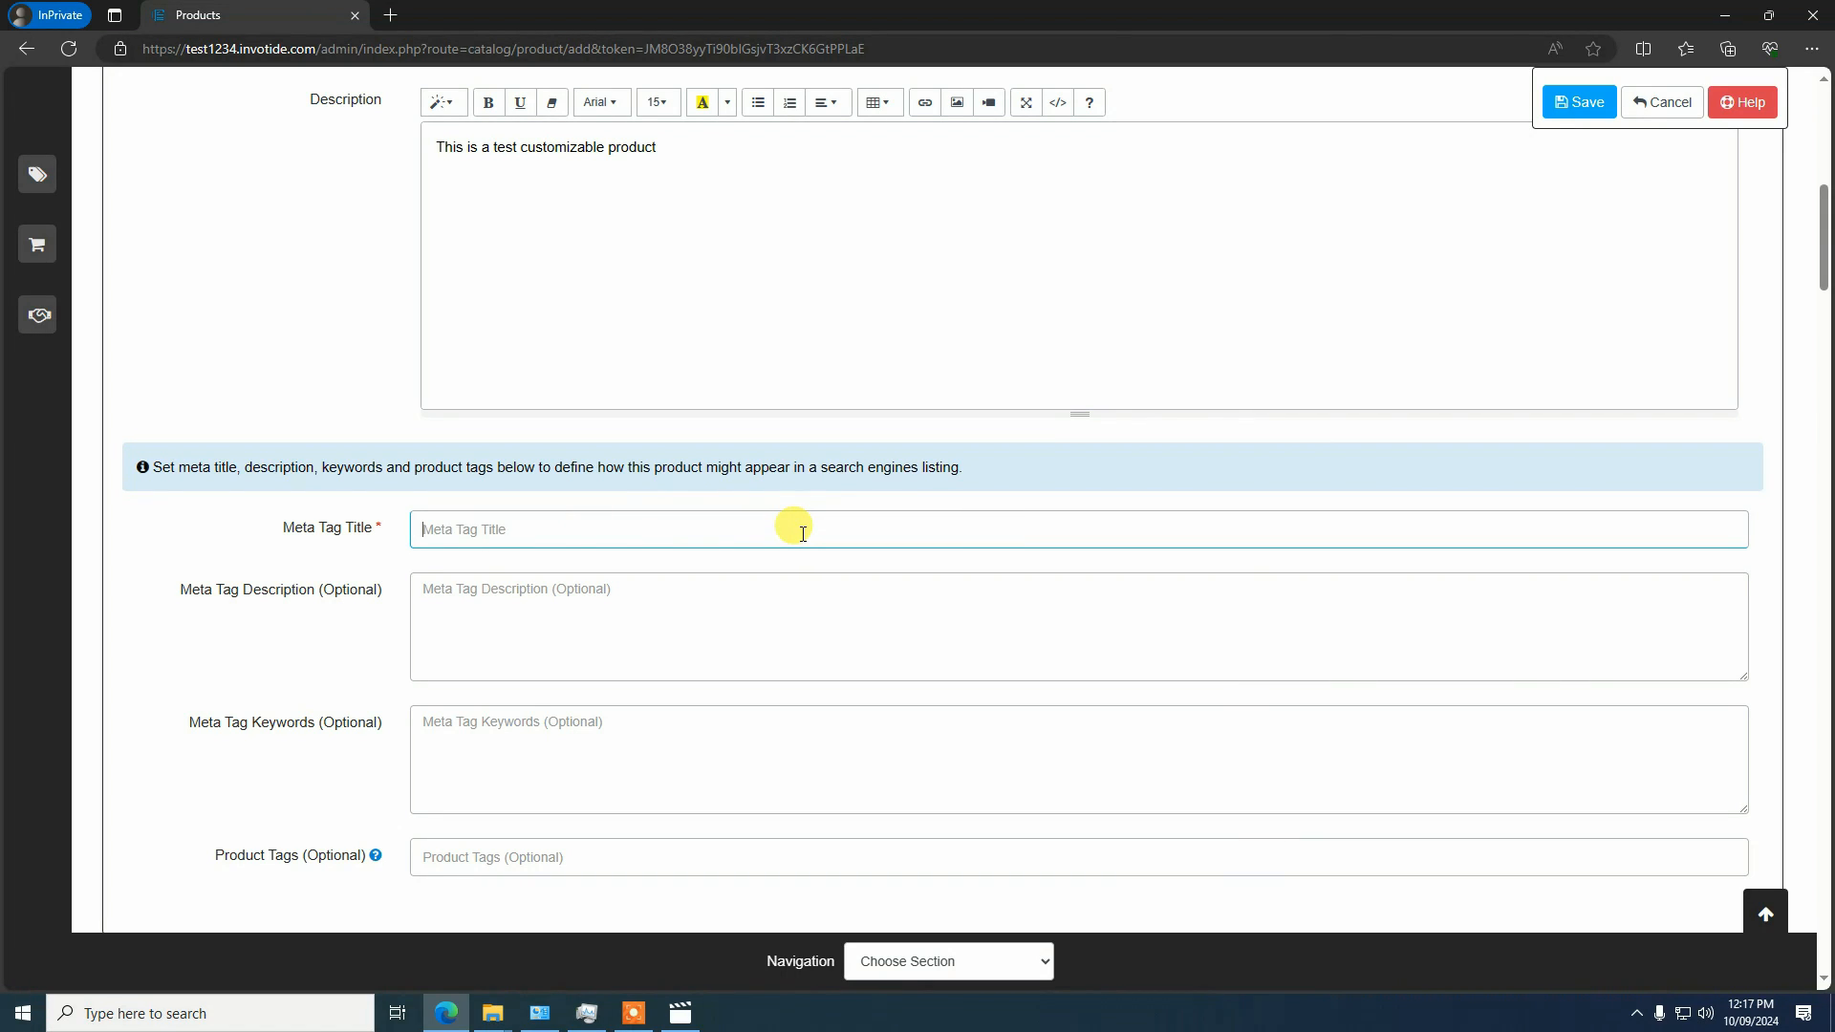
pyautogui.write('Customizable T-shirt')
# Set the product's model to 10 and its price to 15 in the Data section
pyautogui.scroll(-4, 492, 676)
pyautogui.scroll(1, 521, 440)
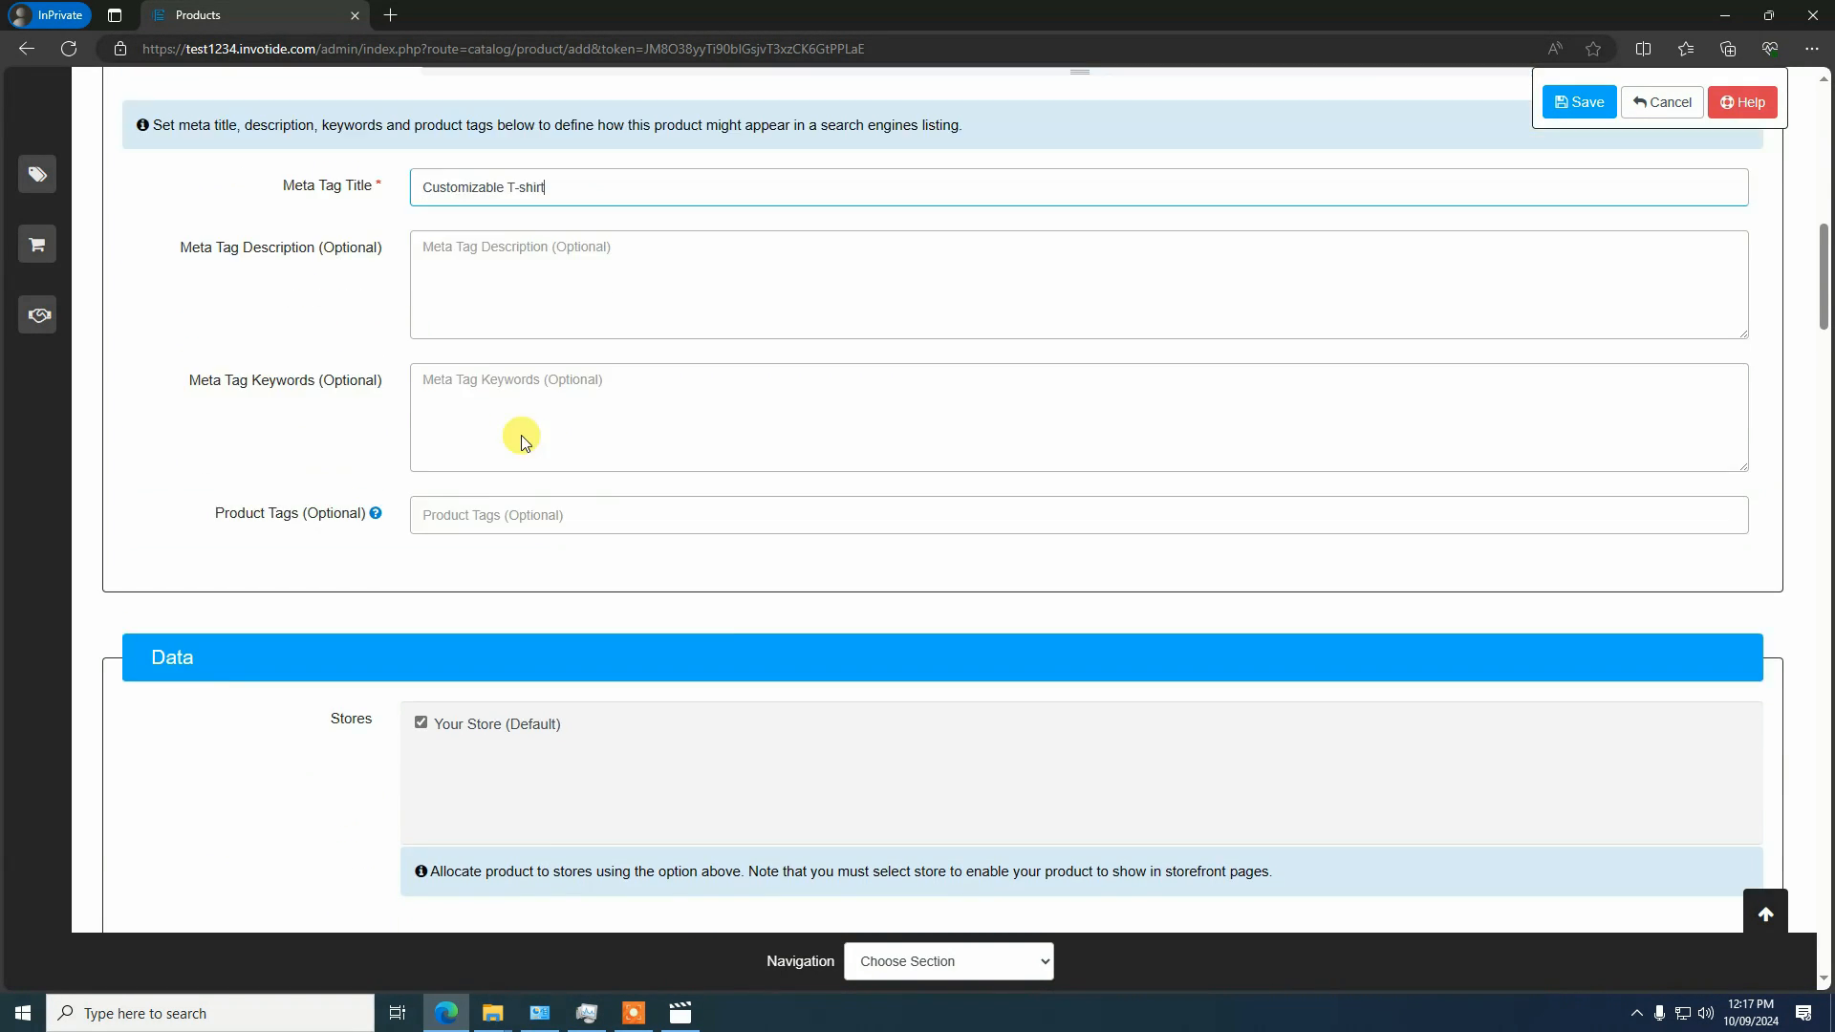
pyautogui.scroll(2, 586, 647)
pyautogui.scroll(-7, 573, 660)
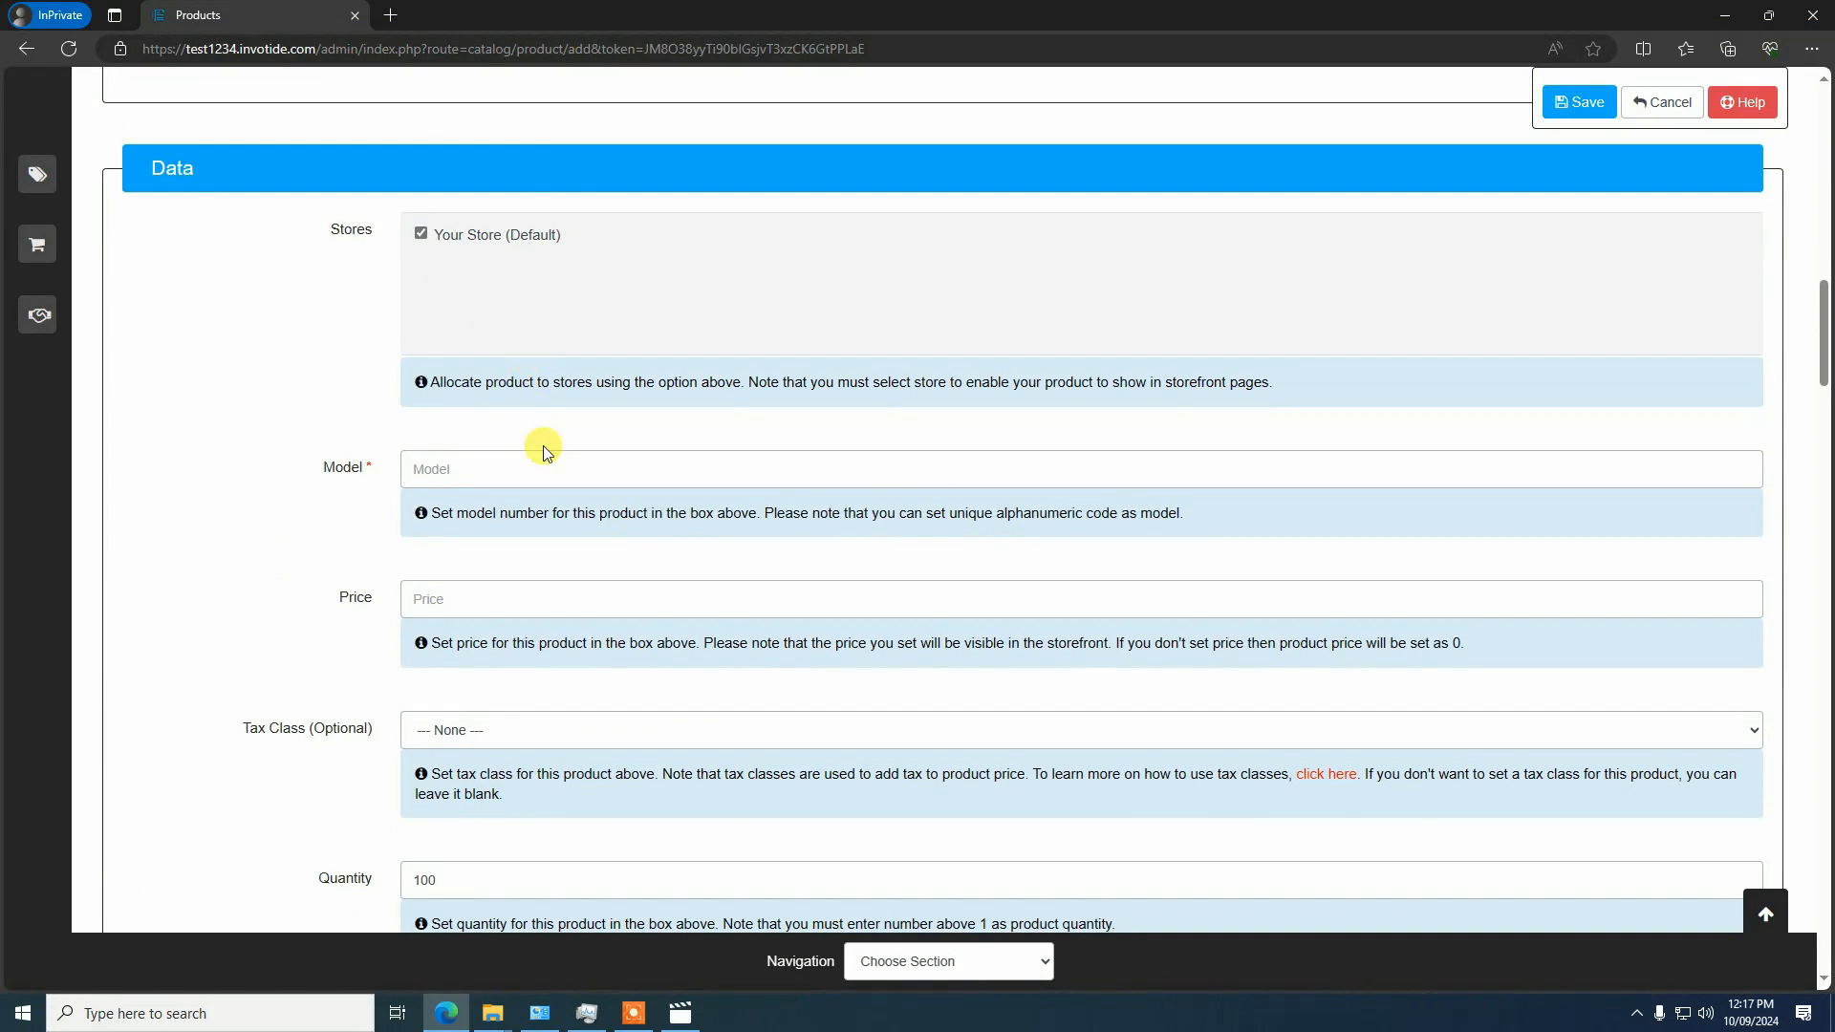
pyautogui.click(481, 469)
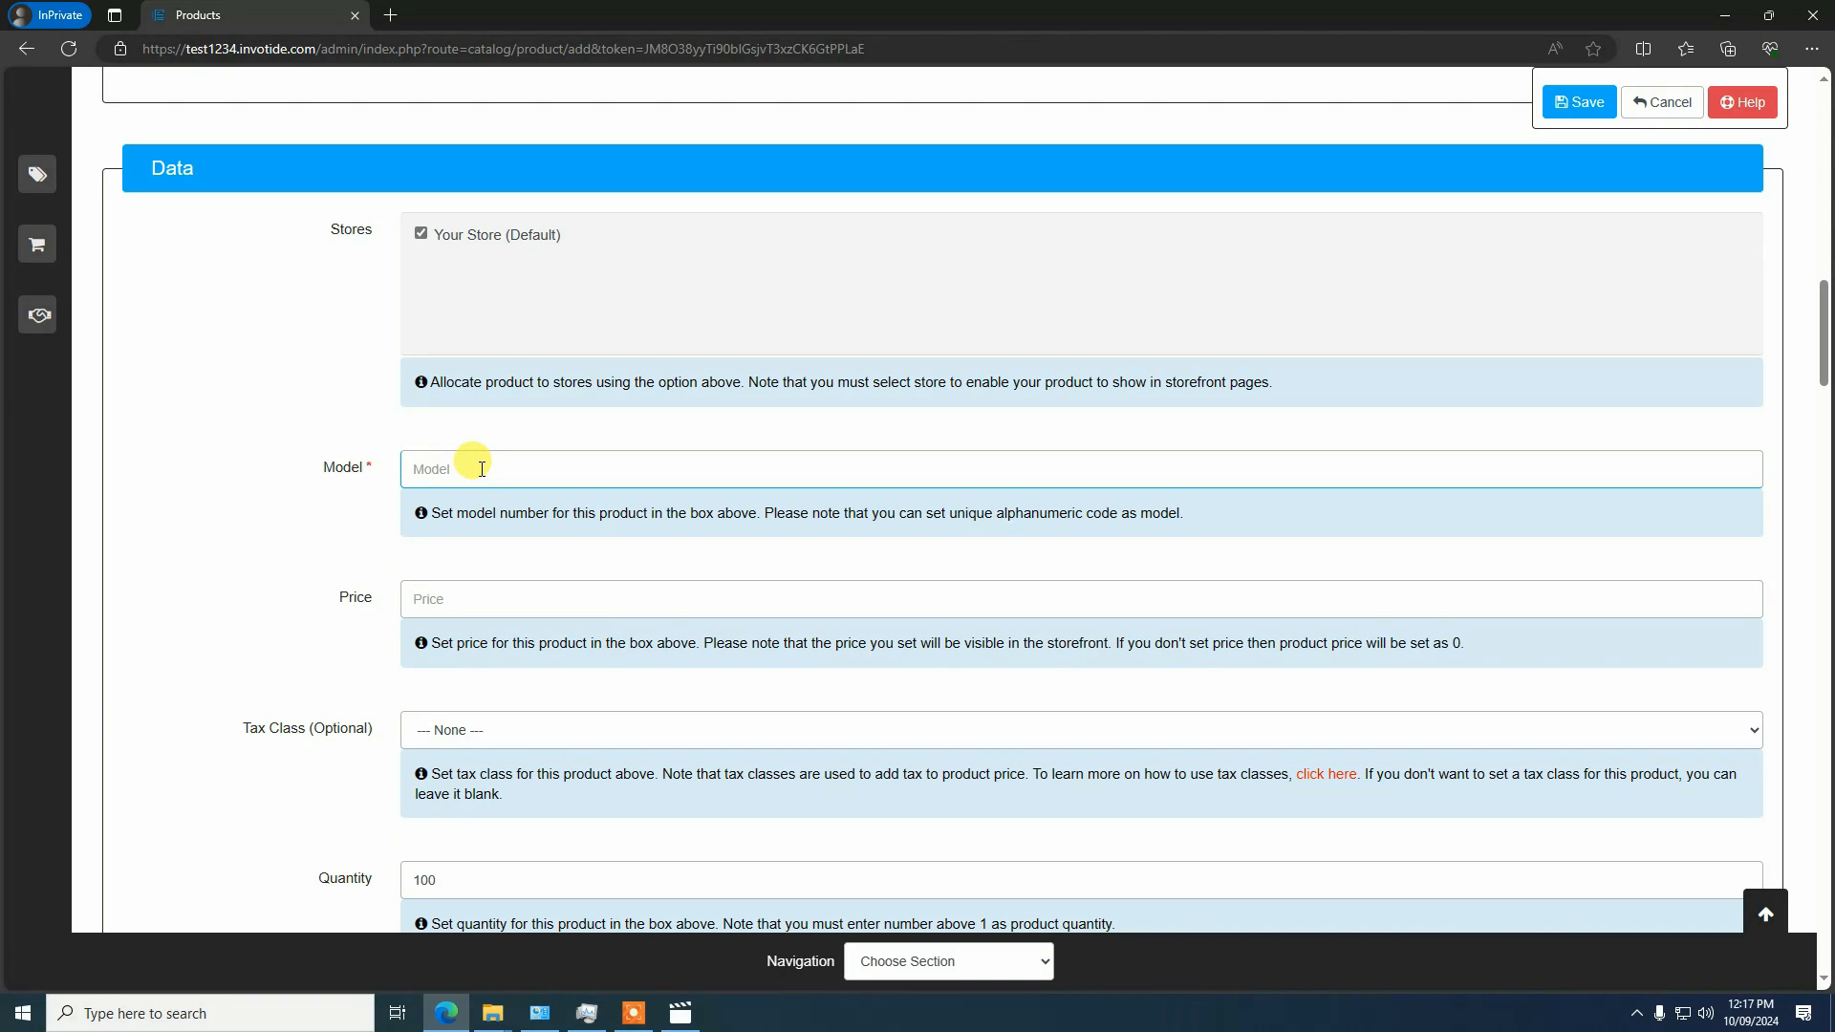
pyautogui.write('10')
pyautogui.scroll(-1, 641, 586)
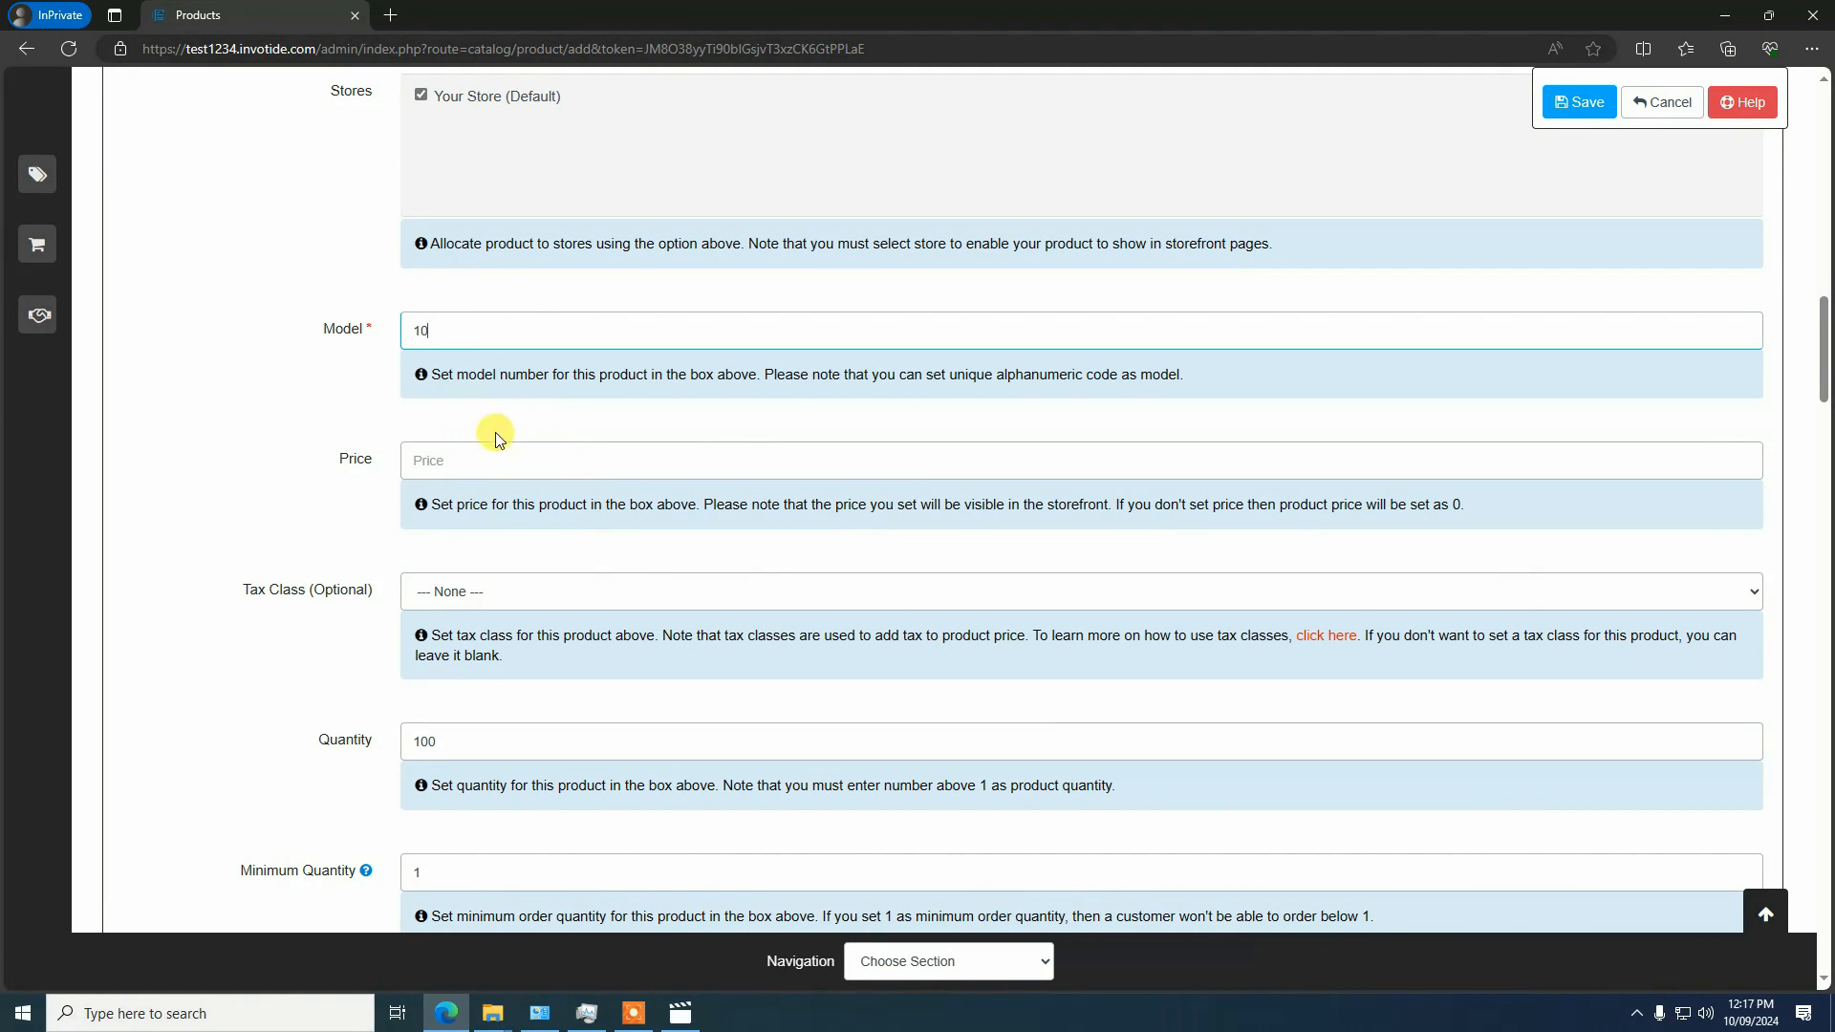
pyautogui.click(494, 478)
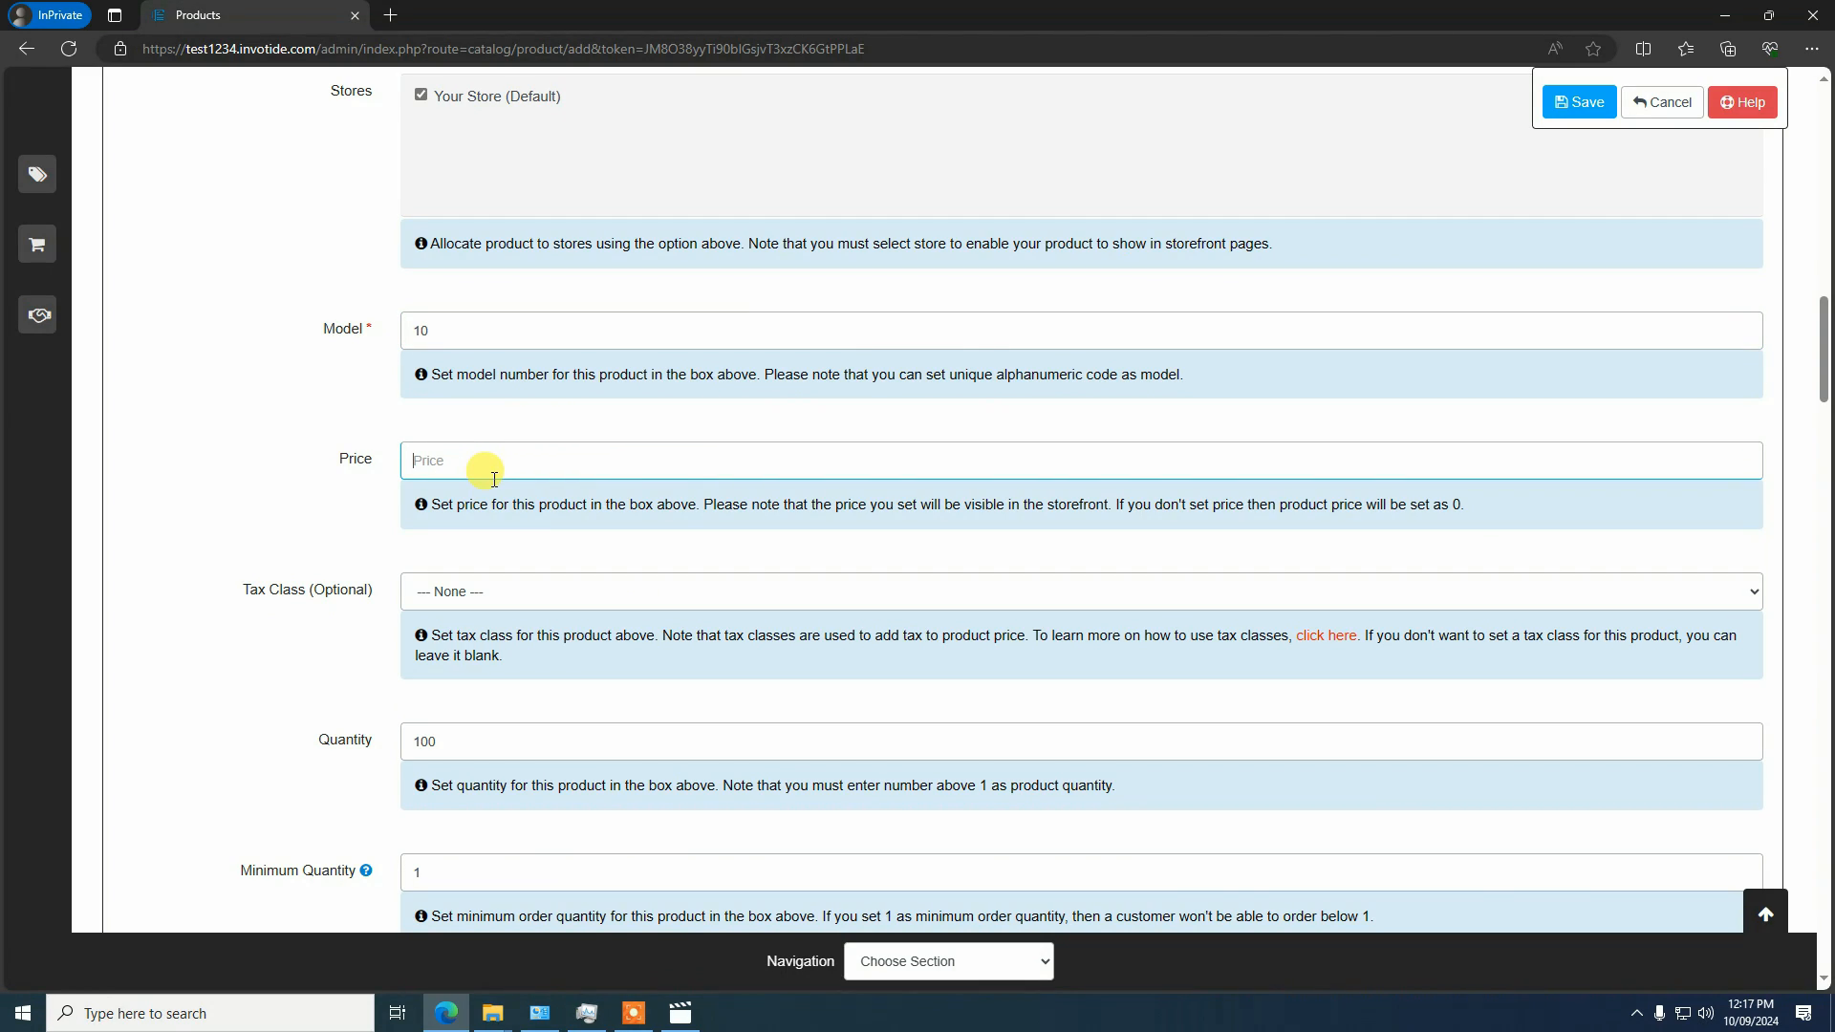
pyautogui.write('15')
# Choose Yes for subtracting stock when the product is ordered
pyautogui.scroll(-3, 491, 459)
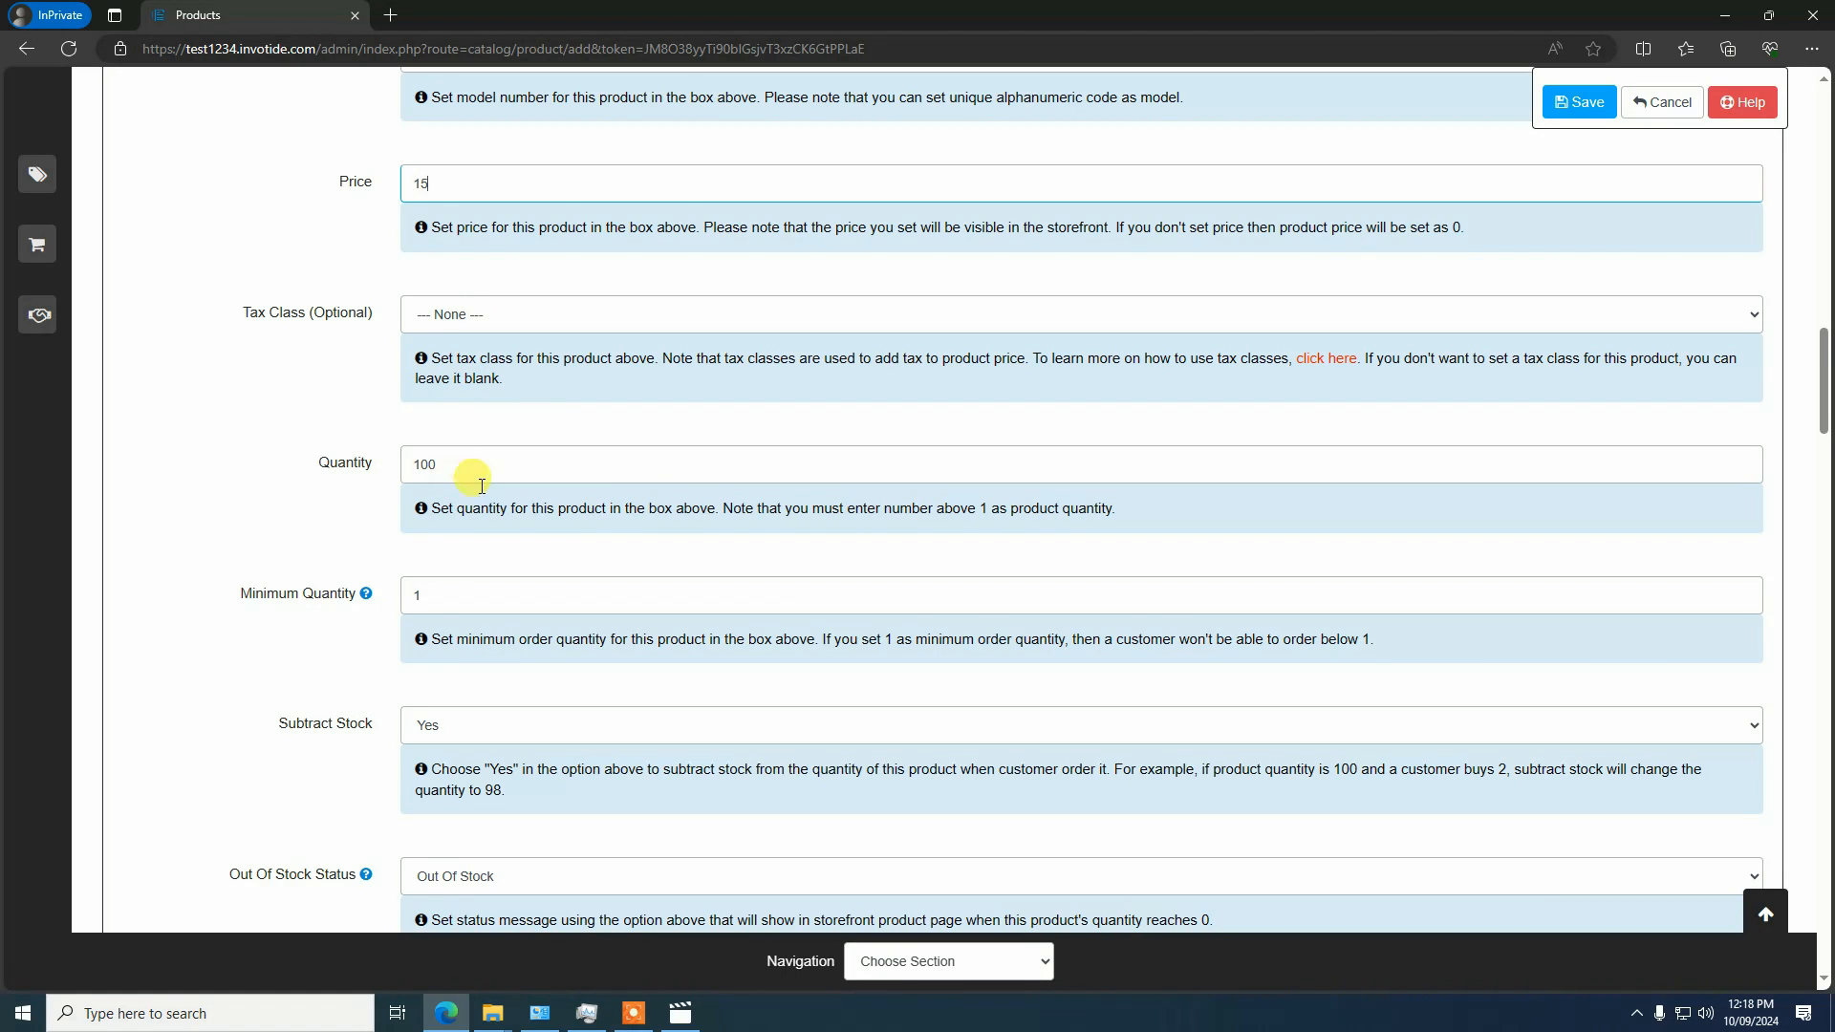
pyautogui.scroll(-1, 482, 486)
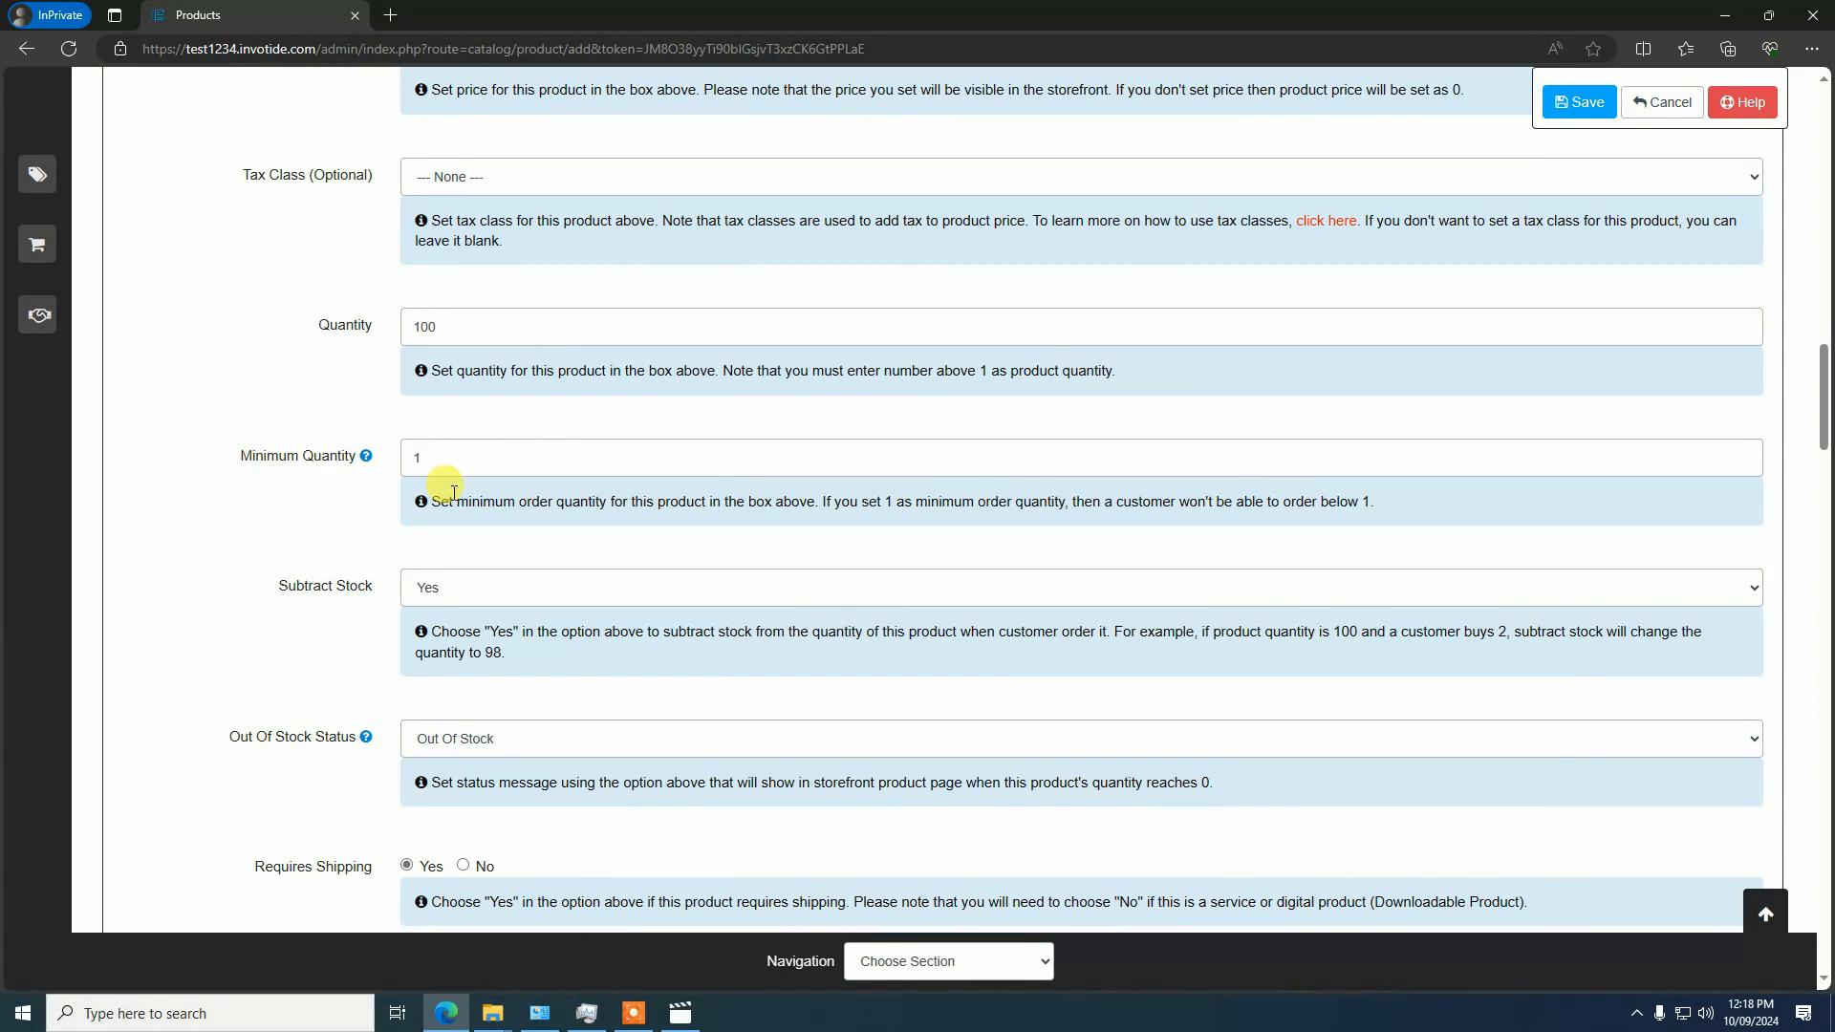
pyautogui.click(453, 601)
pyautogui.click(441, 598)
# Set the product's status to Enabled, leaving the shipping, date, dimension and weight fields at their defaults
pyautogui.scroll(-3, 391, 399)
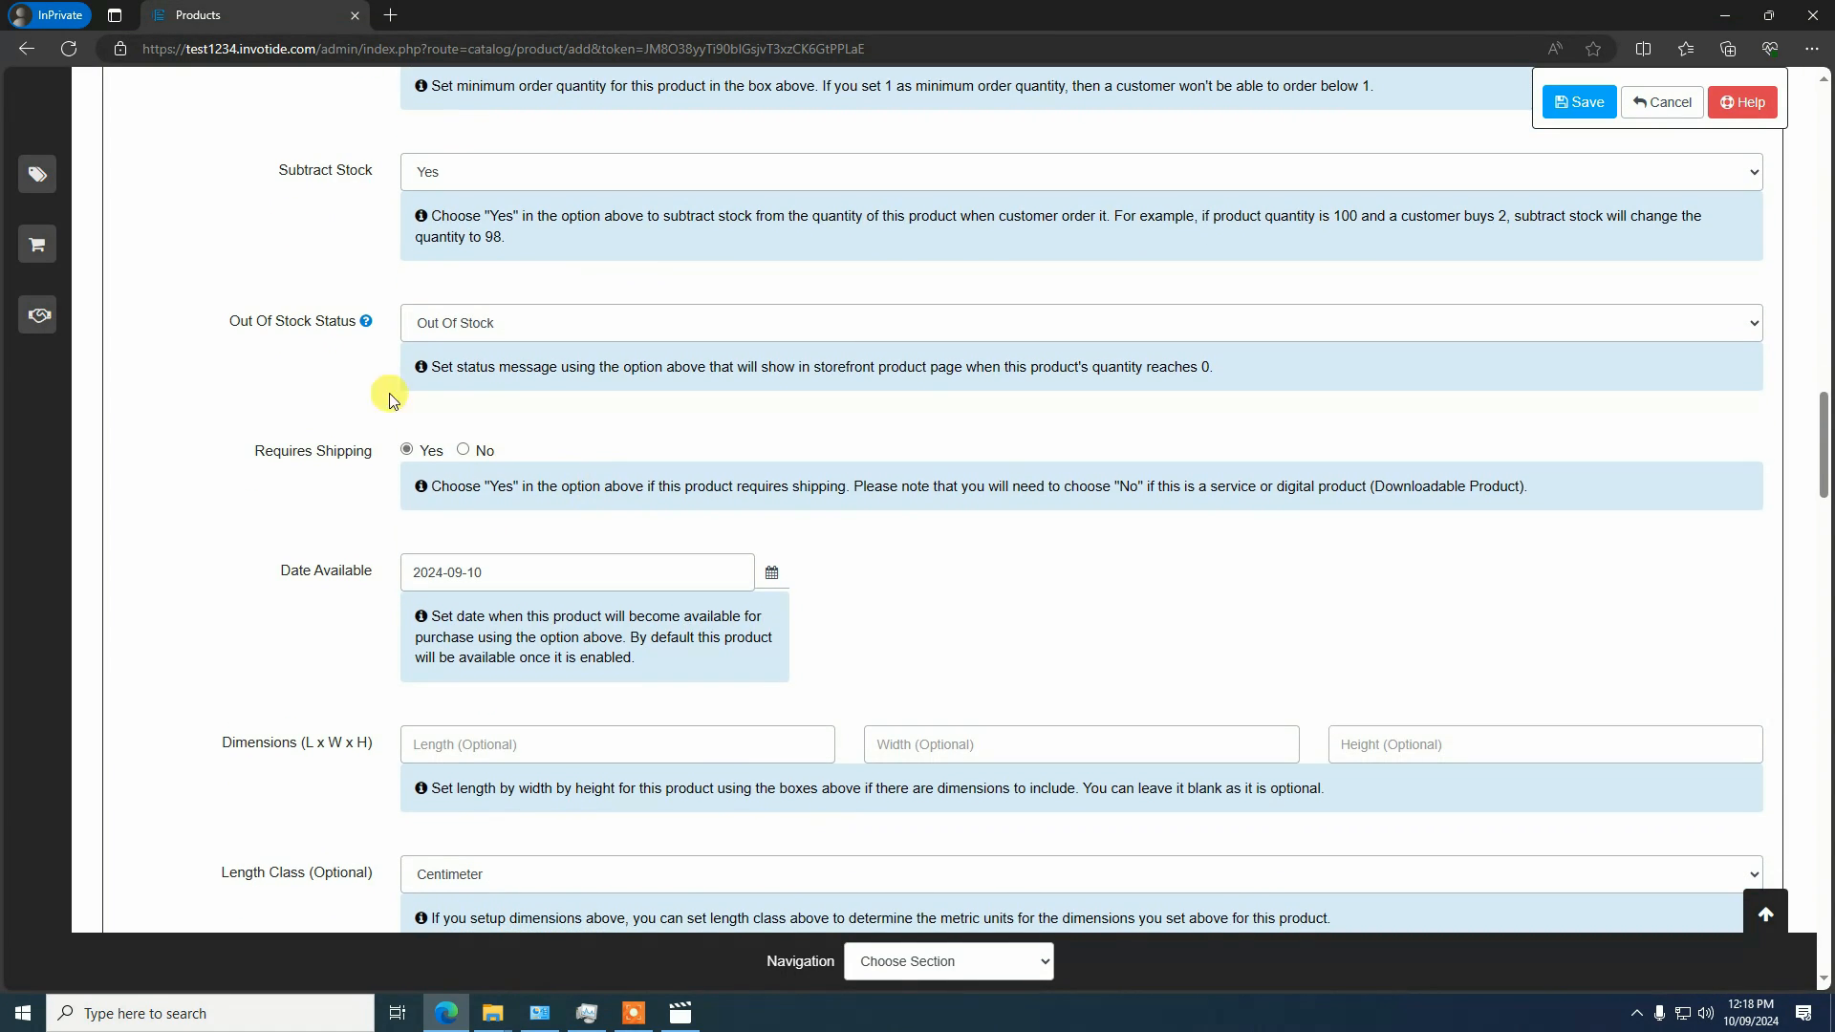
pyautogui.scroll(-3, 440, 476)
pyautogui.scroll(2, 472, 442)
pyautogui.scroll(-1, 511, 450)
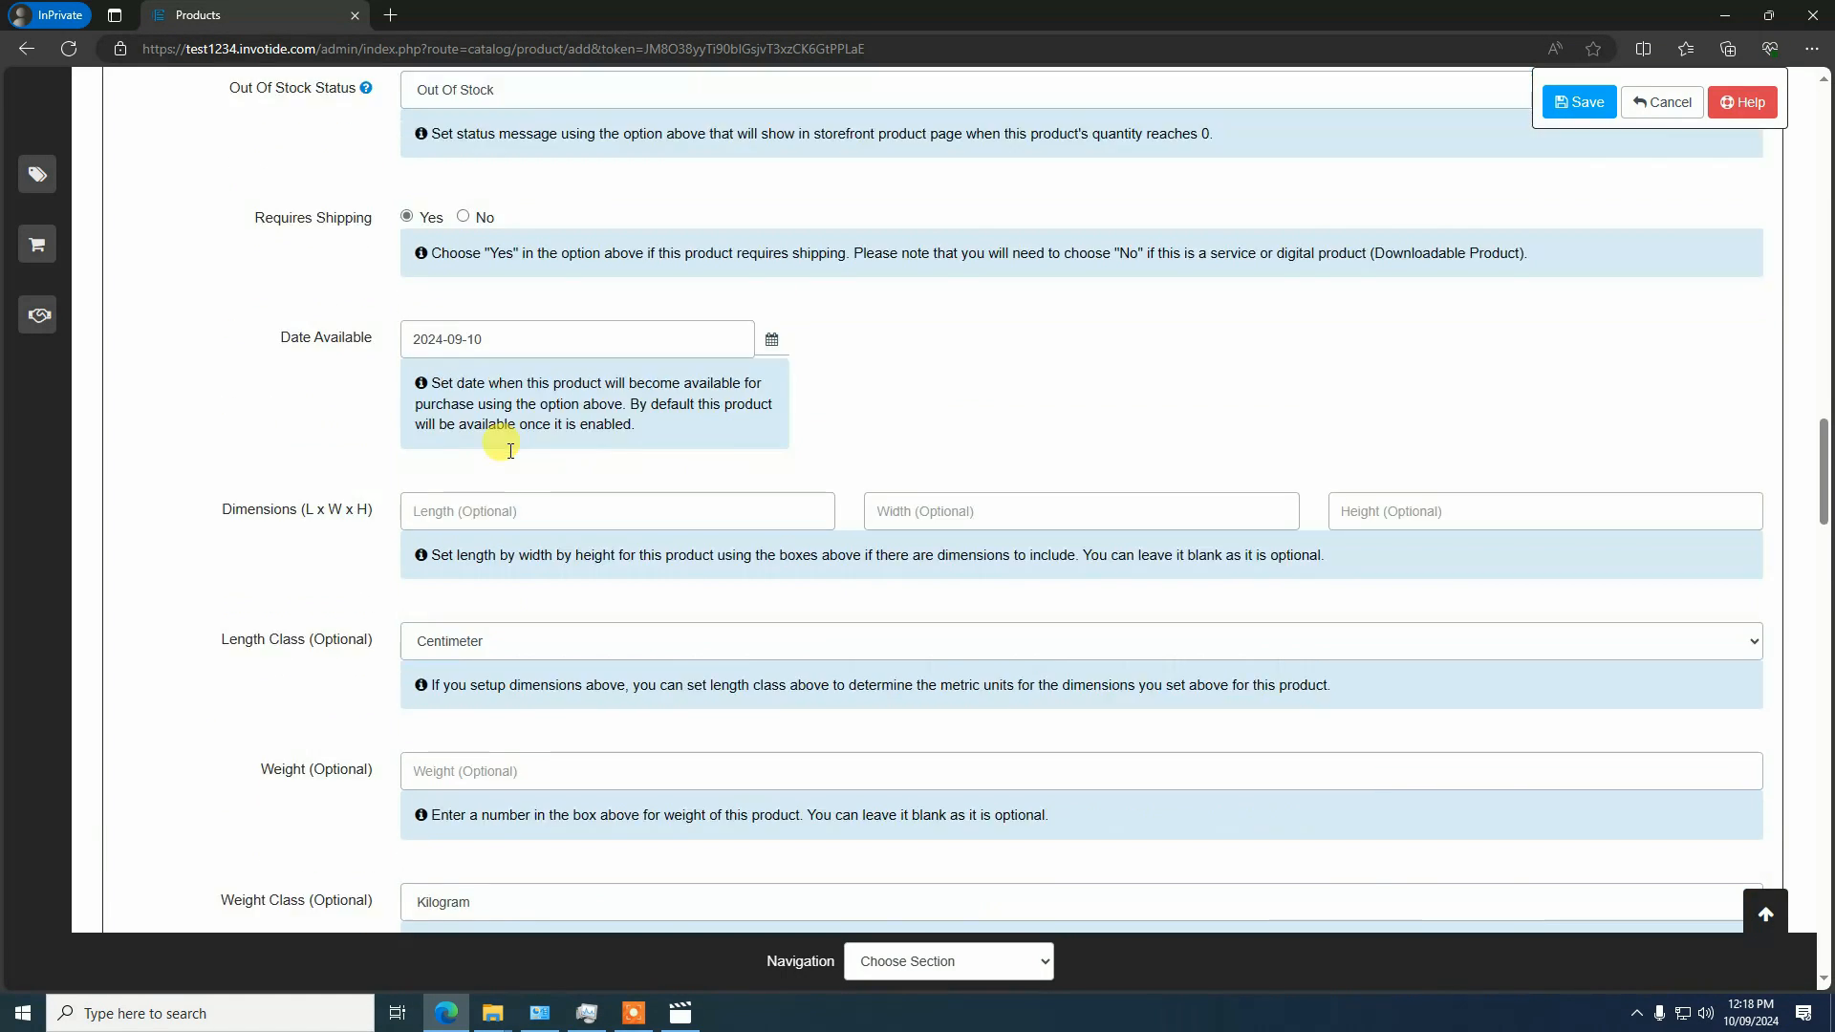
pyautogui.scroll(-4, 511, 451)
pyautogui.scroll(3, 483, 438)
pyautogui.scroll(-1, 531, 658)
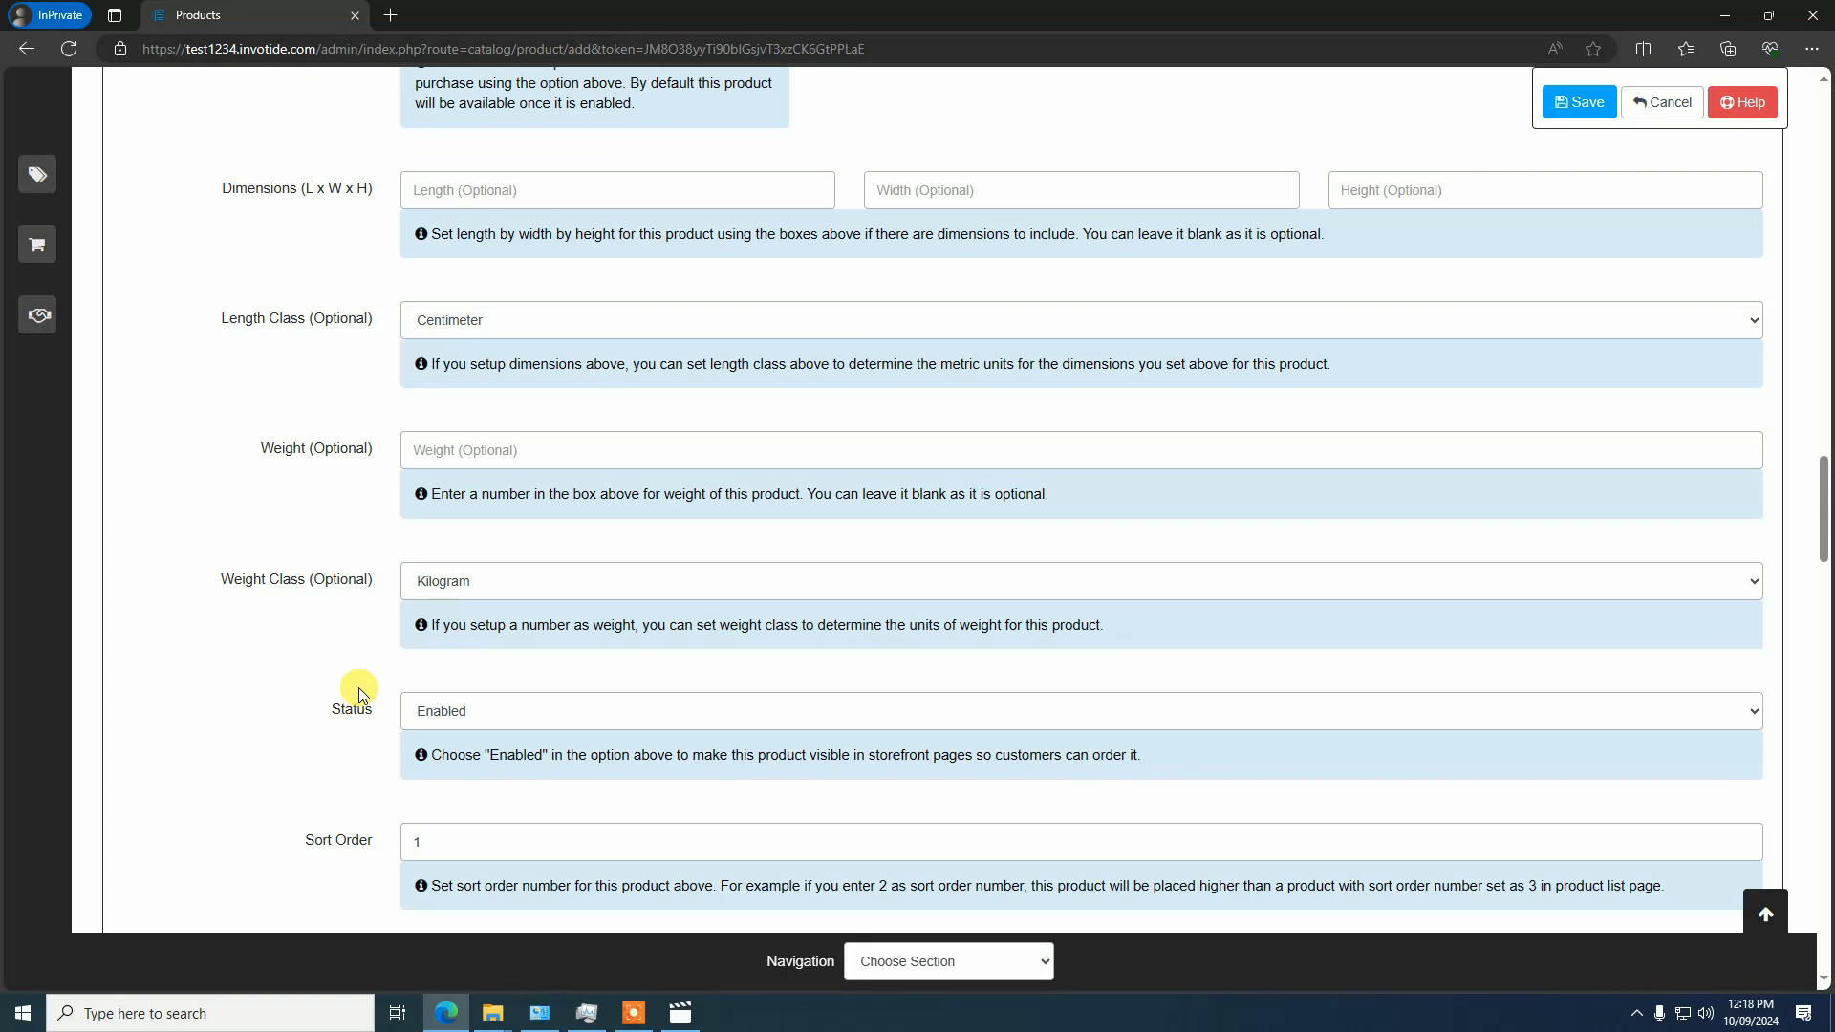
pyautogui.click(451, 715)
pyautogui.click(455, 738)
# Add sampleshirt.png from the second page of the server's image library as the product image
pyautogui.scroll(-3, 550, 590)
pyautogui.scroll(-4, 548, 588)
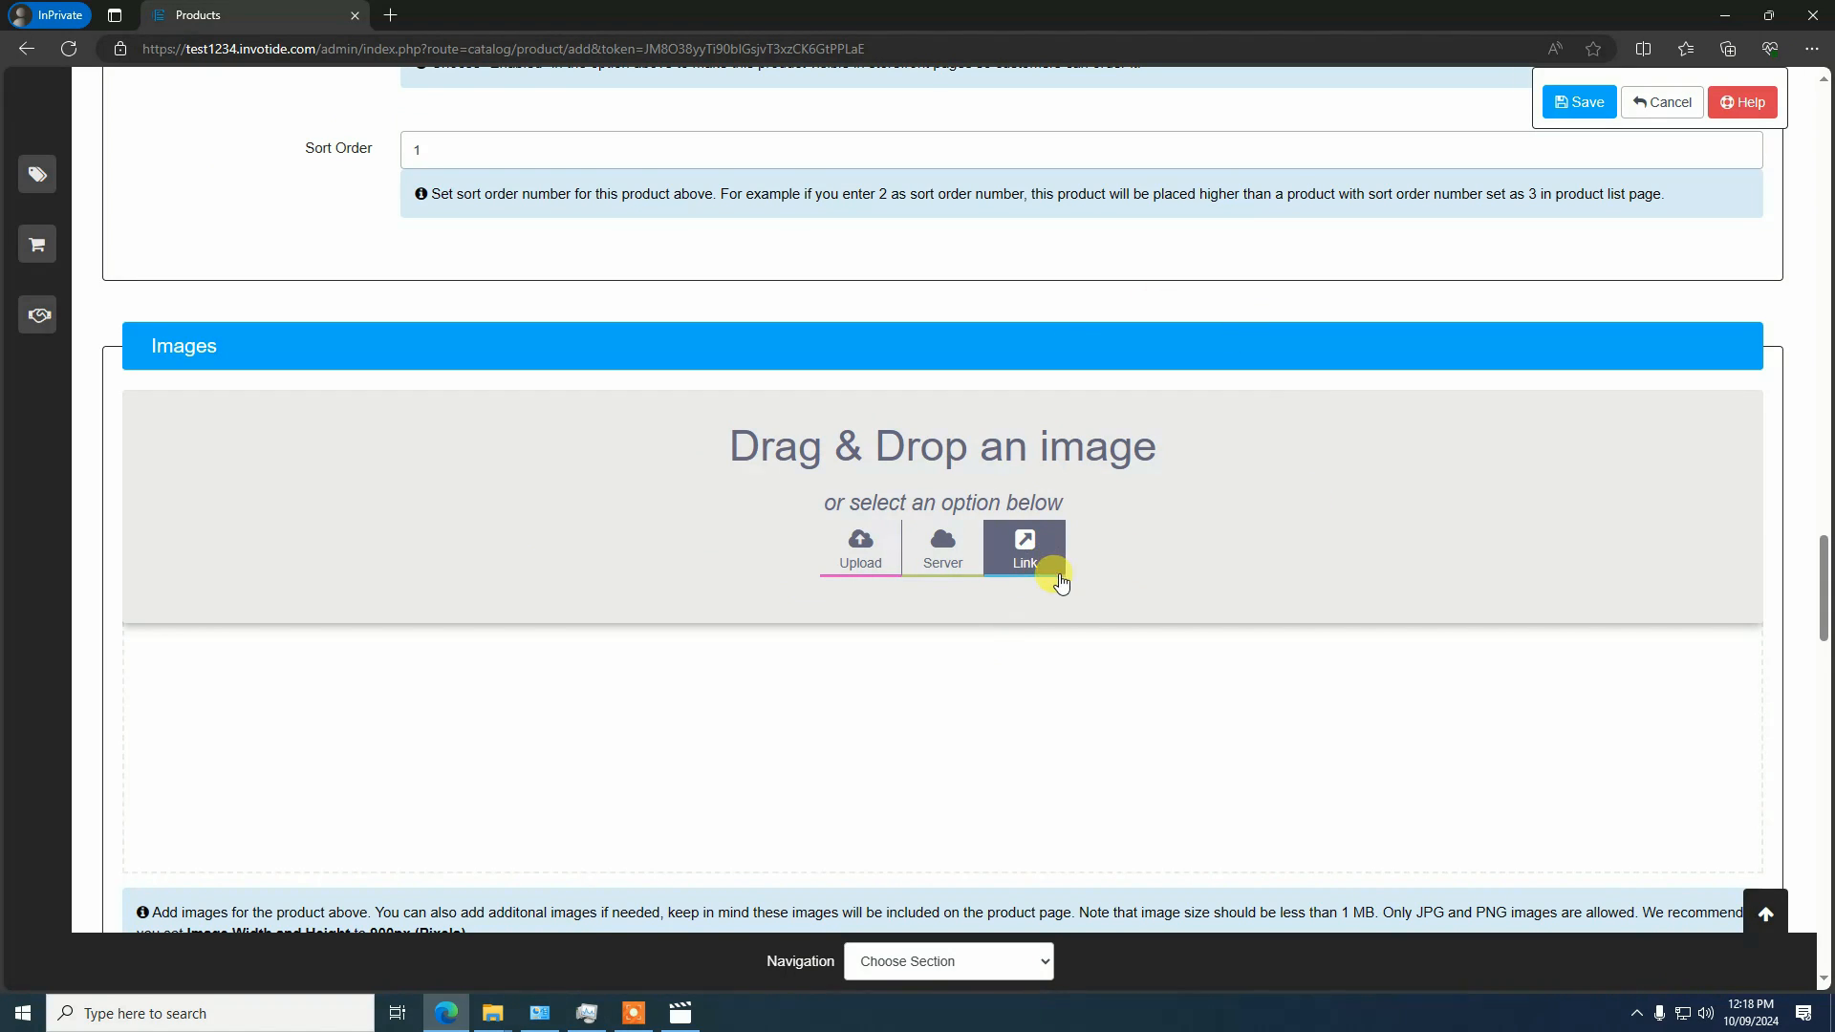
pyautogui.click(934, 556)
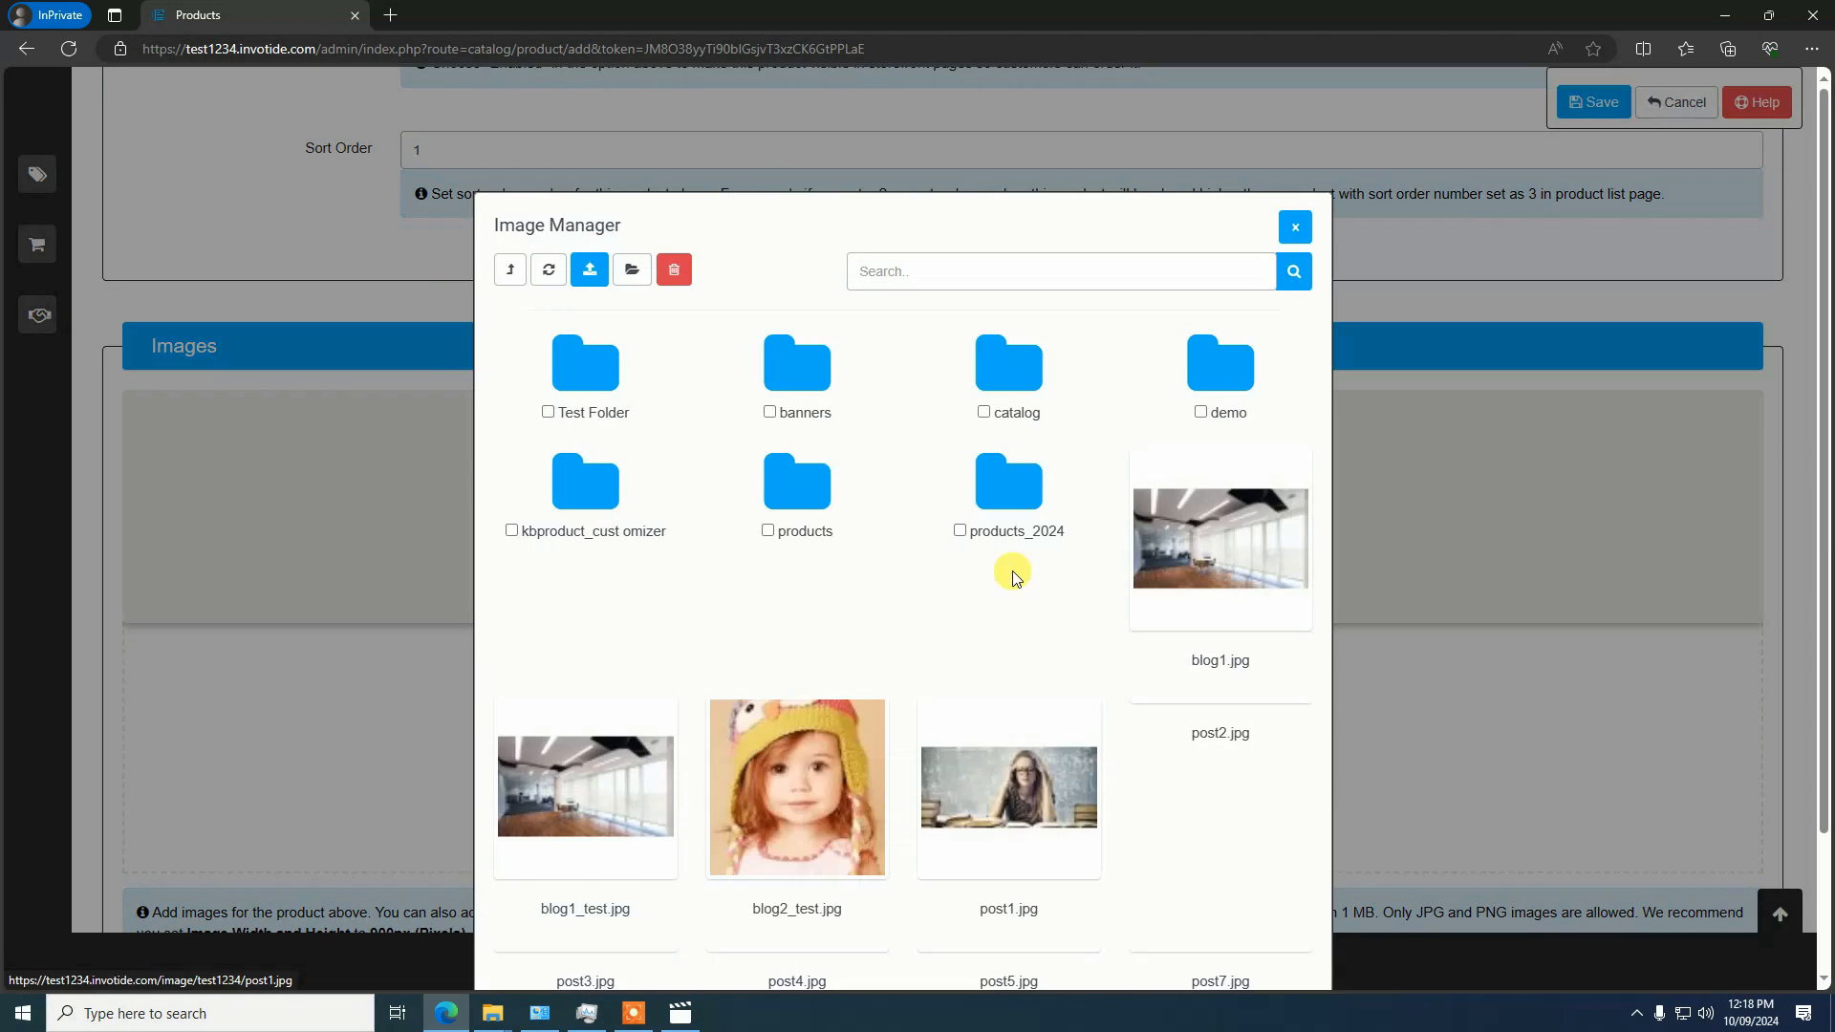
pyautogui.scroll(-3, 1014, 577)
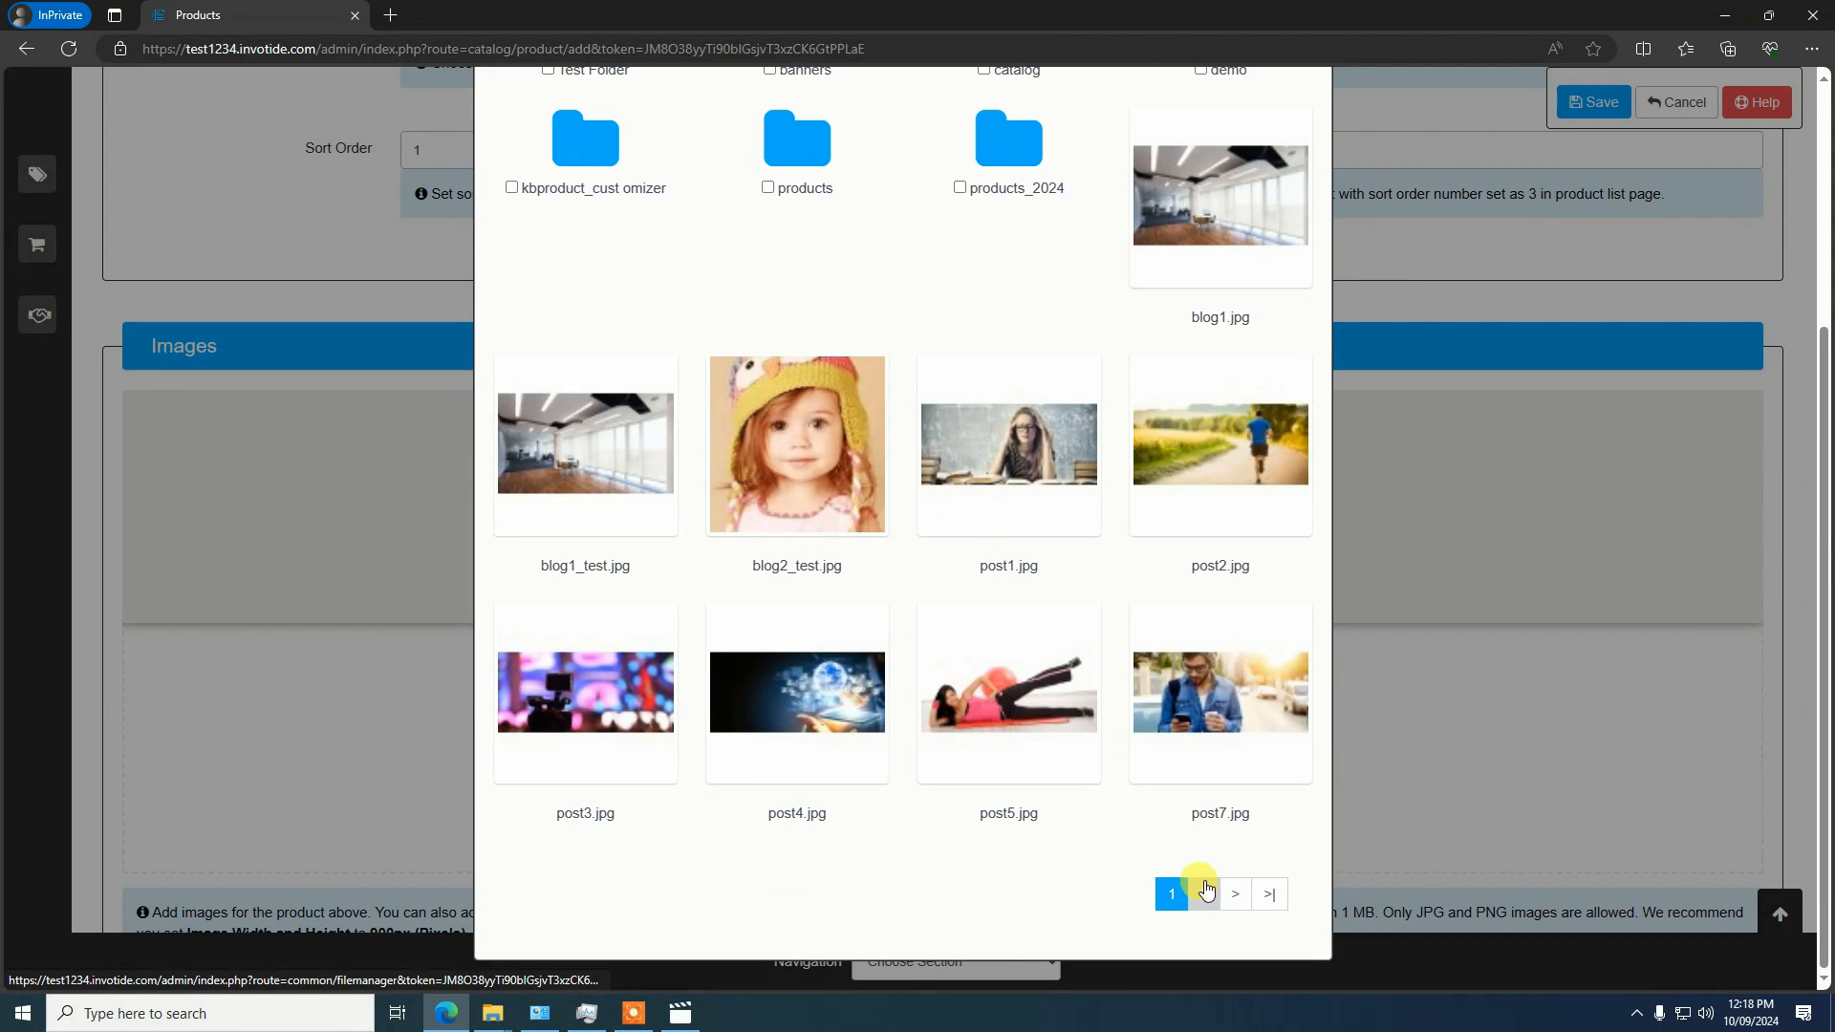
pyautogui.click(1206, 893)
pyautogui.scroll(-4, 1123, 748)
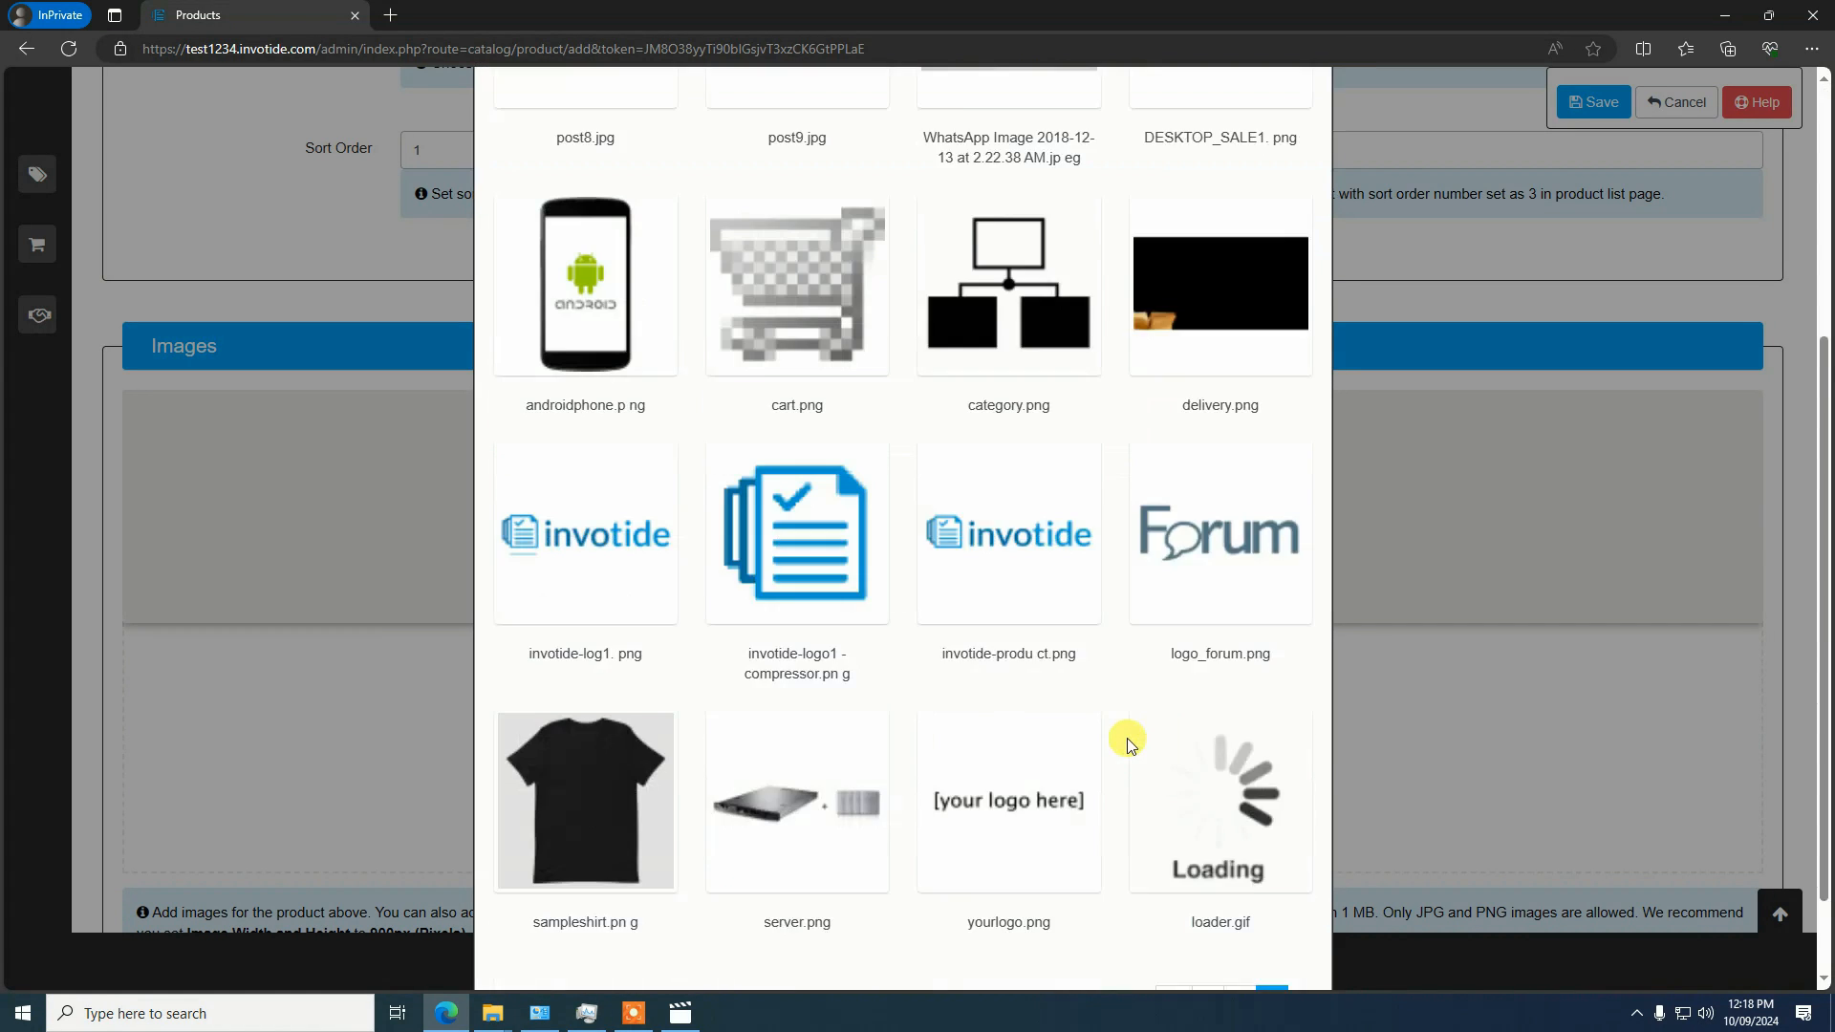
pyautogui.scroll(-1, 1128, 743)
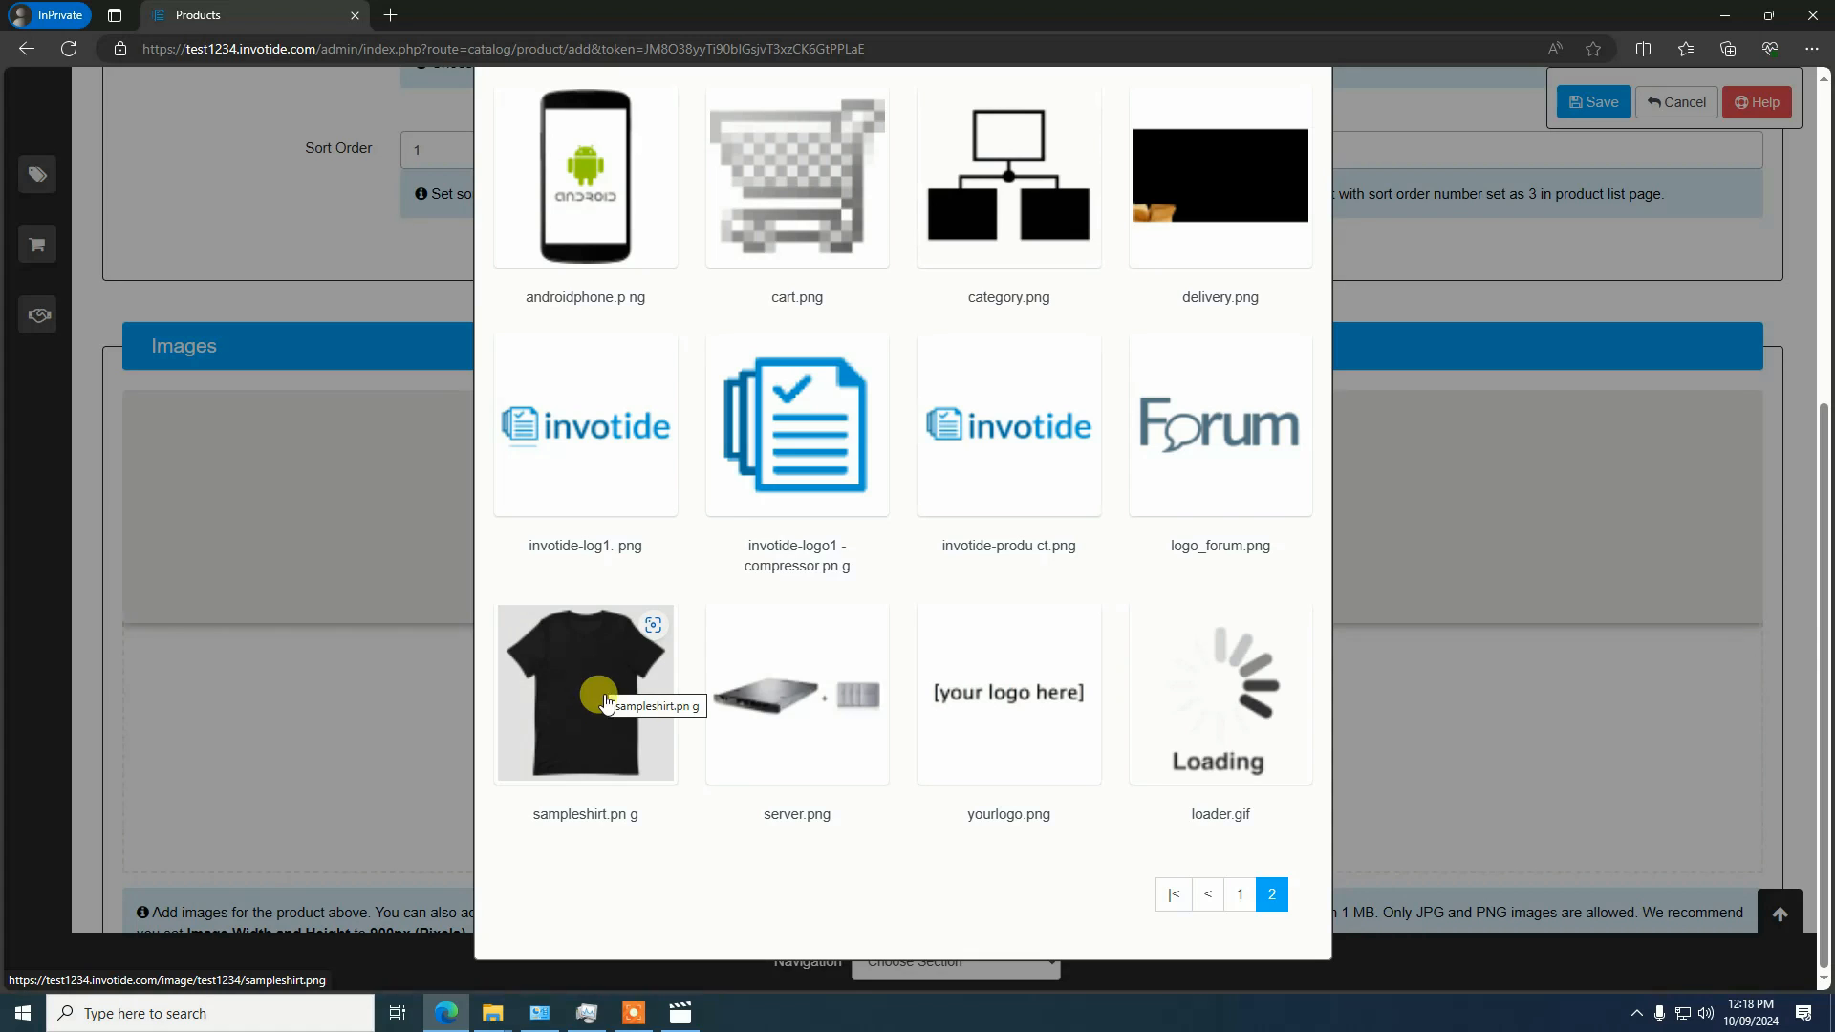
pyautogui.click(571, 696)
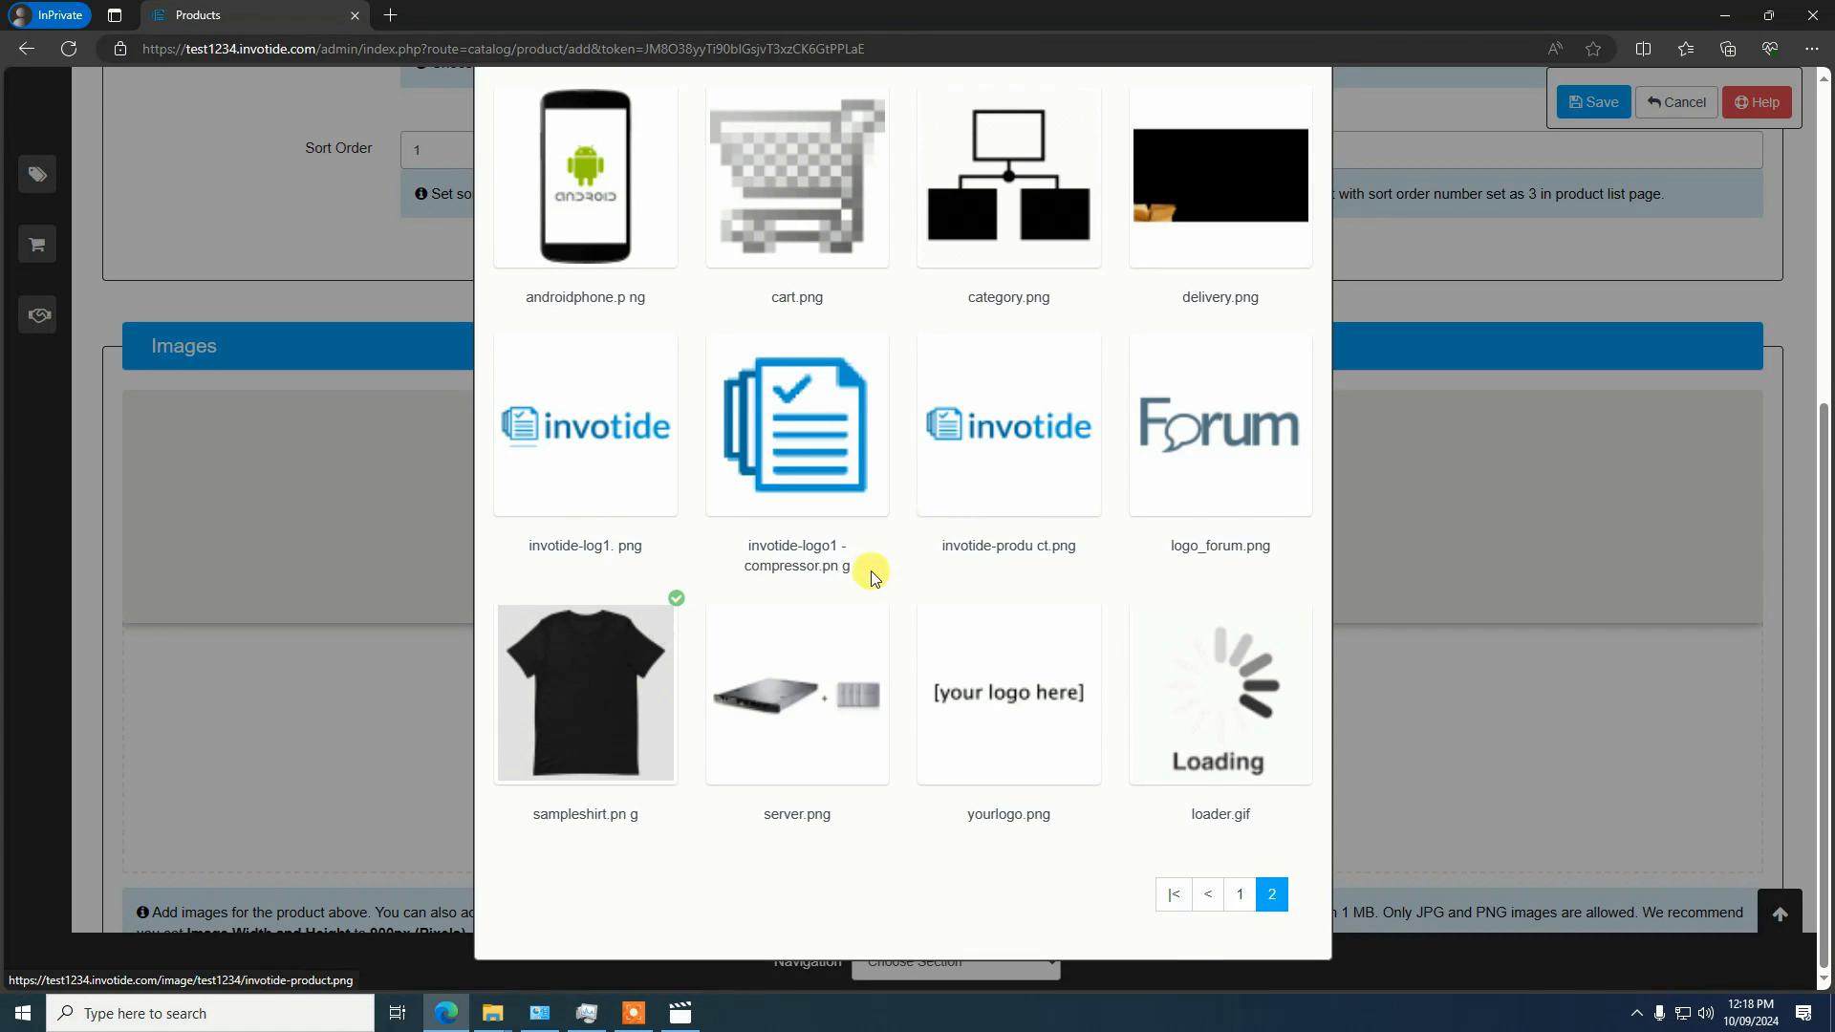
pyautogui.scroll(5, 868, 570)
pyautogui.click(734, 285)
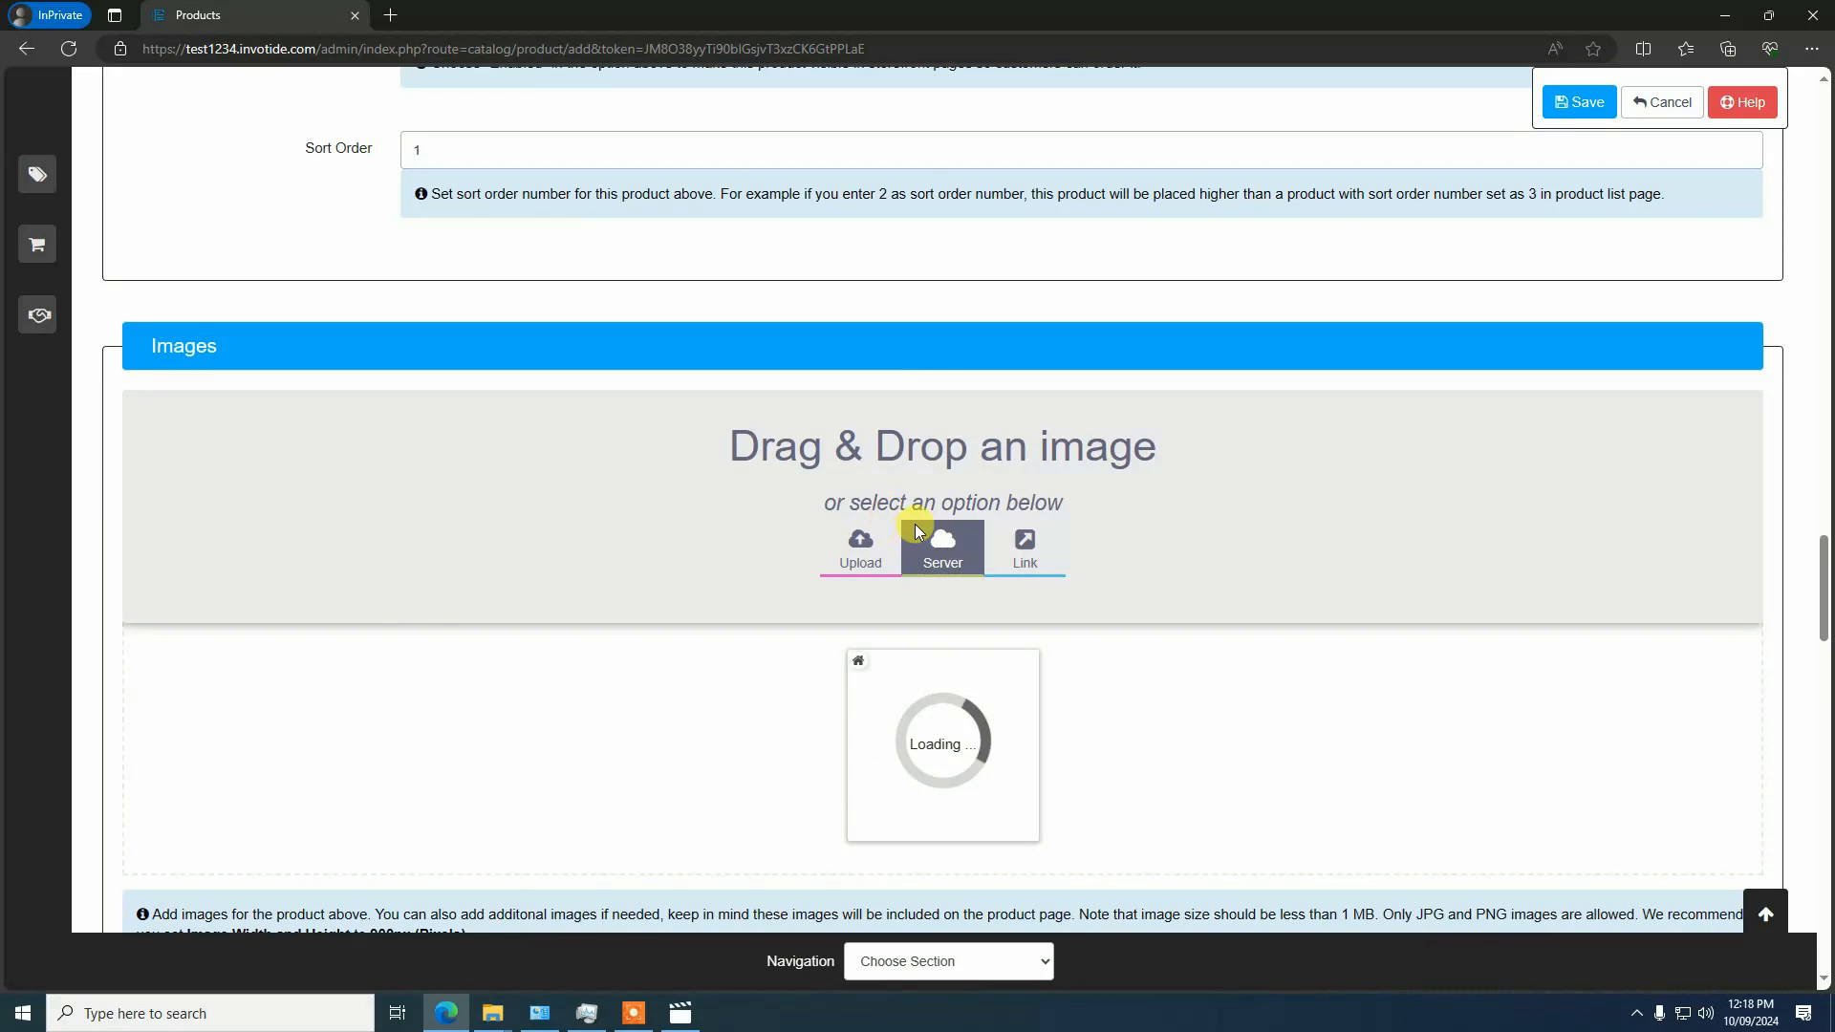
# Assign the product to the Skirts category
pyautogui.scroll(-5, 918, 517)
pyautogui.scroll(2, 922, 307)
pyautogui.scroll(1, 995, 462)
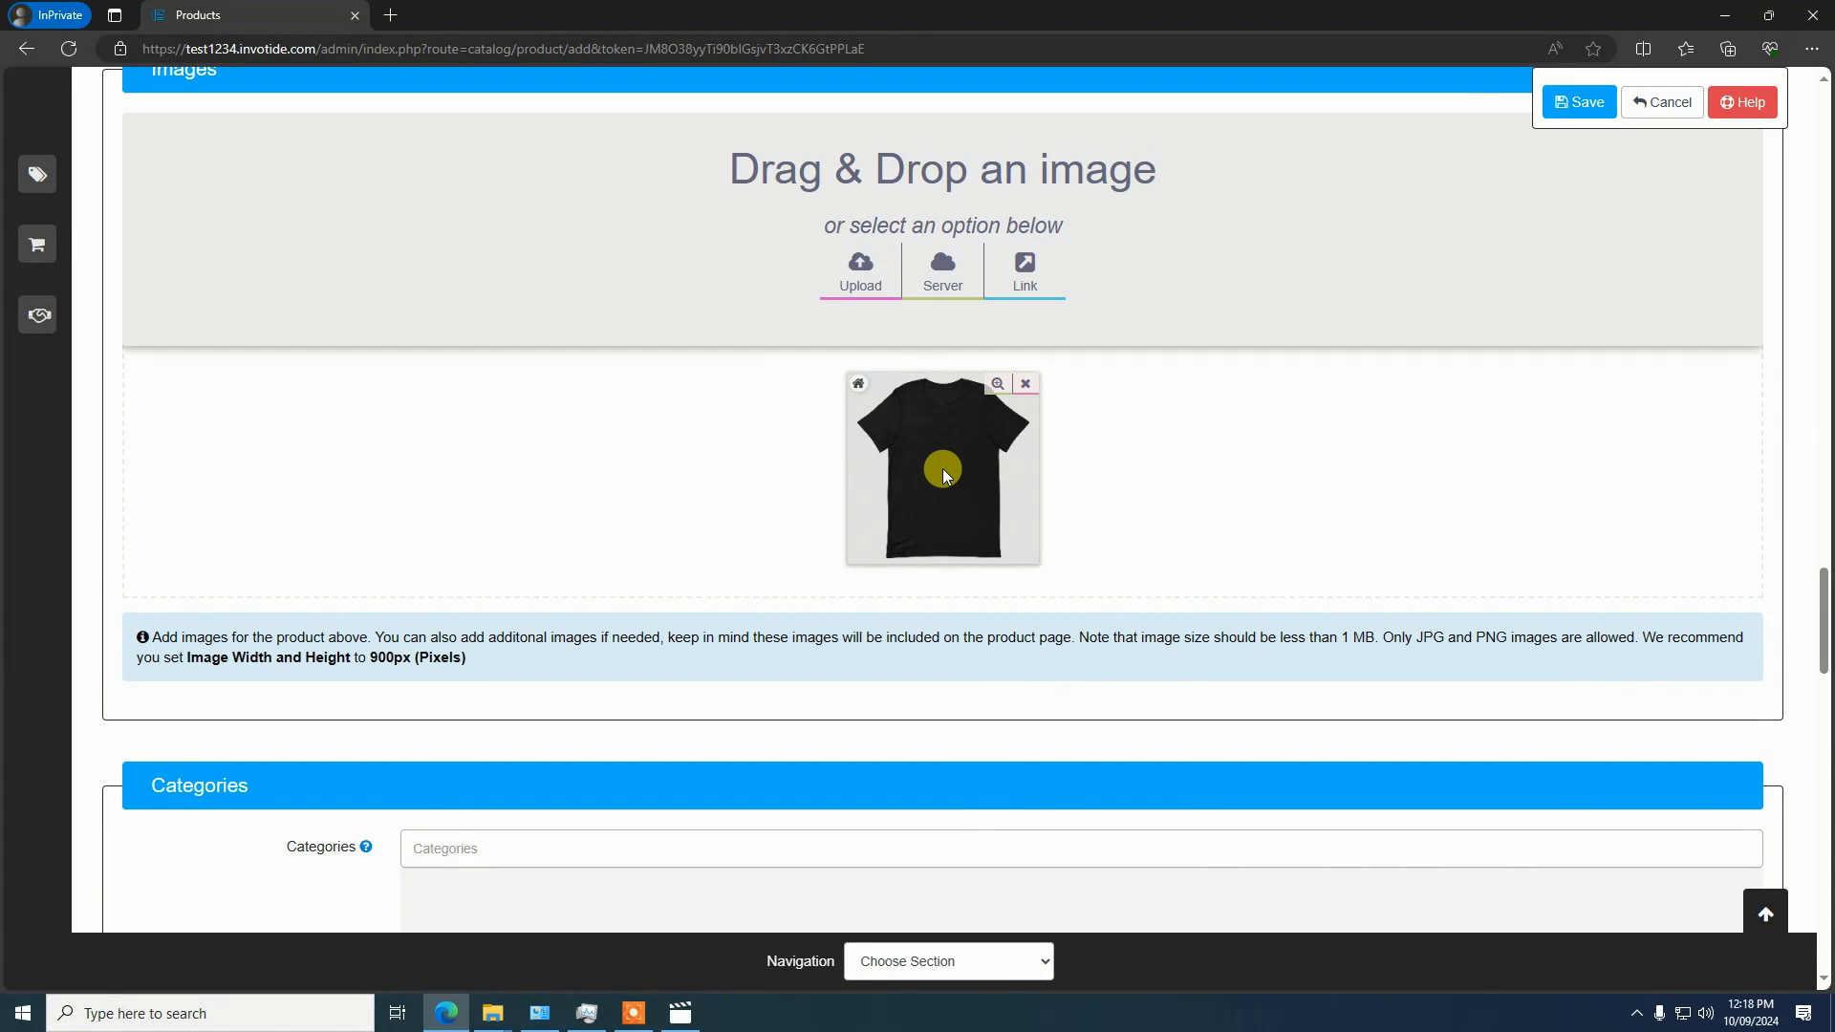
pyautogui.scroll(-3, 903, 489)
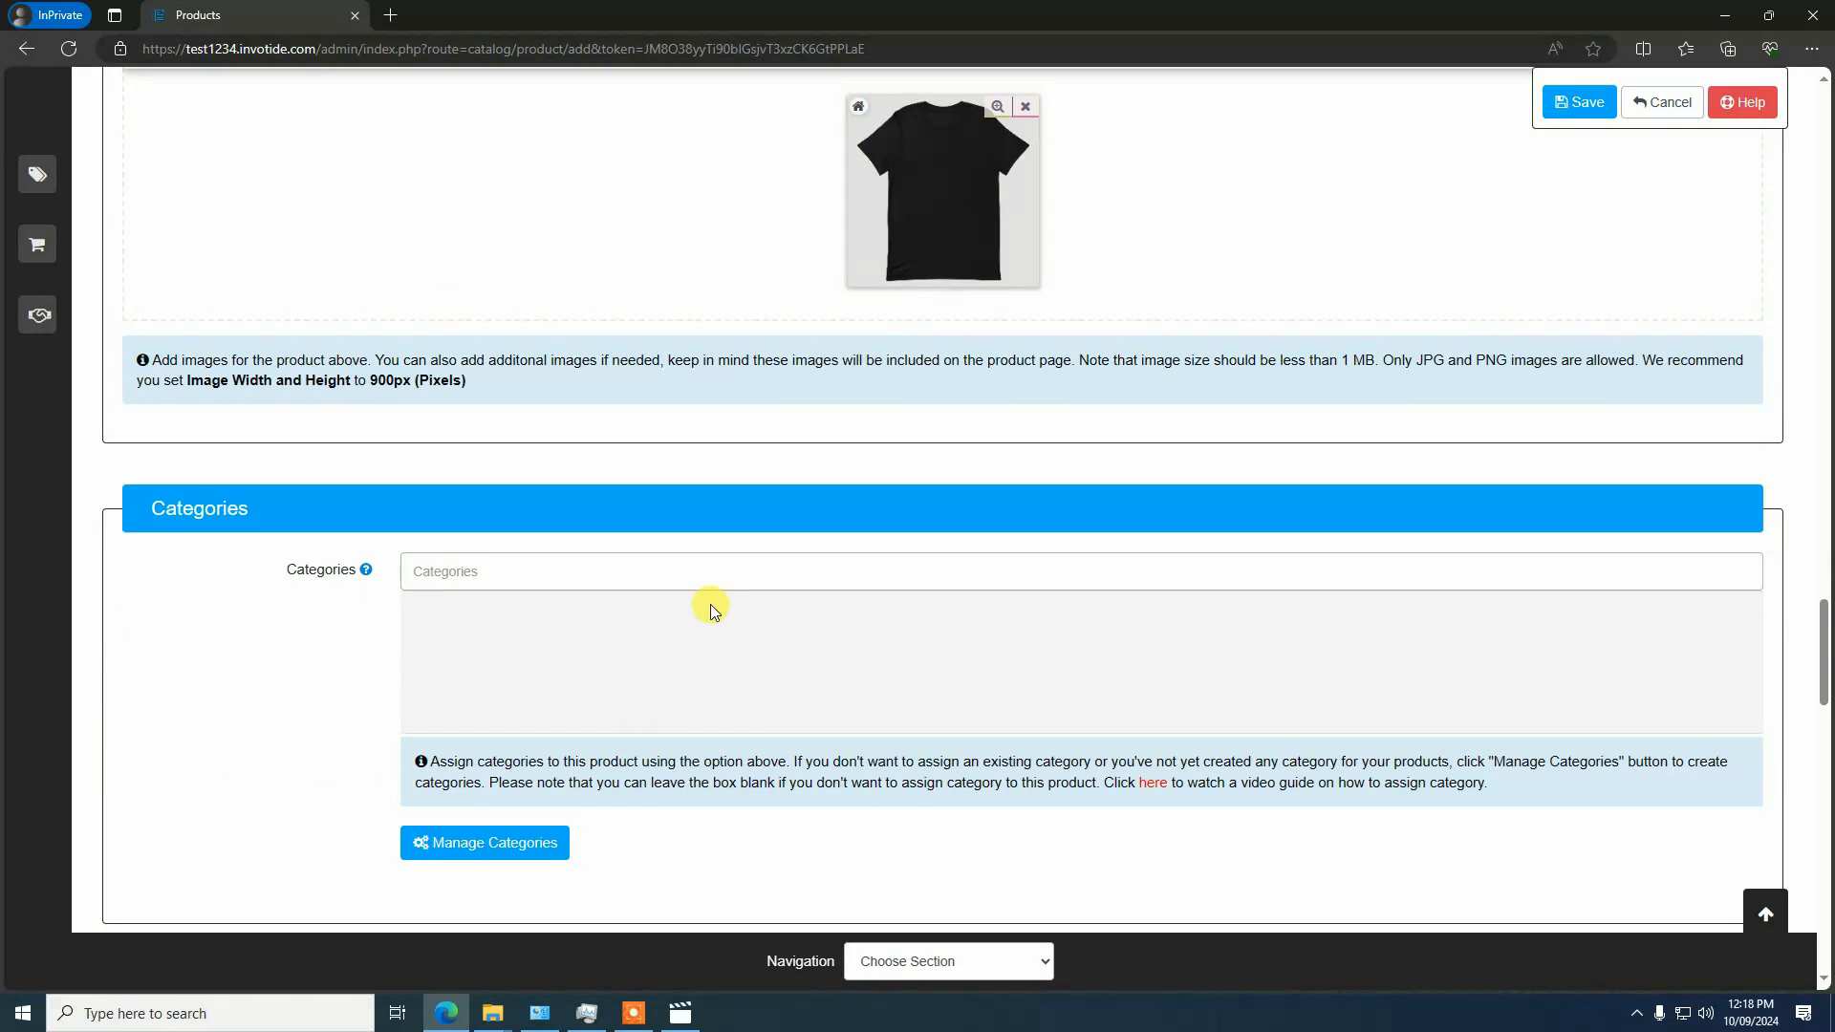
pyautogui.click(492, 584)
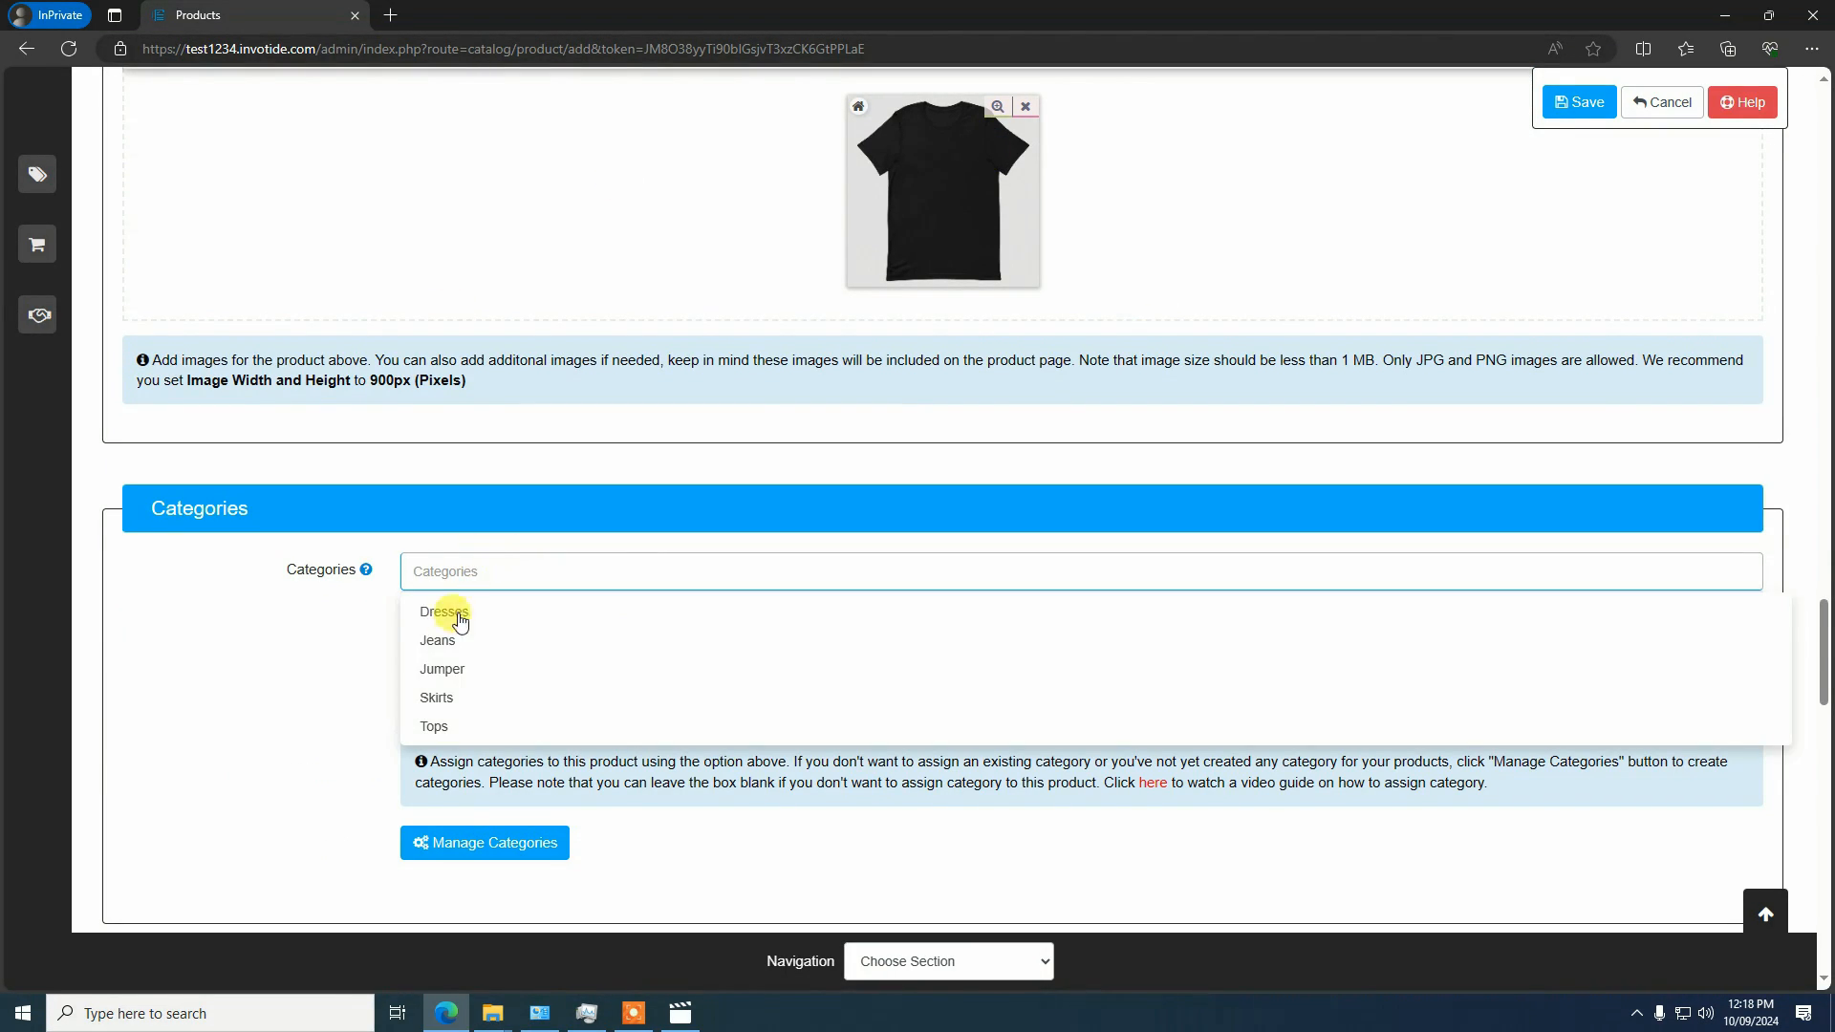
pyautogui.click(441, 701)
pyautogui.scroll(-8, 668, 640)
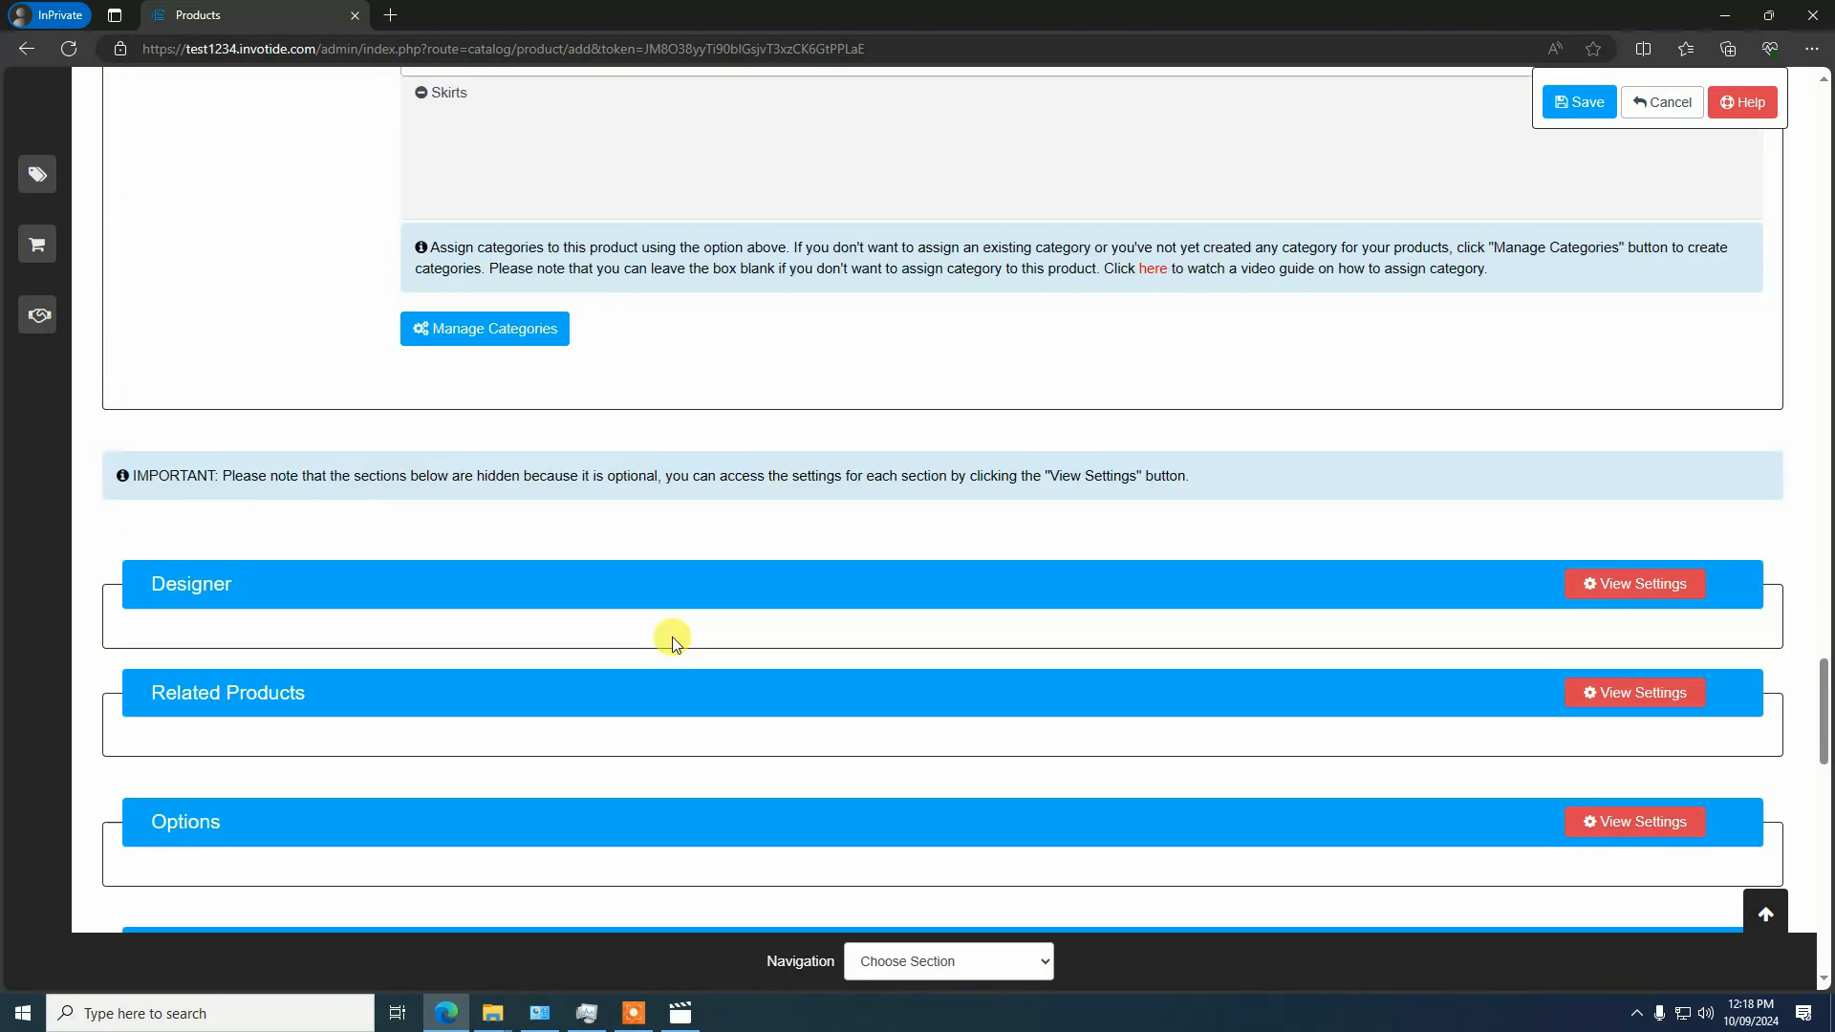
# Go to the optional Product Designer section of the product form
pyautogui.scroll(4, 671, 636)
pyautogui.scroll(4, 575, 266)
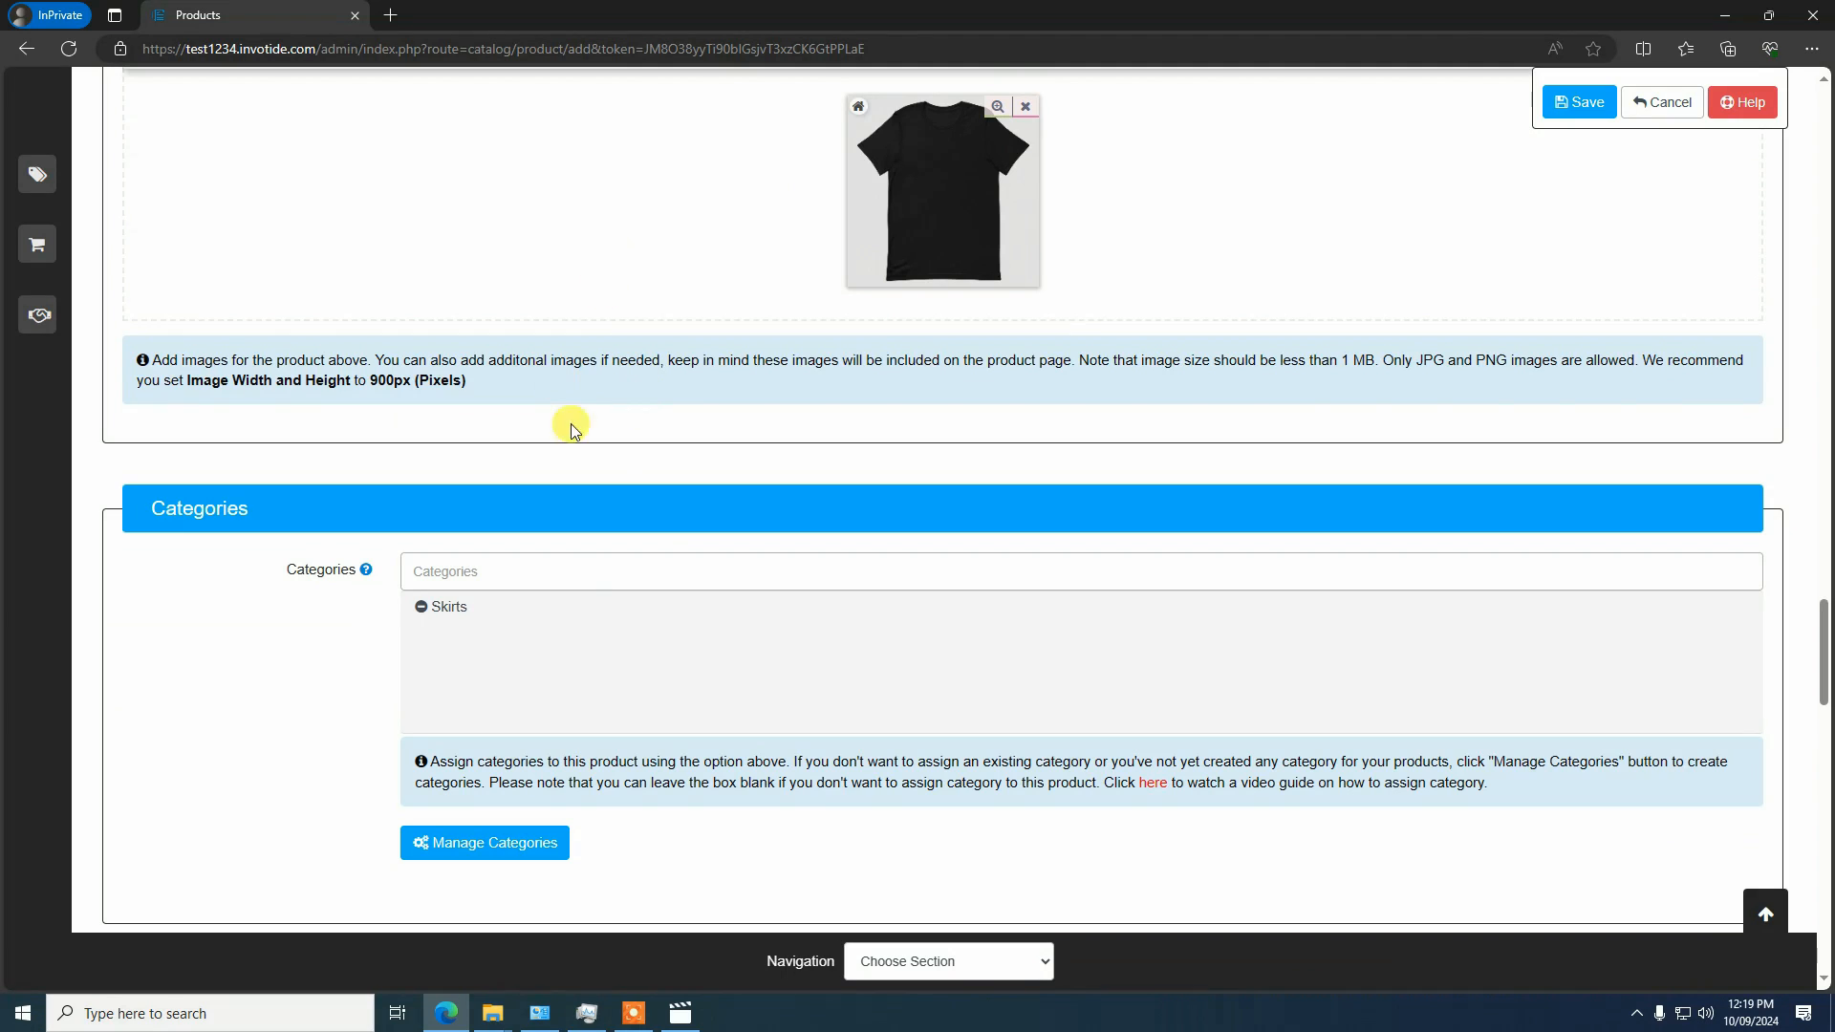
pyautogui.scroll(-6, 606, 621)
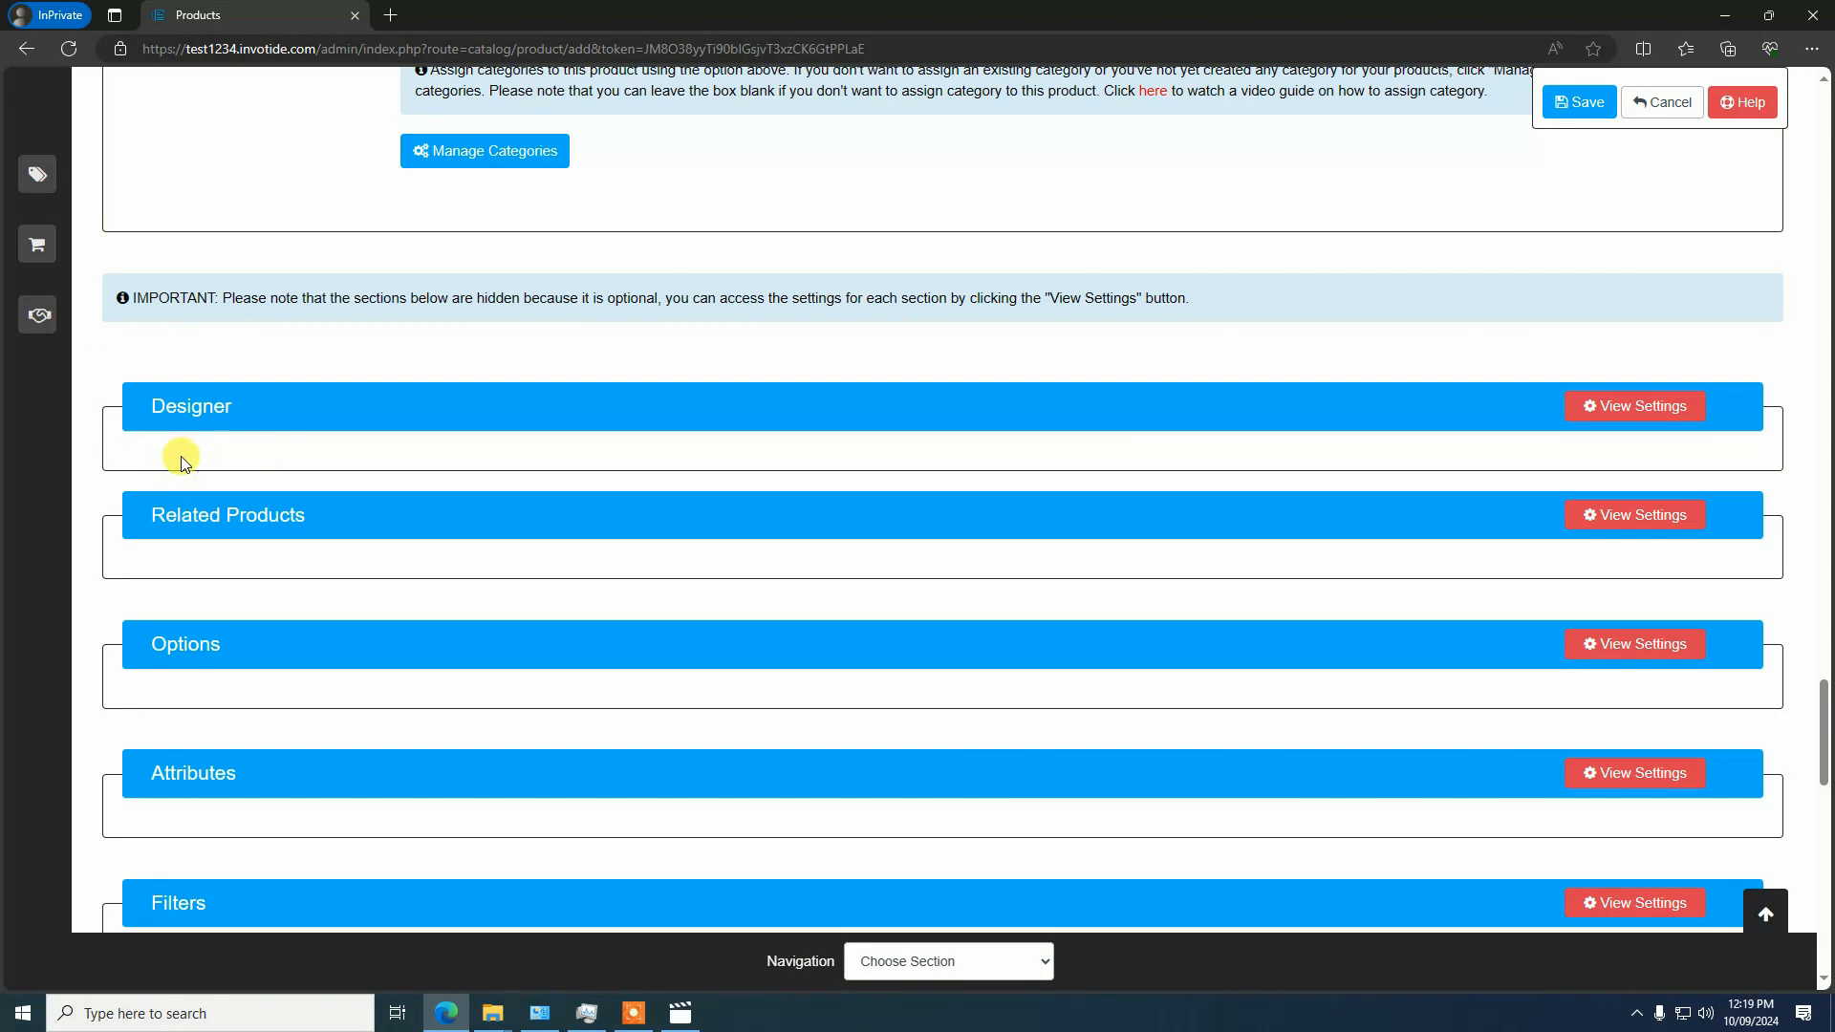
pyautogui.click(358, 420)
pyautogui.click(190, 419)
pyautogui.click(950, 962)
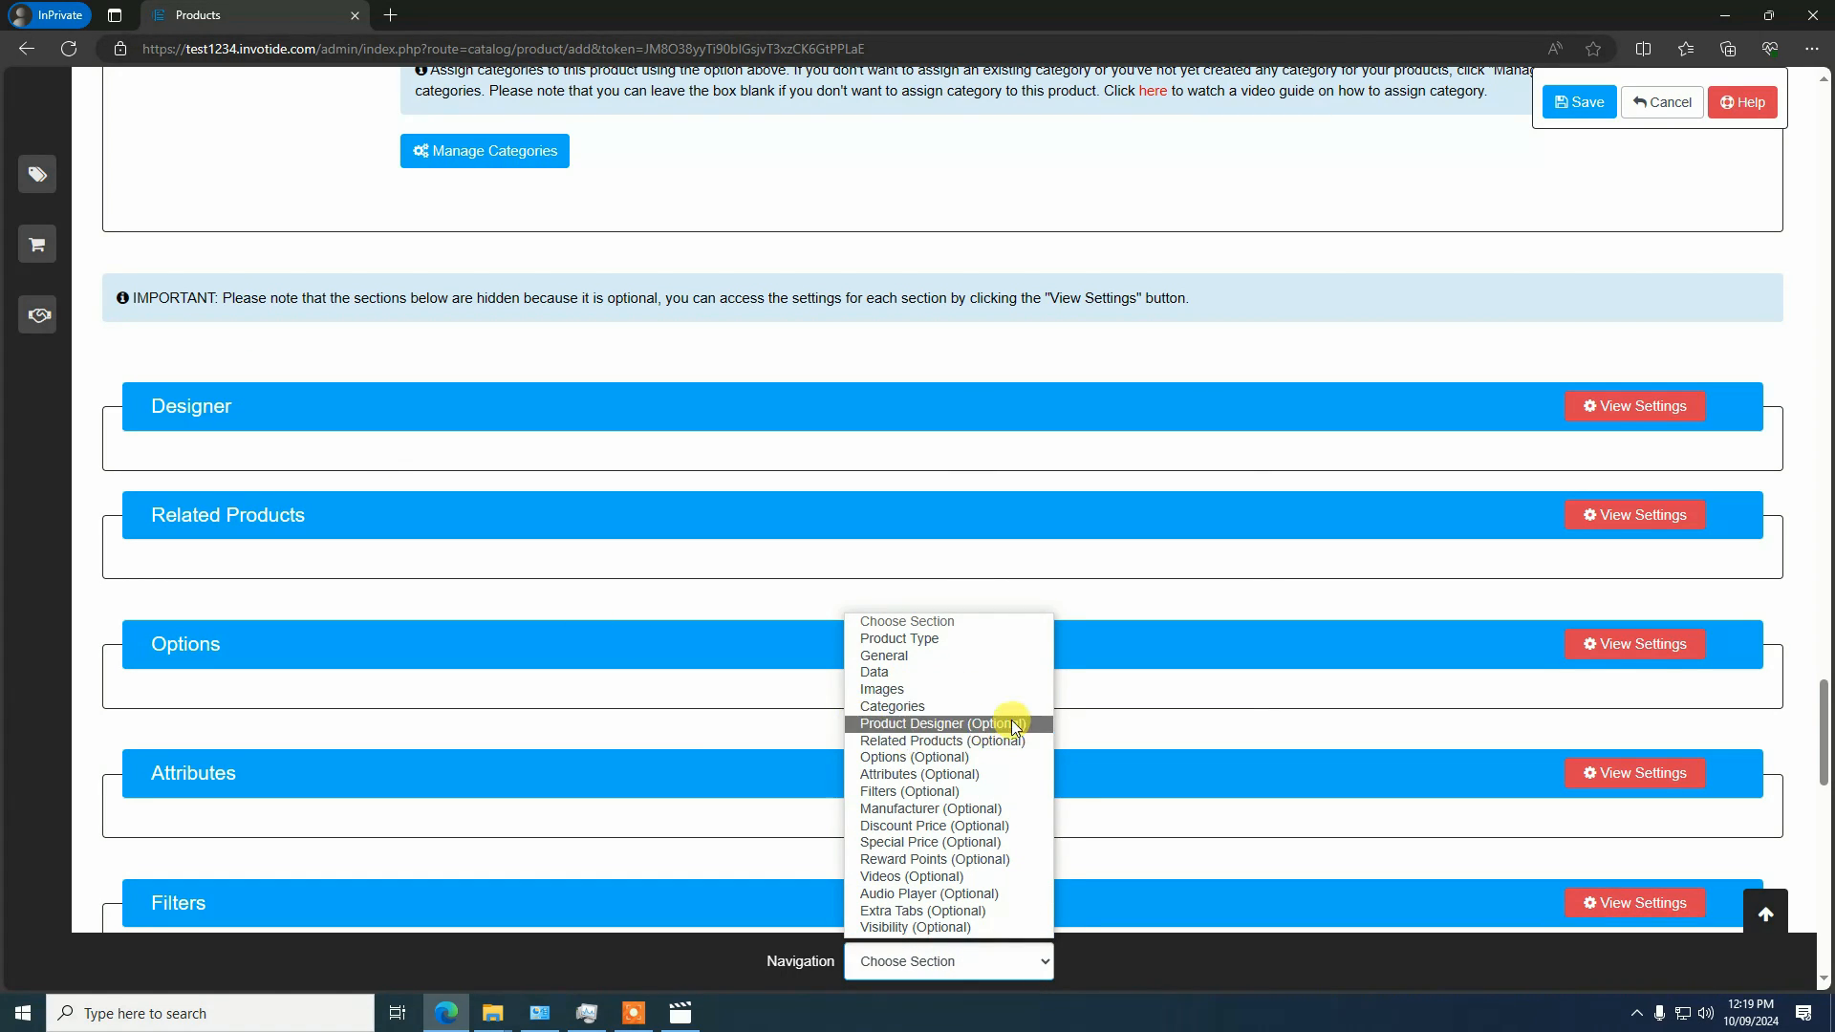
pyautogui.click(921, 726)
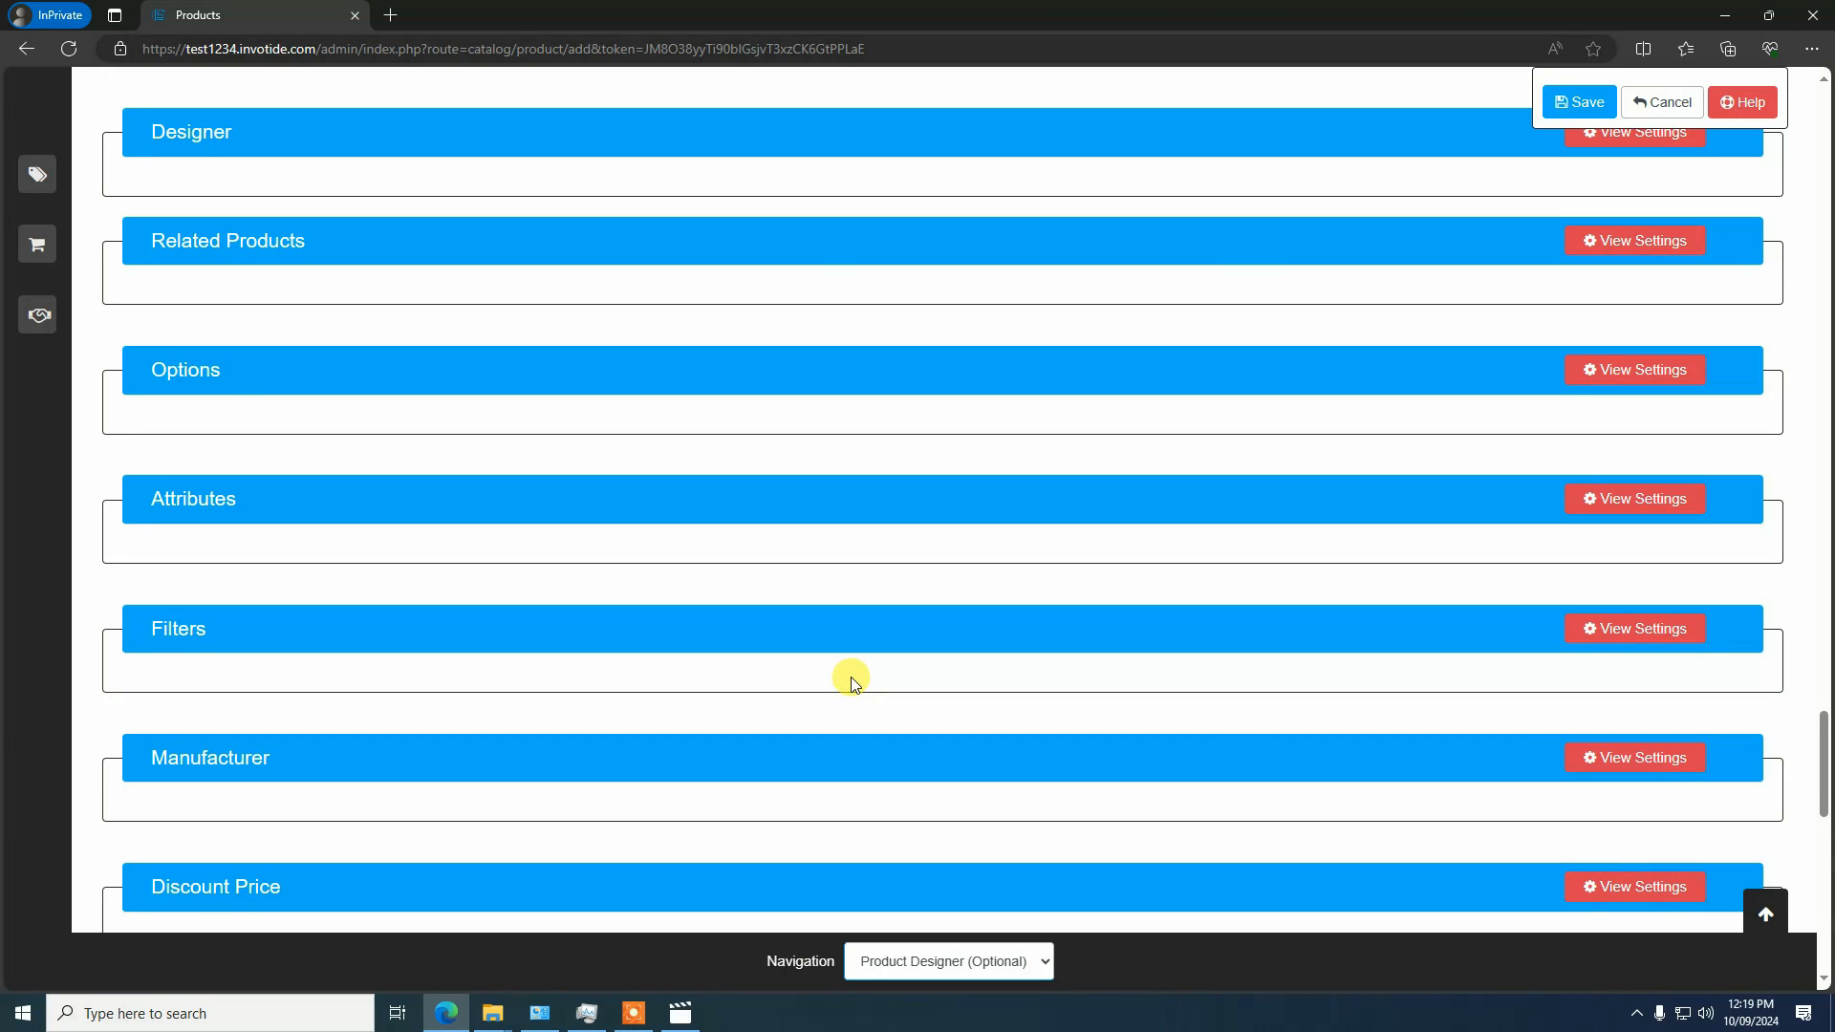
pyautogui.scroll(1, 849, 681)
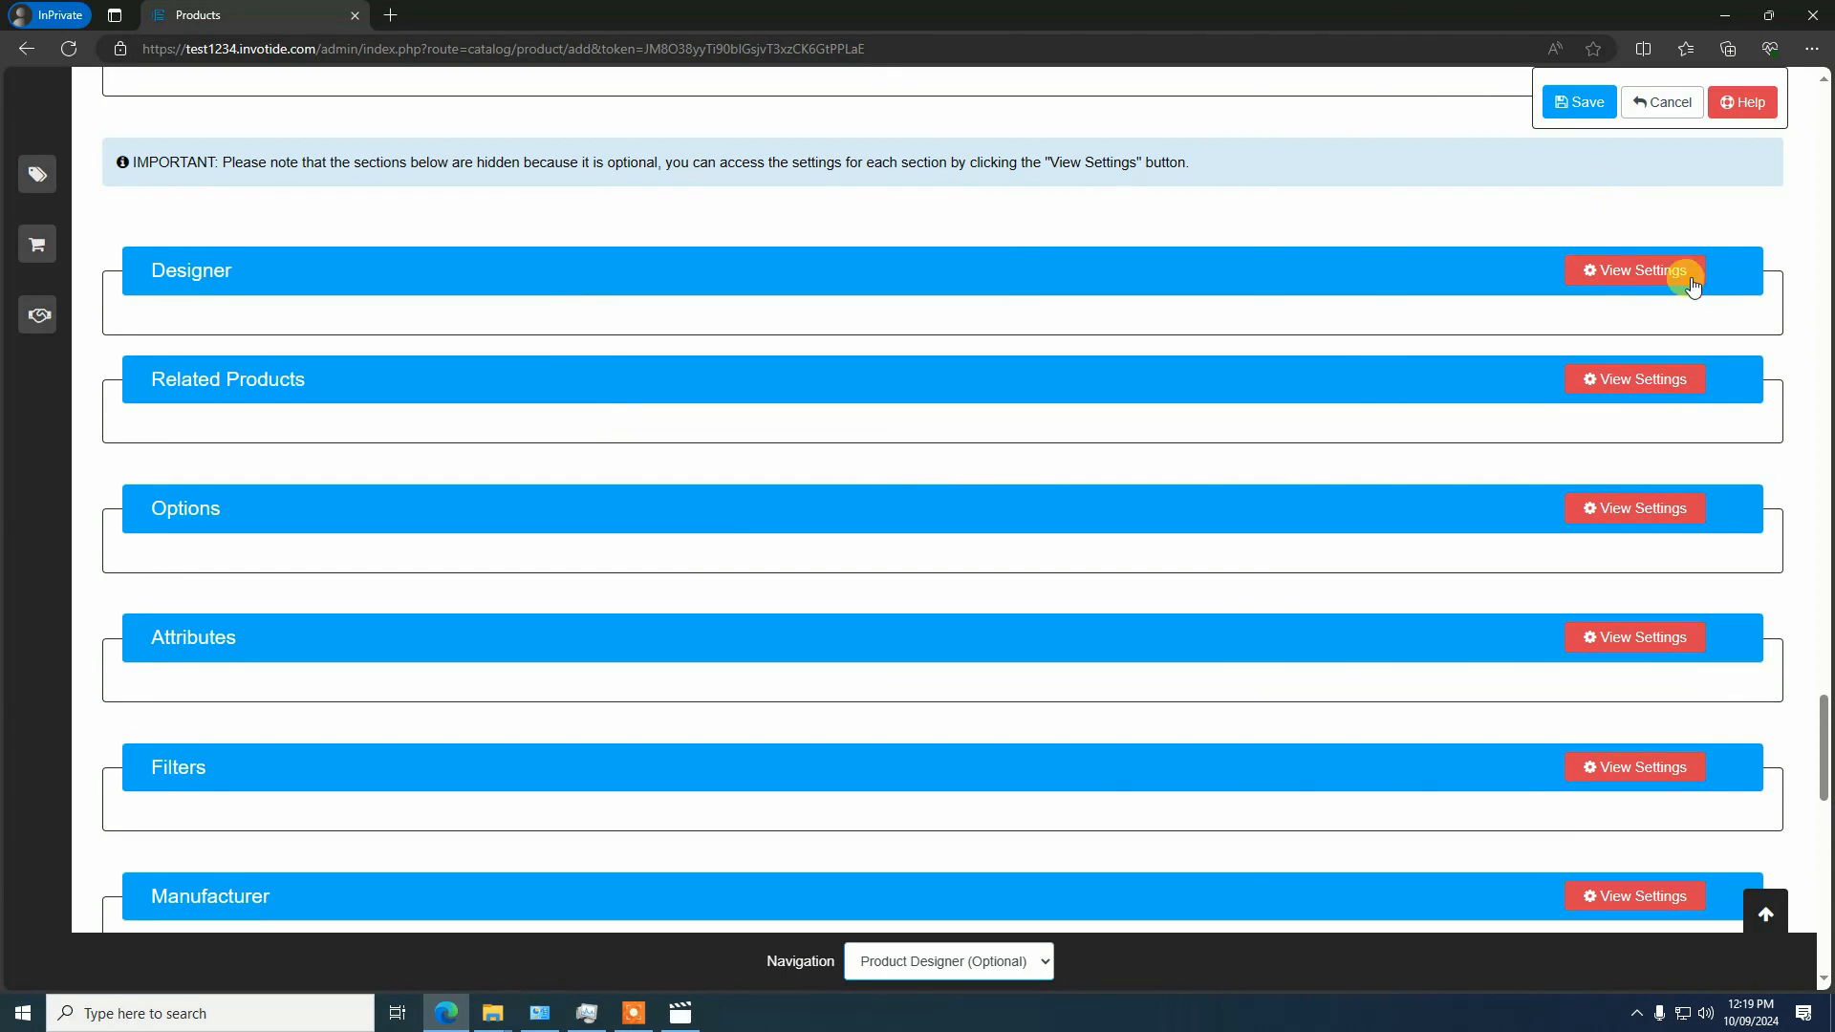
# Open the product's Designer settings and set the customization status to Active
pyautogui.click(1632, 272)
pyautogui.scroll(-1, 1218, 518)
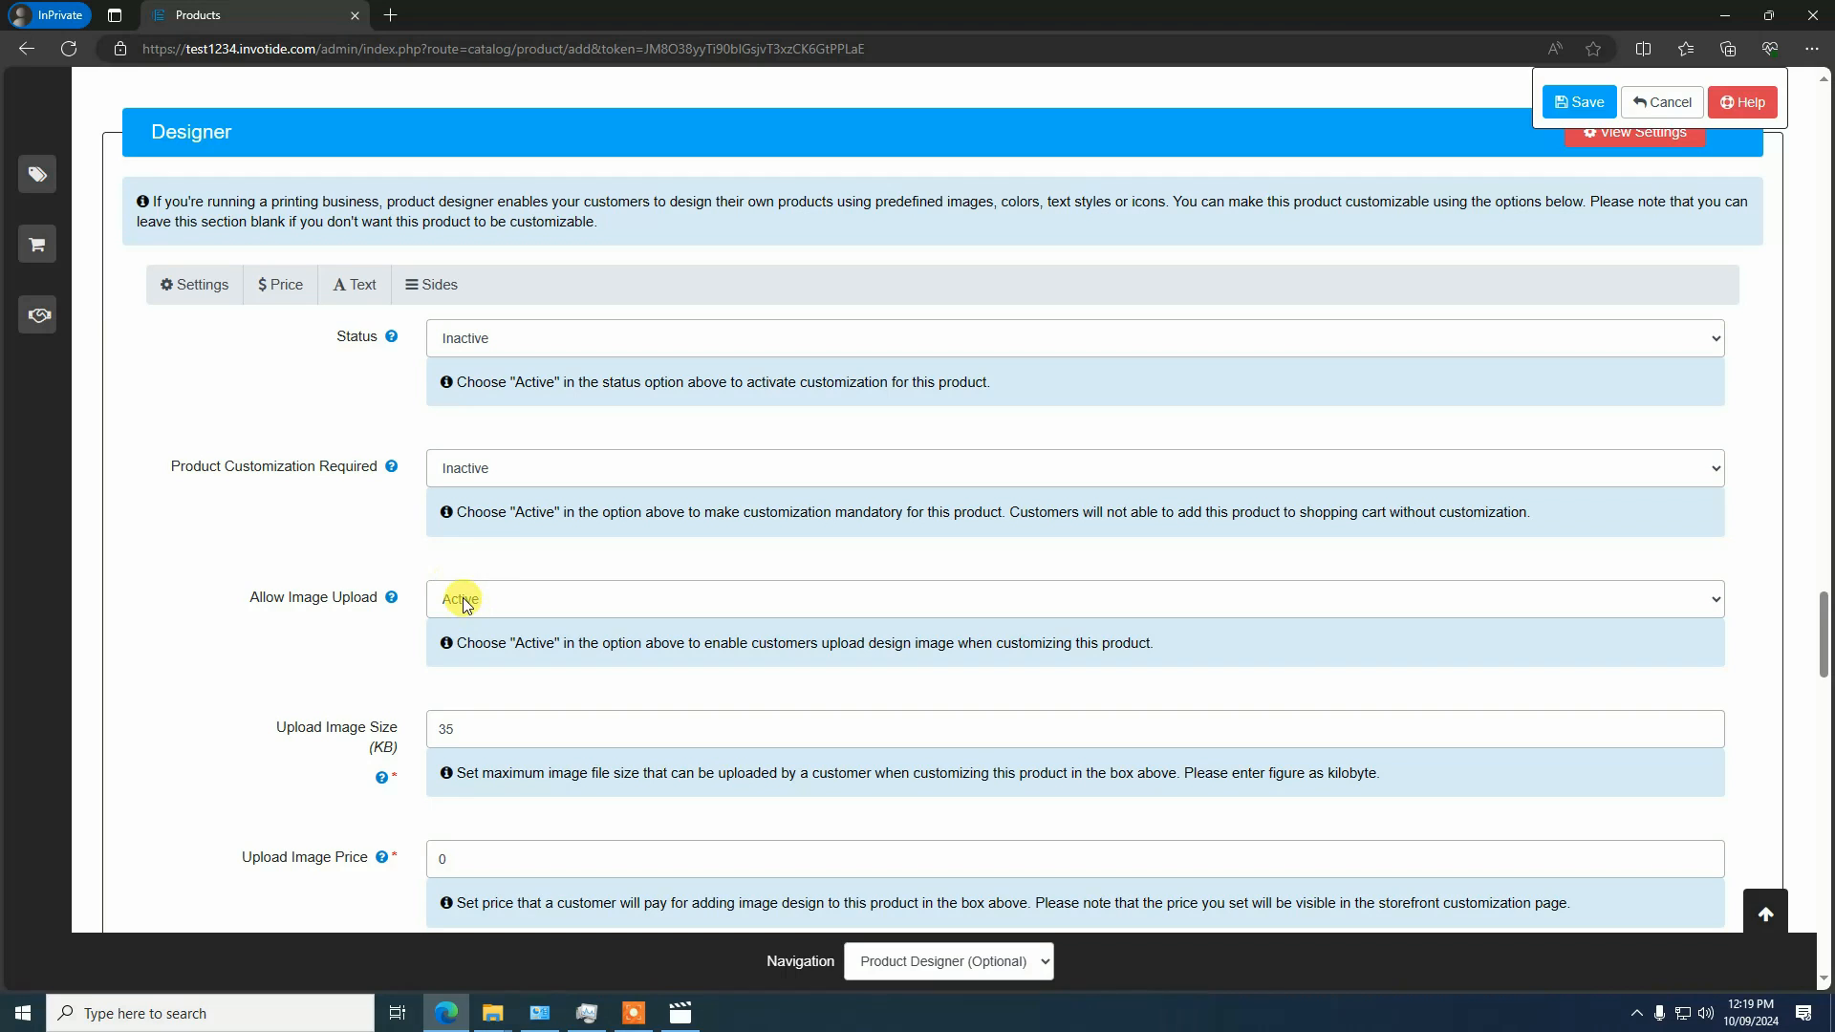
pyautogui.scroll(3, 460, 589)
pyautogui.scroll(-2, 459, 585)
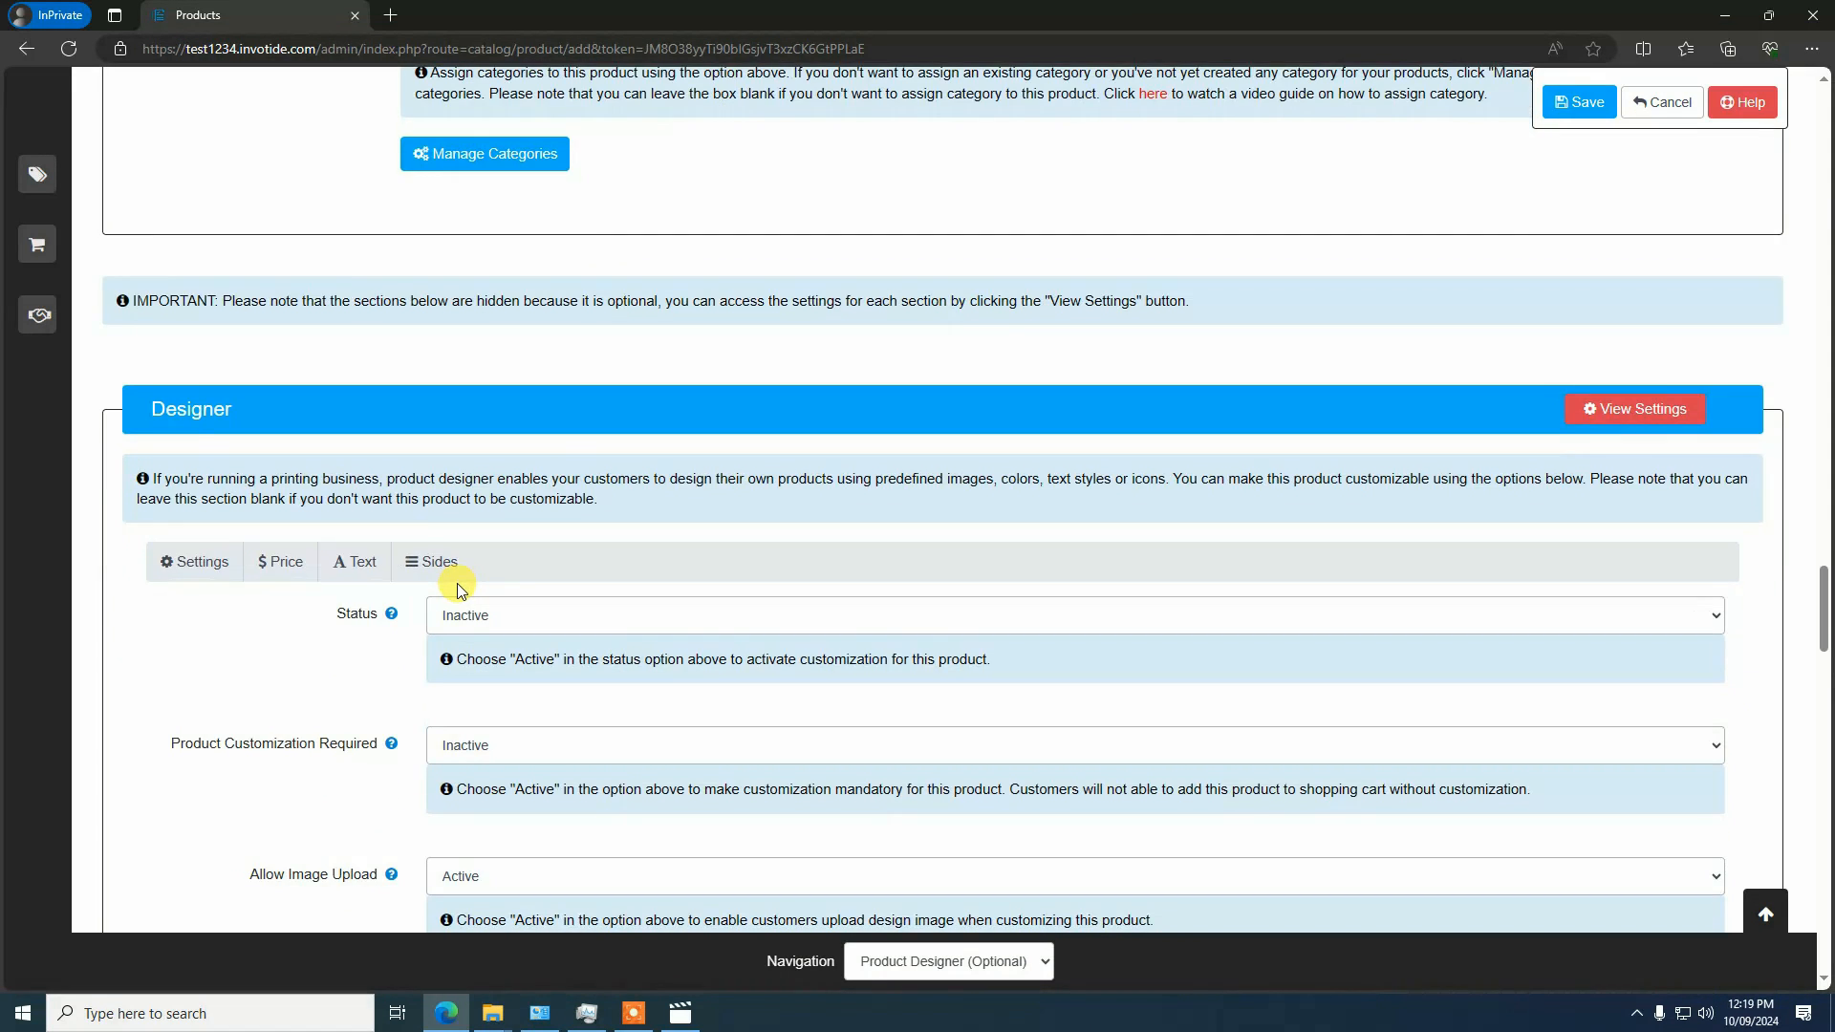
pyautogui.scroll(-2, 457, 597)
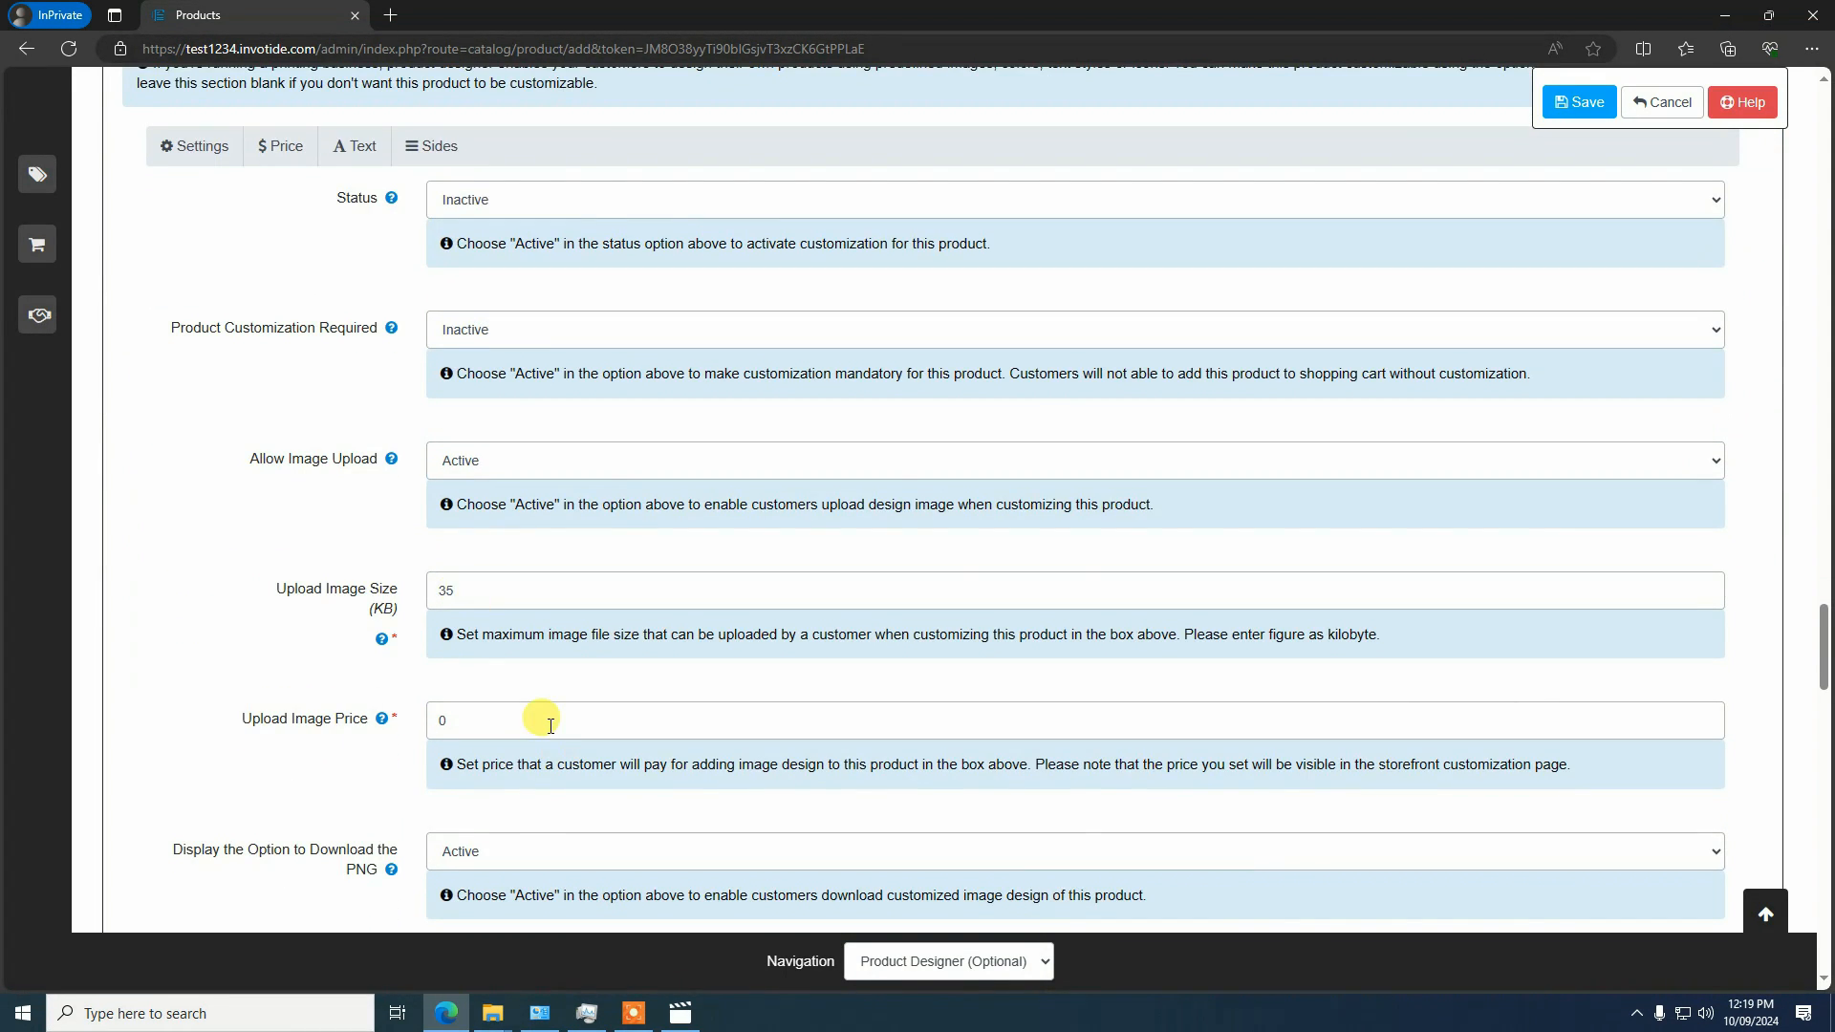
pyautogui.scroll(2, 533, 746)
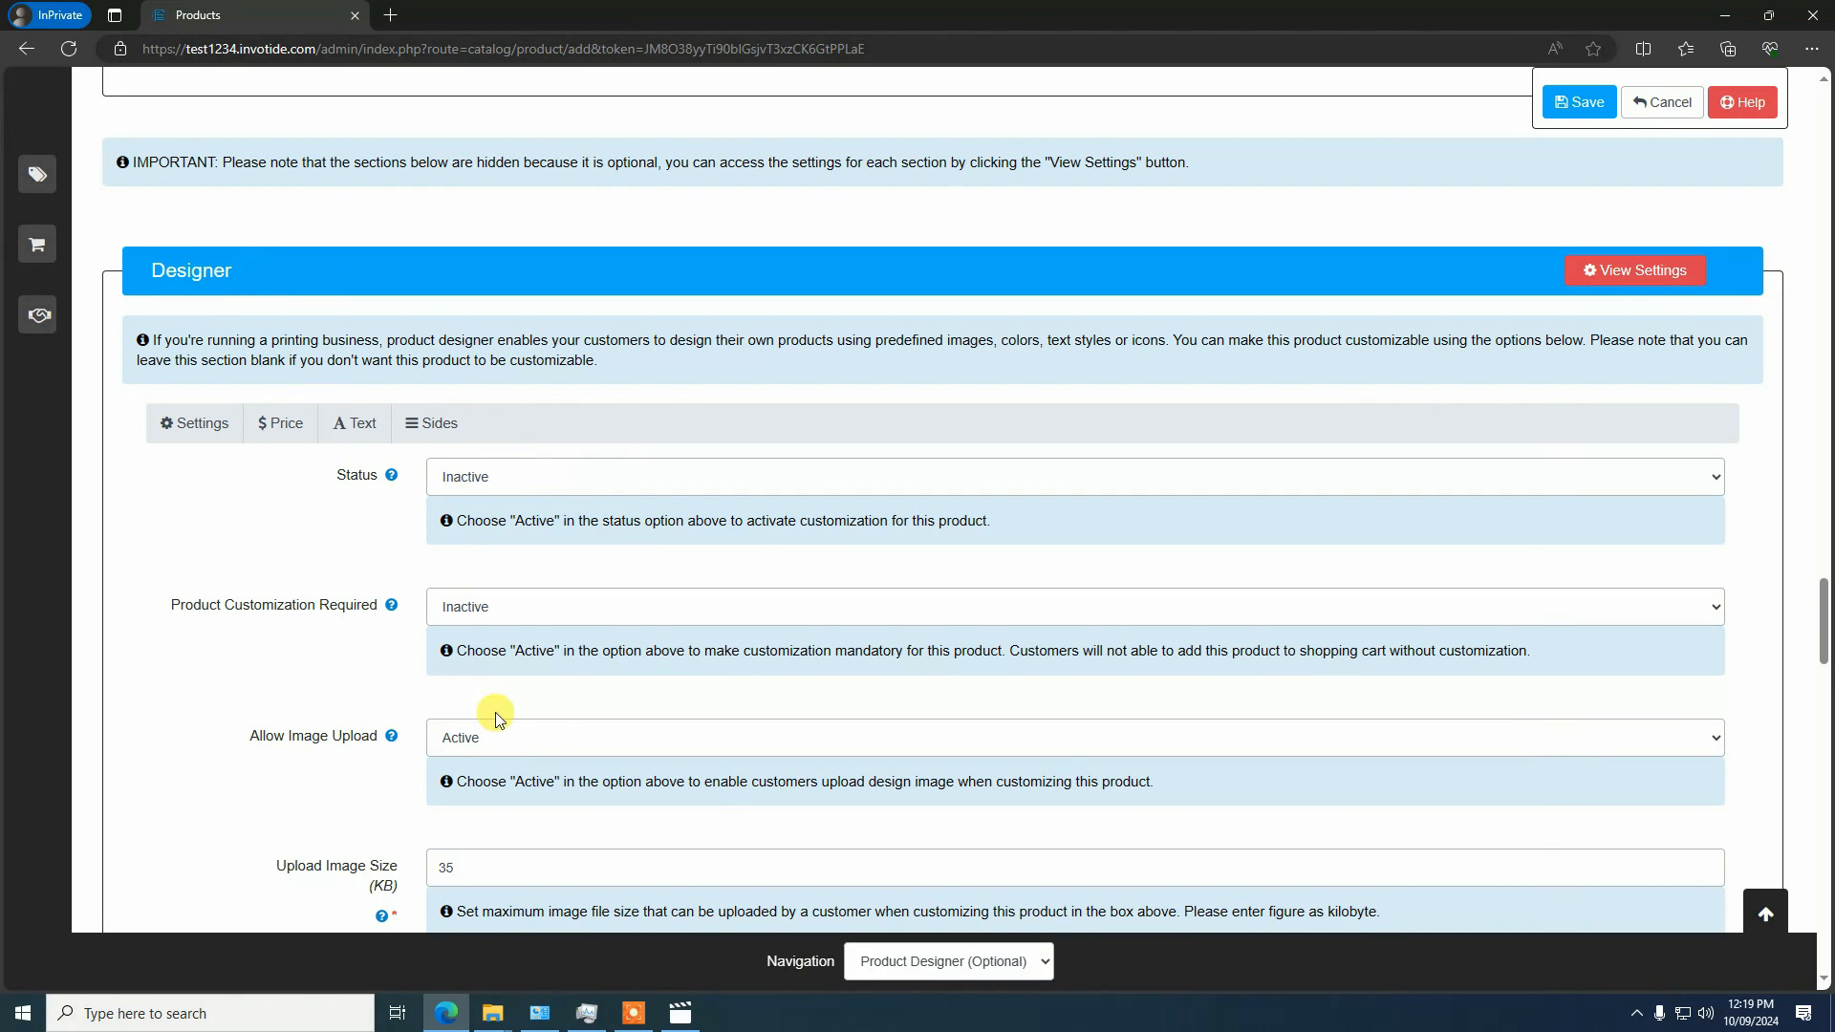
pyautogui.scroll(-2, 533, 713)
pyautogui.scroll(1, 673, 497)
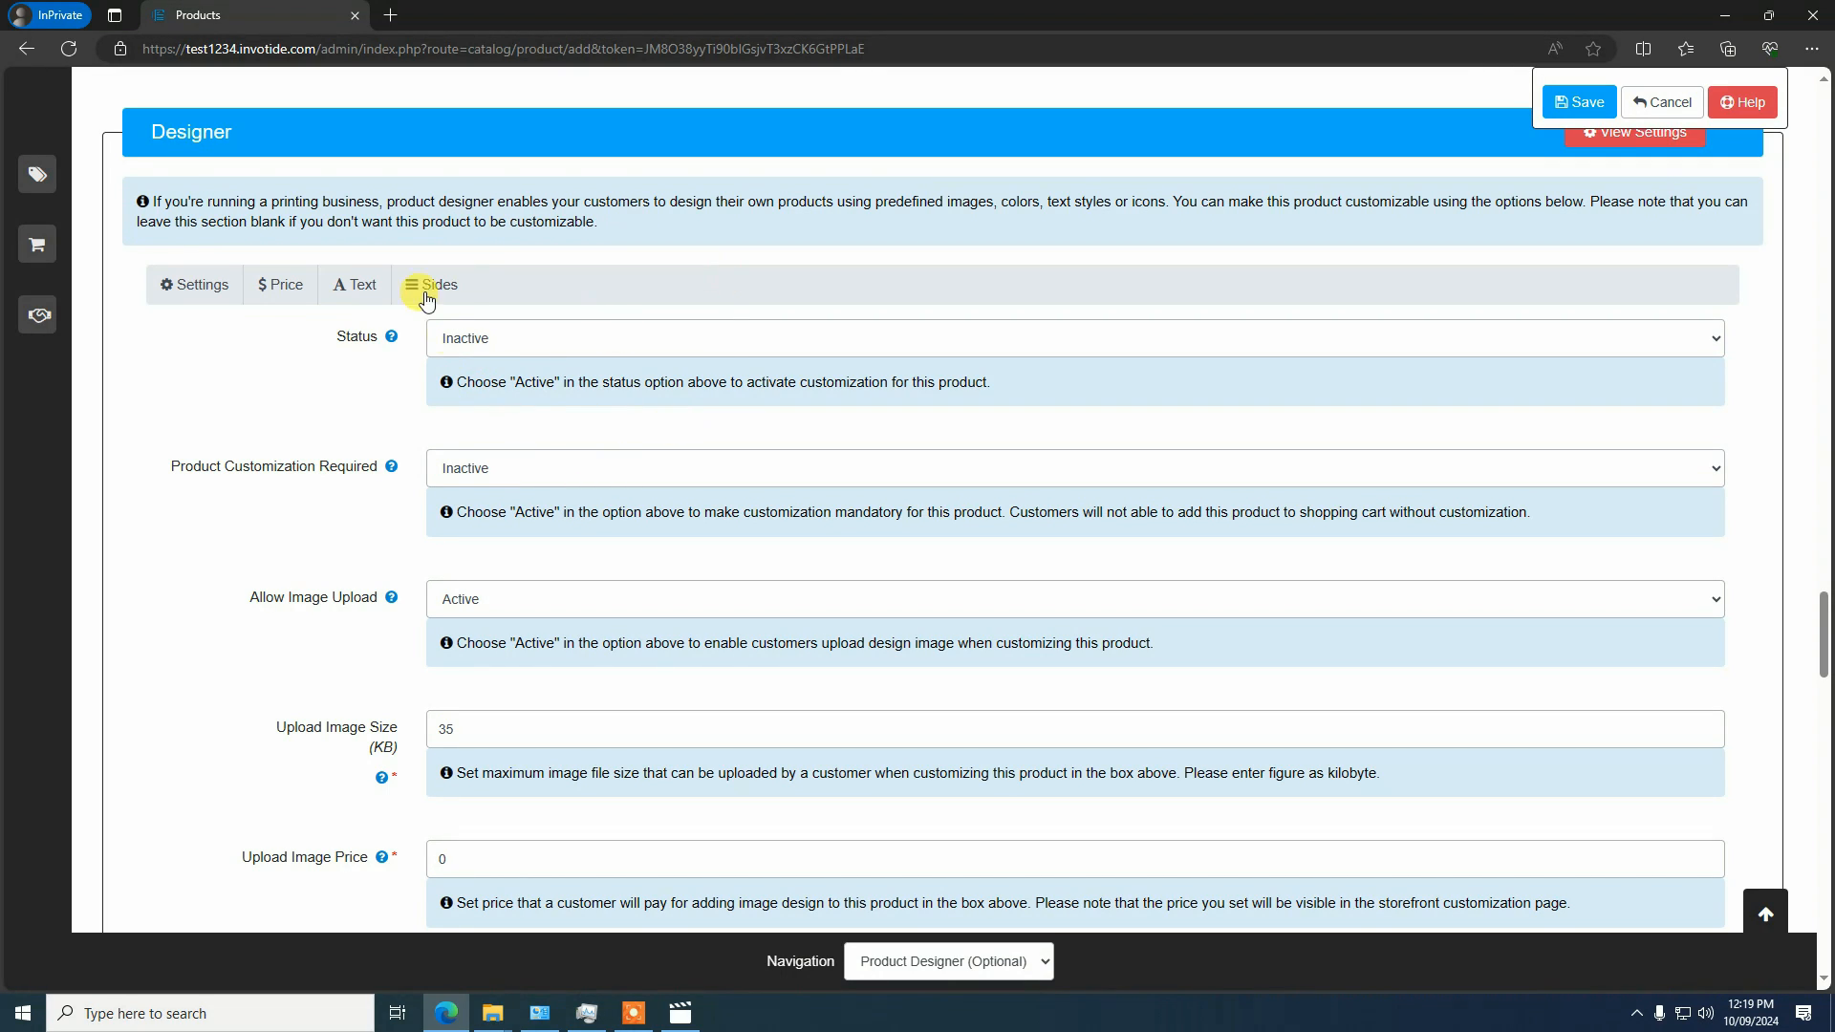
pyautogui.click(547, 343)
pyautogui.click(497, 371)
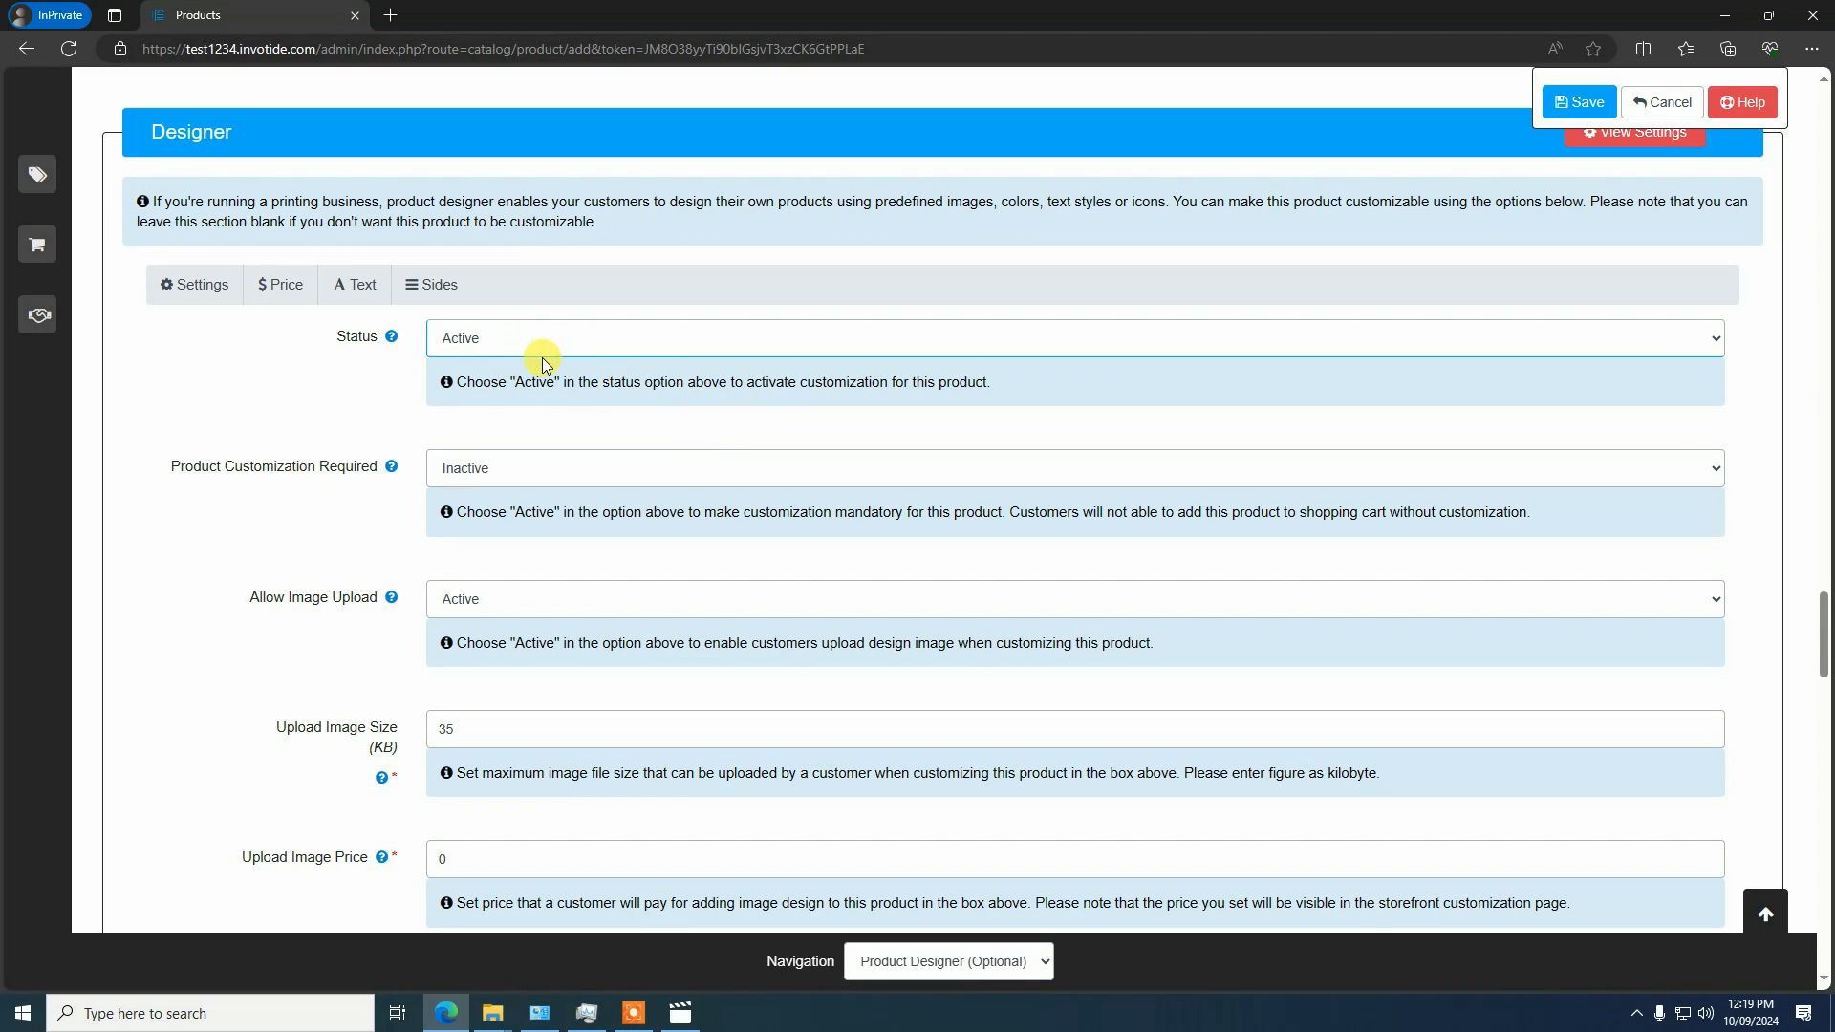
# Make customization mandatory by setting Product Customization Required to Active
pyautogui.scroll(-3, 698, 439)
pyautogui.scroll(2, 573, 306)
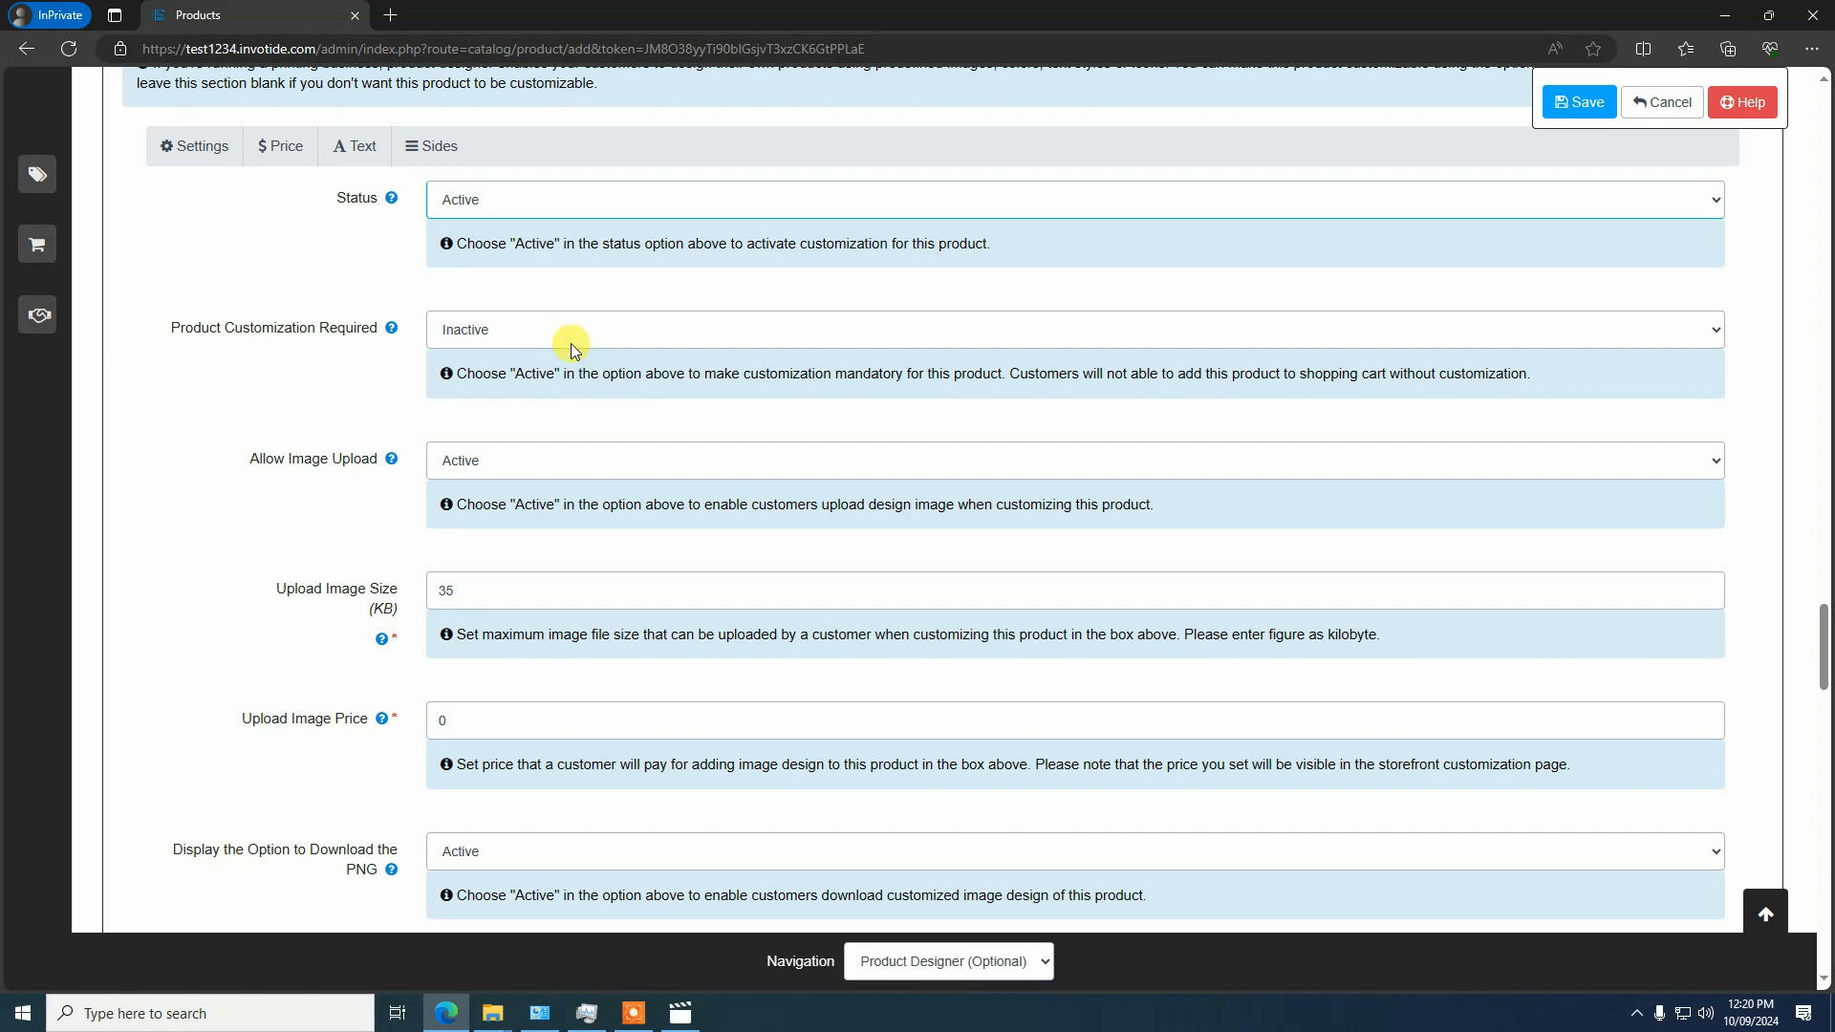
pyautogui.click(514, 329)
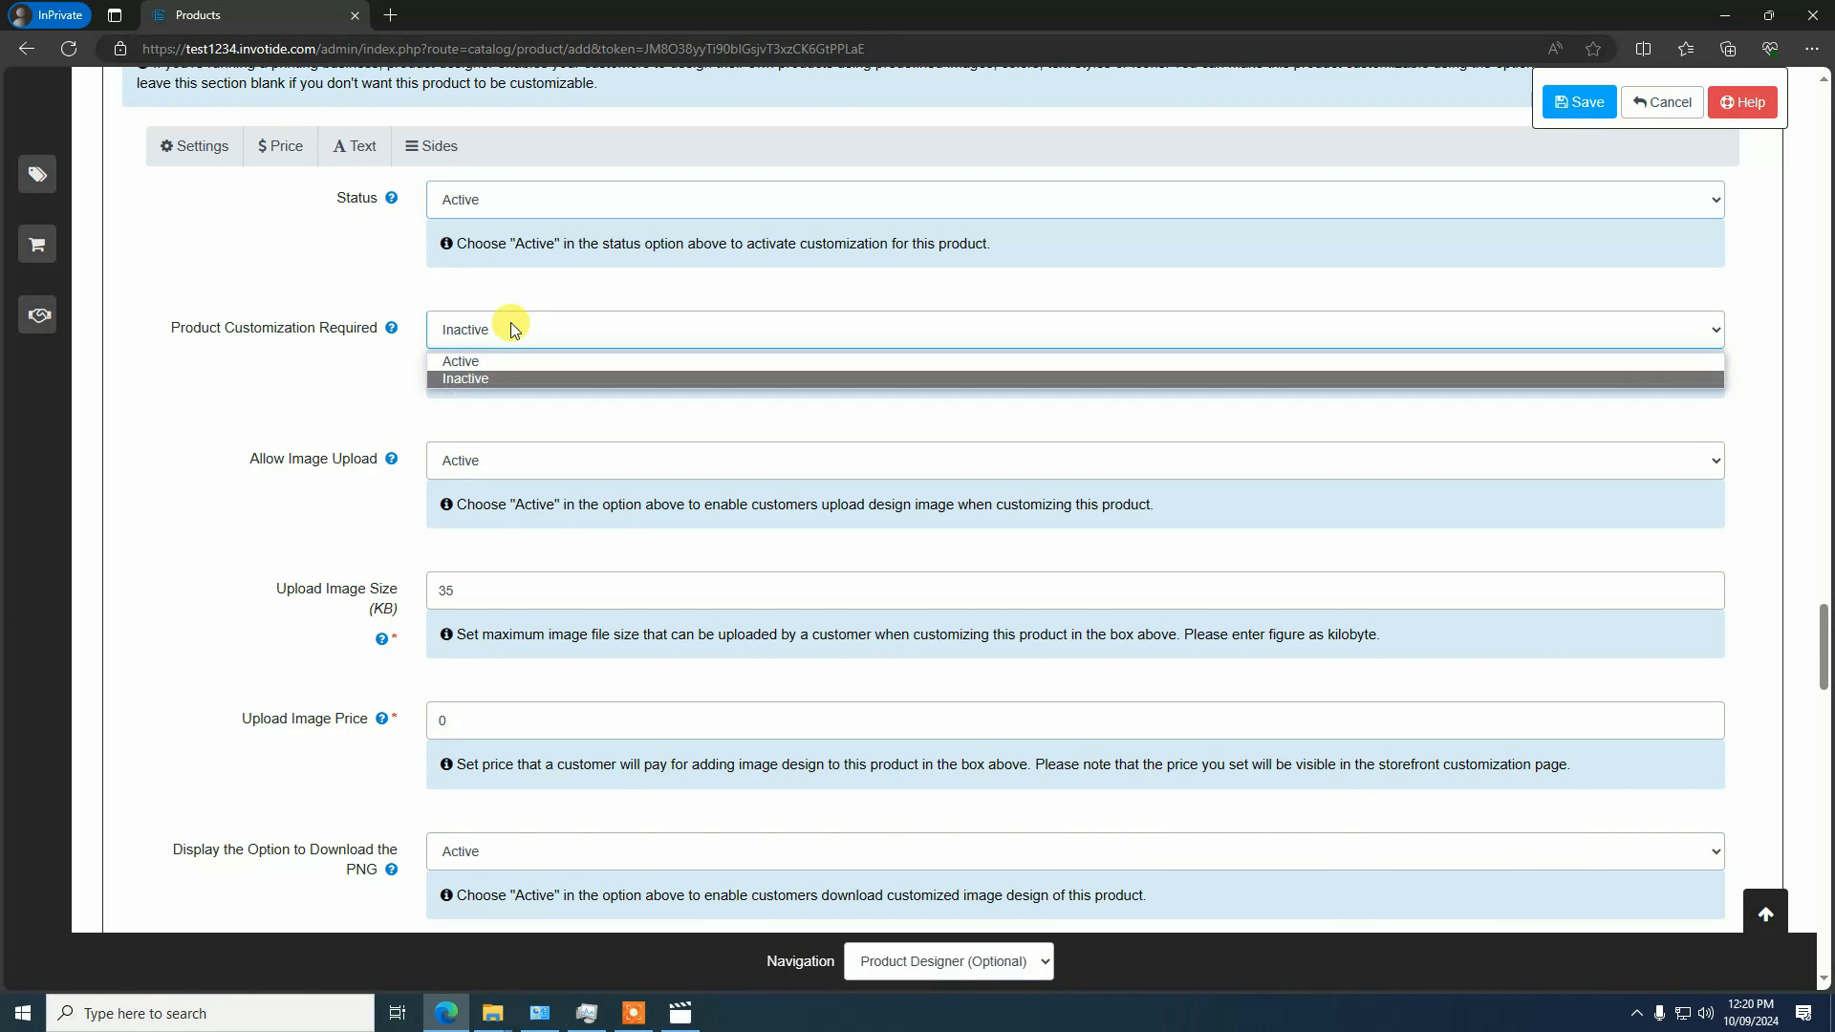
pyautogui.click(476, 363)
# Review the remaining general designer options, from image upload and PNG download to text, QR code and image filters
pyautogui.scroll(-3, 488, 315)
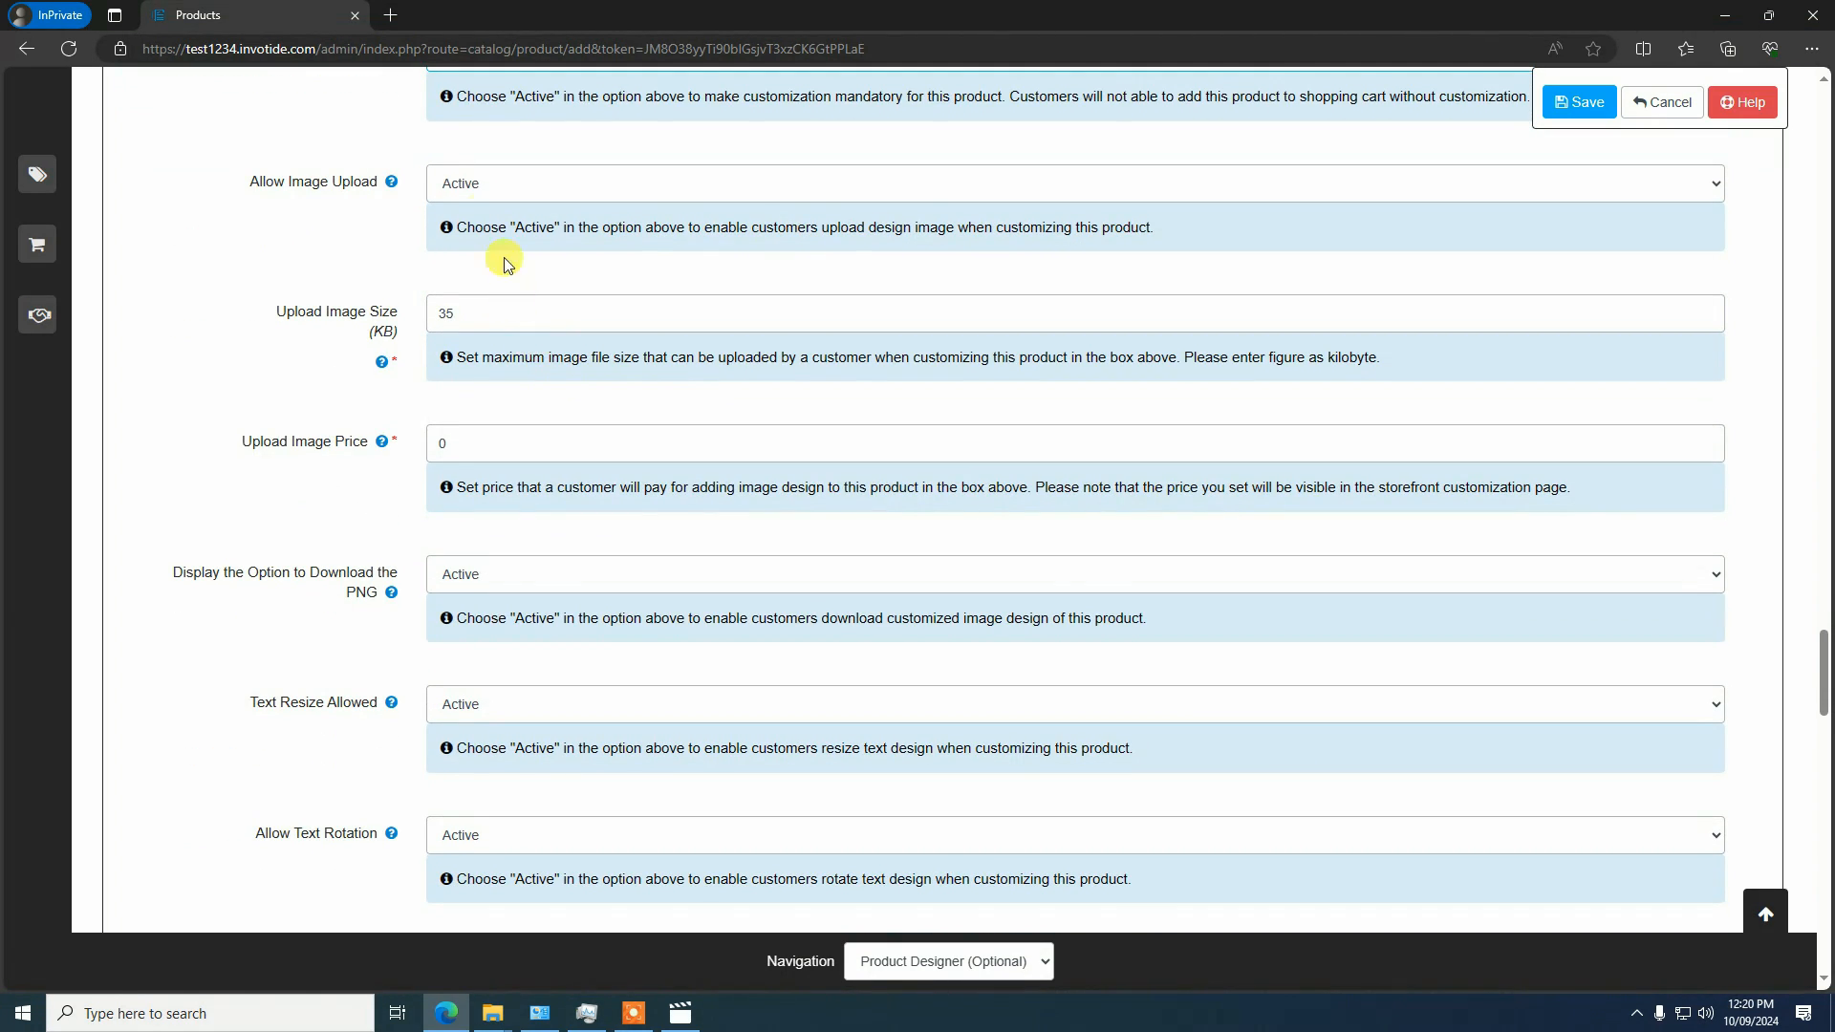
pyautogui.scroll(-4, 459, 473)
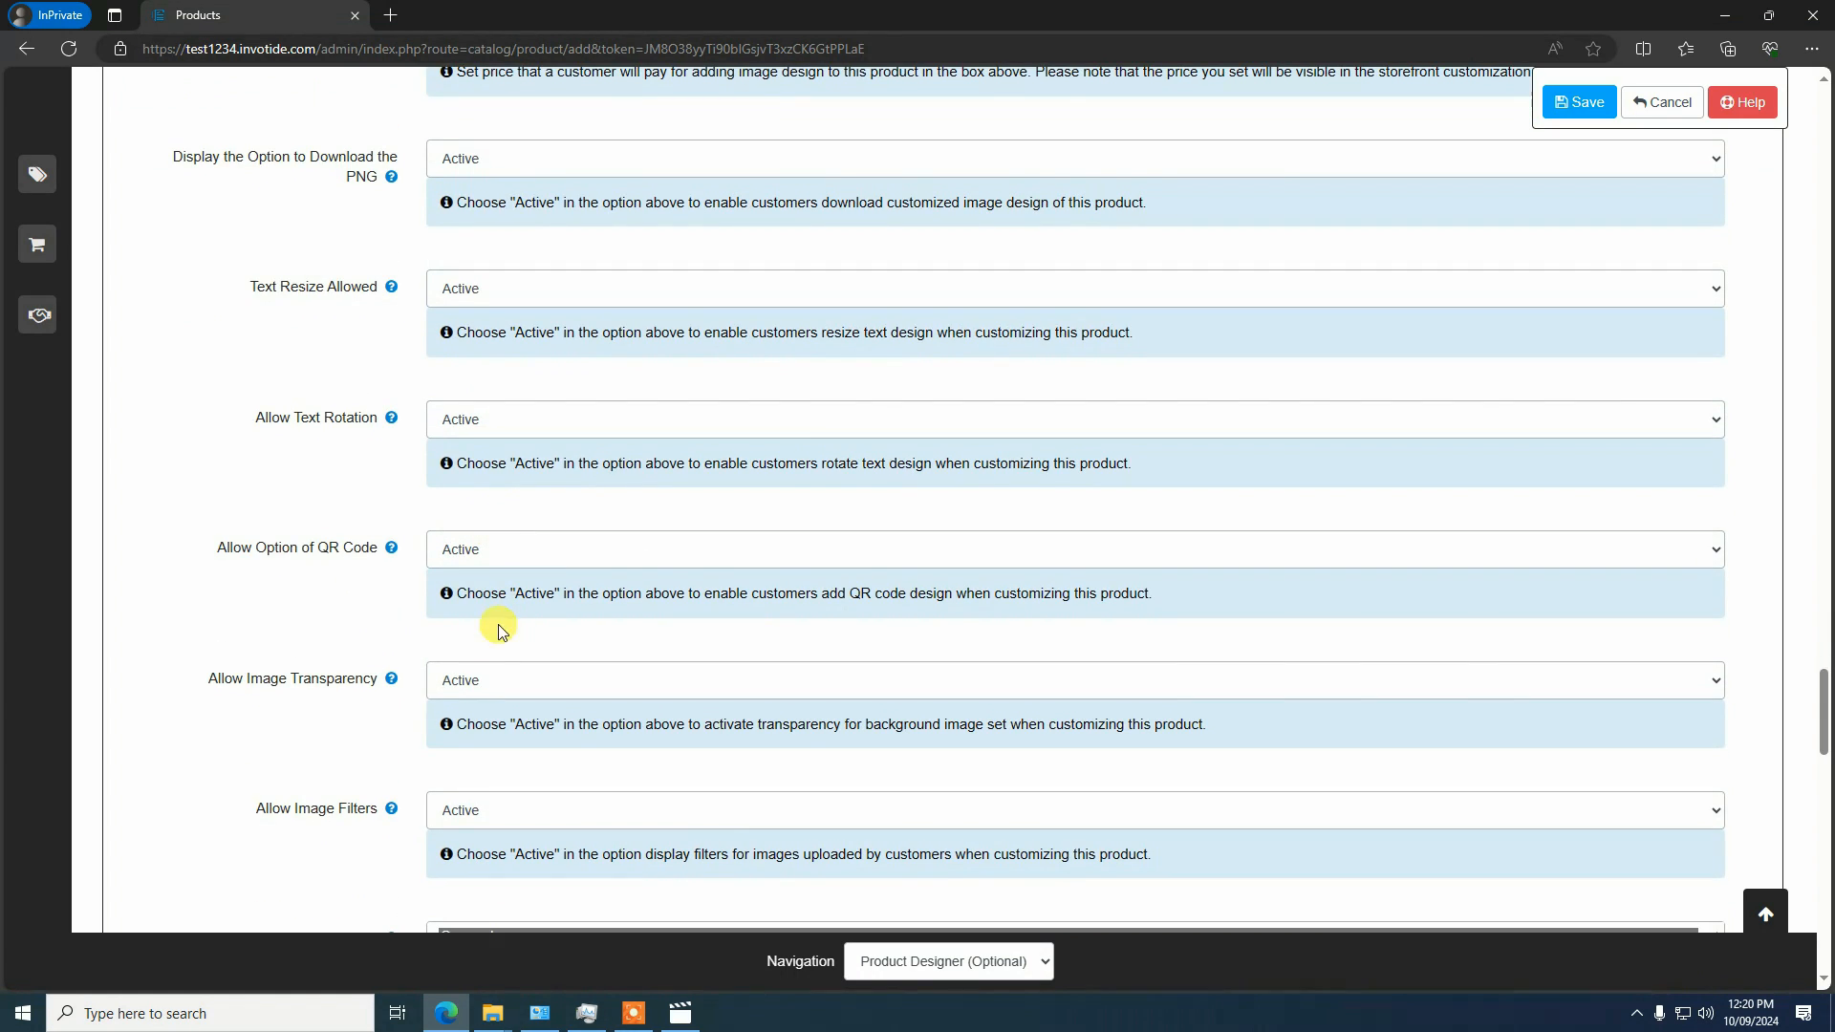
pyautogui.scroll(-6, 516, 631)
pyautogui.scroll(11, 497, 578)
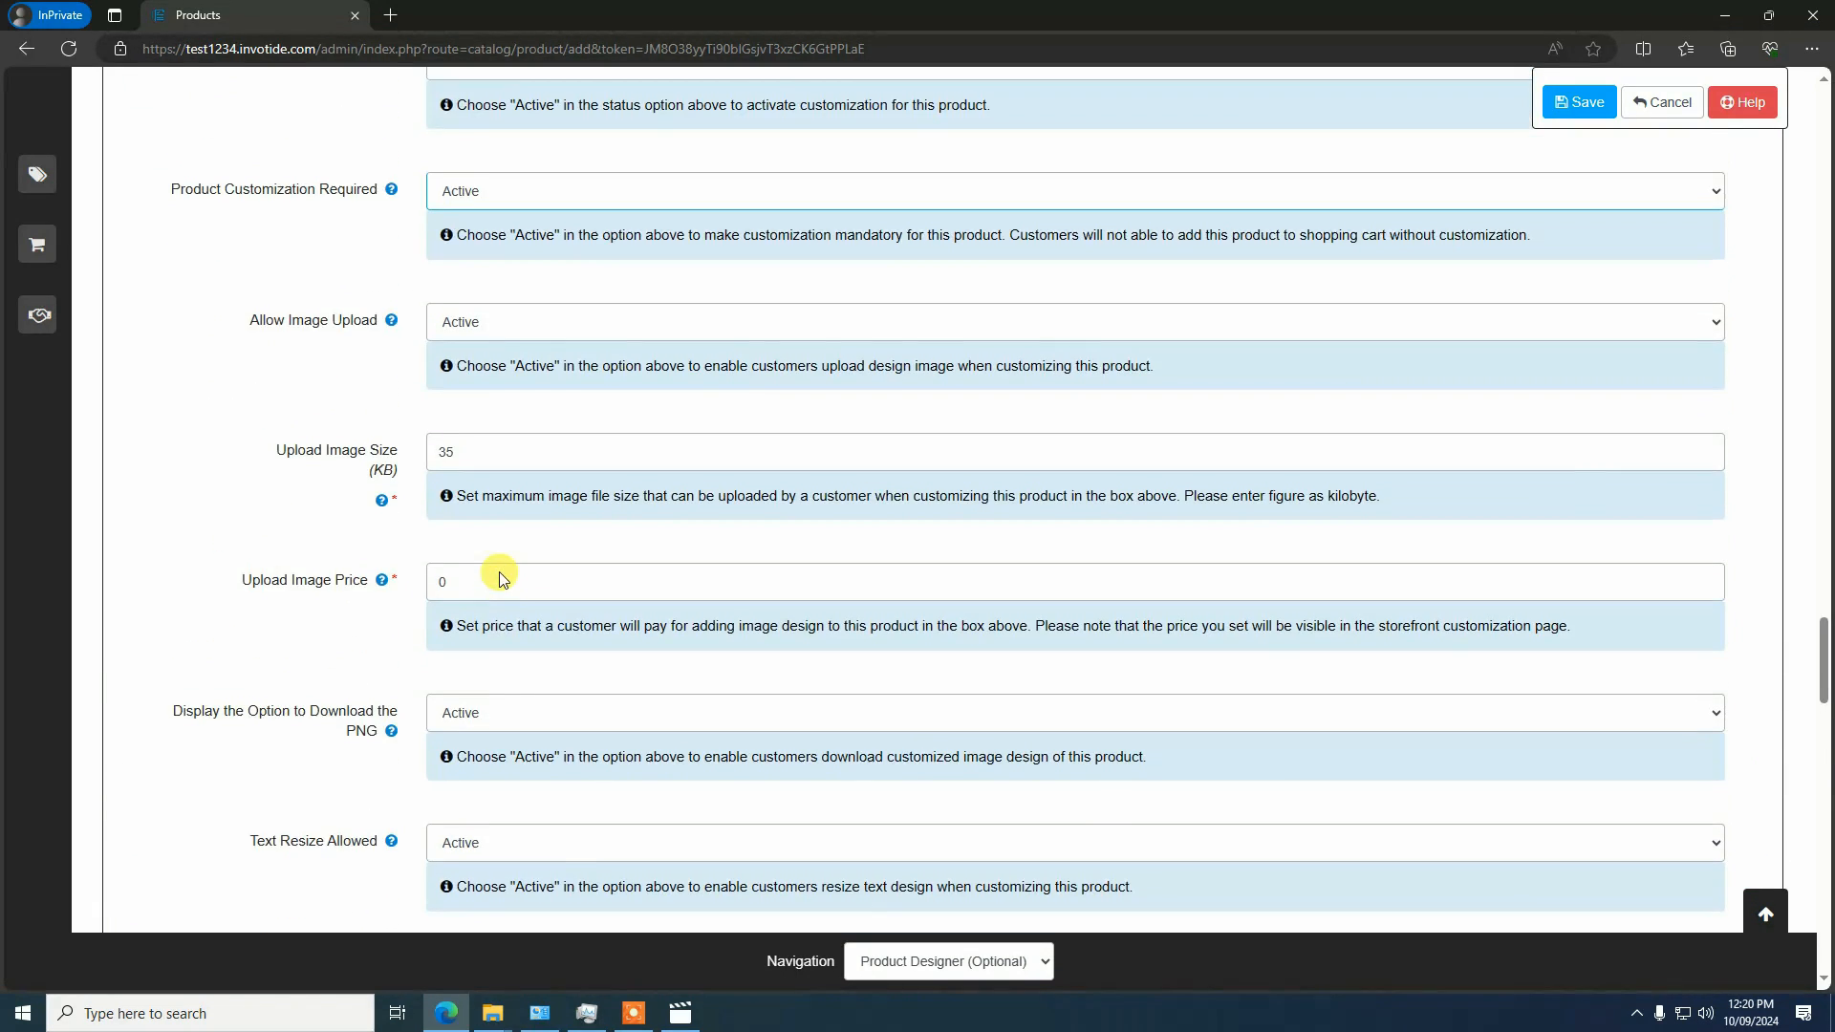
pyautogui.scroll(5, 501, 579)
pyautogui.scroll(-5, 488, 583)
pyautogui.scroll(4, 506, 574)
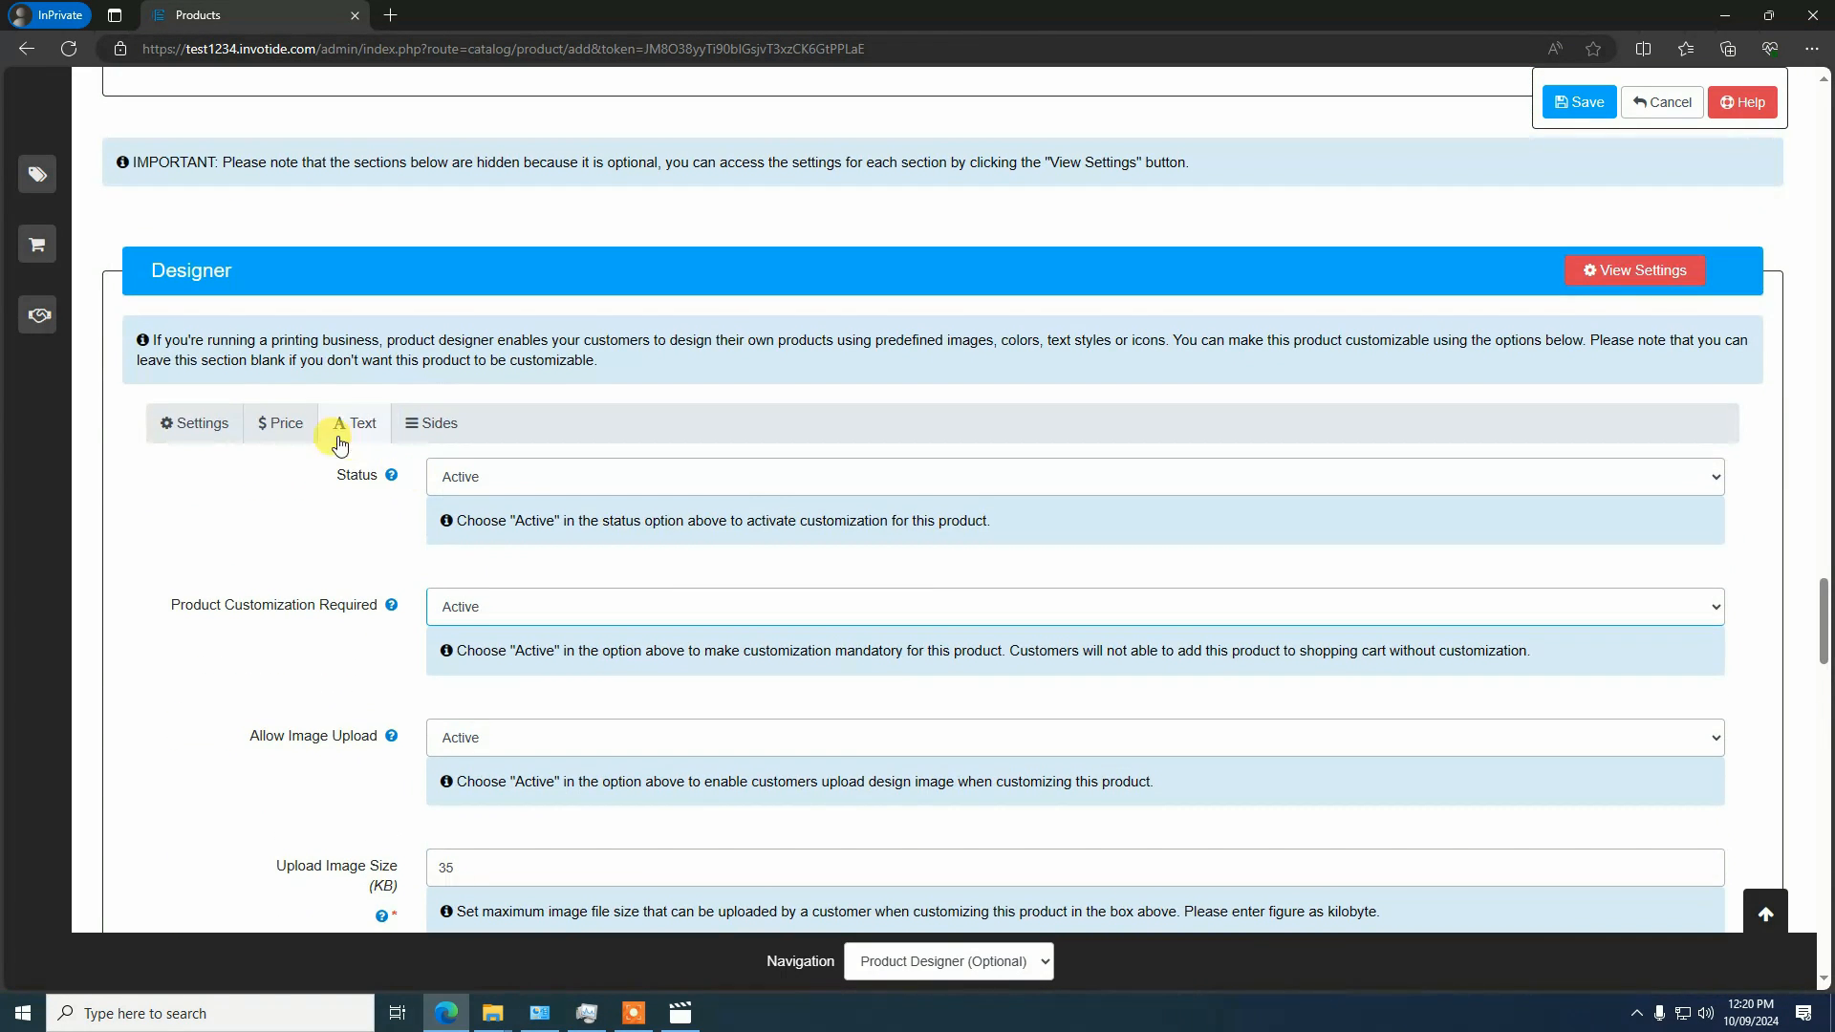
# Set the Text Fixed Price to 10 in the designer's price settings
pyautogui.click(283, 423)
pyautogui.scroll(-3, 462, 444)
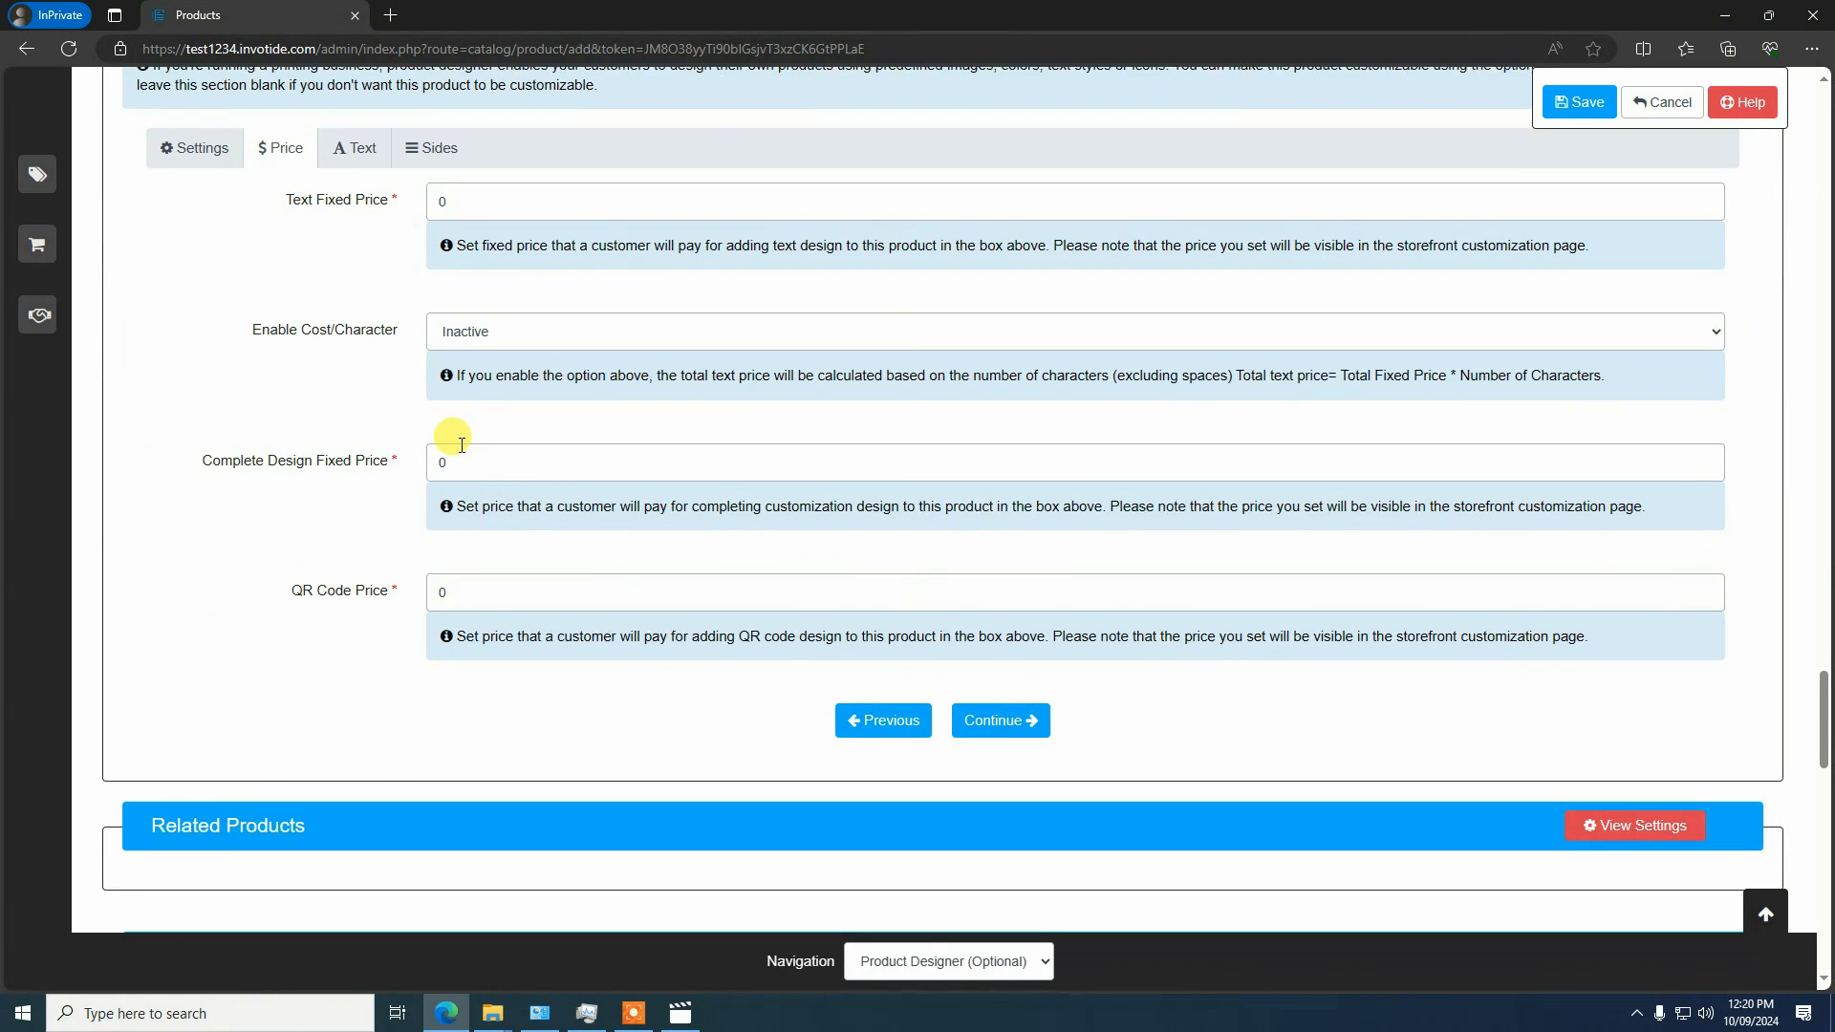
pyautogui.scroll(2, 462, 445)
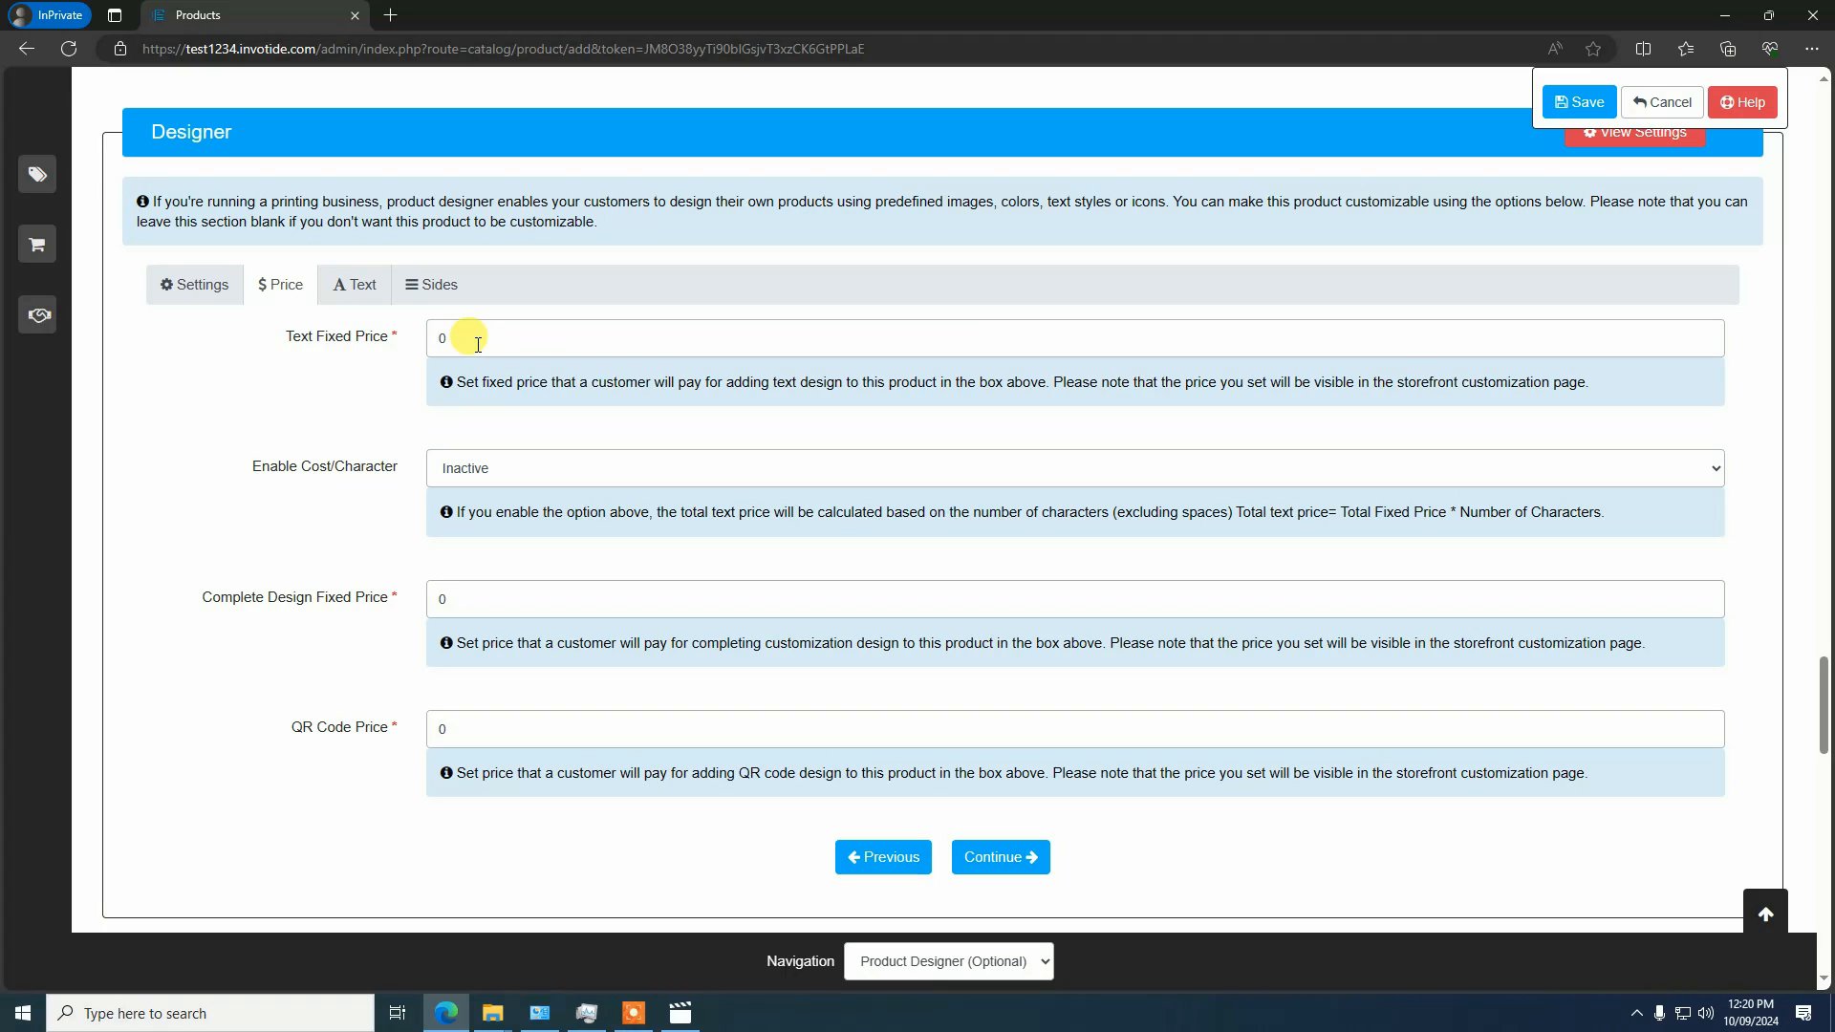
pyautogui.click(536, 340)
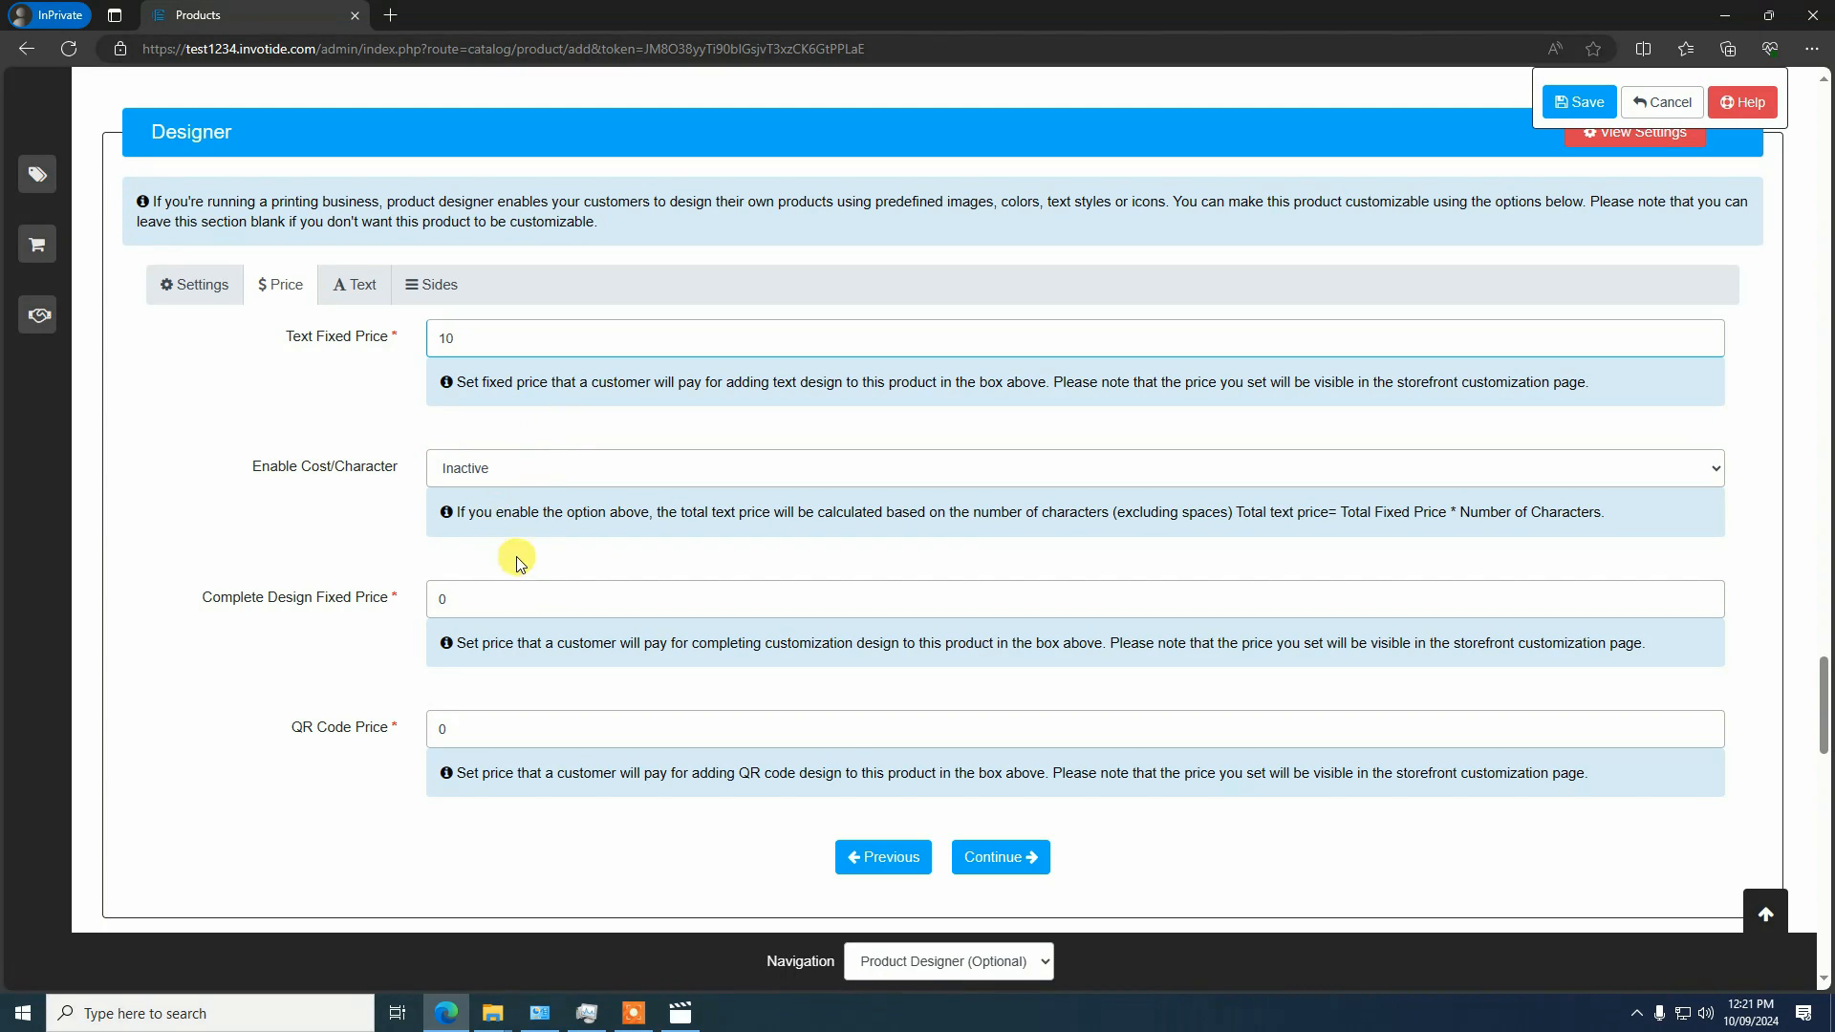
# Set the Complete Design Fixed Price to 5 and the QR Code Price to 15
pyautogui.scroll(-3, 517, 556)
pyautogui.scroll(1, 459, 372)
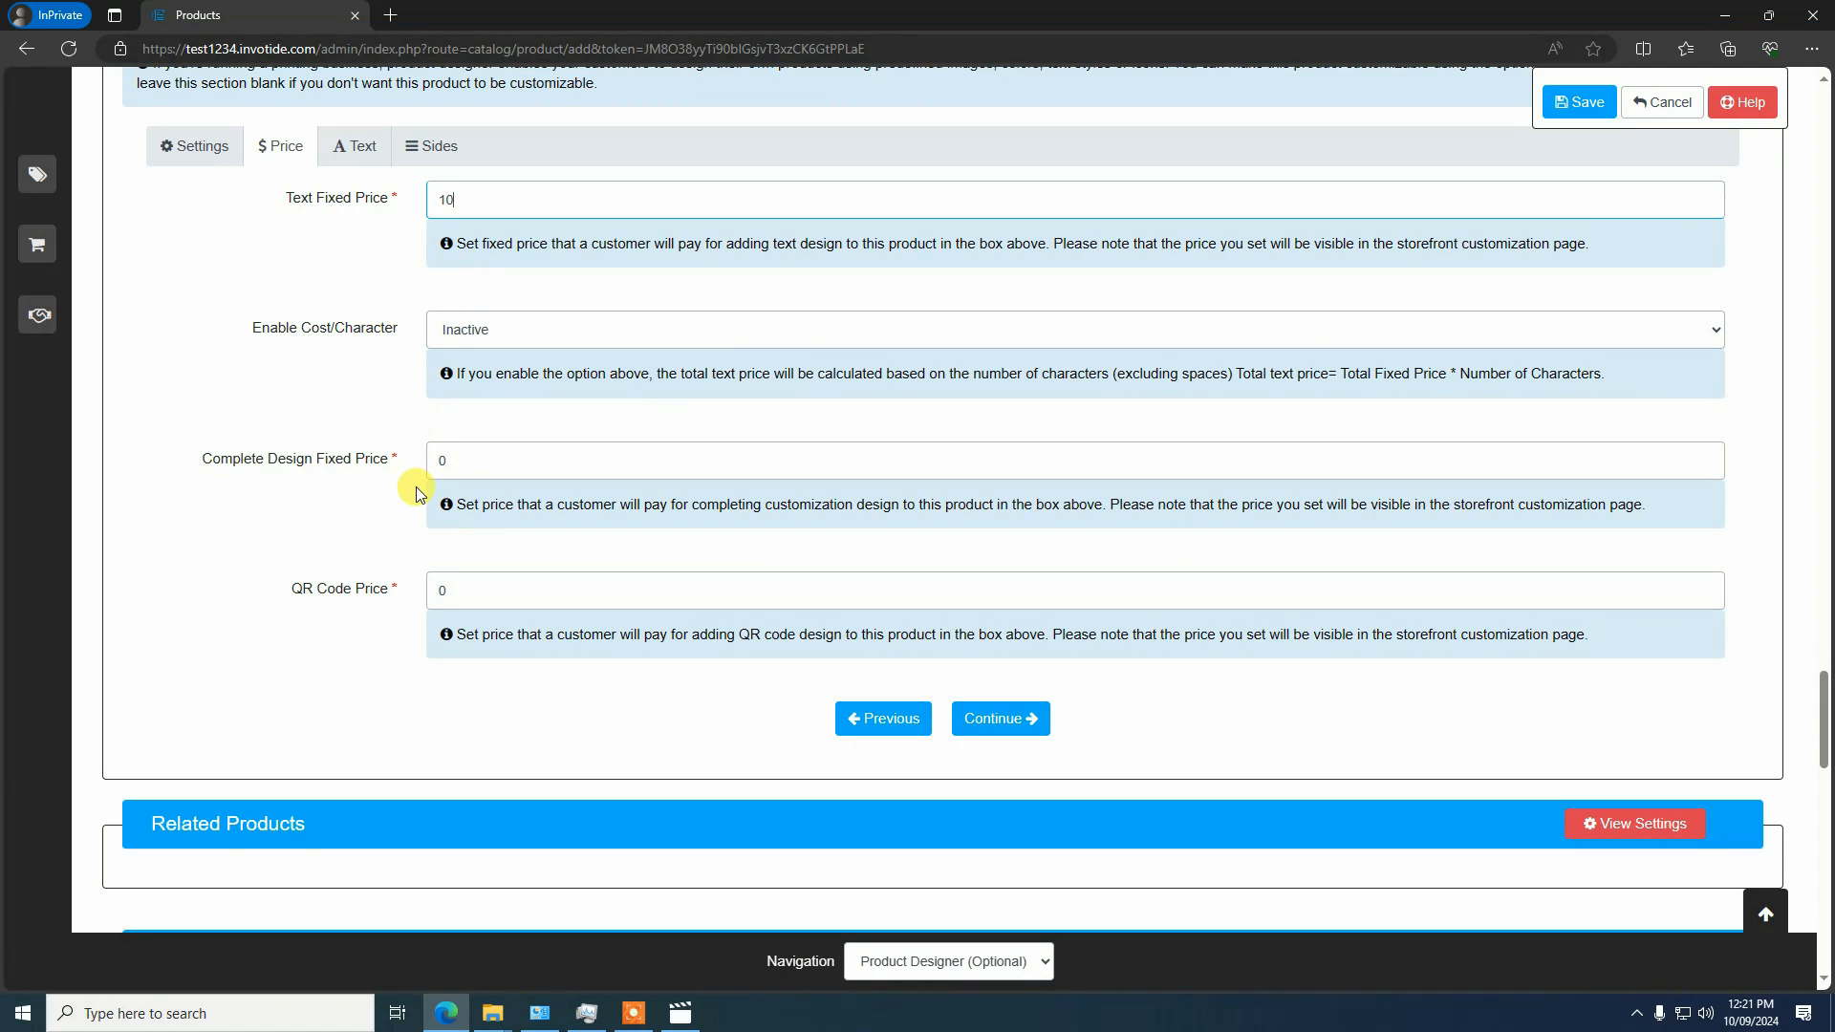
pyautogui.click(473, 457)
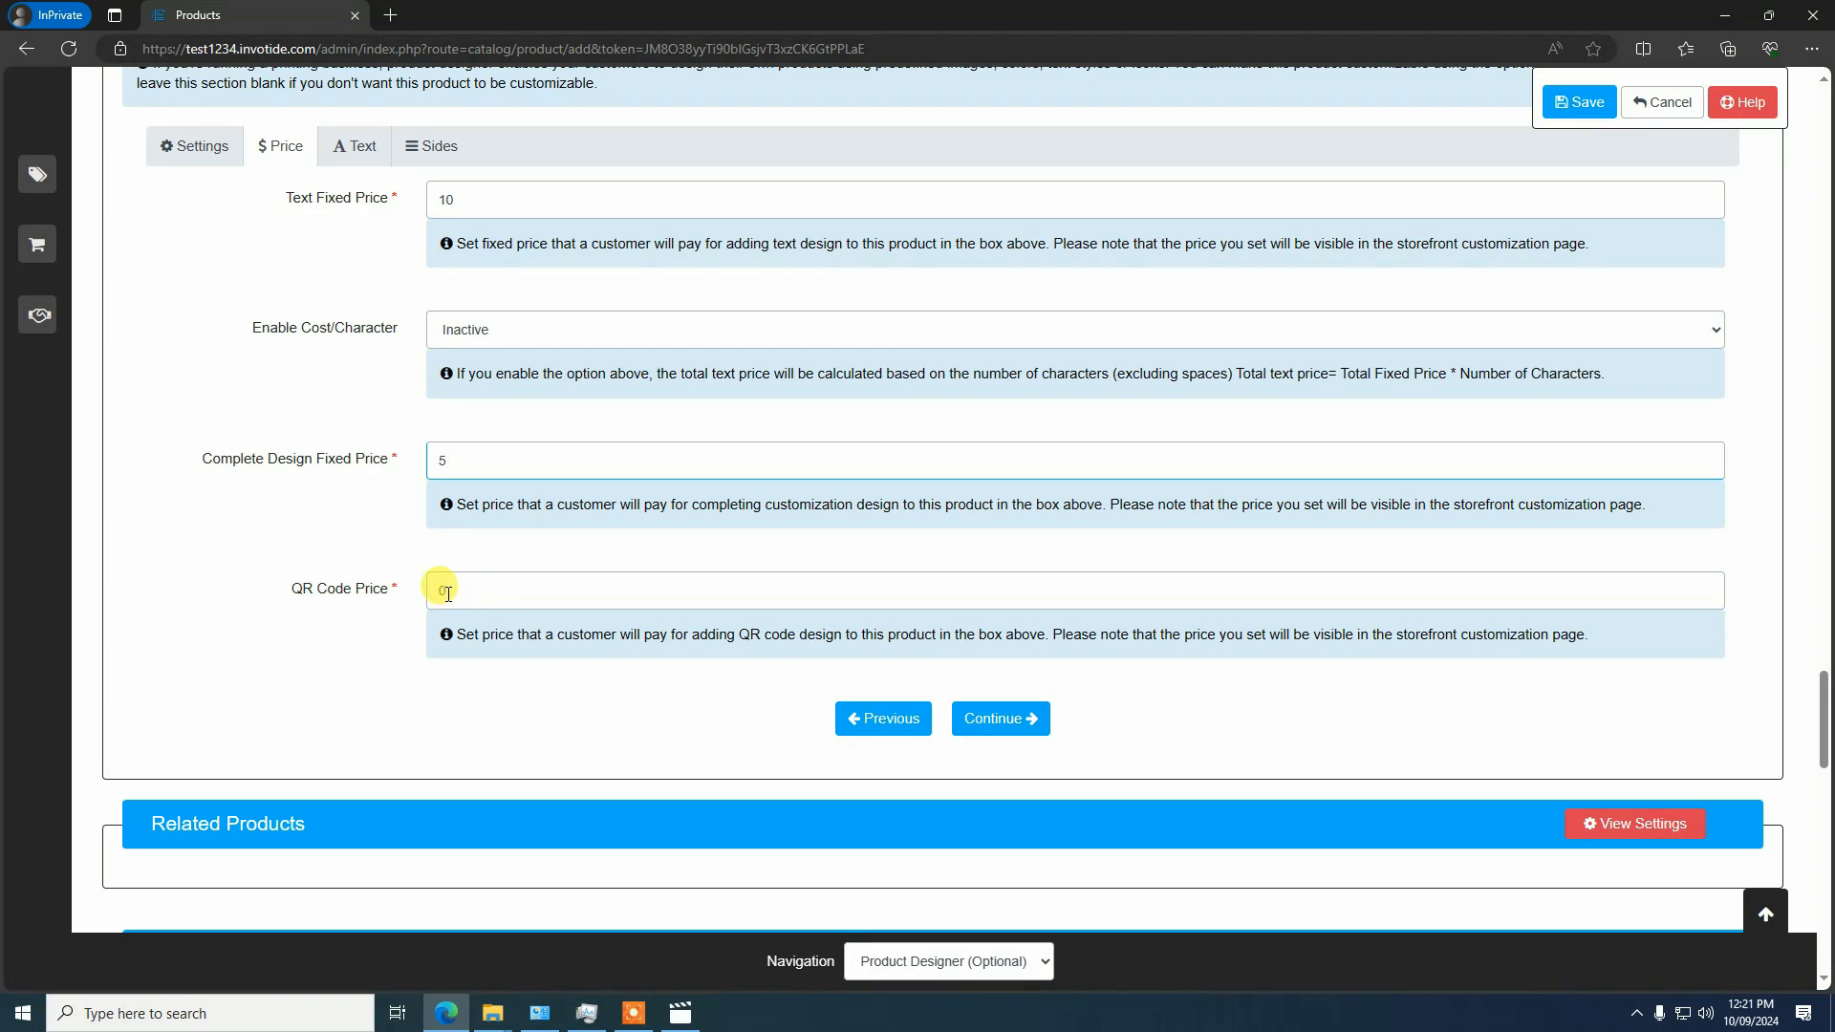
pyautogui.moveTo(465, 598); pyautogui.dragTo(424, 591)
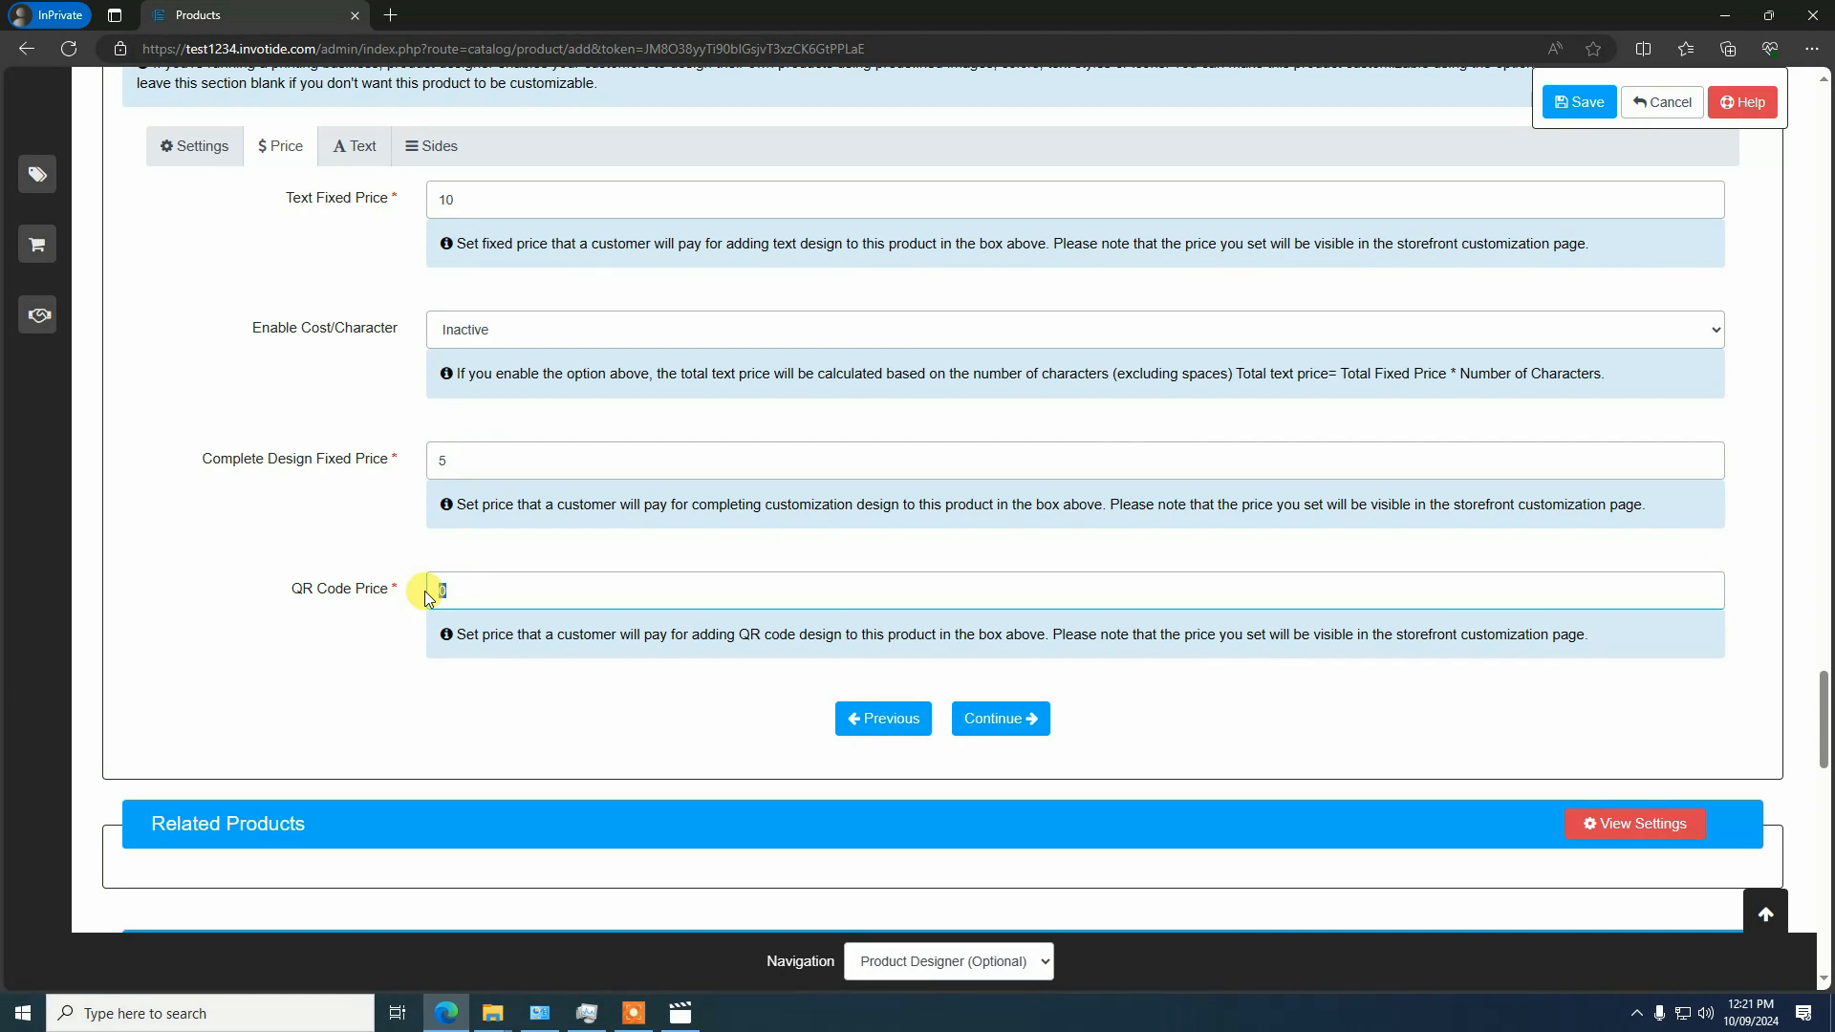
pyautogui.write('15')
# Examine the designer's text settings, including the text block, maximum and minimum length, transparency and curve options
pyautogui.click(994, 719)
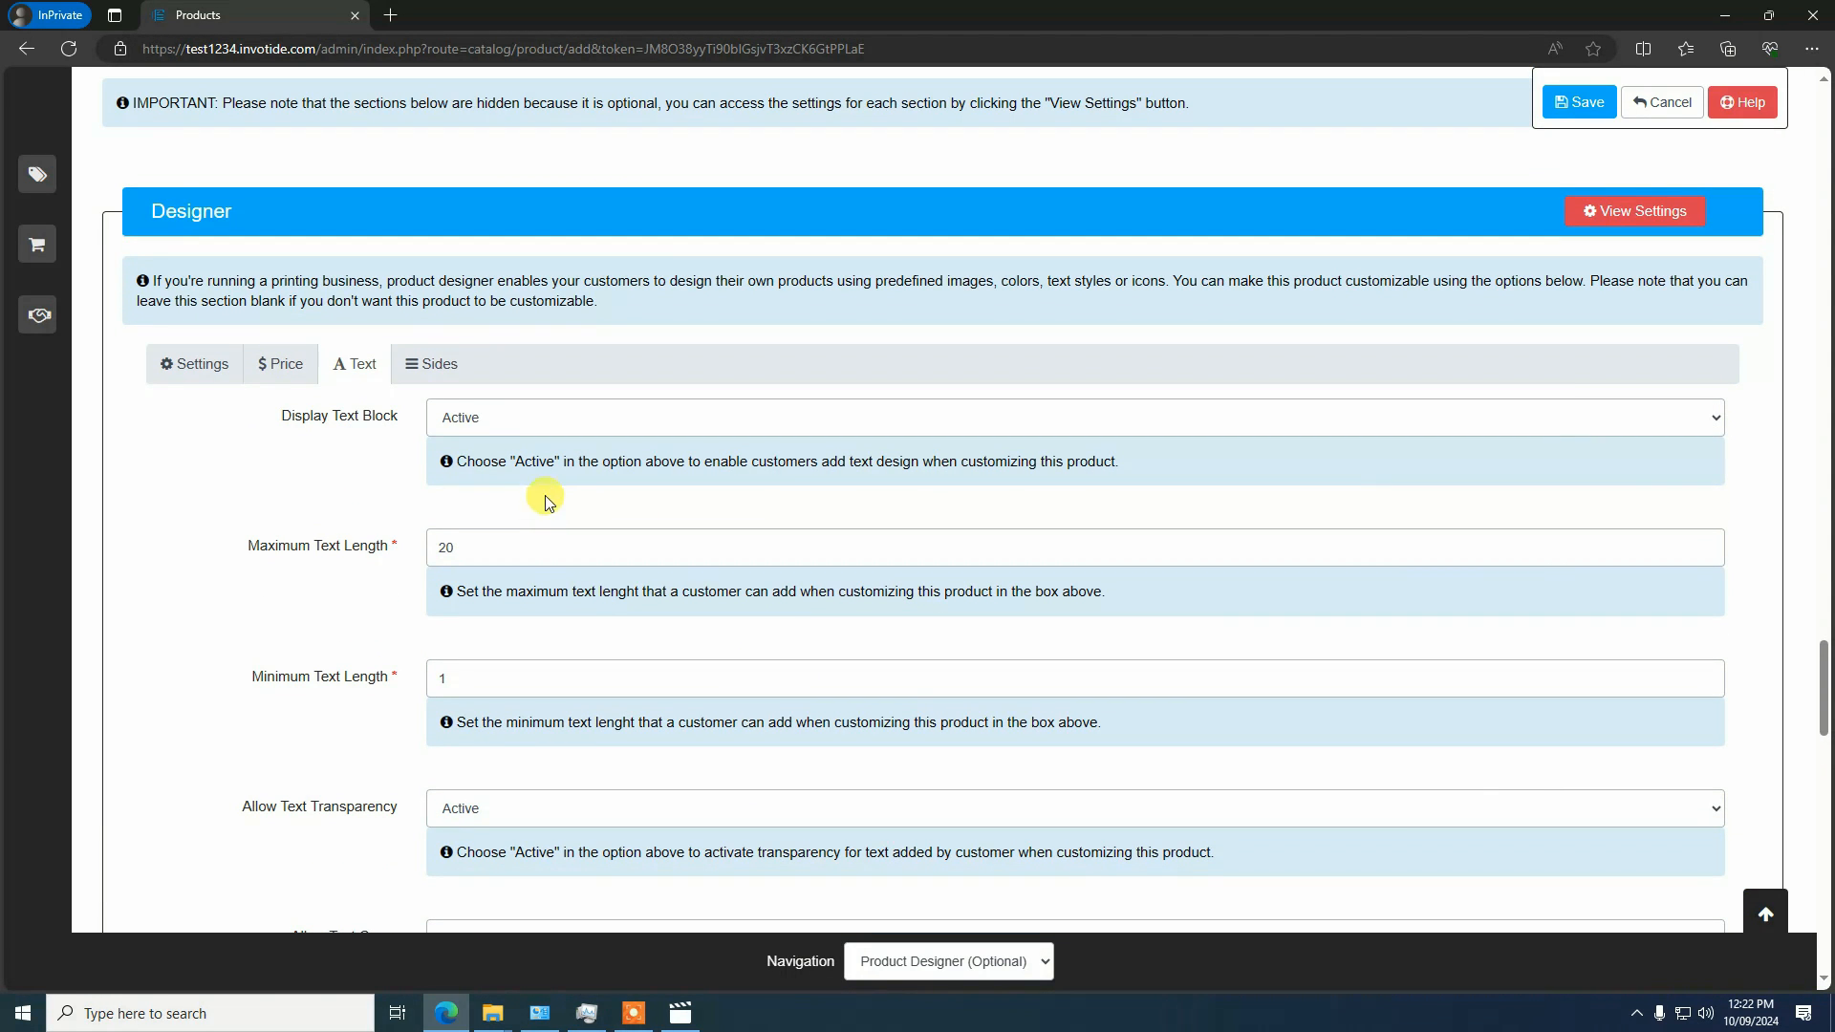
pyautogui.click(425, 371)
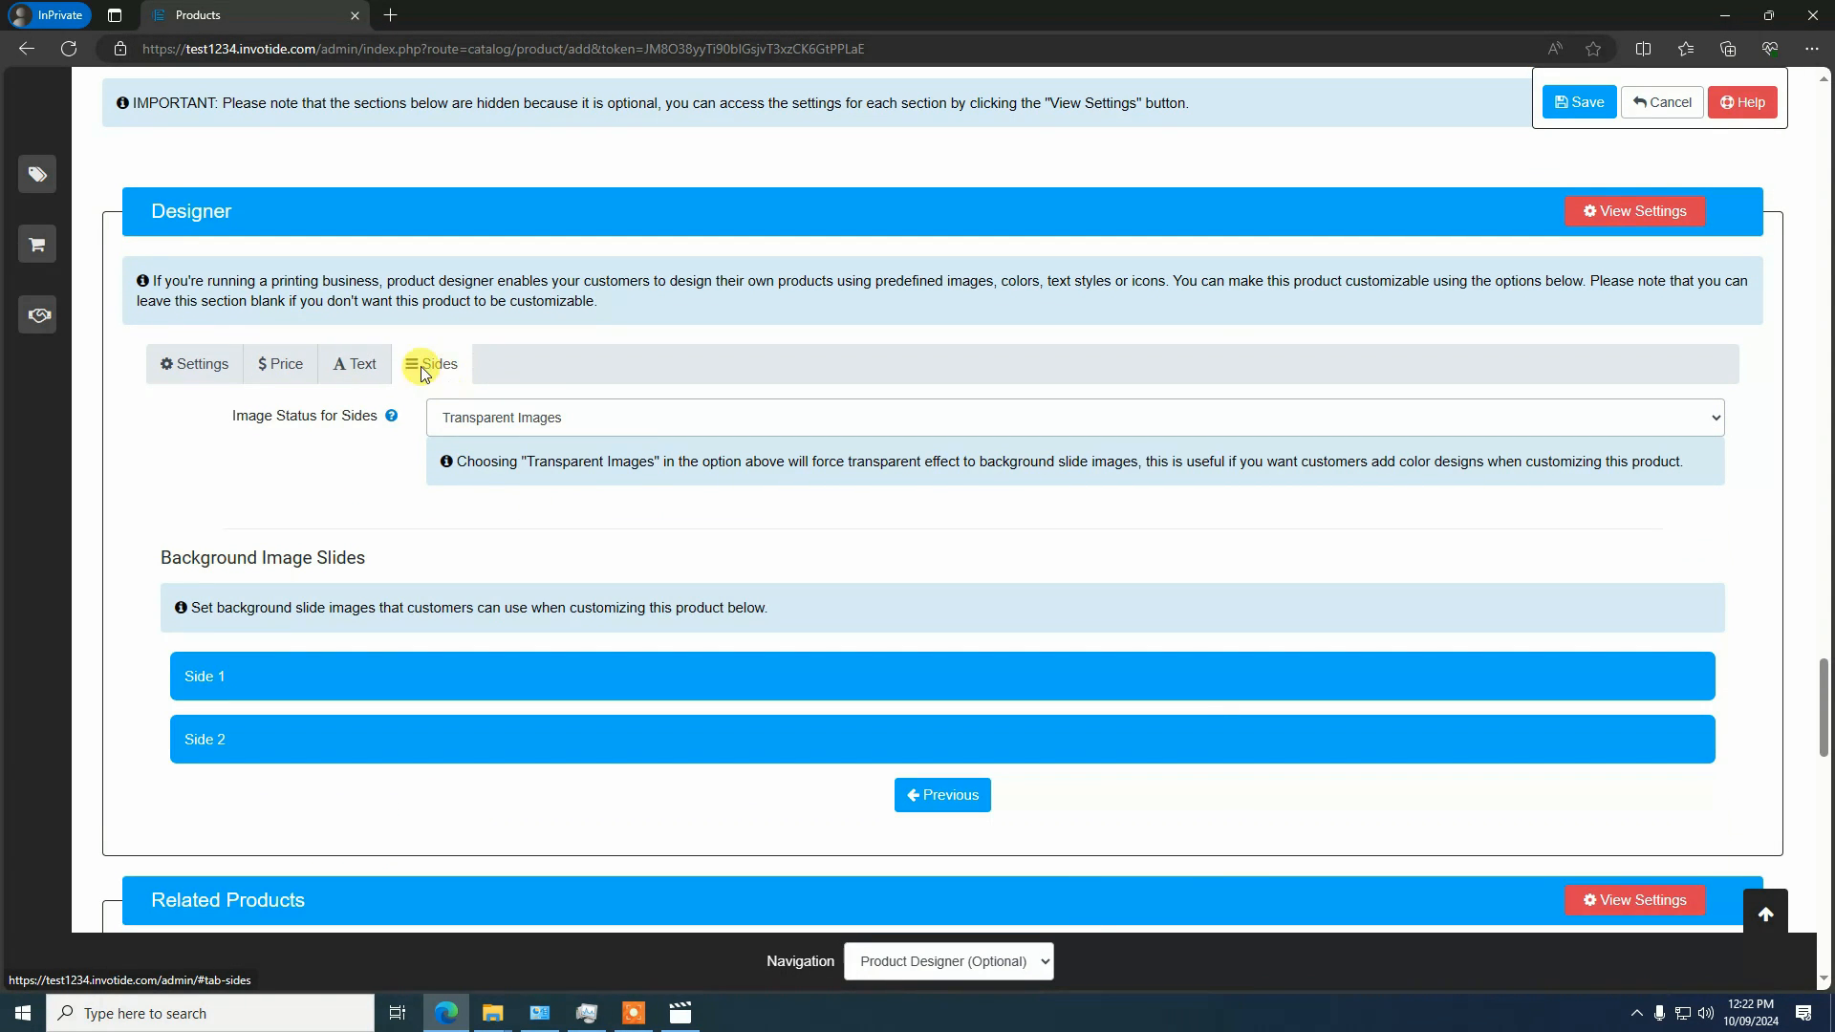
pyautogui.click(363, 368)
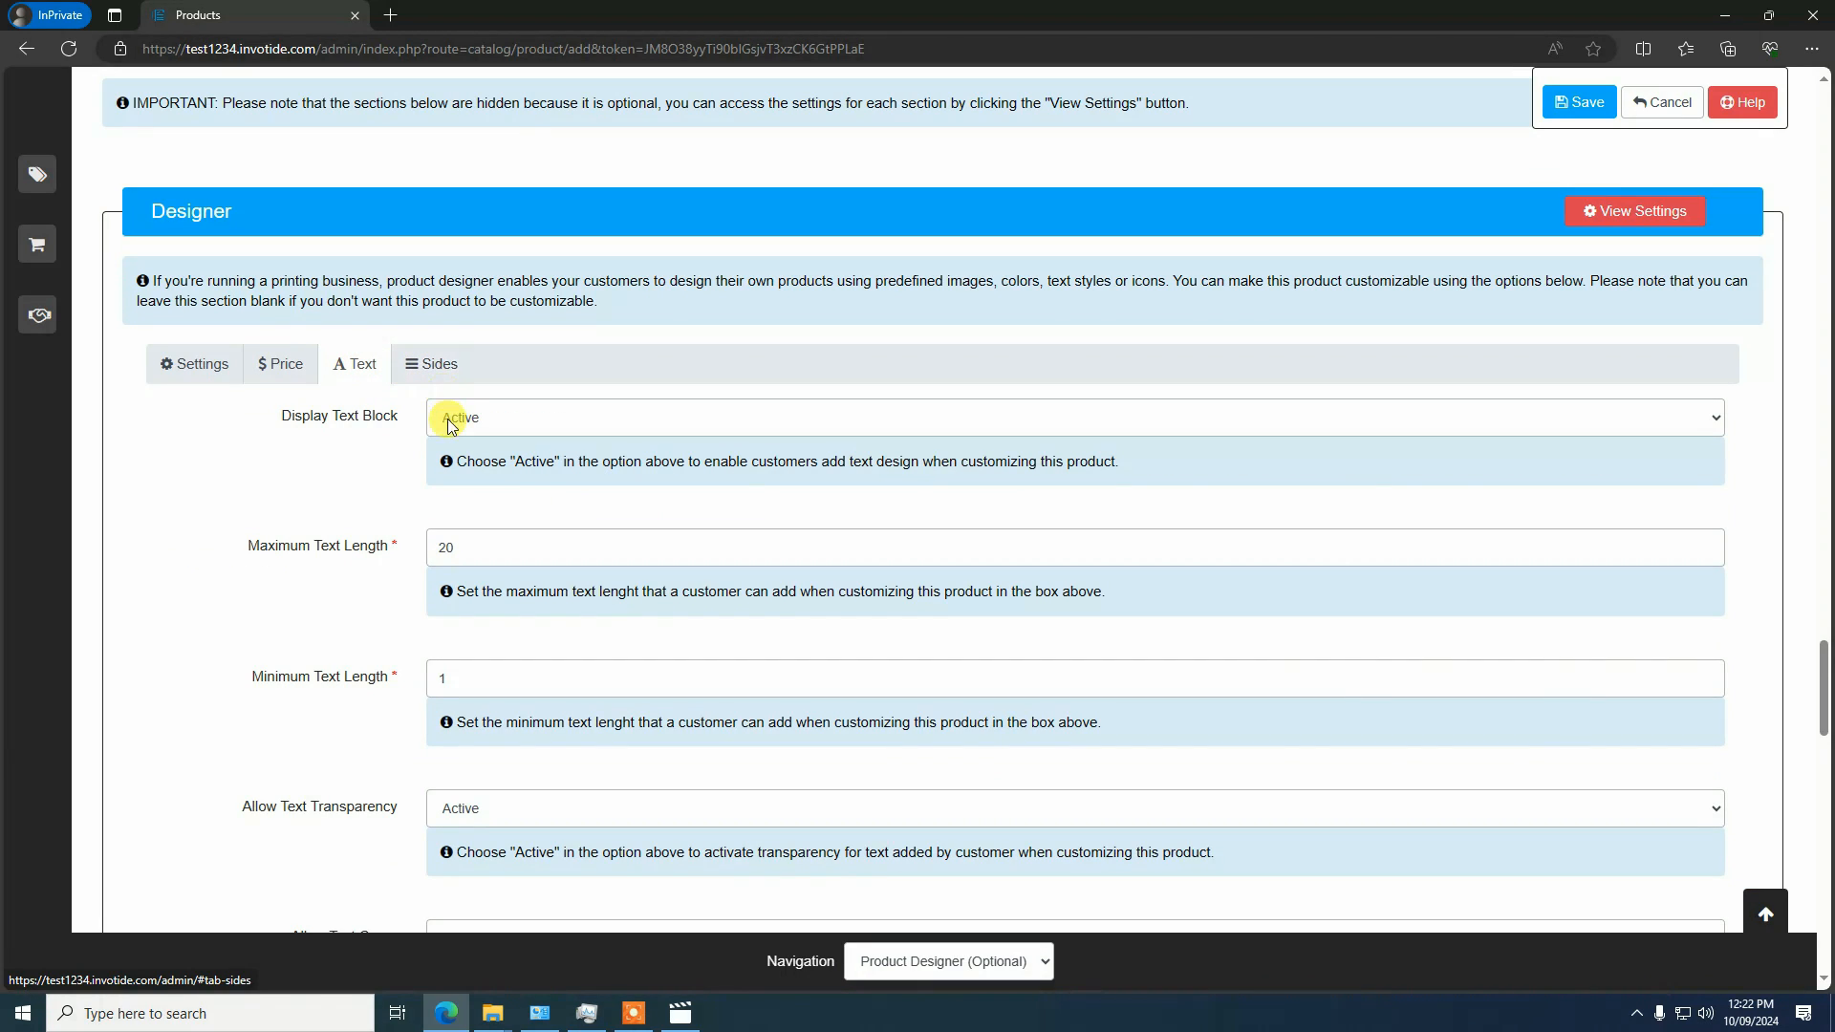
pyautogui.scroll(-2, 381, 413)
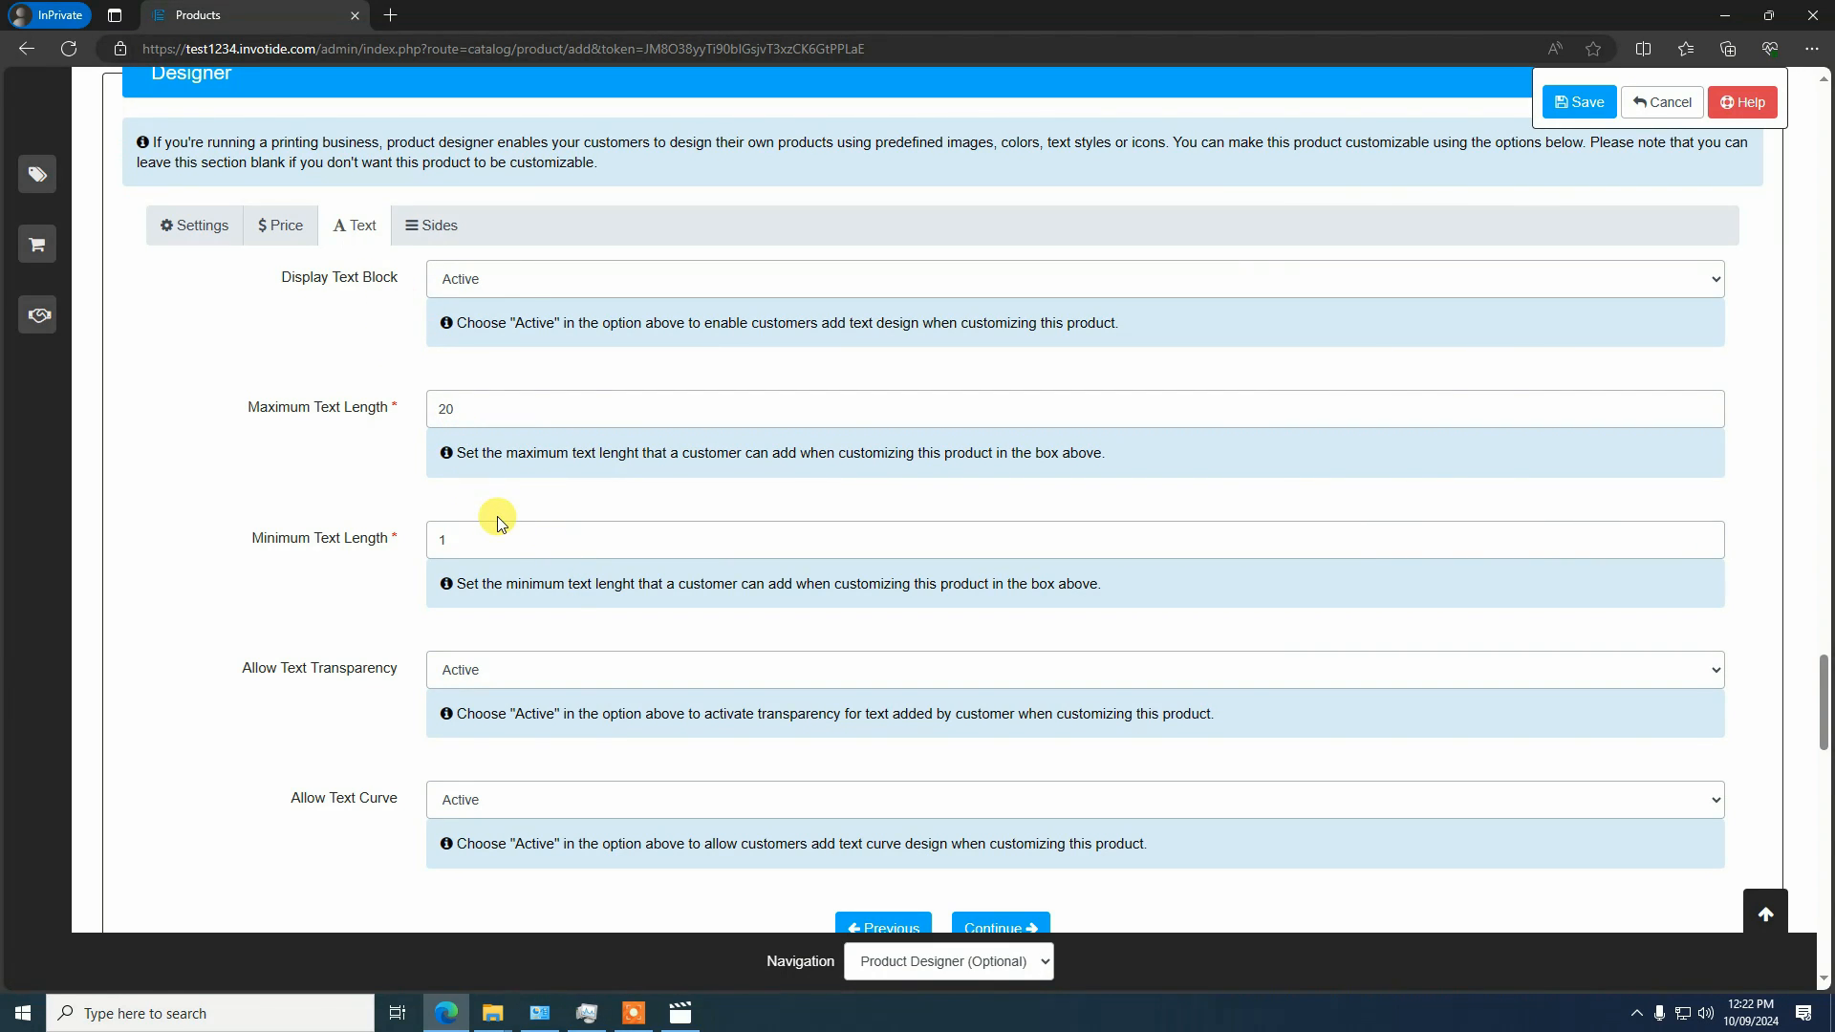
pyautogui.scroll(-2, 497, 521)
pyautogui.scroll(2, 468, 411)
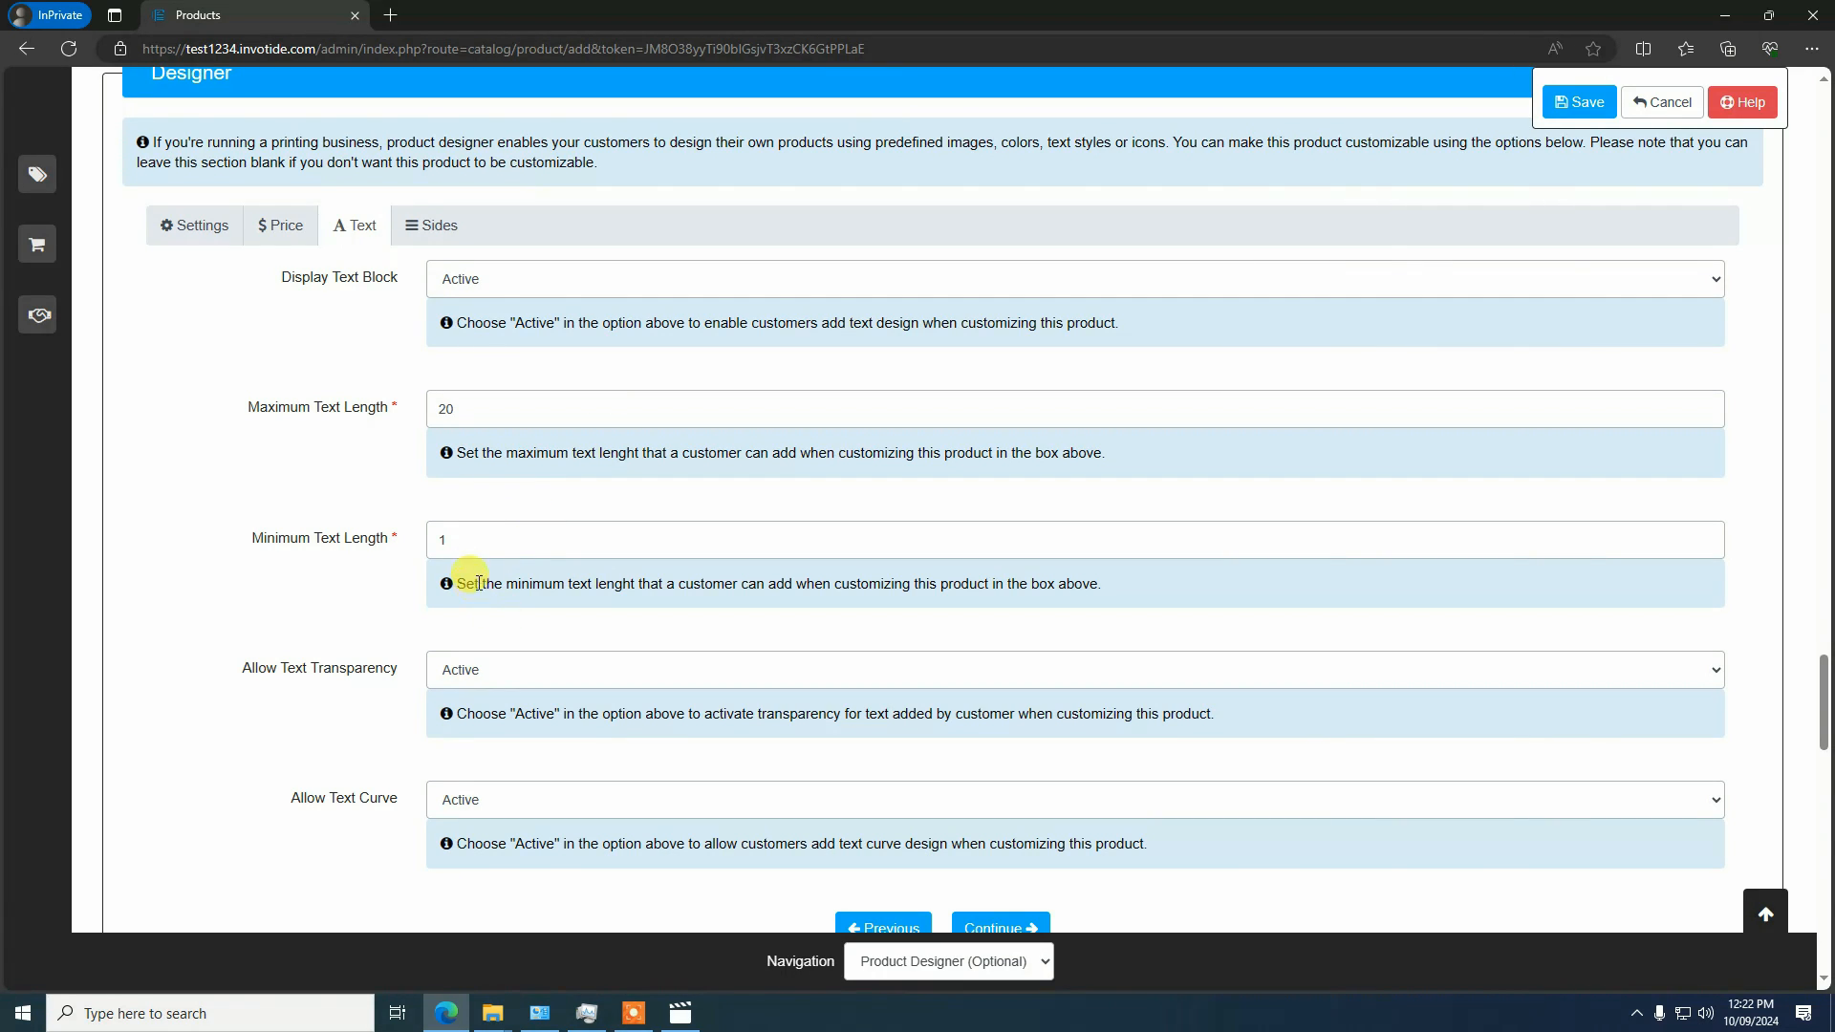
pyautogui.scroll(-3, 478, 583)
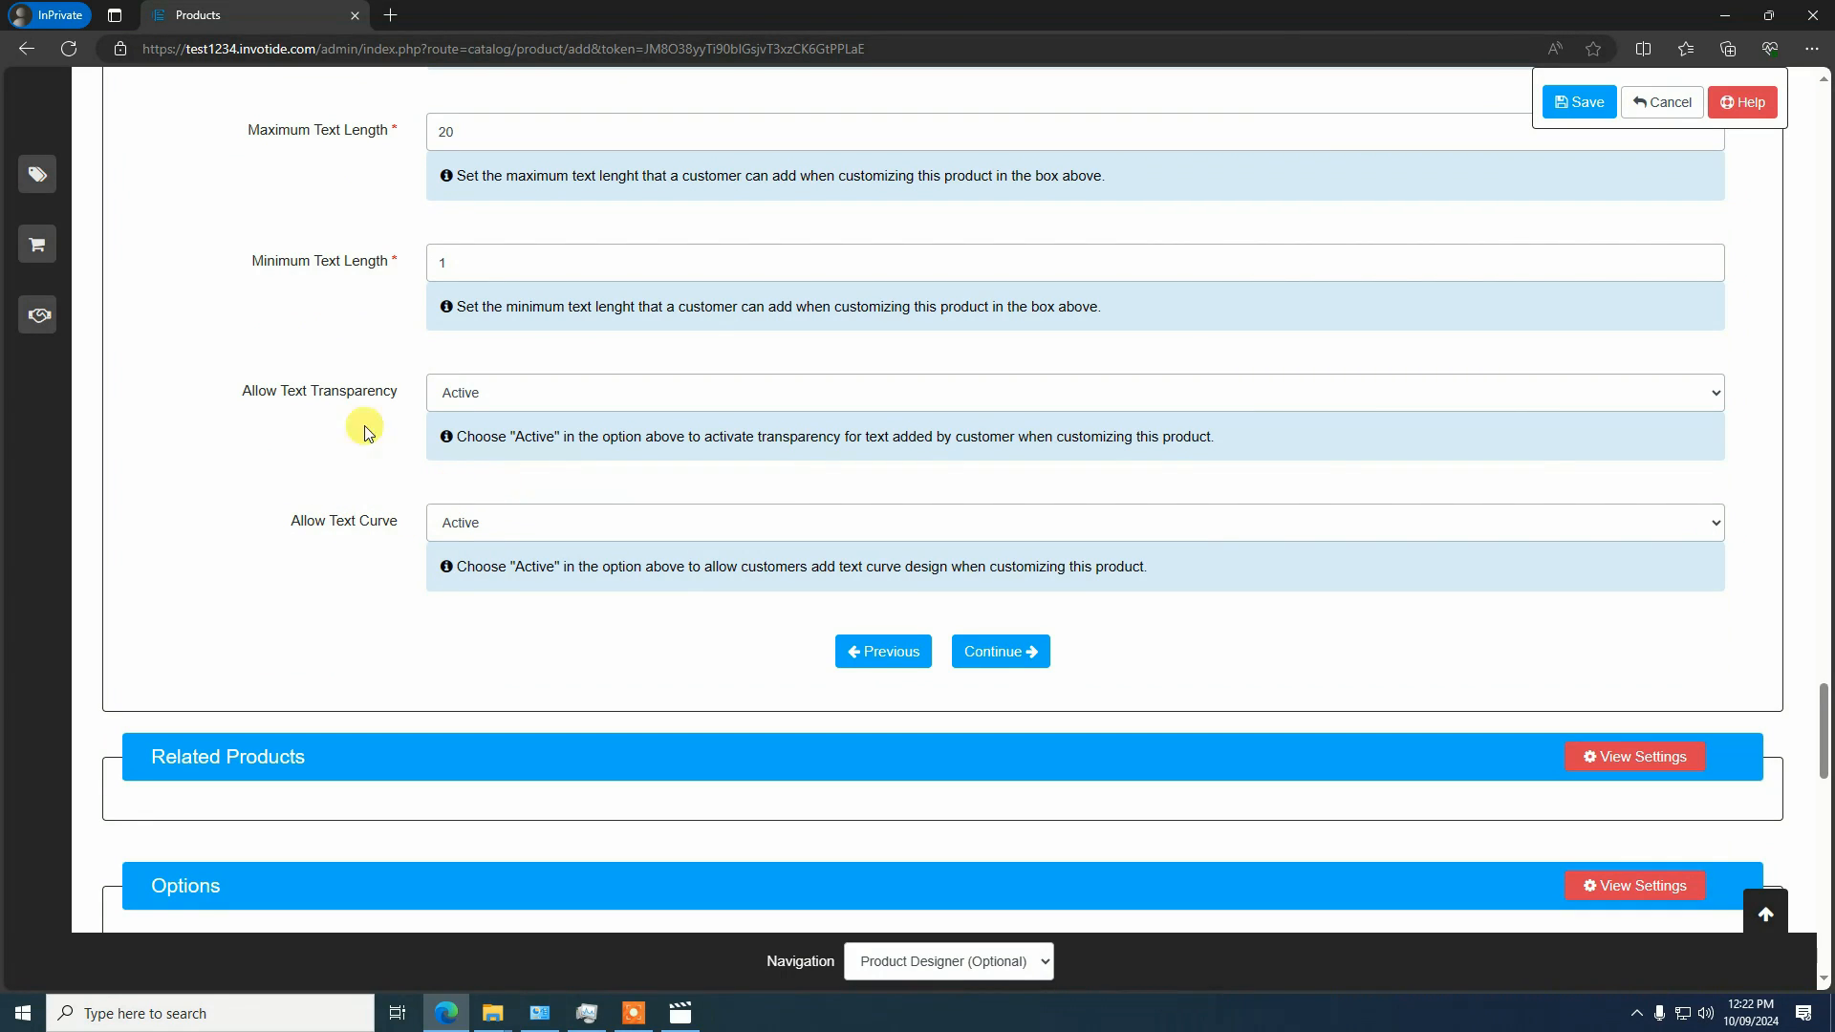
pyautogui.scroll(1, 507, 497)
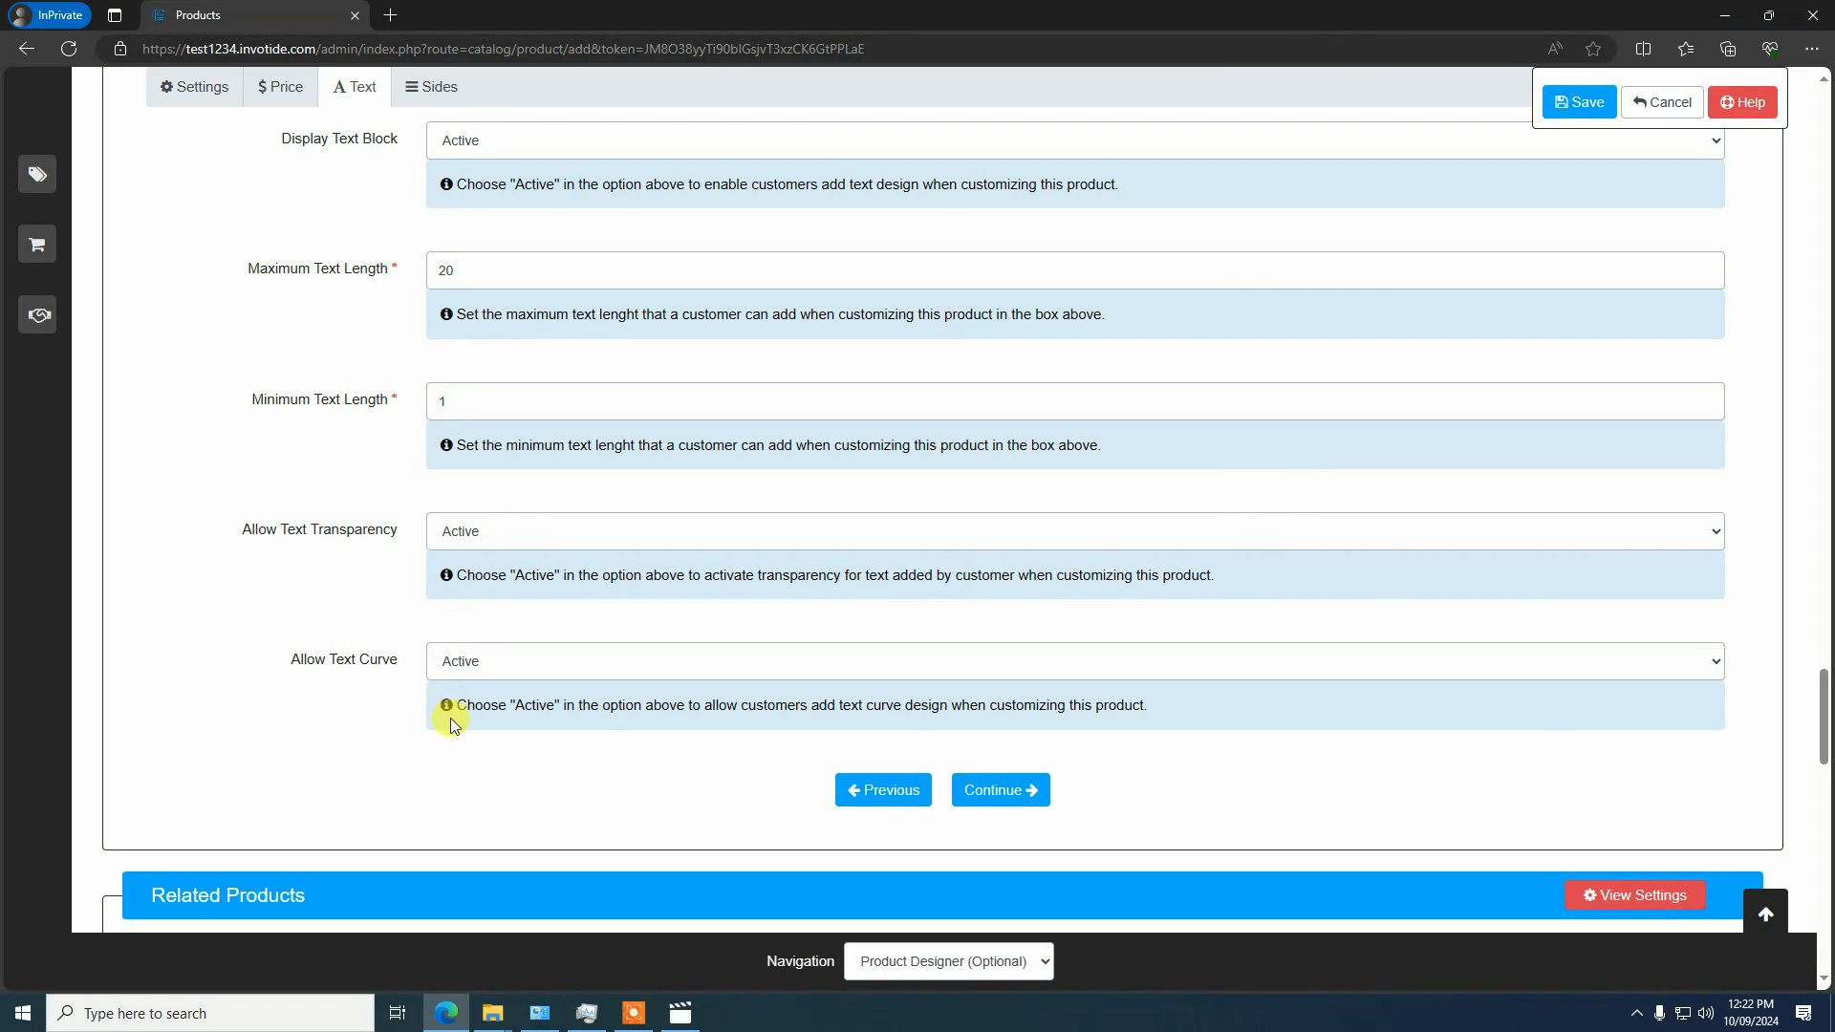
pyautogui.scroll(1, 669, 535)
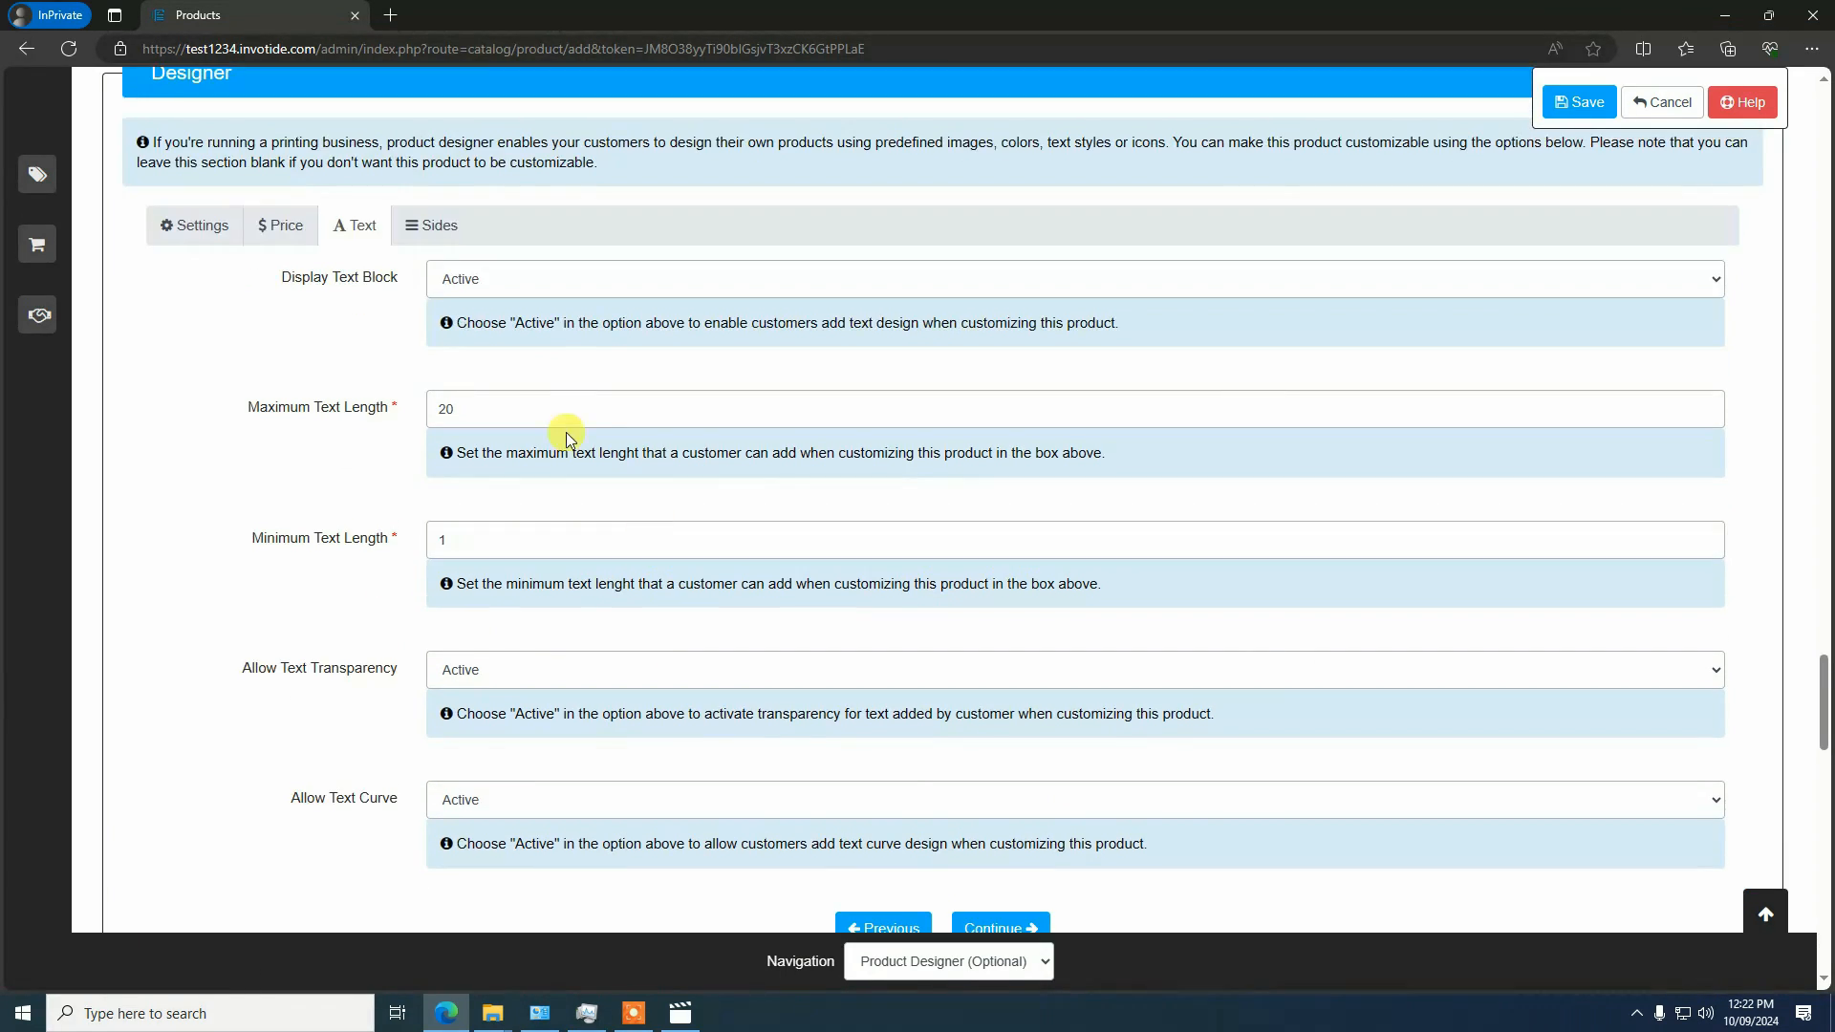
pyautogui.scroll(-2, 765, 727)
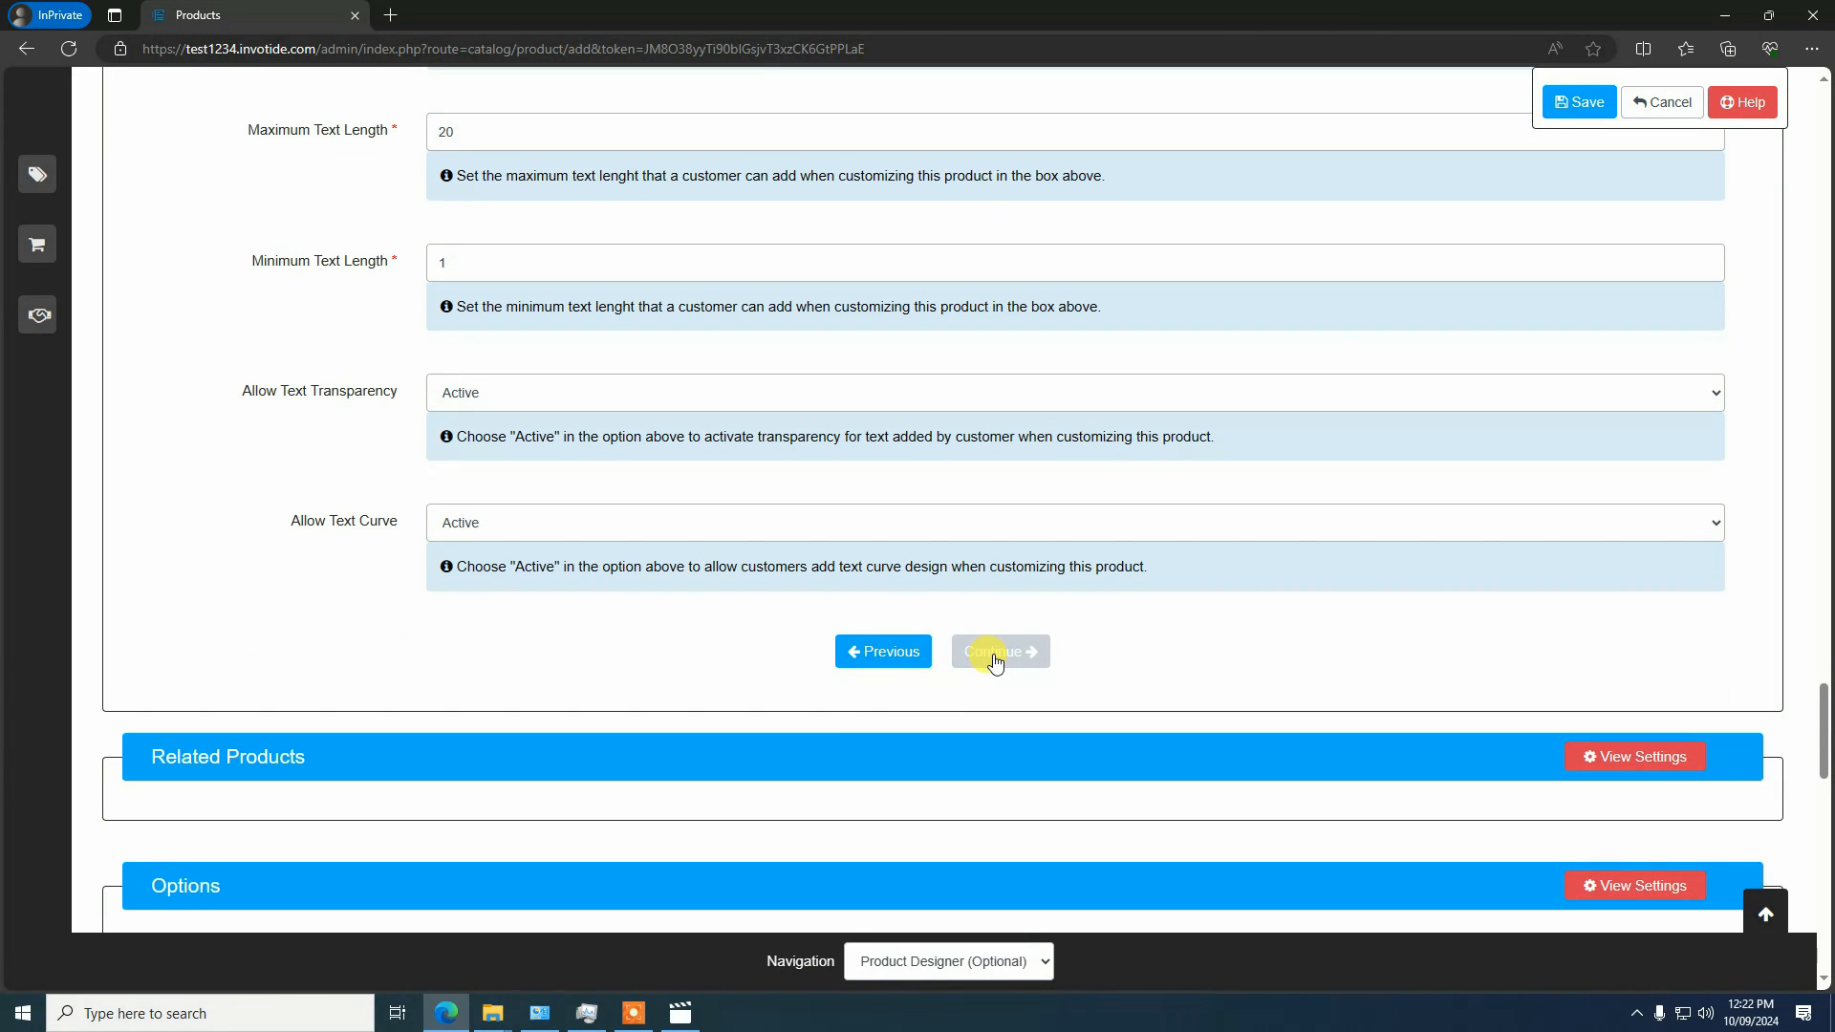
# Set Image Status for Sides to Non-Transparent Images in the designer's side settings
pyautogui.click(994, 658)
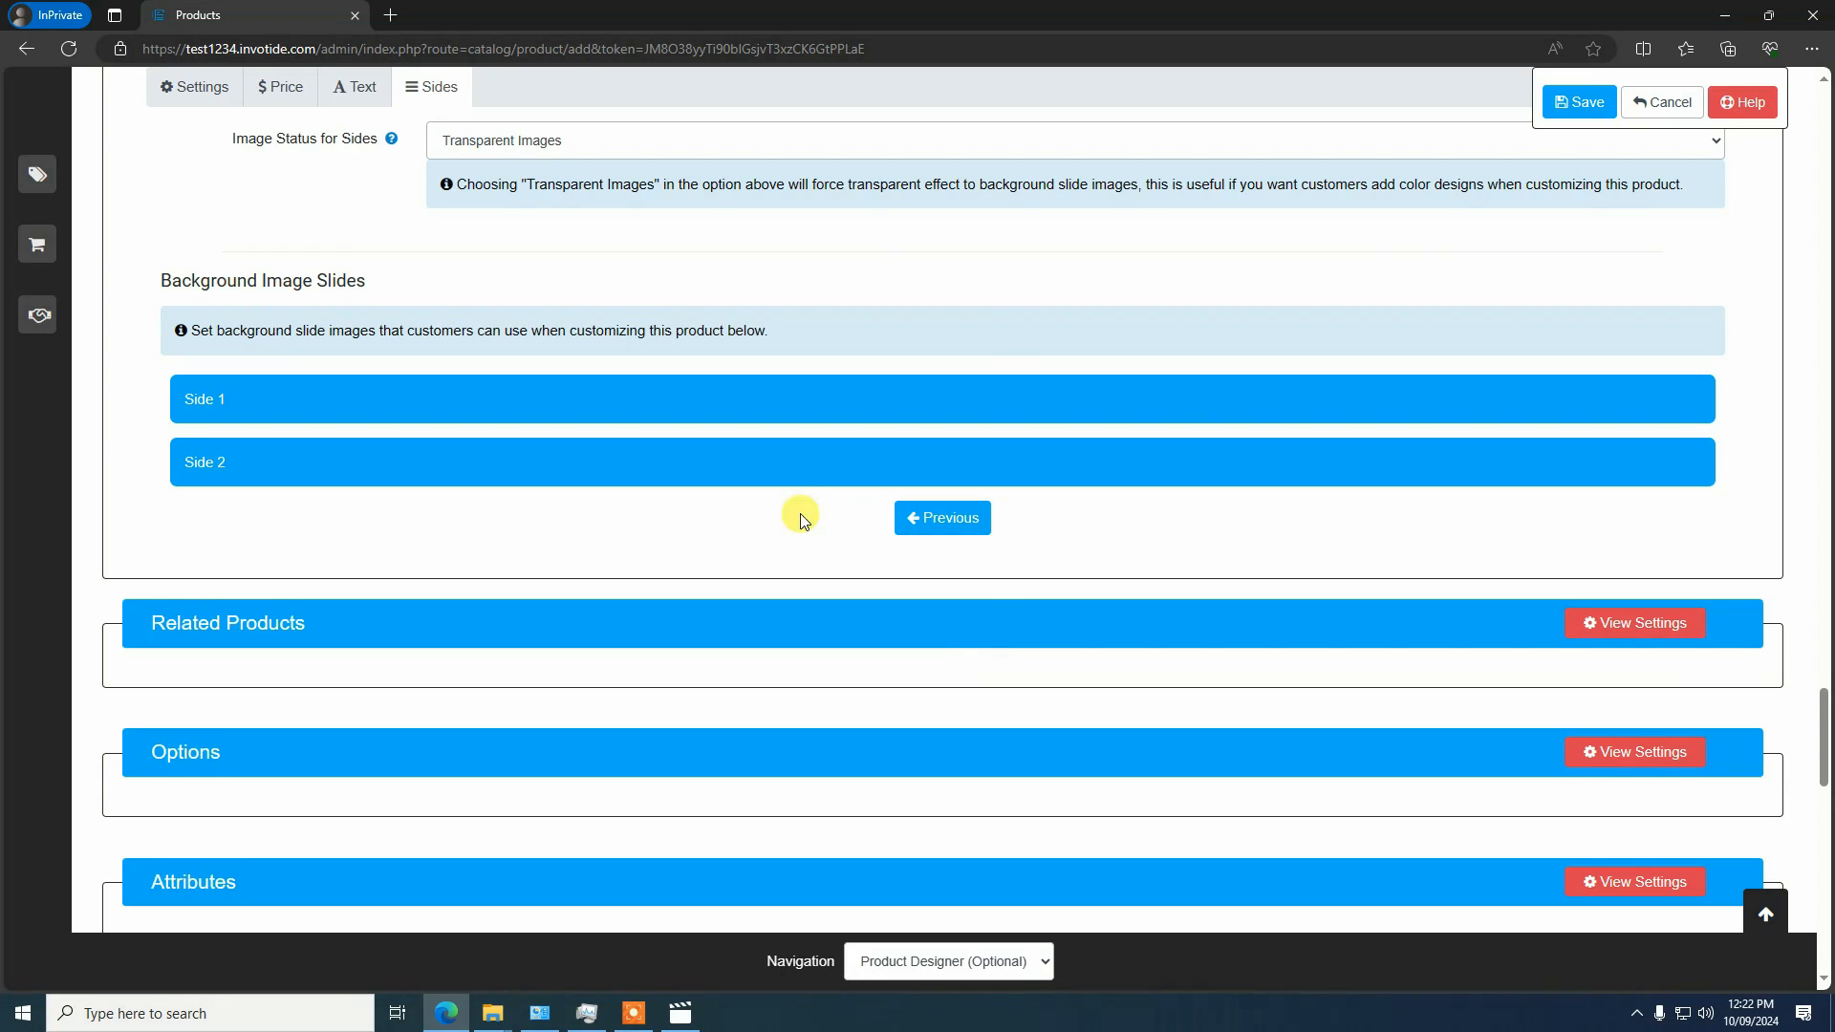
pyautogui.scroll(2, 801, 519)
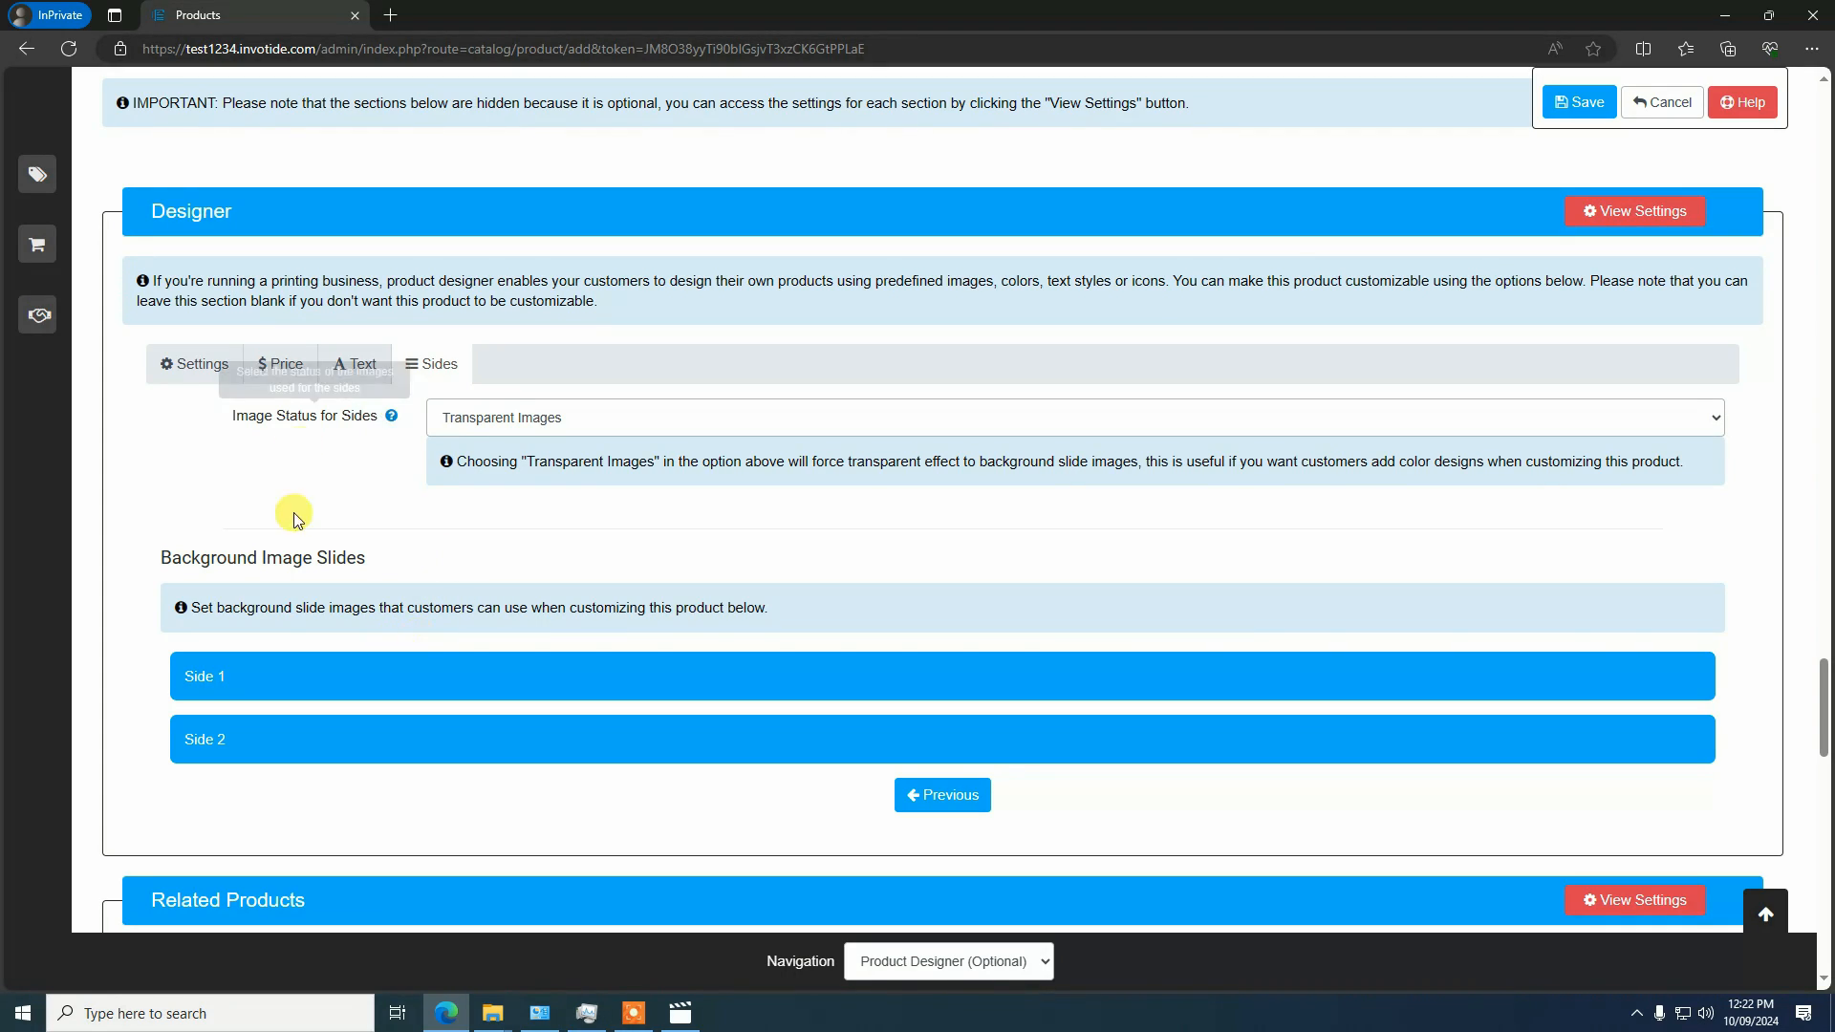
pyautogui.click(390, 687)
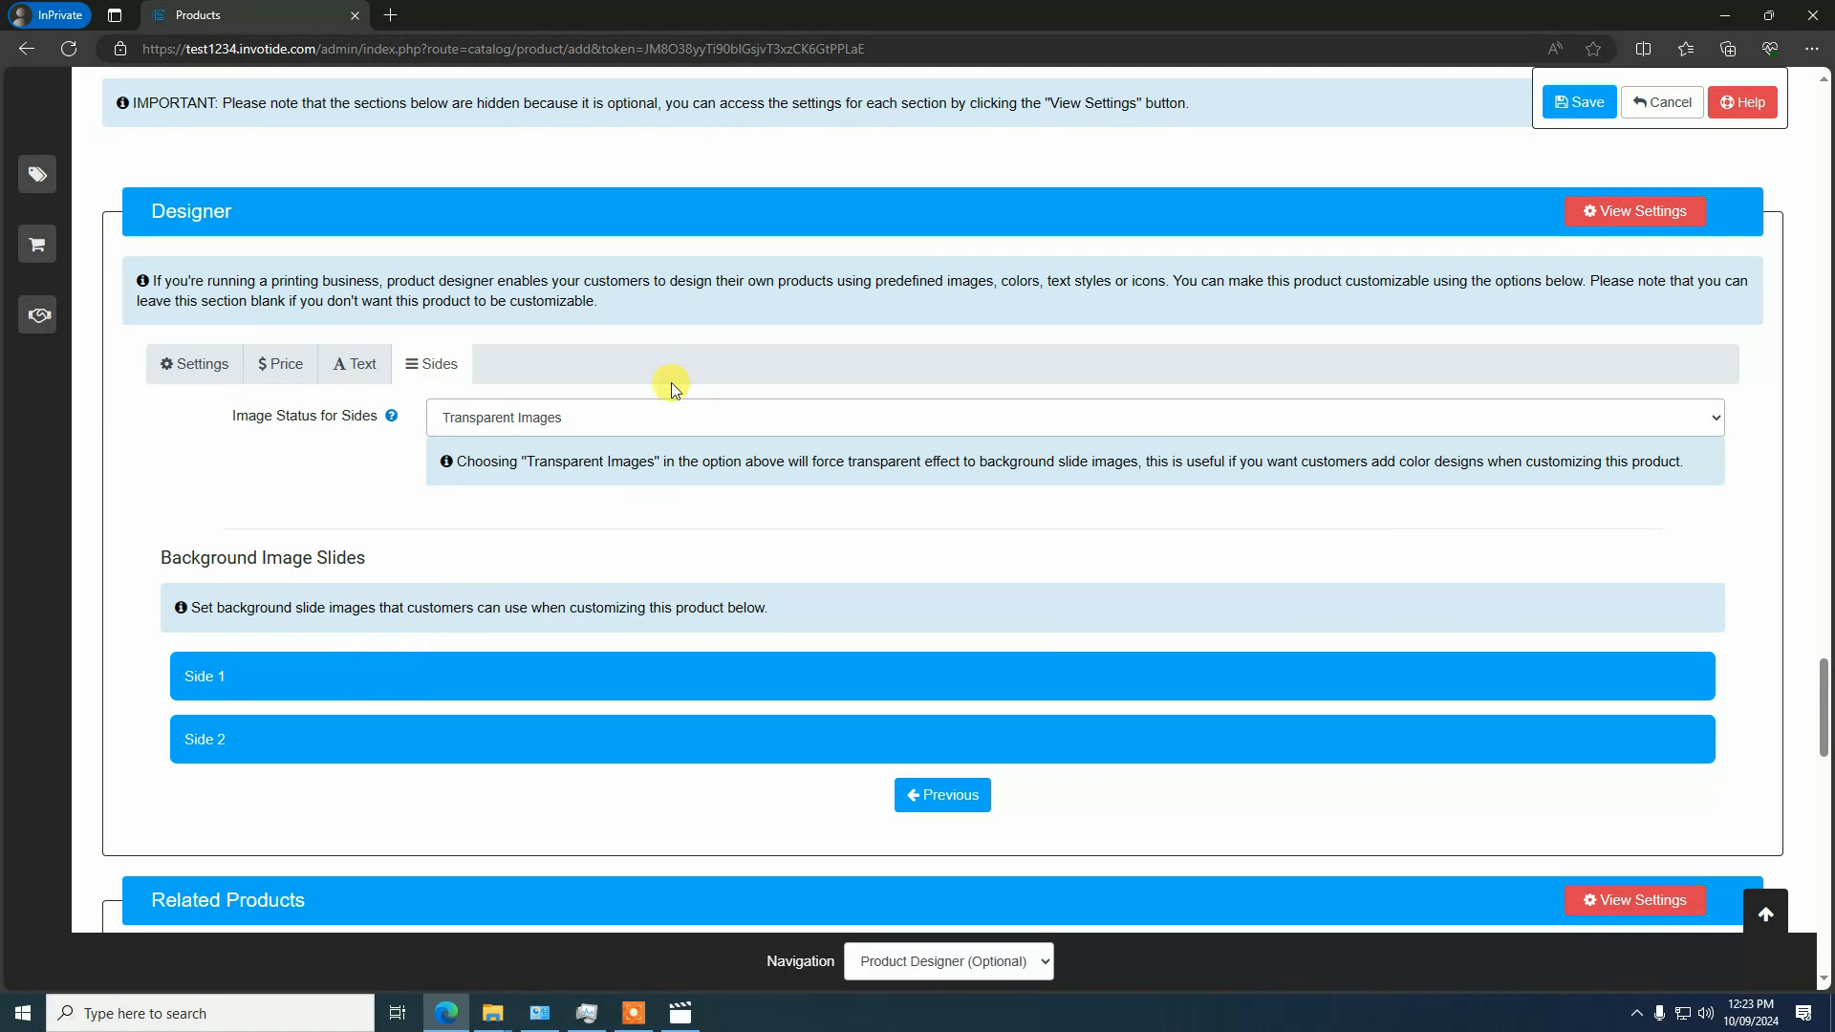
pyautogui.click(510, 418)
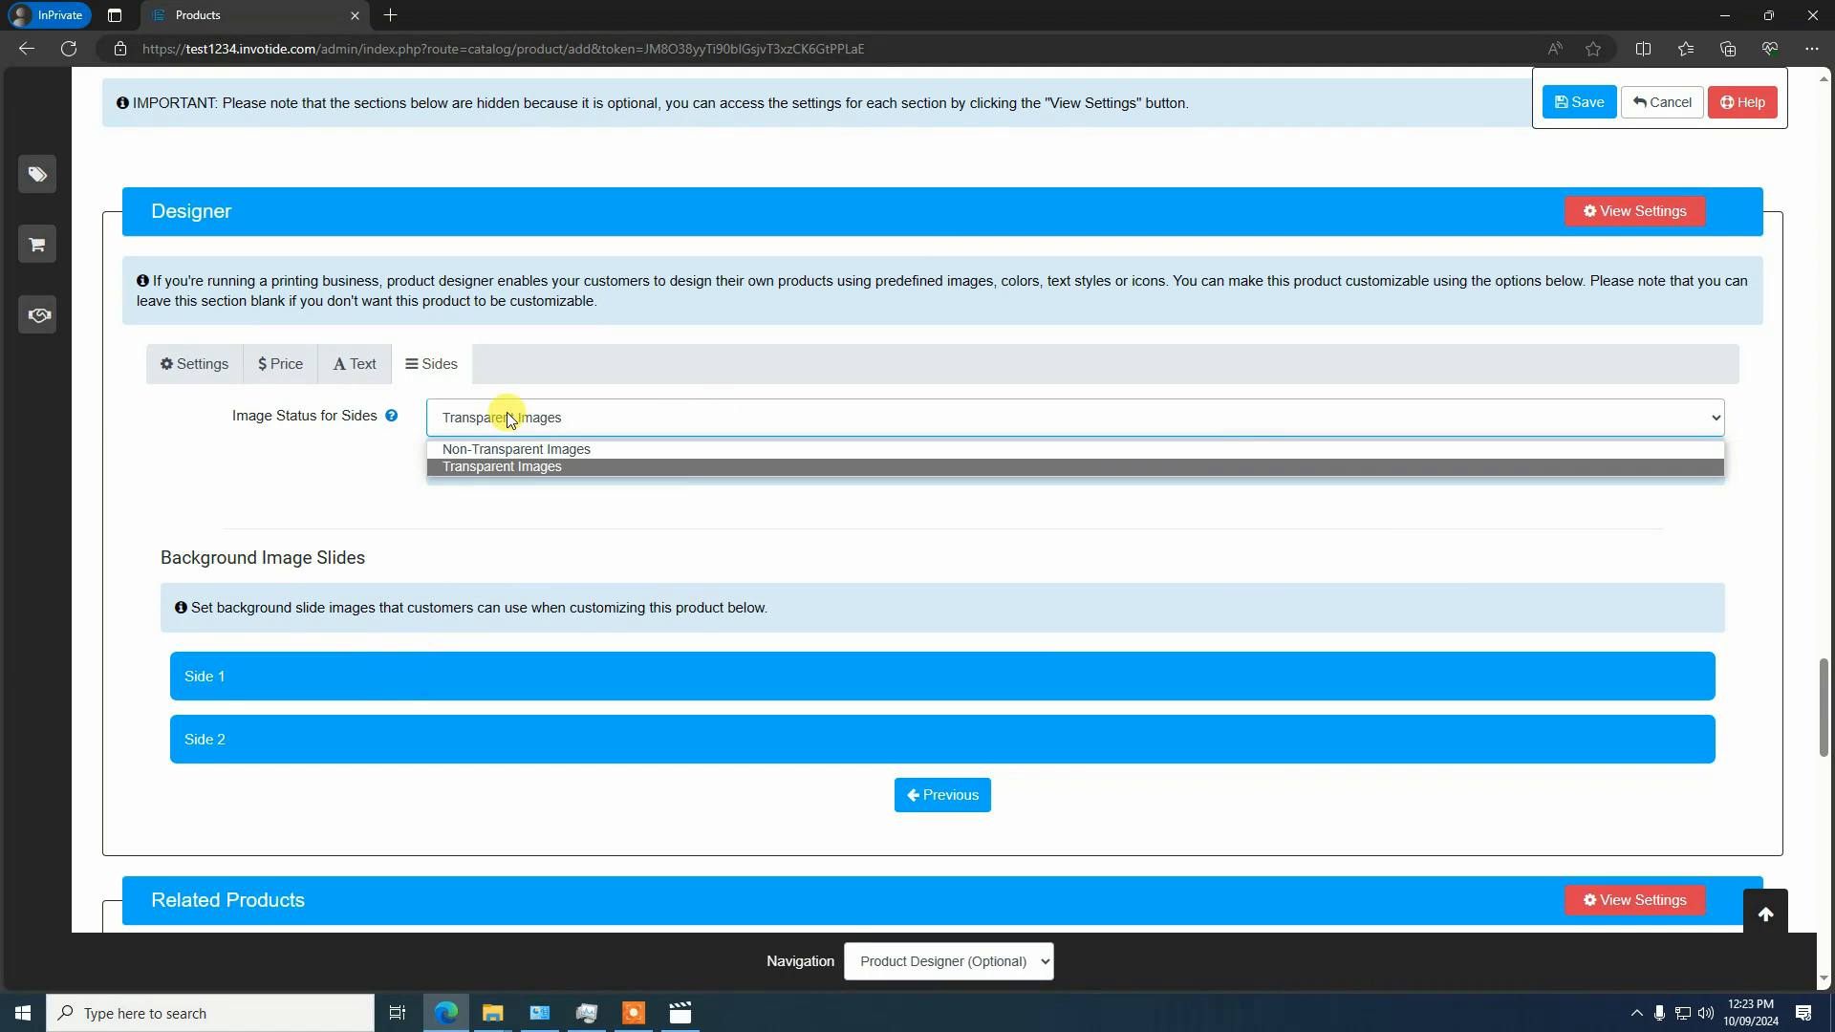
pyautogui.click(475, 450)
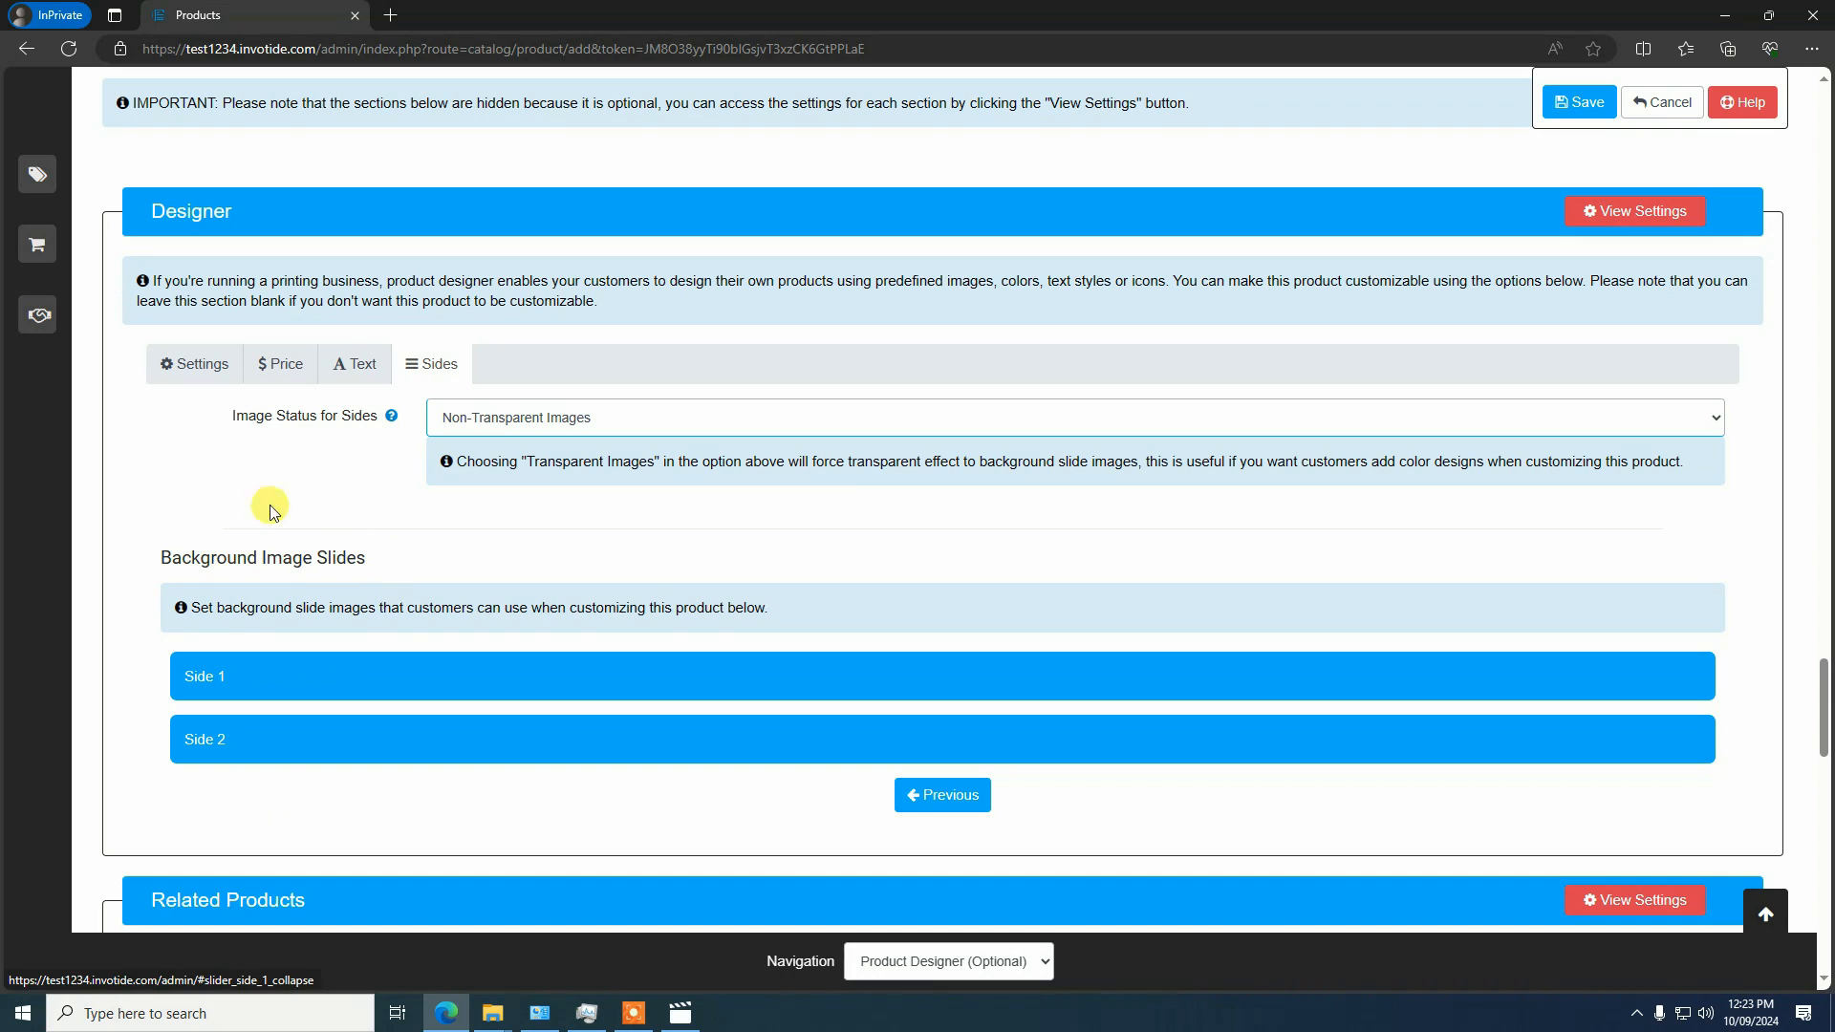
# Enable Side 1 of the background image slides and name it Front
pyautogui.click(245, 677)
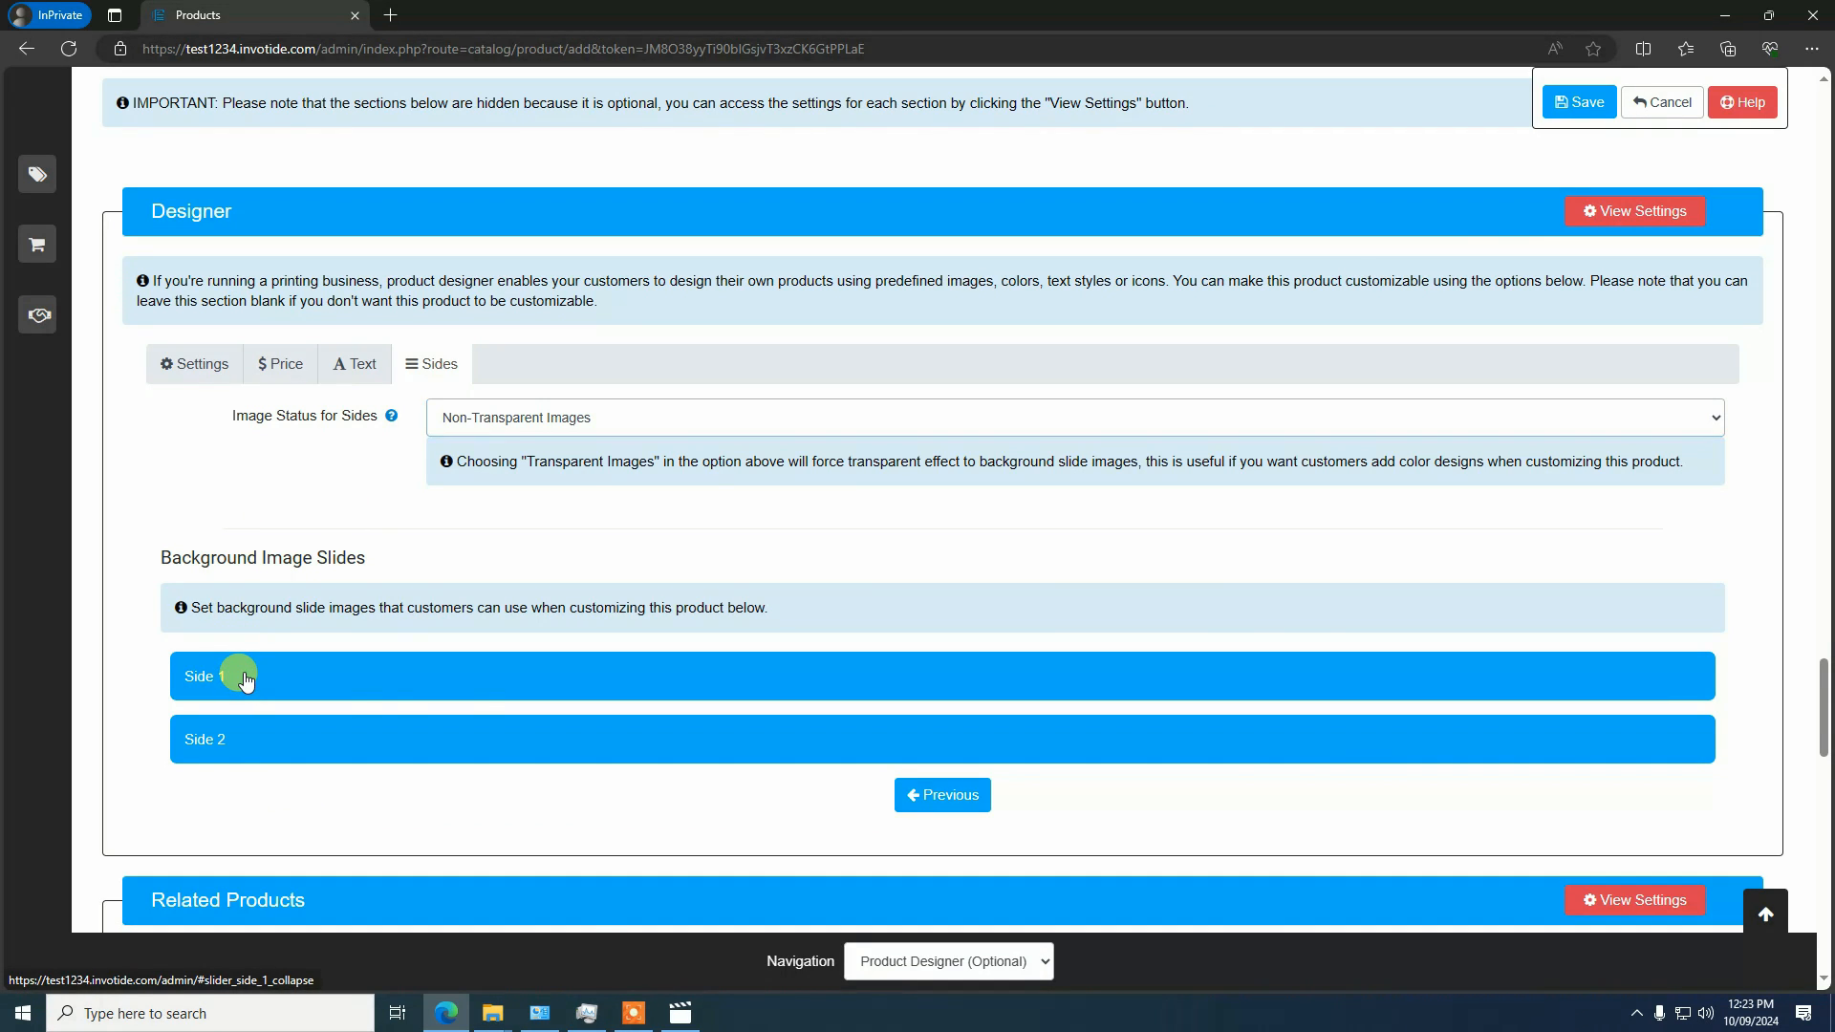
pyautogui.scroll(-3, 244, 677)
pyautogui.click(526, 461)
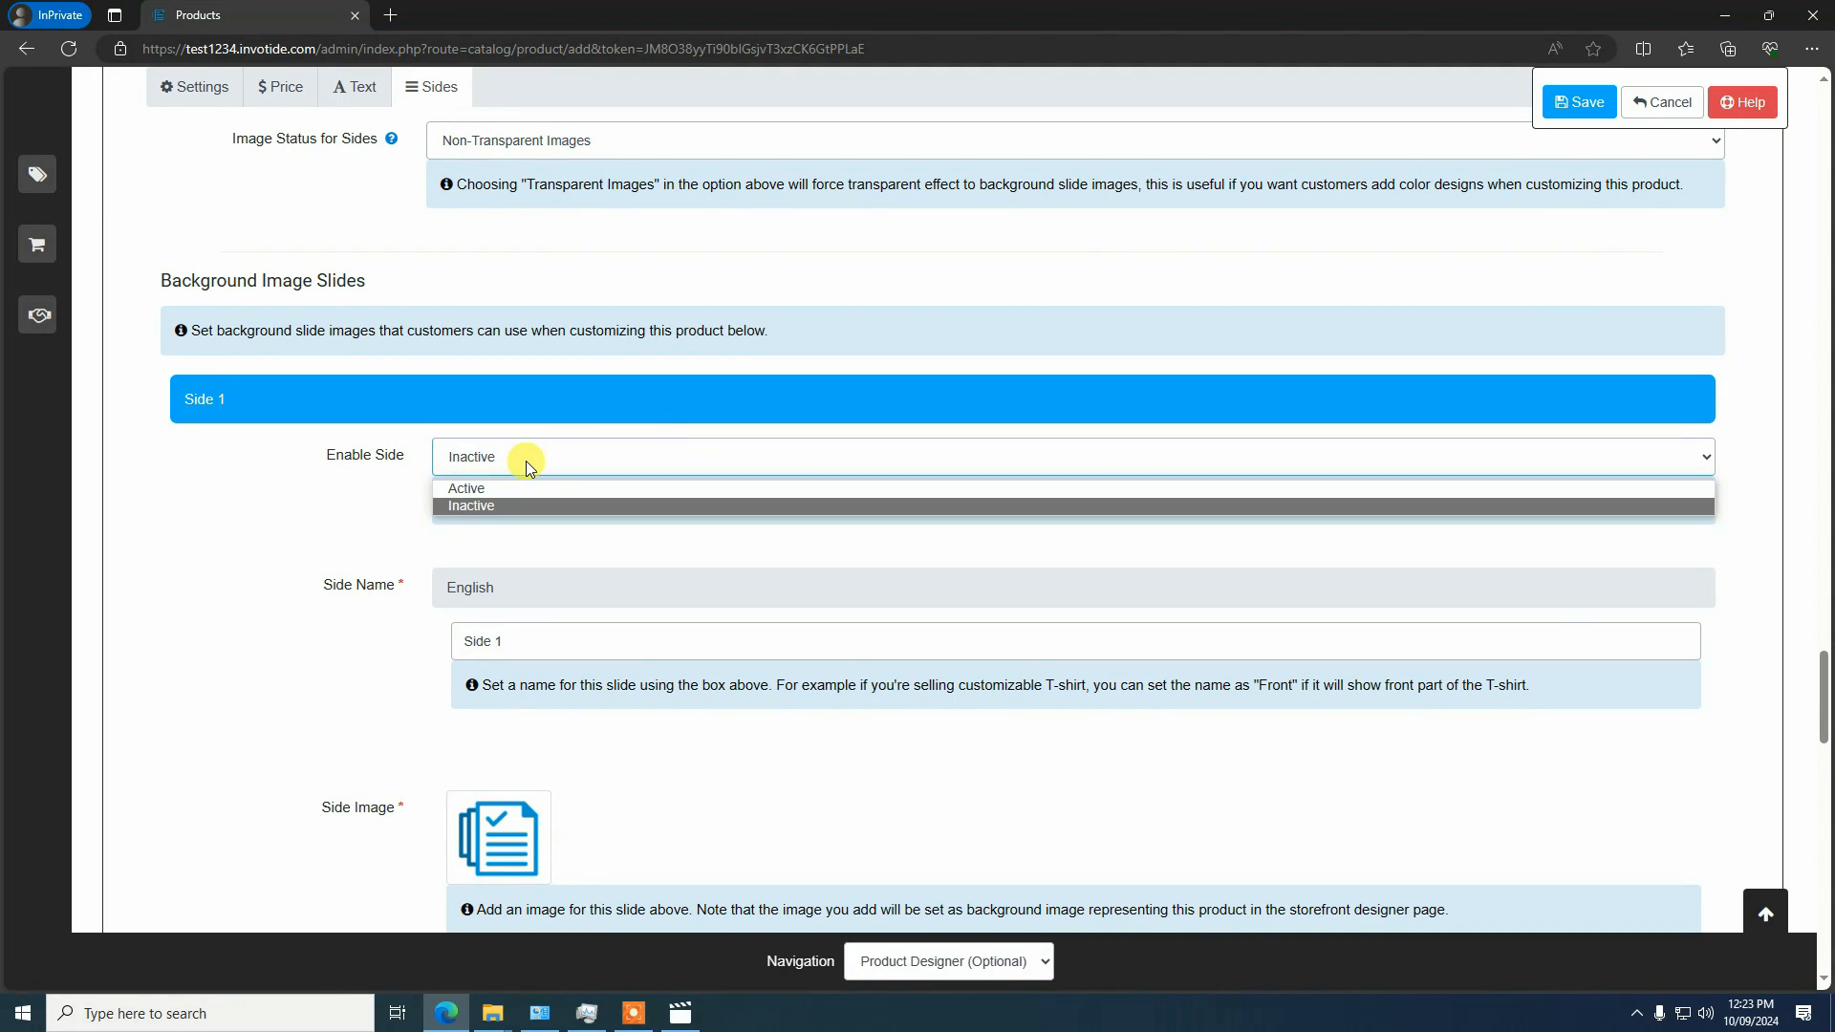
pyautogui.click(507, 488)
pyautogui.scroll(-4, 532, 520)
pyautogui.scroll(1, 559, 473)
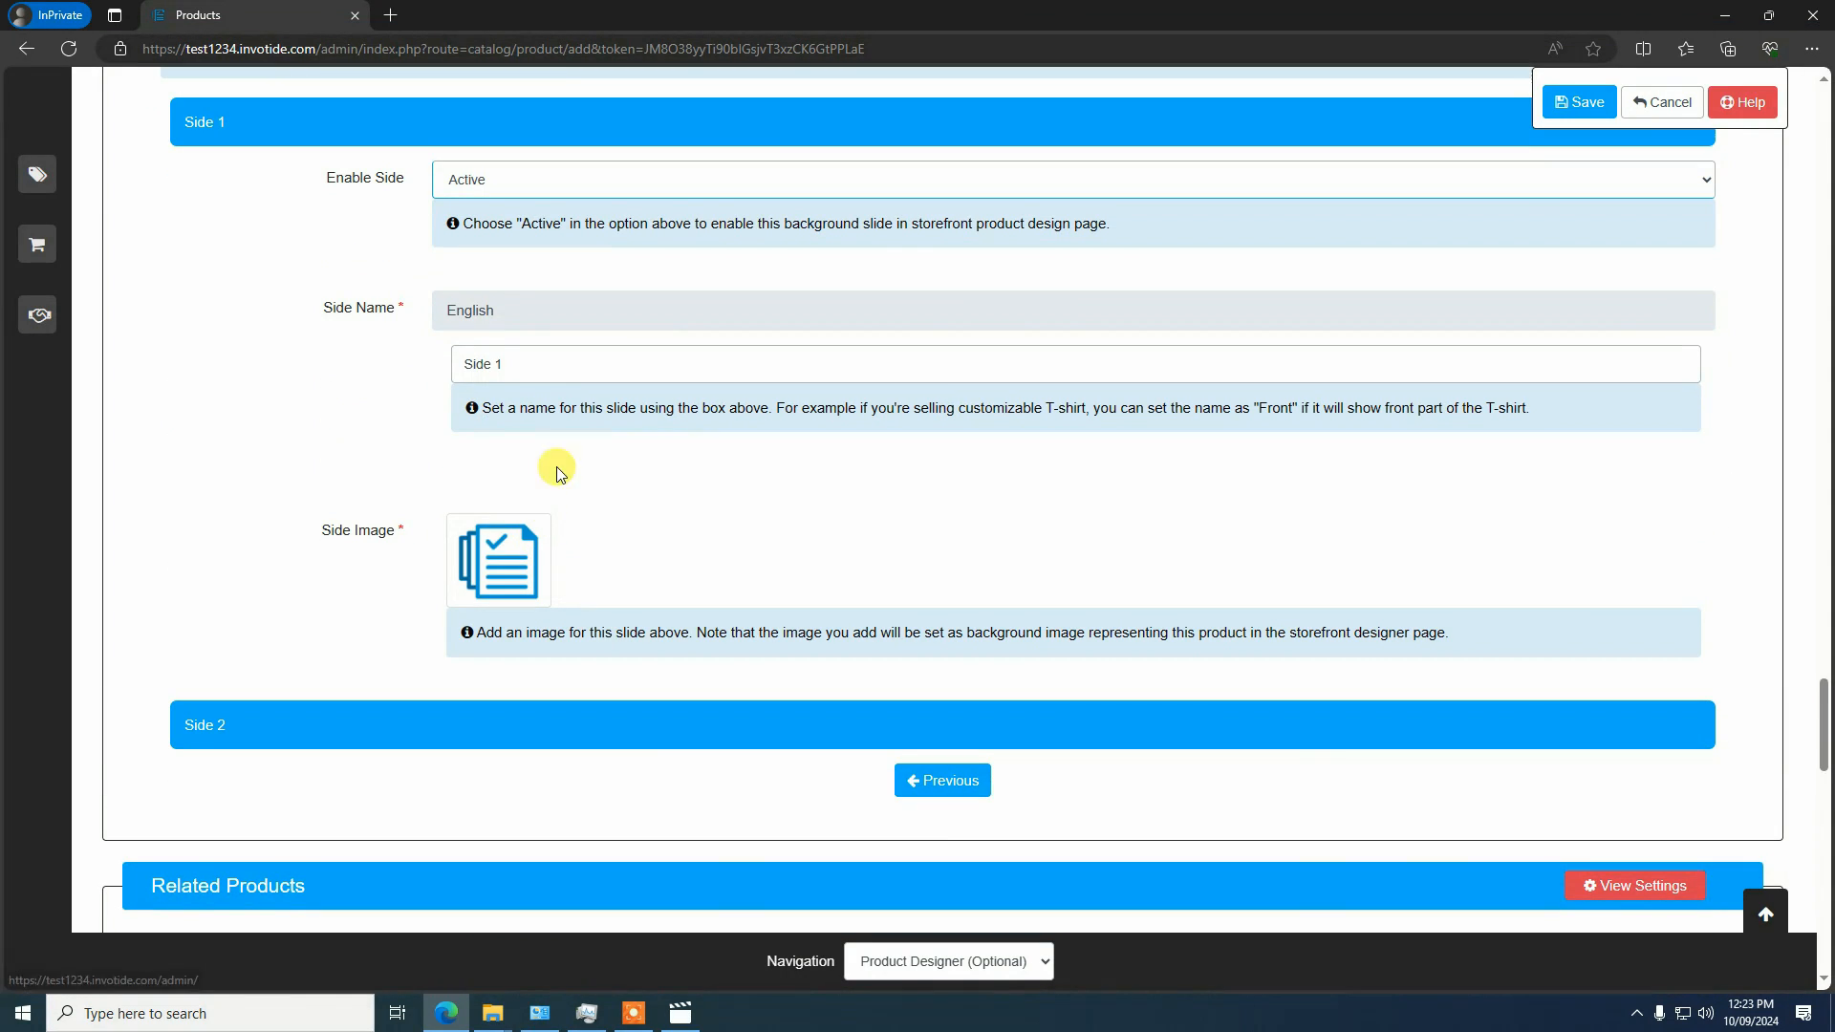
pyautogui.moveTo(520, 360); pyautogui.dragTo(430, 366)
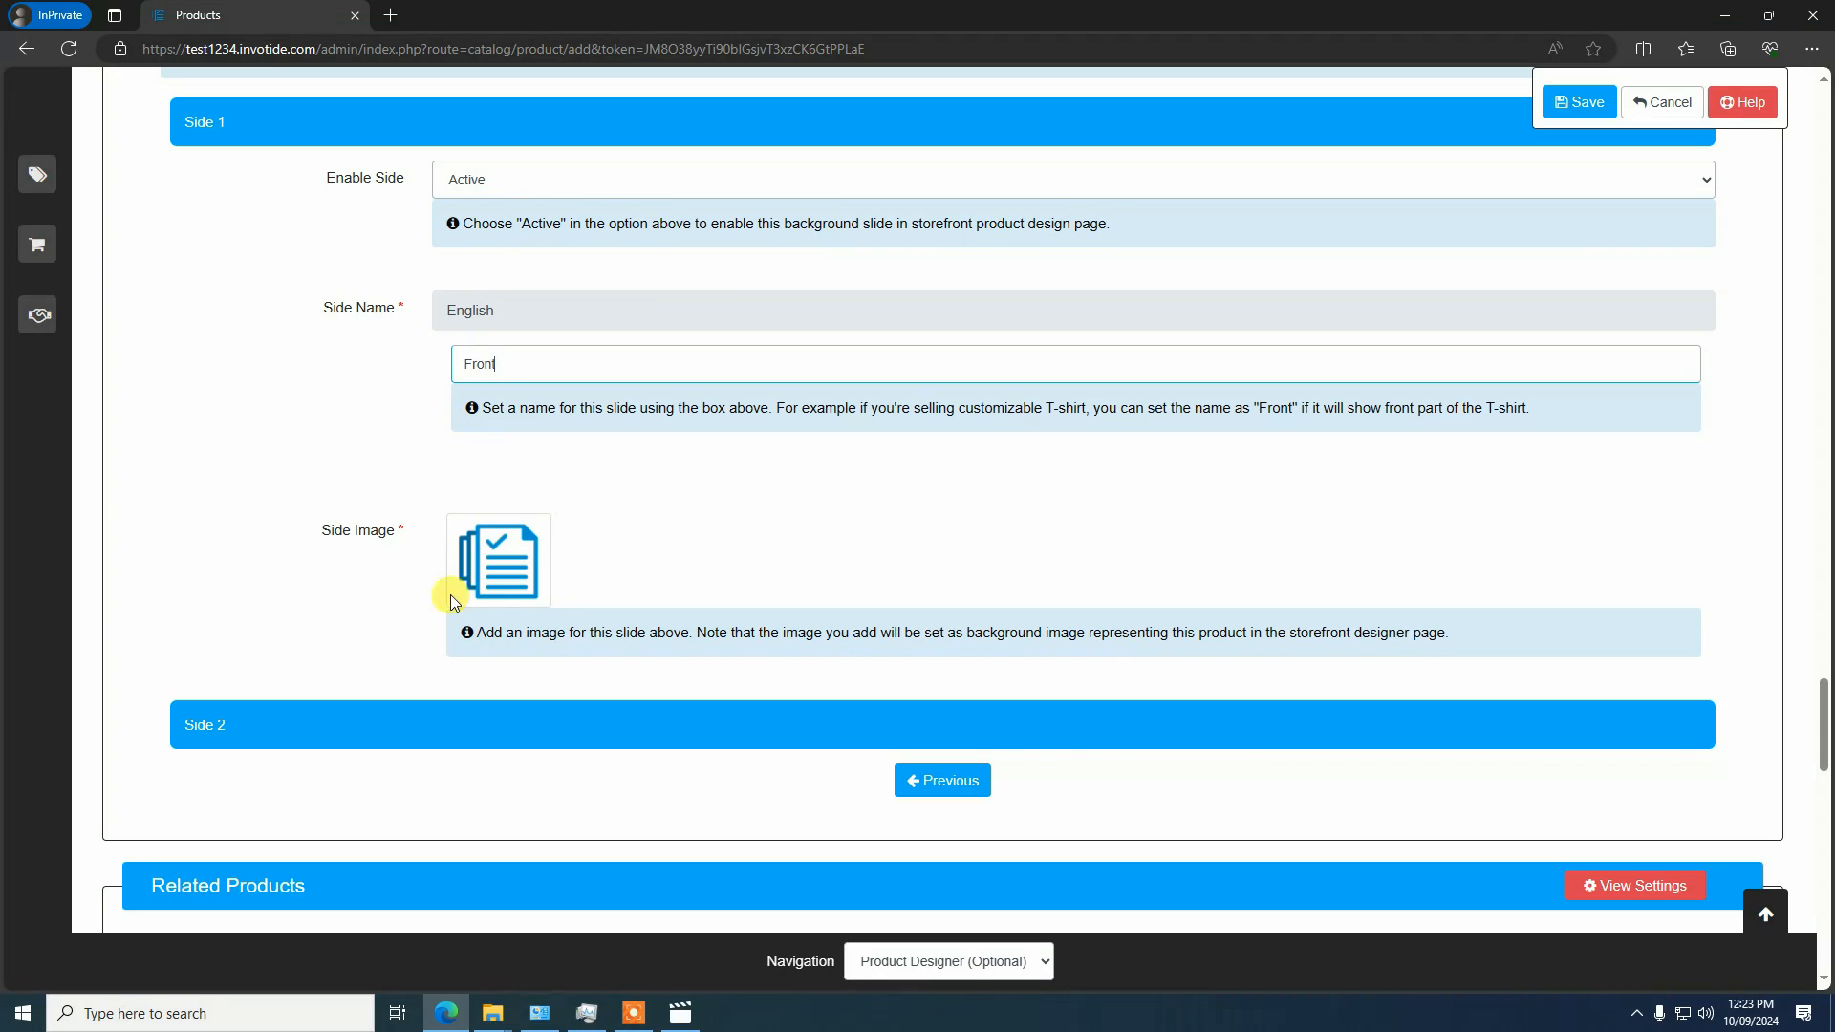
# Set sampleshirt.png from the image library as the Side 1 background image
pyautogui.click(519, 574)
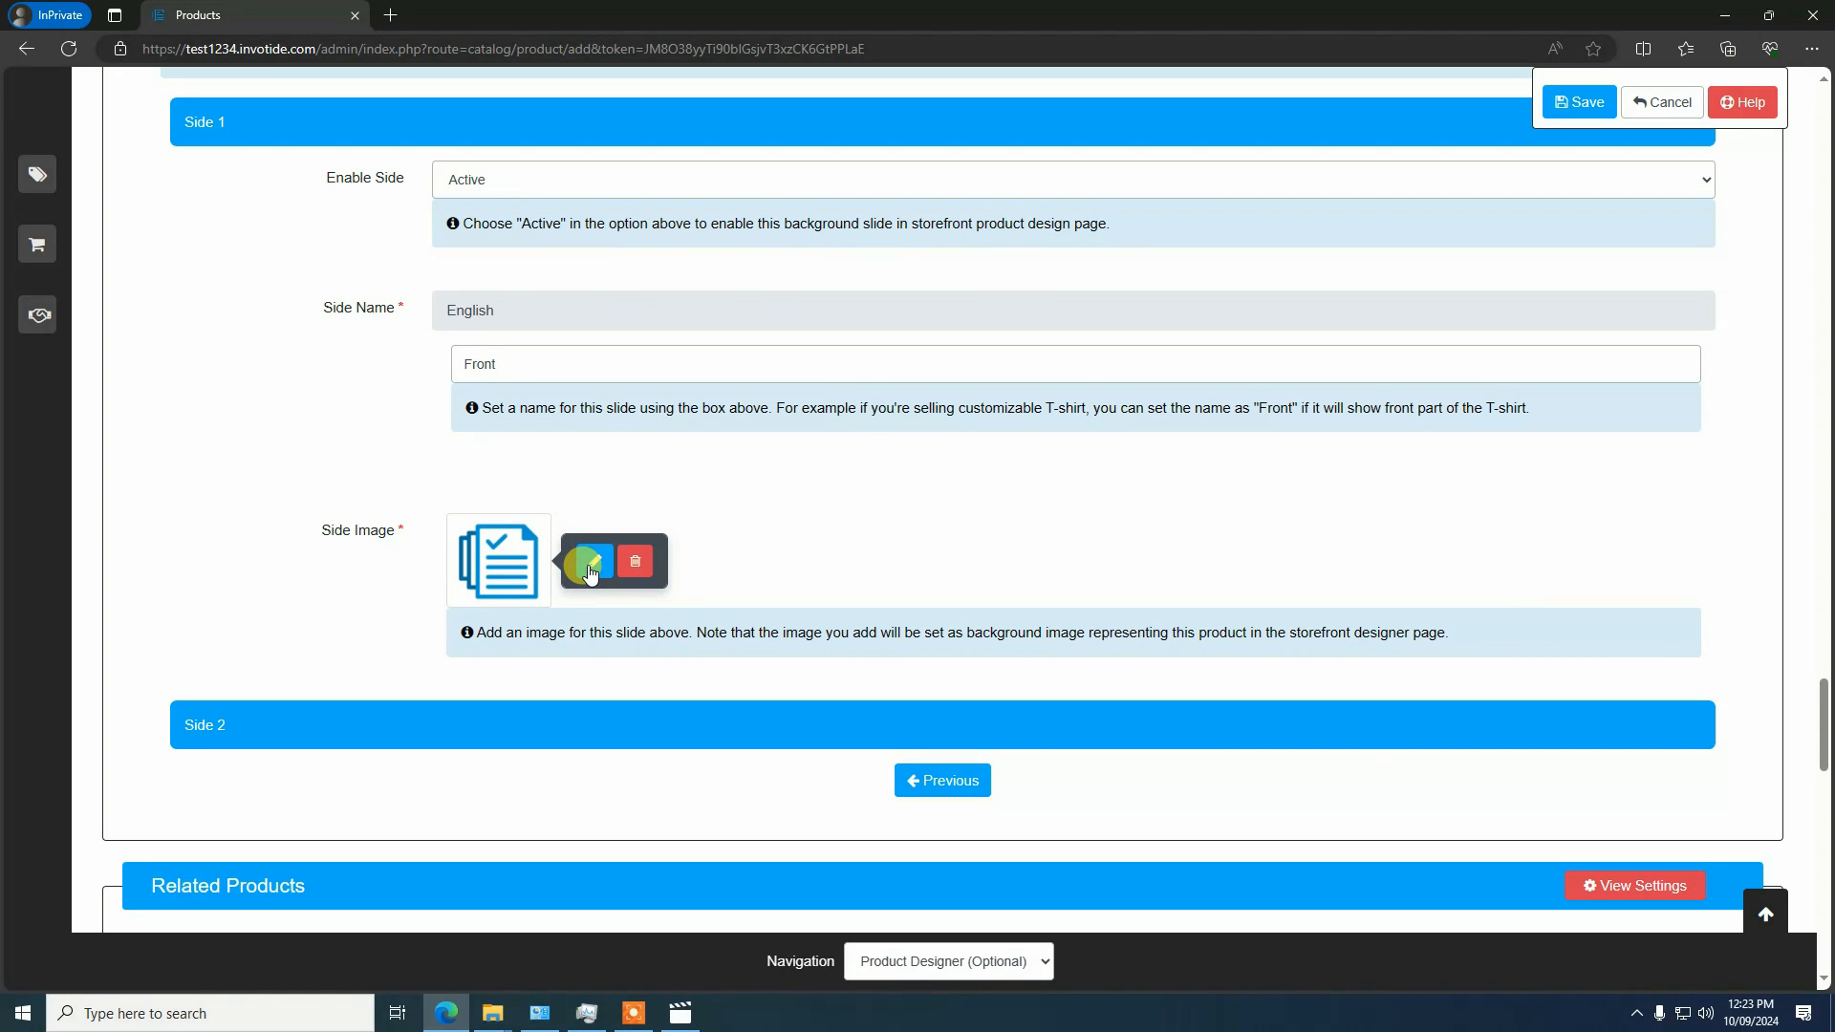
pyautogui.click(590, 566)
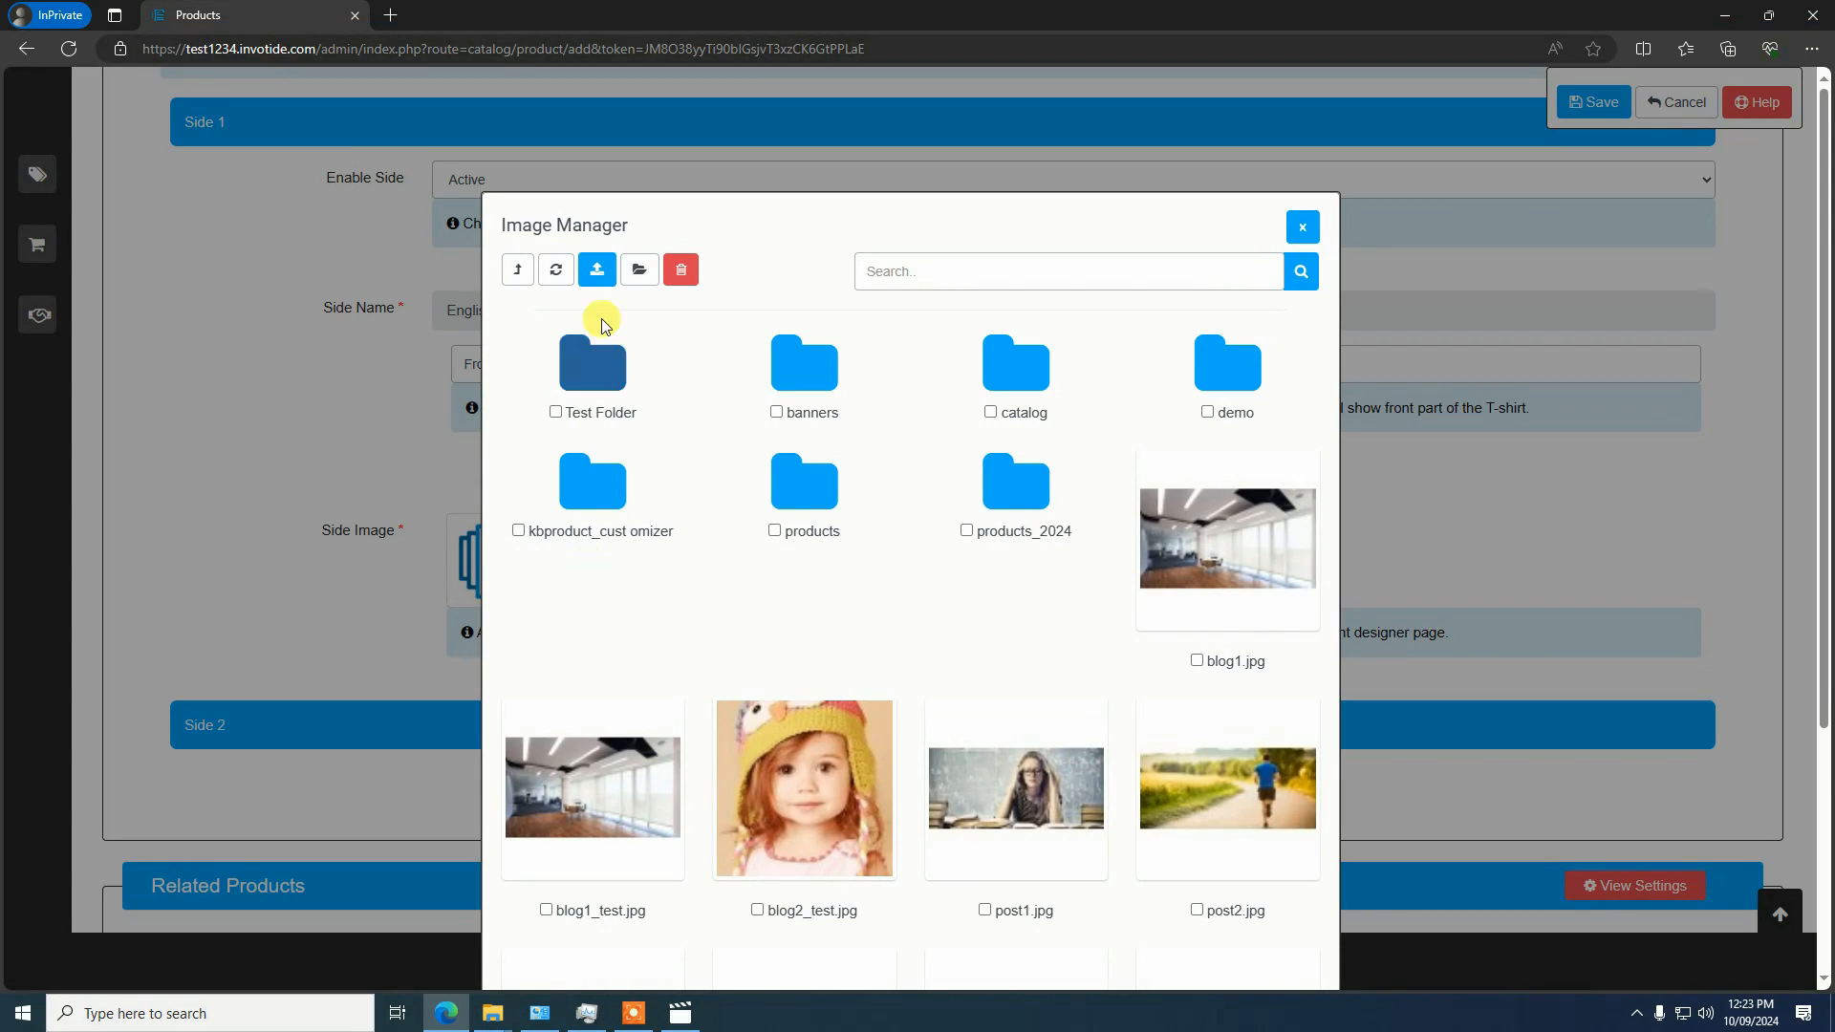
pyautogui.scroll(-3, 755, 420)
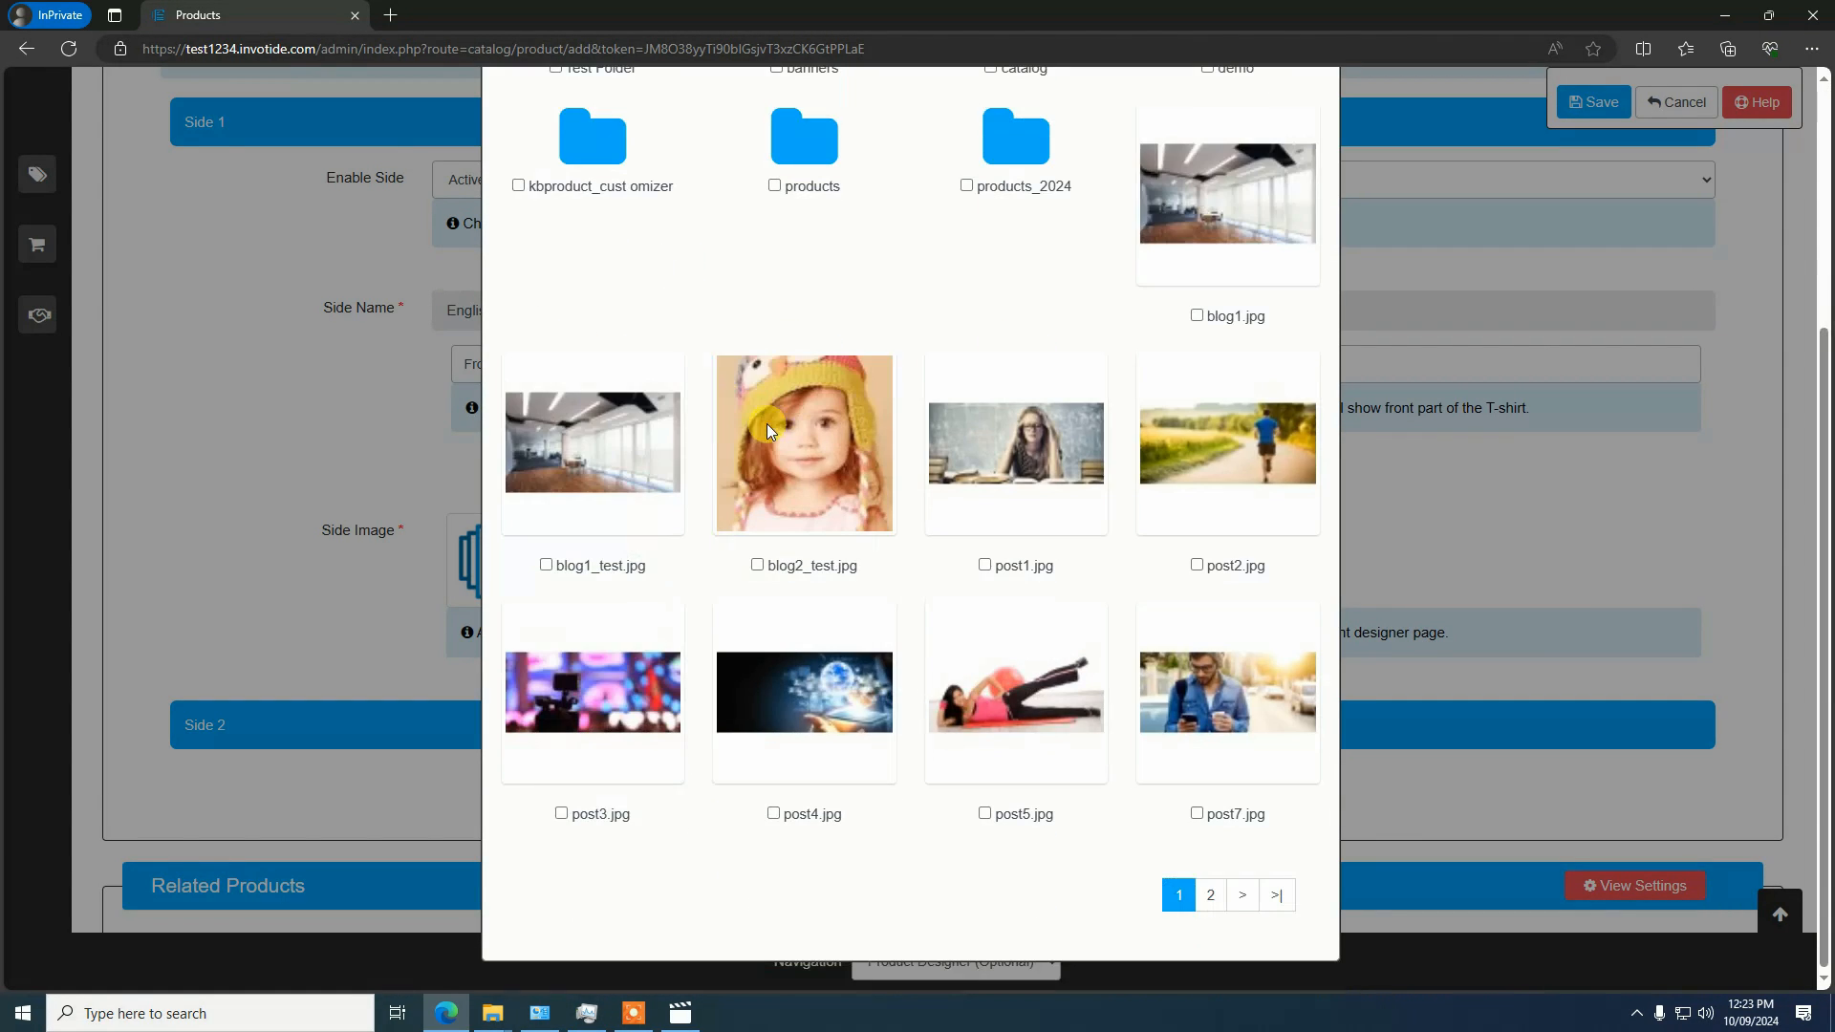
pyautogui.click(1211, 895)
pyautogui.scroll(-2, 947, 610)
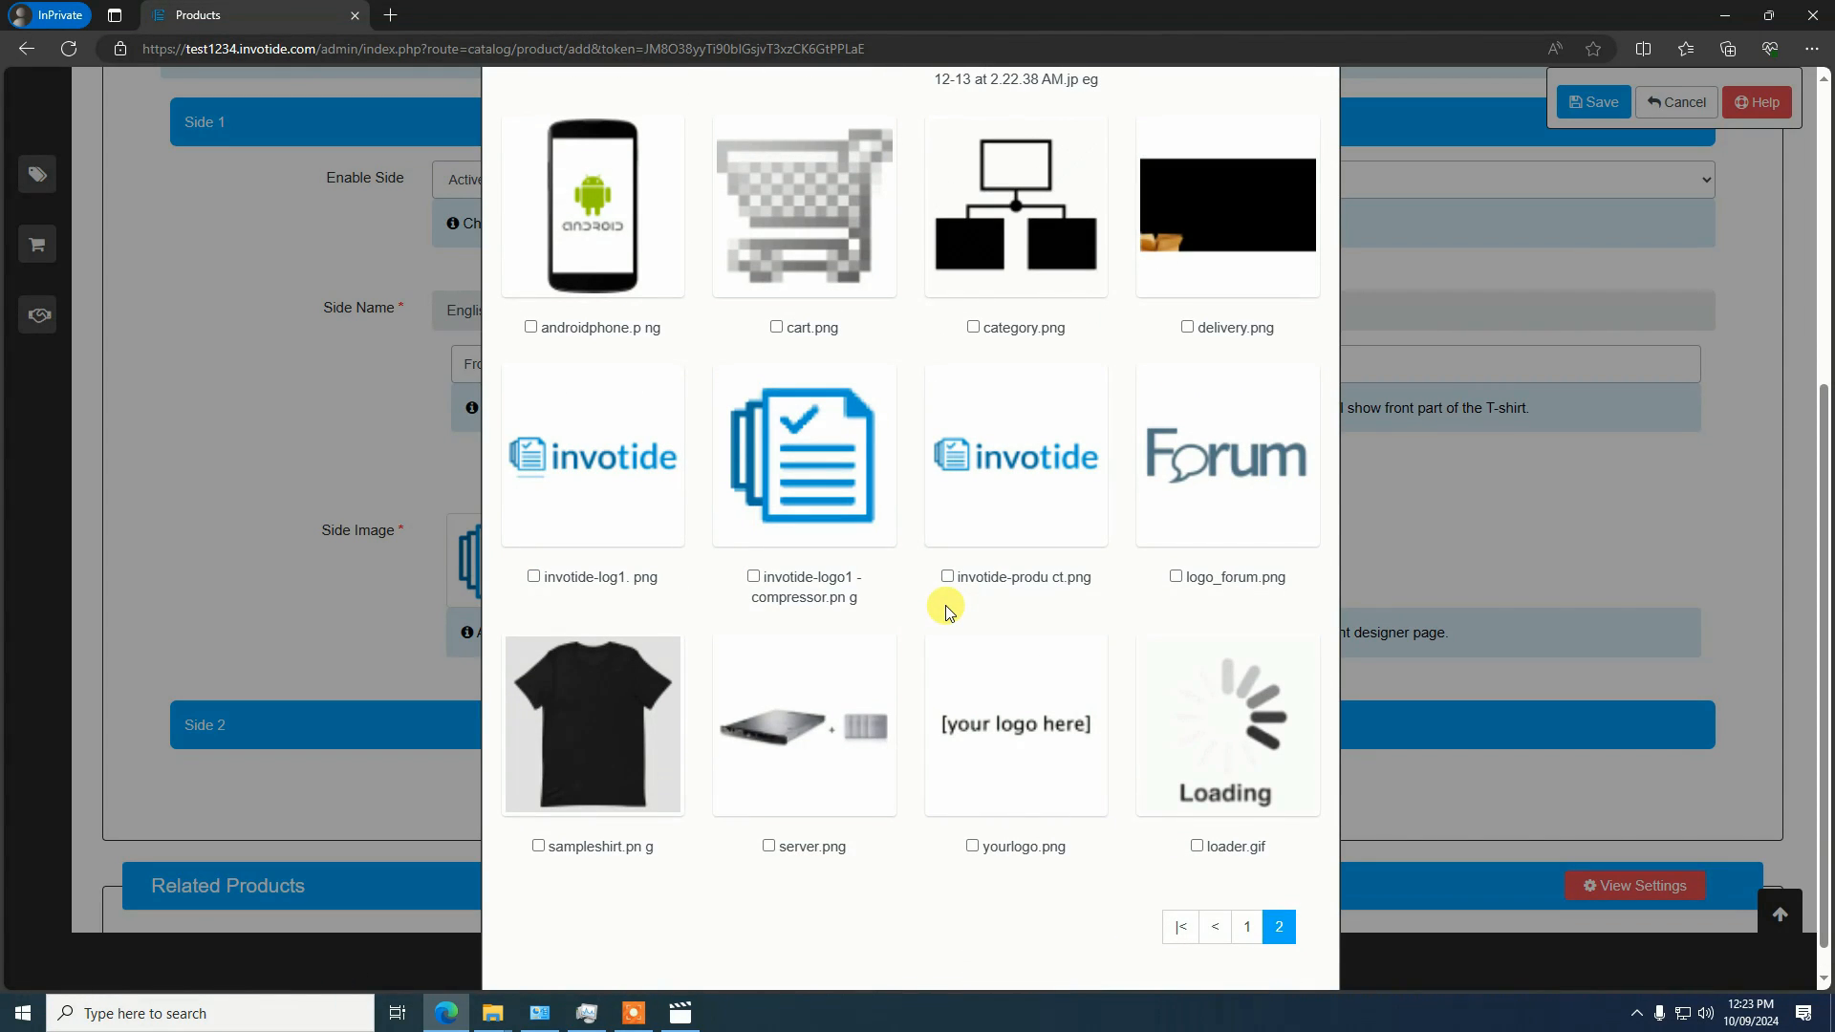
pyautogui.click(590, 737)
pyautogui.scroll(-2, 525, 610)
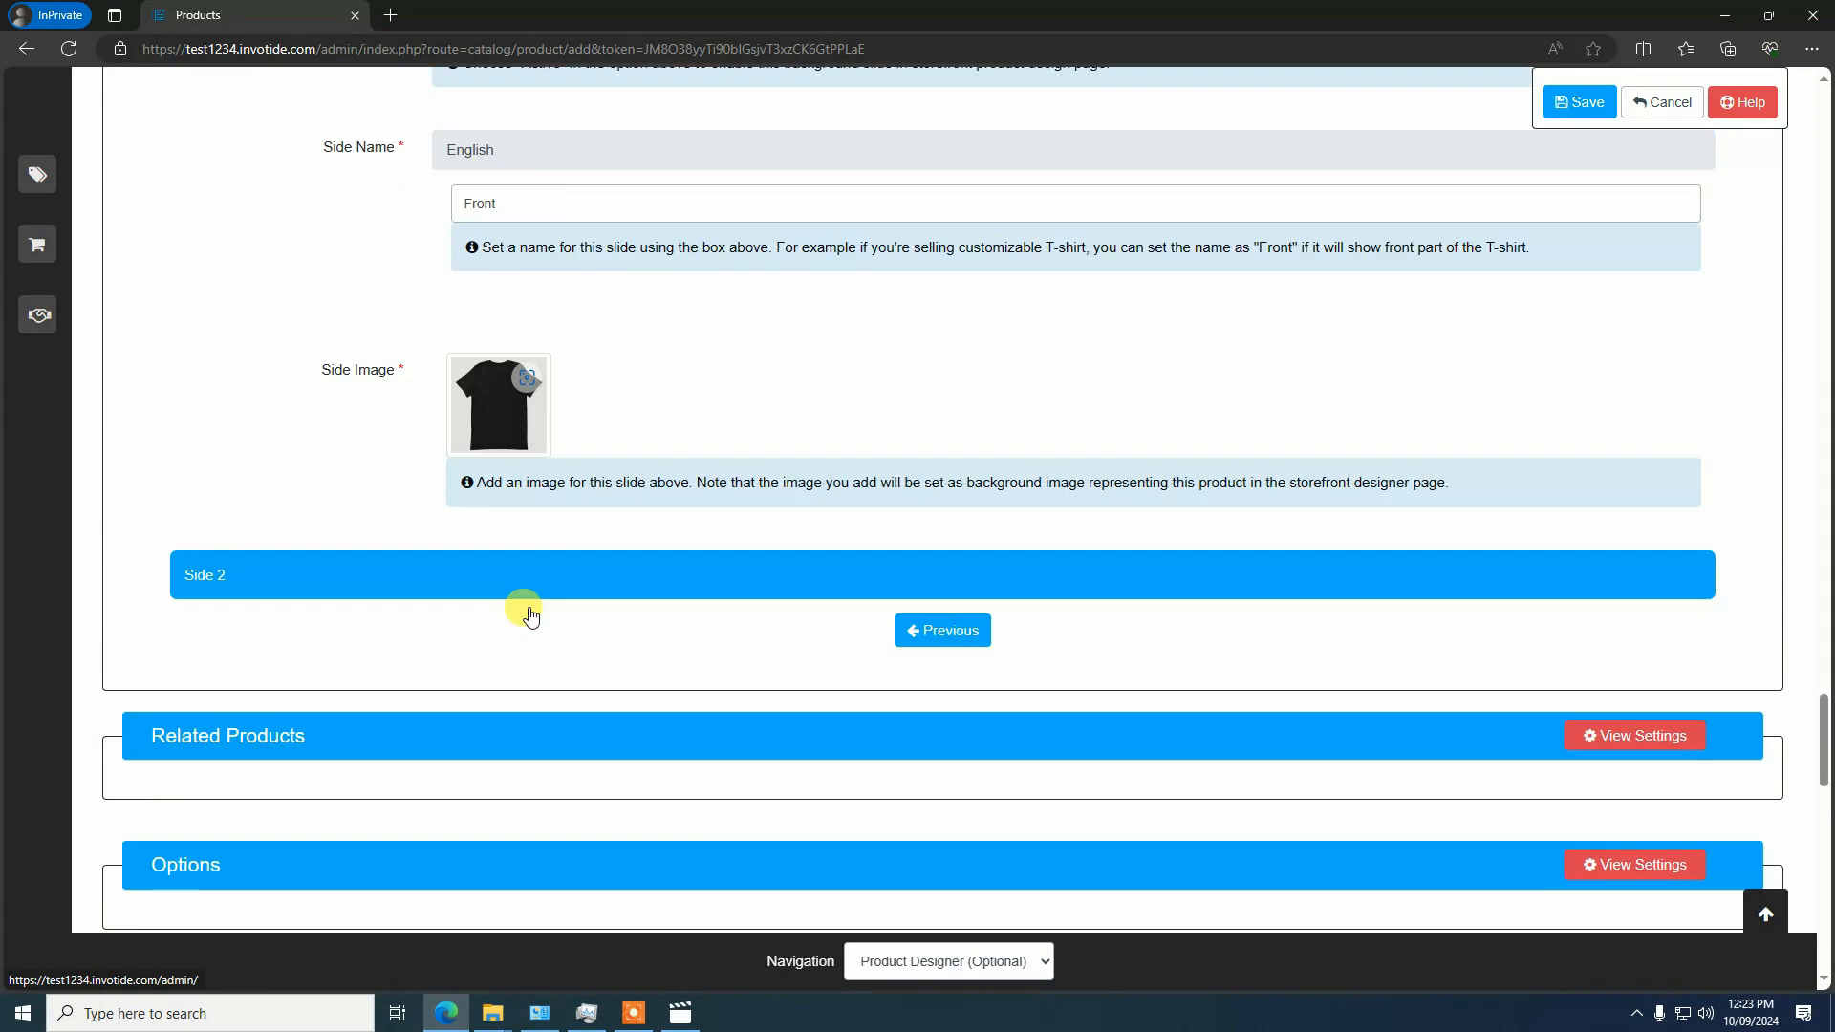
# Review the designer's general, price, text and side settings entered for the new product
pyautogui.scroll(5, 534, 595)
pyautogui.scroll(-3, 497, 729)
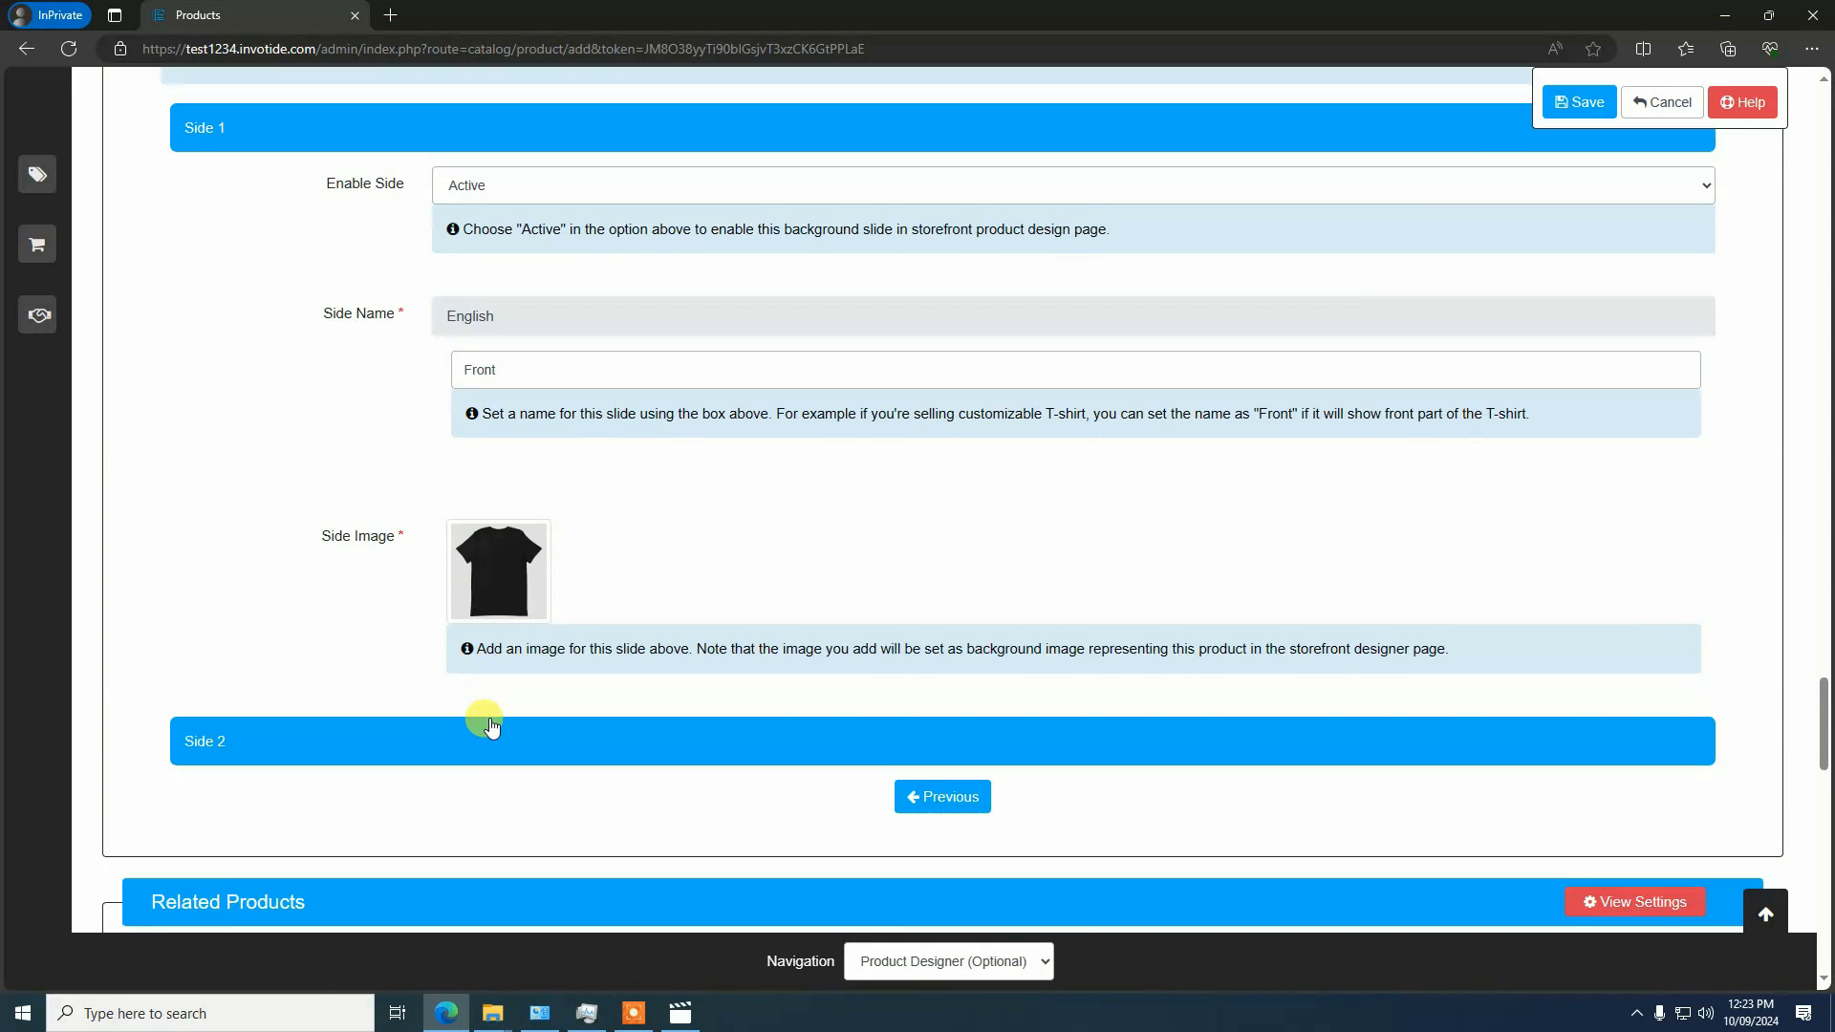
pyautogui.scroll(7, 468, 713)
pyautogui.click(341, 522)
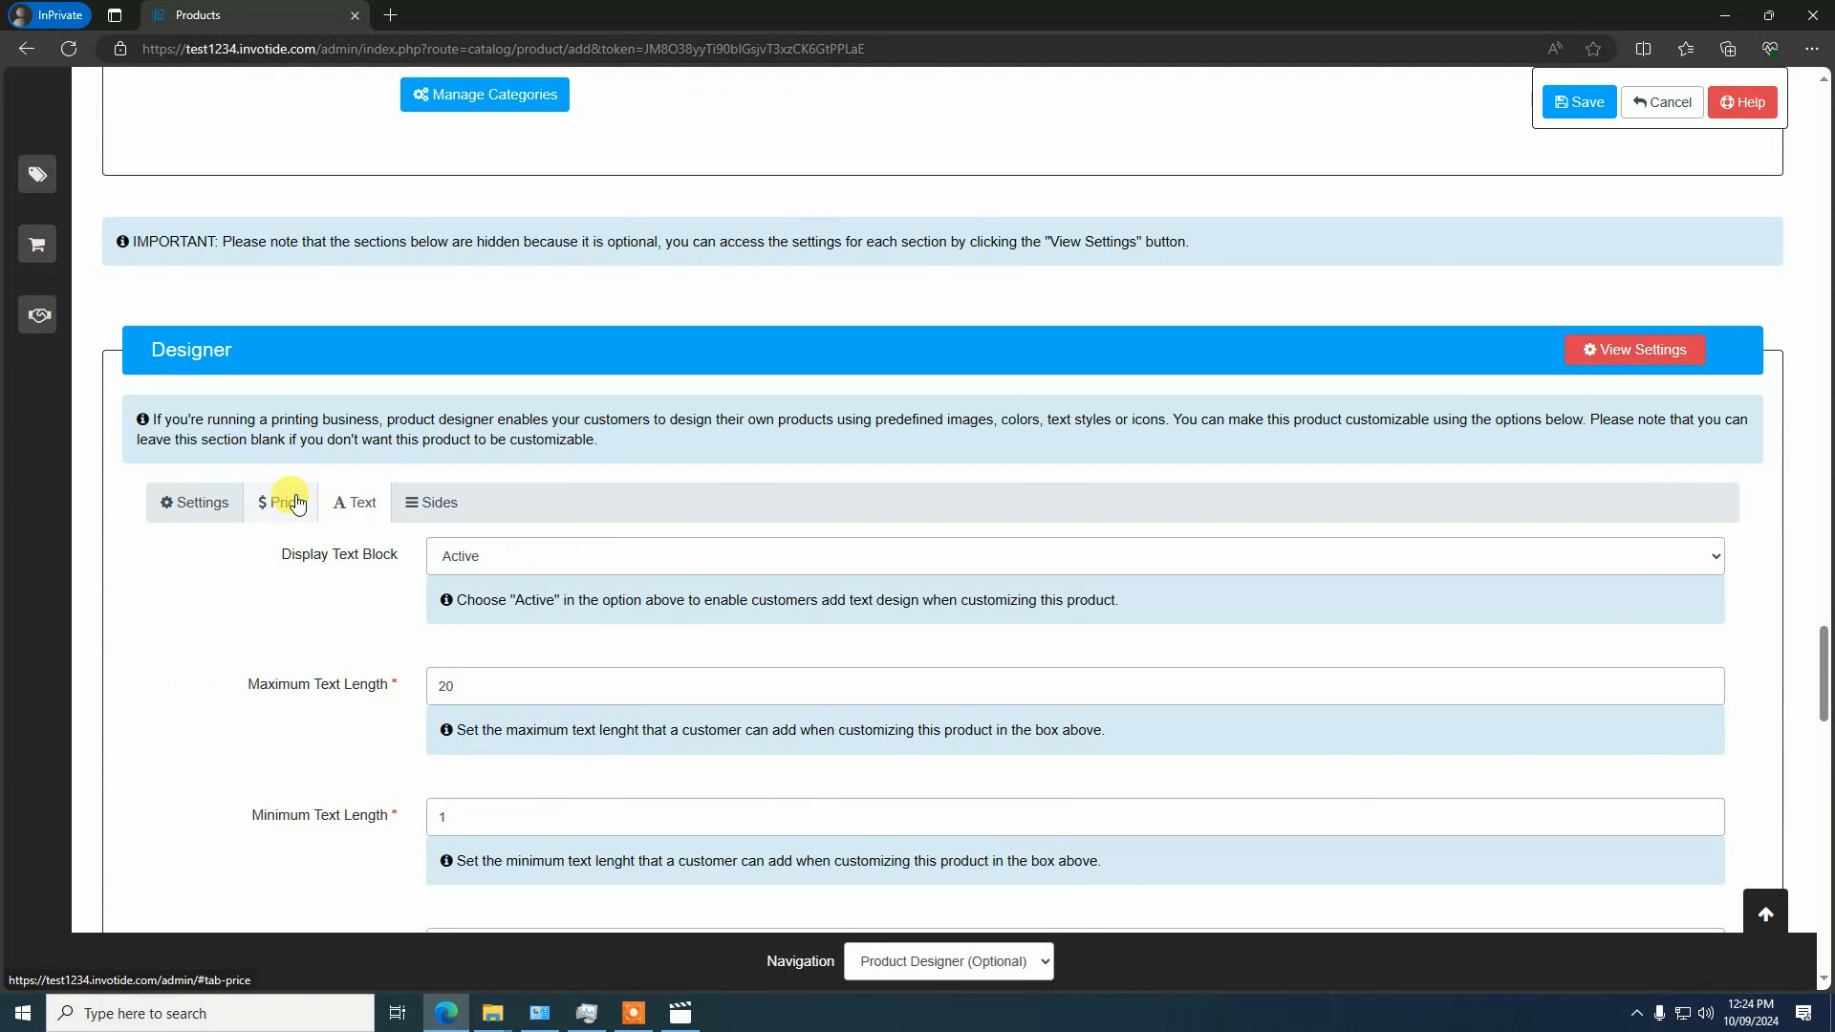
pyautogui.click(285, 512)
pyautogui.click(196, 507)
pyautogui.click(267, 512)
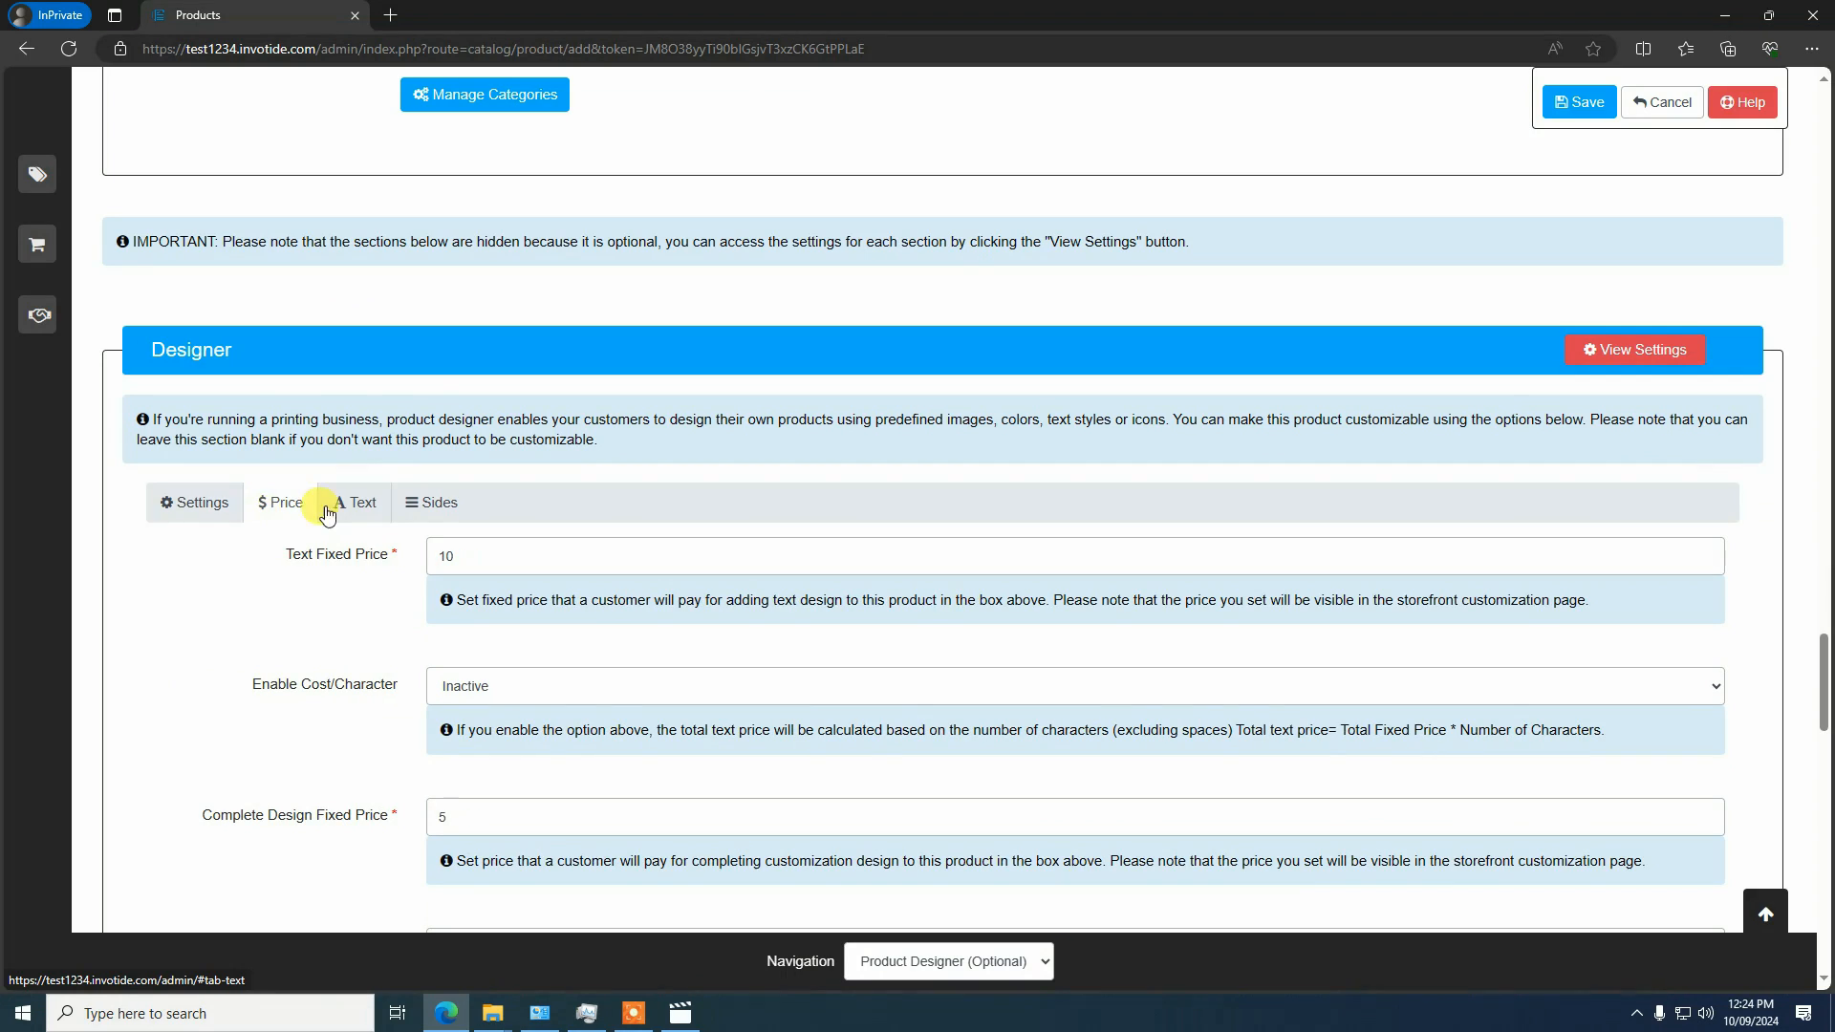
pyautogui.click(225, 501)
pyautogui.scroll(-5, 559, 447)
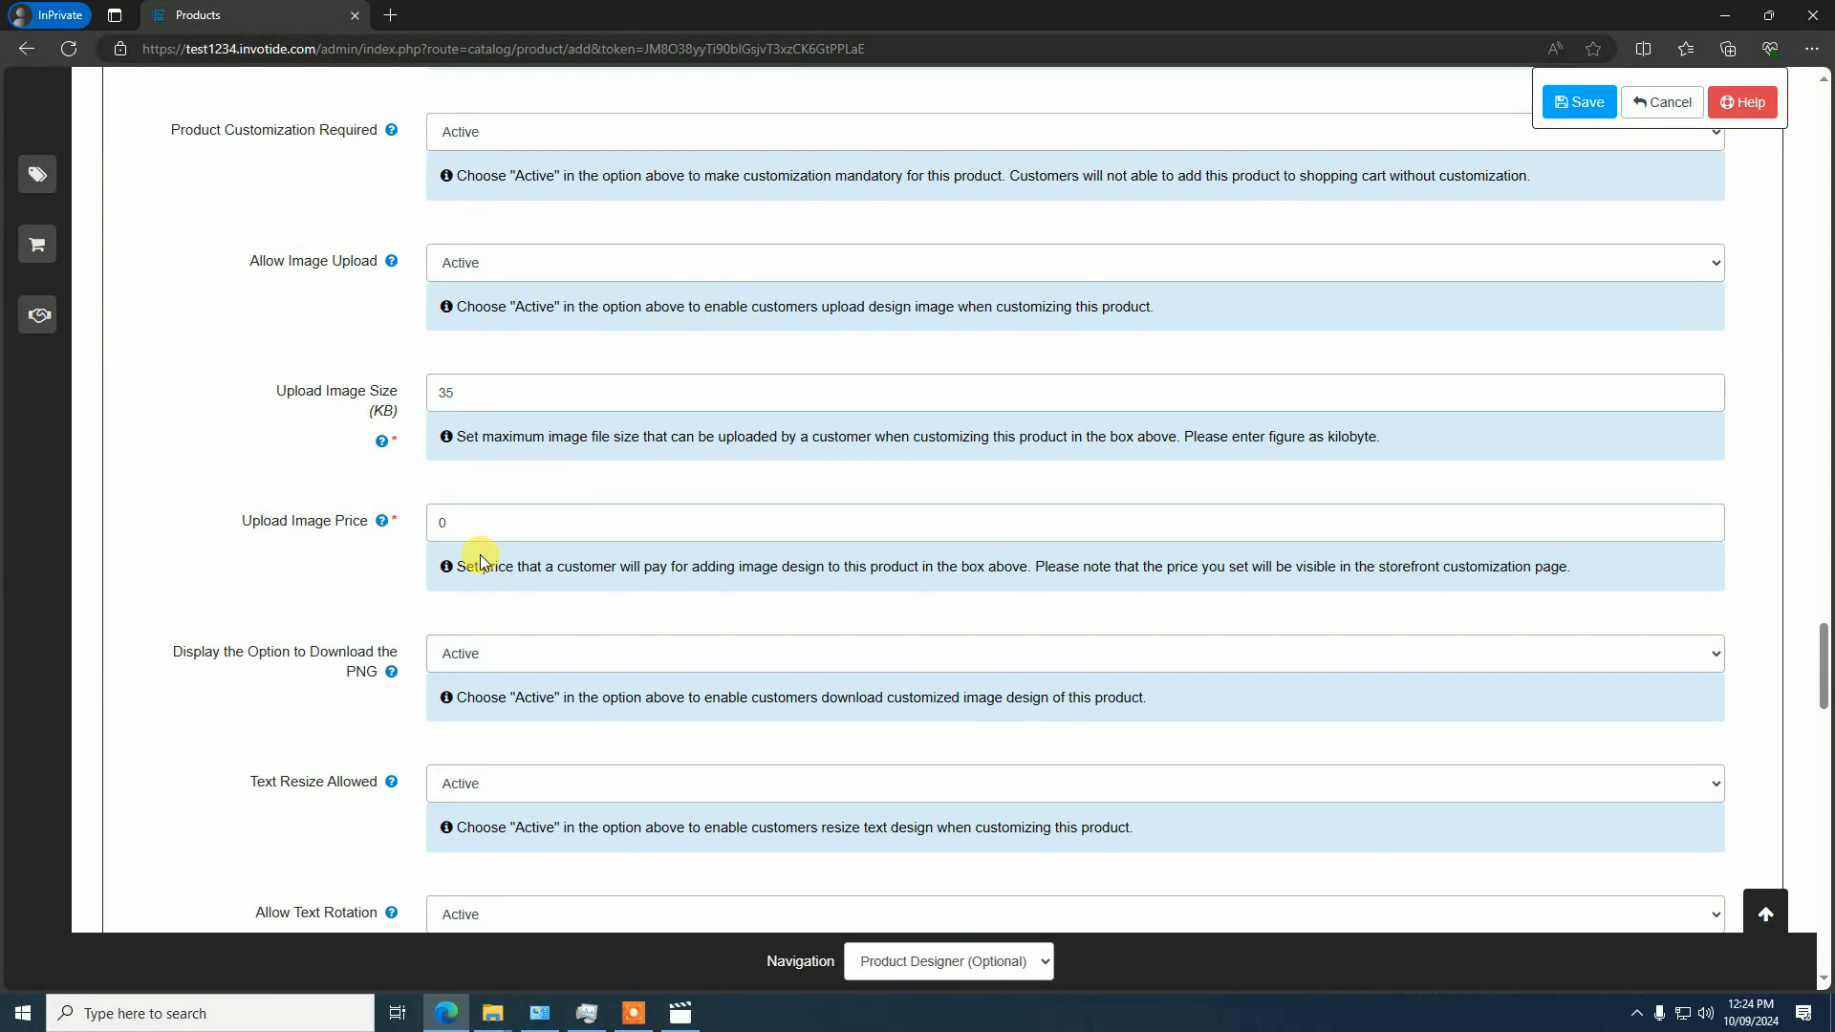
pyautogui.scroll(6, 478, 552)
pyautogui.click(280, 501)
pyautogui.scroll(-6, 566, 595)
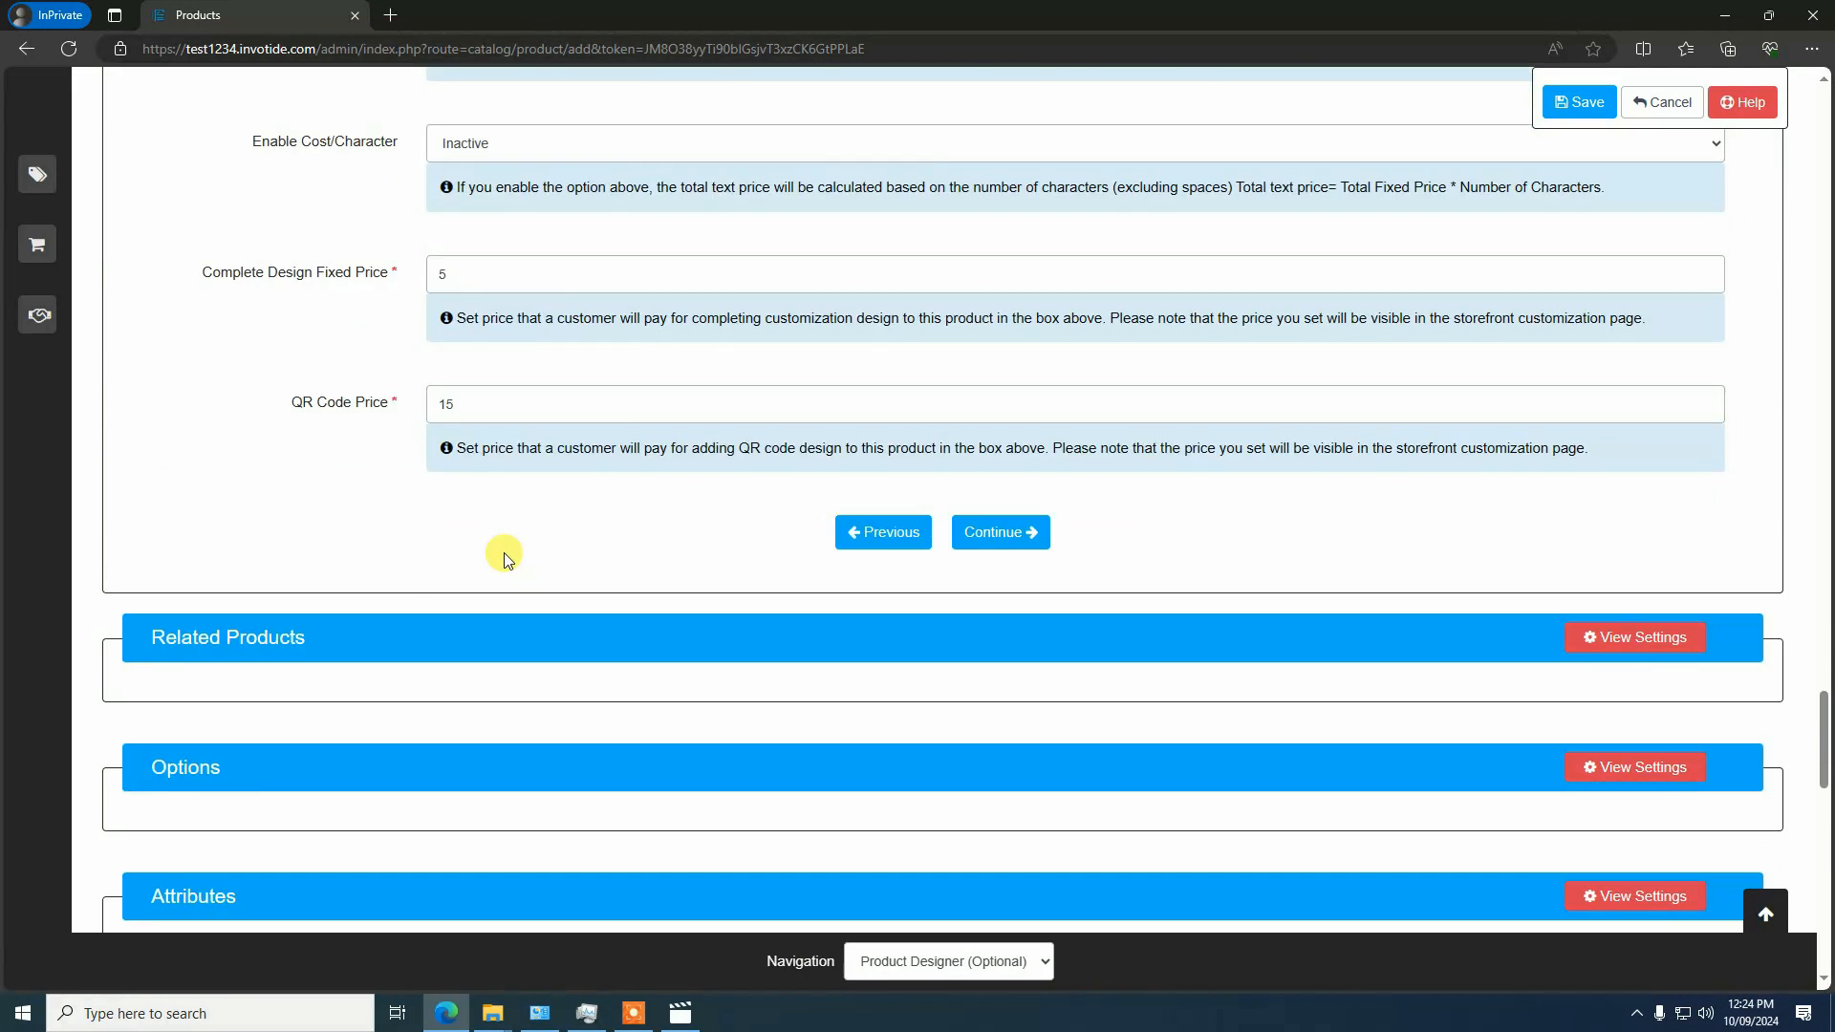
pyautogui.scroll(8, 500, 553)
pyautogui.scroll(-2, 488, 615)
pyautogui.scroll(-1, 510, 674)
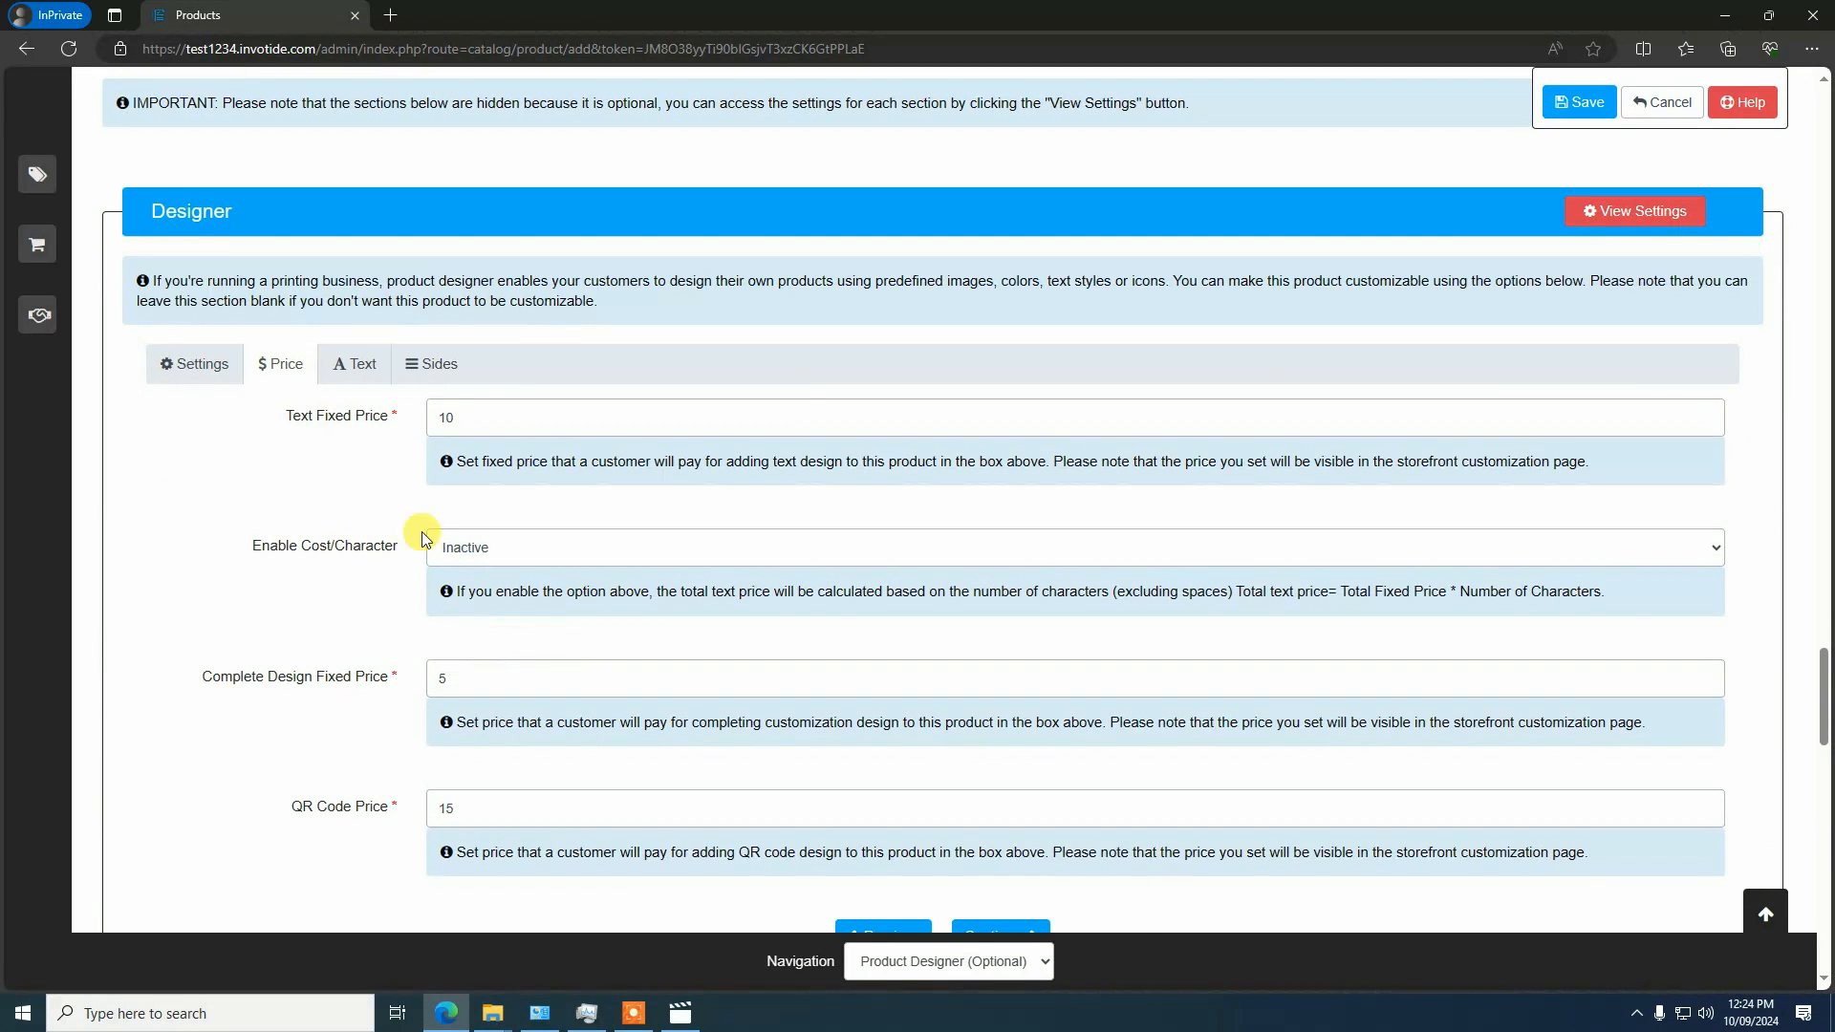
pyautogui.click(368, 378)
pyautogui.click(435, 368)
pyautogui.click(196, 365)
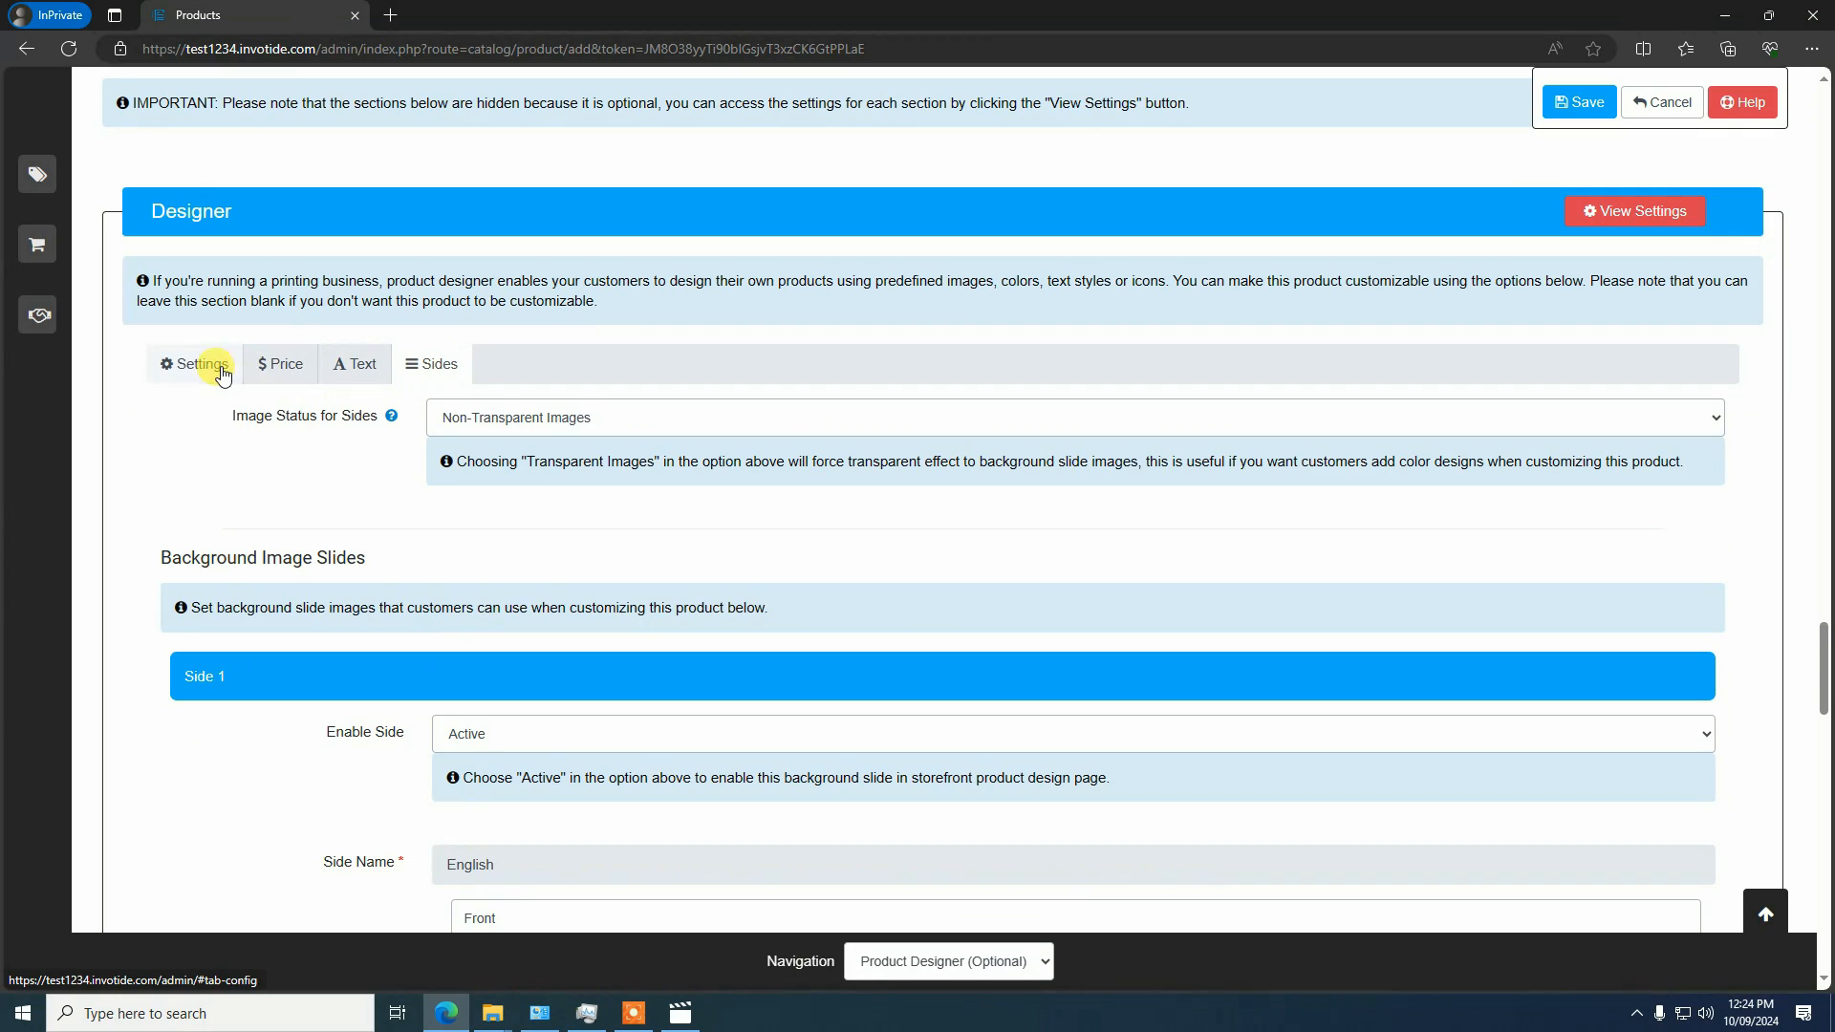
pyautogui.click(280, 365)
pyautogui.click(346, 377)
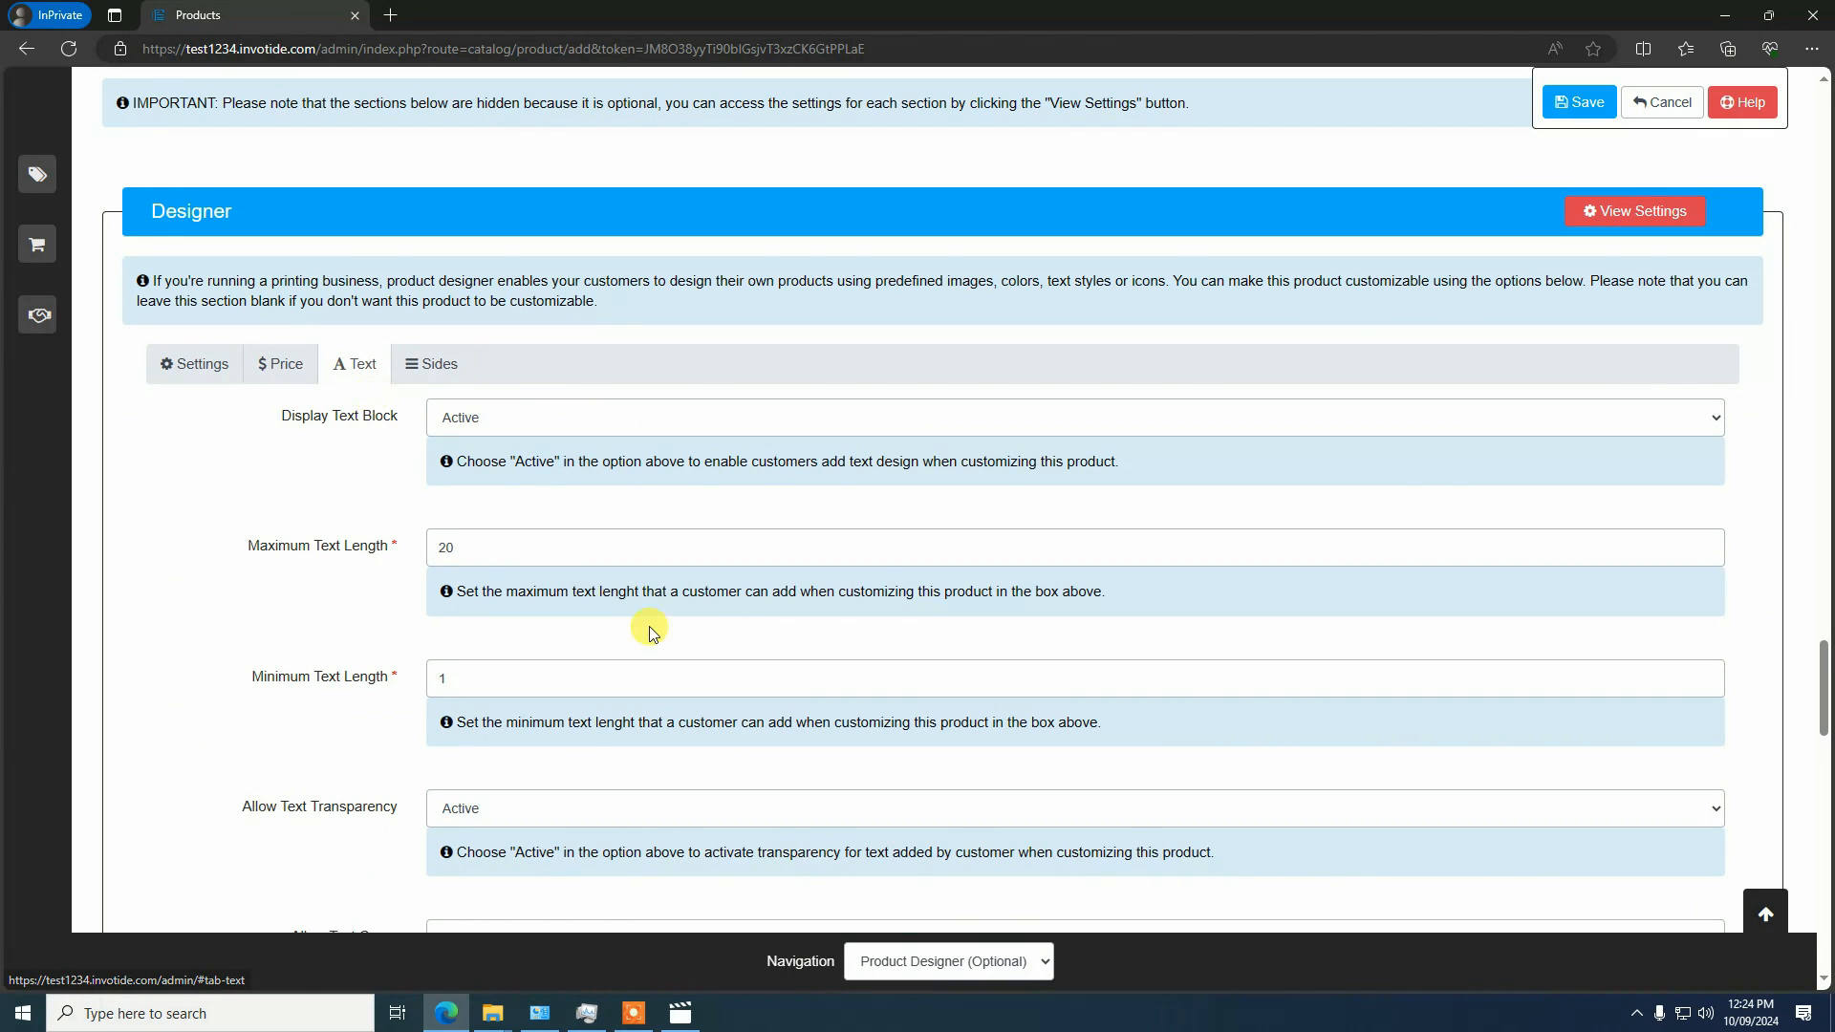
# Save the product and reopen Customizable T-shirt from the product list for editing
pyautogui.click(1582, 103)
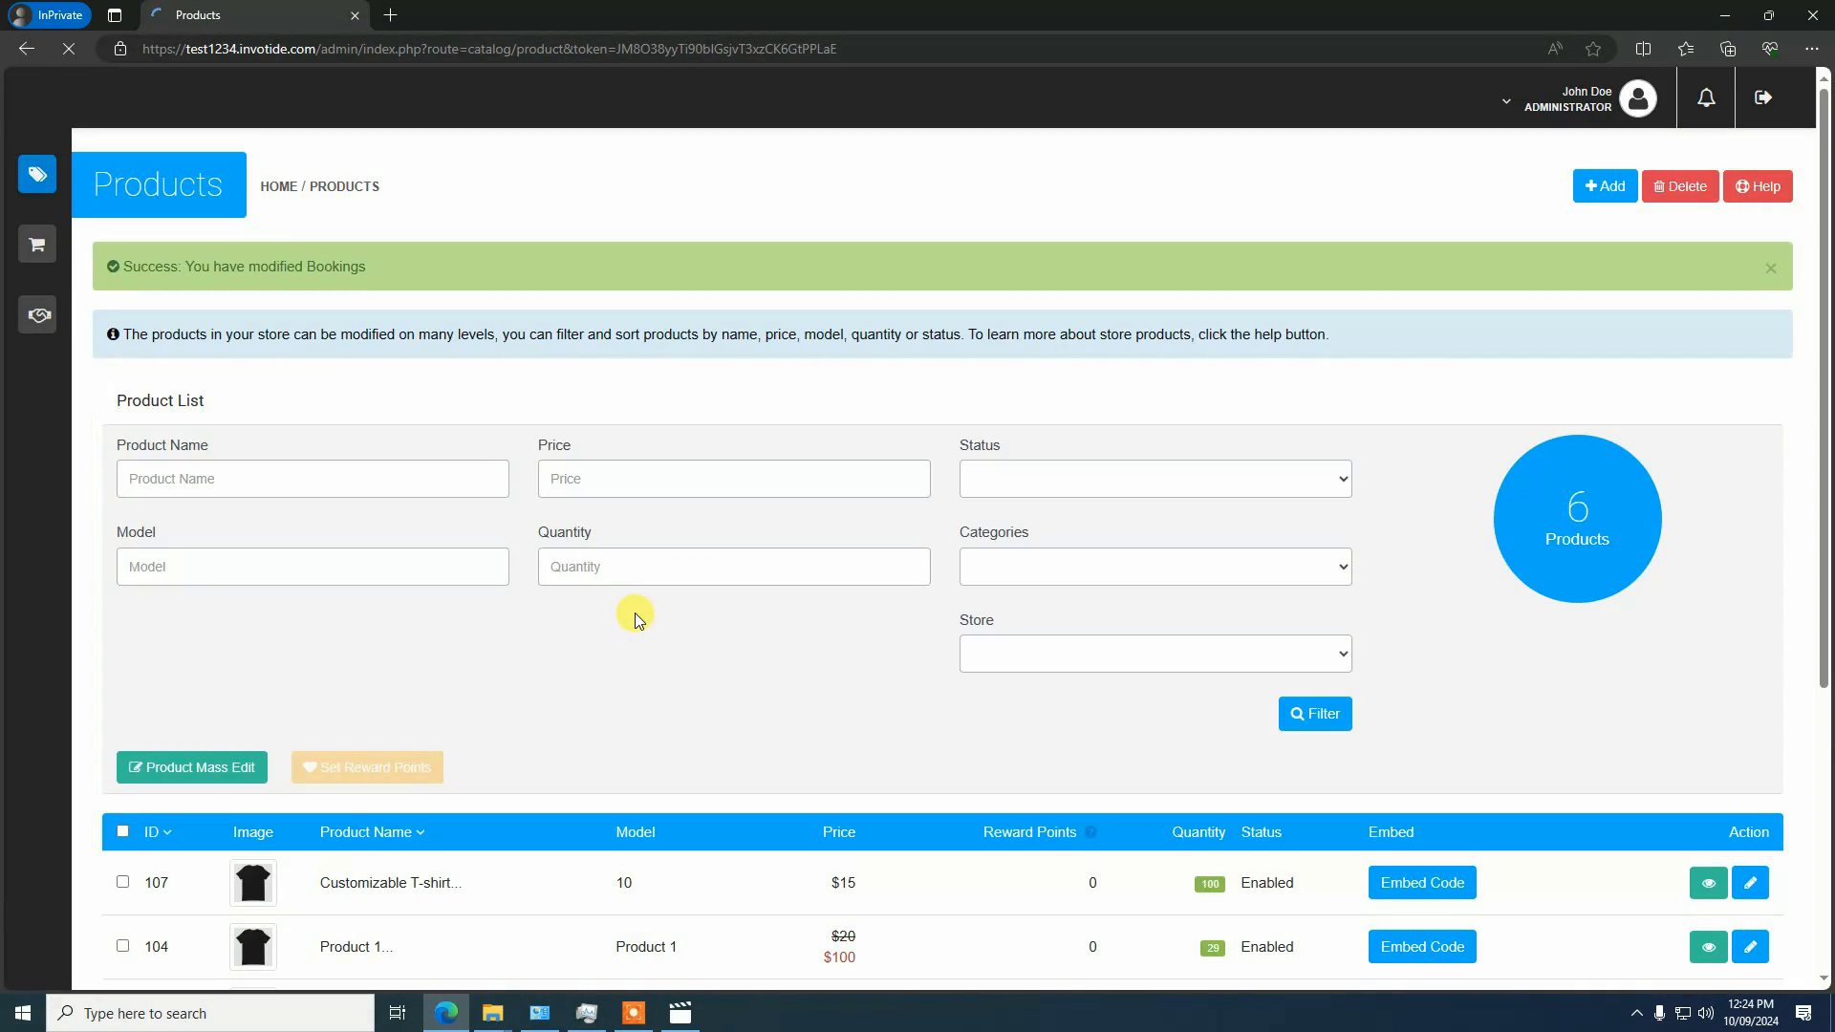
pyautogui.scroll(-5, 635, 614)
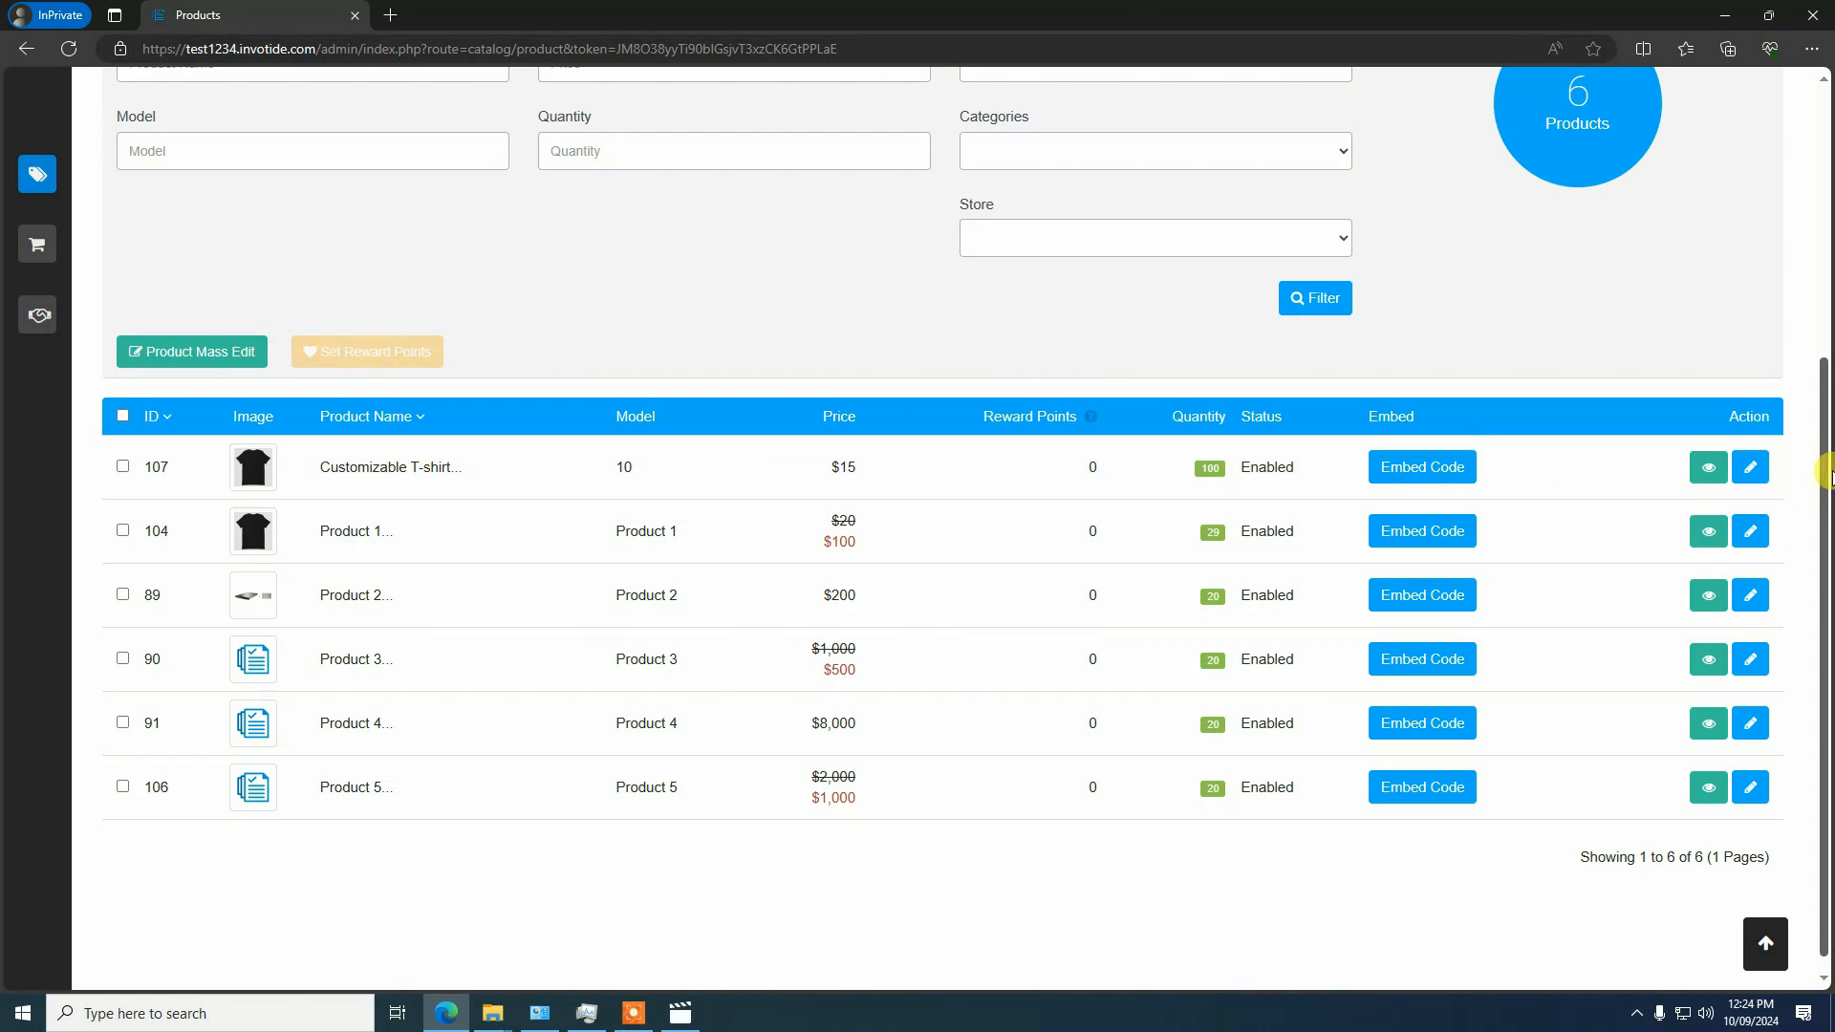
pyautogui.click(1750, 466)
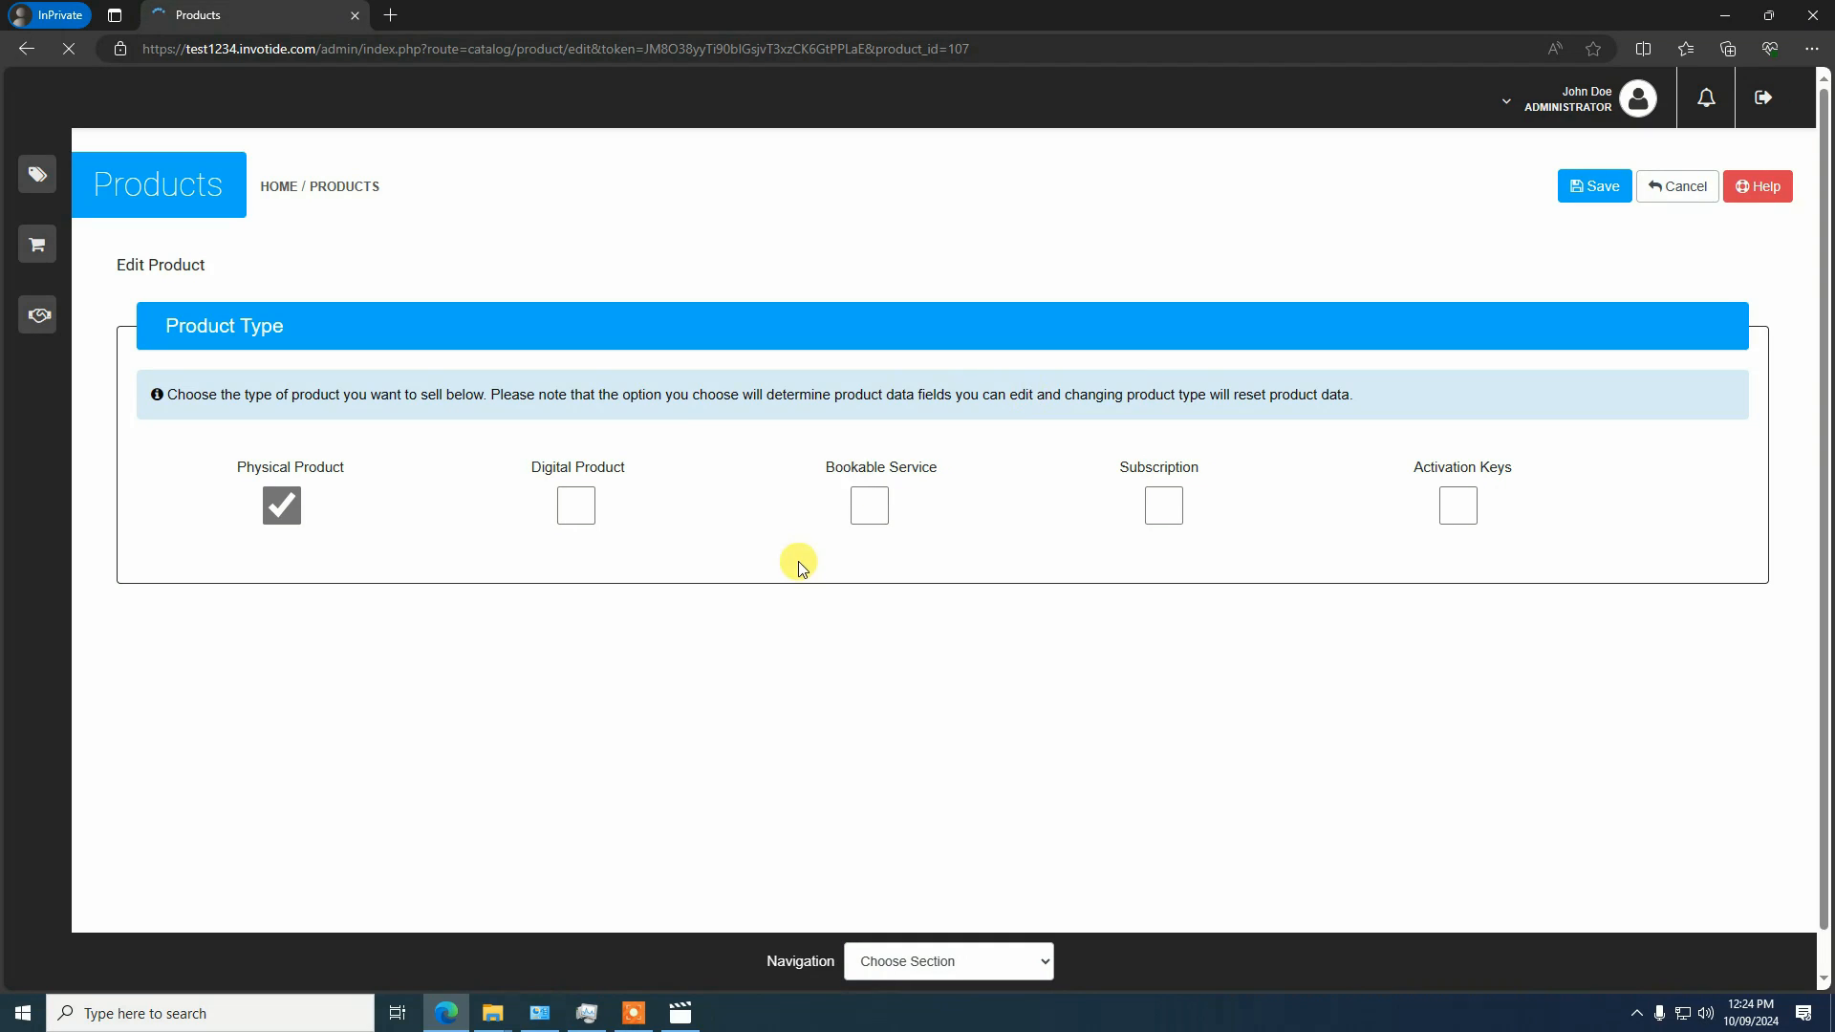
# Go to the Product Designer section of the Customizable T-shirt and show its settings
pyautogui.scroll(-10, 618, 424)
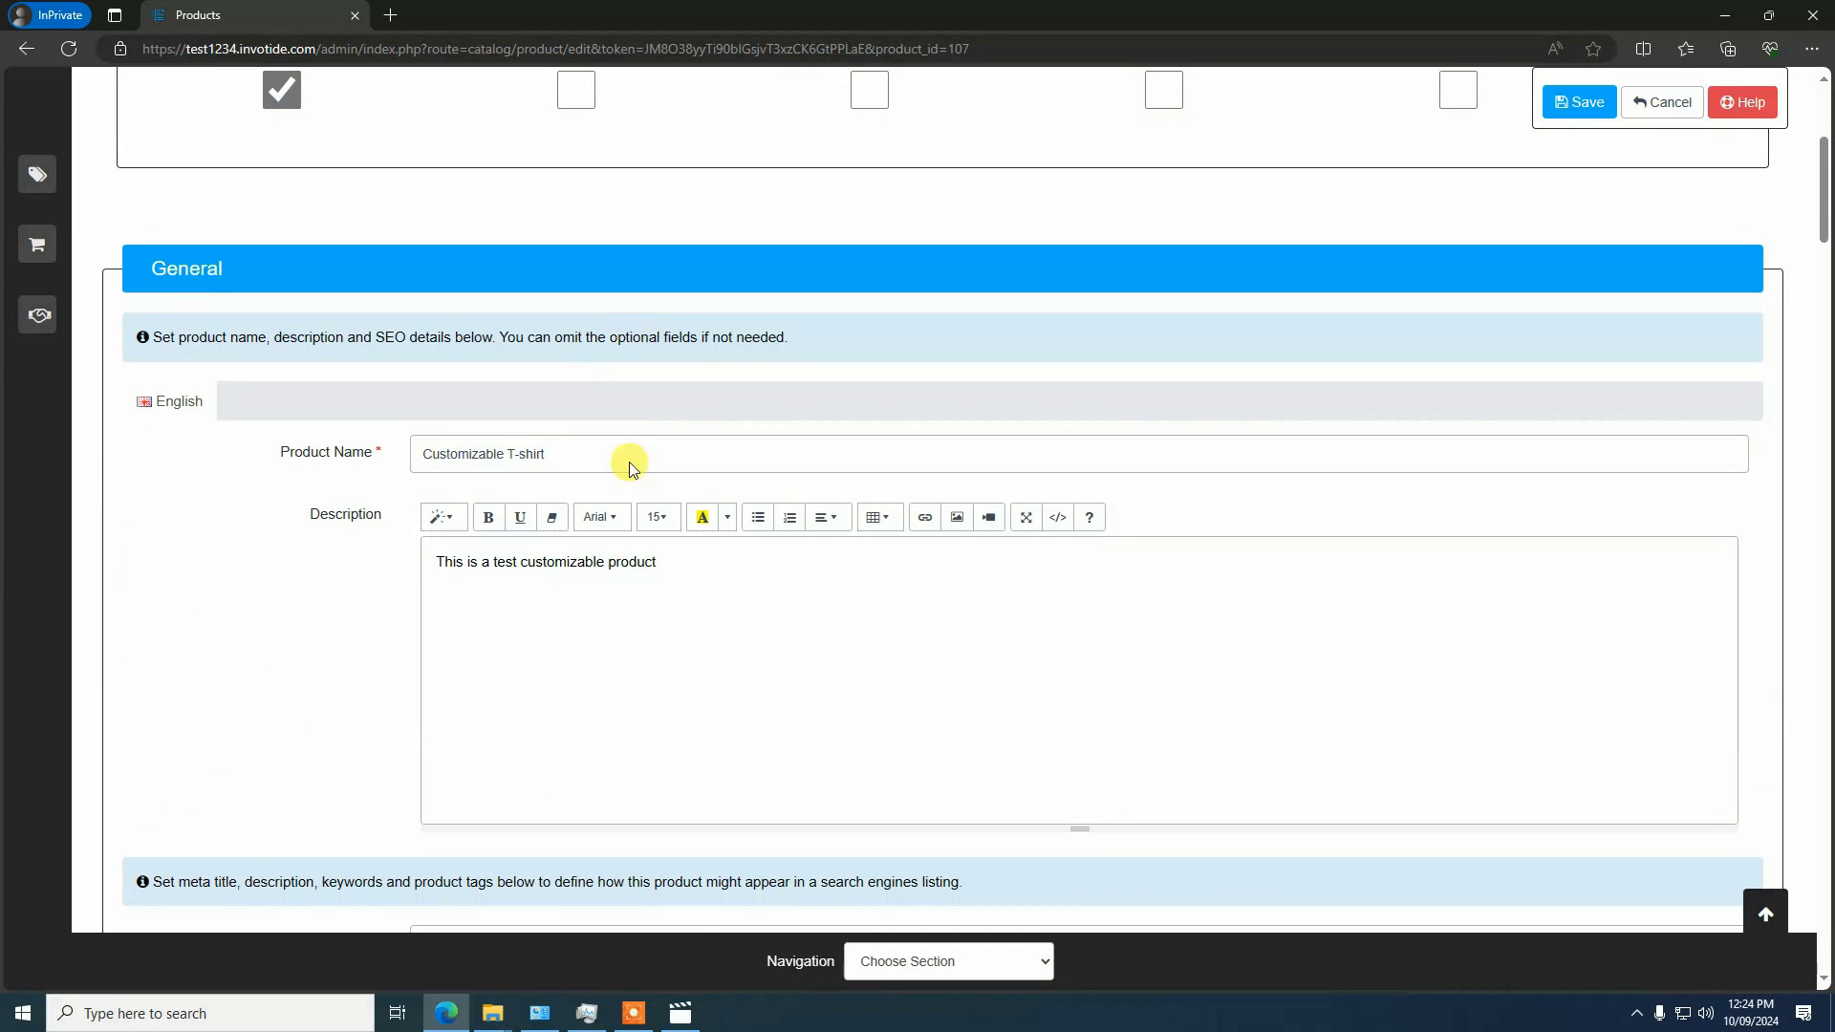
pyautogui.scroll(-10, 516, 411)
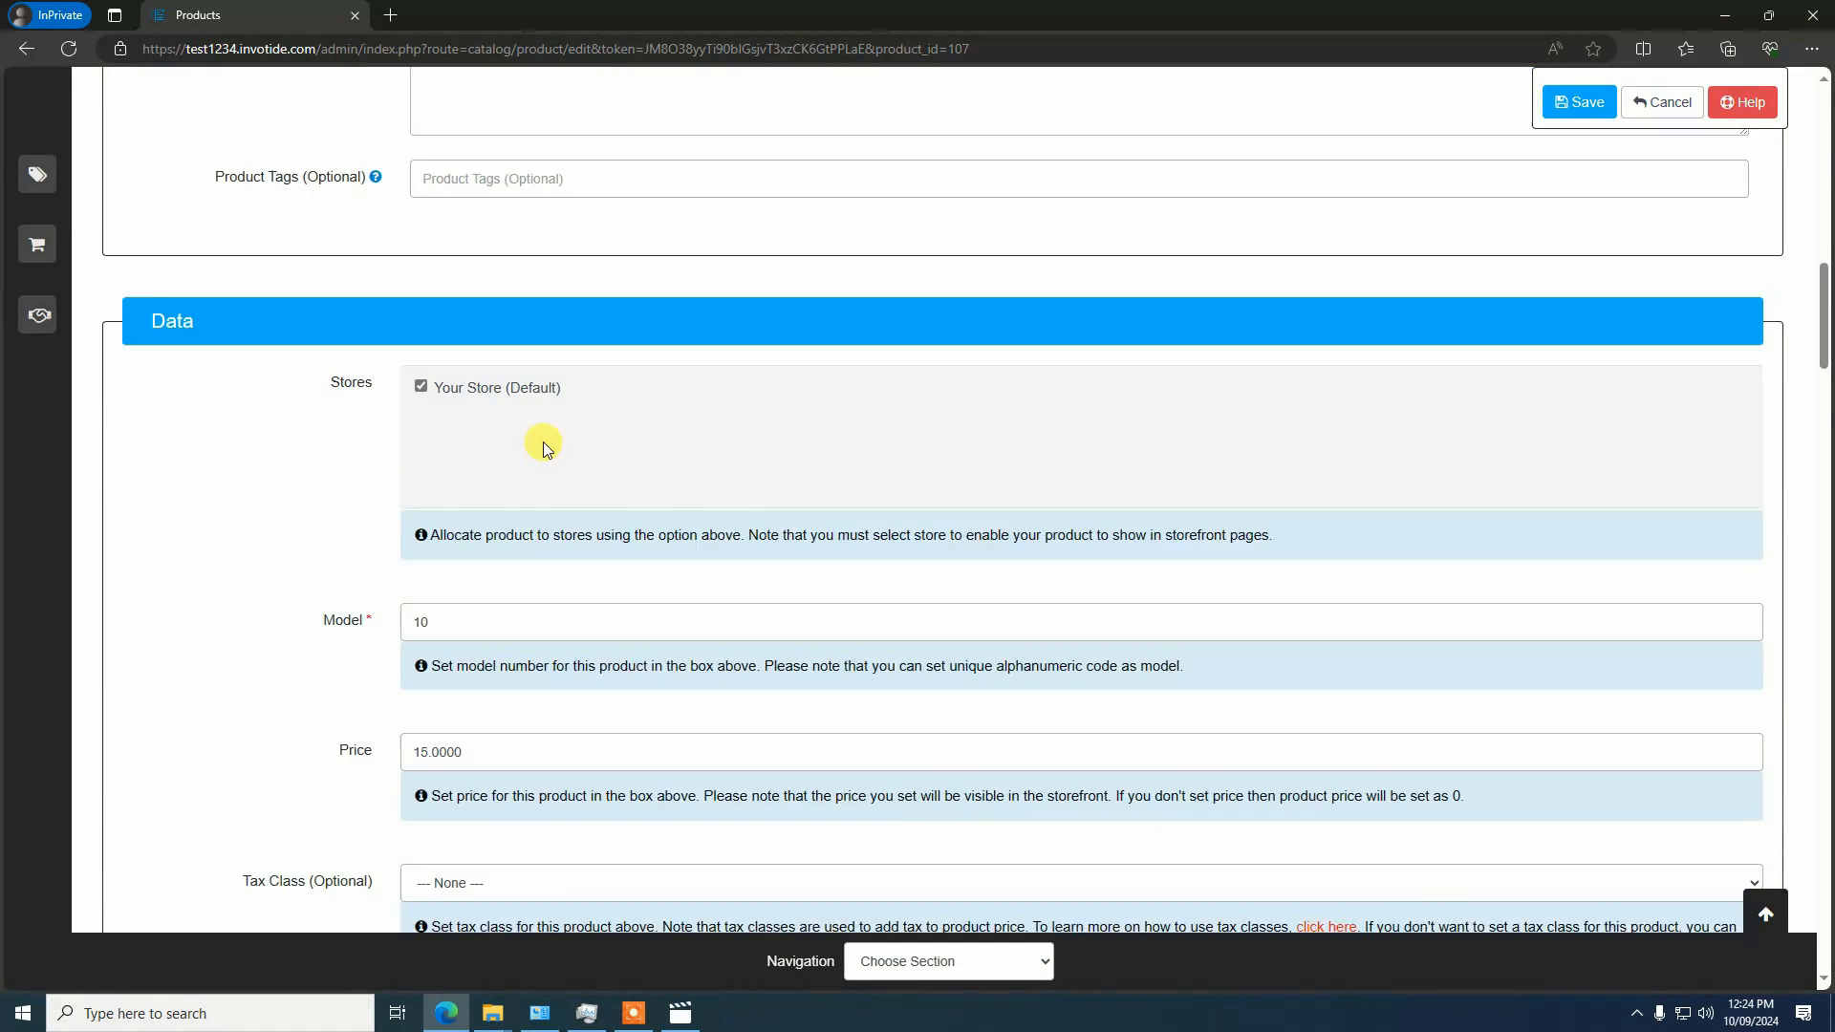
pyautogui.scroll(-10, 538, 620)
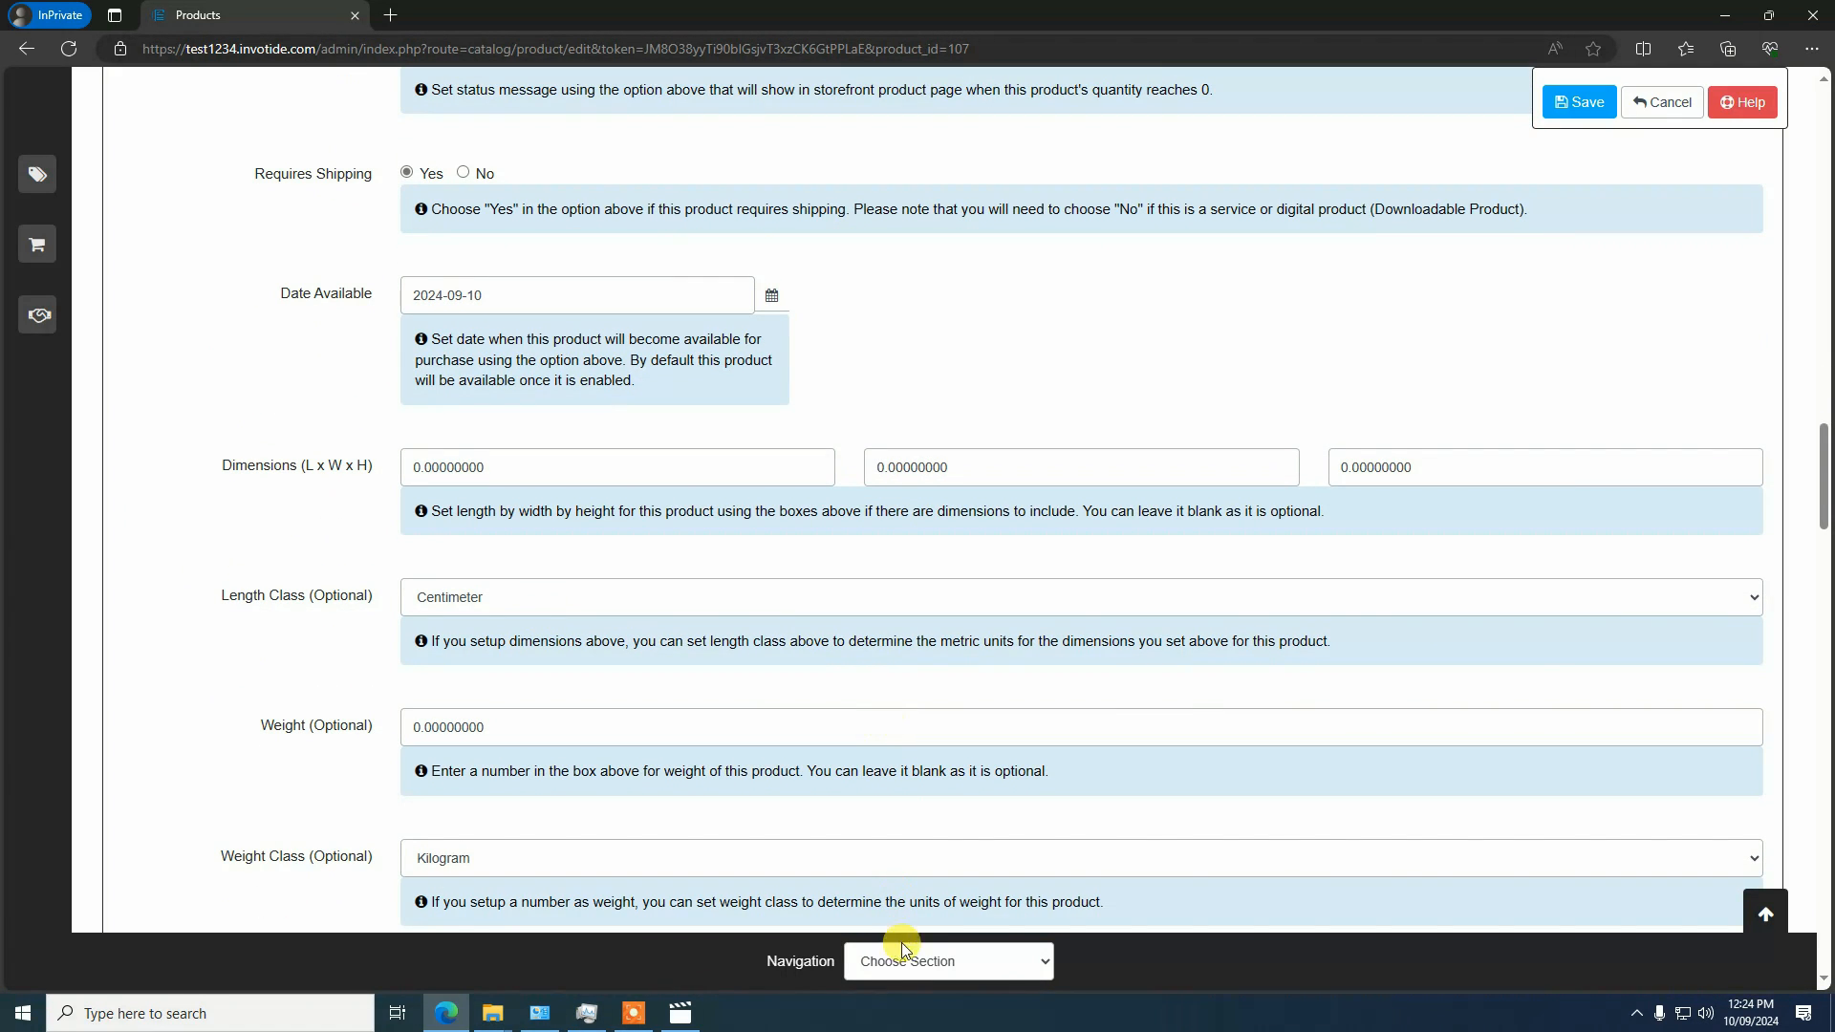
pyautogui.click(903, 956)
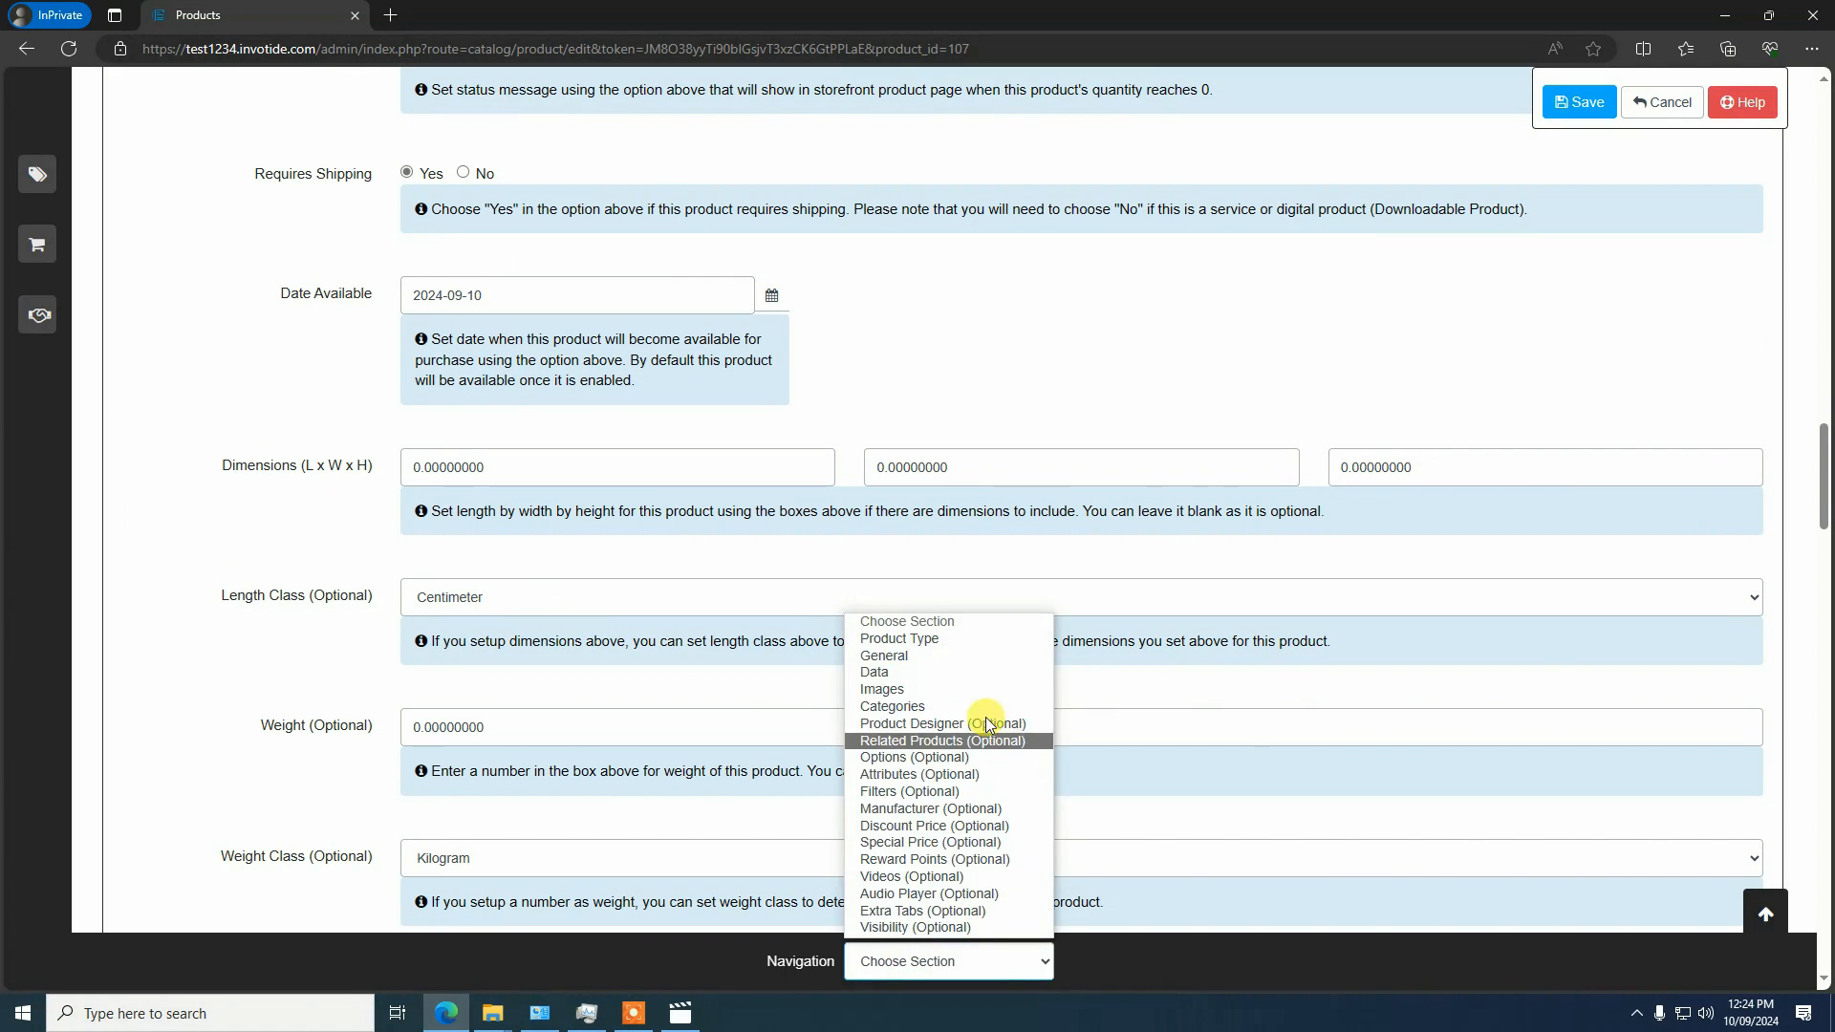
pyautogui.click(932, 725)
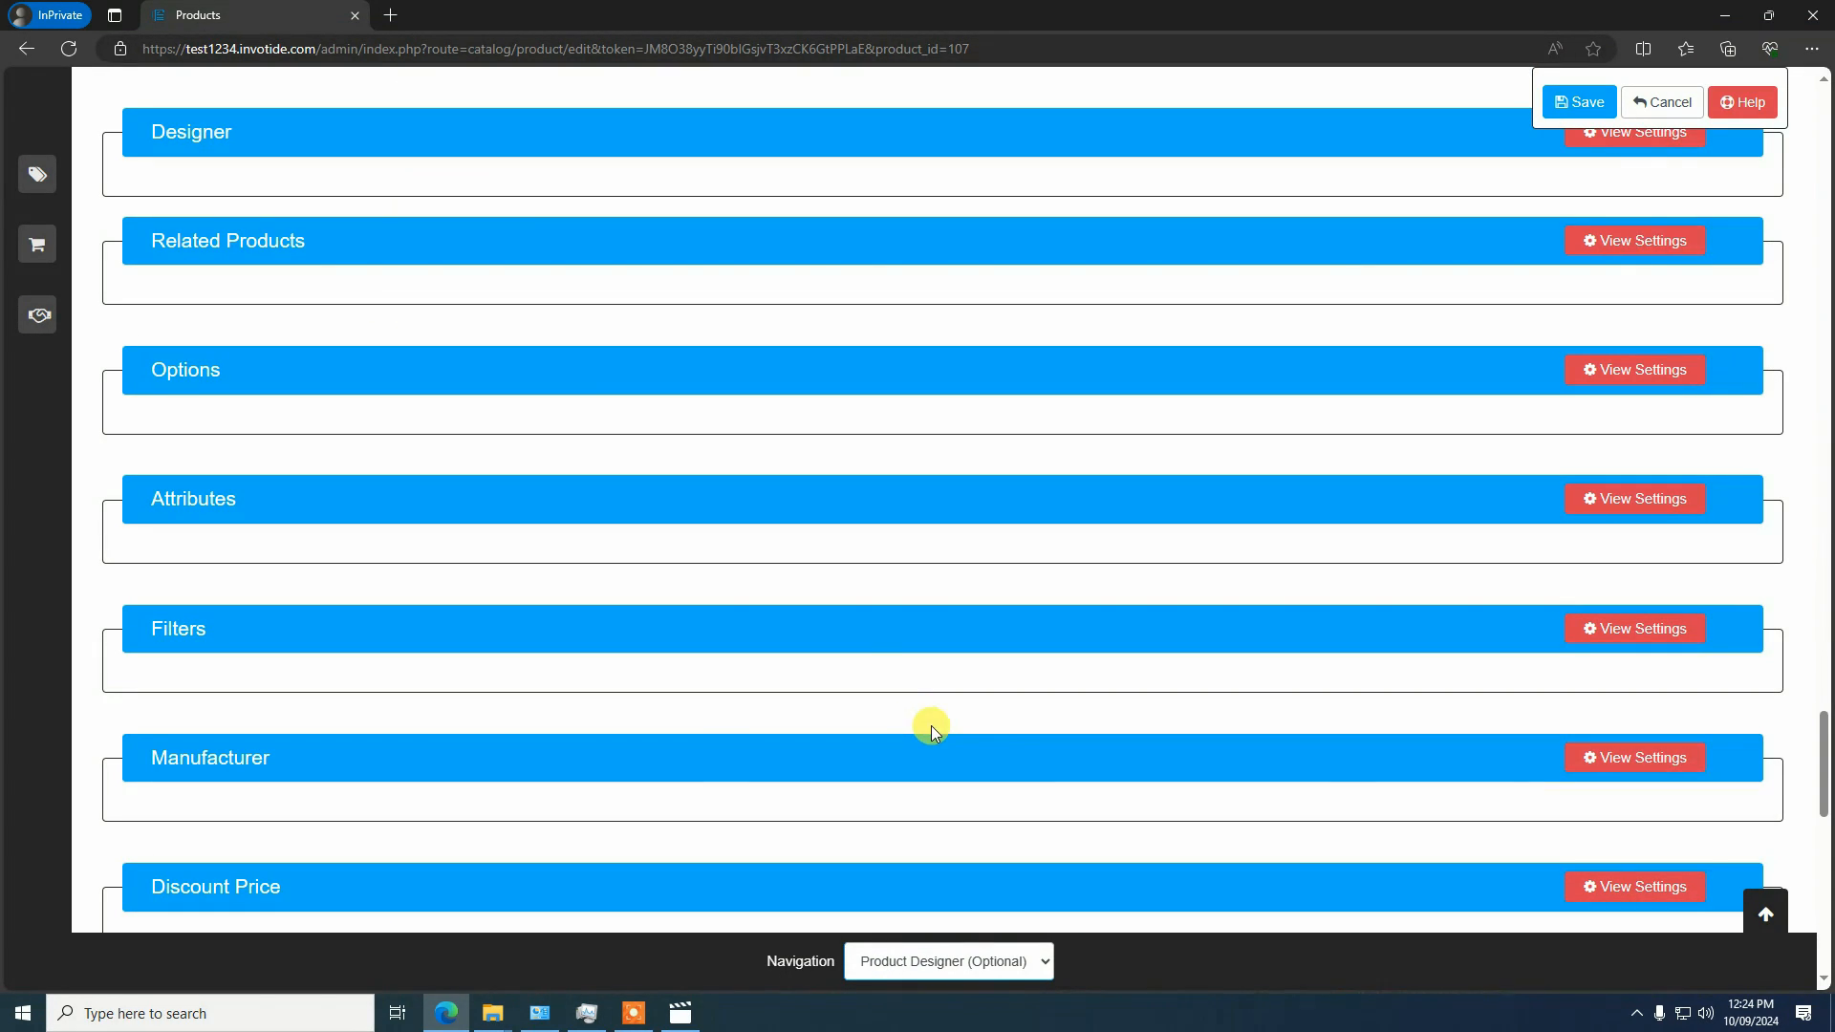
pyautogui.click(1663, 134)
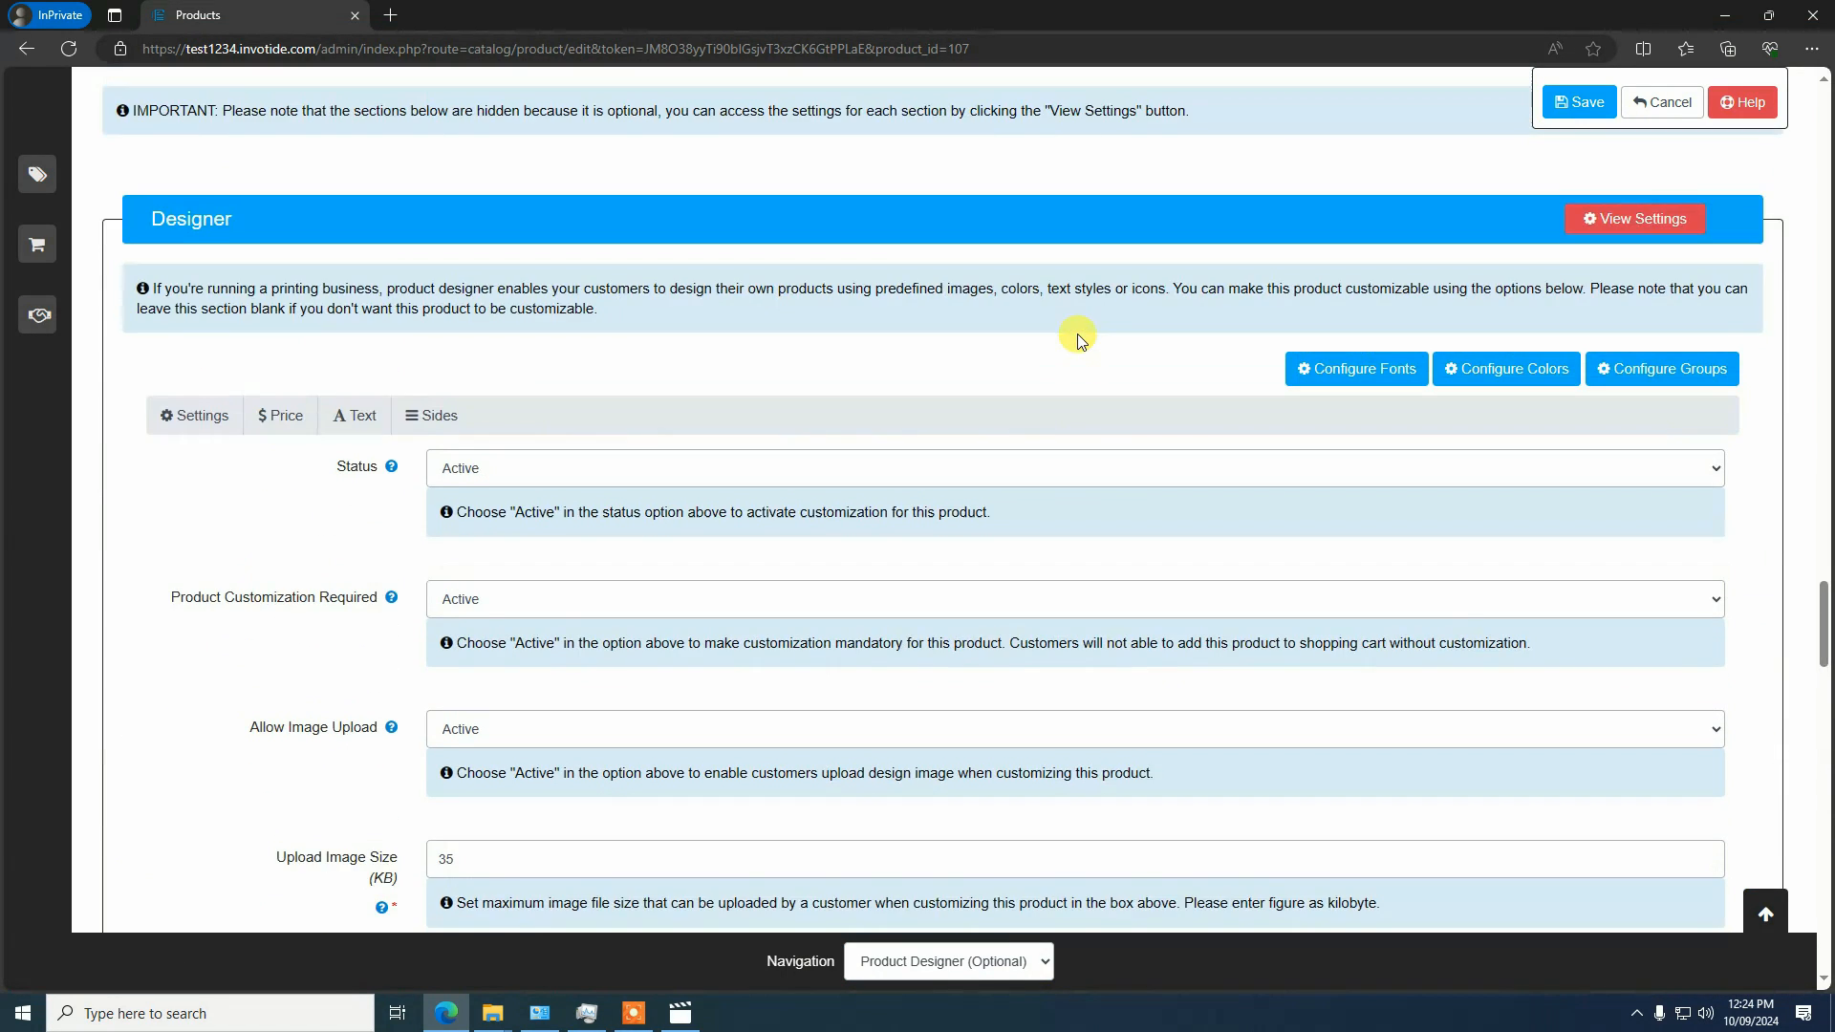
# Examine the saved designer settings, prices, text options and Front side, along with the options for configuring fonts, colors and groups
pyautogui.scroll(-7, 494, 717)
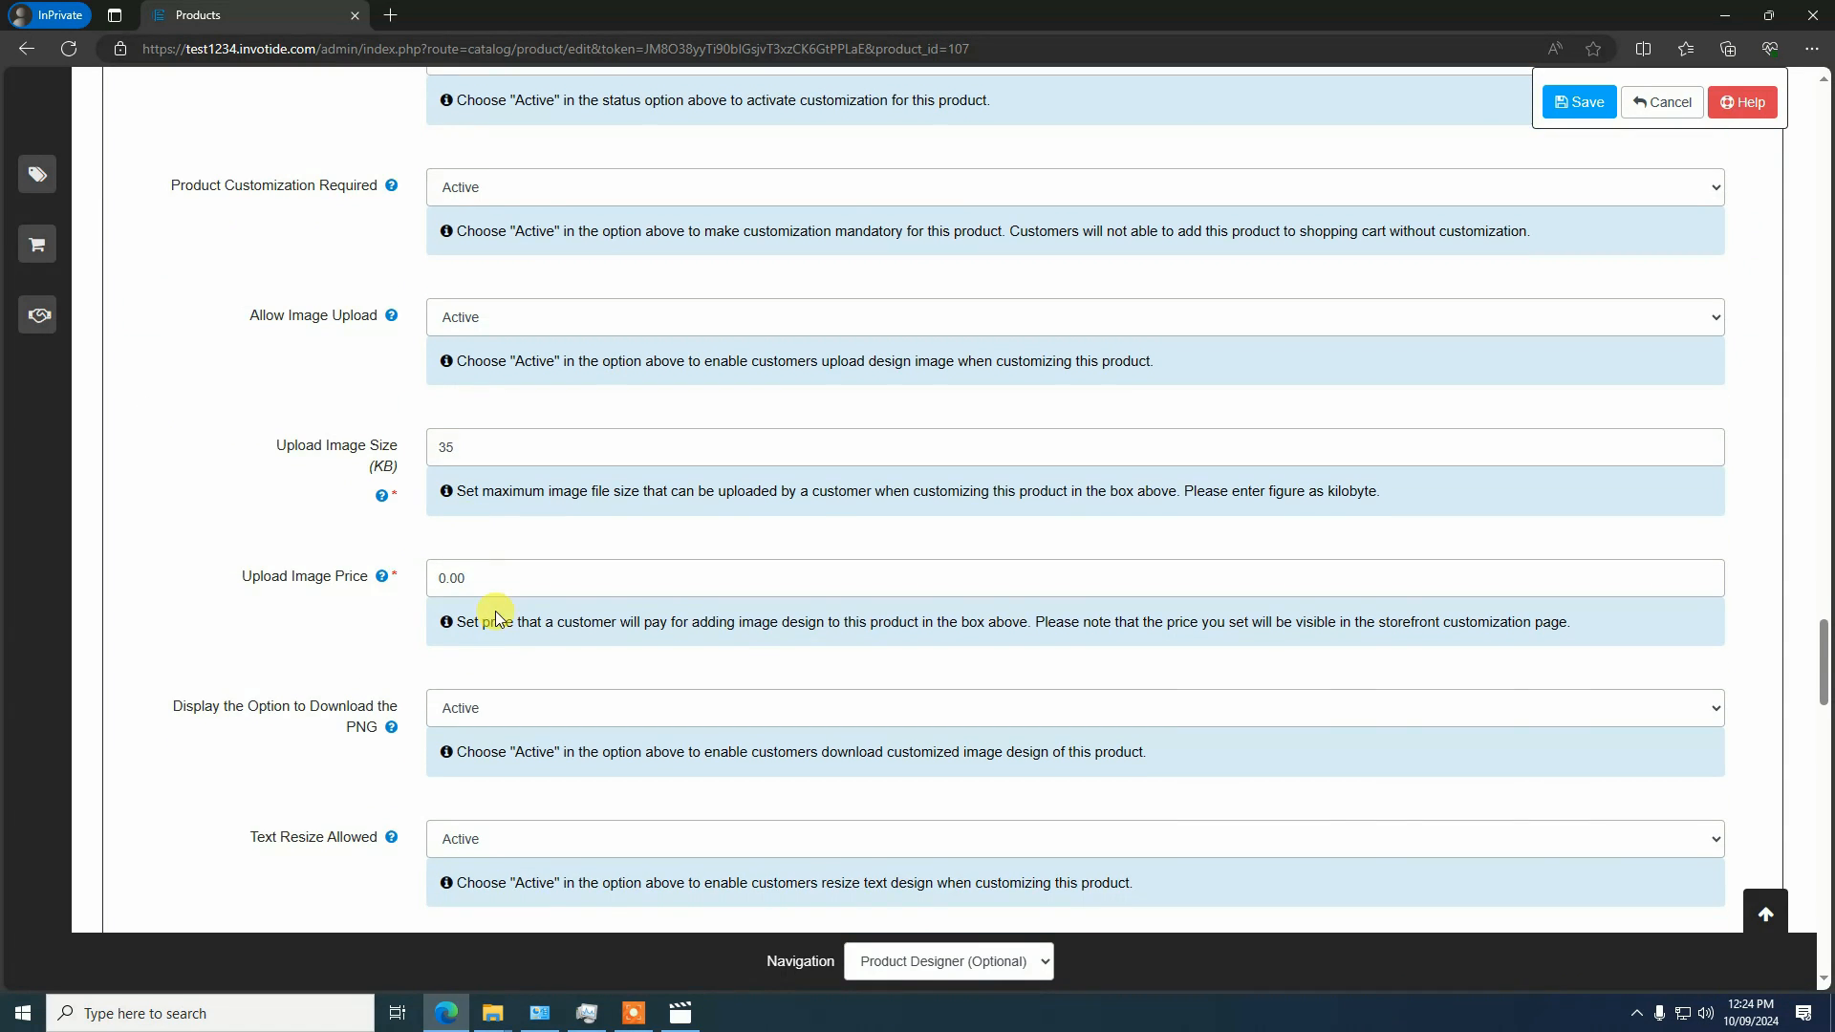
pyautogui.scroll(6, 507, 629)
pyautogui.scroll(-3, 506, 627)
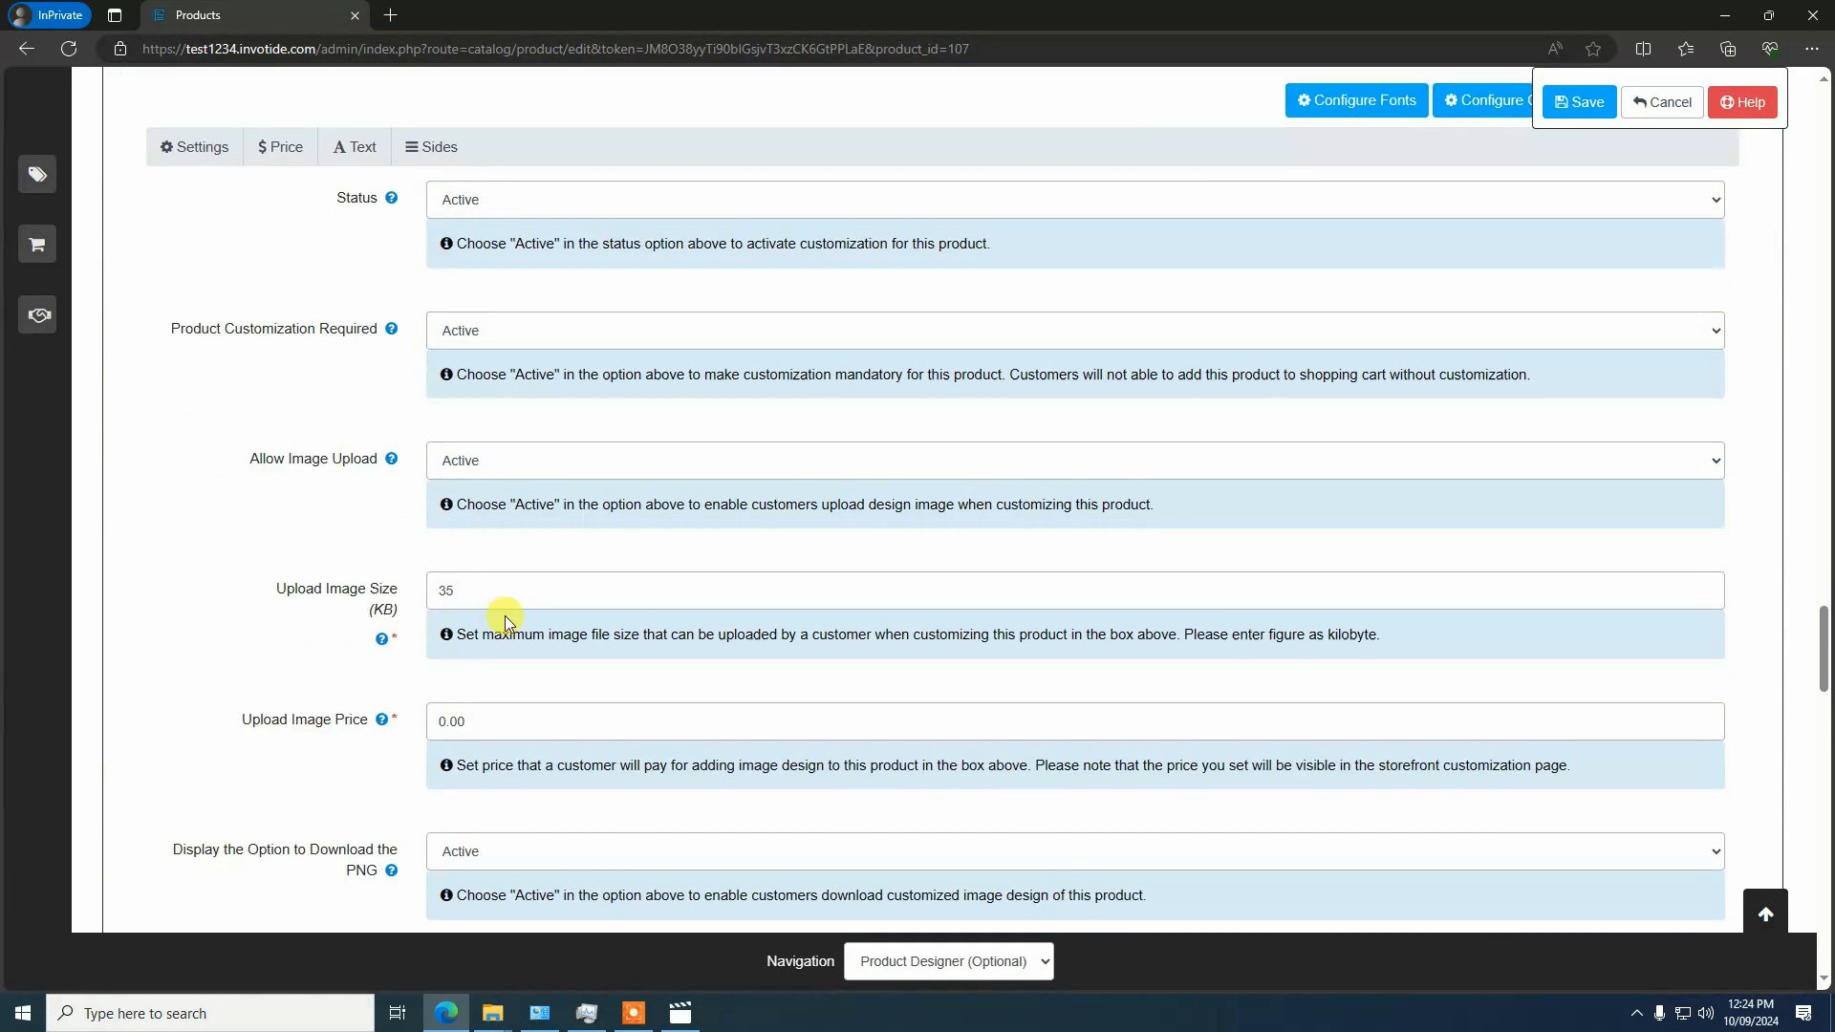
pyautogui.scroll(1, 505, 620)
pyautogui.click(285, 306)
pyautogui.click(350, 292)
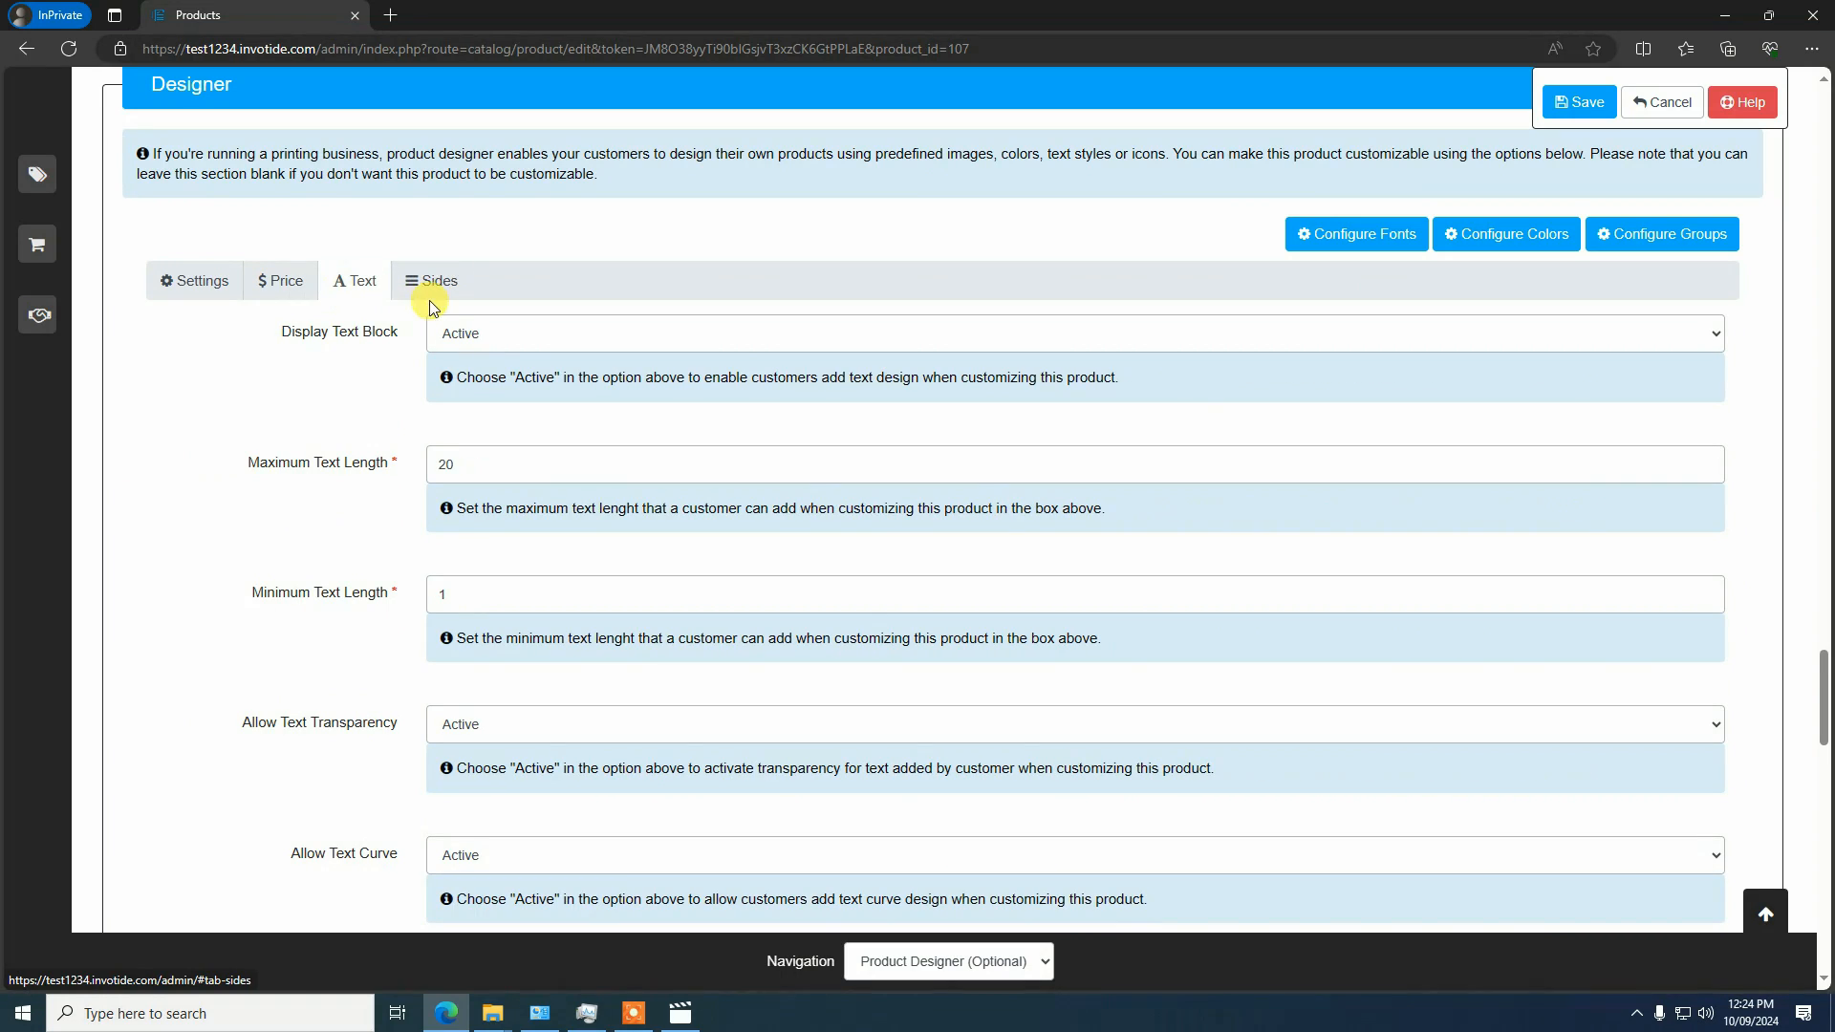
pyautogui.click(430, 283)
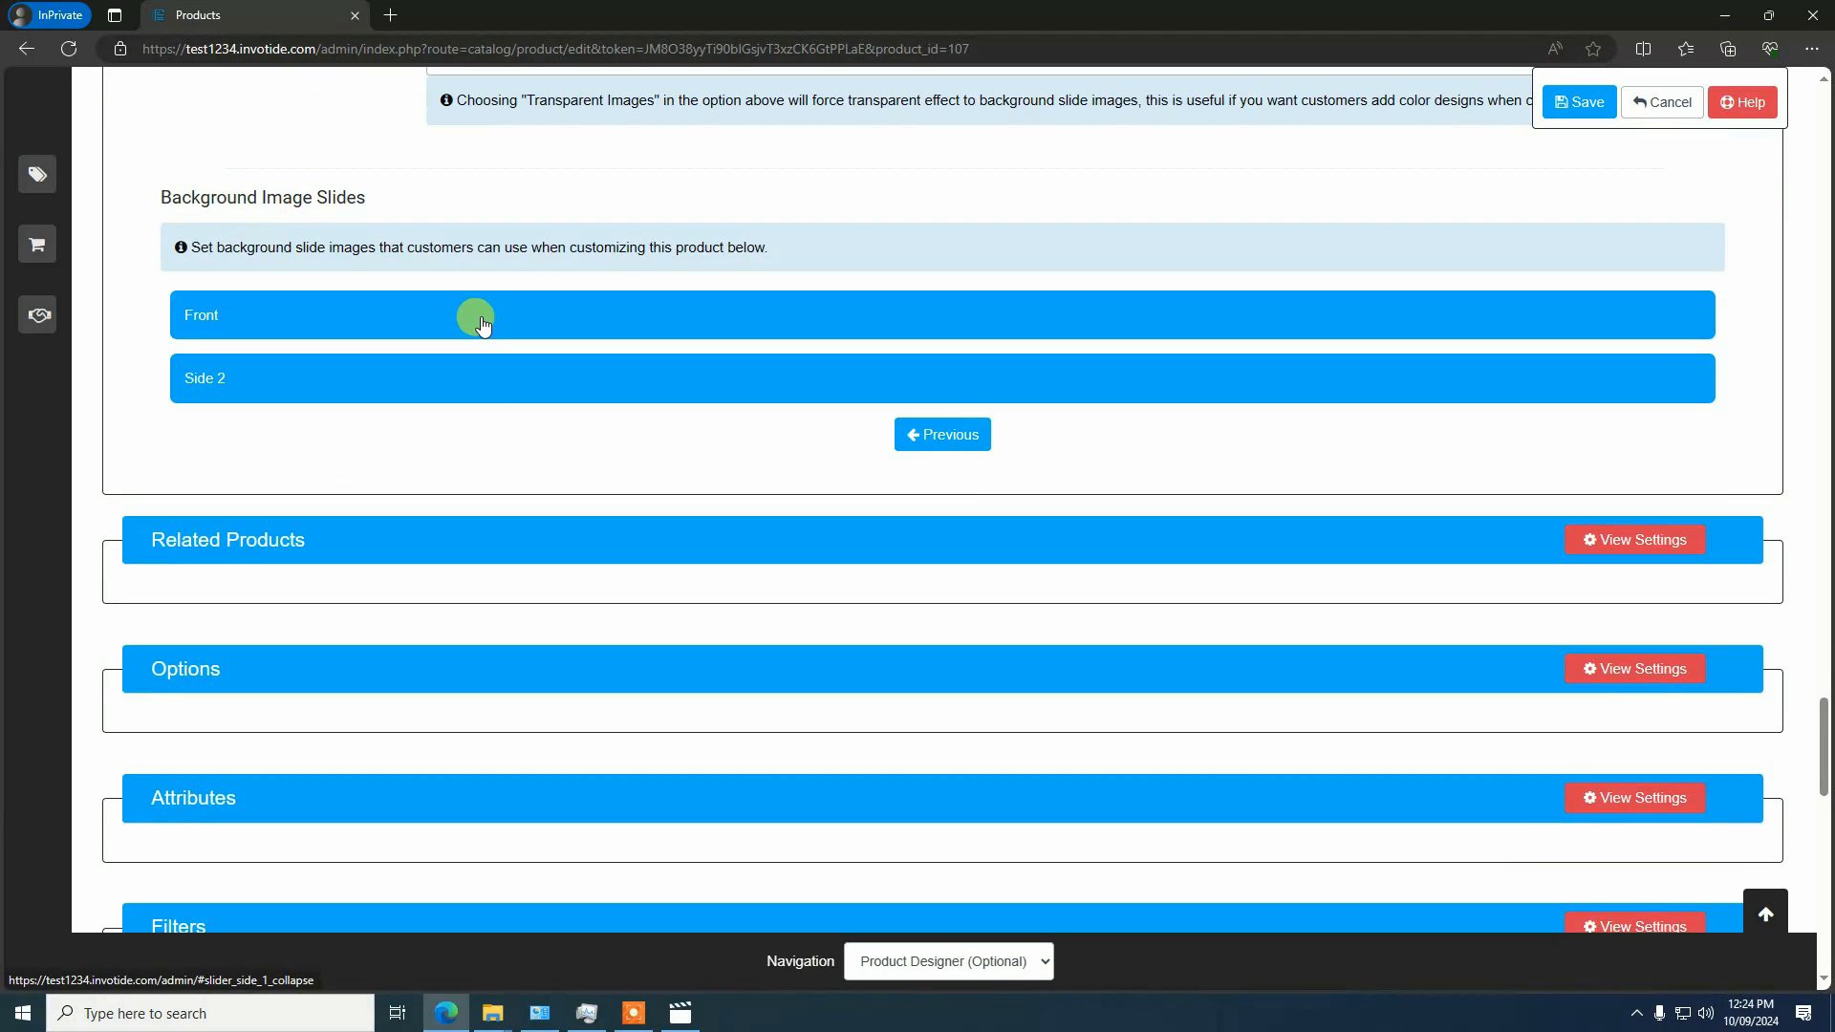
pyautogui.click(483, 326)
pyautogui.scroll(-2, 516, 381)
pyautogui.scroll(10, 493, 452)
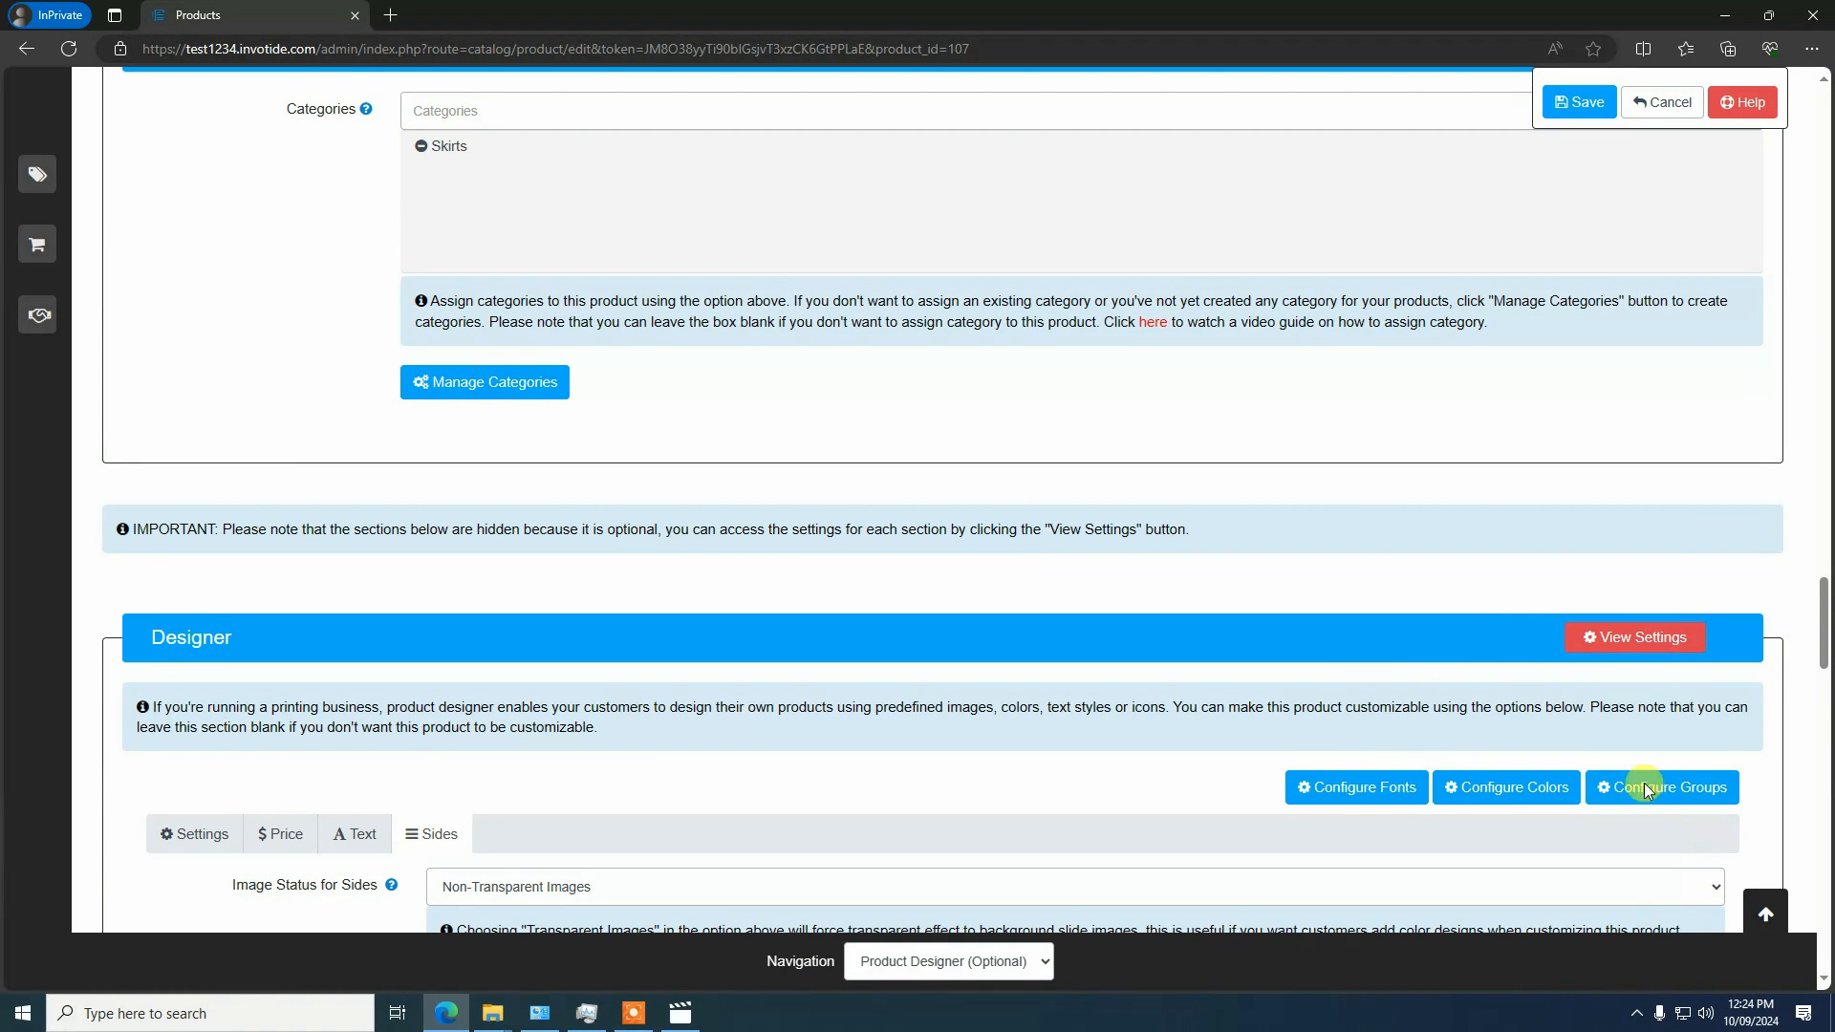
pyautogui.scroll(-3, 1644, 786)
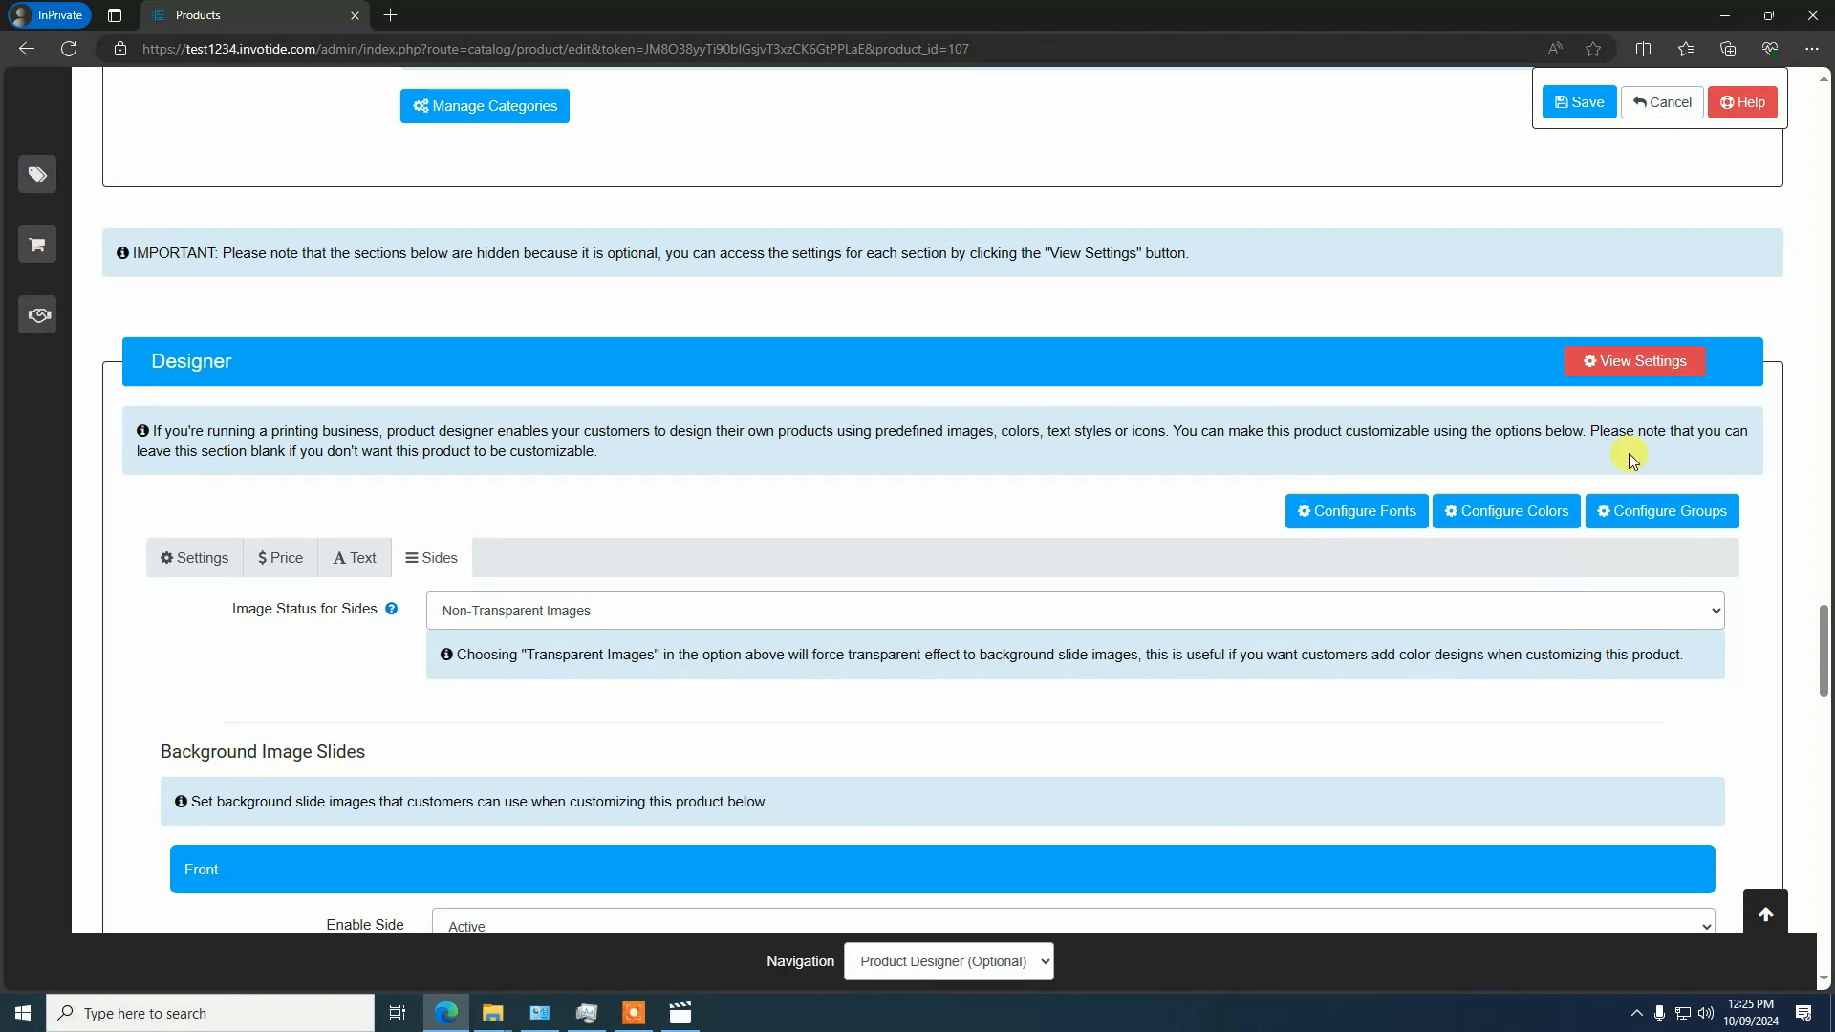
pyautogui.scroll(3, 613, 681)
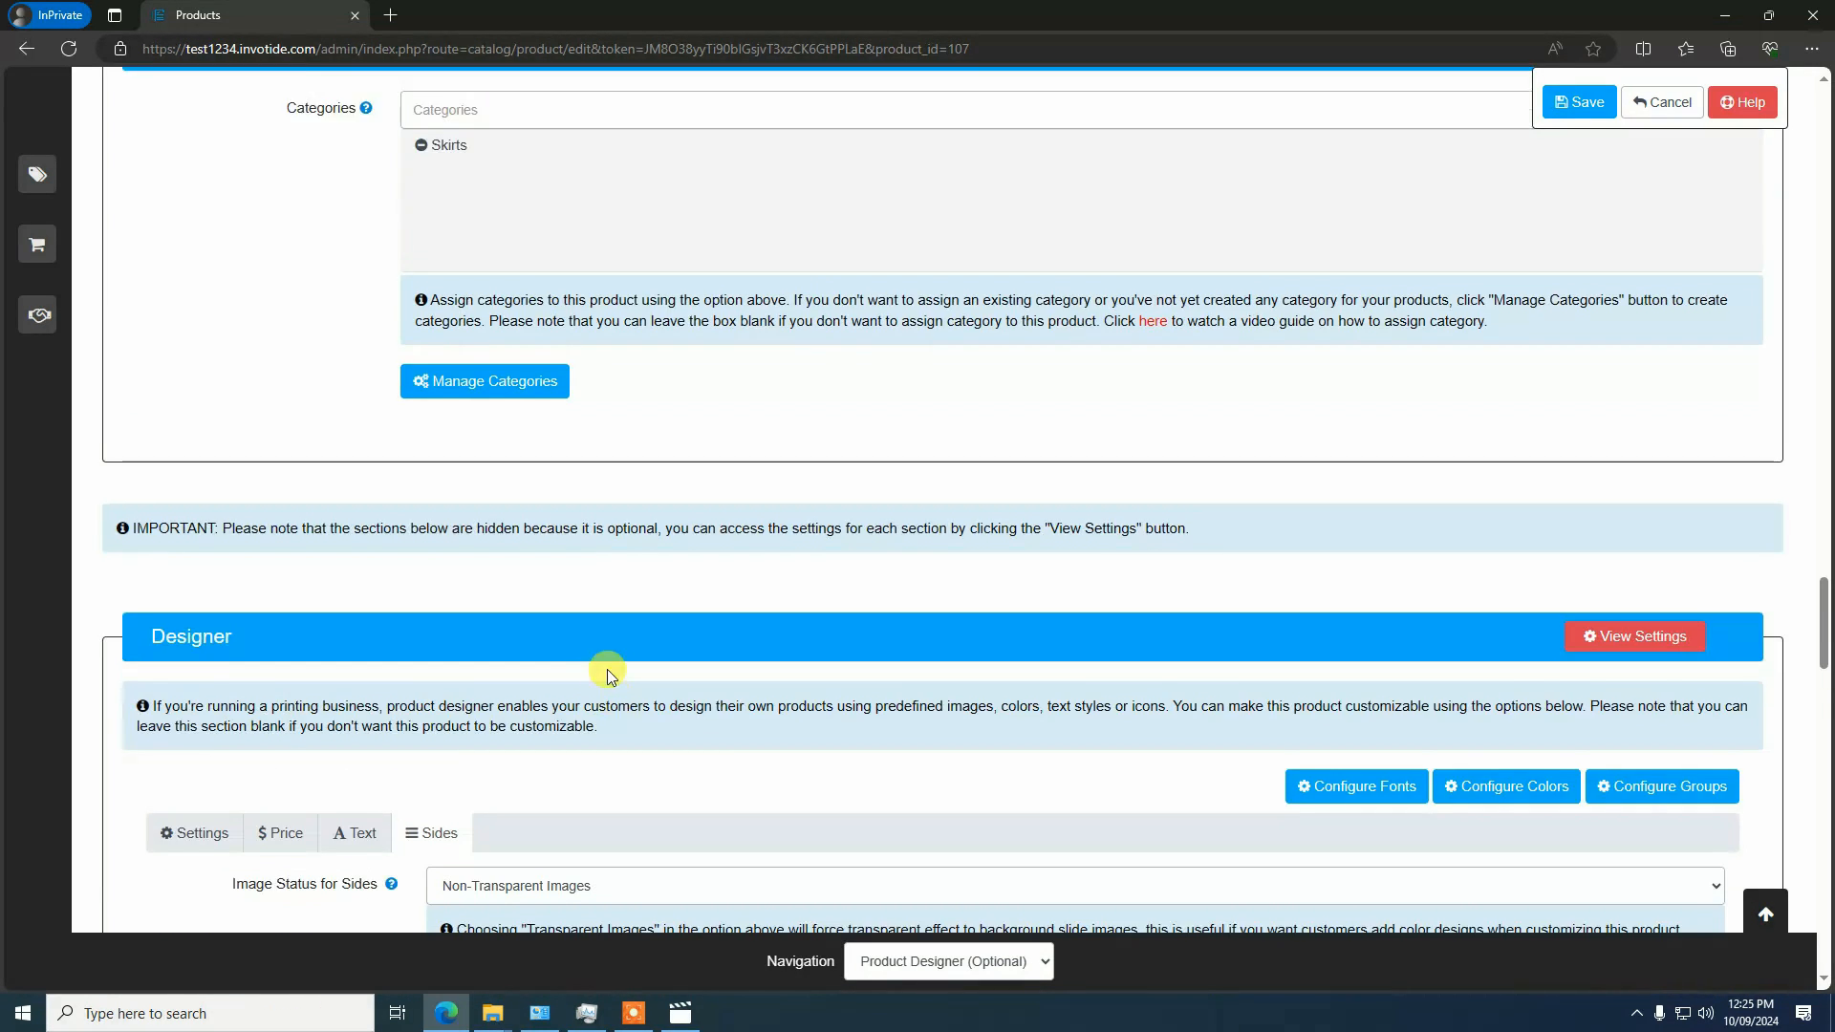
pyautogui.scroll(-4, 606, 670)
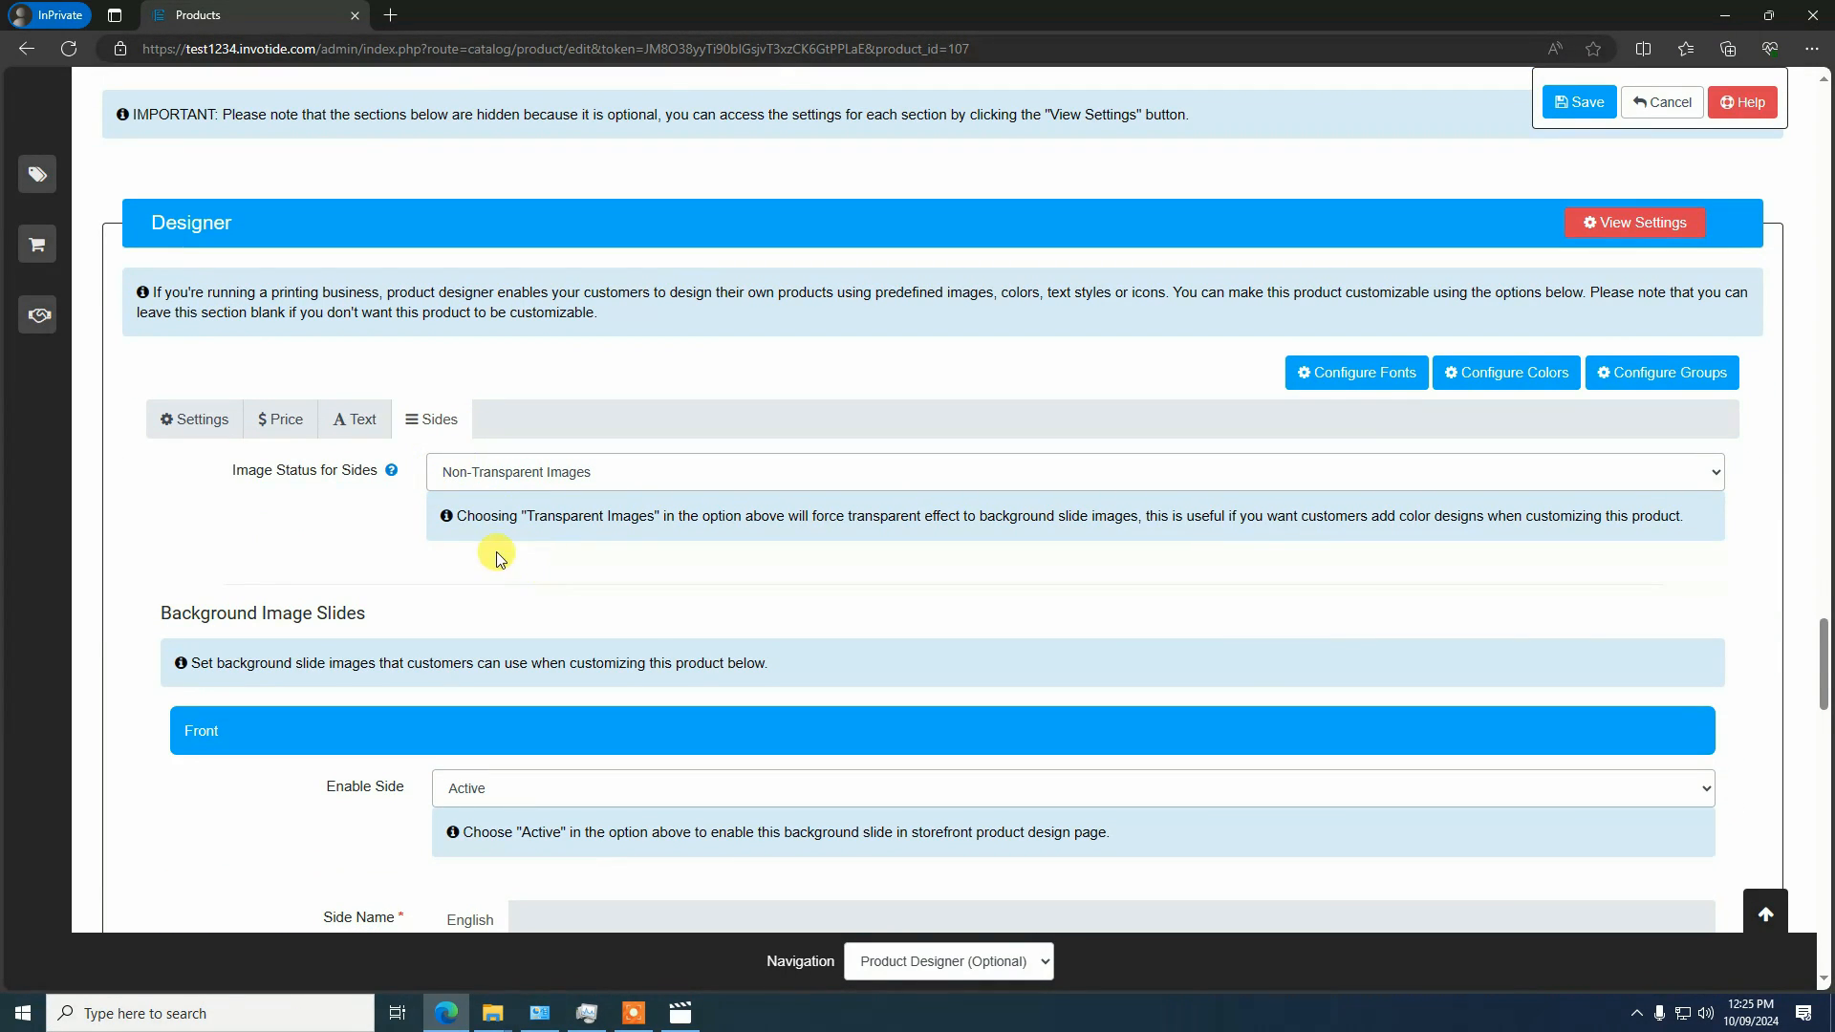
# Cancel editing the Customizable T-shirt and return to the product list
pyautogui.click(1662, 102)
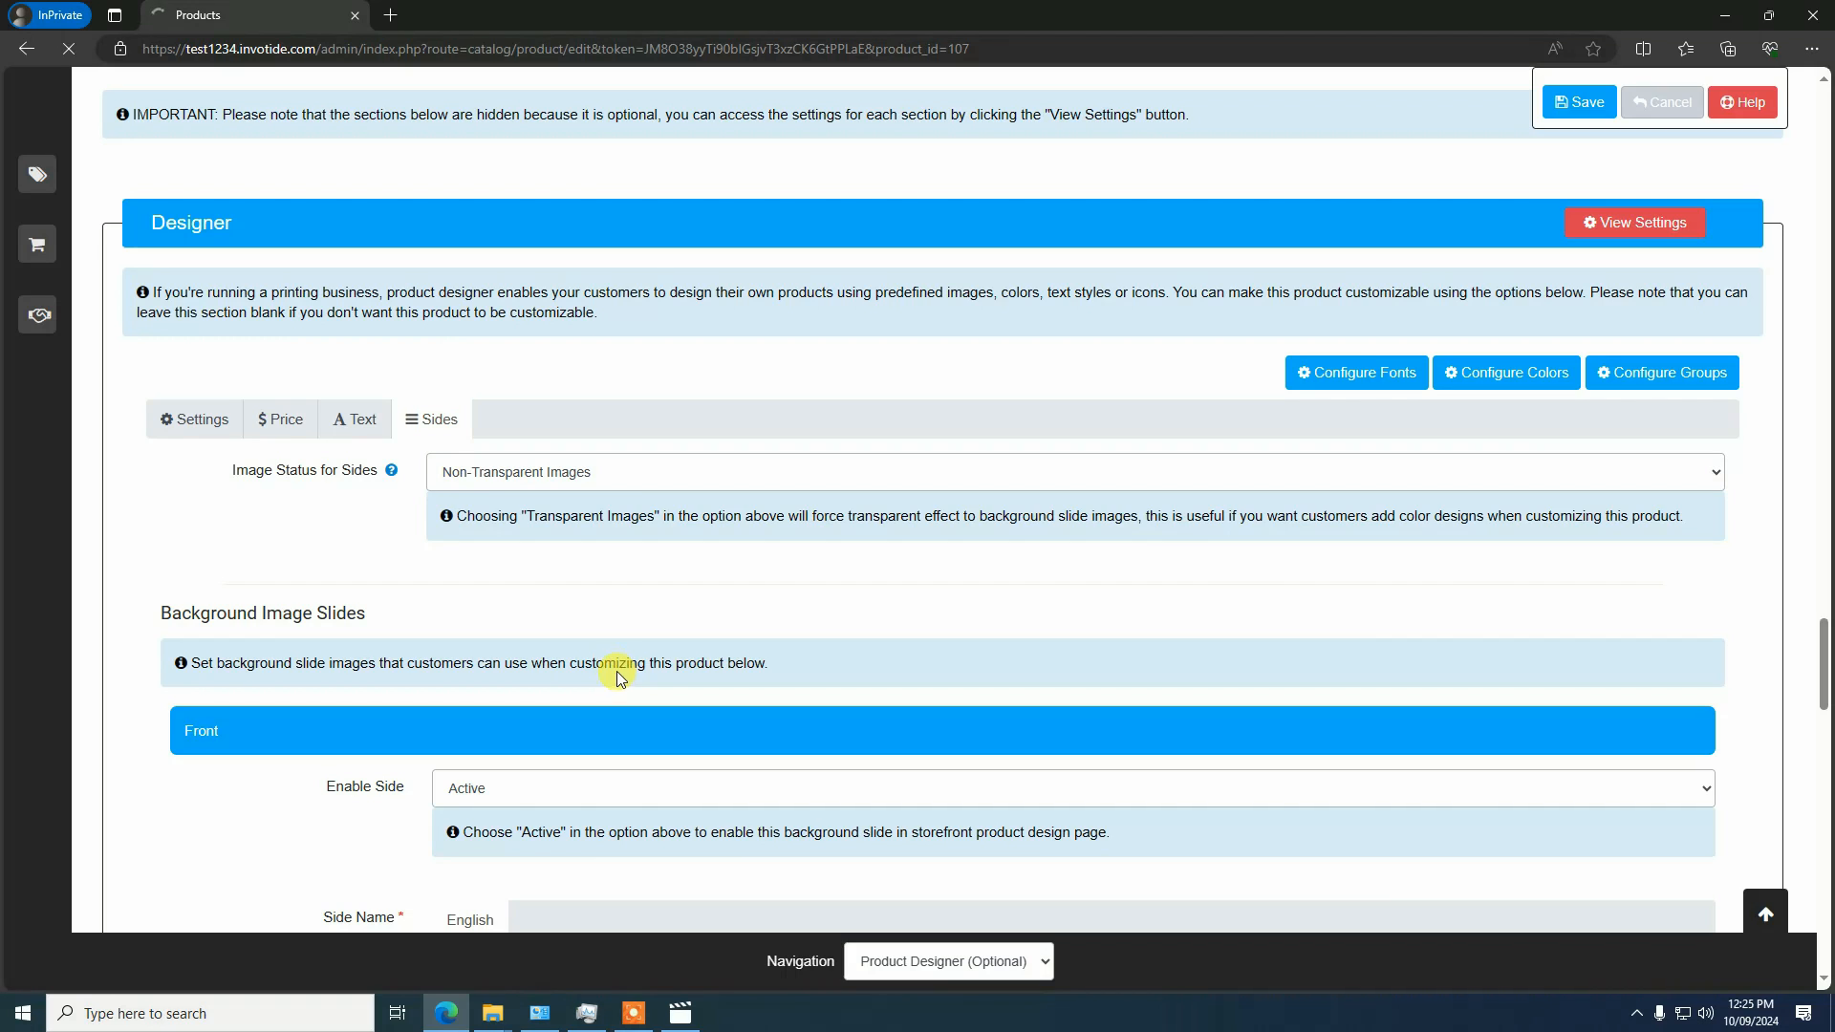
pyautogui.scroll(4, 701, 694)
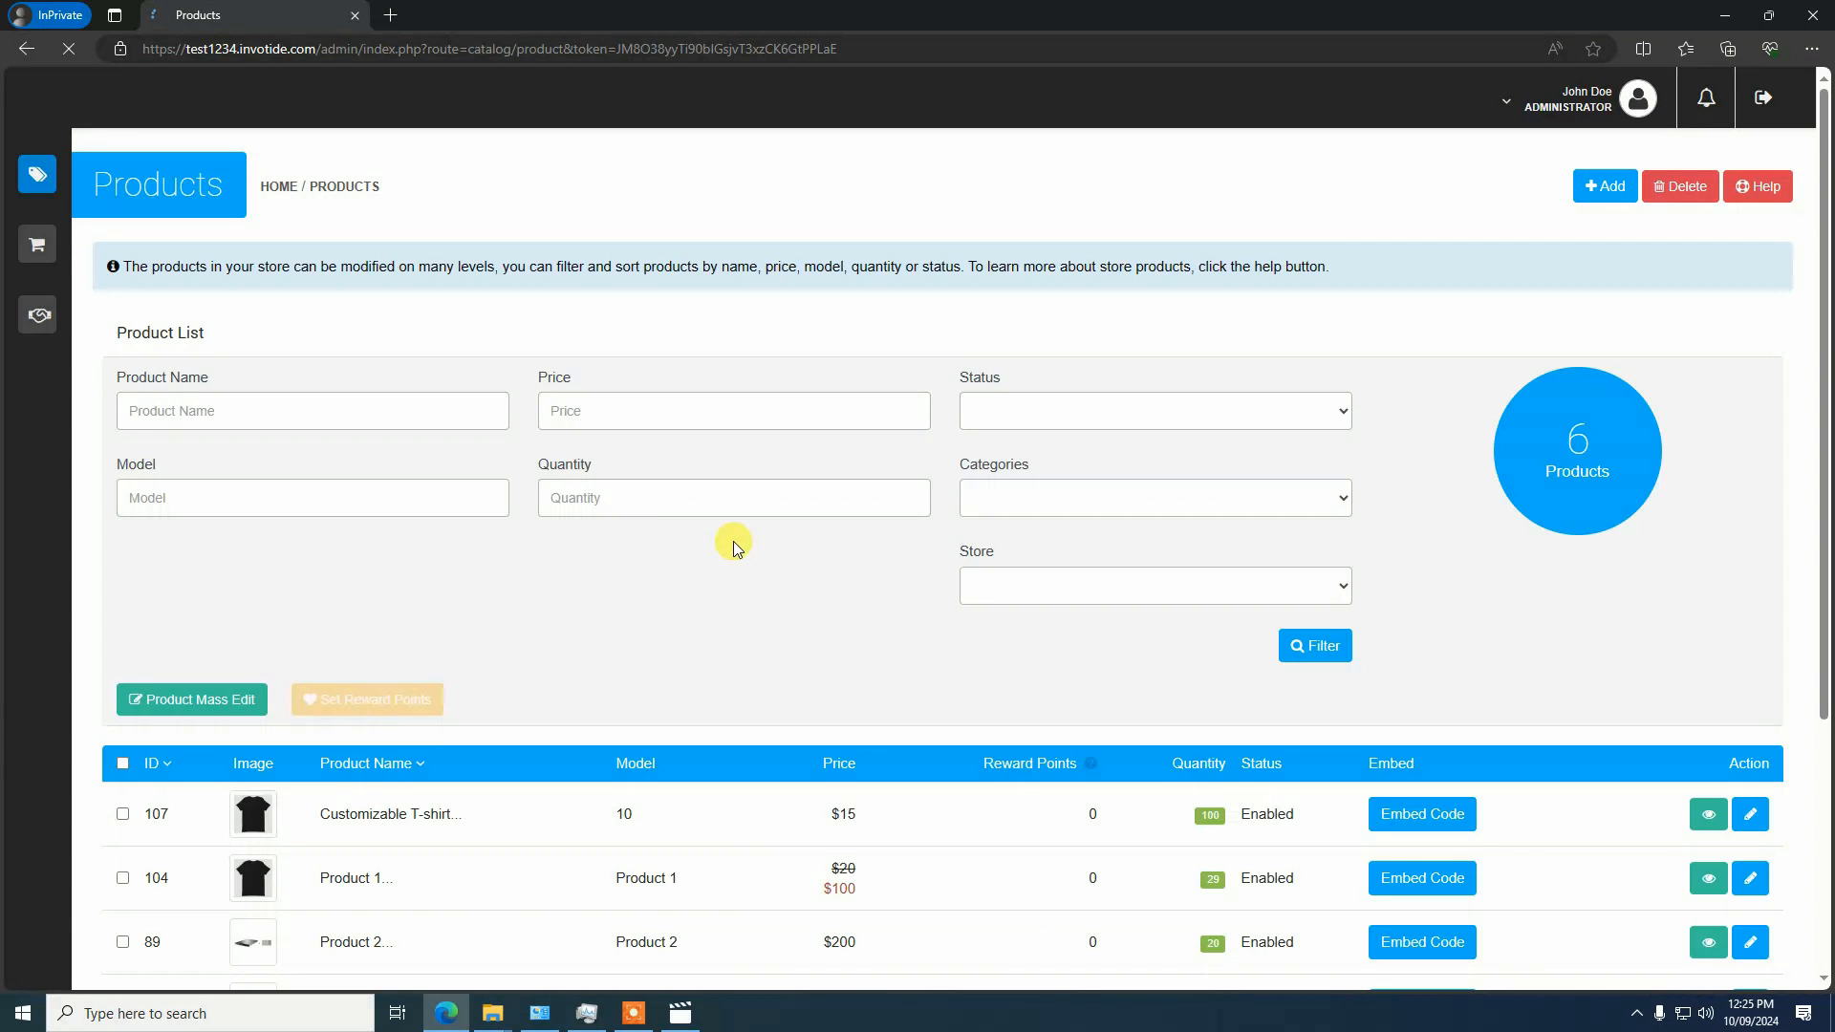
pyautogui.scroll(-1, 593, 659)
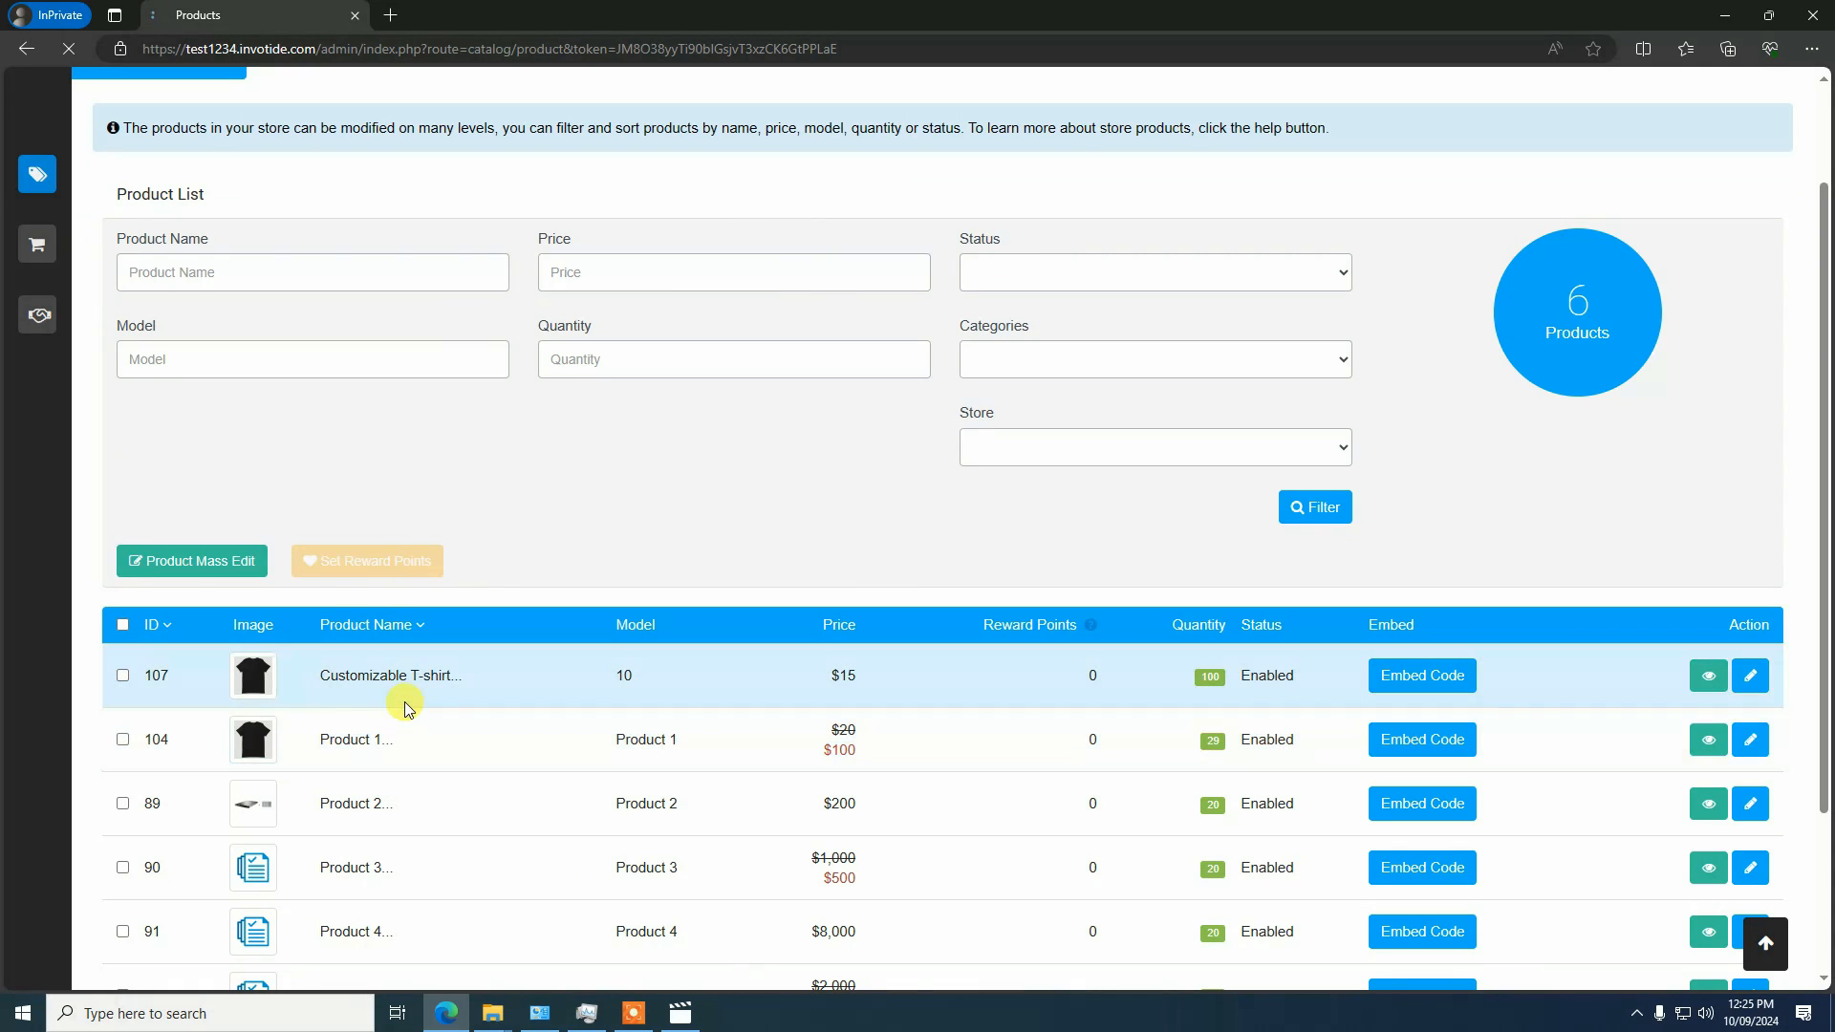
pyautogui.scroll(1, 964, 572)
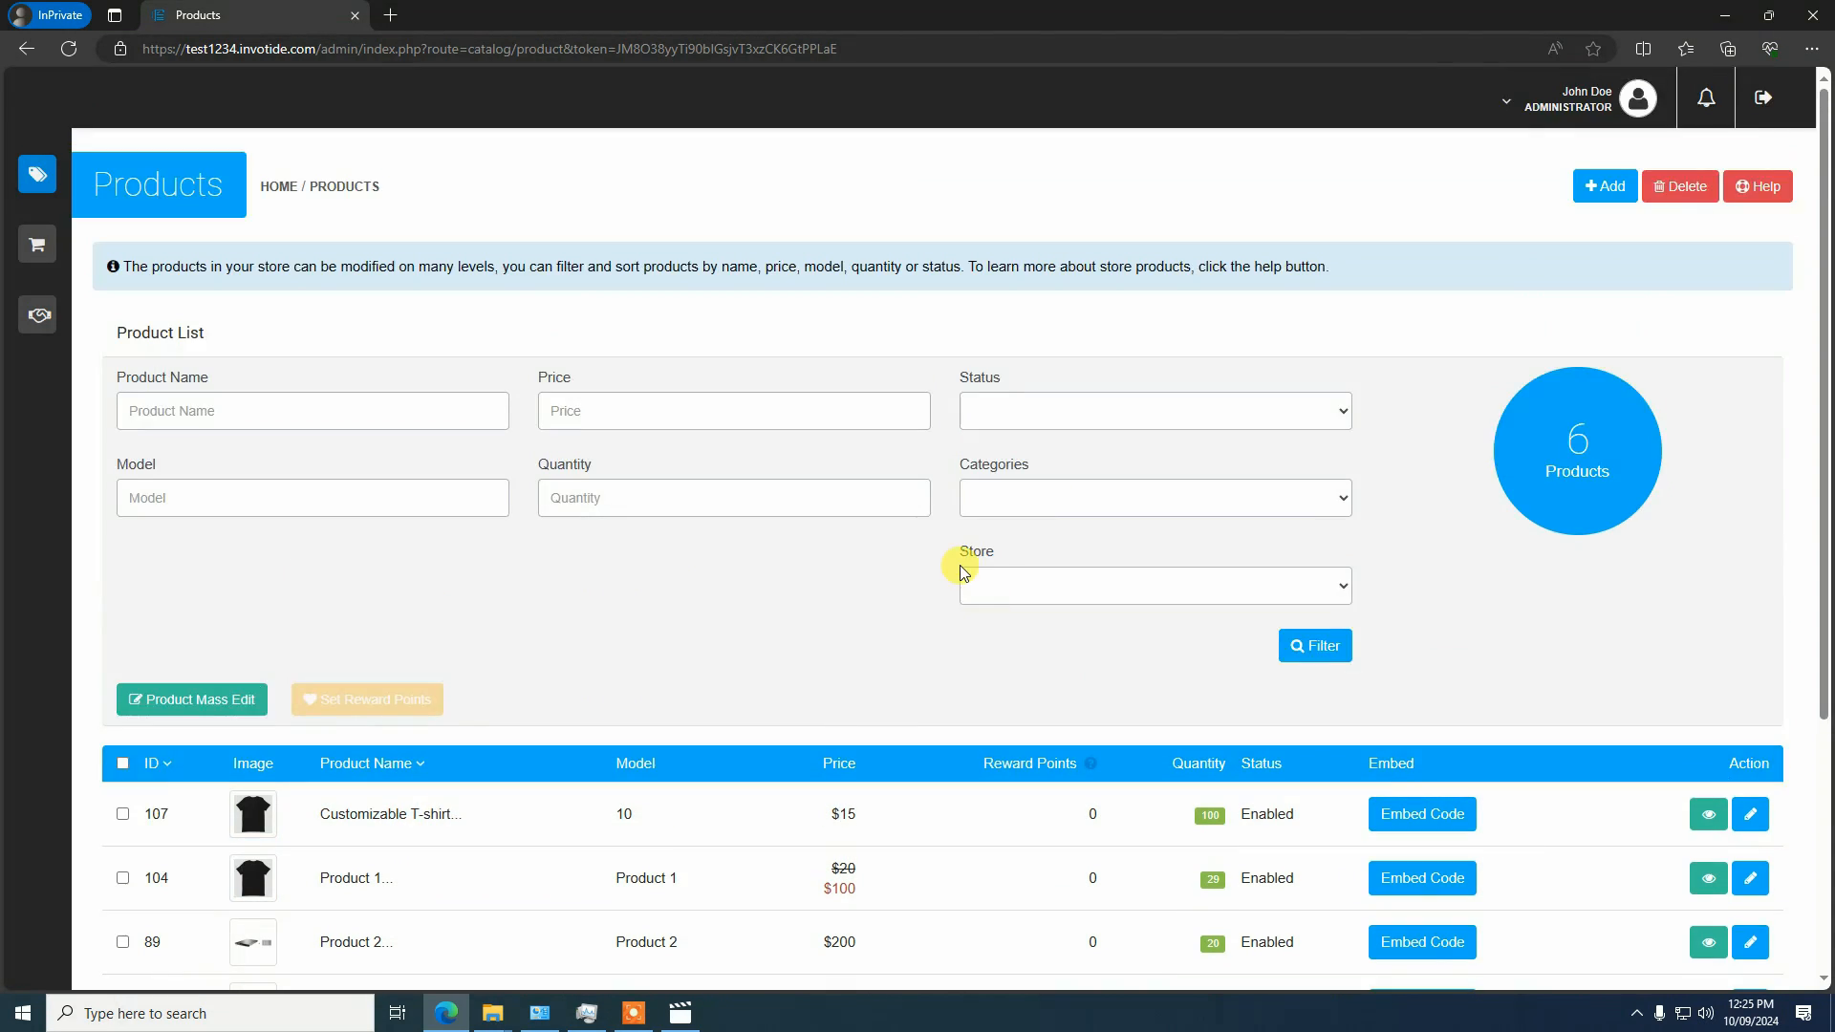
# Open the storefront of Your Store and look over the Bestsellers and Latest products on its home page
pyautogui.click(1568, 99)
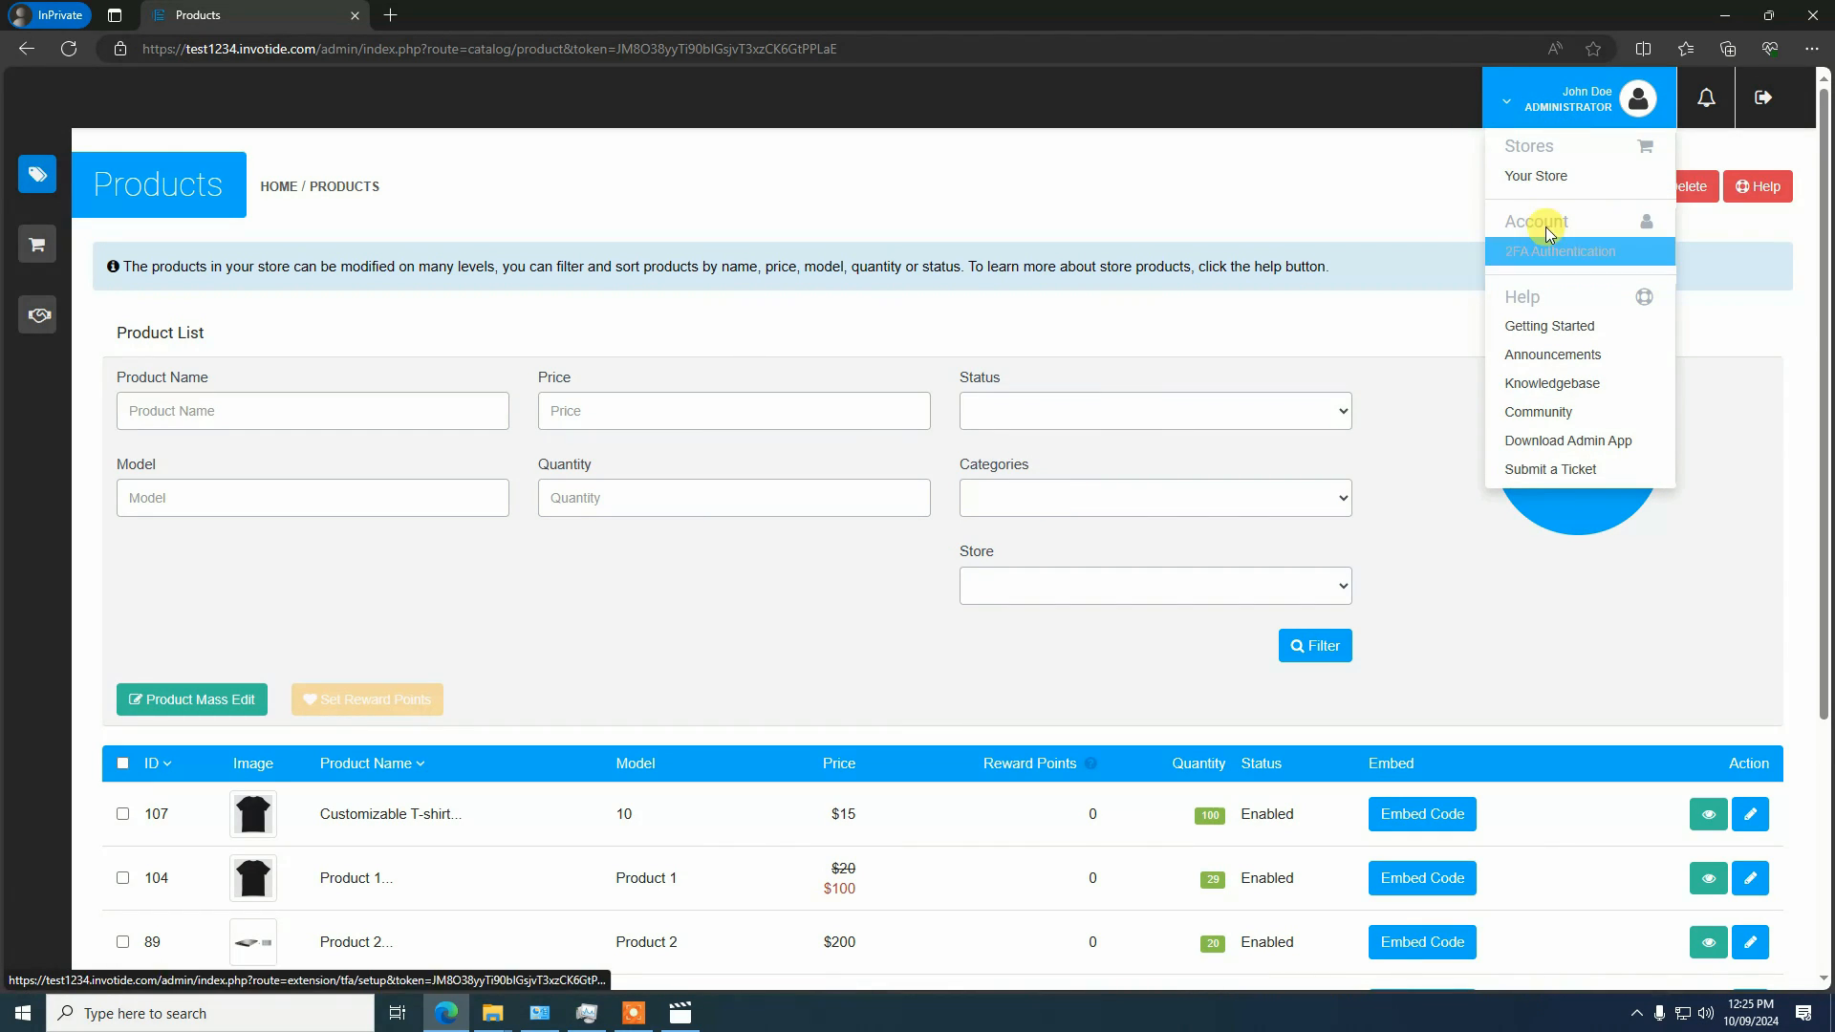
pyautogui.click(1540, 183)
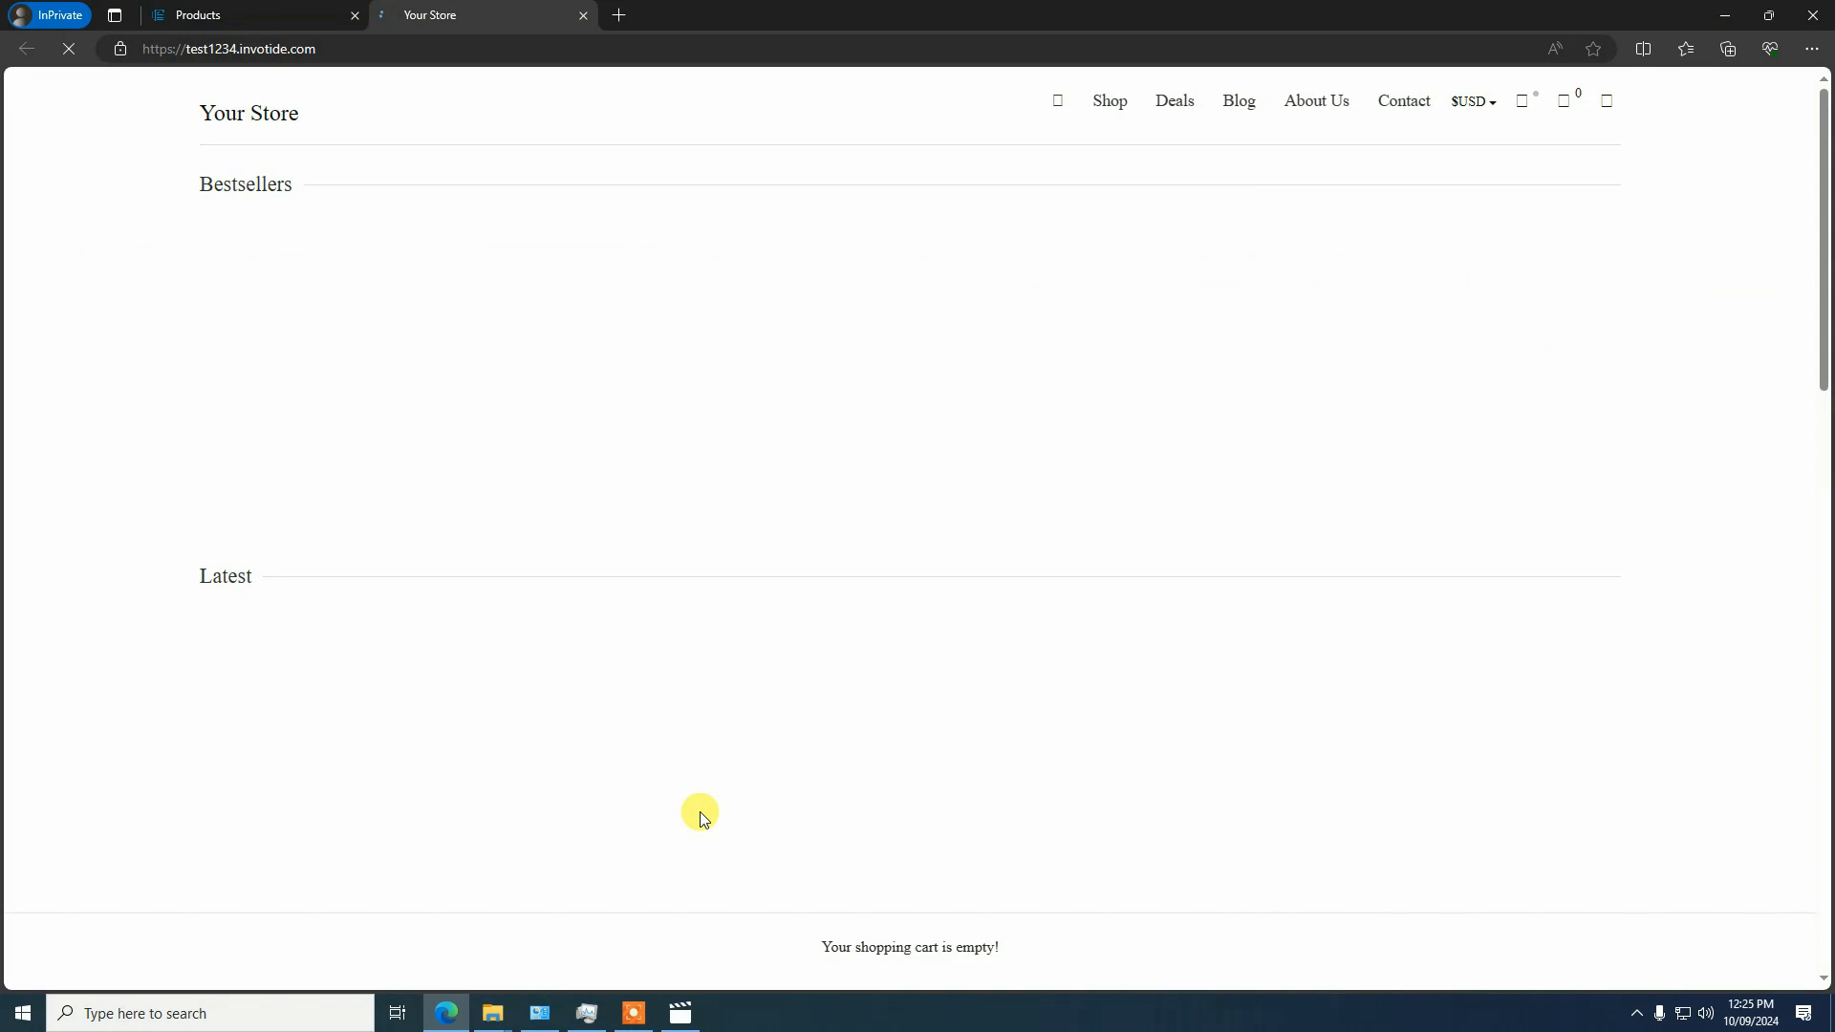
pyautogui.scroll(-3, 700, 803)
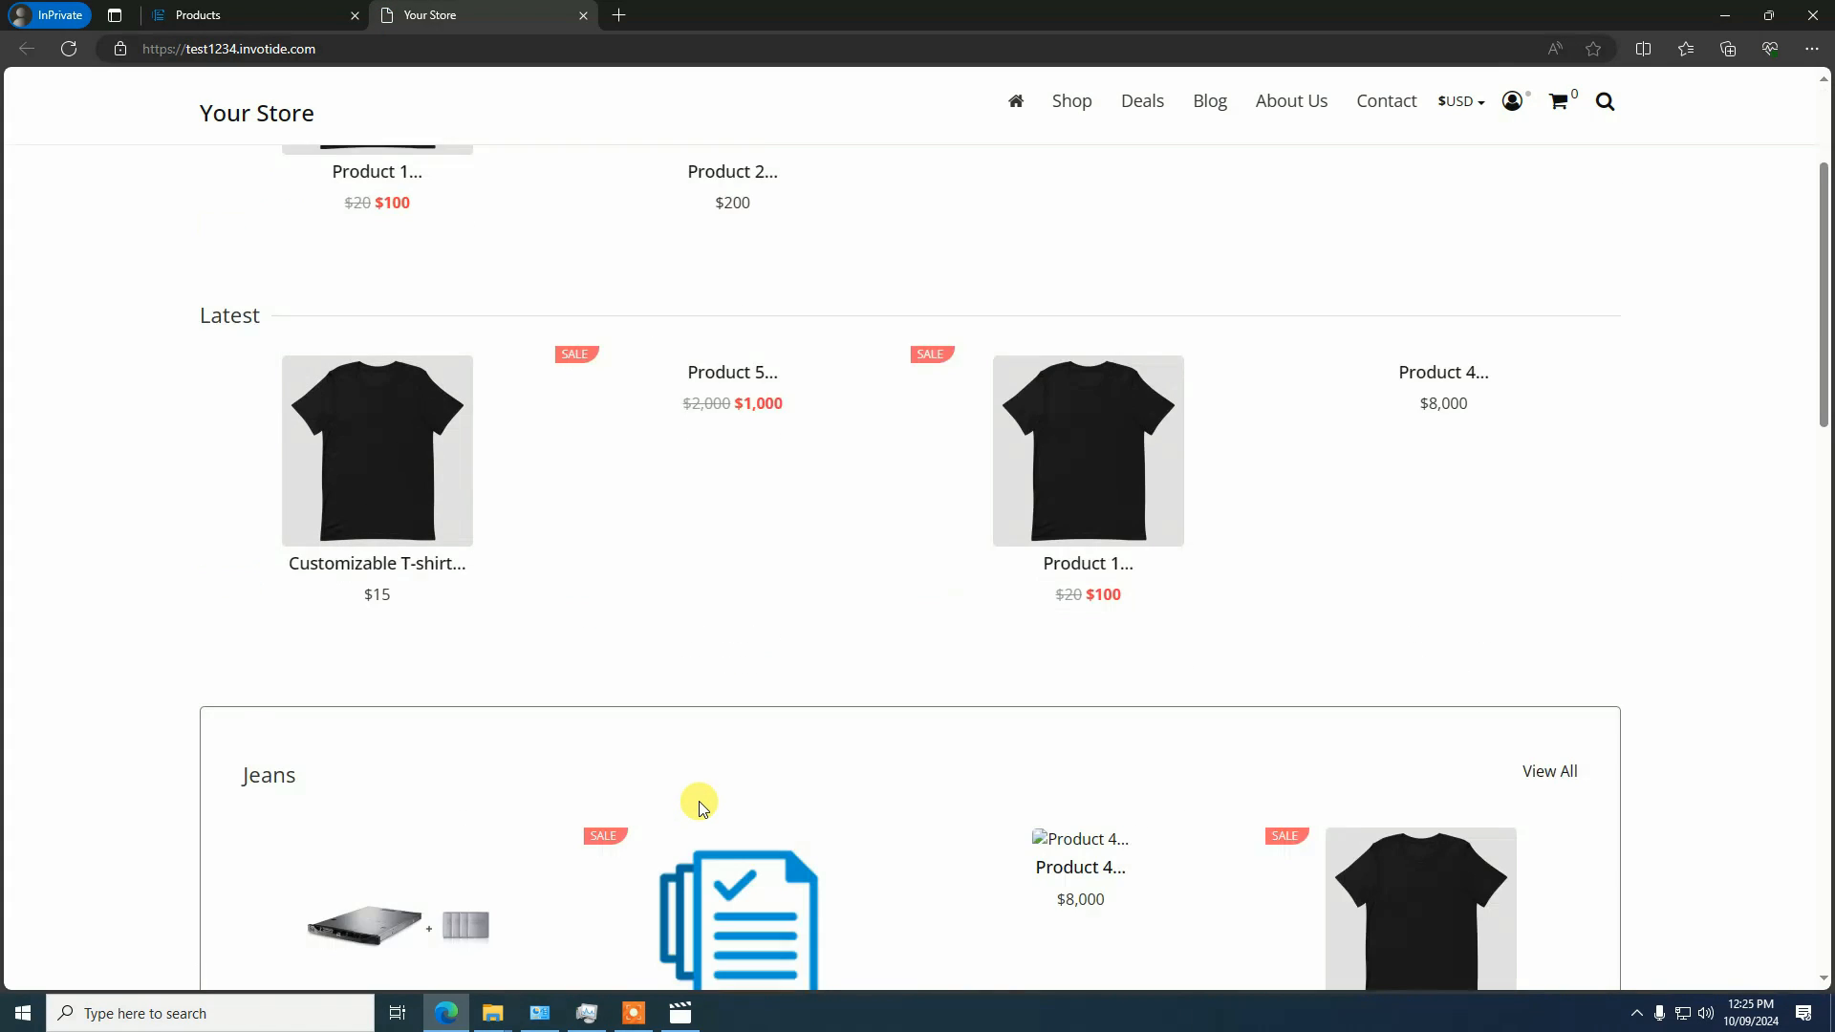
pyautogui.scroll(3, 353, 626)
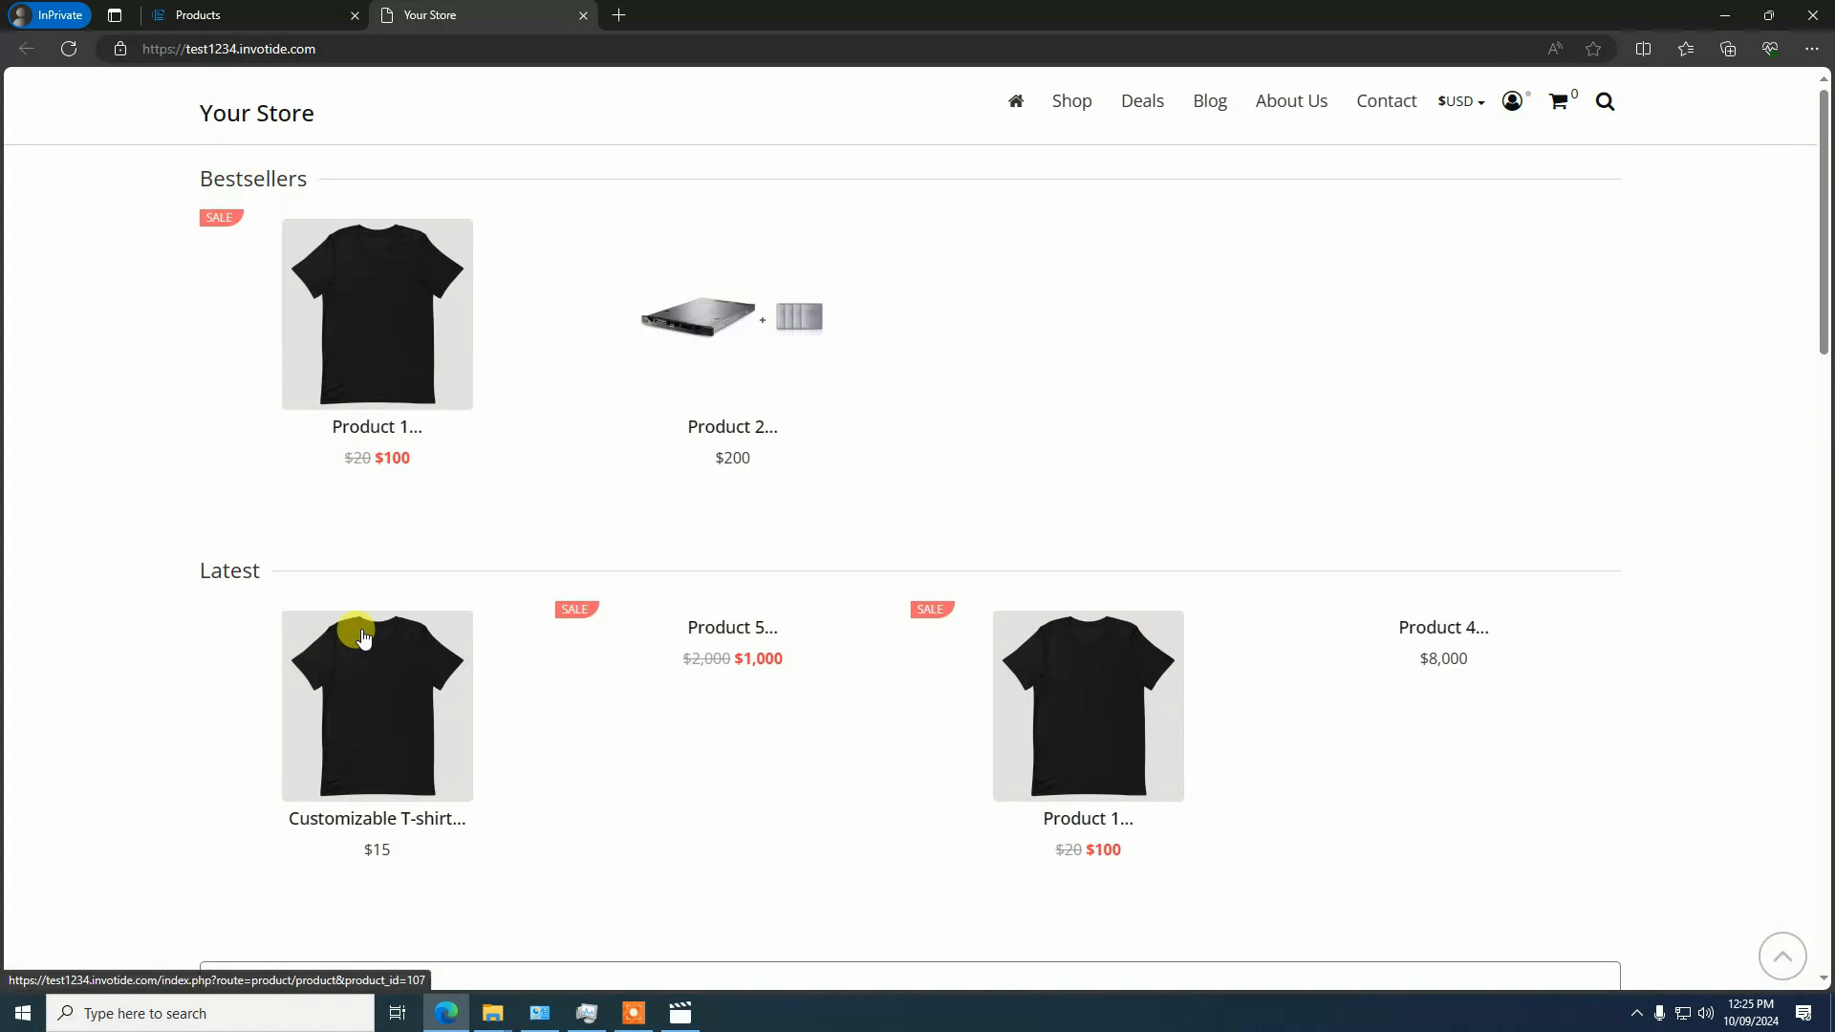
pyautogui.scroll(-3, 400, 680)
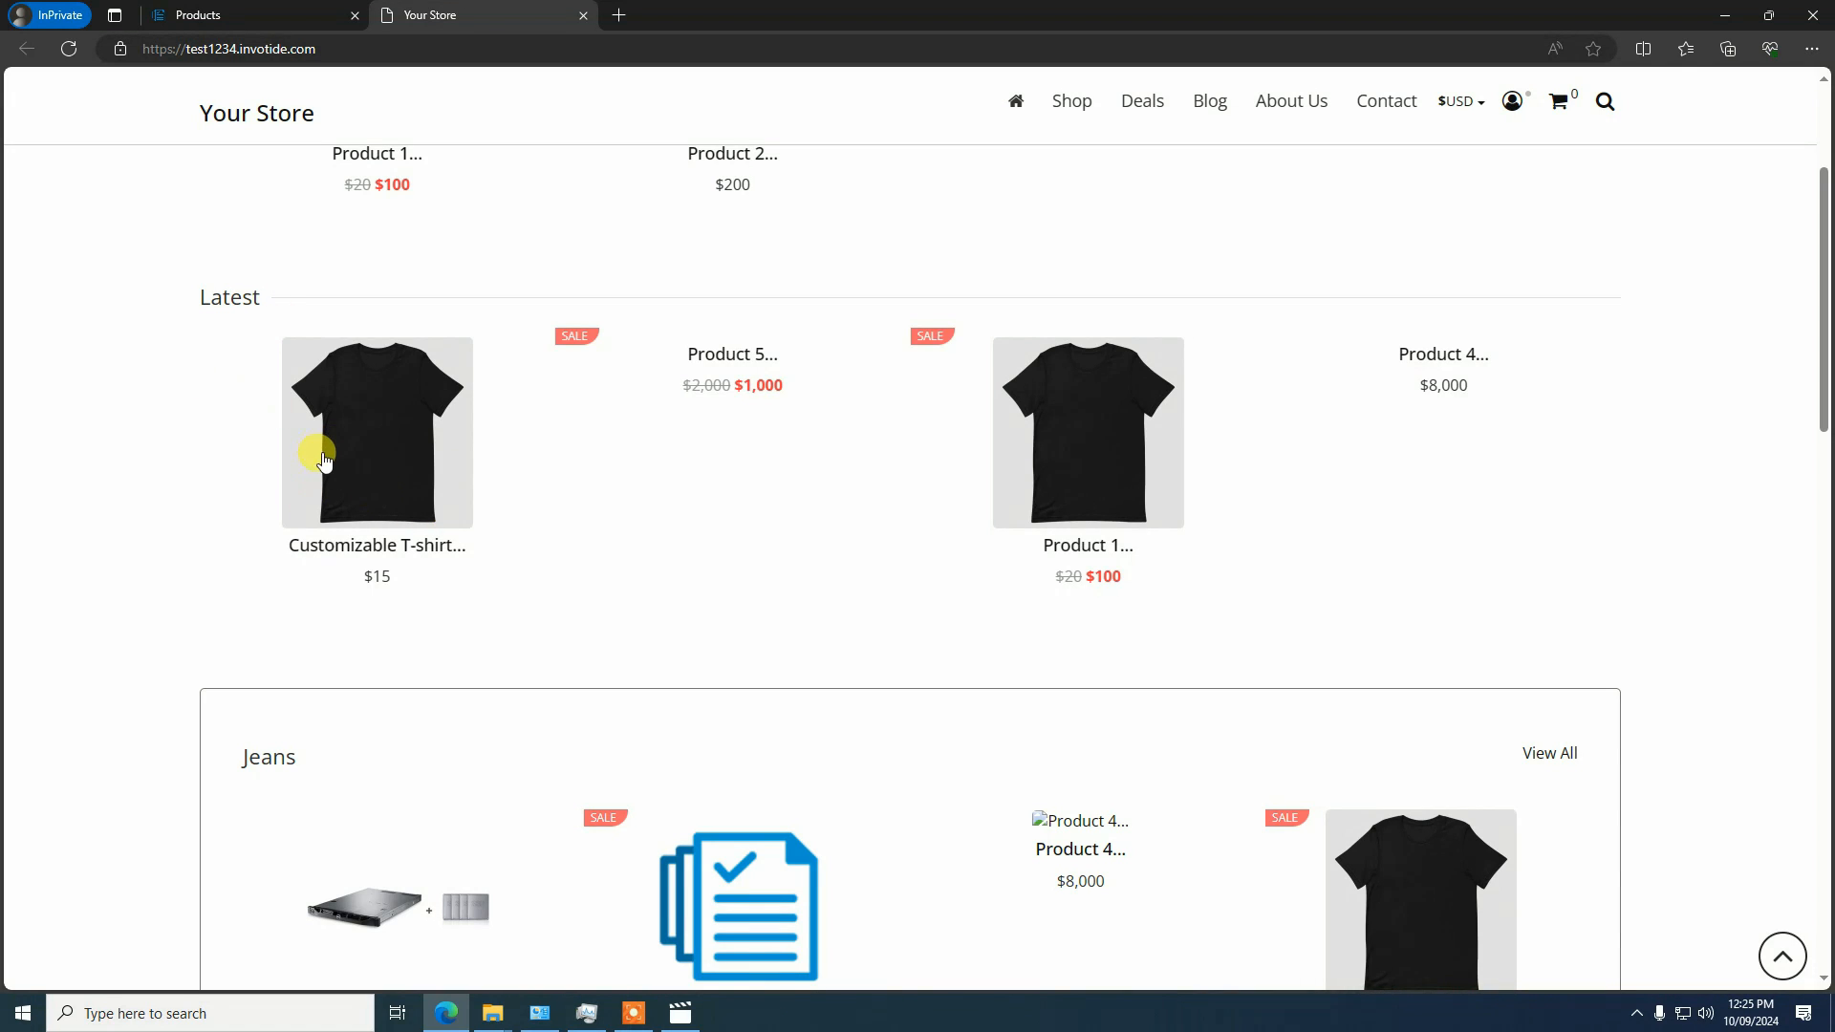
# Open the Customizable T-shirt from the store's Skirts category and start customizing it
pyautogui.moveTo(1063, 127)
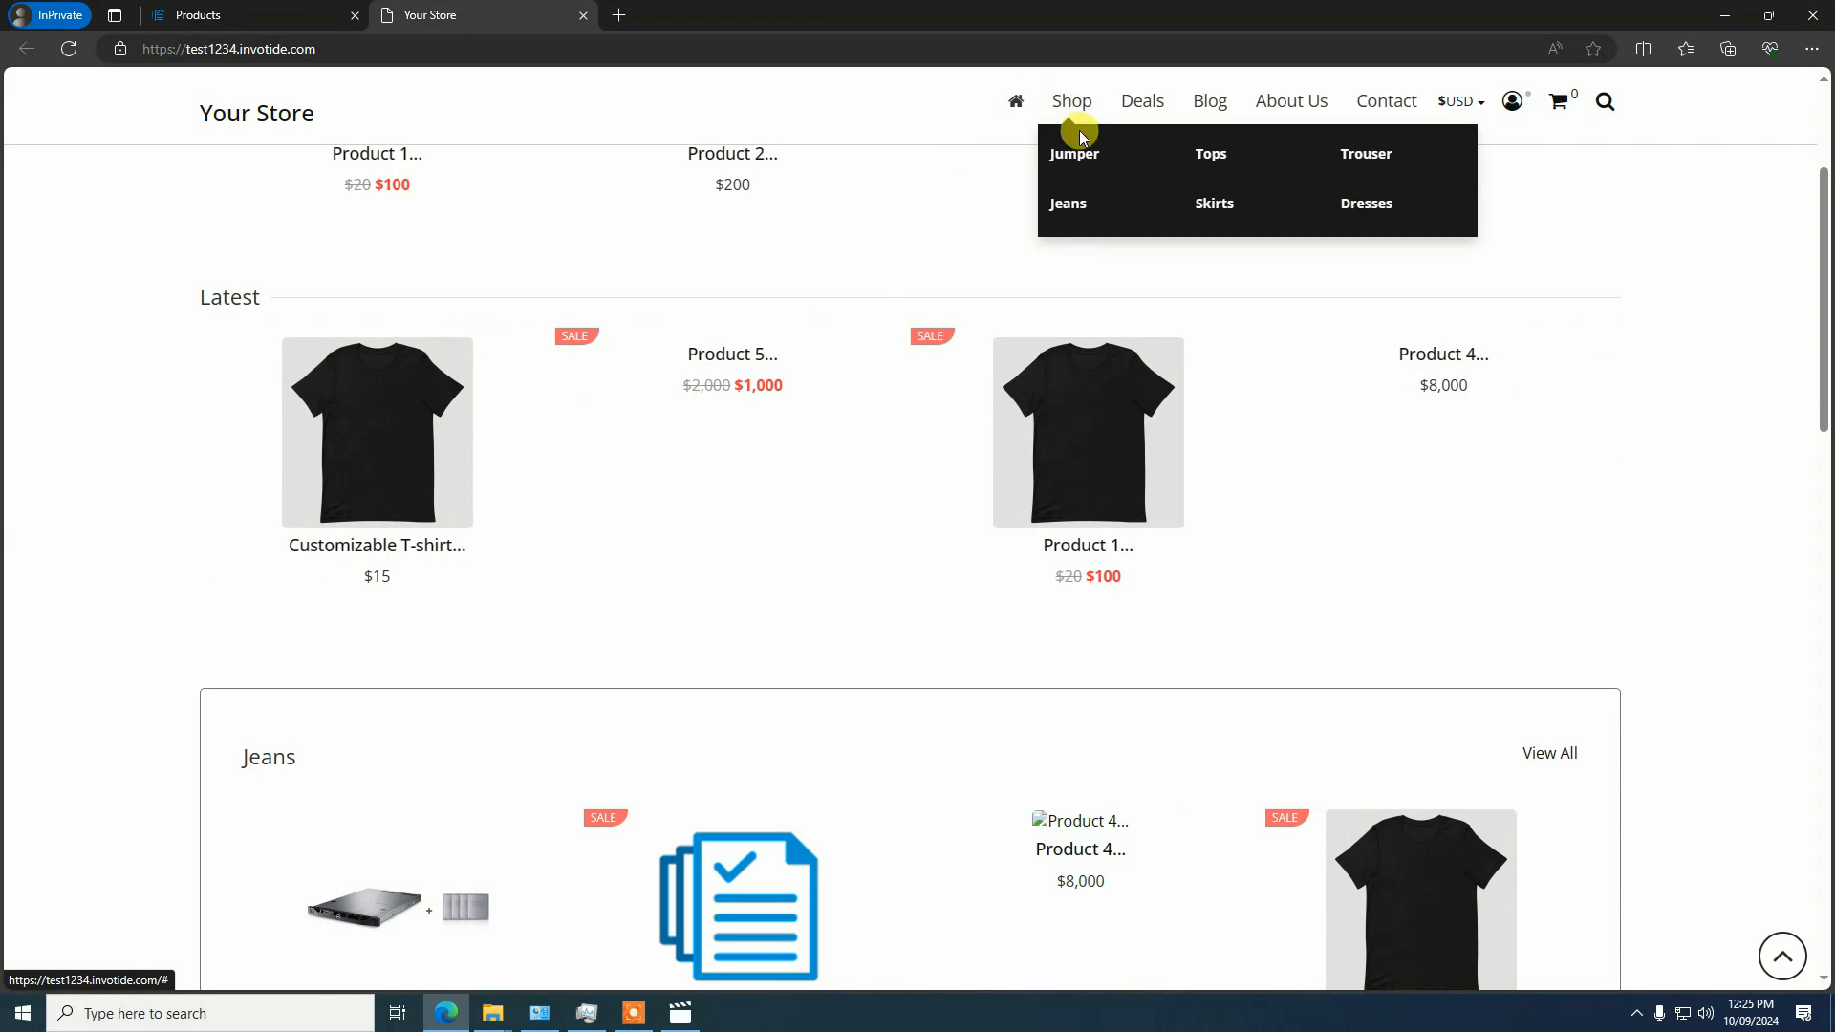
pyautogui.click(1208, 206)
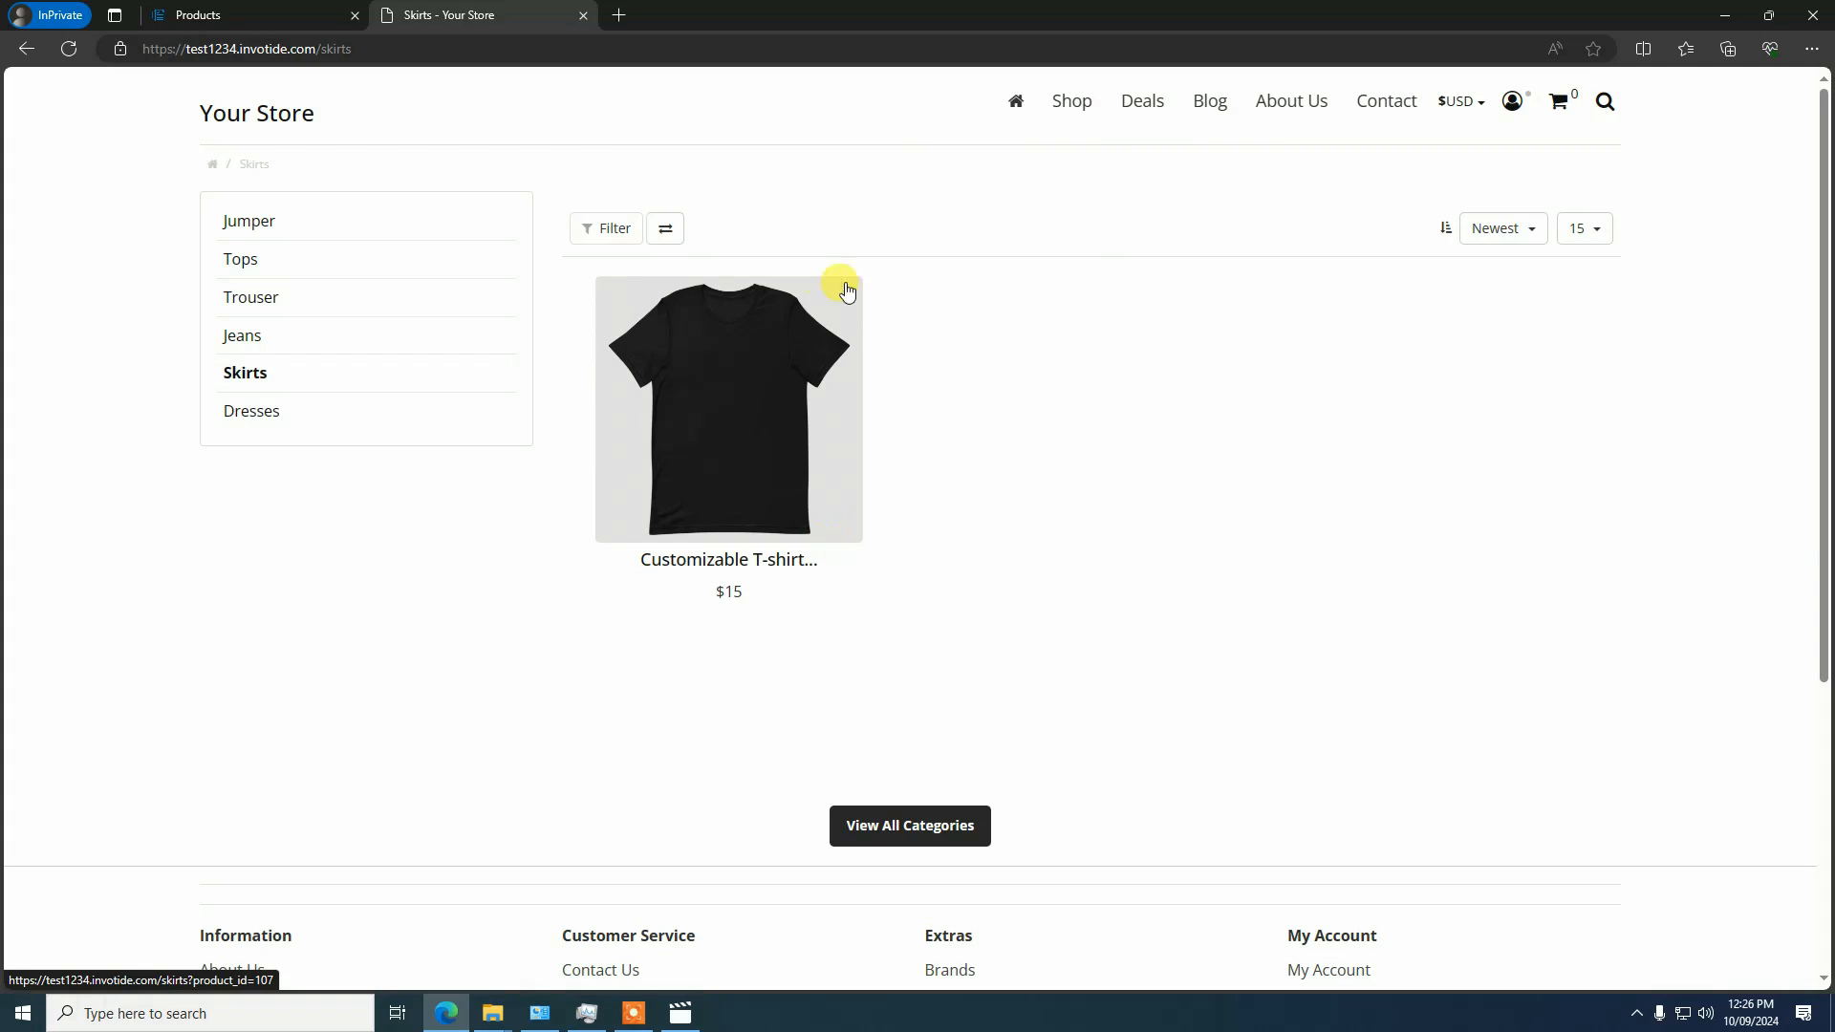
pyautogui.click(692, 421)
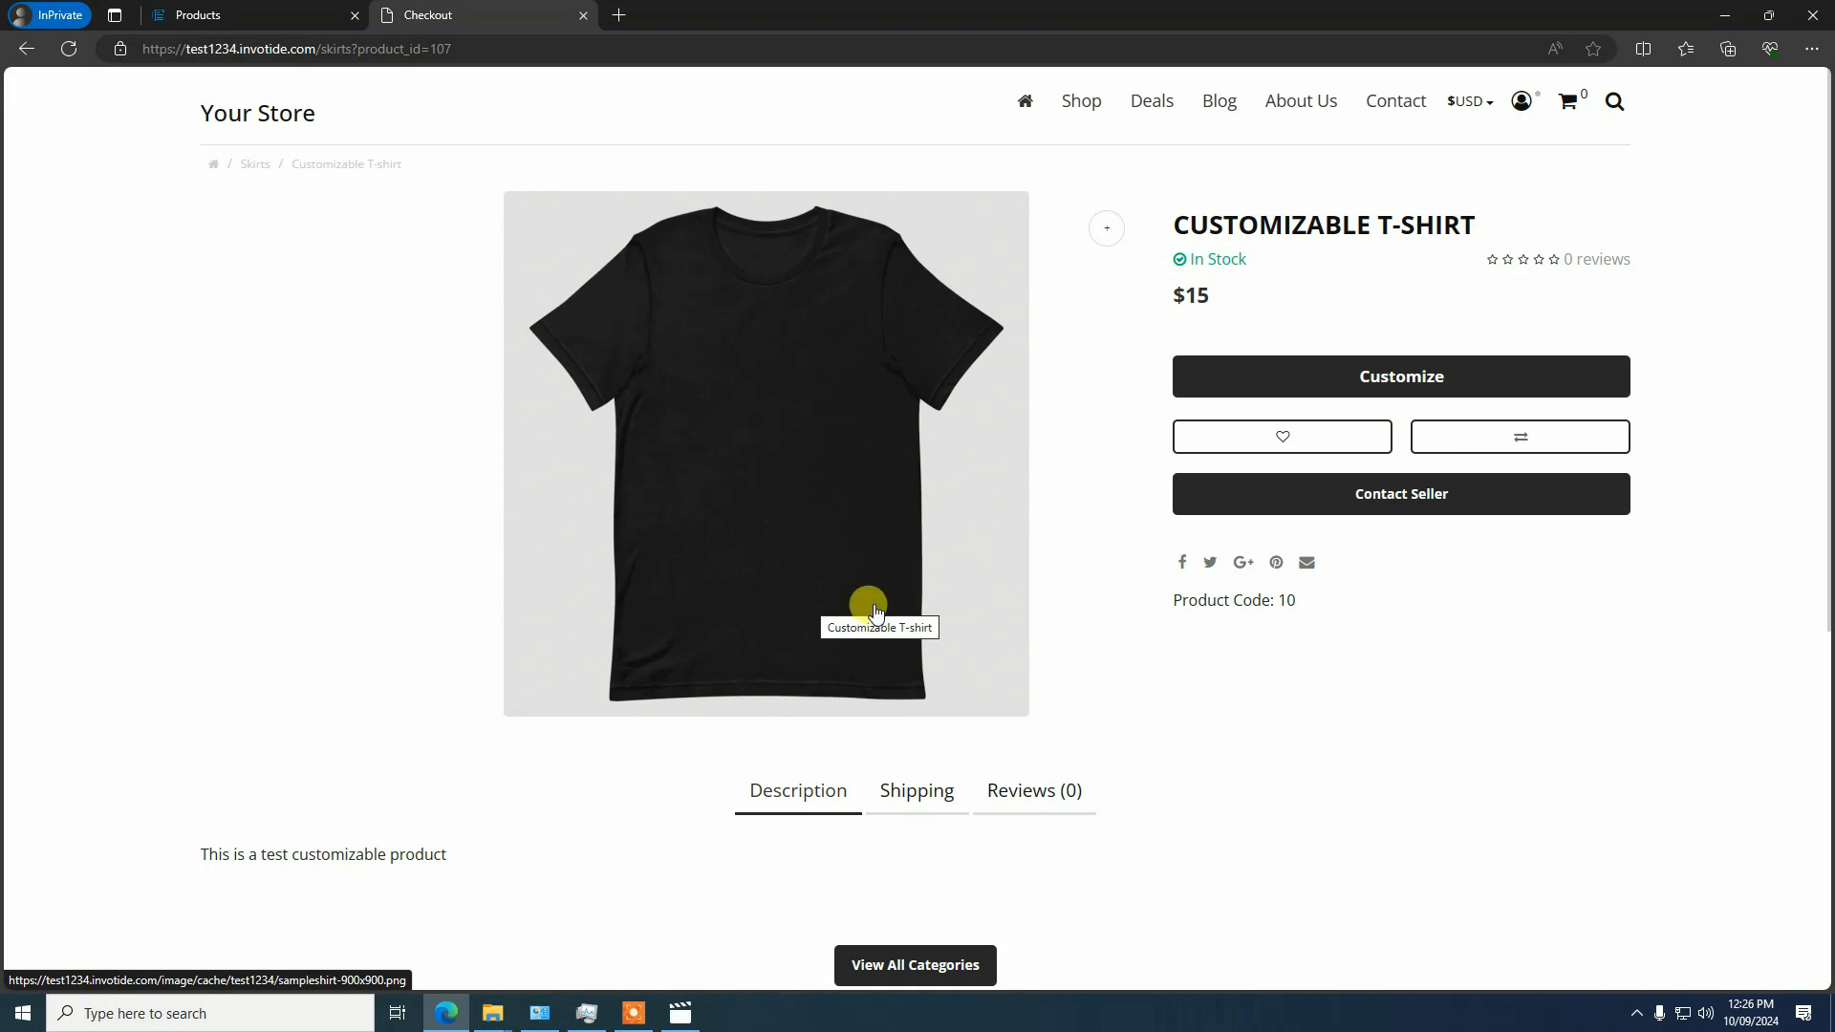
pyautogui.click(1401, 378)
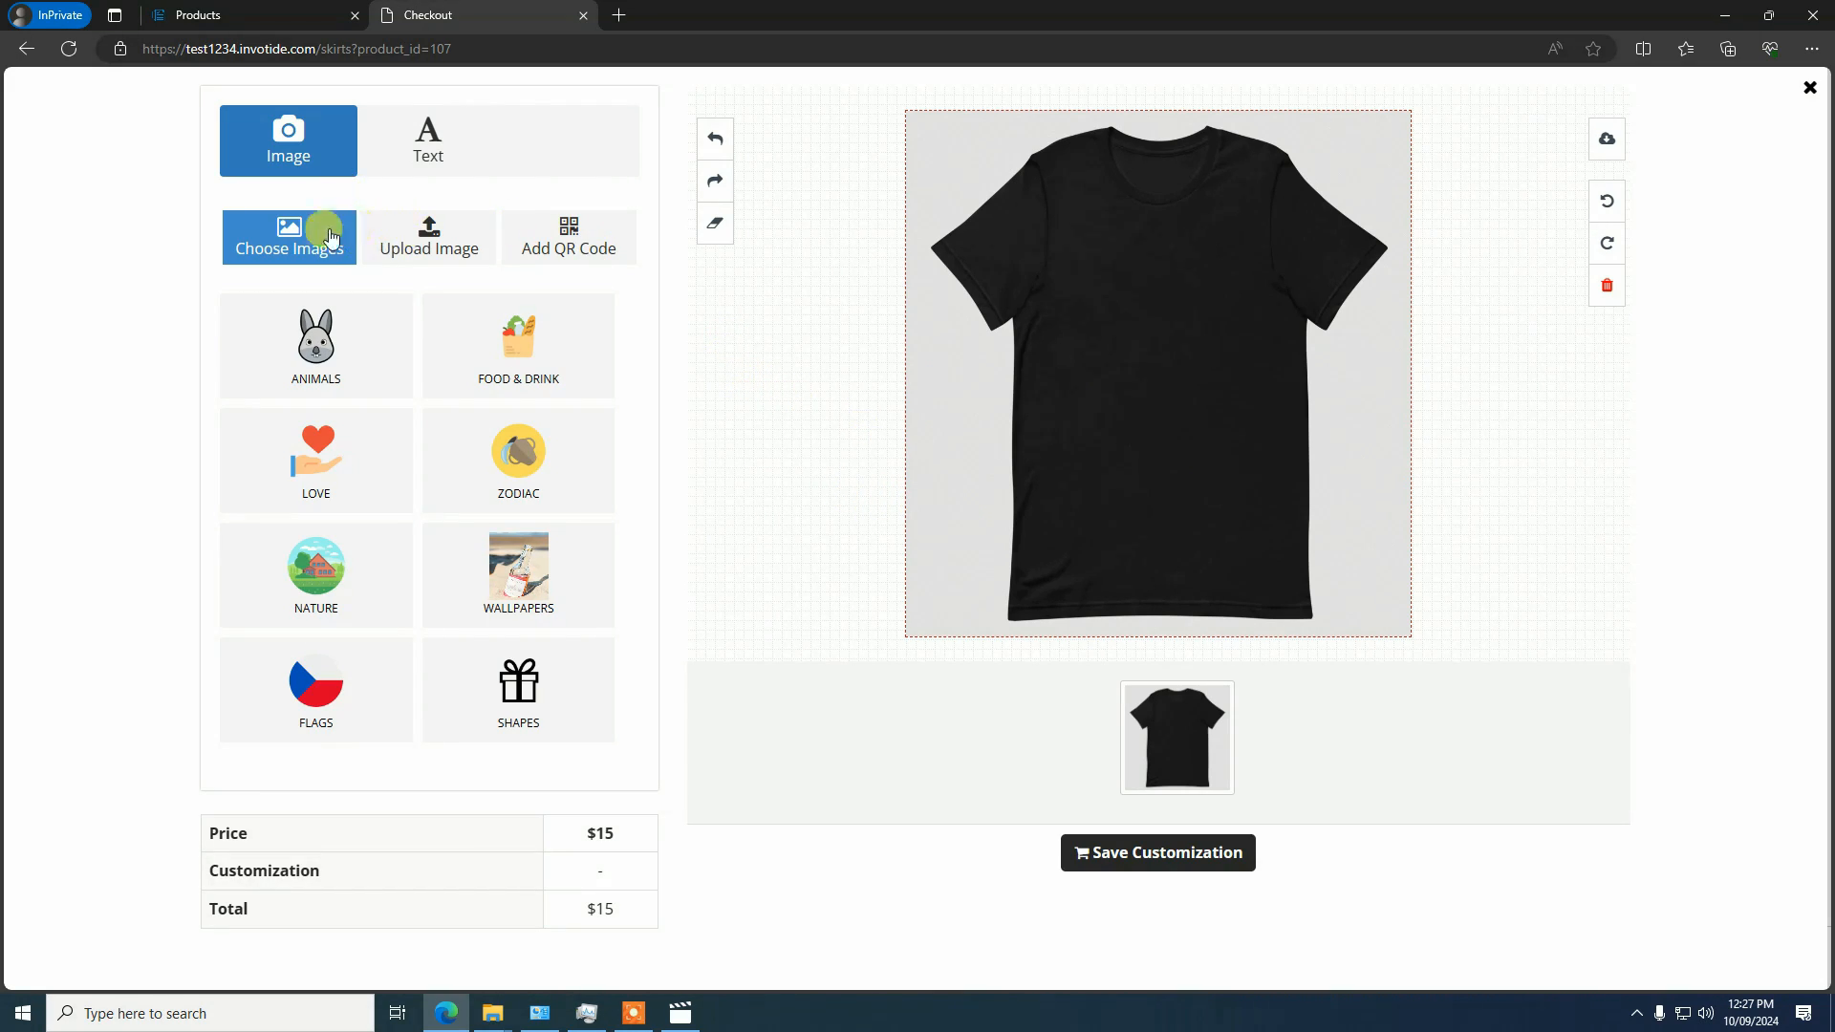
# Examine the designer's options for adding text, choosing images, uploading an image and adding a QR code
pyautogui.click(394, 151)
pyautogui.click(313, 158)
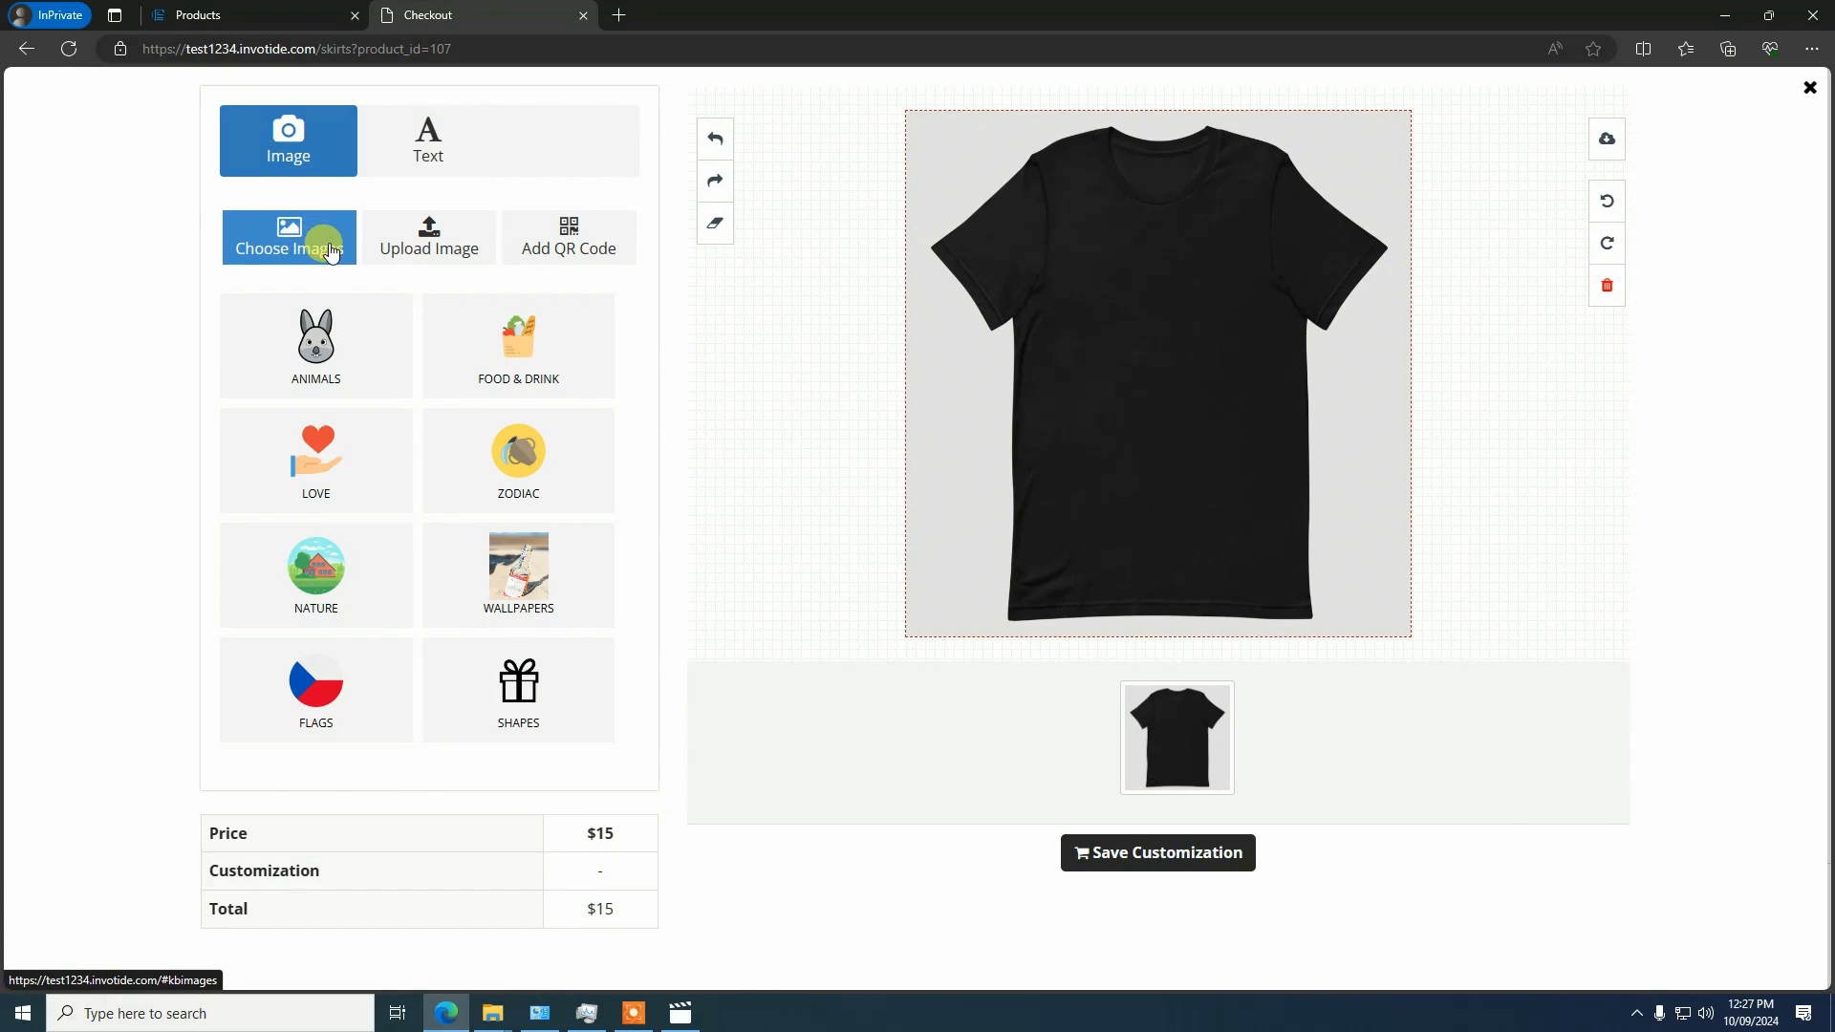
pyautogui.click(428, 149)
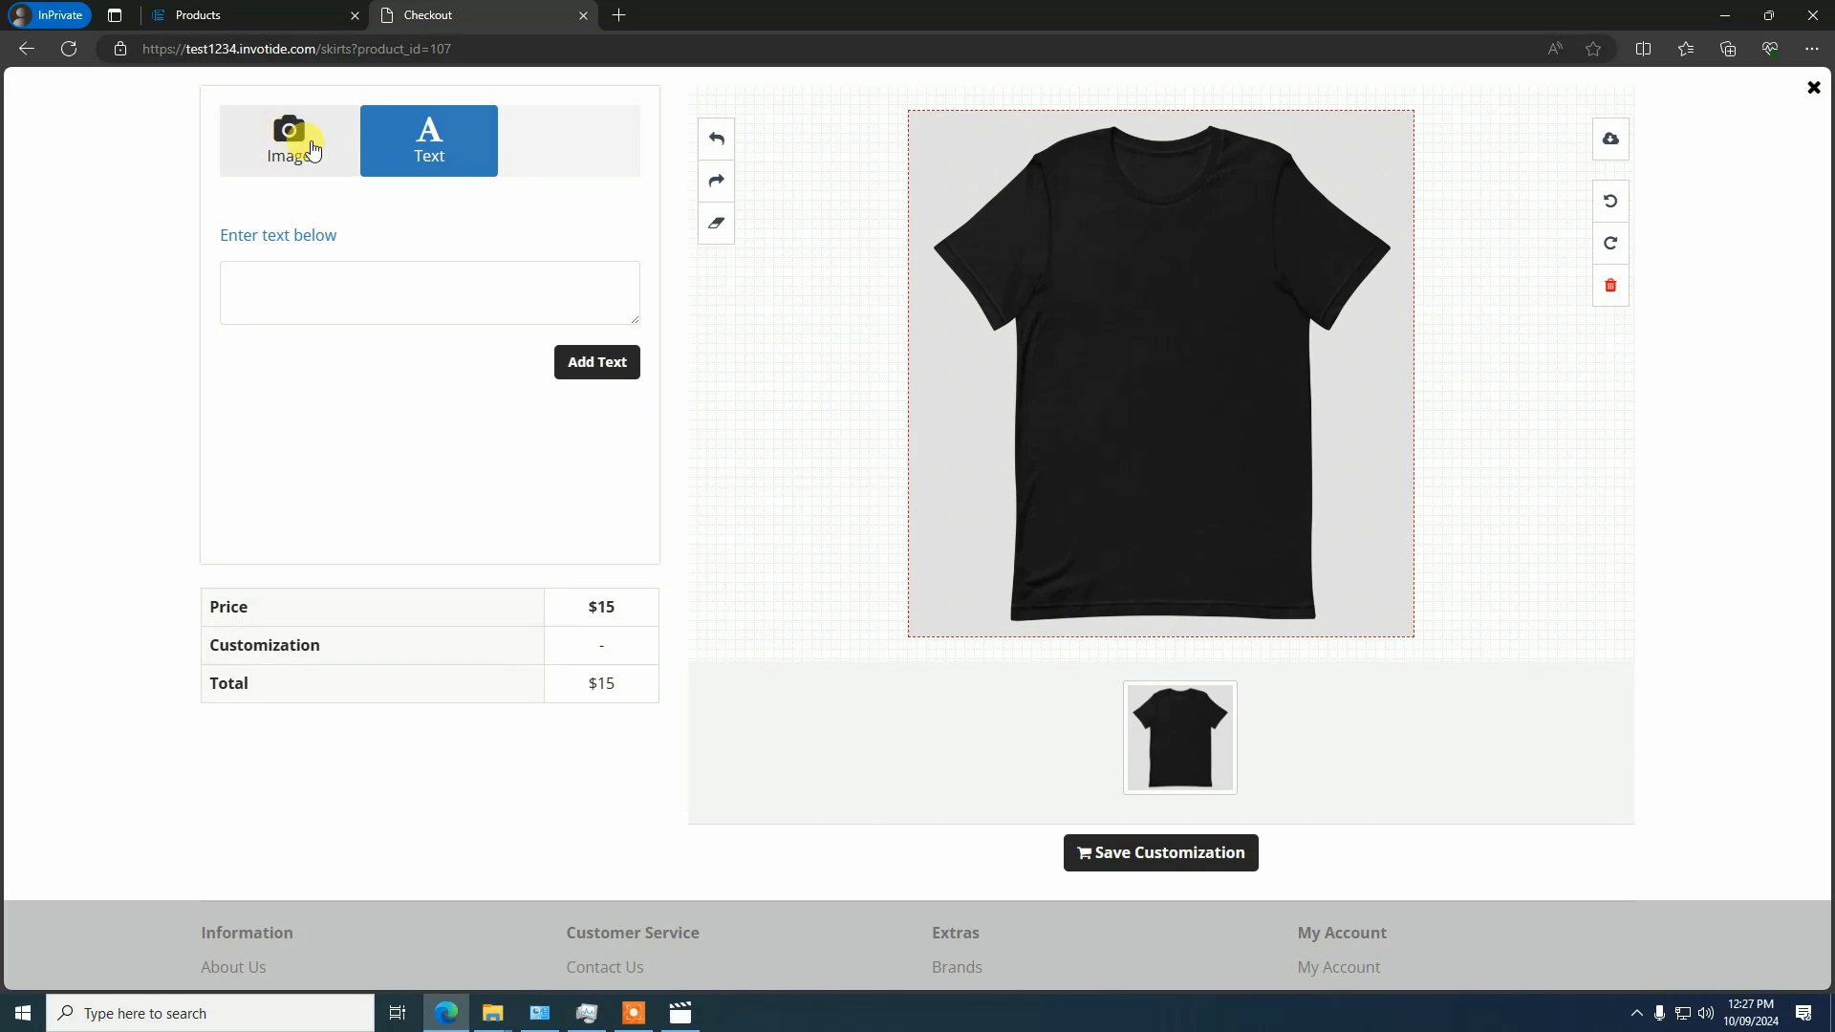
pyautogui.click(283, 149)
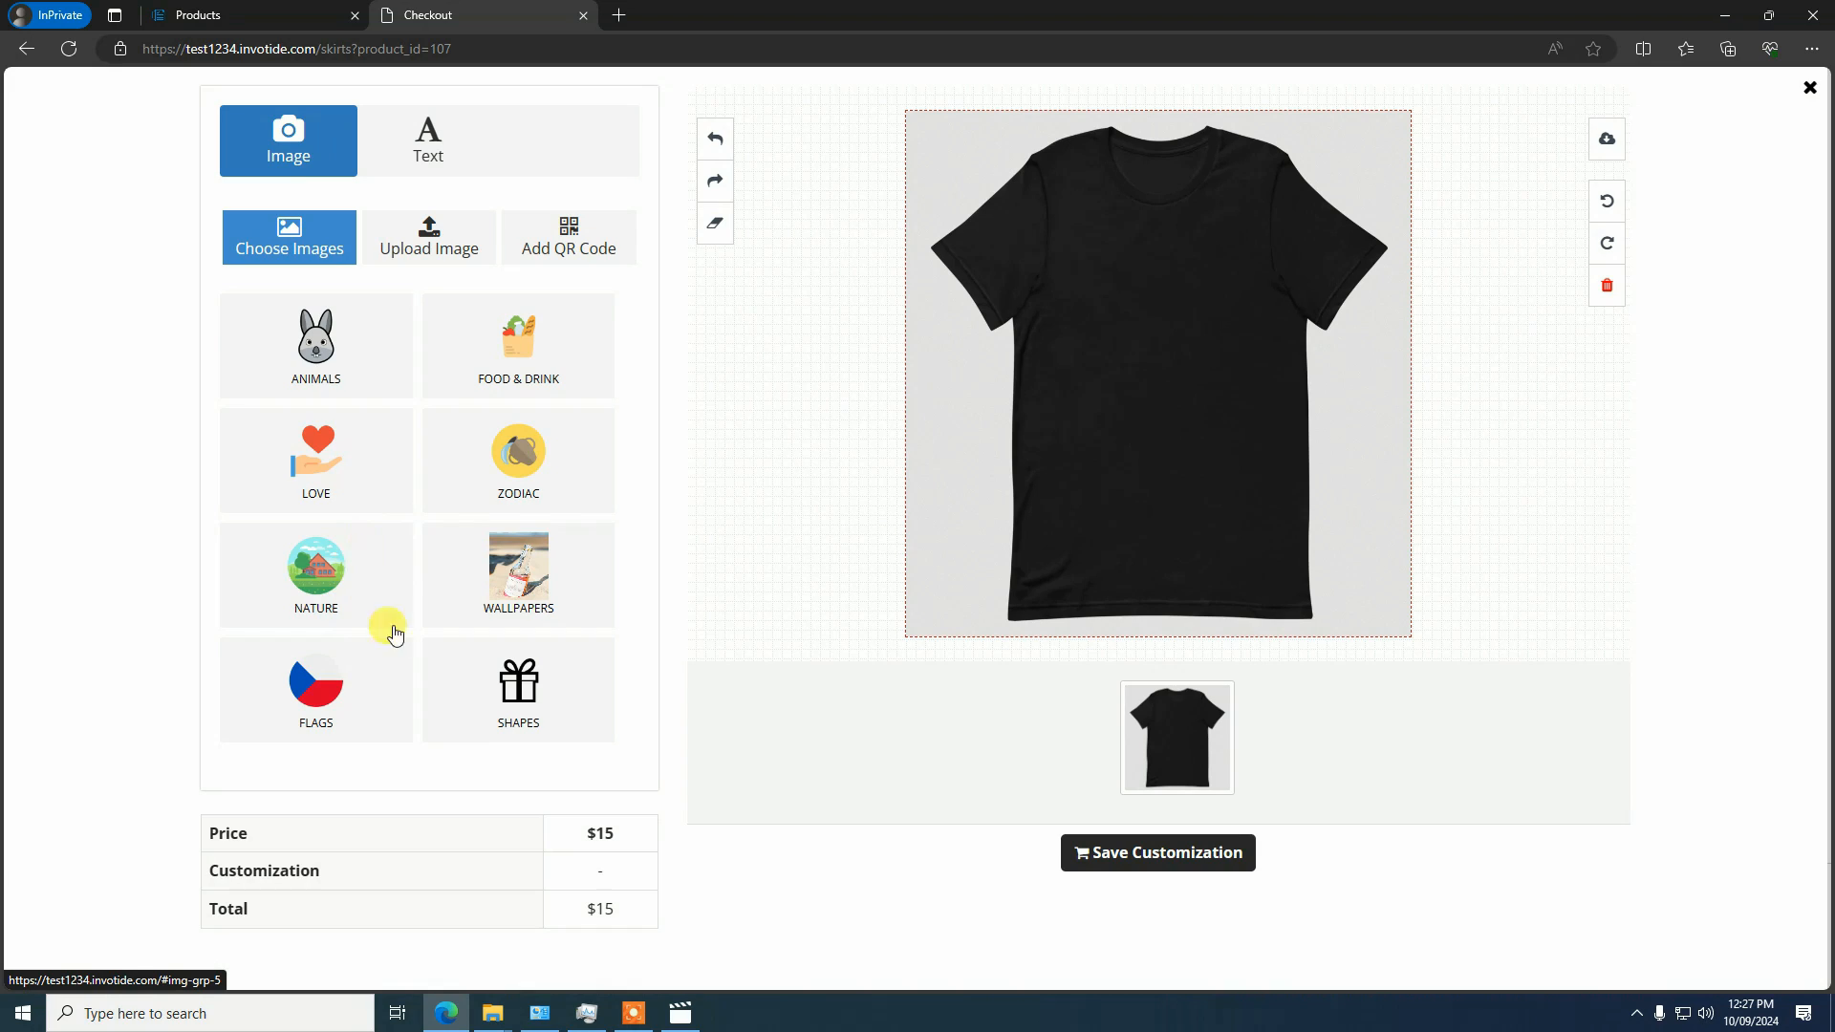
pyautogui.click(424, 250)
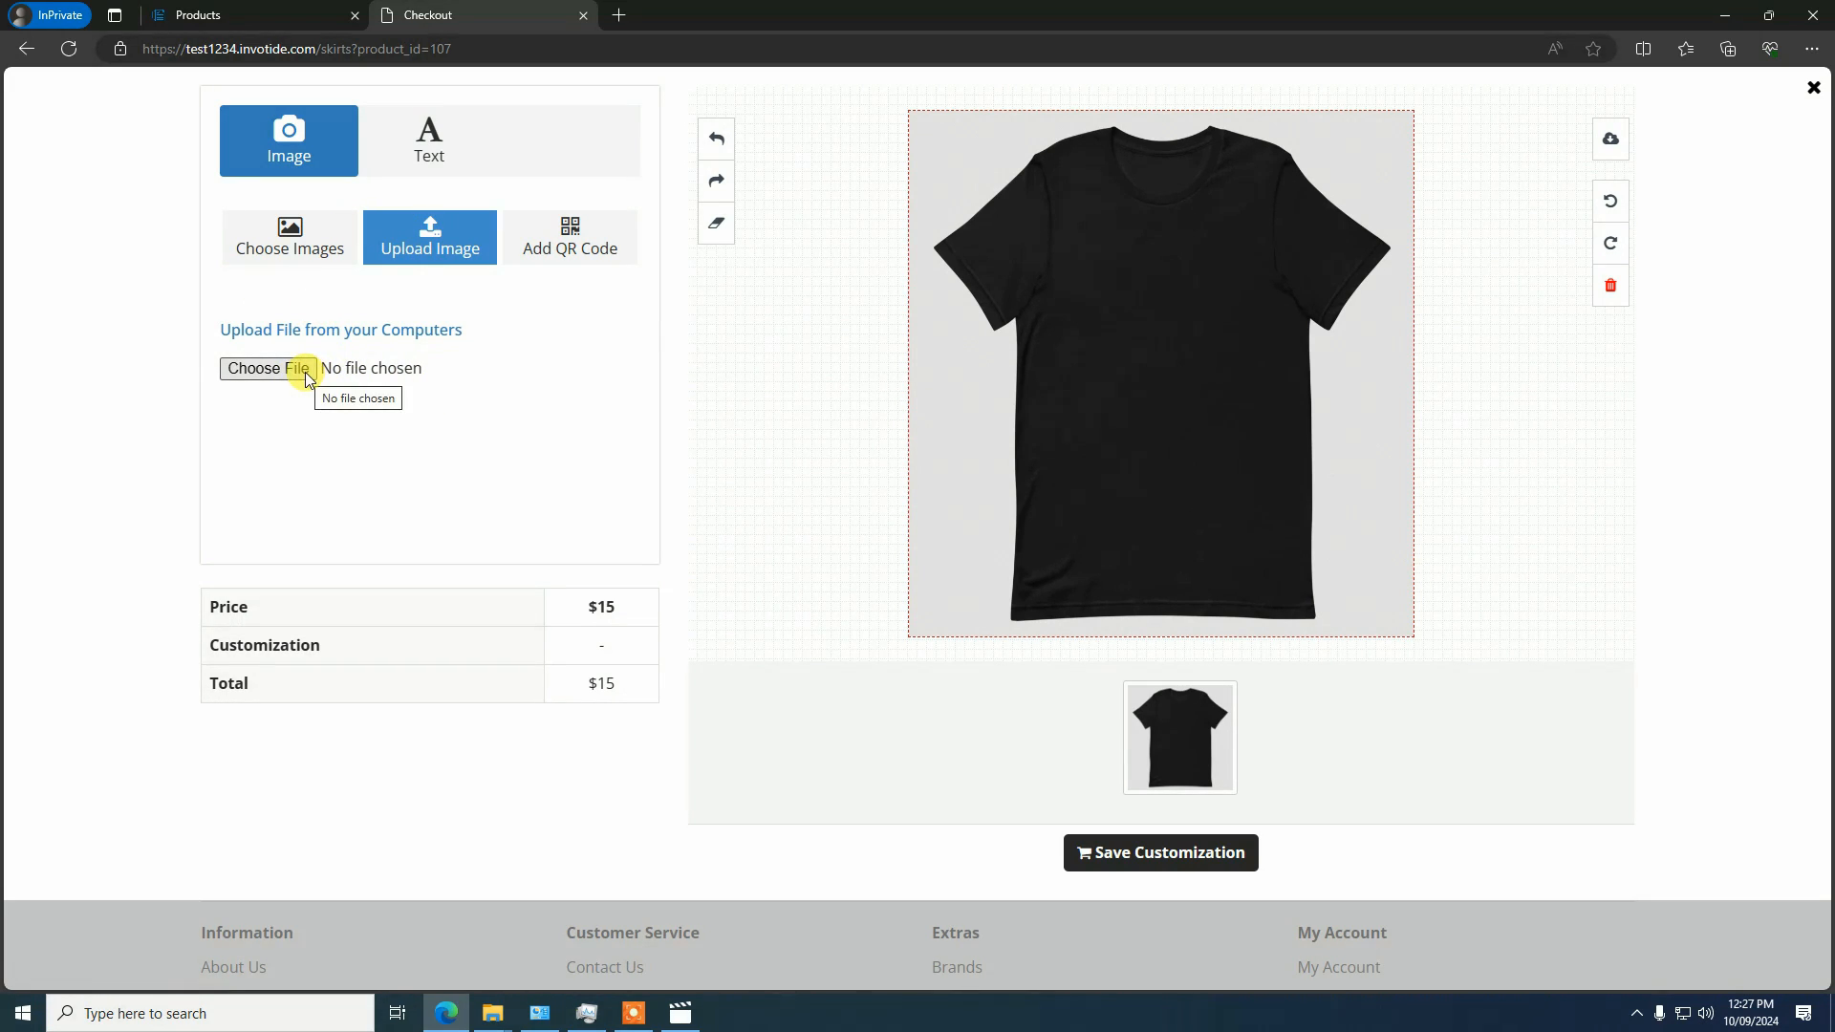
pyautogui.click(569, 258)
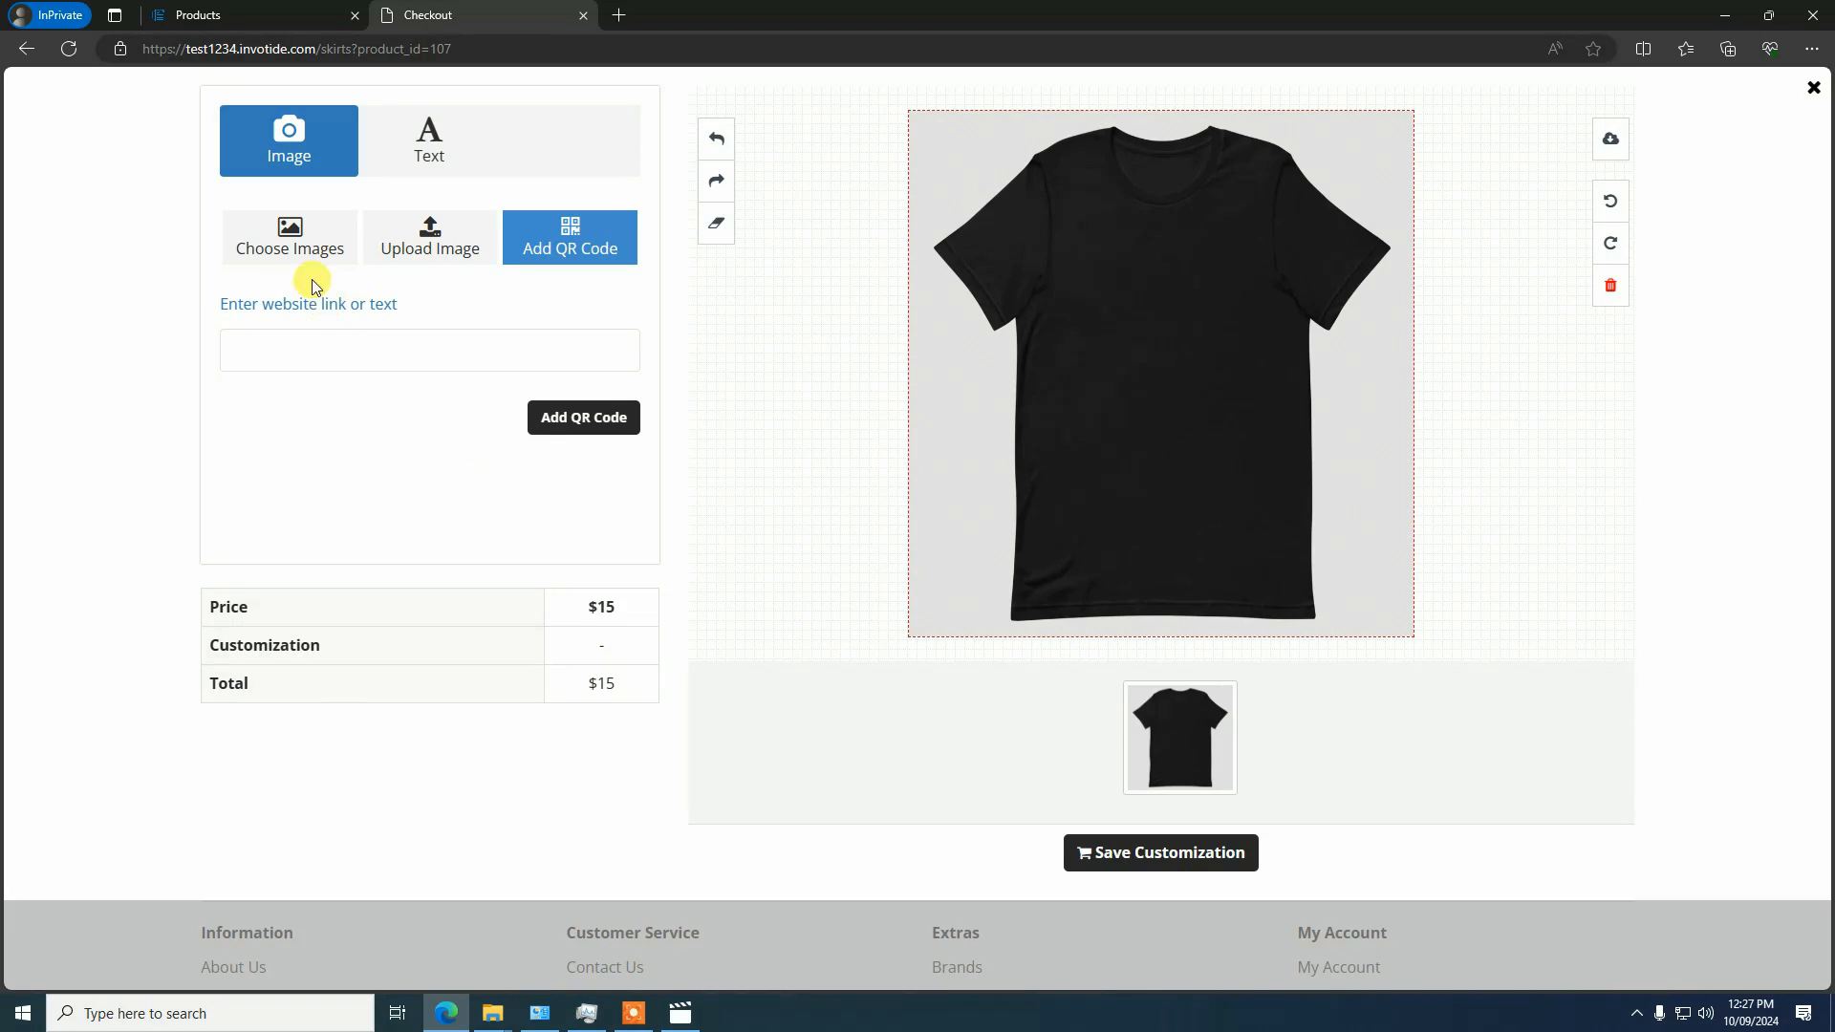
# Add the duck image from the Animals image group to the T-shirt
pyautogui.click(292, 232)
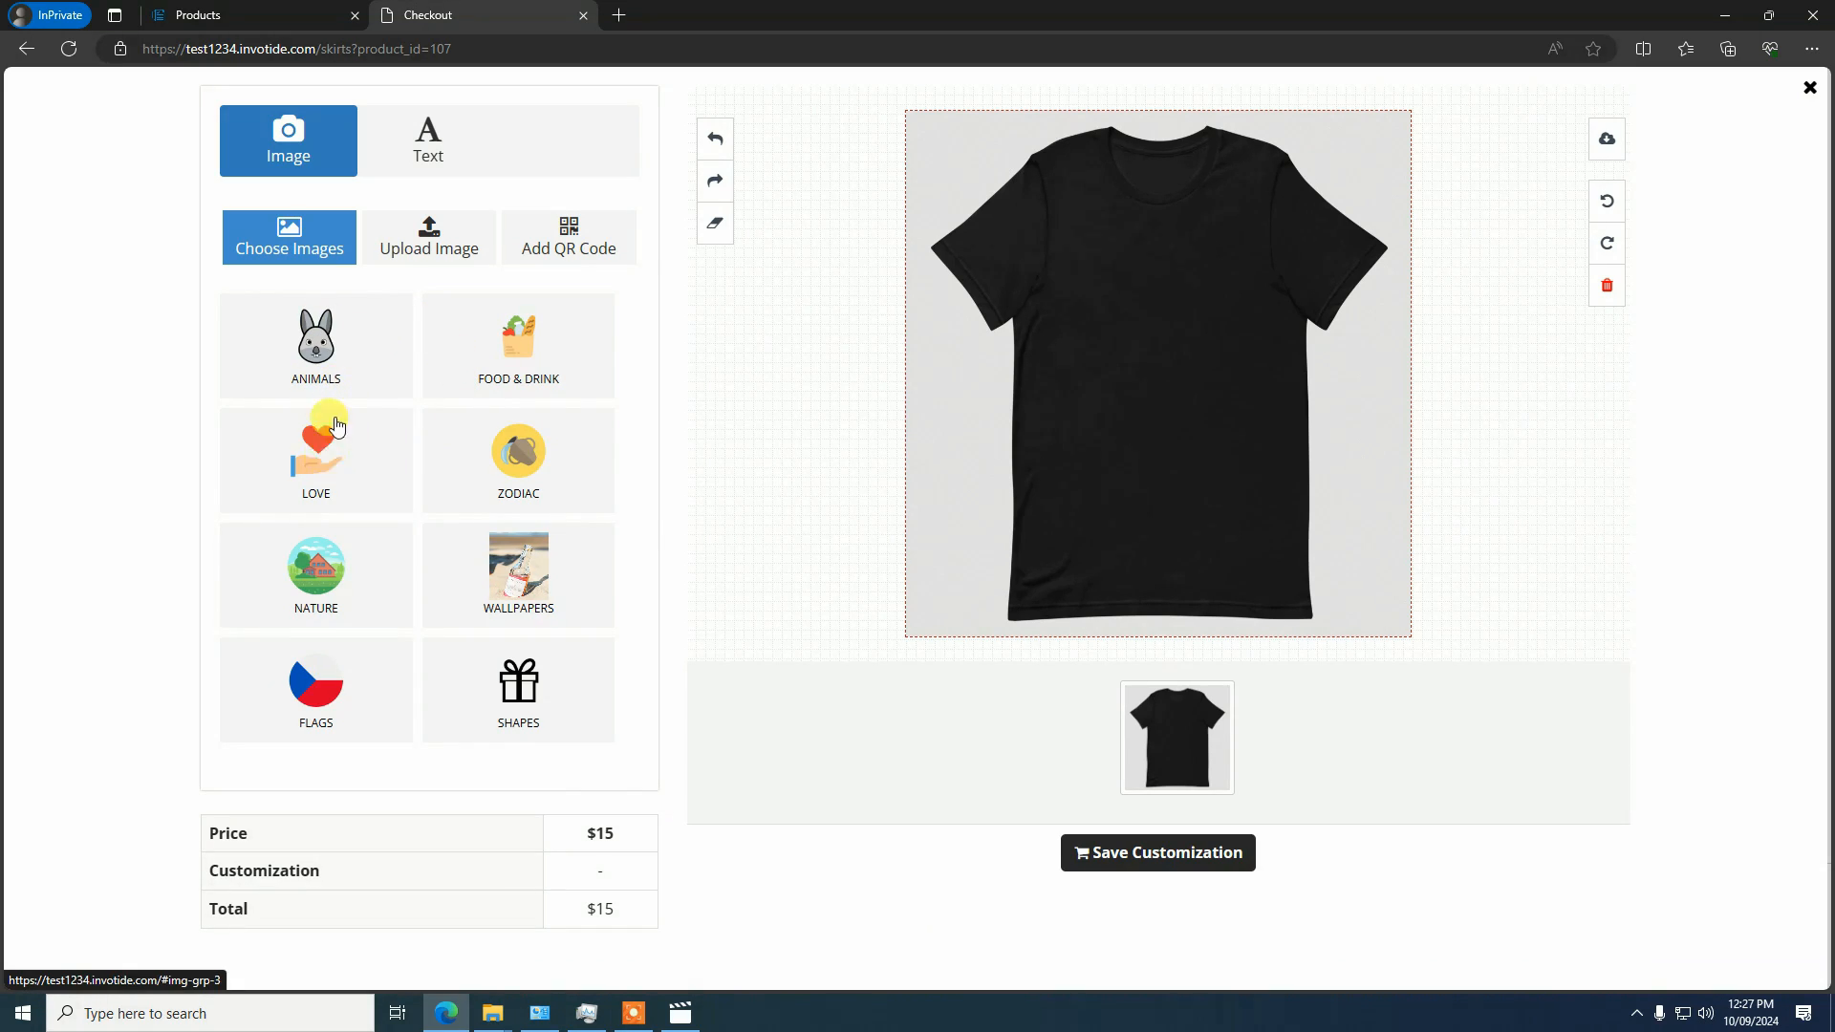
pyautogui.click(332, 375)
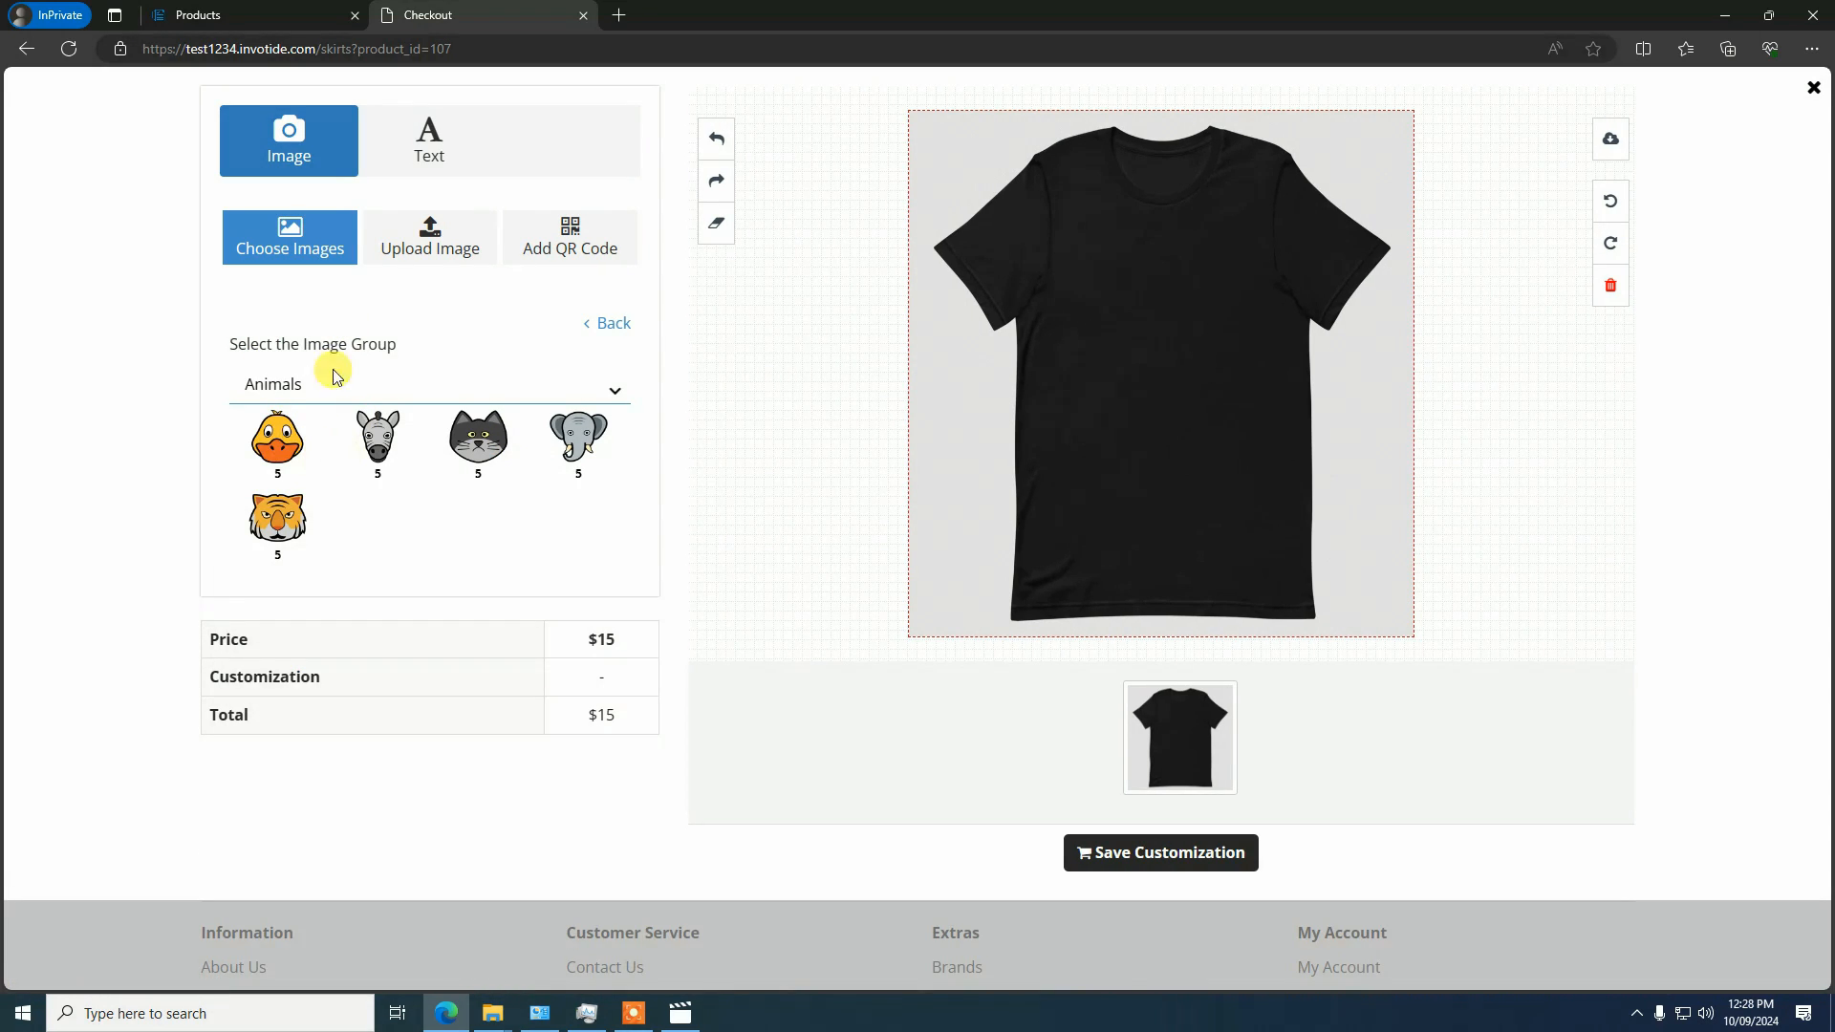
pyautogui.click(275, 442)
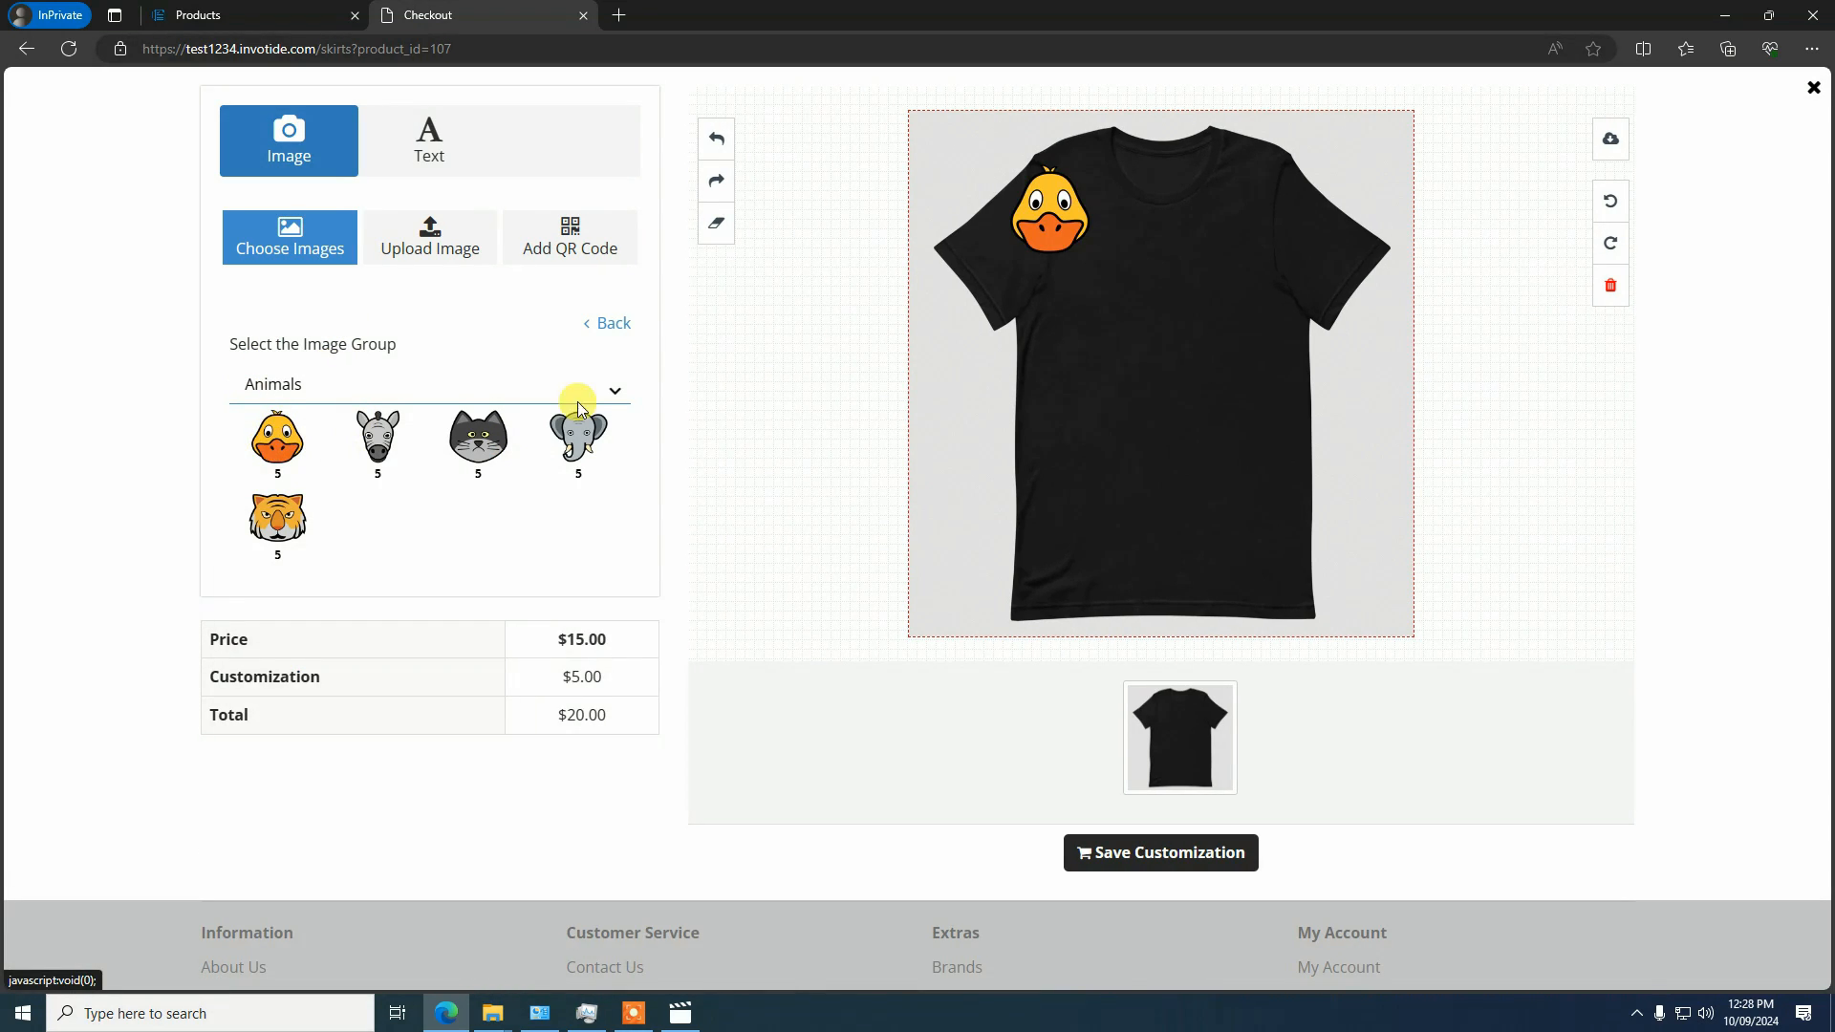
# Move the duck image to the middle of the shirt's chest and enlarge it
pyautogui.click(994, 237)
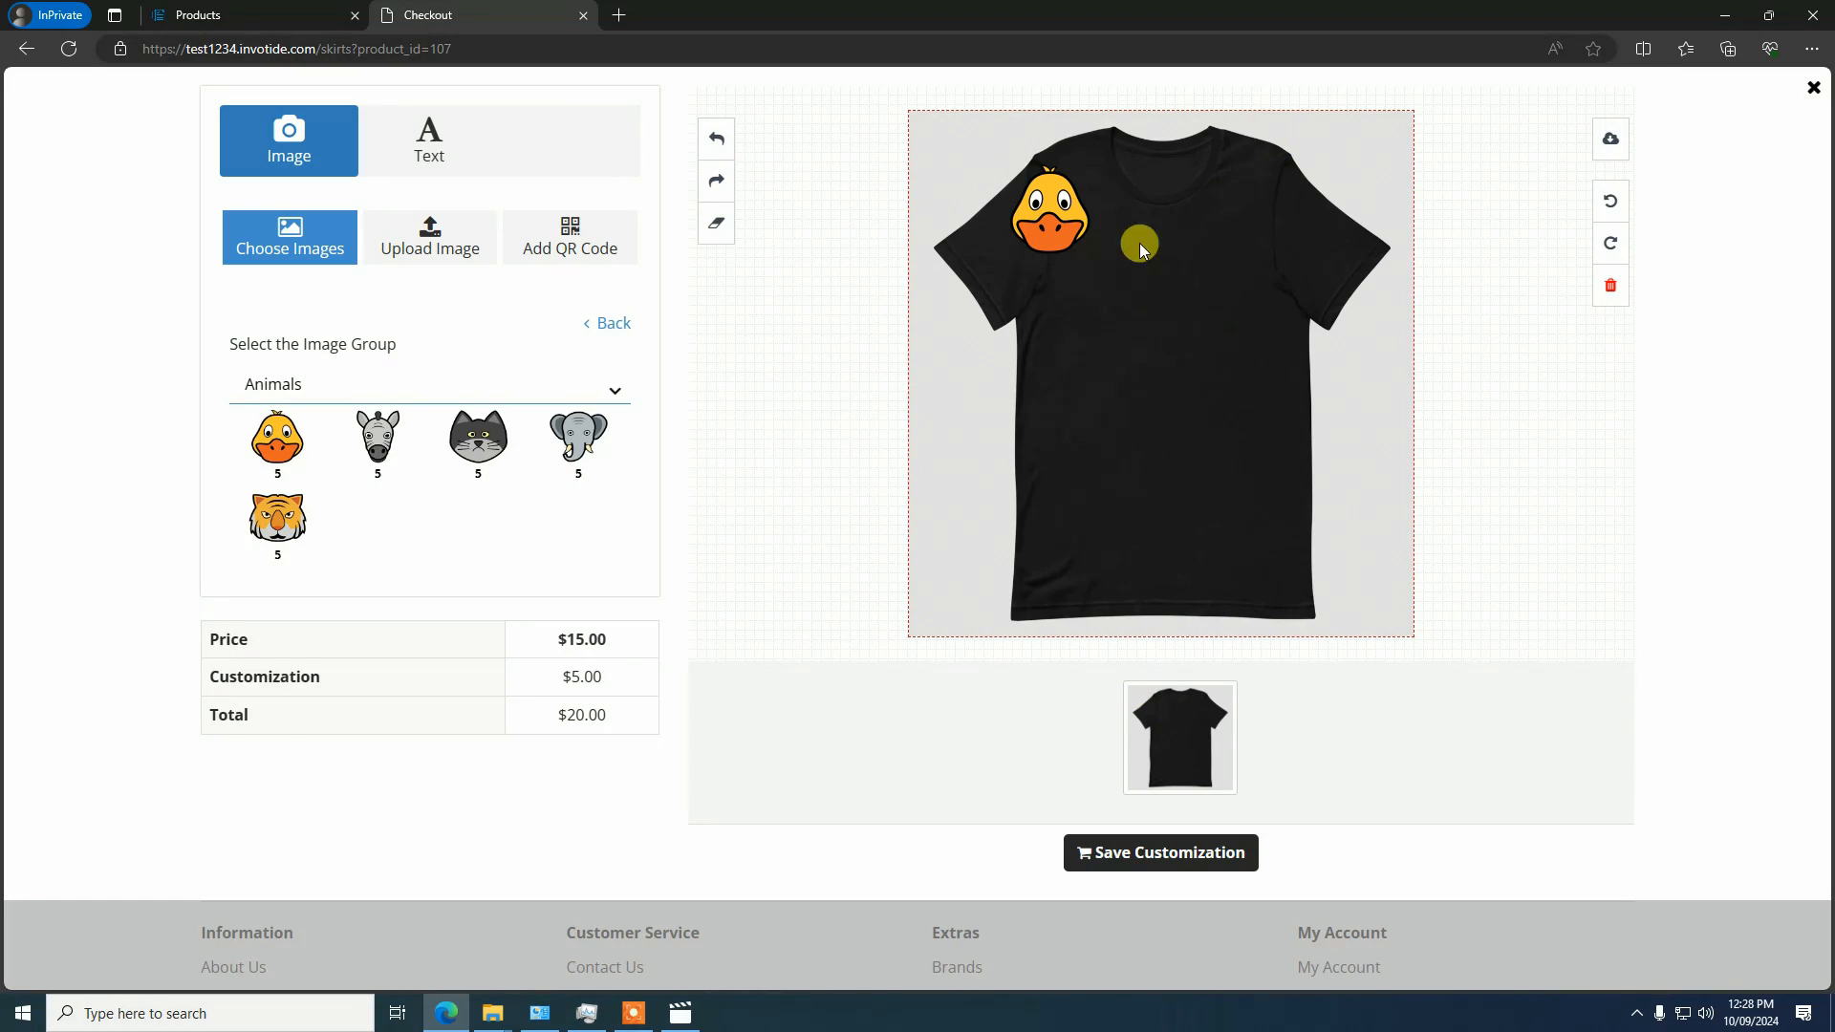
pyautogui.click(1037, 212)
pyautogui.moveTo(1044, 200); pyautogui.dragTo(1168, 287)
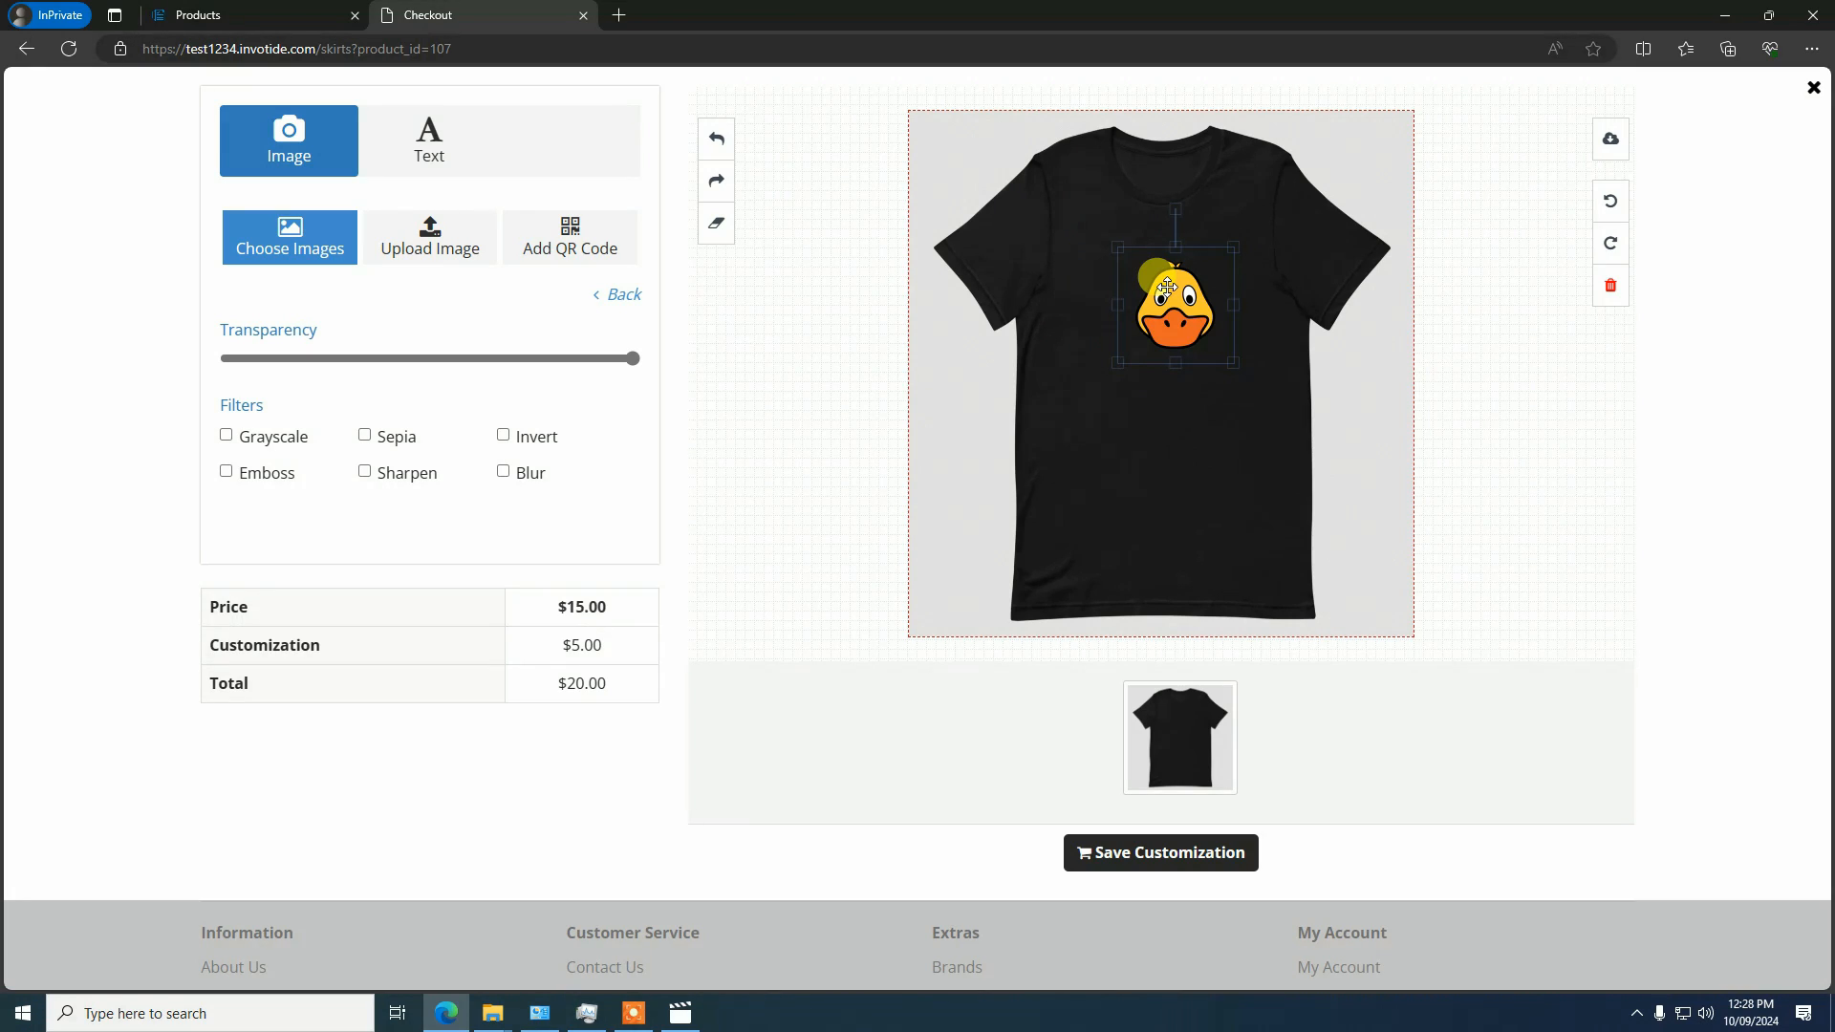
pyautogui.moveTo(1168, 287); pyautogui.dragTo(1164, 279)
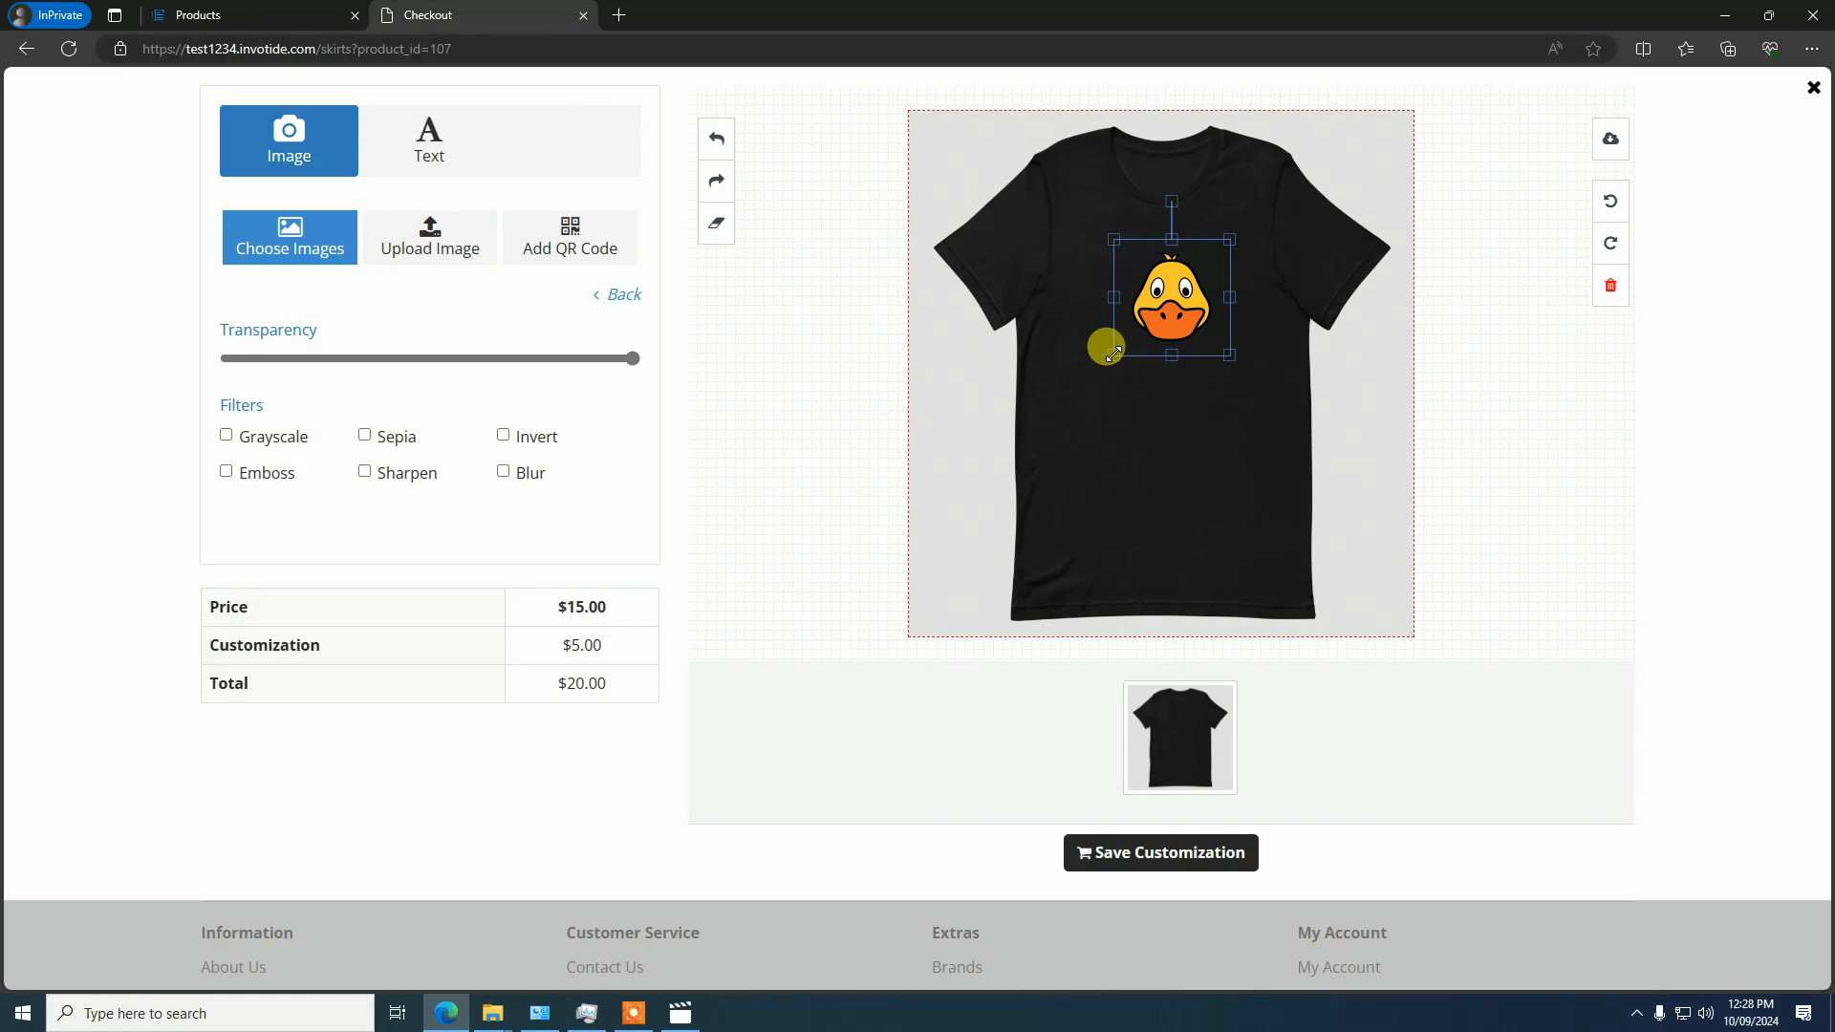
pyautogui.moveTo(1114, 354); pyautogui.dragTo(1152, 327)
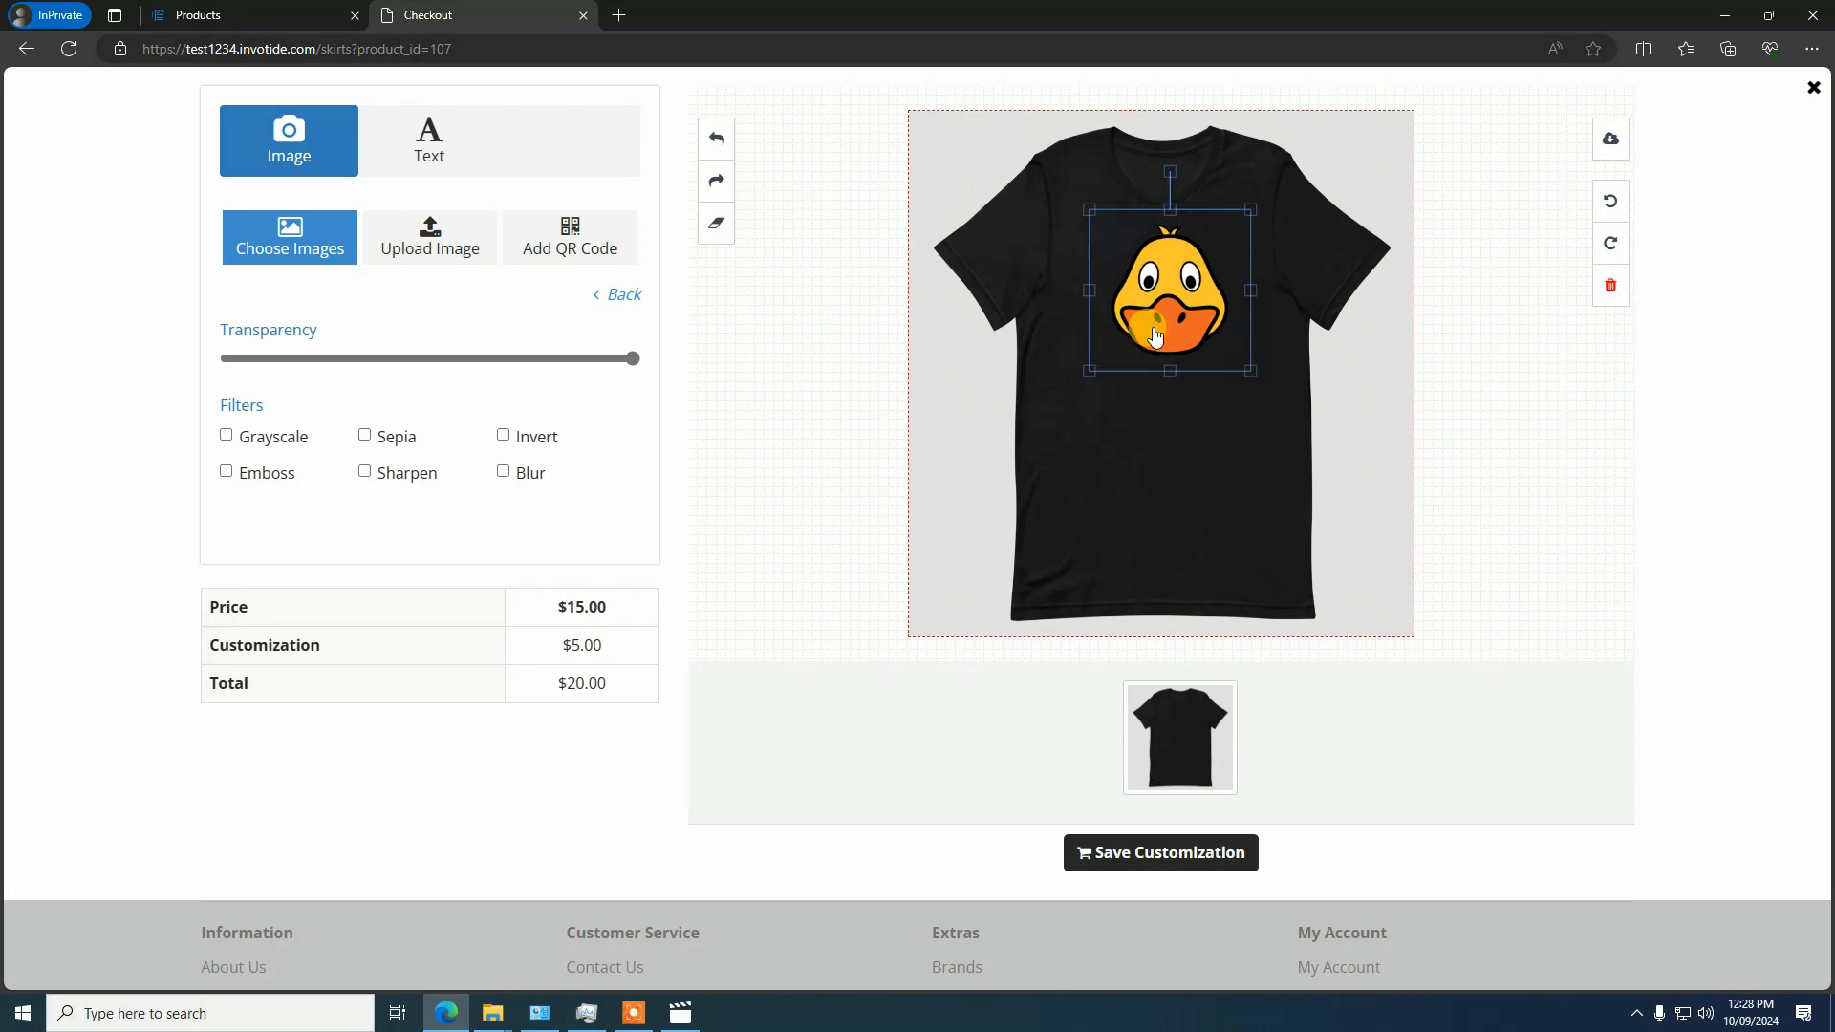
pyautogui.click(1159, 430)
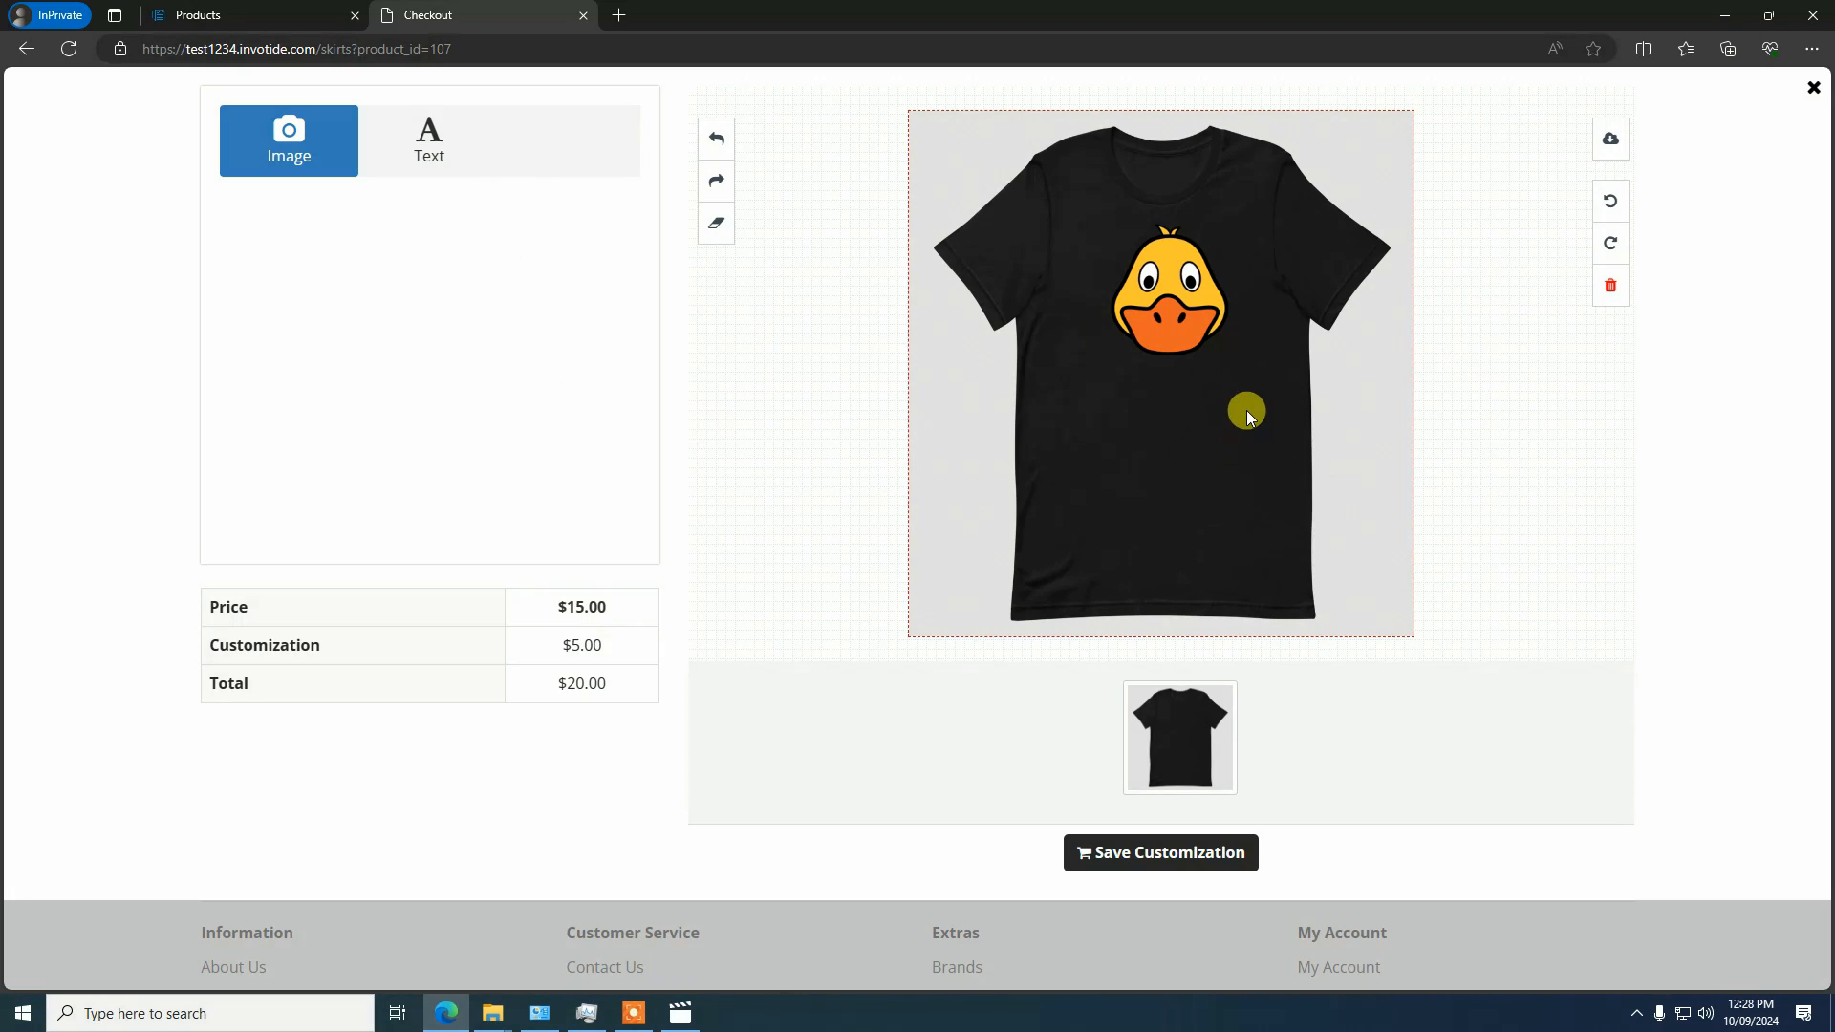
# Try the Grayscale, Sepia and Invert filters on the duck image and clear them all again
pyautogui.click(1154, 280)
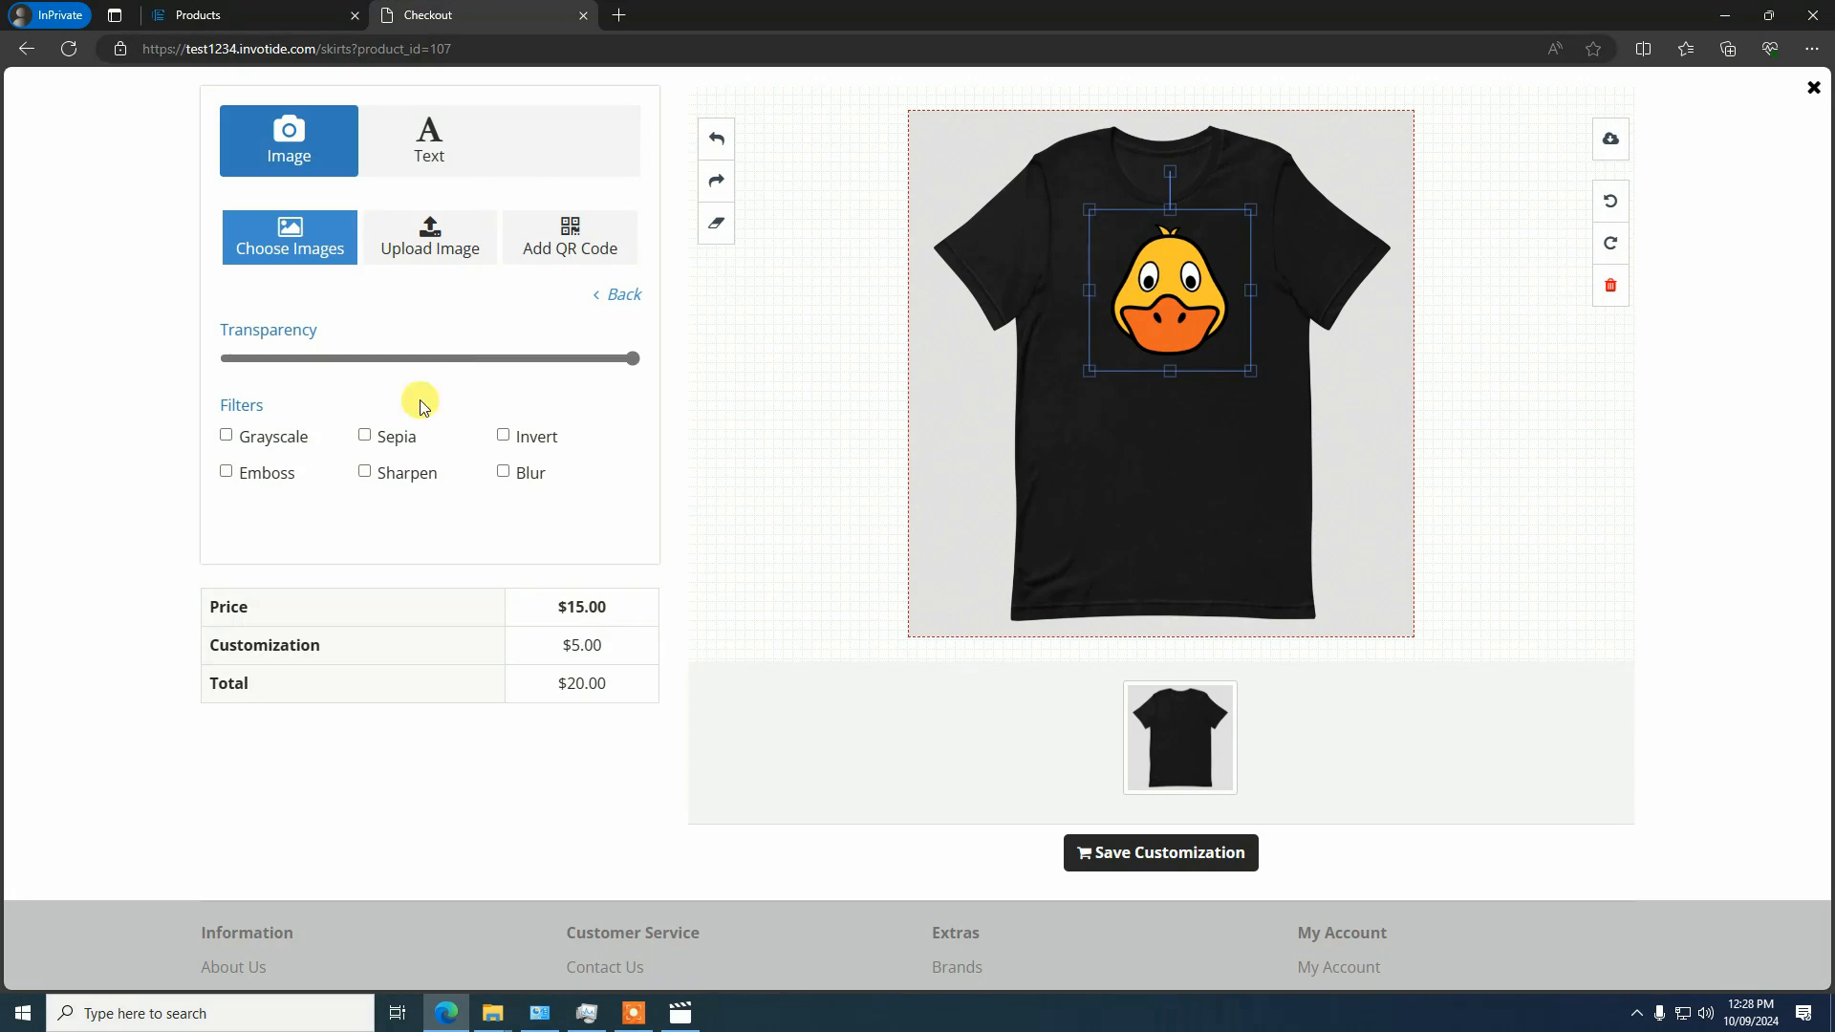
pyautogui.click(266, 437)
pyautogui.click(254, 432)
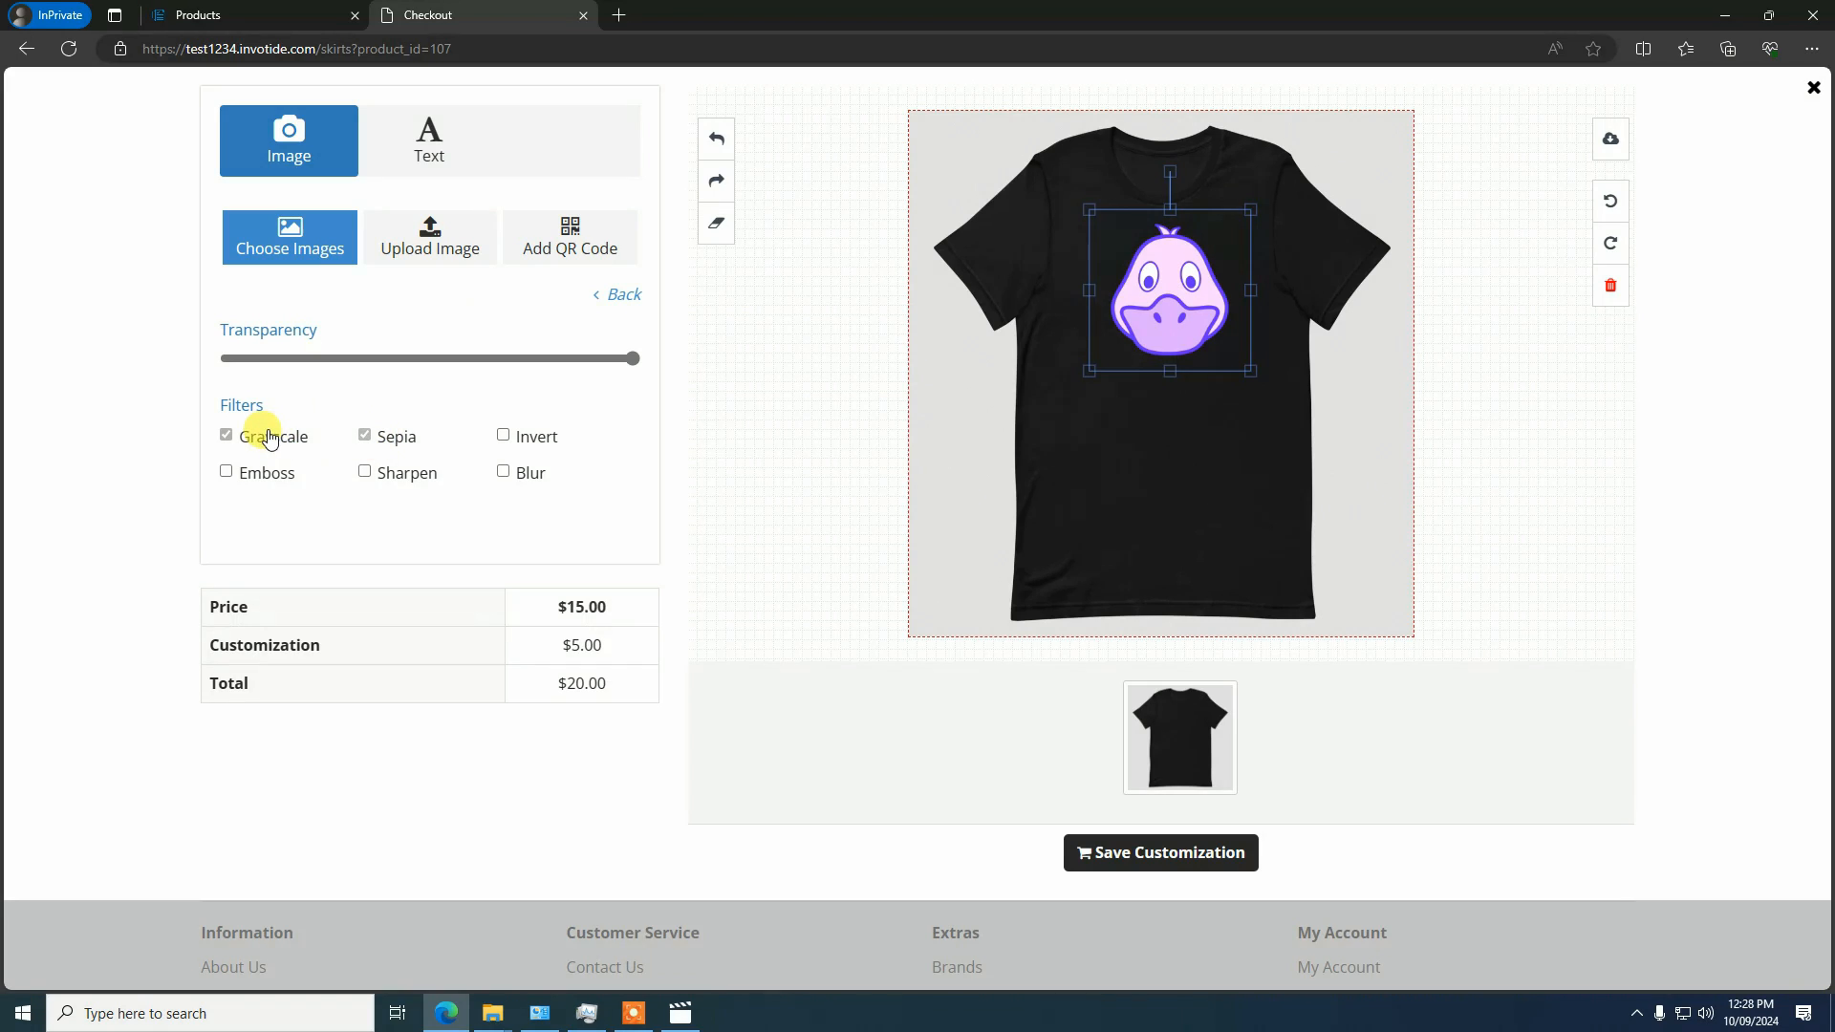
pyautogui.click(383, 437)
pyautogui.click(501, 438)
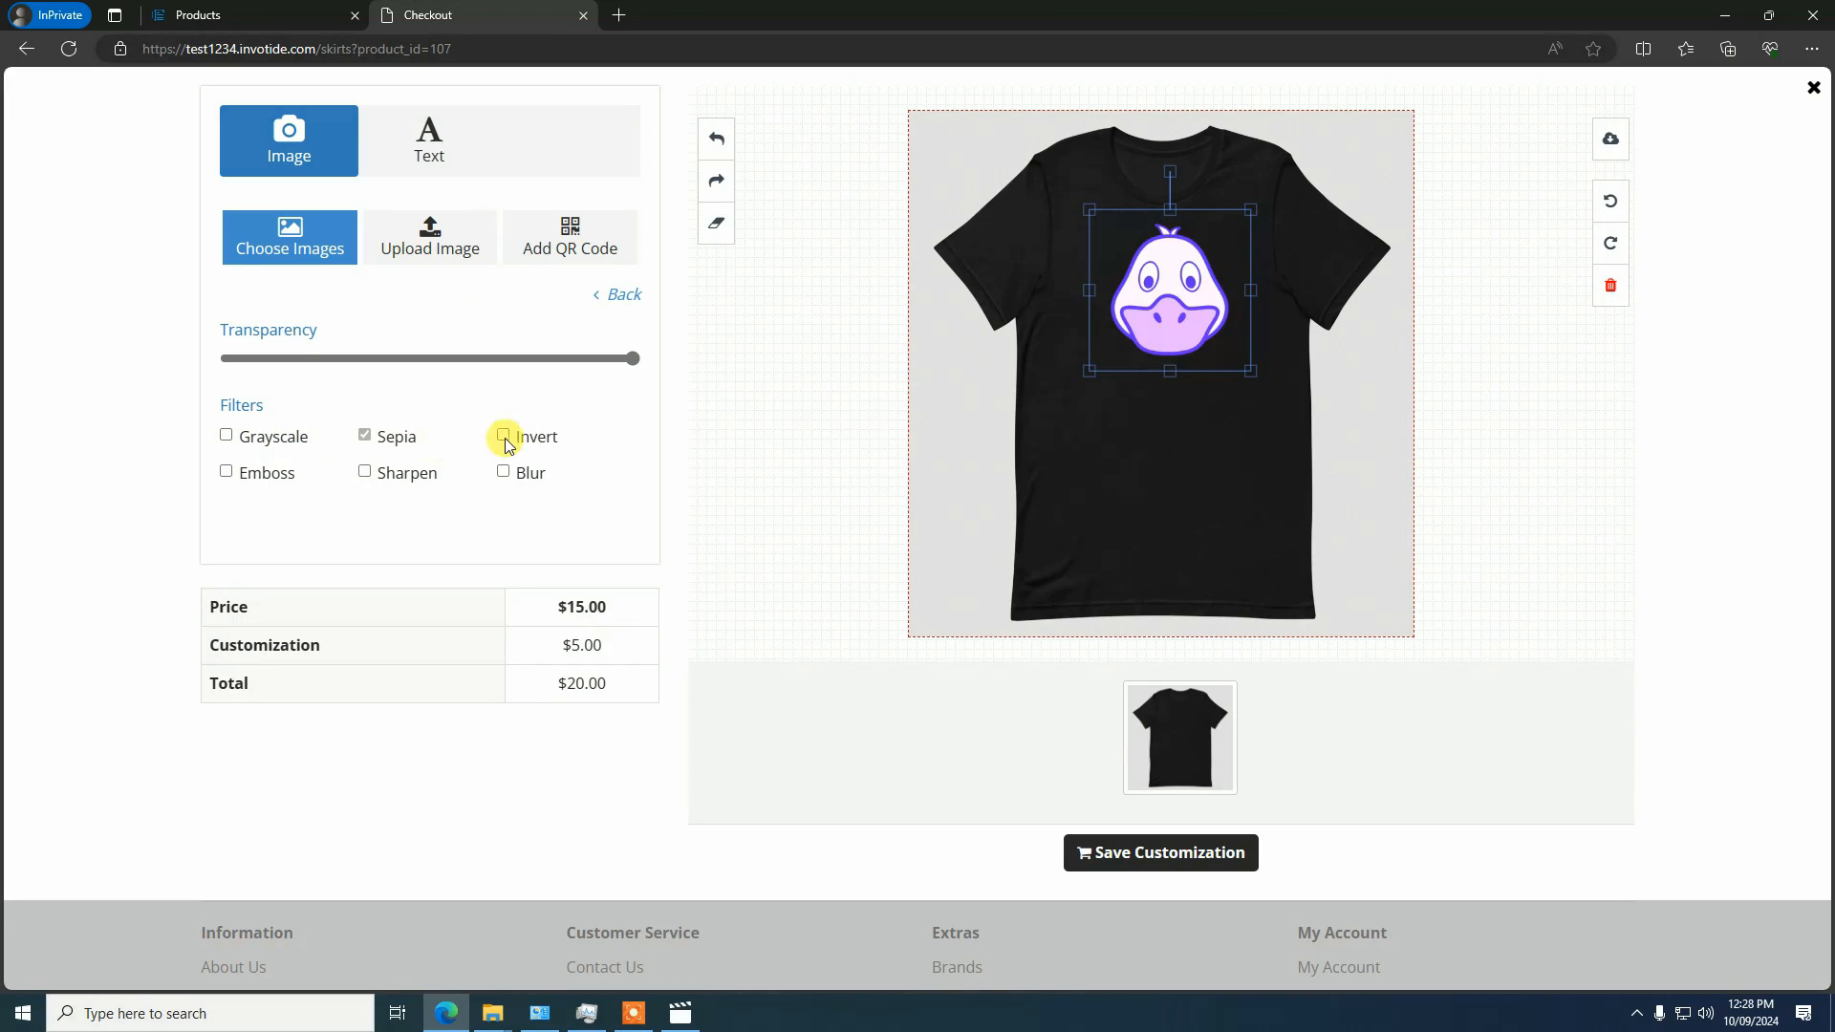
pyautogui.click(389, 438)
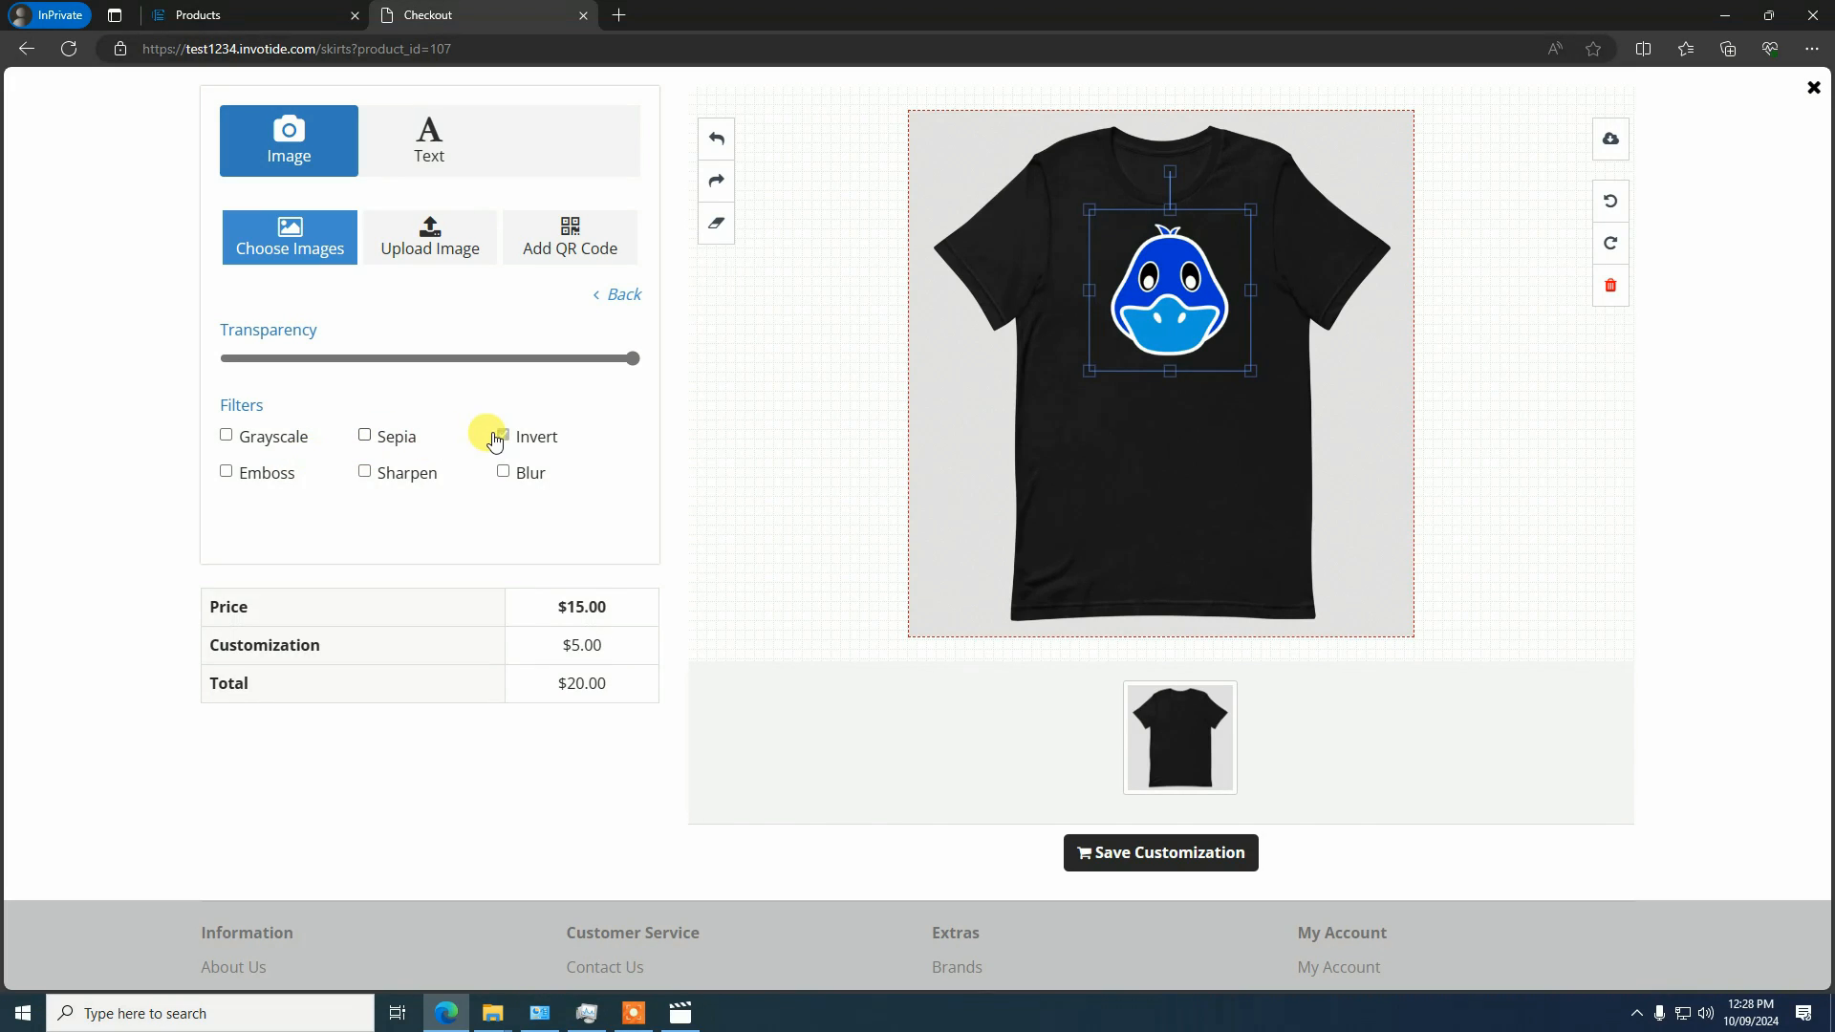
pyautogui.click(373, 432)
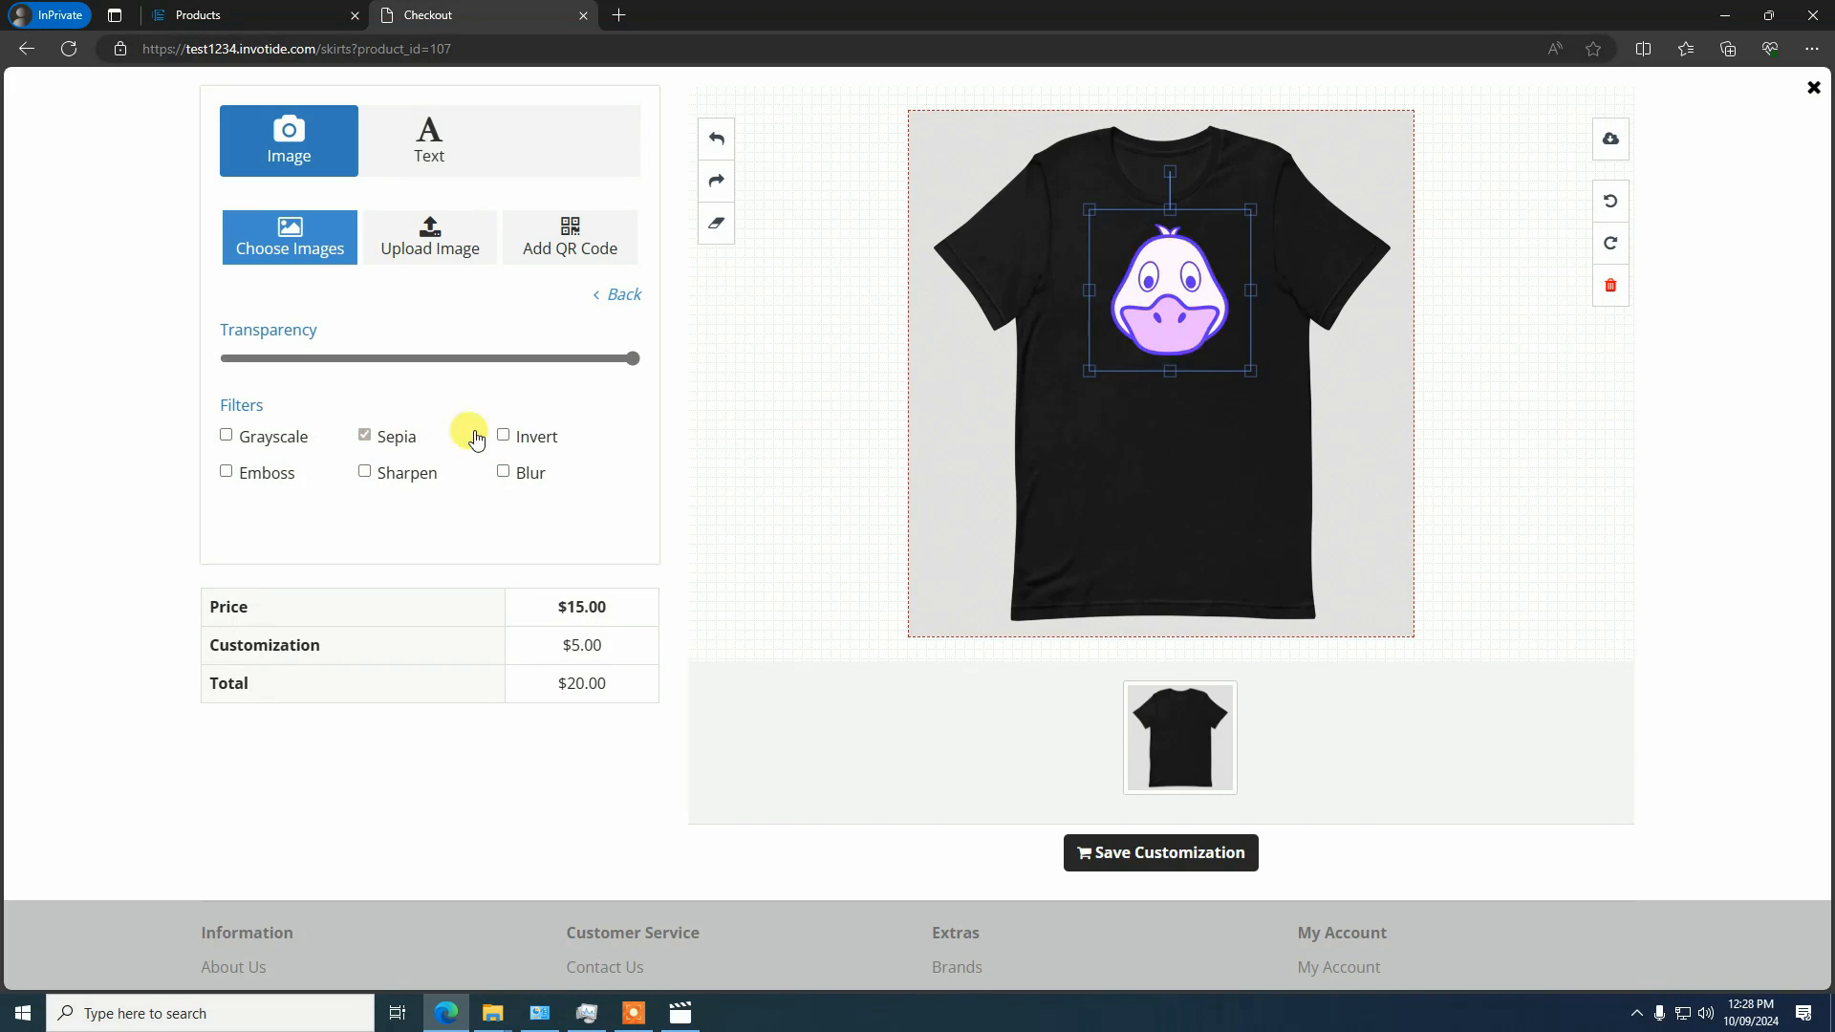
pyautogui.click(367, 436)
pyautogui.click(1136, 397)
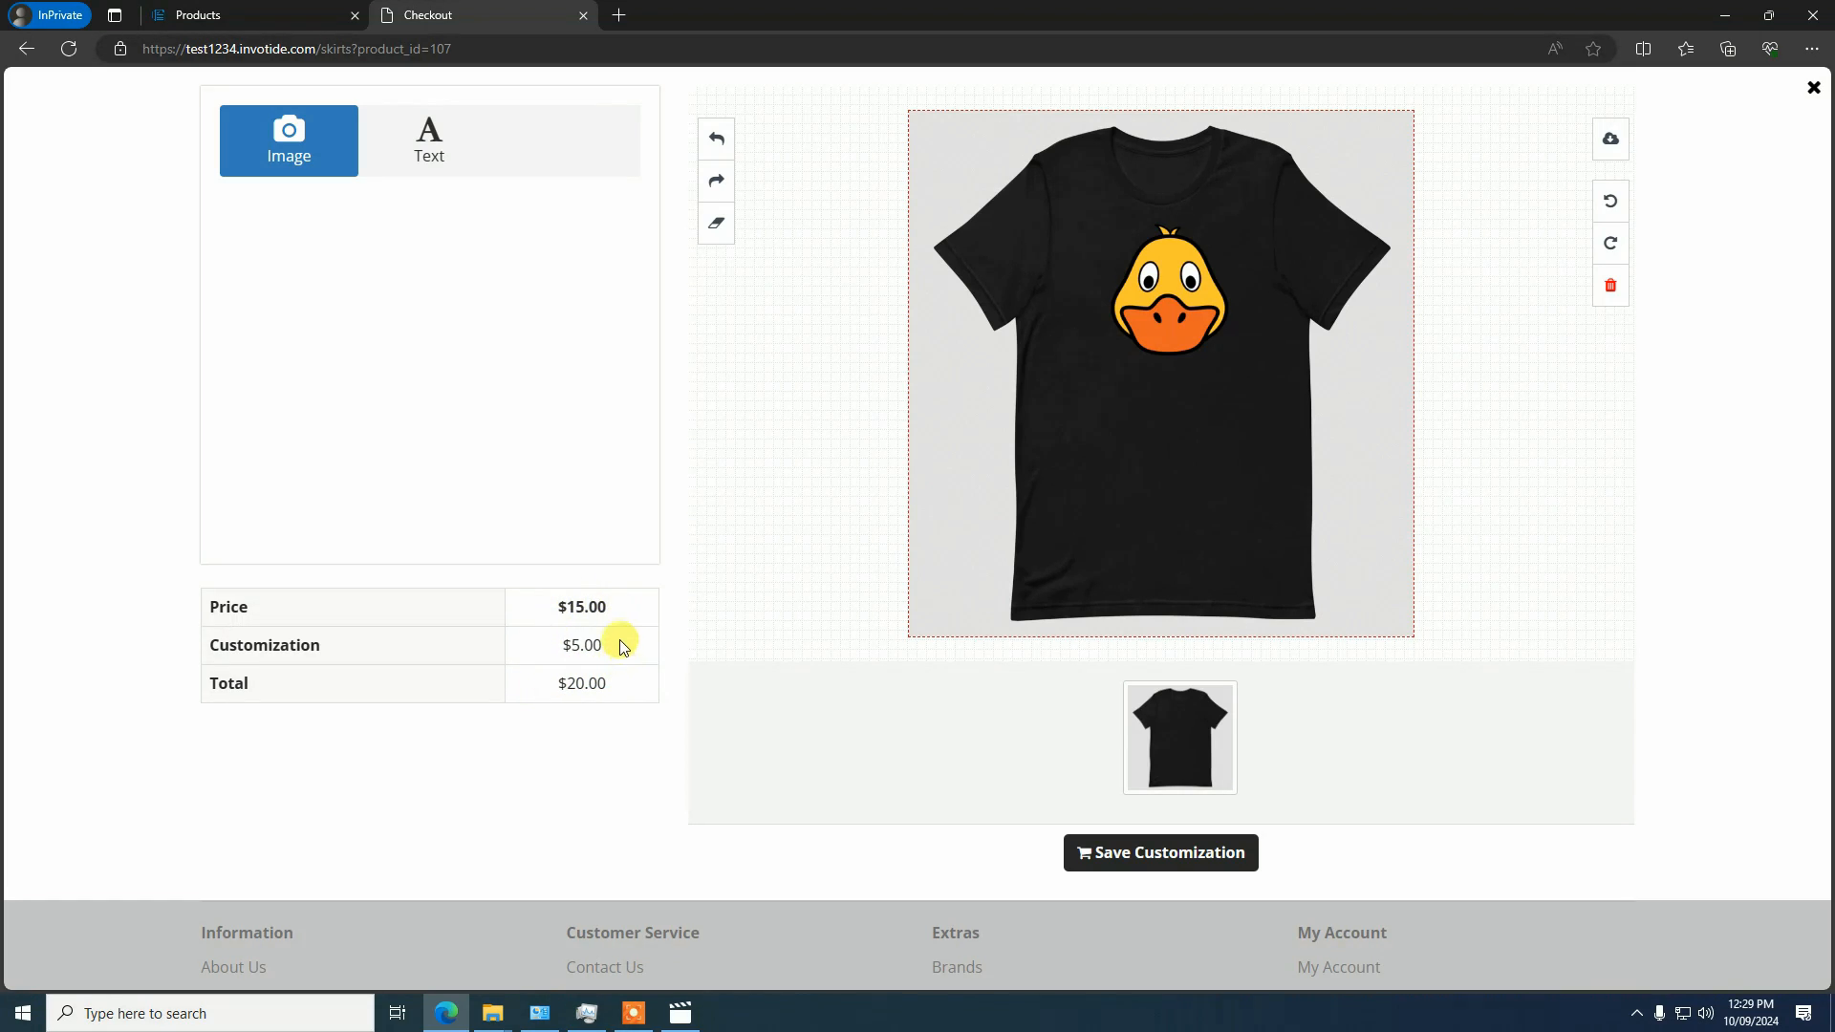
pyautogui.click(418, 180)
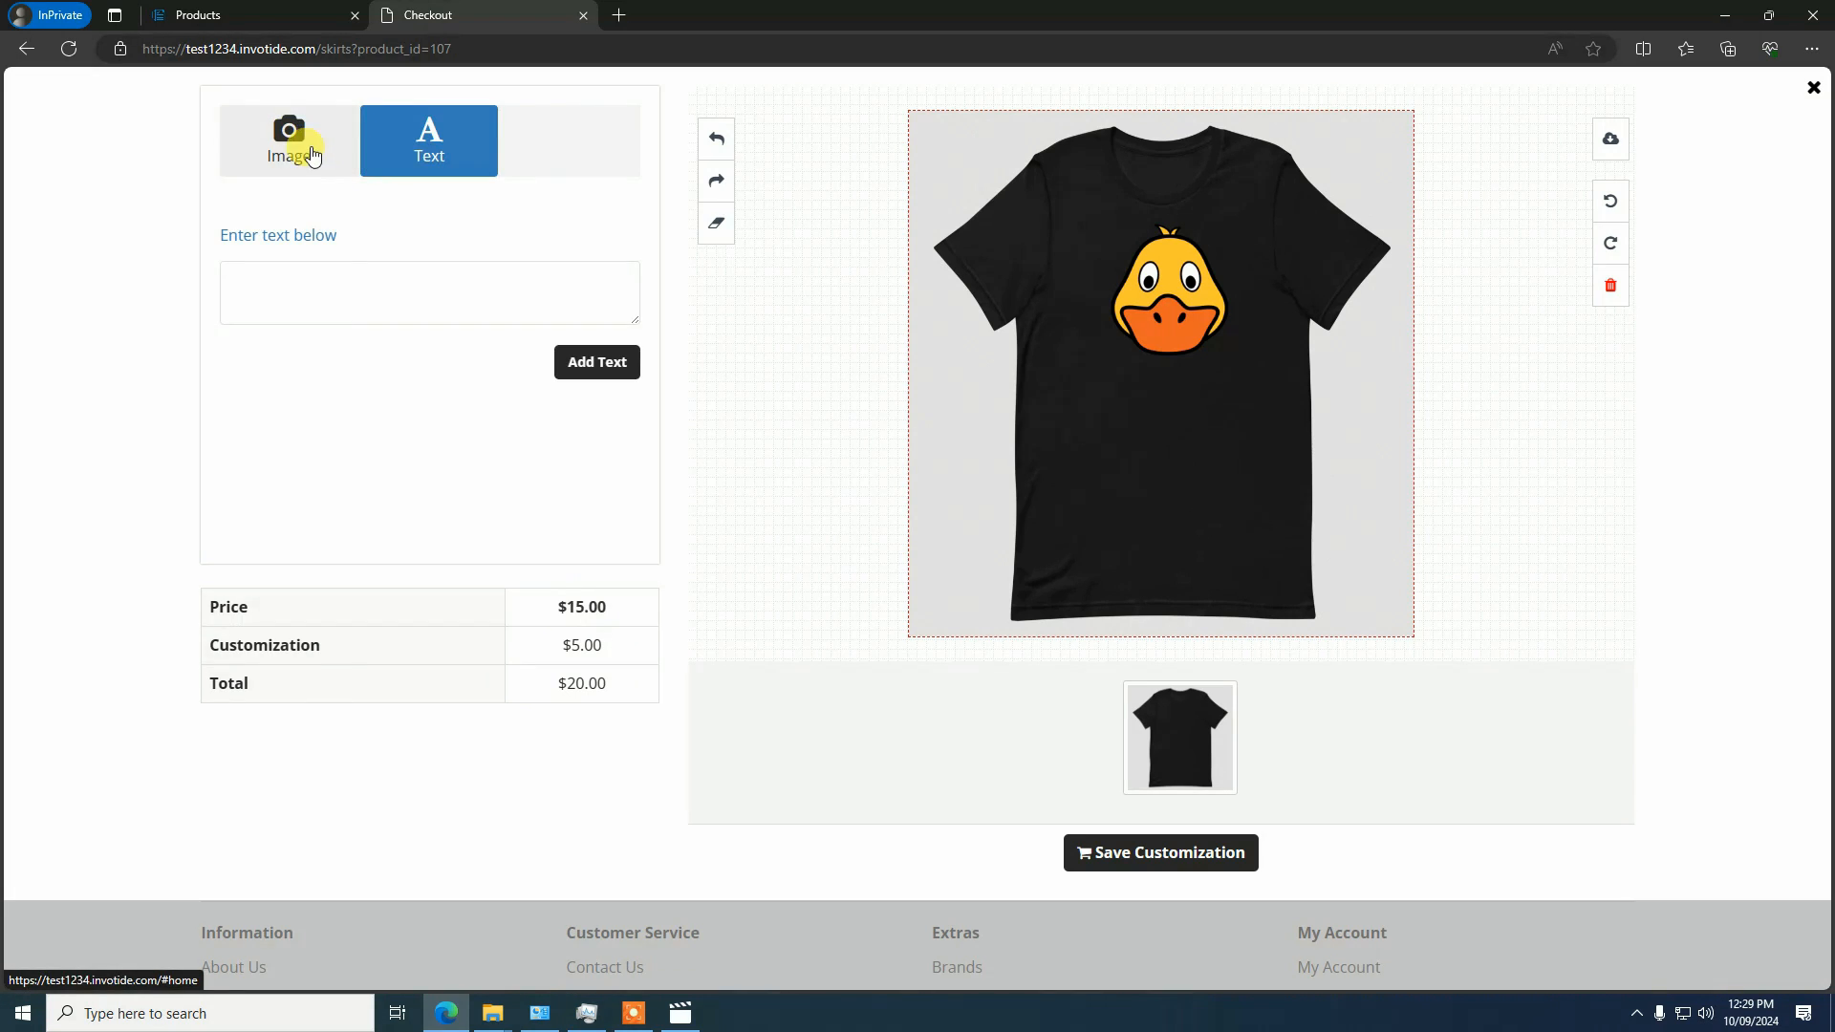
pyautogui.click(304, 145)
pyautogui.click(402, 141)
pyautogui.click(312, 142)
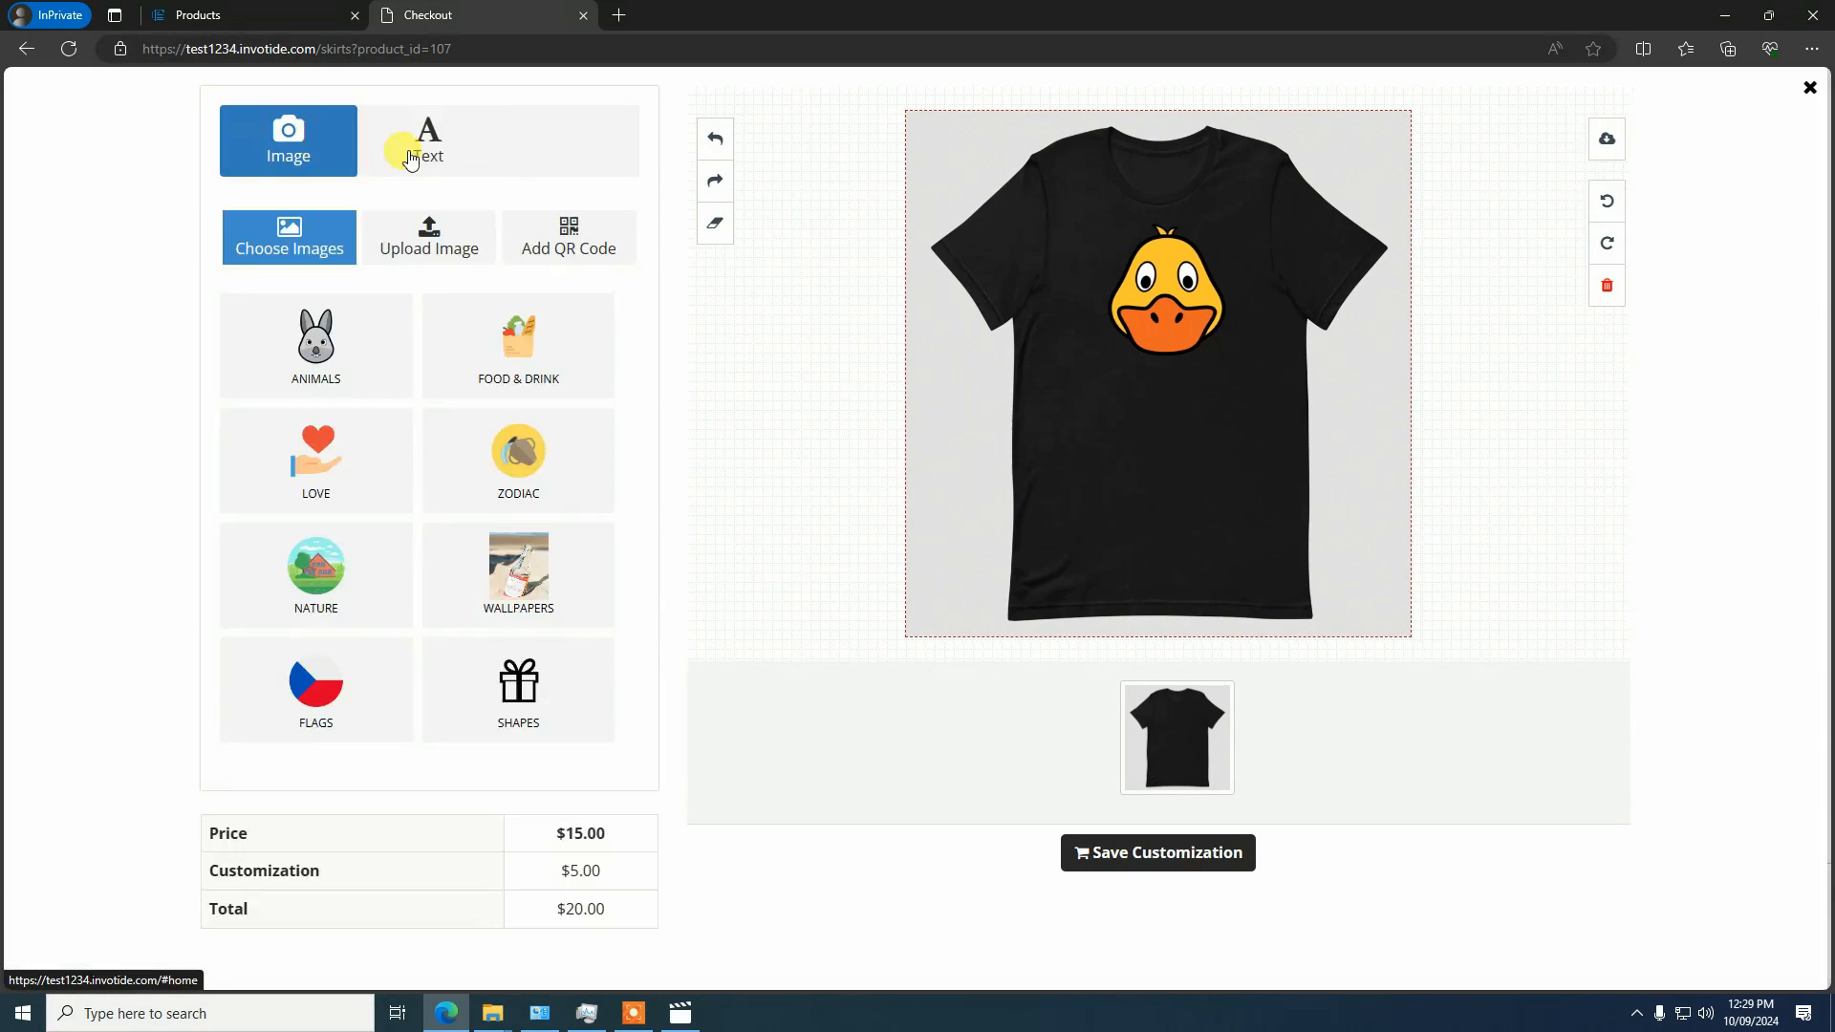
pyautogui.click(435, 160)
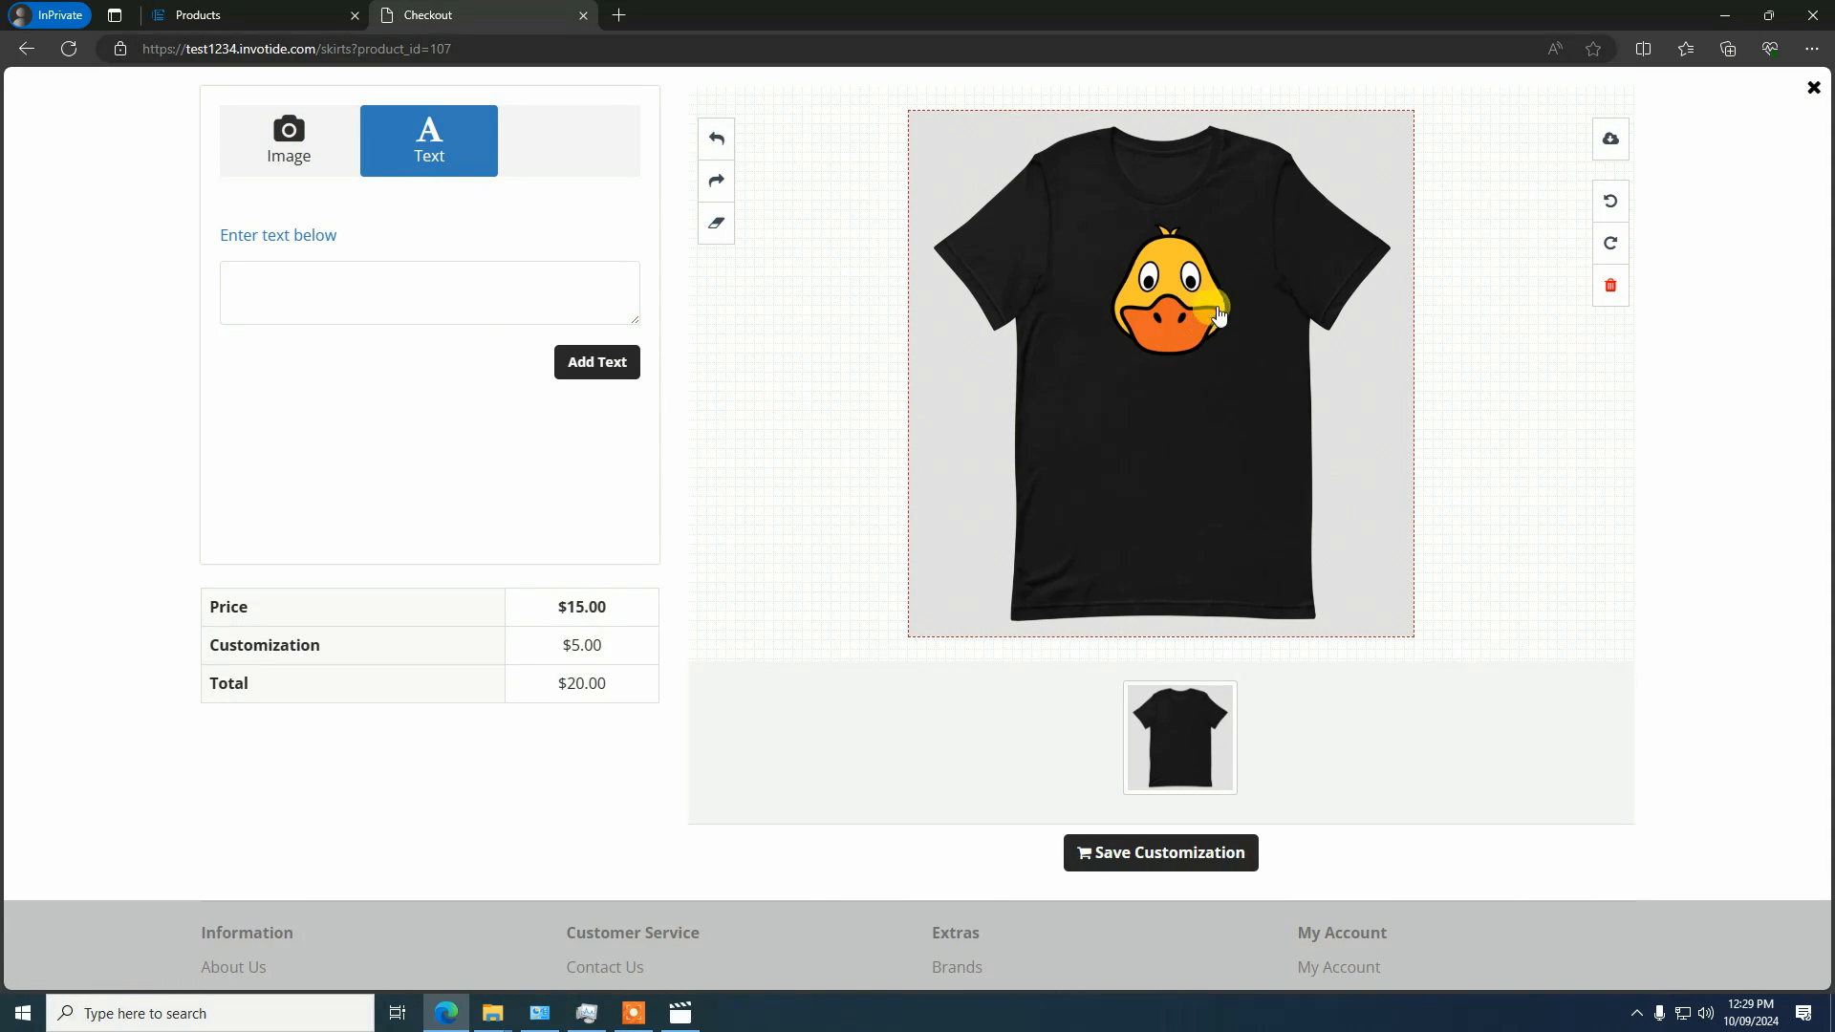
# Move the duck image slightly lower on the shirt's chest and deselect it
pyautogui.click(1177, 291)
pyautogui.moveTo(1164, 283)
pyautogui.mouseDown()
pyautogui.moveTo(1165, 309)
pyautogui.moveTo(1159, 294)
pyautogui.mouseUp()
pyautogui.click(1155, 414)
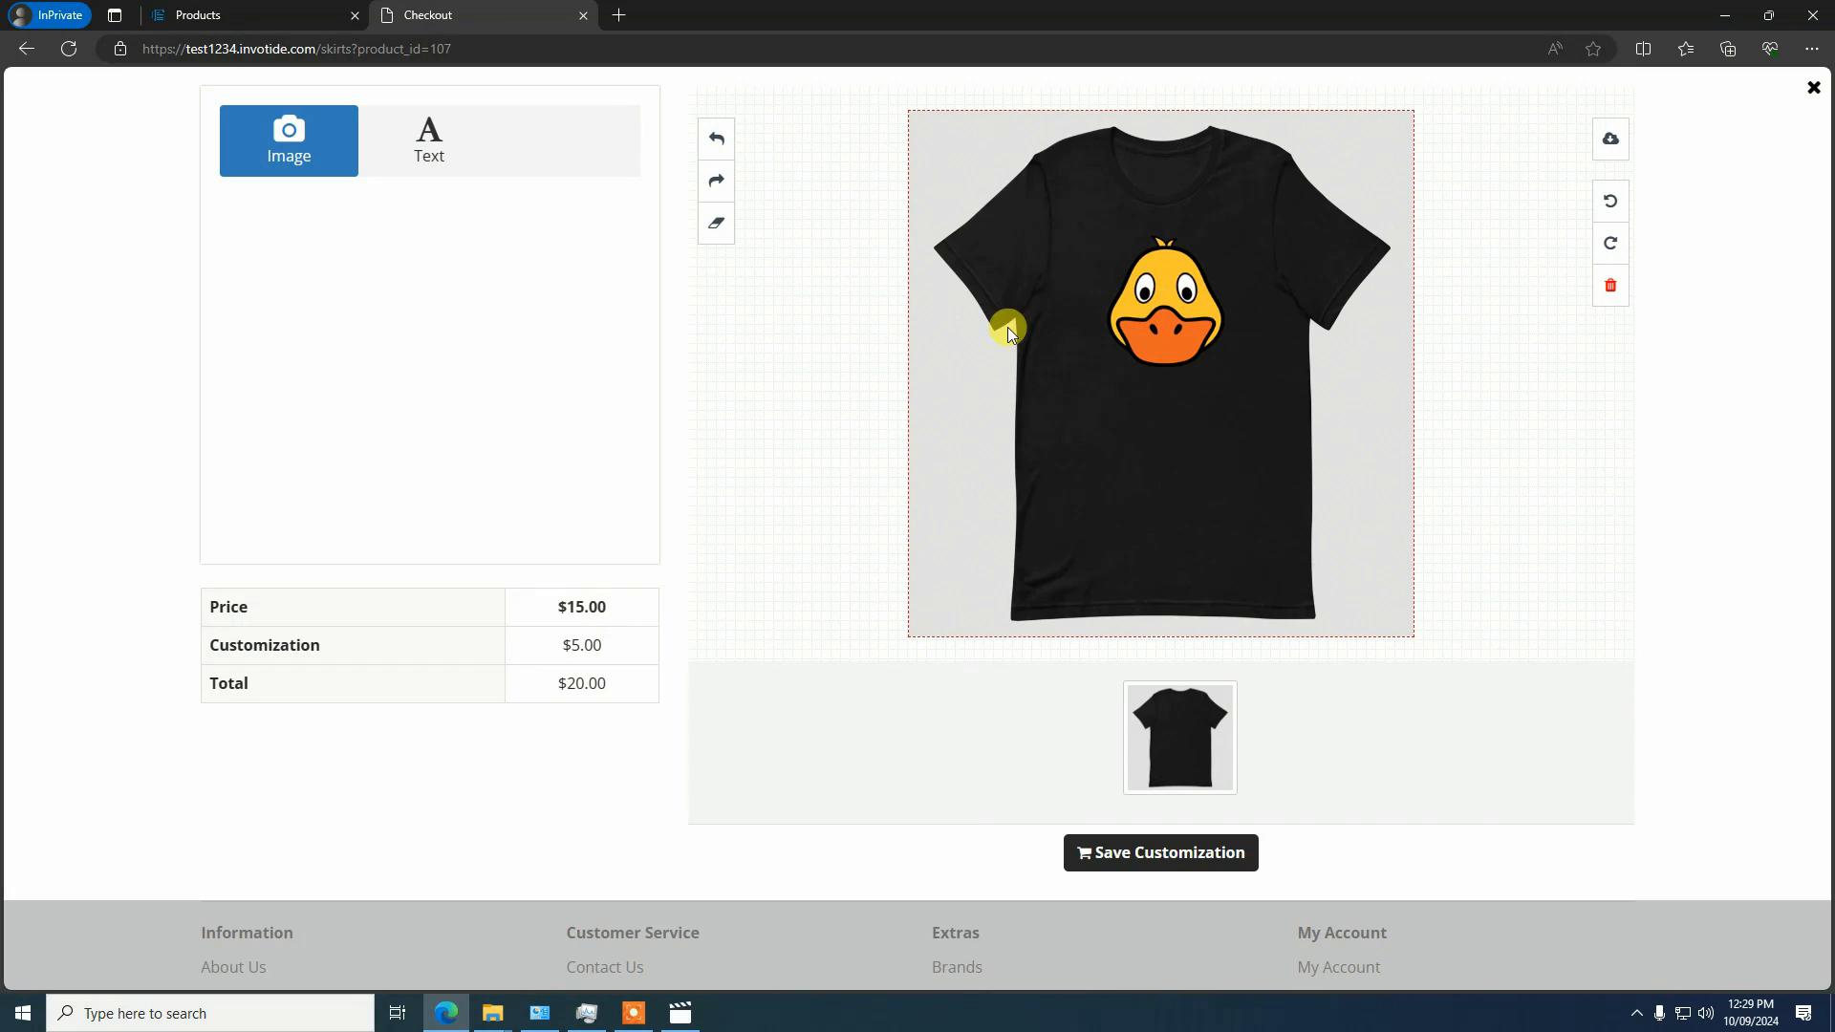
# Add the text "Nicceeee!" to the T-shirt design
pyautogui.click(406, 166)
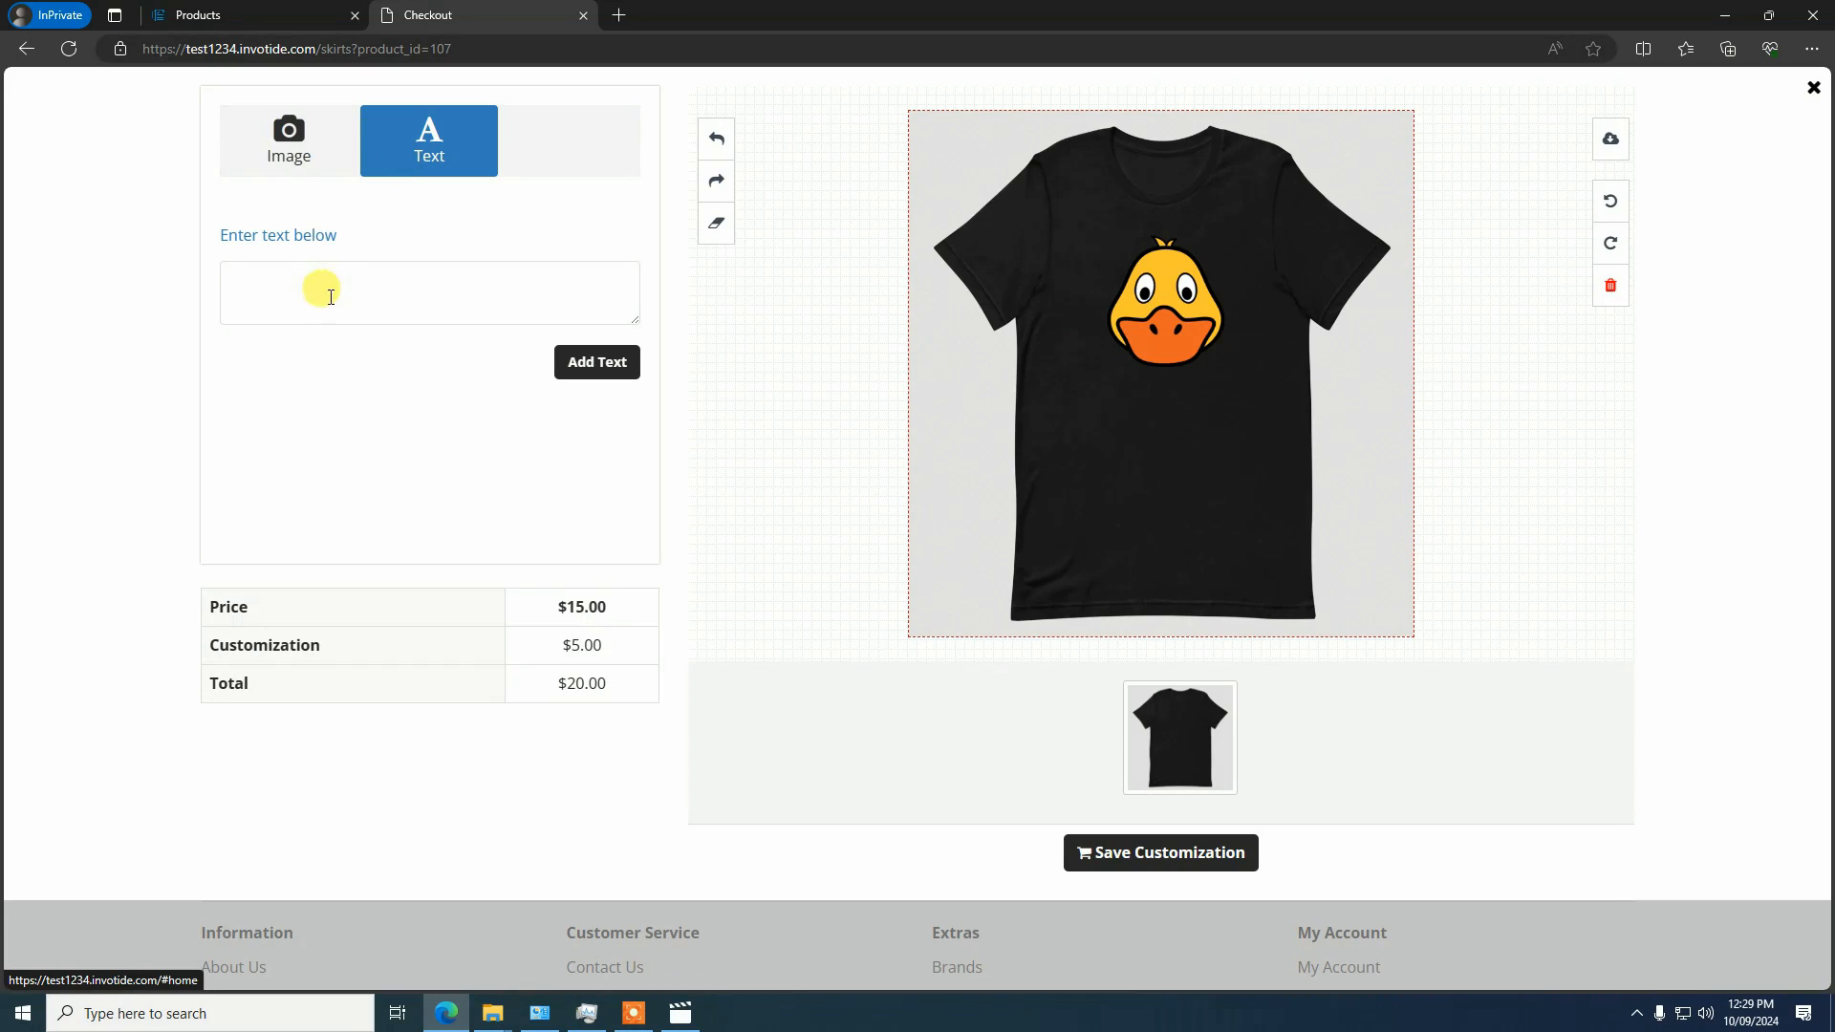
pyautogui.click(430, 306)
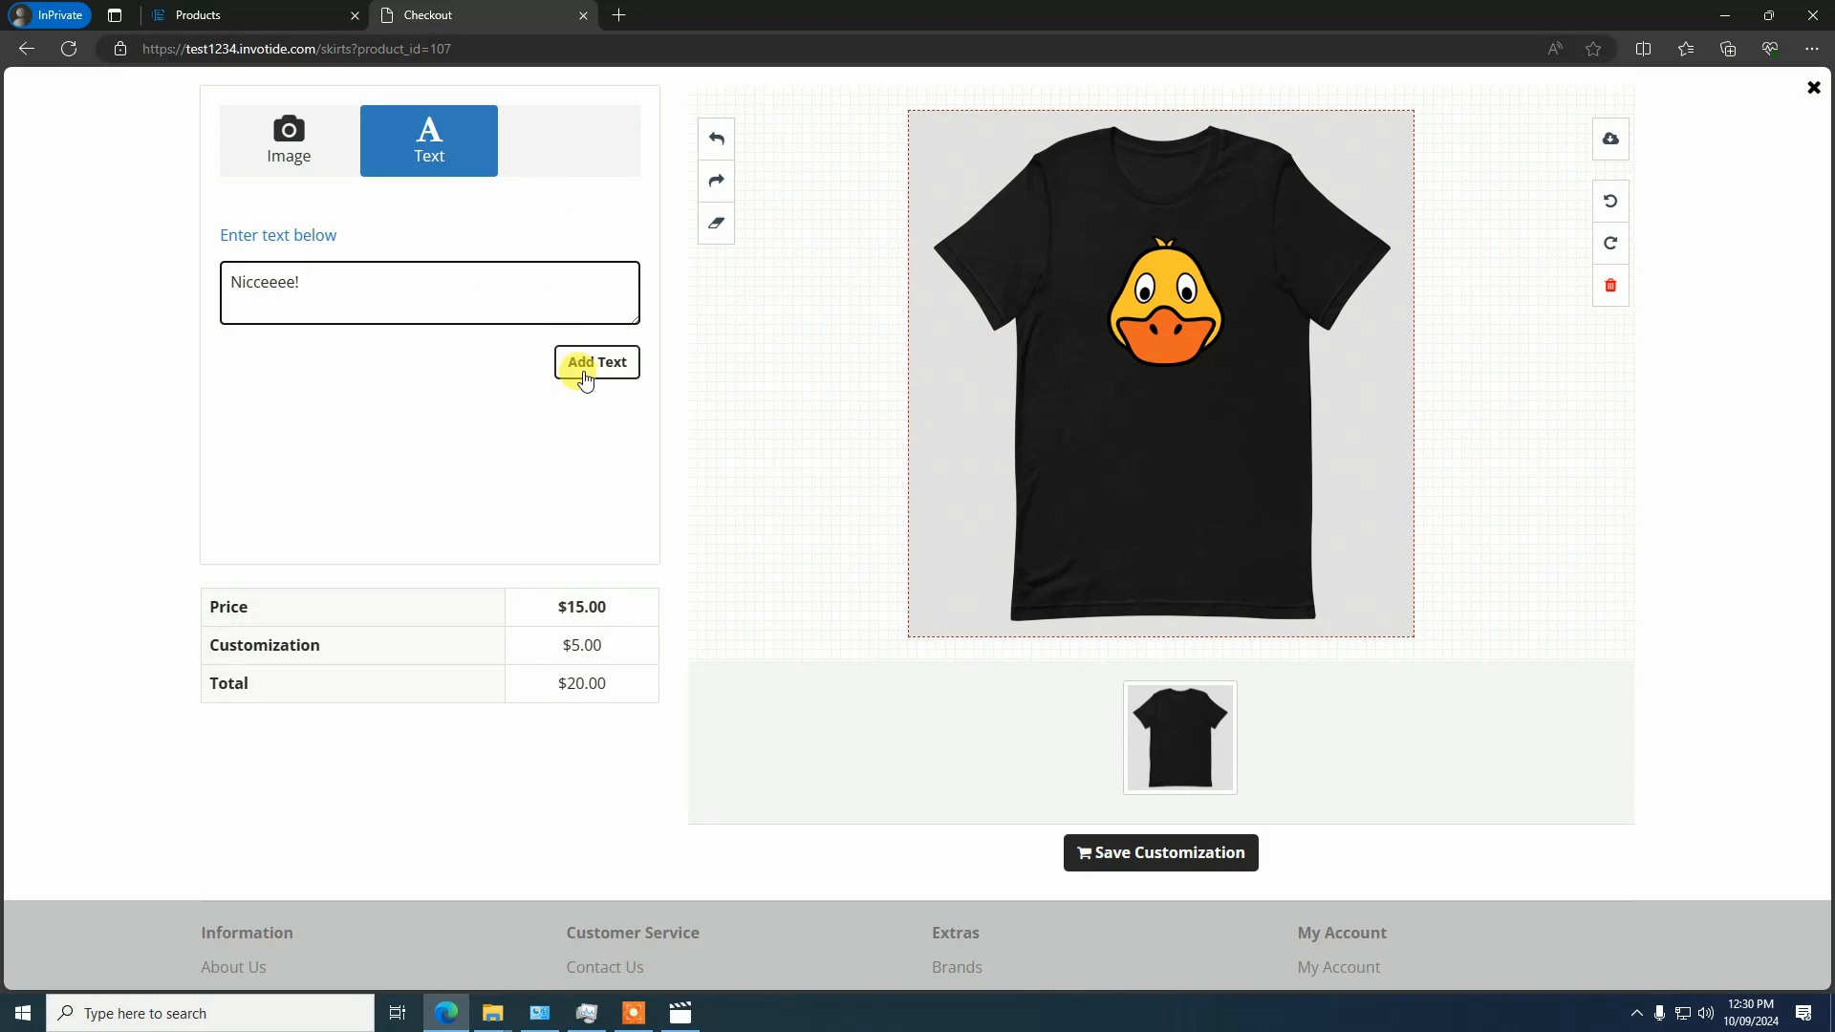
pyautogui.click(589, 373)
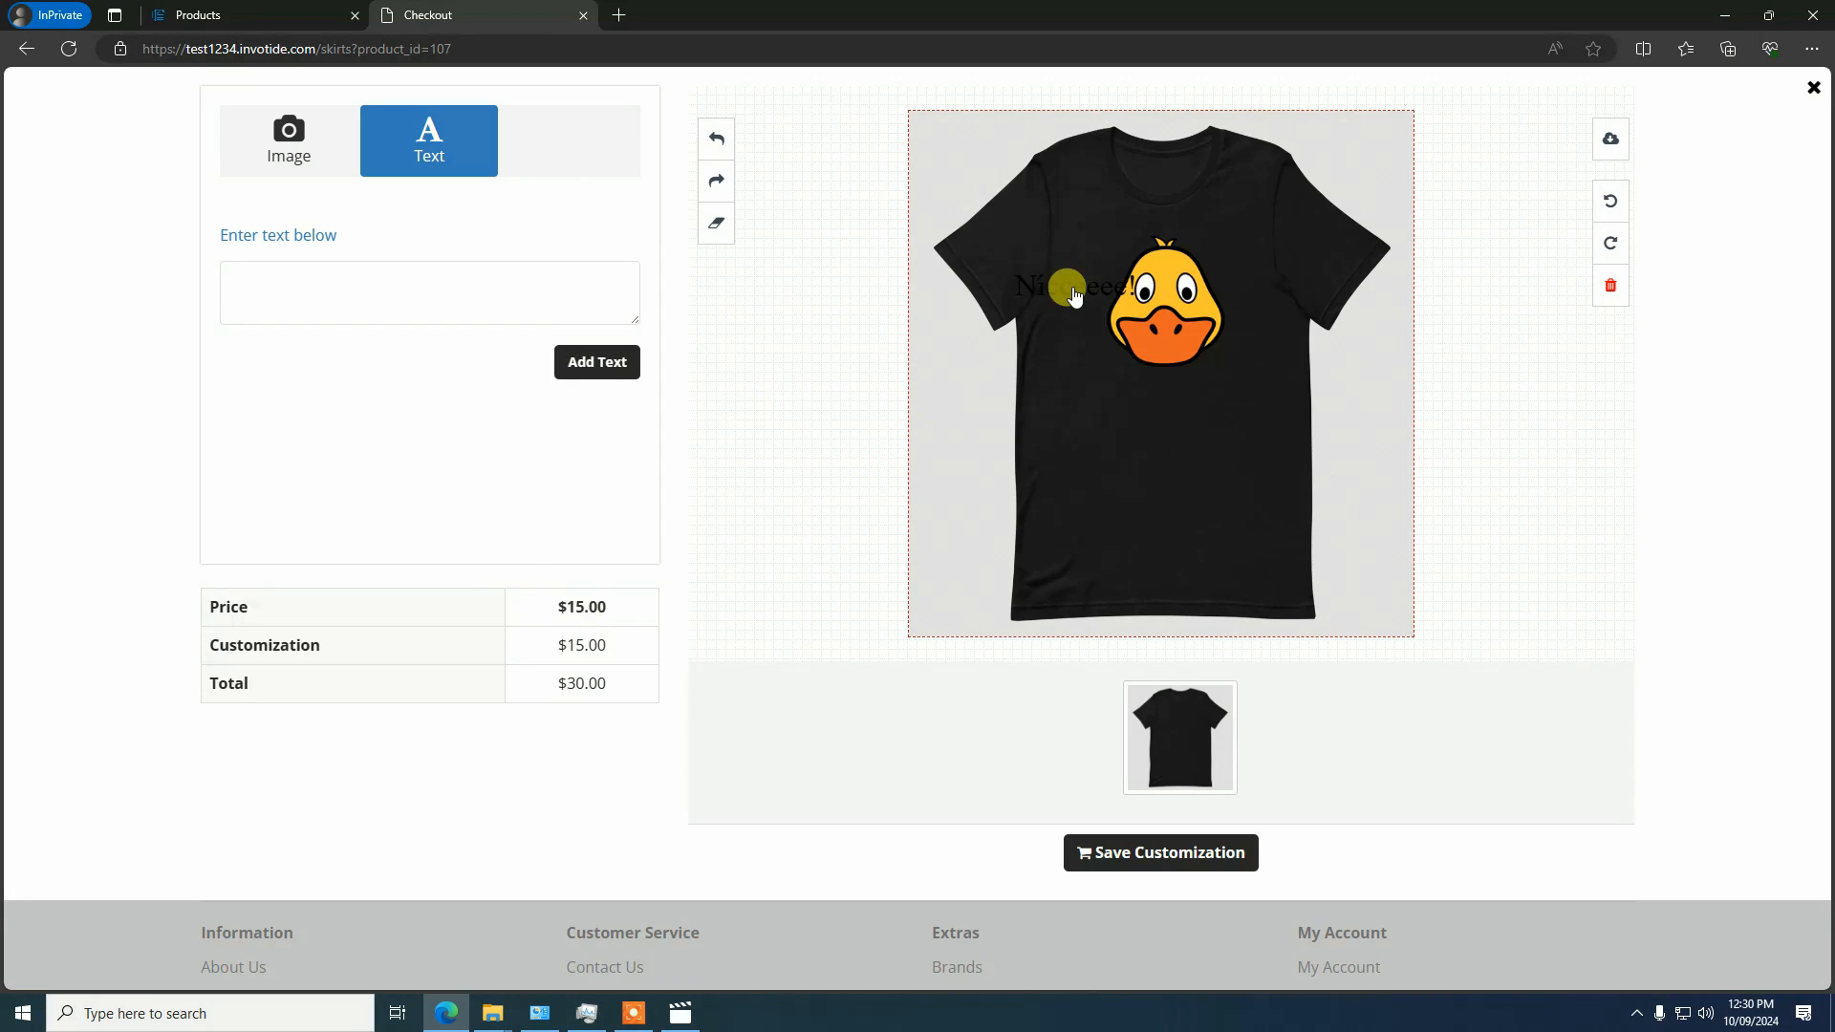
# Move the "Nicceeee!" text just below the duck image and set its font color to FFFFFF
pyautogui.moveTo(1073, 292); pyautogui.dragTo(1140, 430)
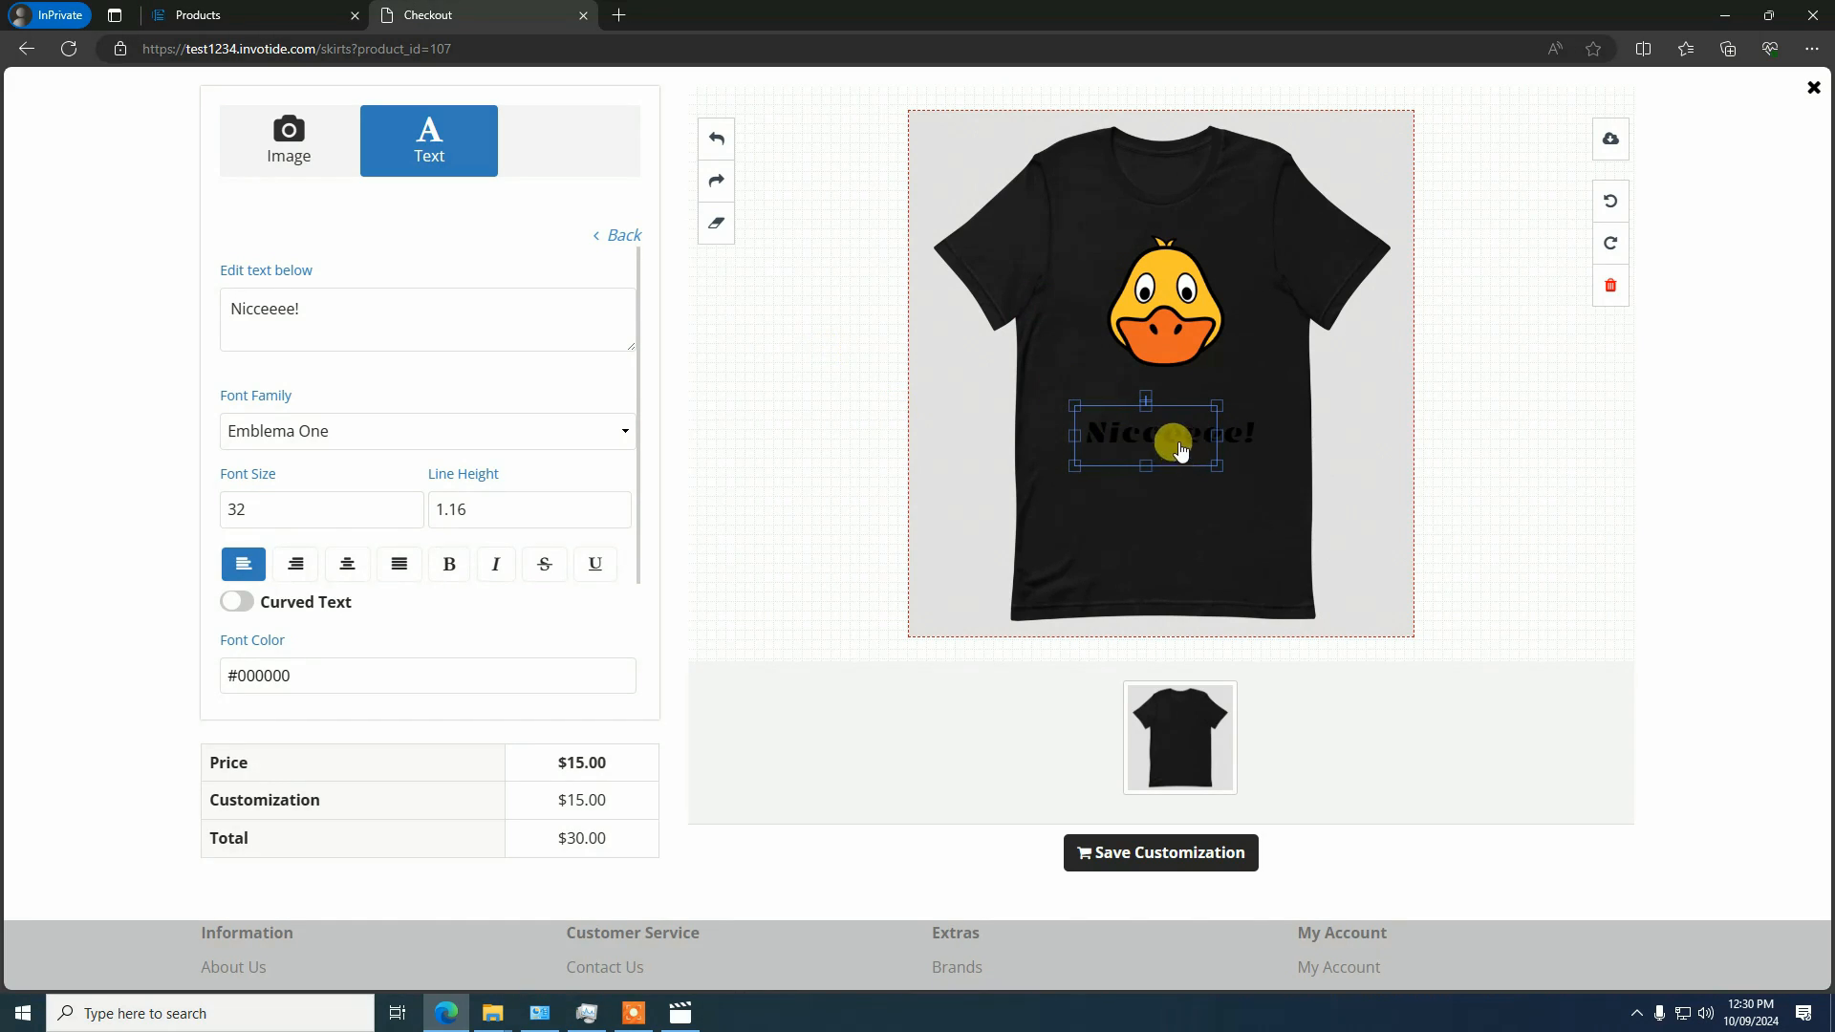
pyautogui.moveTo(1176, 447); pyautogui.dragTo(1176, 434)
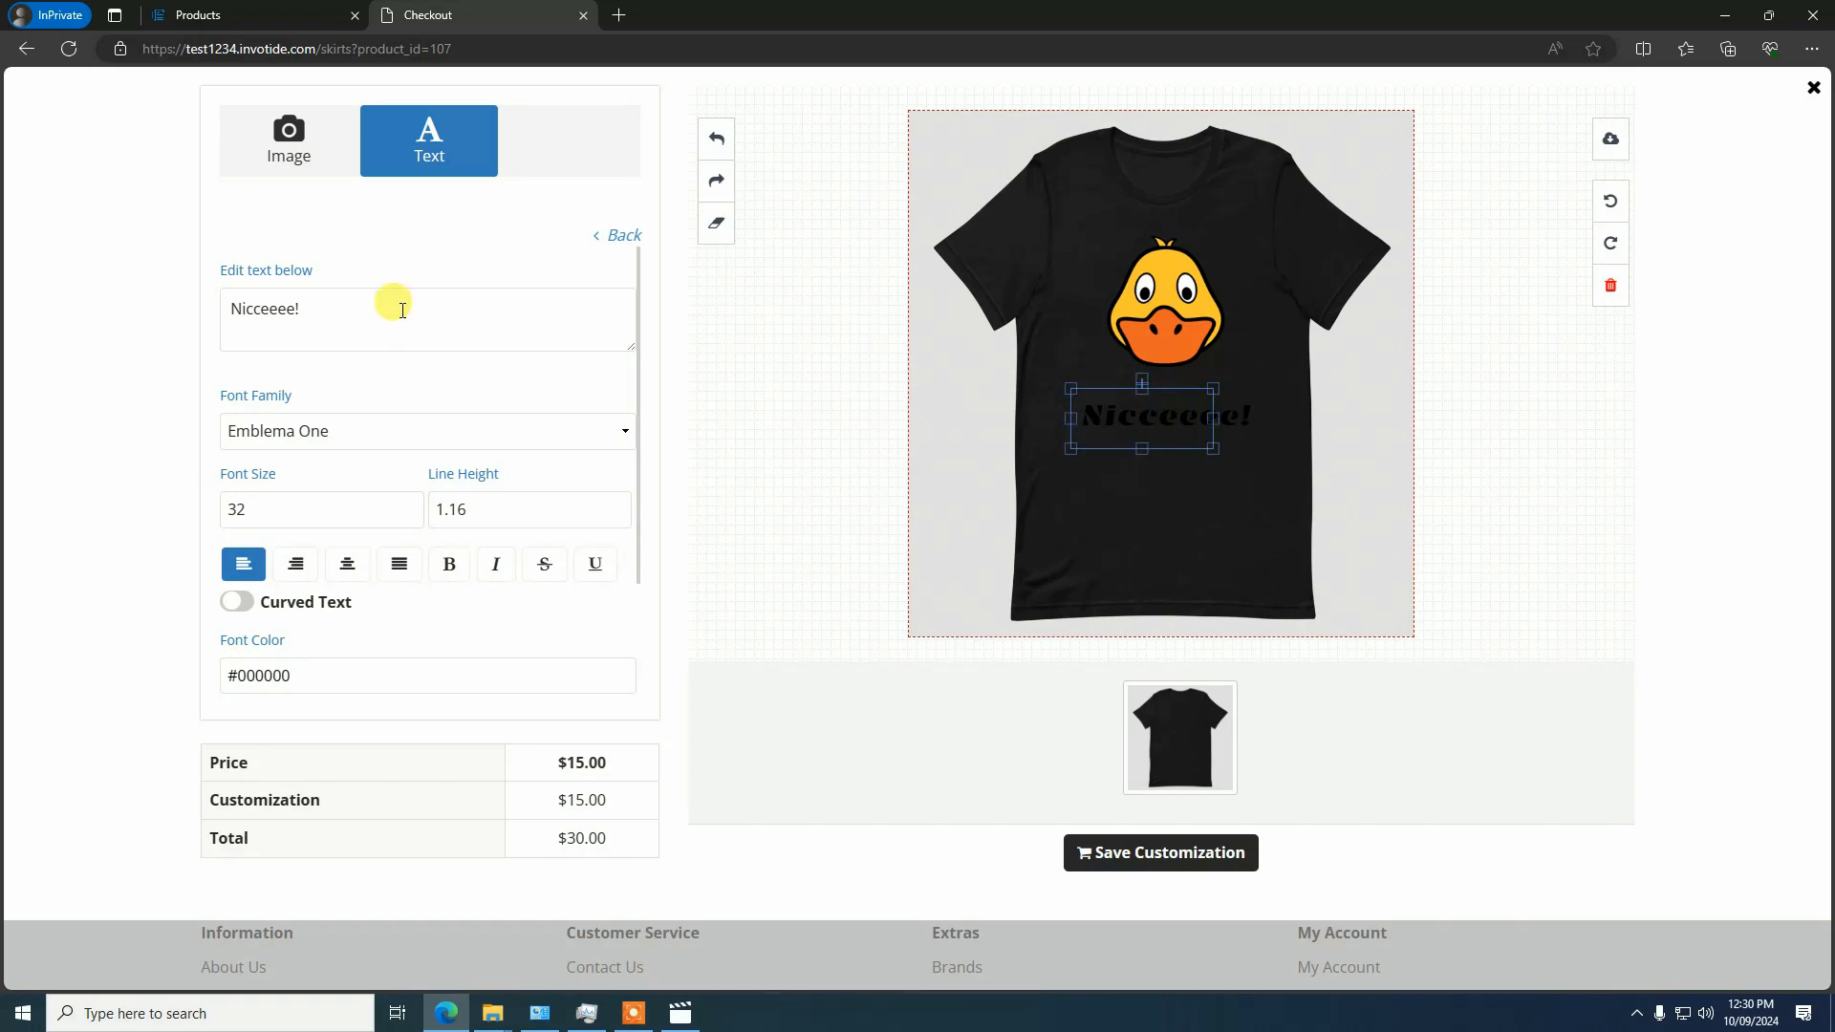
pyautogui.scroll(-1, 381, 423)
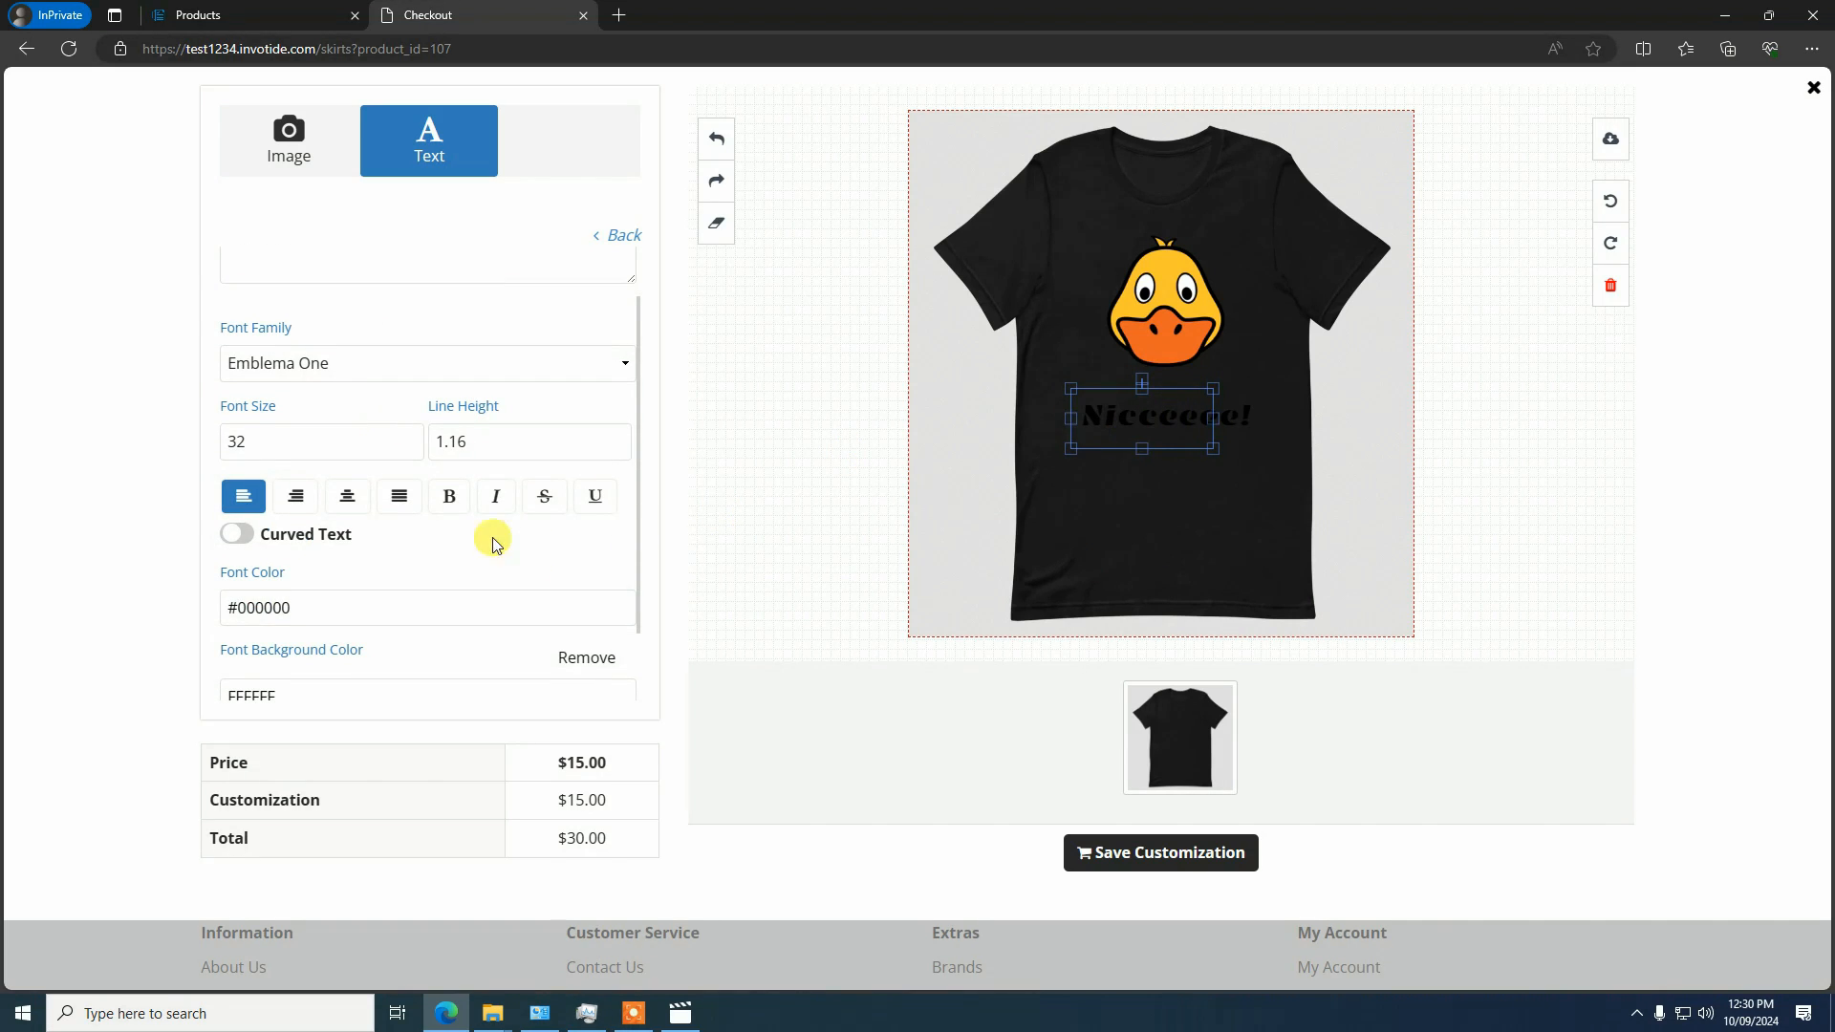
pyautogui.scroll(-1, 483, 536)
pyautogui.click(297, 516)
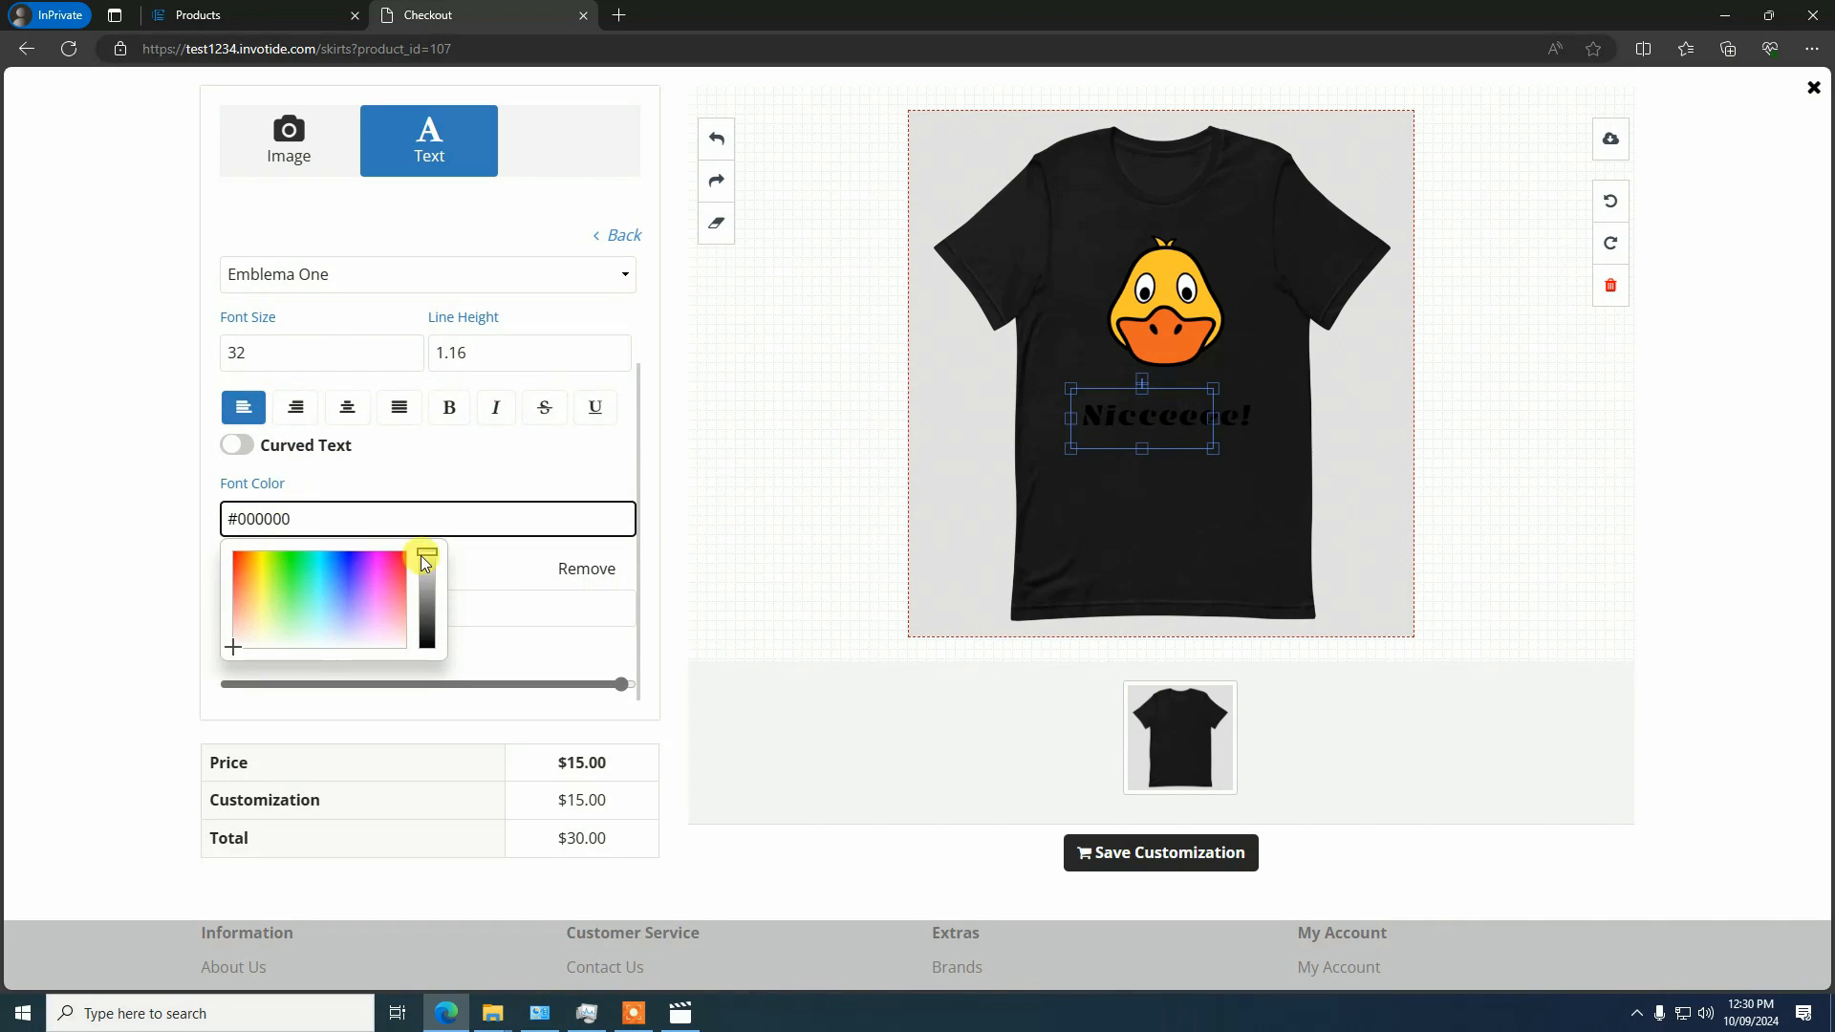
pyautogui.hotkey('ctrl', 'a')
pyautogui.write('FFFFFF')
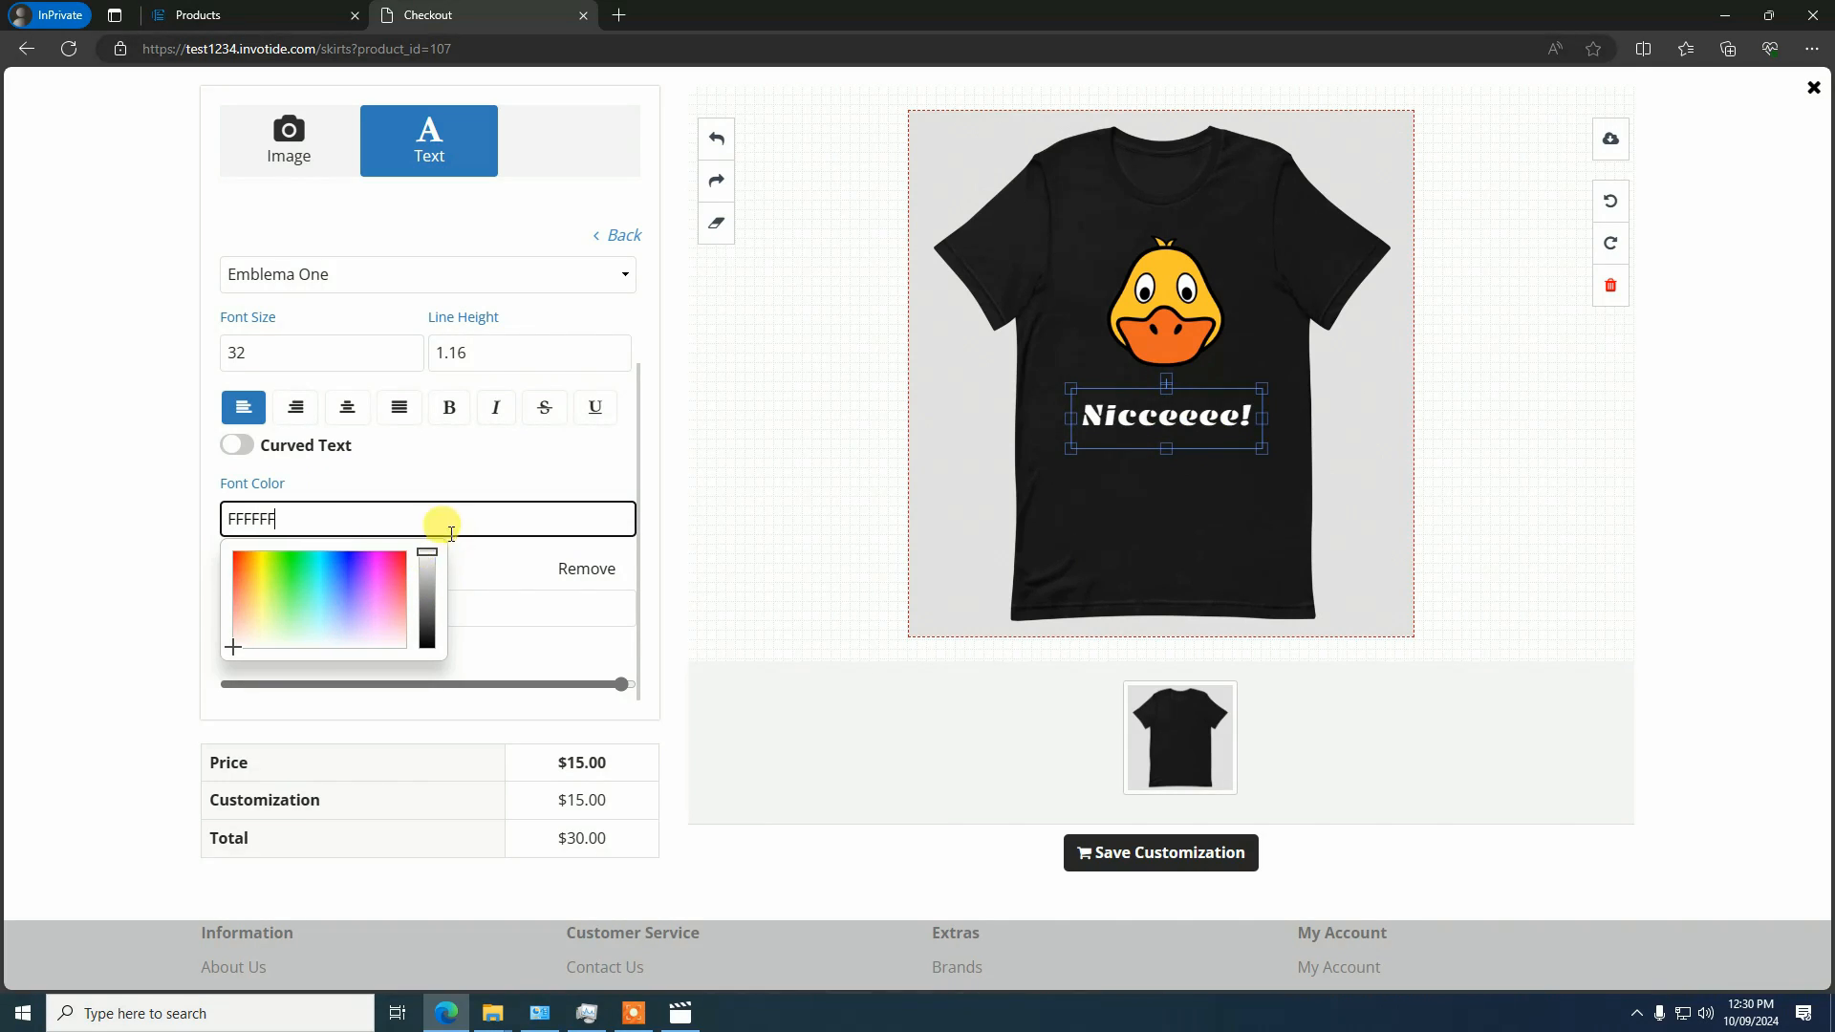
pyautogui.click(477, 550)
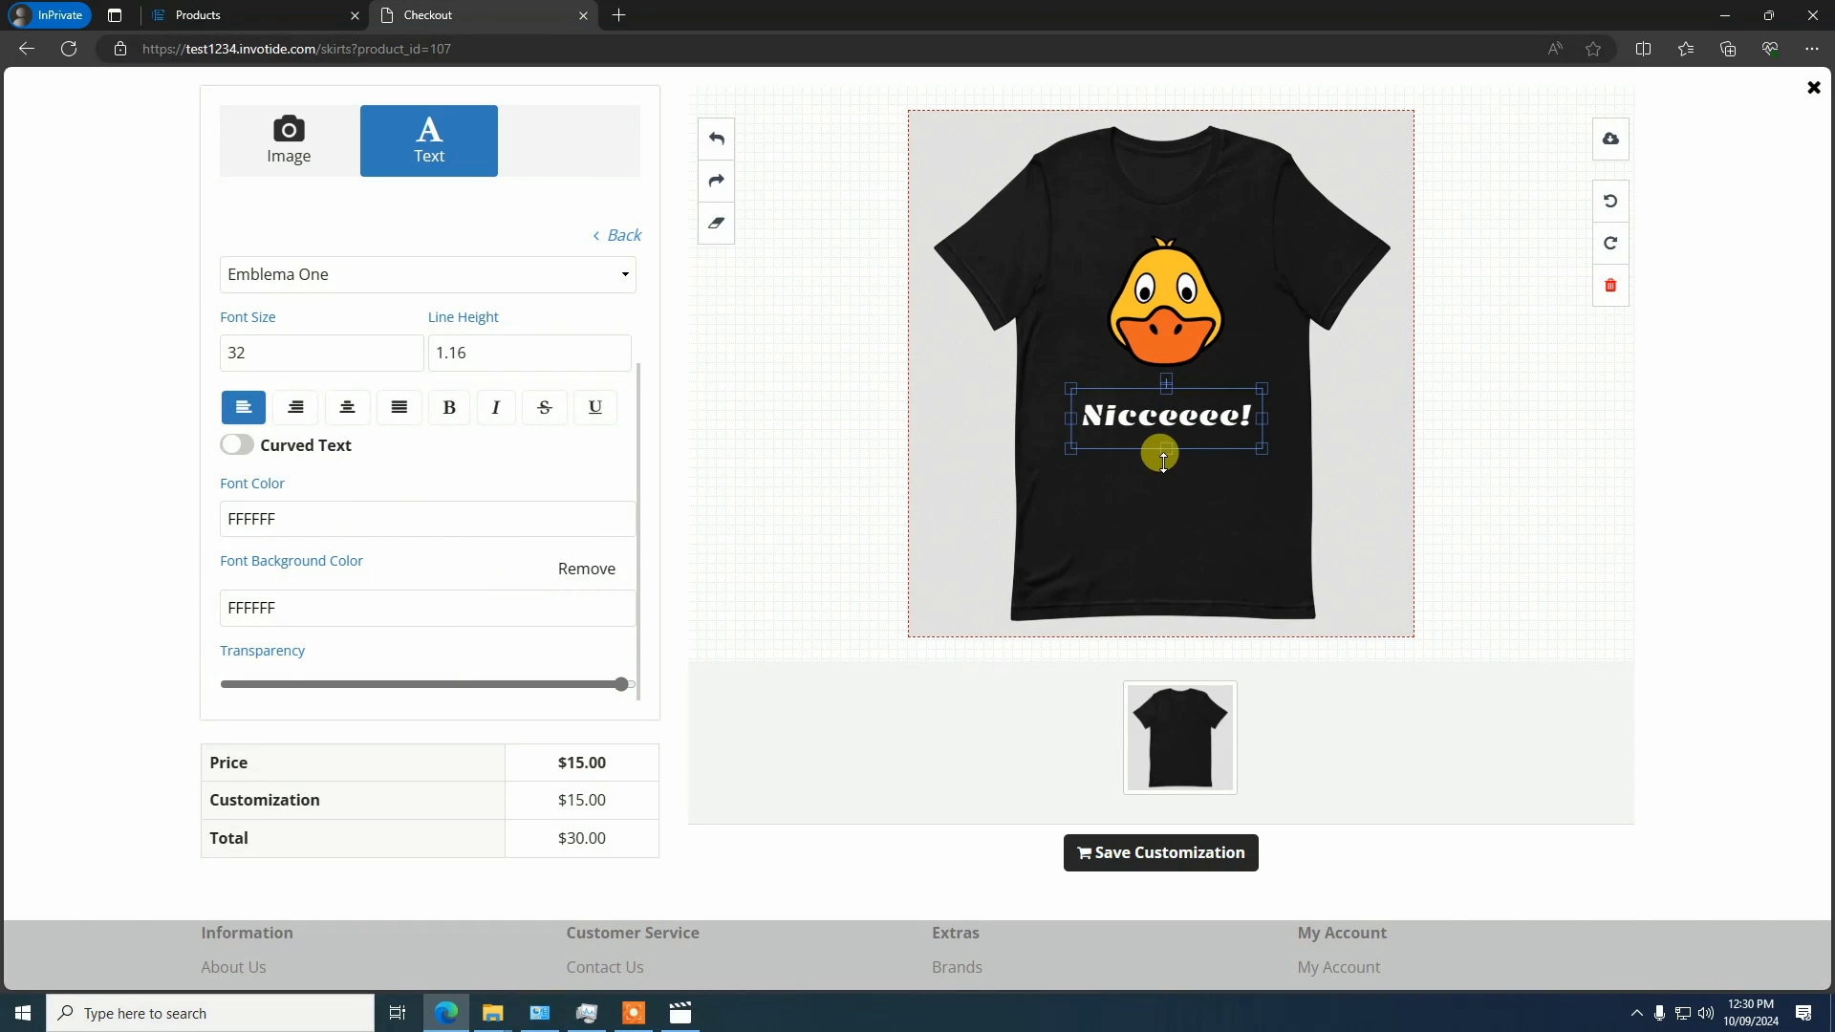
pyautogui.click(1151, 492)
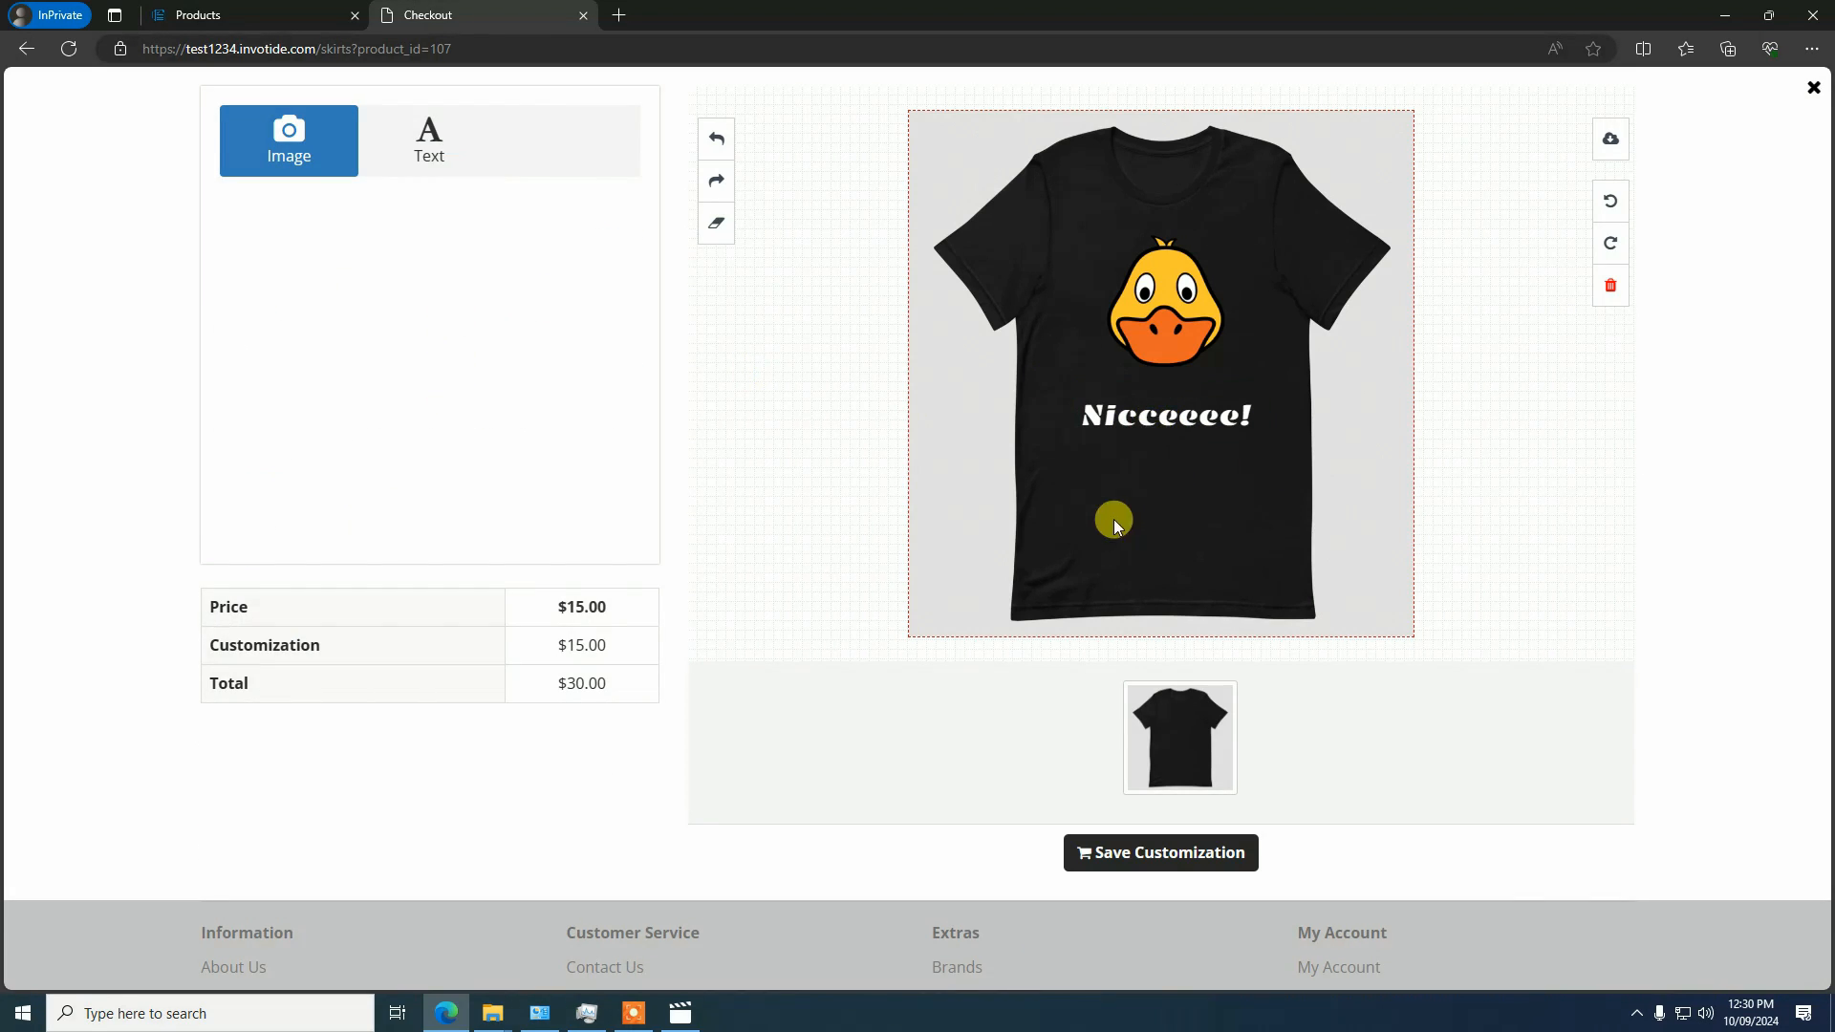
# Examine the transparency, font size and font family options of the "Nicceeee!" text and deselect it
pyautogui.click(1112, 421)
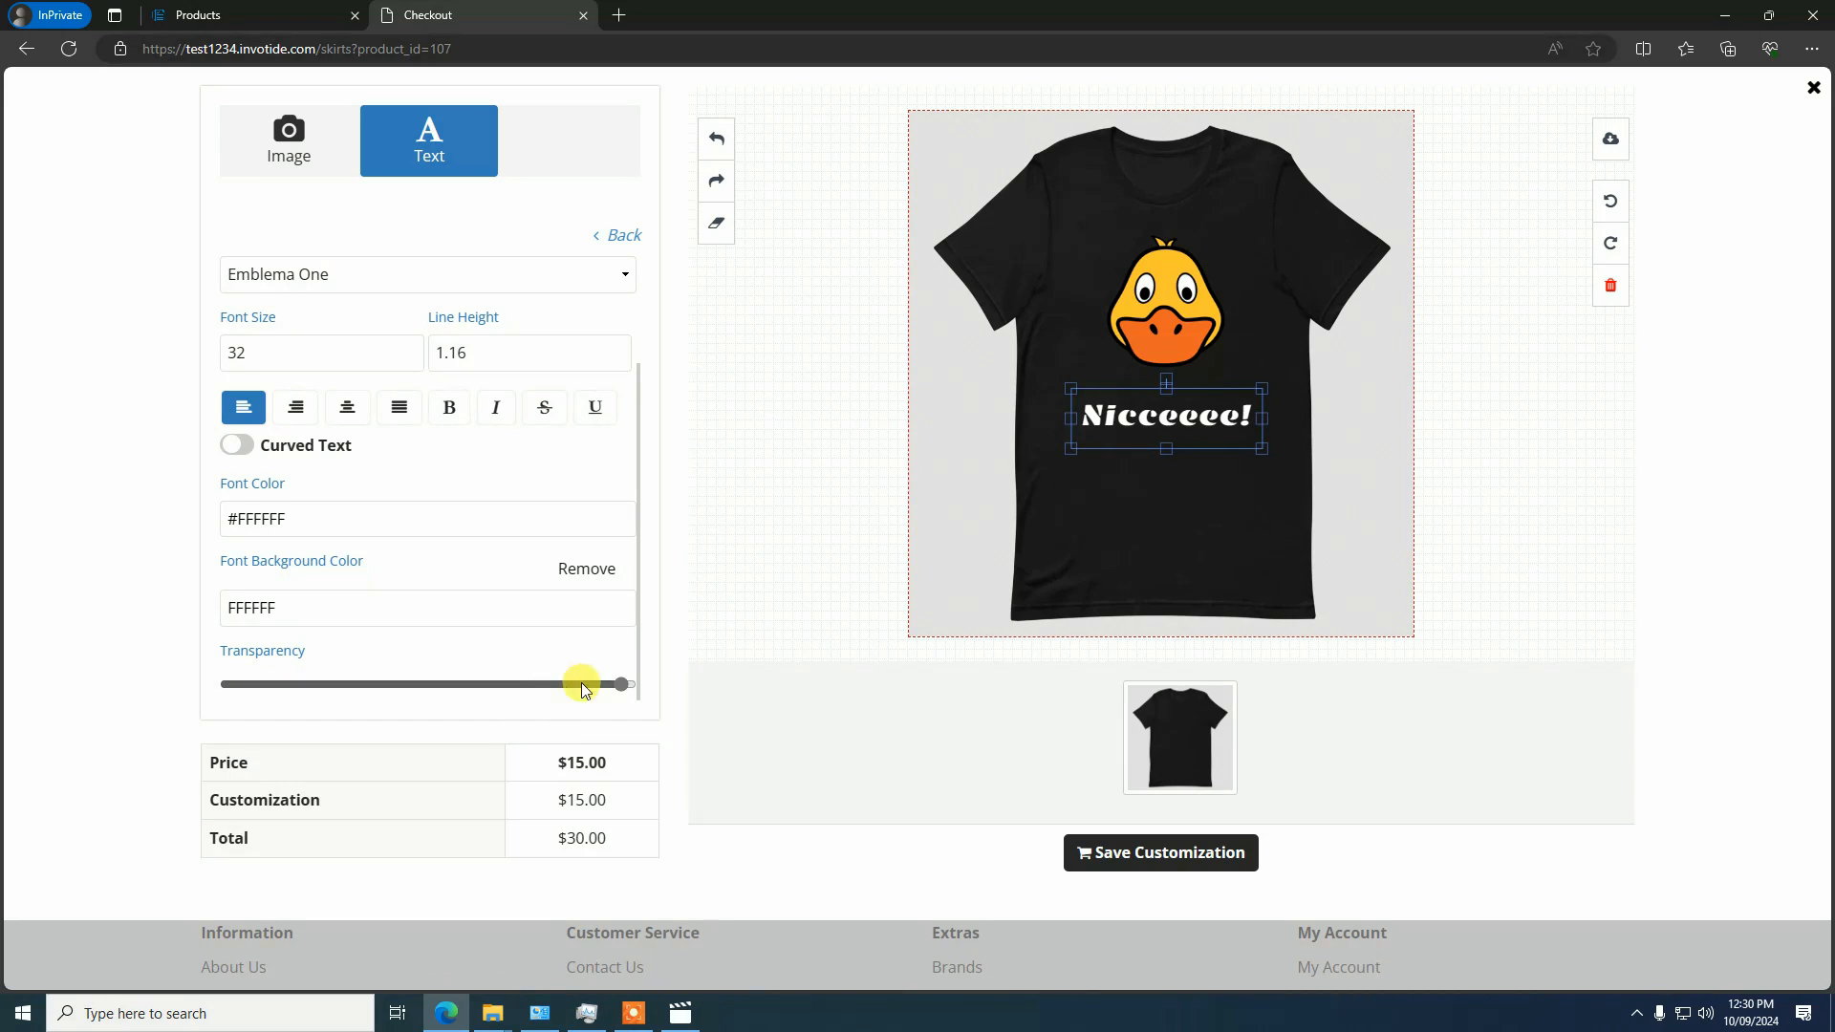
pyautogui.moveTo(618, 695)
pyautogui.mouseDown()
pyautogui.moveTo(279, 668)
pyautogui.moveTo(639, 687)
pyautogui.mouseUp()
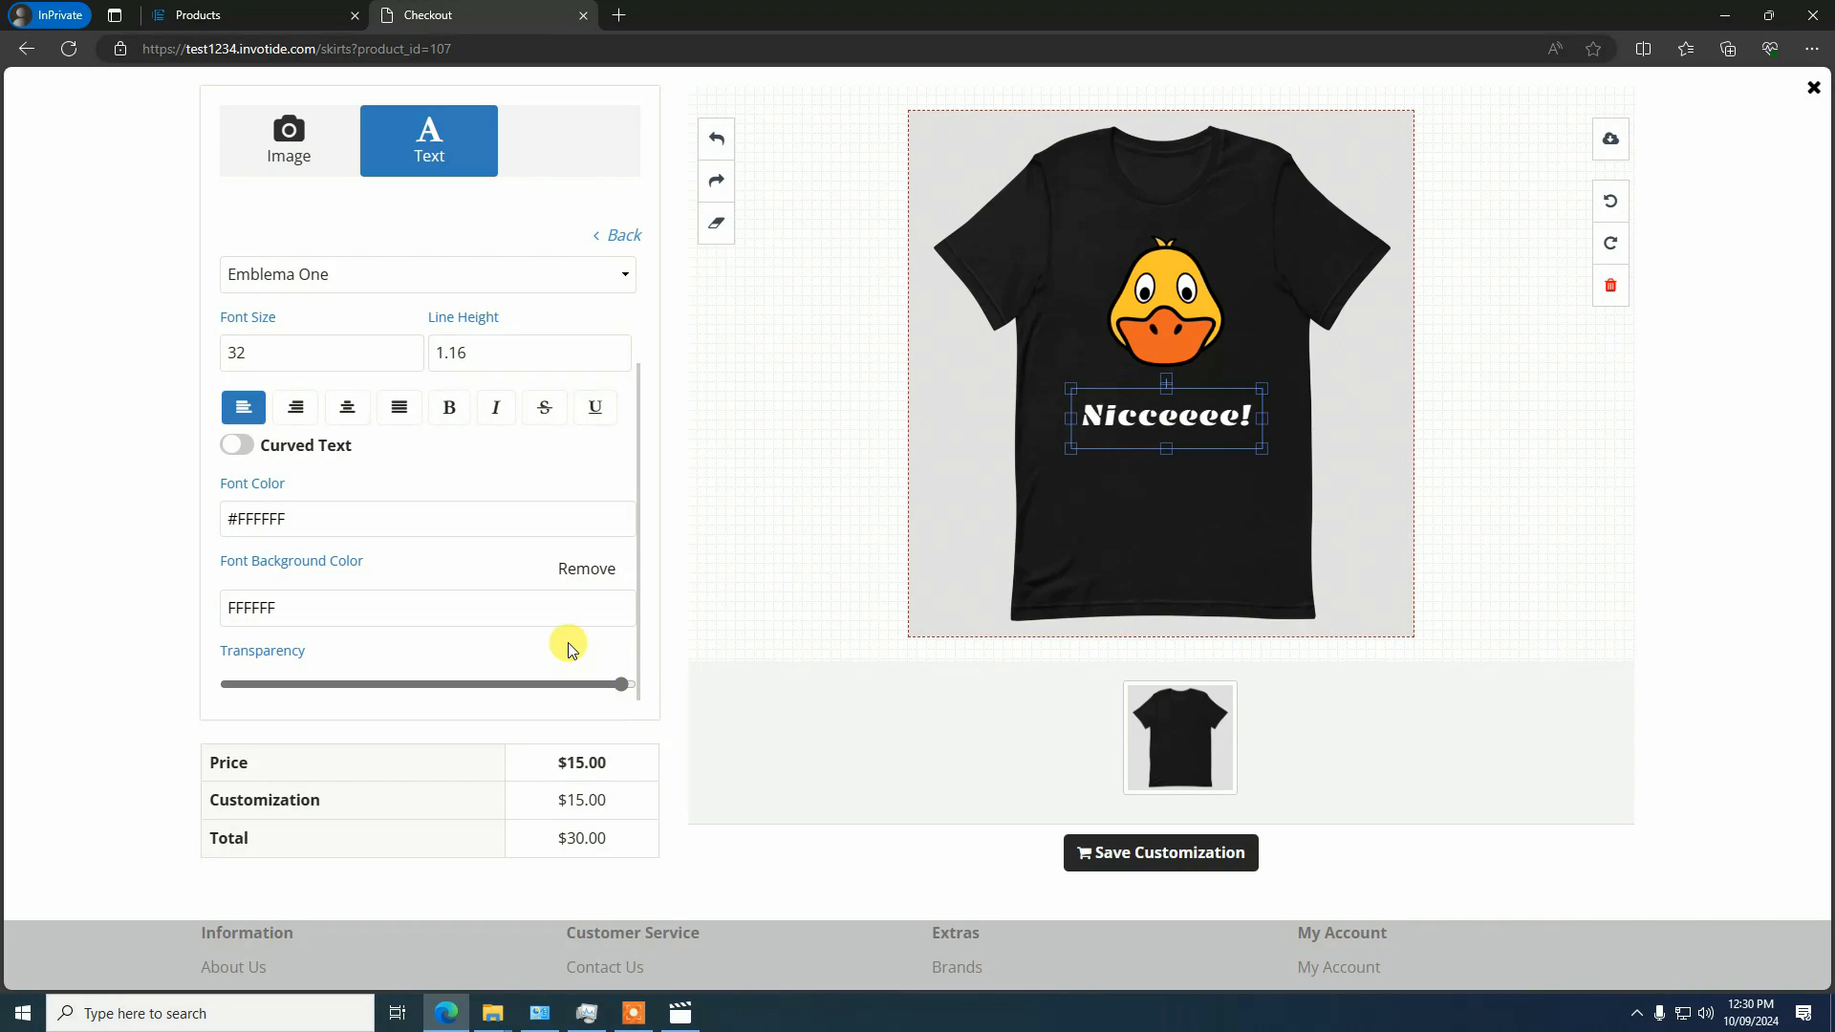
pyautogui.click(301, 354)
pyautogui.click(346, 274)
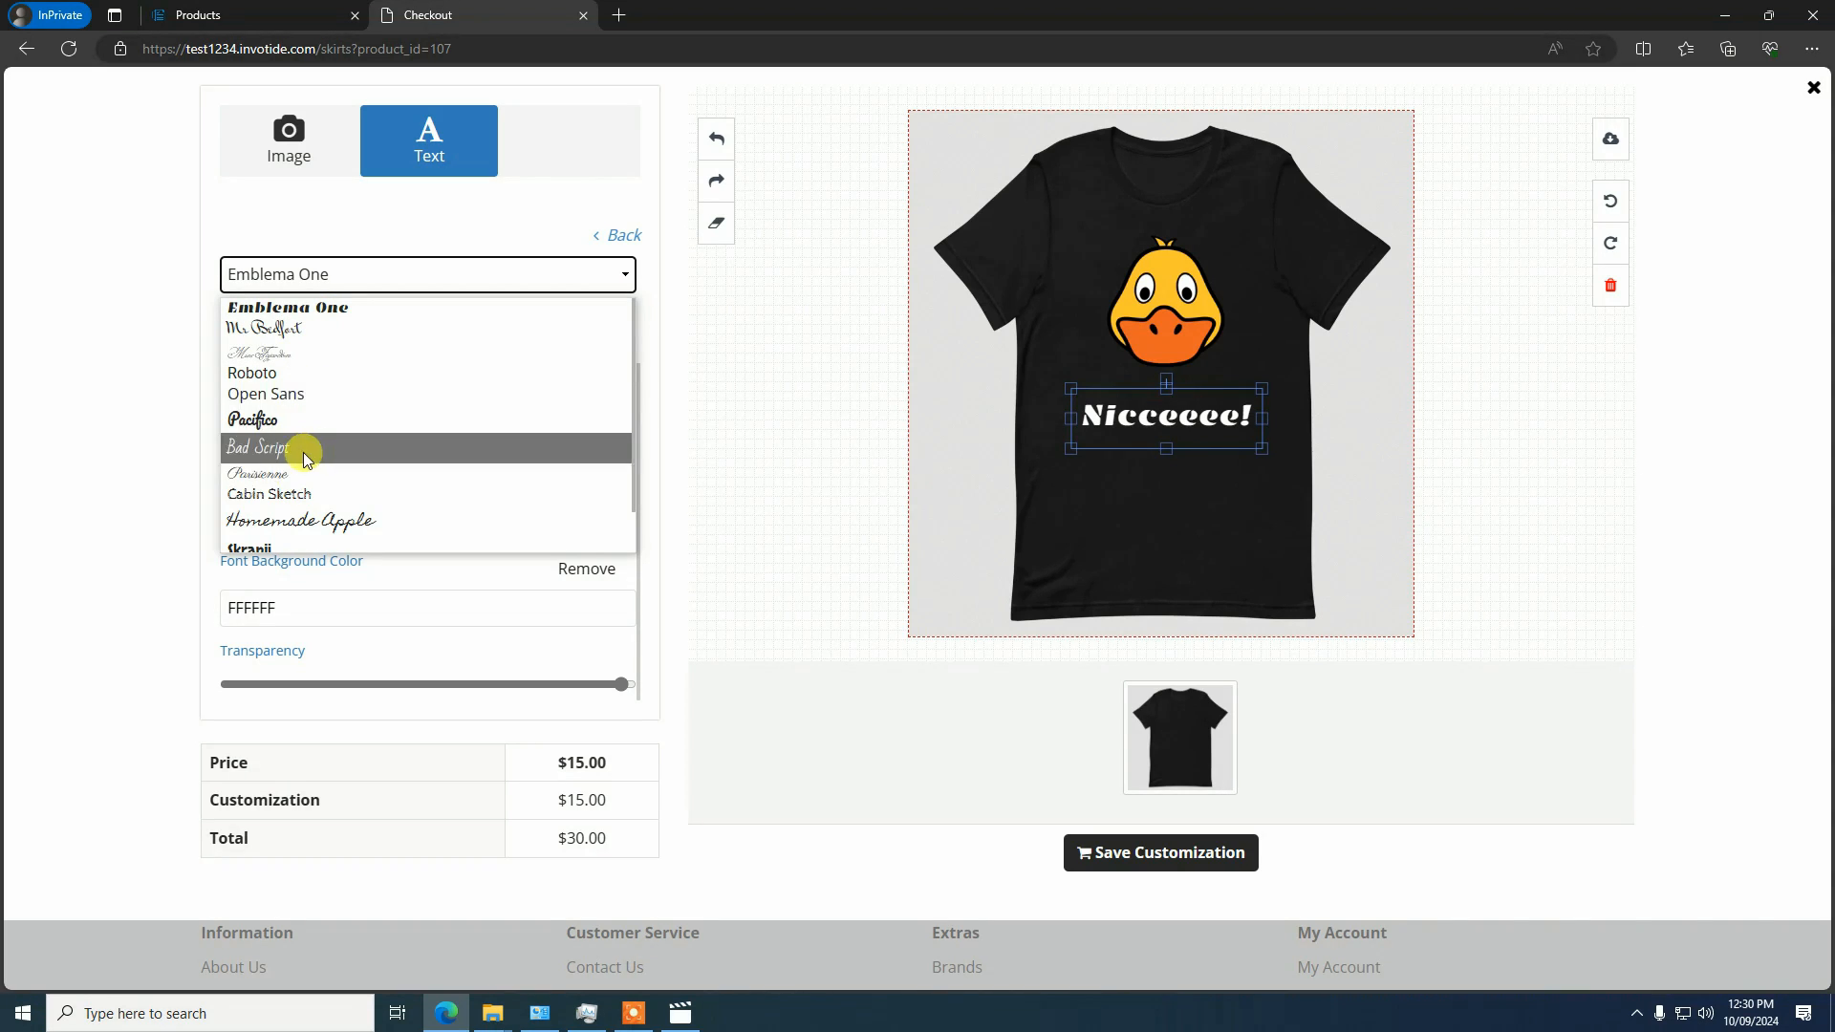
pyautogui.click(426, 222)
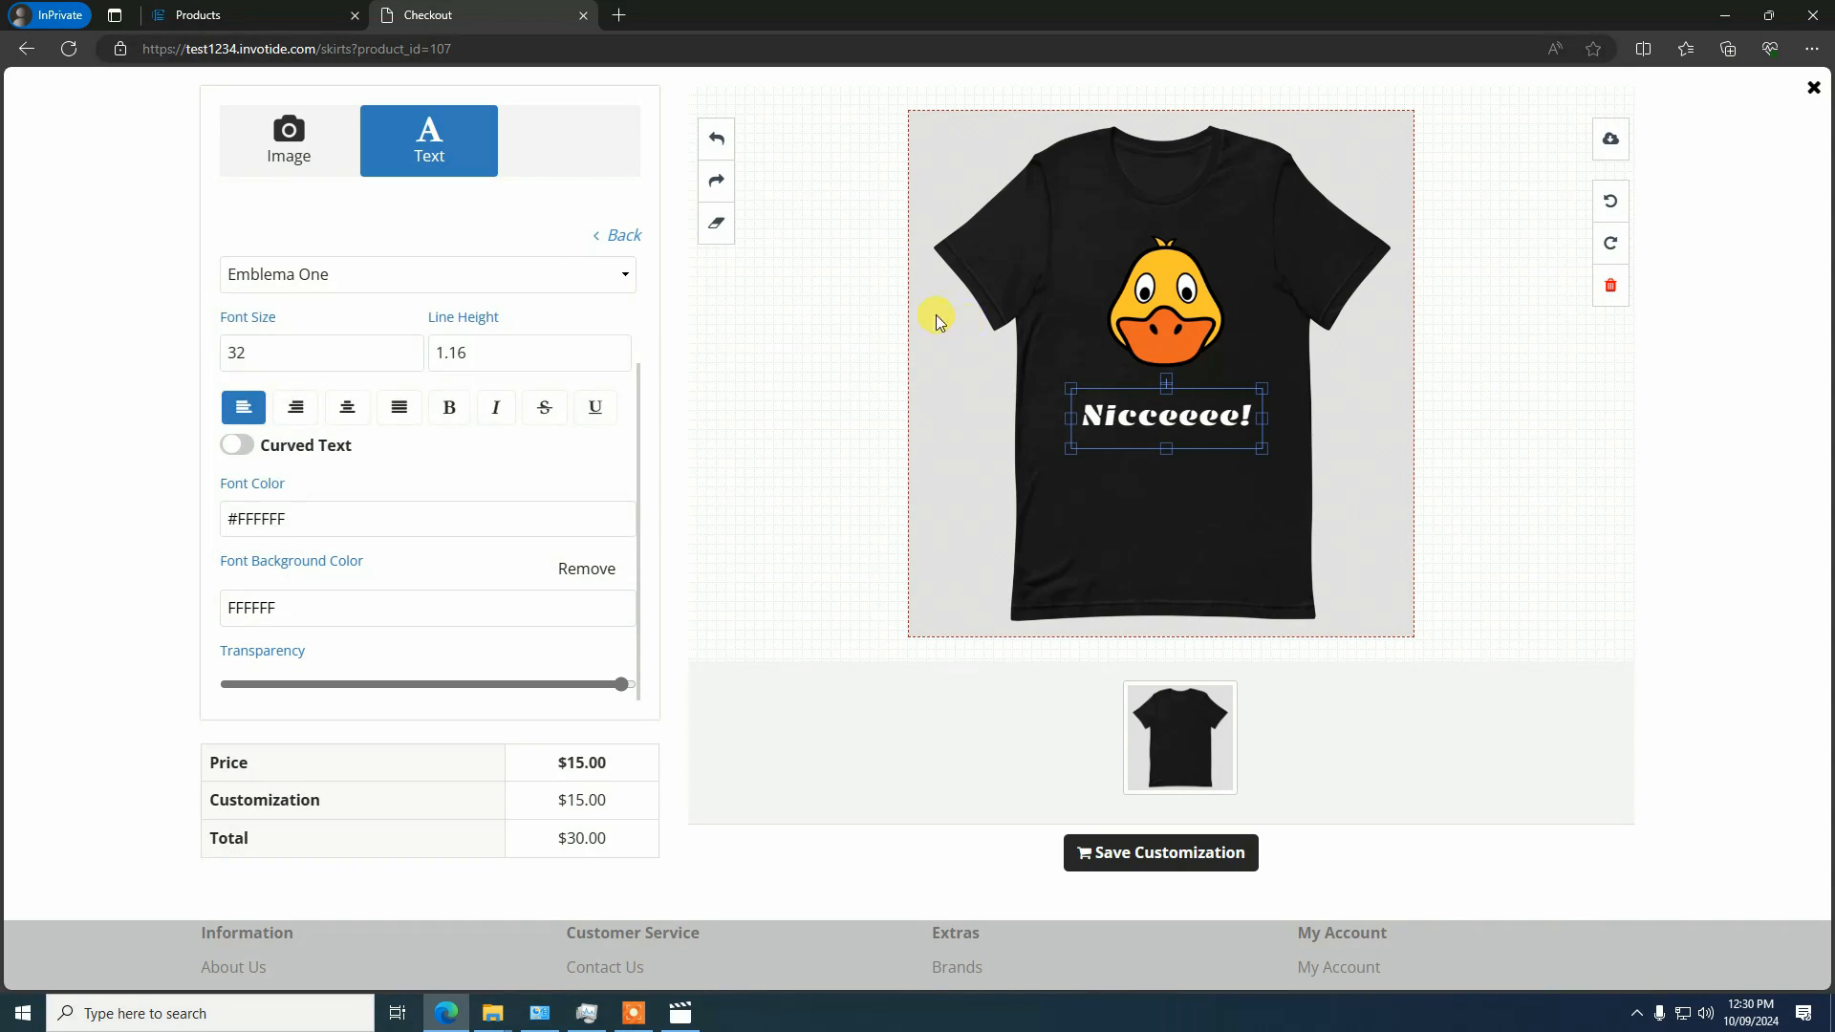
pyautogui.click(621, 236)
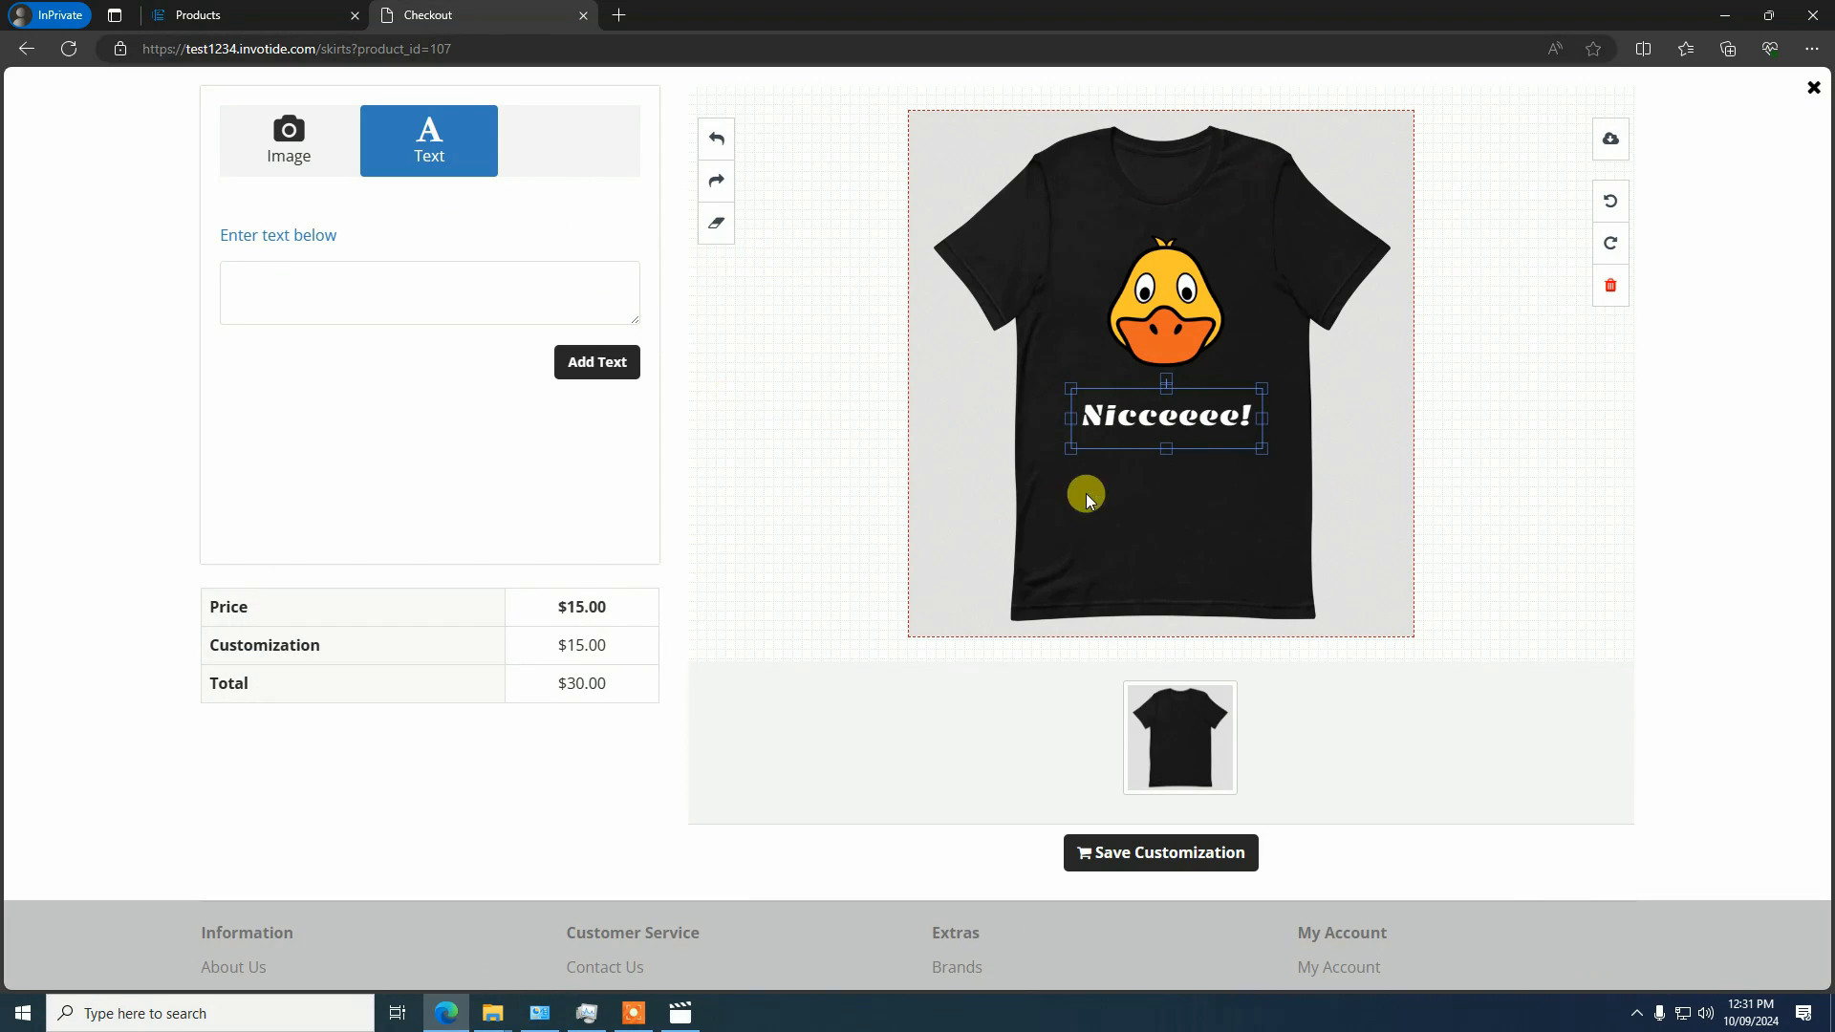
pyautogui.click(1214, 633)
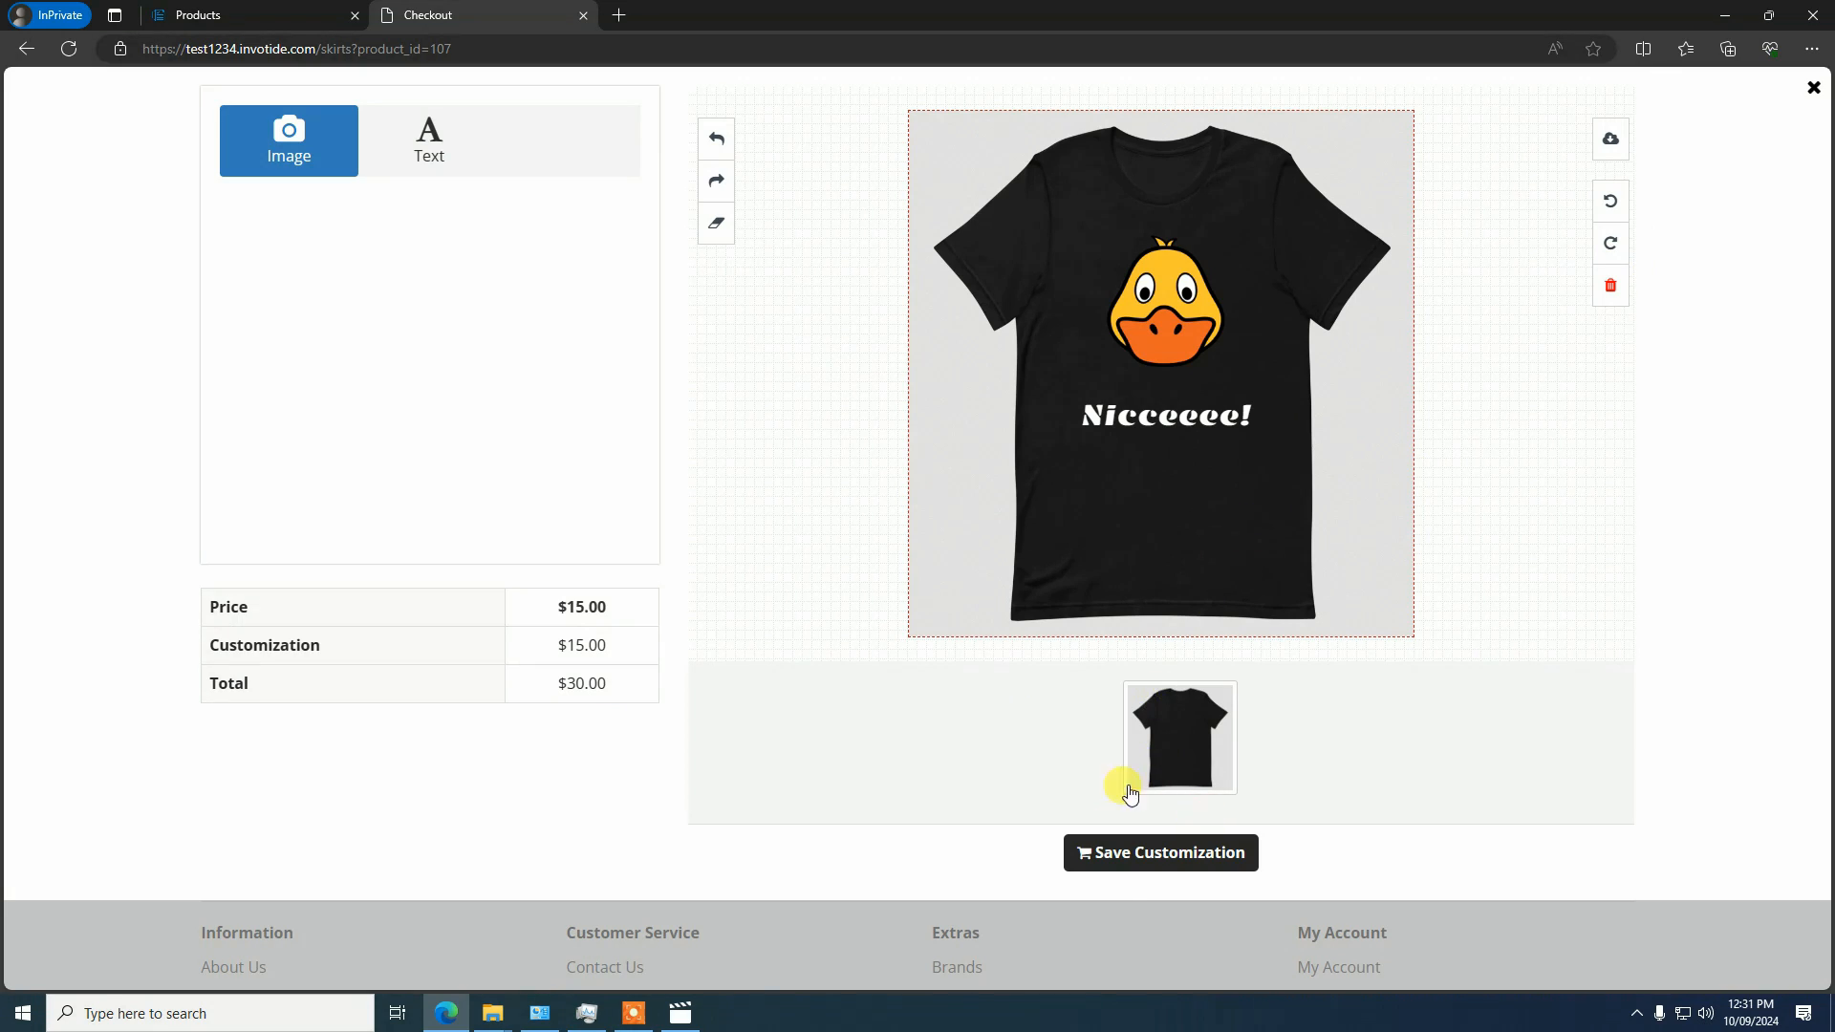
# Save the T-shirt customization, accept its cost, and preview the customized front in the shopping cart
pyautogui.click(1159, 860)
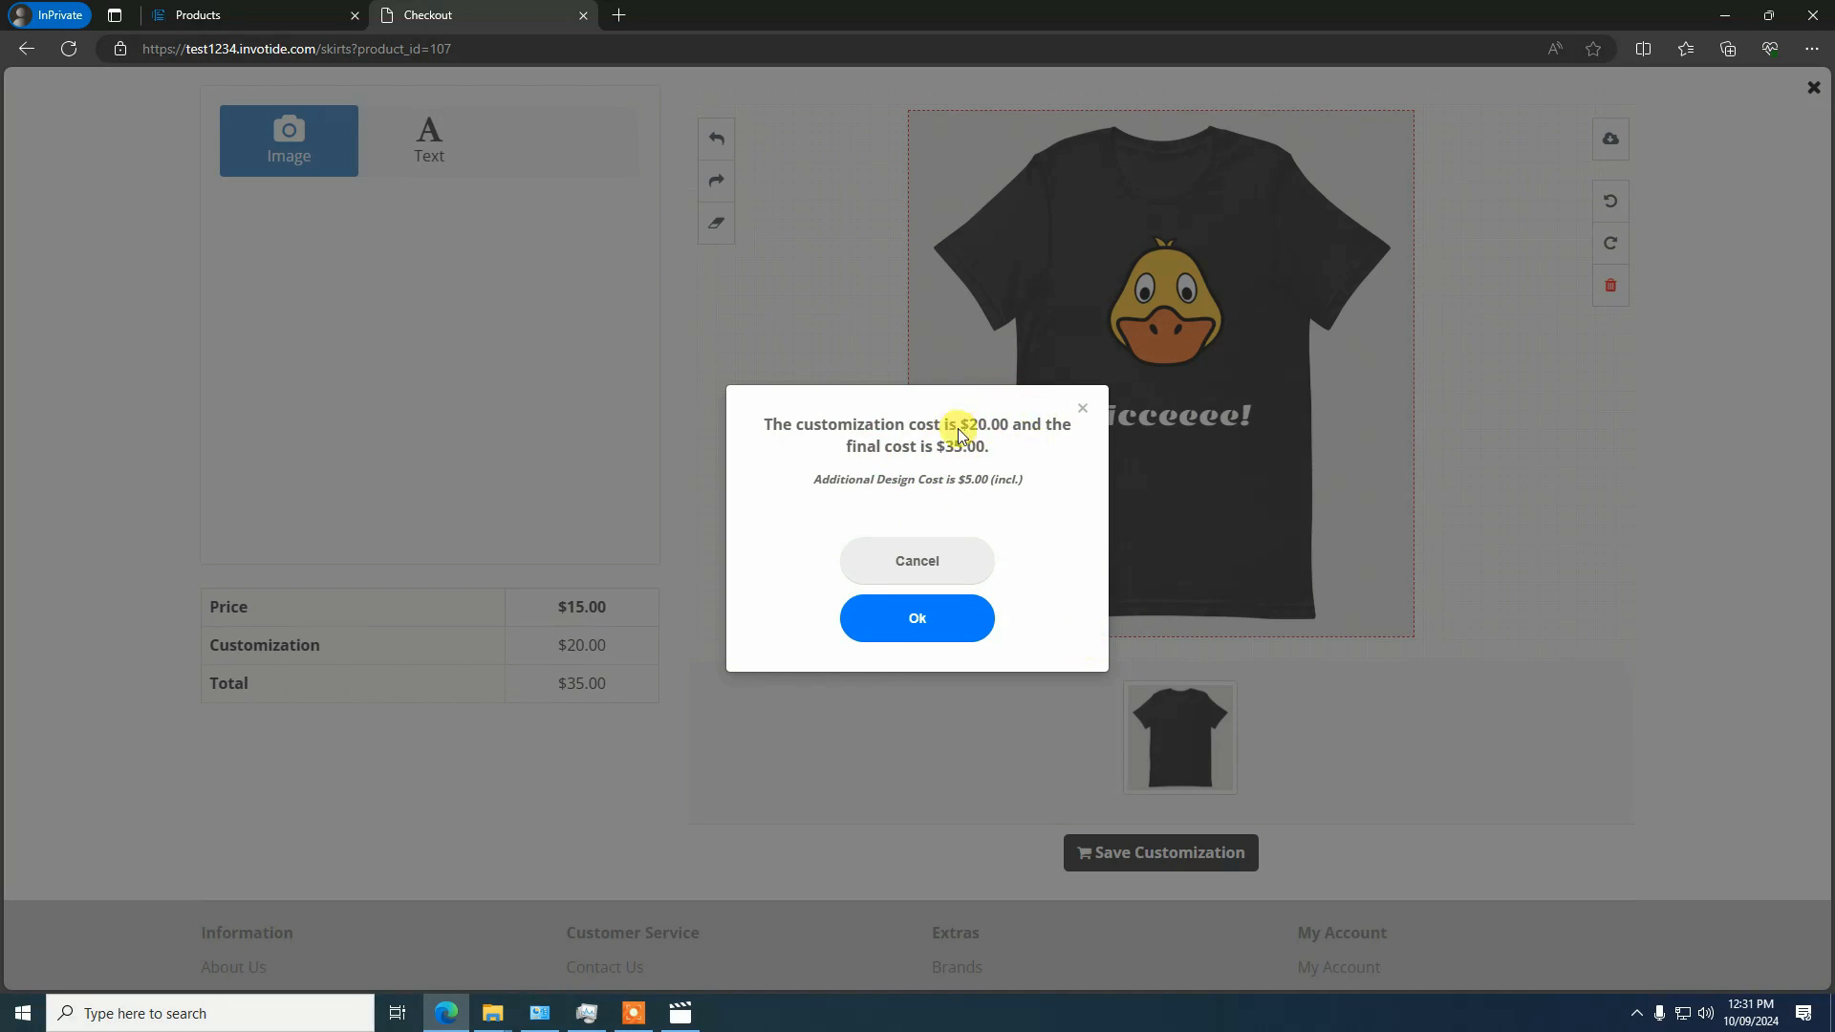
pyautogui.click(908, 617)
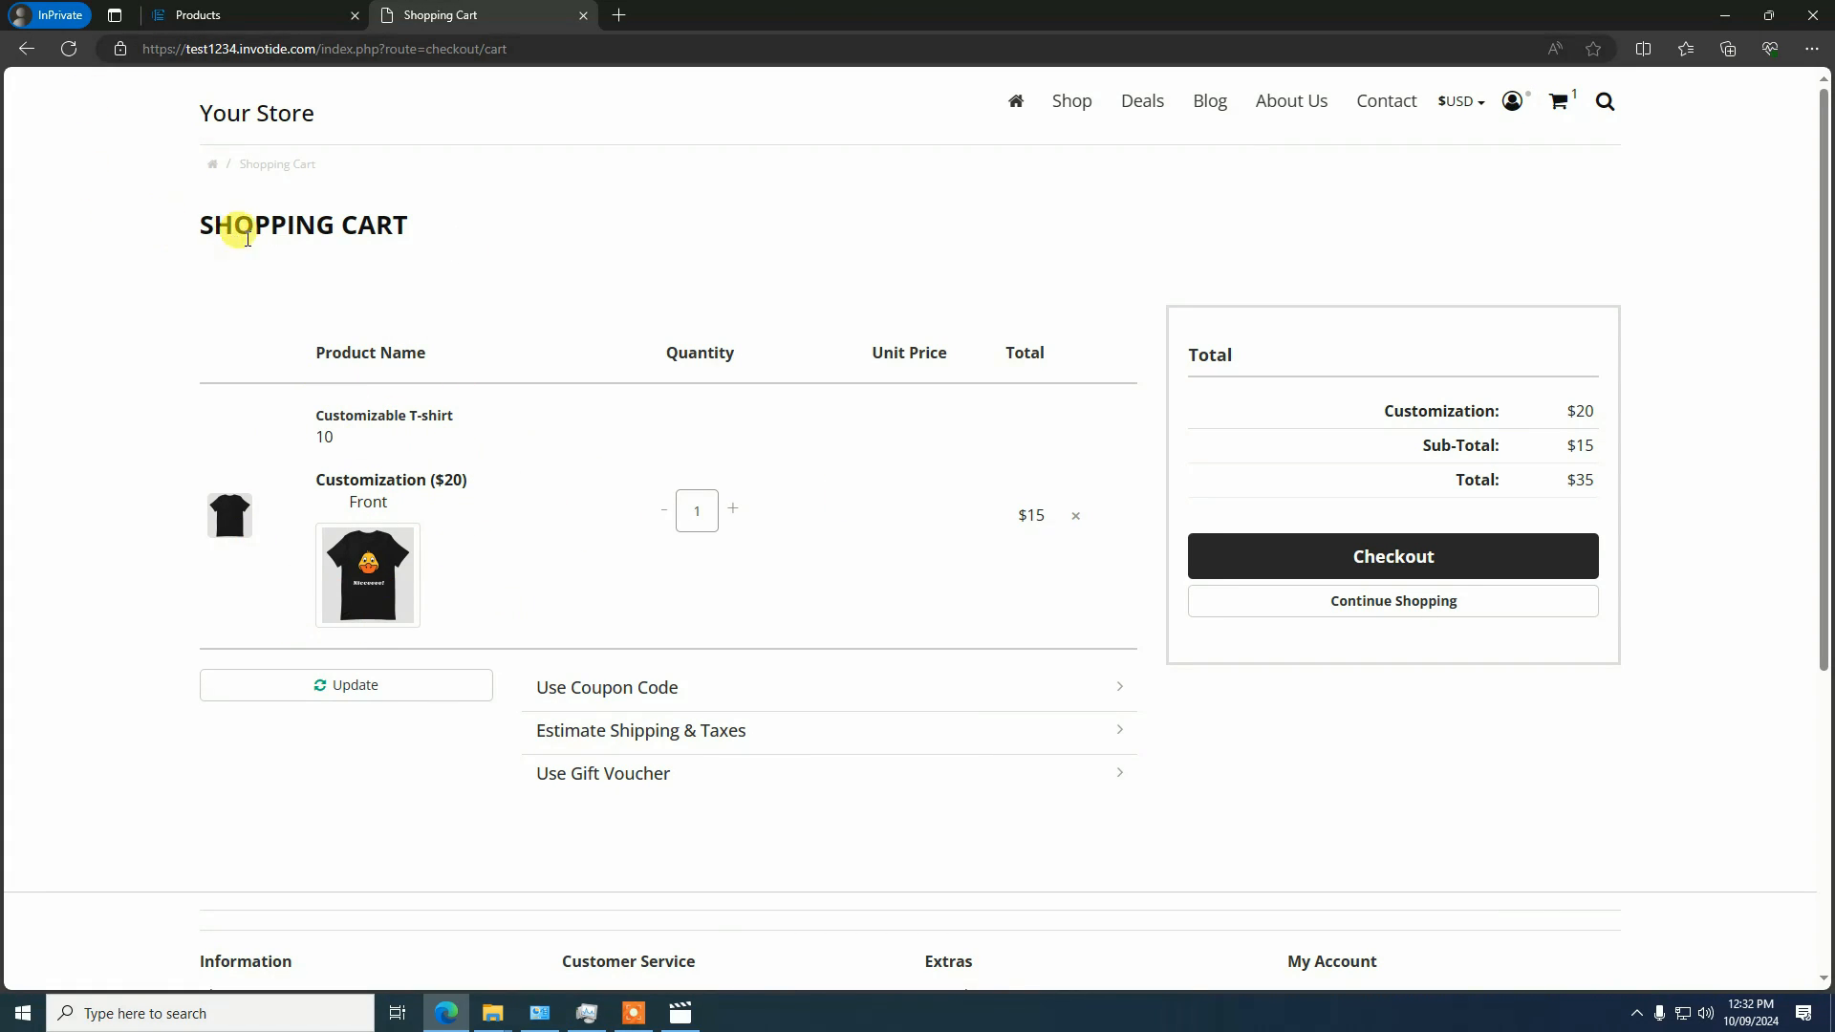
pyautogui.click(368, 585)
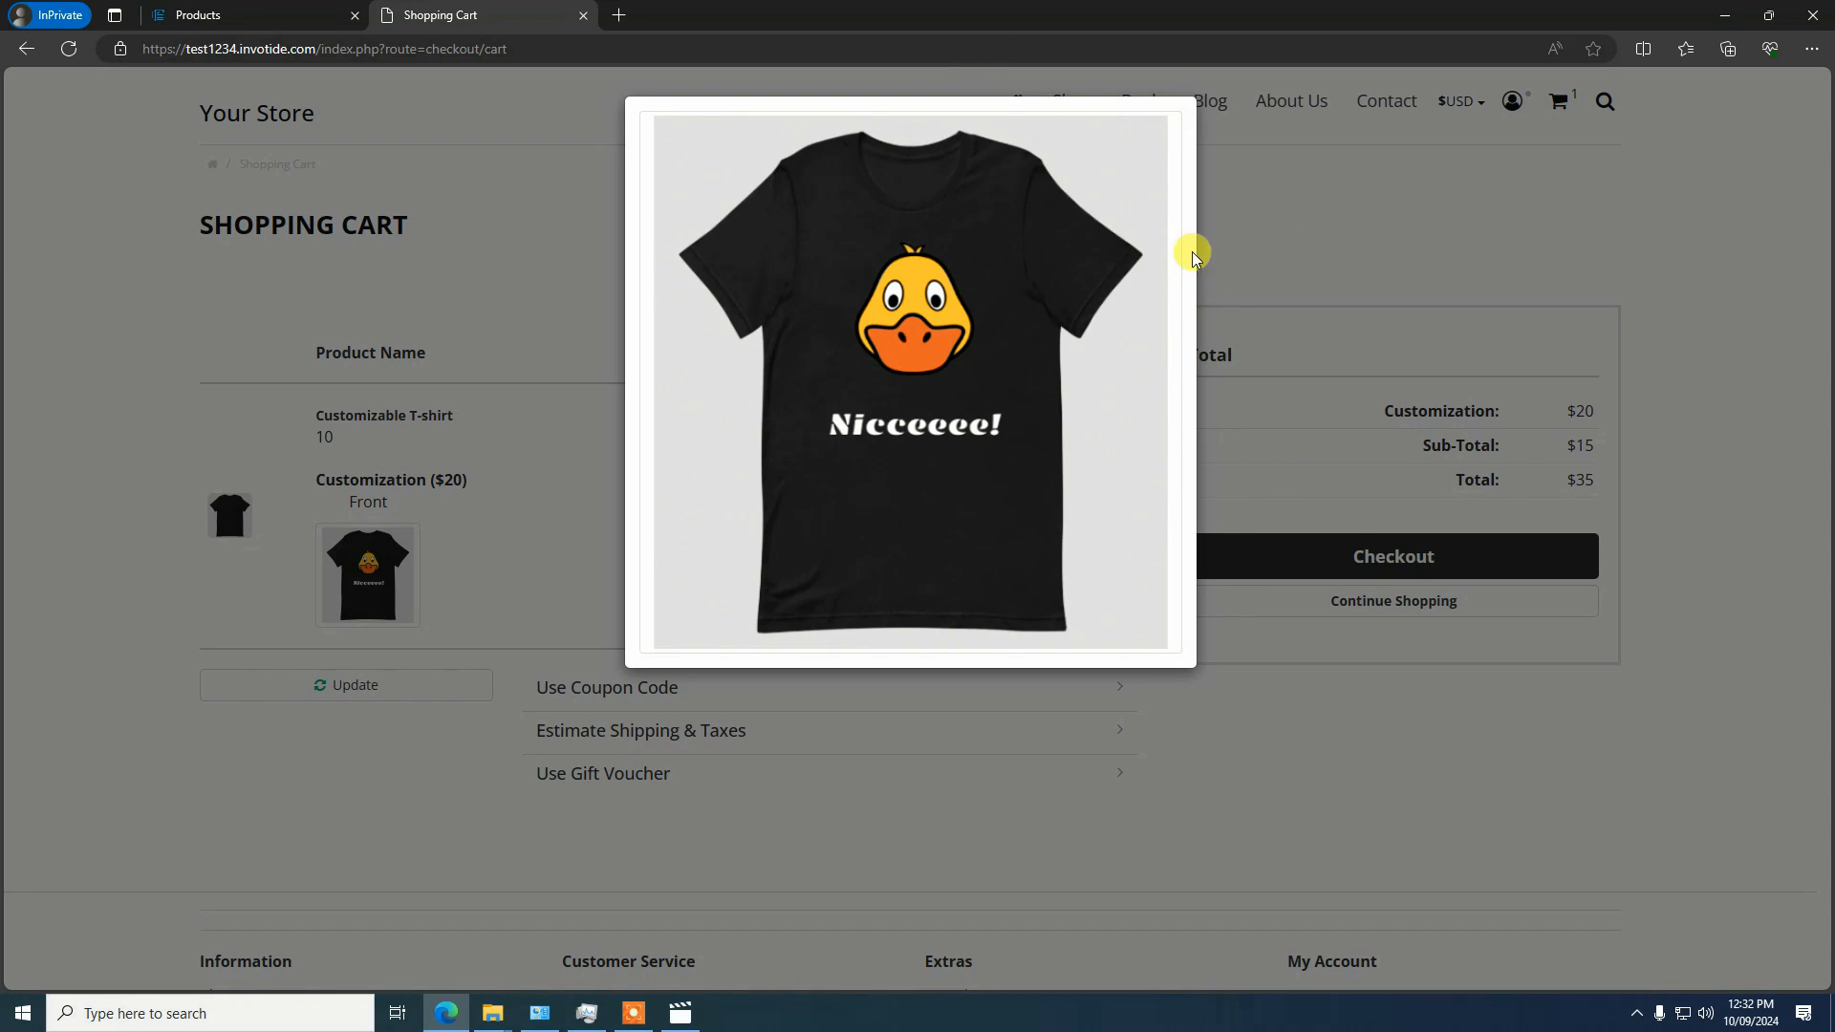
pyautogui.click(1405, 175)
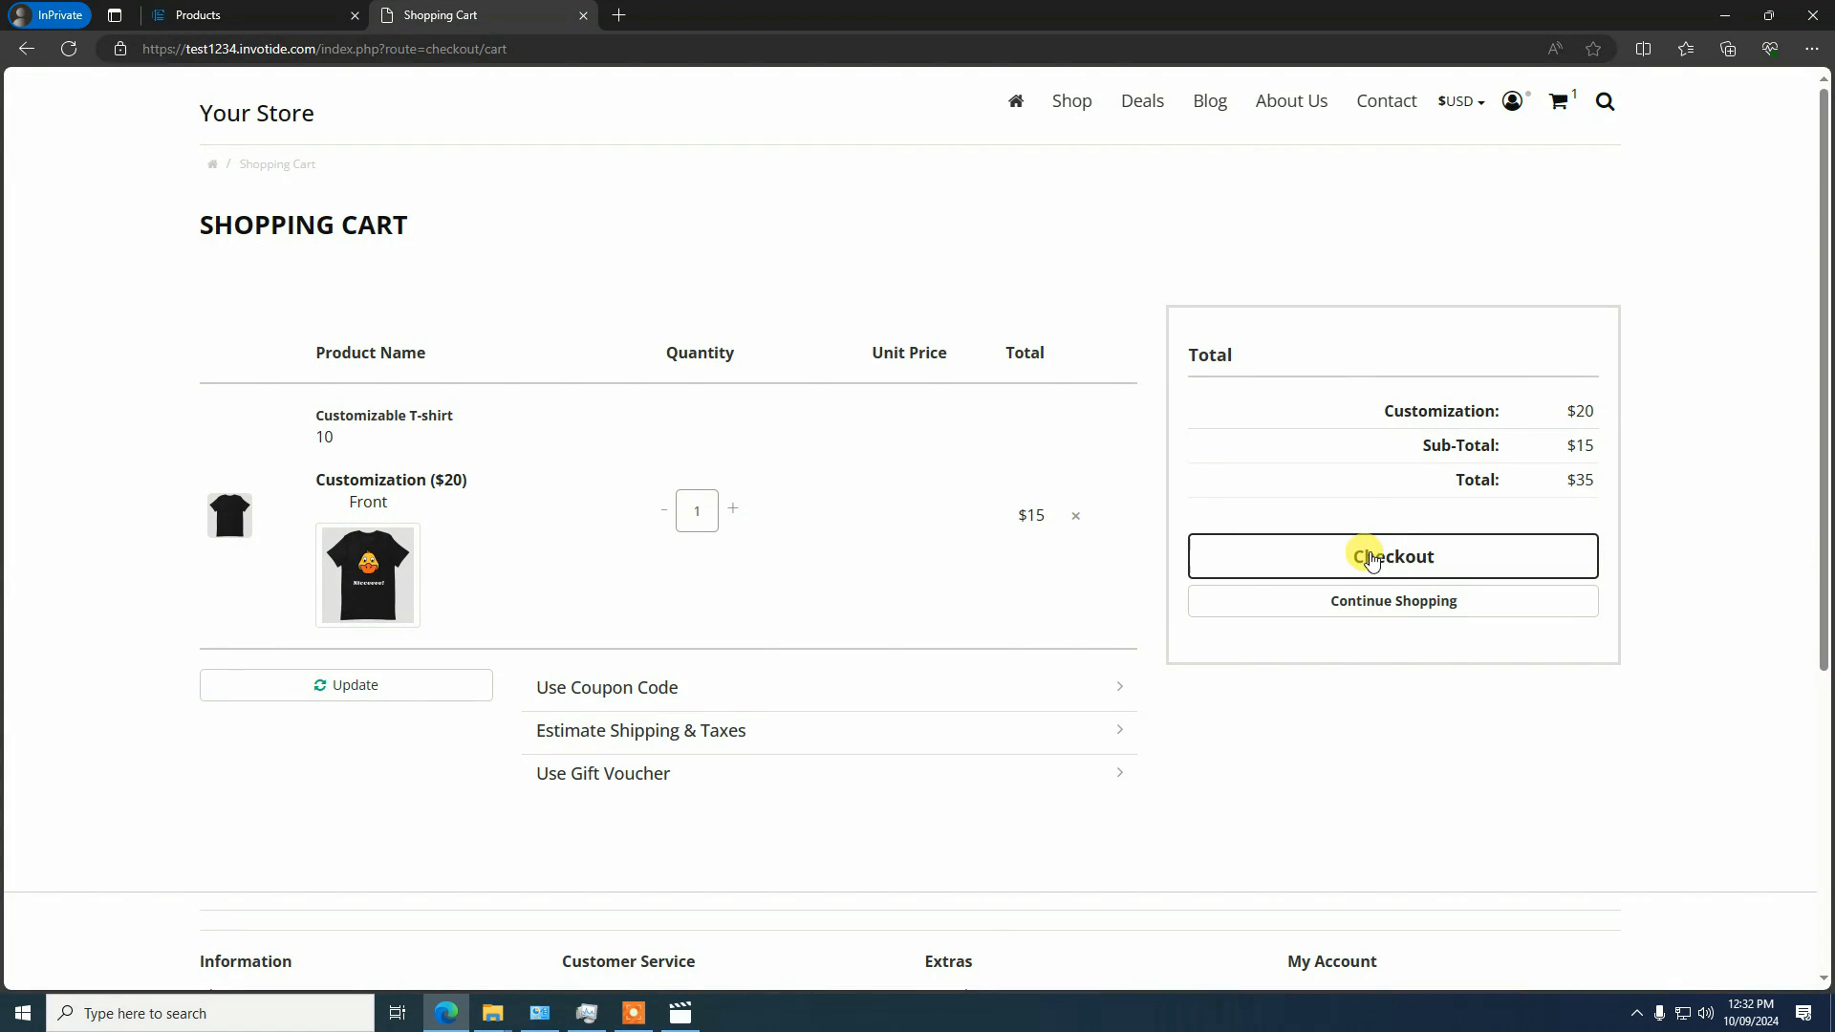
# Proceed to checkout and log in as a returning customer with the account e-mail and password
pyautogui.click(1278, 559)
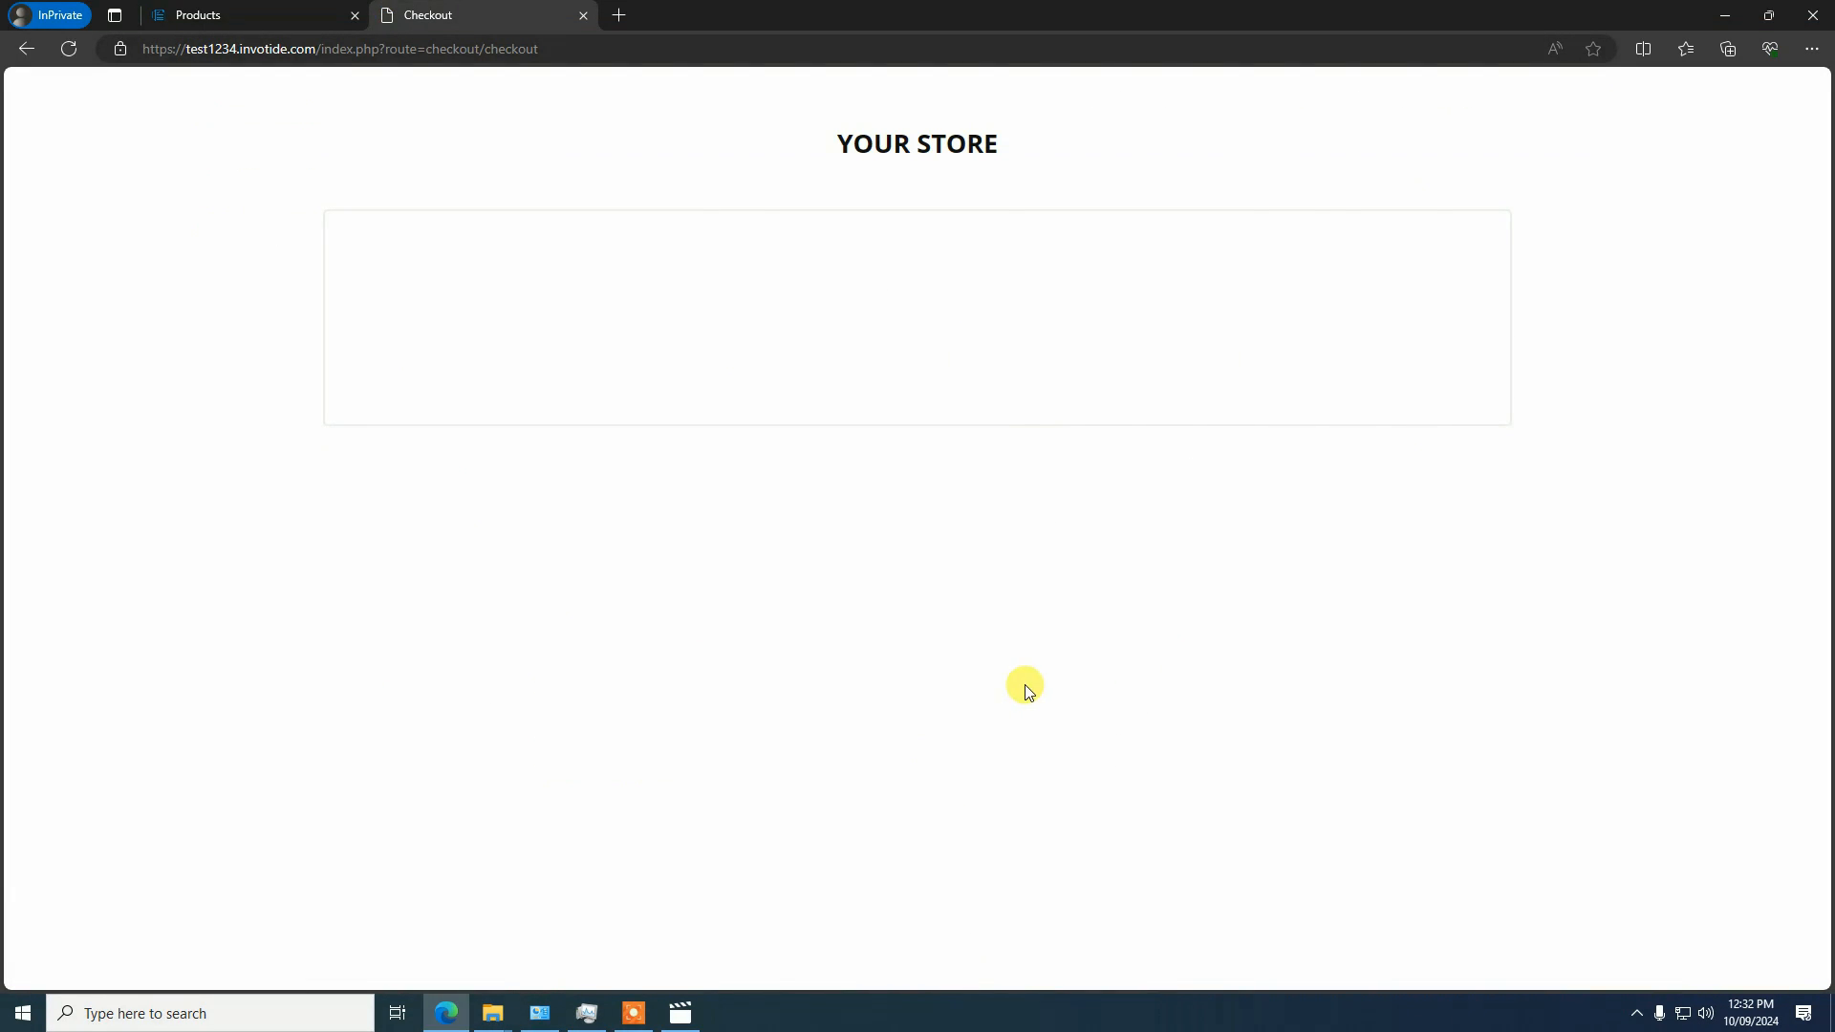
pyautogui.click(1029, 468)
pyautogui.click(925, 571)
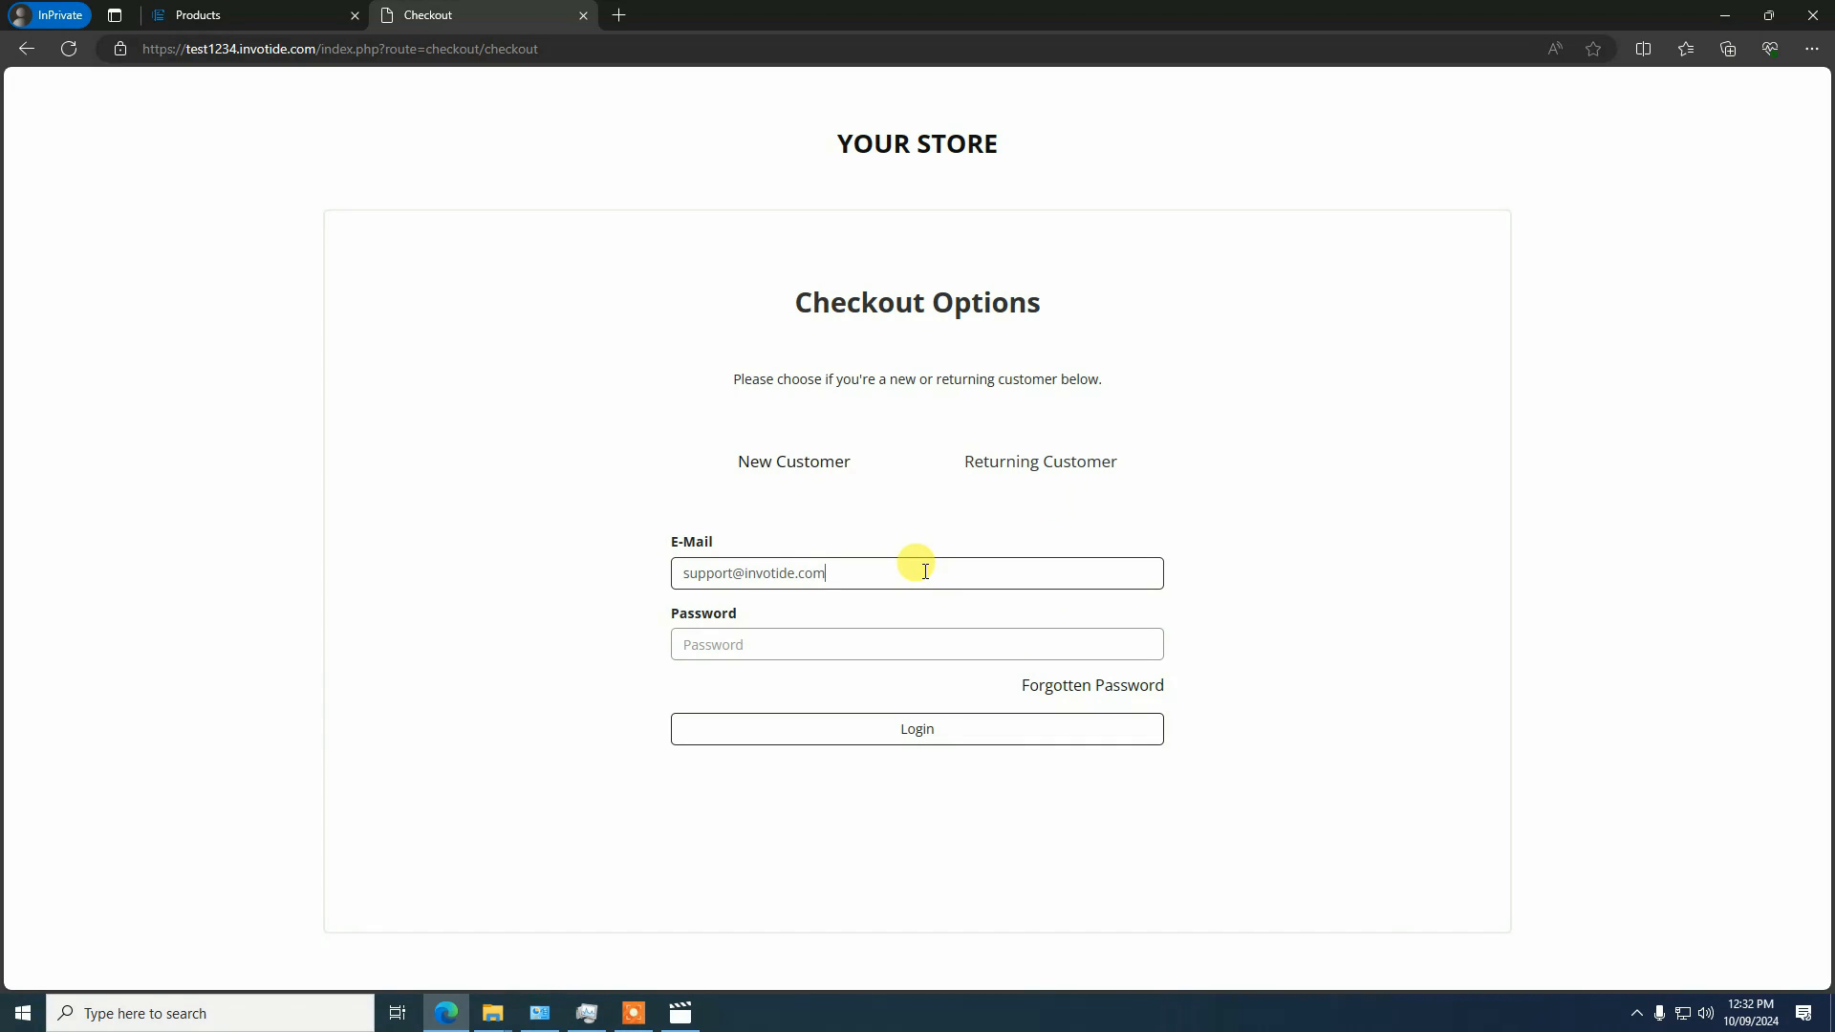
pyautogui.press('Tab')
pyautogui.write('•••••')
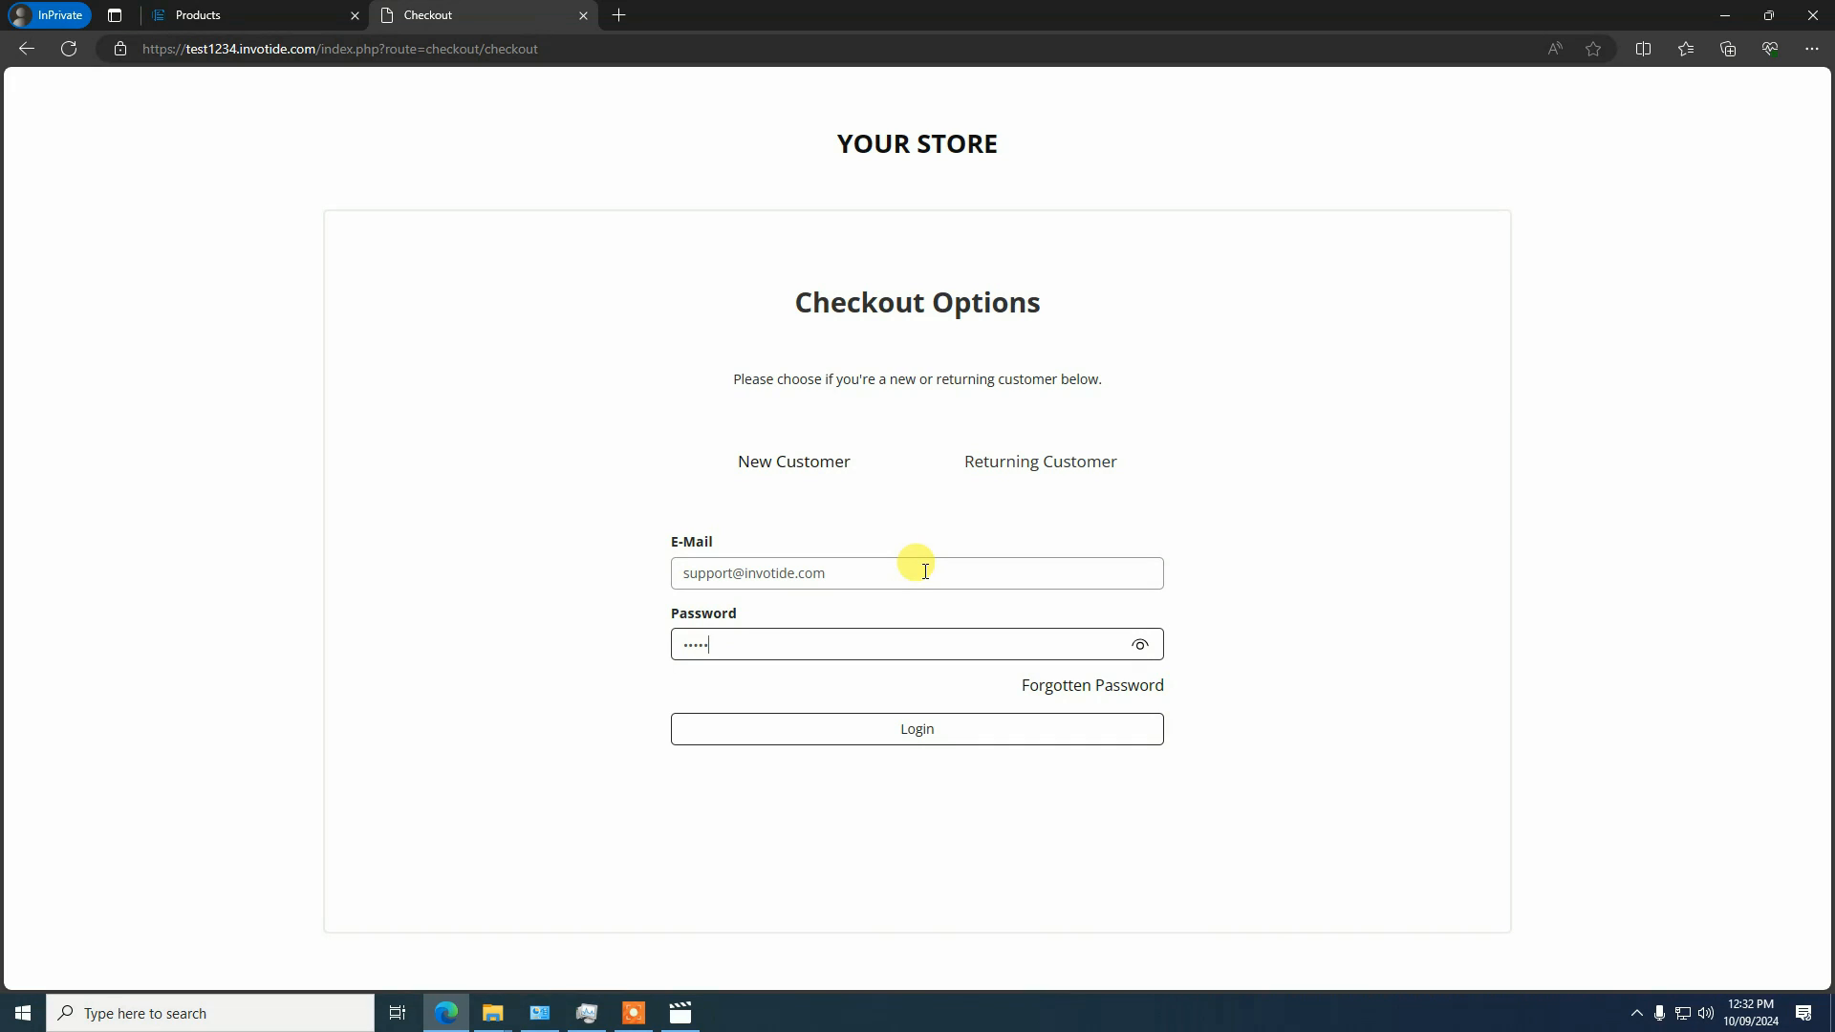
pyautogui.write('•••')
pyautogui.click(897, 739)
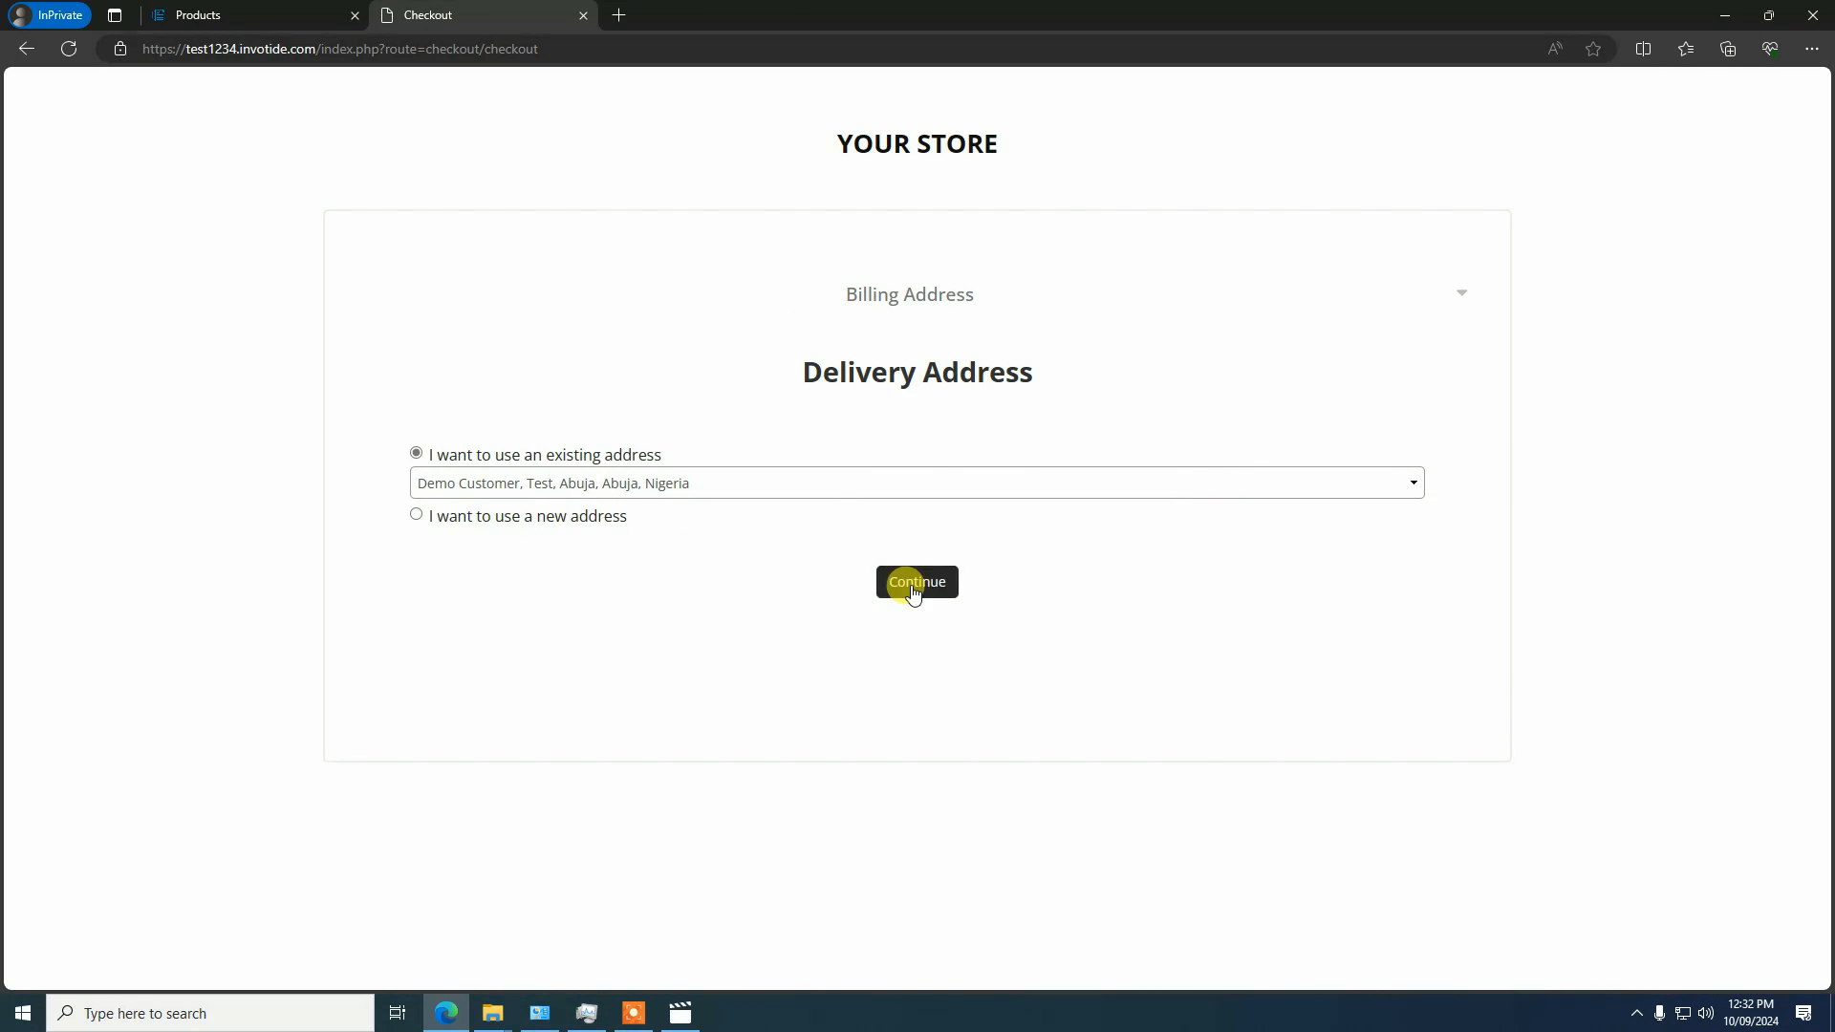
# Complete the order with the existing delivery address, Location 1 shipping and the Pay with Bank Transfer method
pyautogui.click(913, 589)
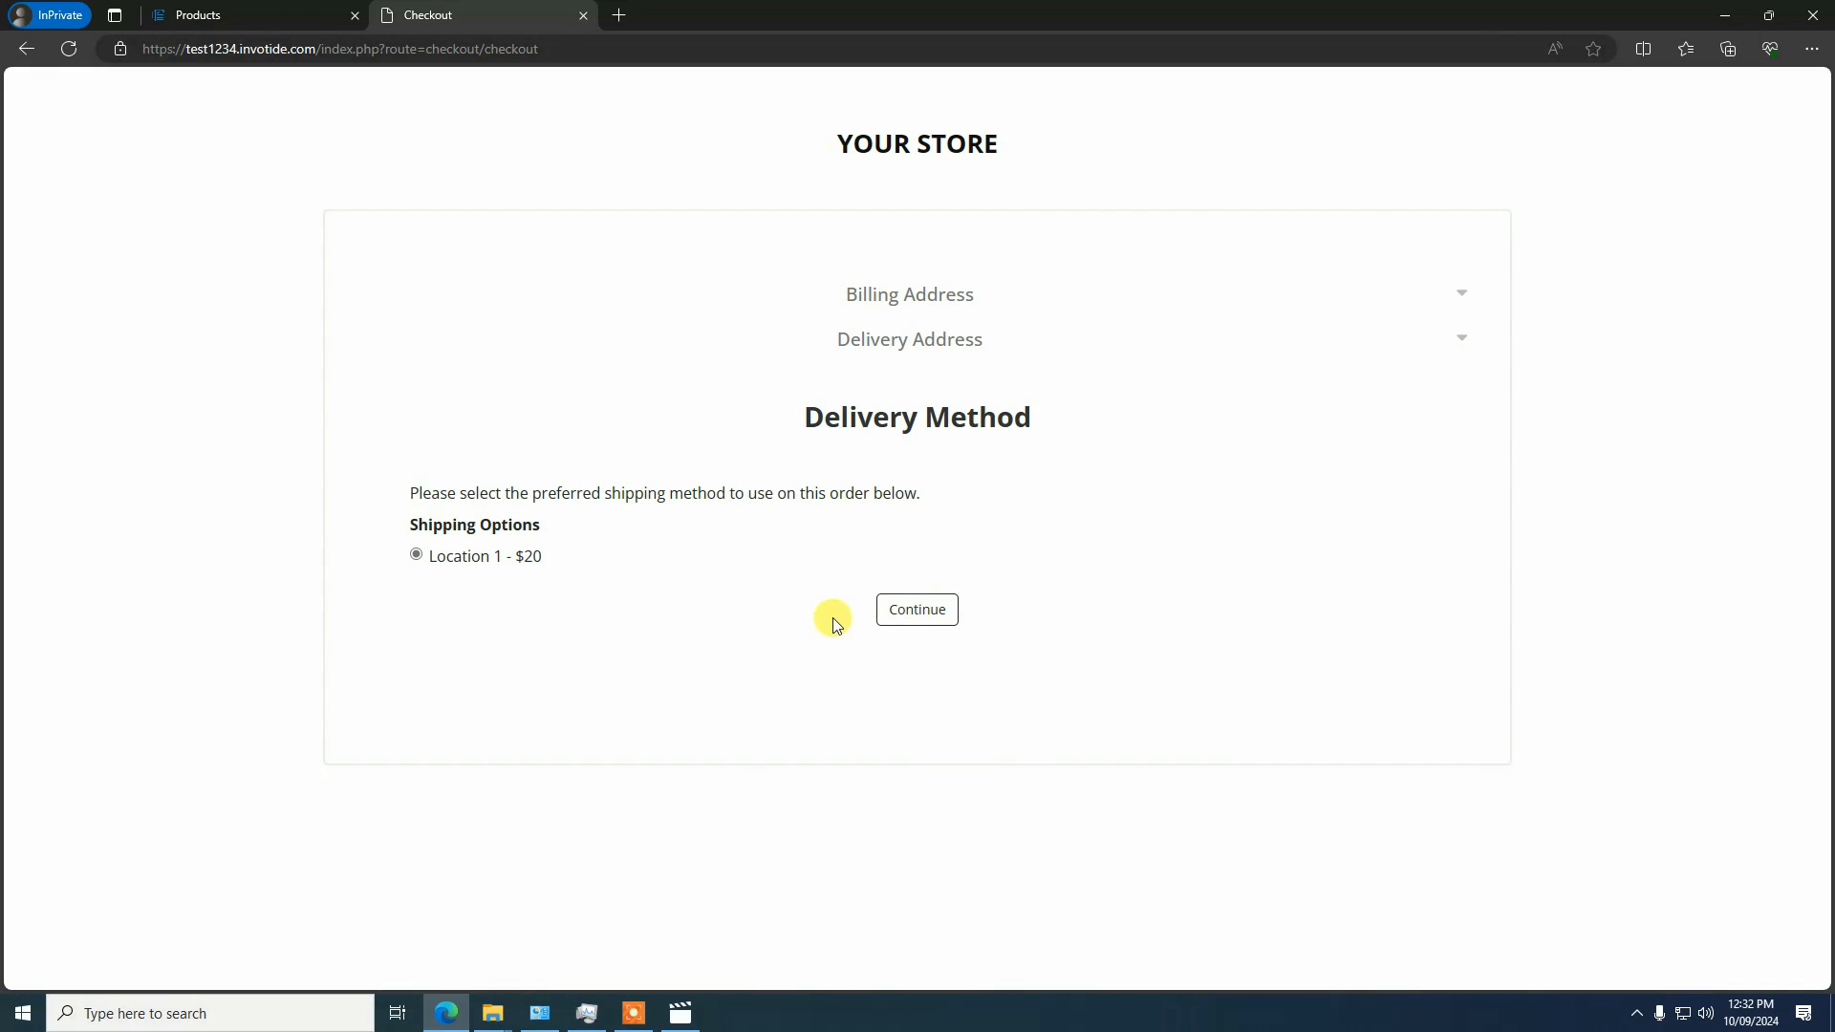
pyautogui.click(916, 608)
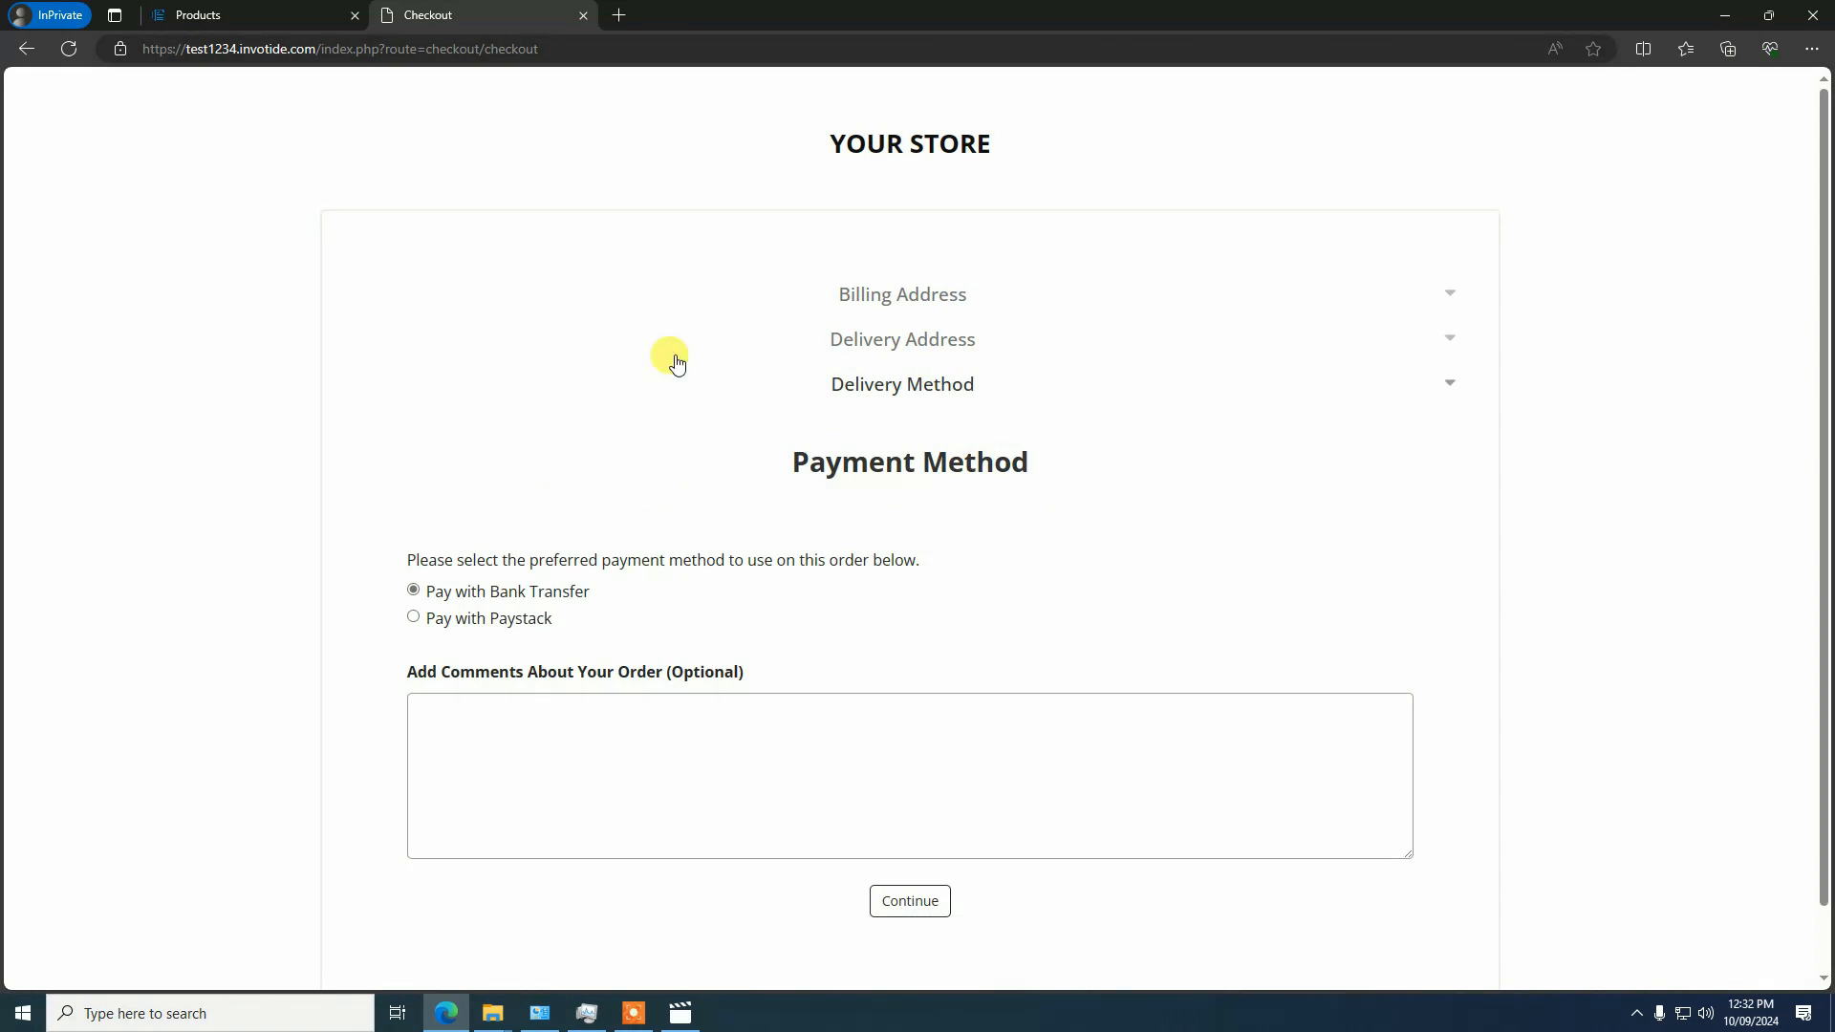
pyautogui.scroll(-1, 832, 713)
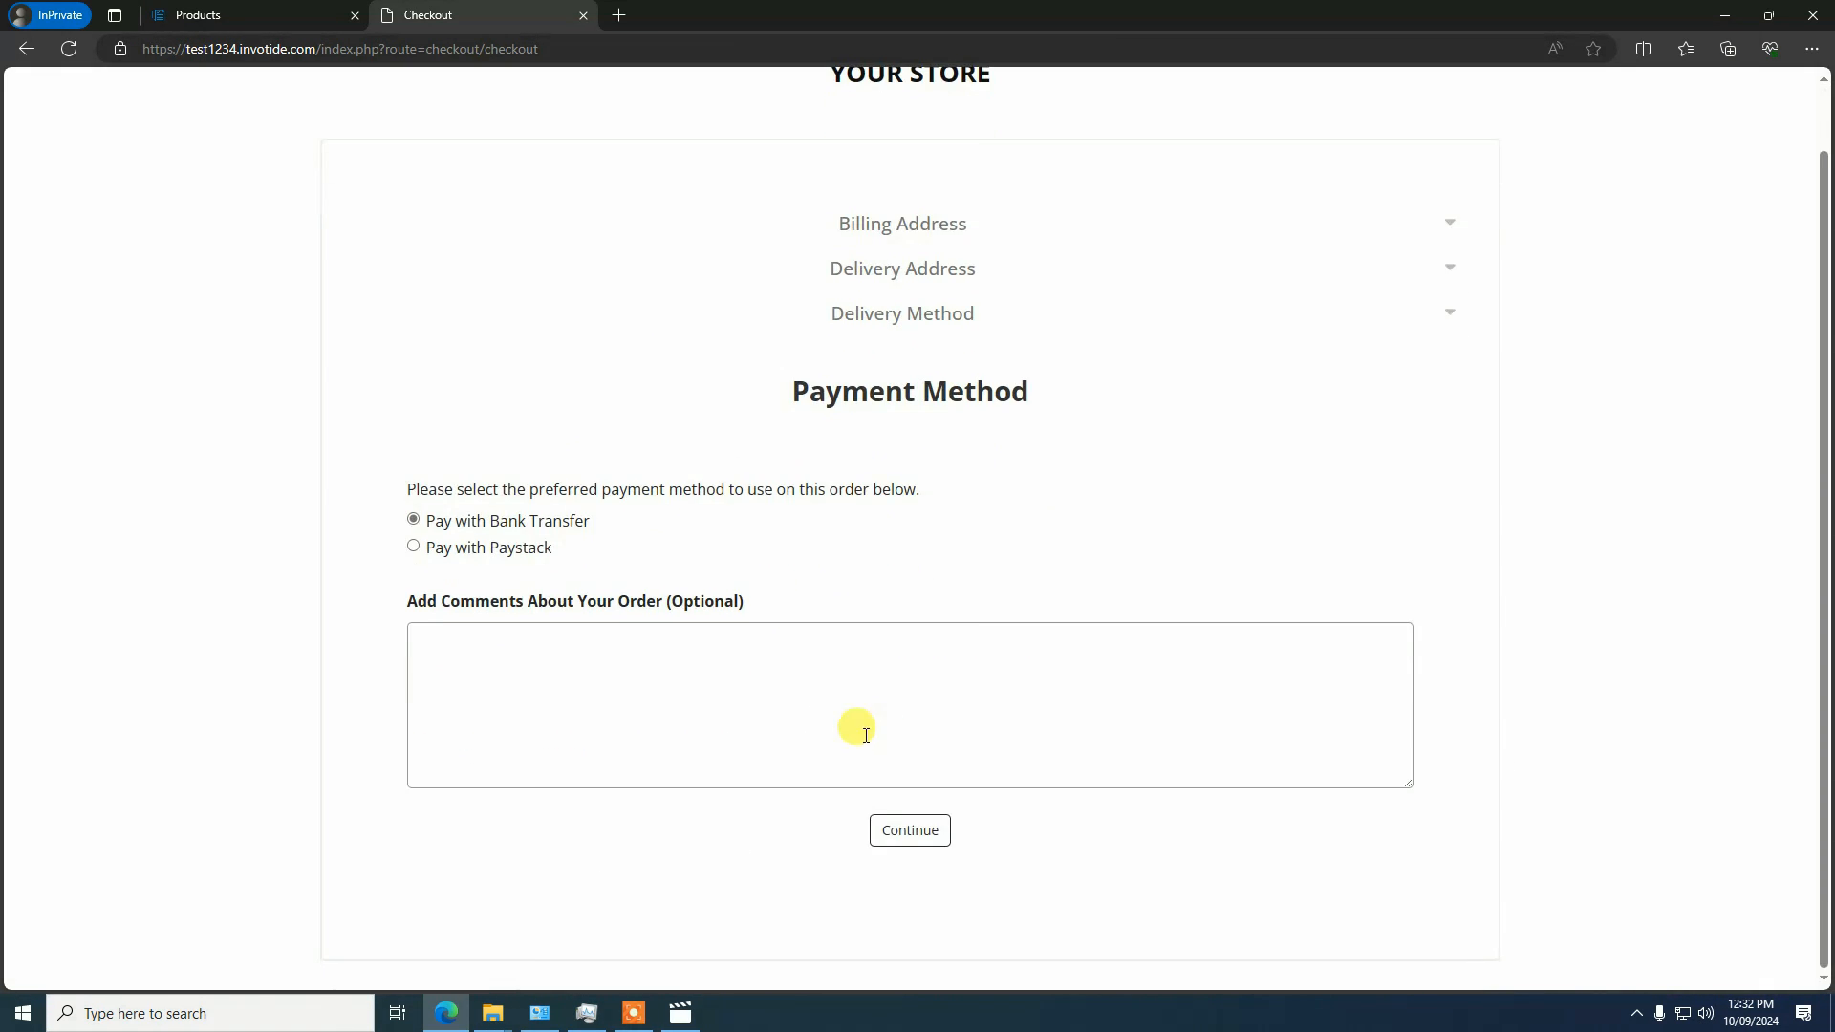
pyautogui.click(898, 841)
pyautogui.scroll(-5, 1200, 443)
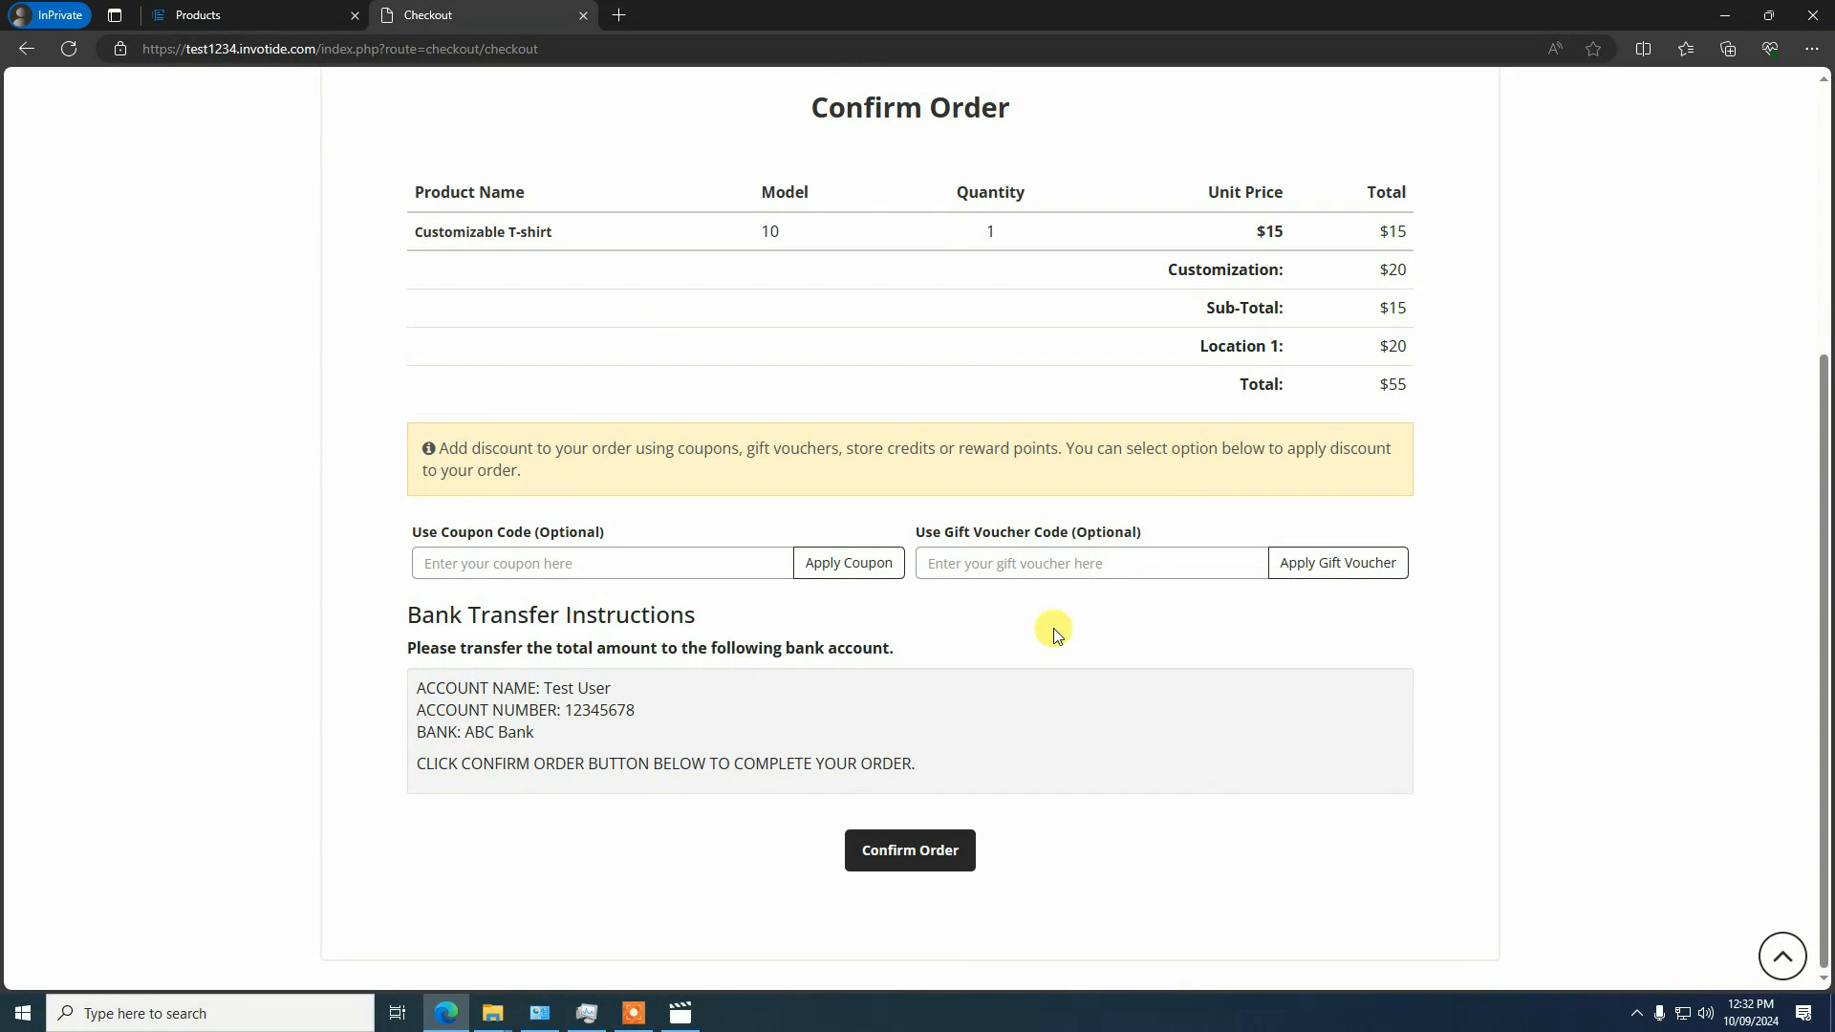
pyautogui.click(907, 859)
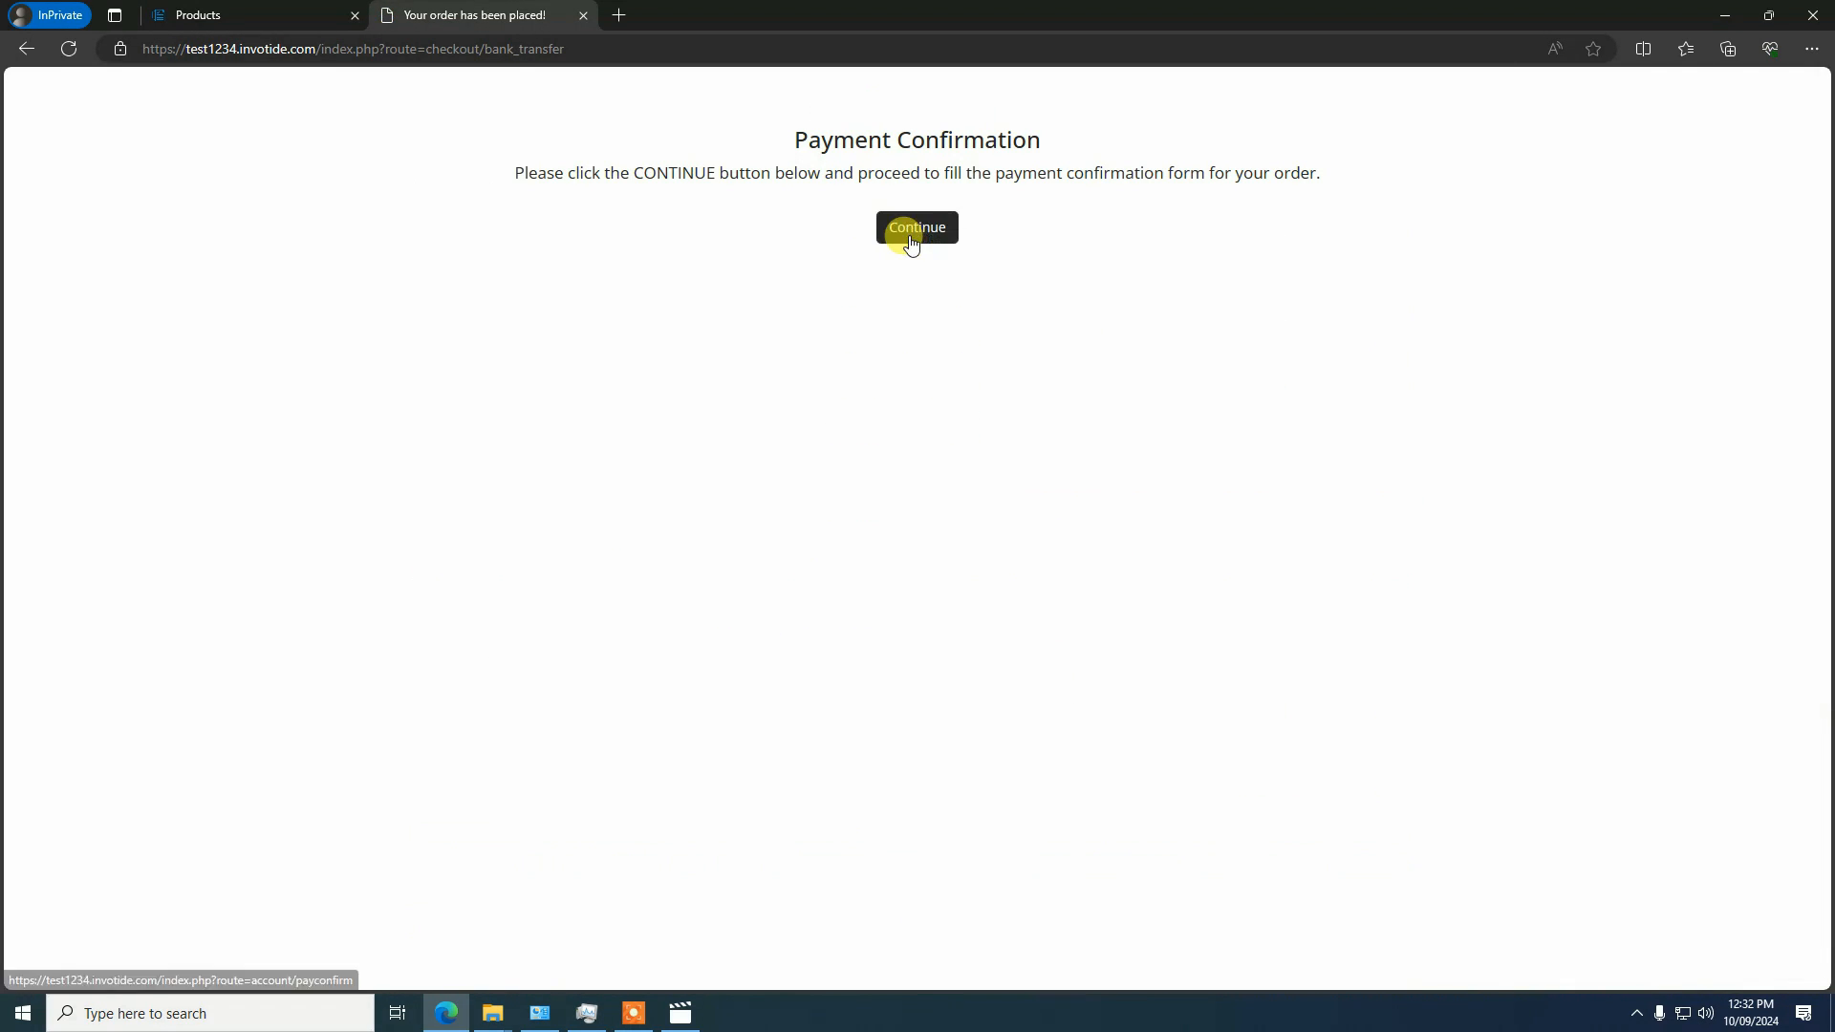
# Fill in the payment confirmation form with the depositor's name, transfer date 2024-09-10 and amount 55
pyautogui.click(910, 238)
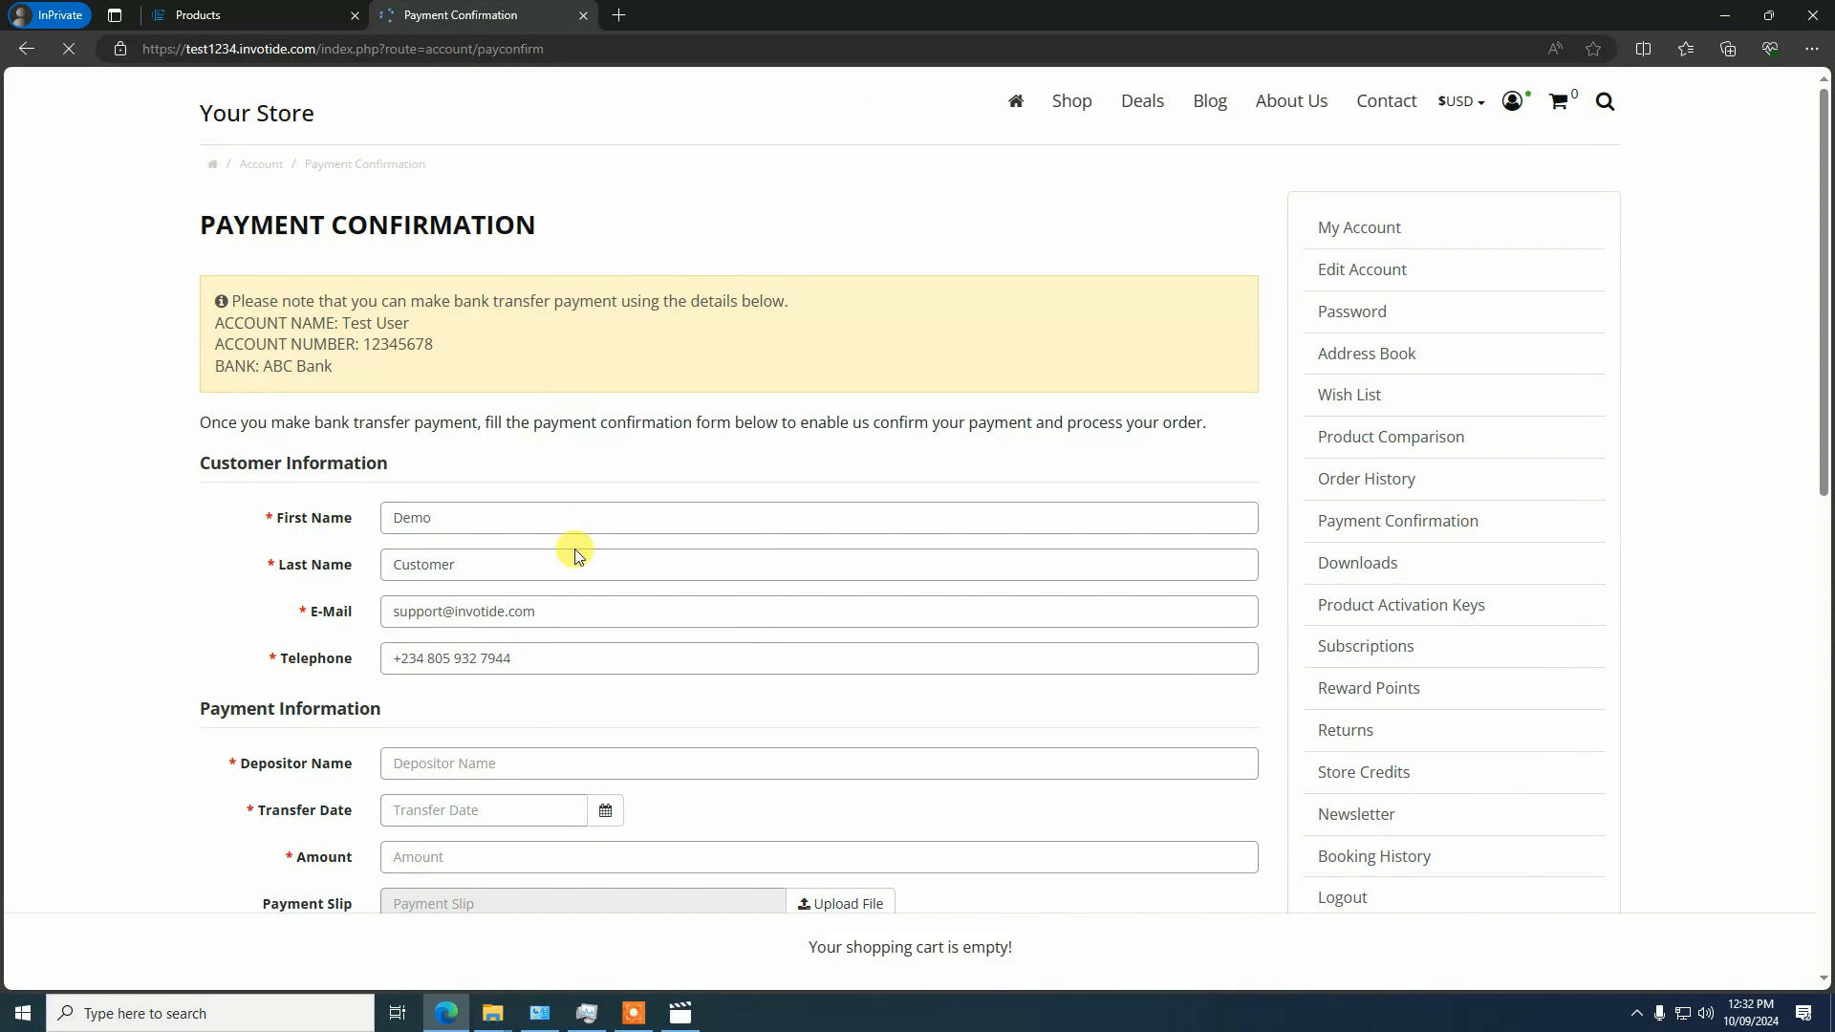
pyautogui.click(495, 760)
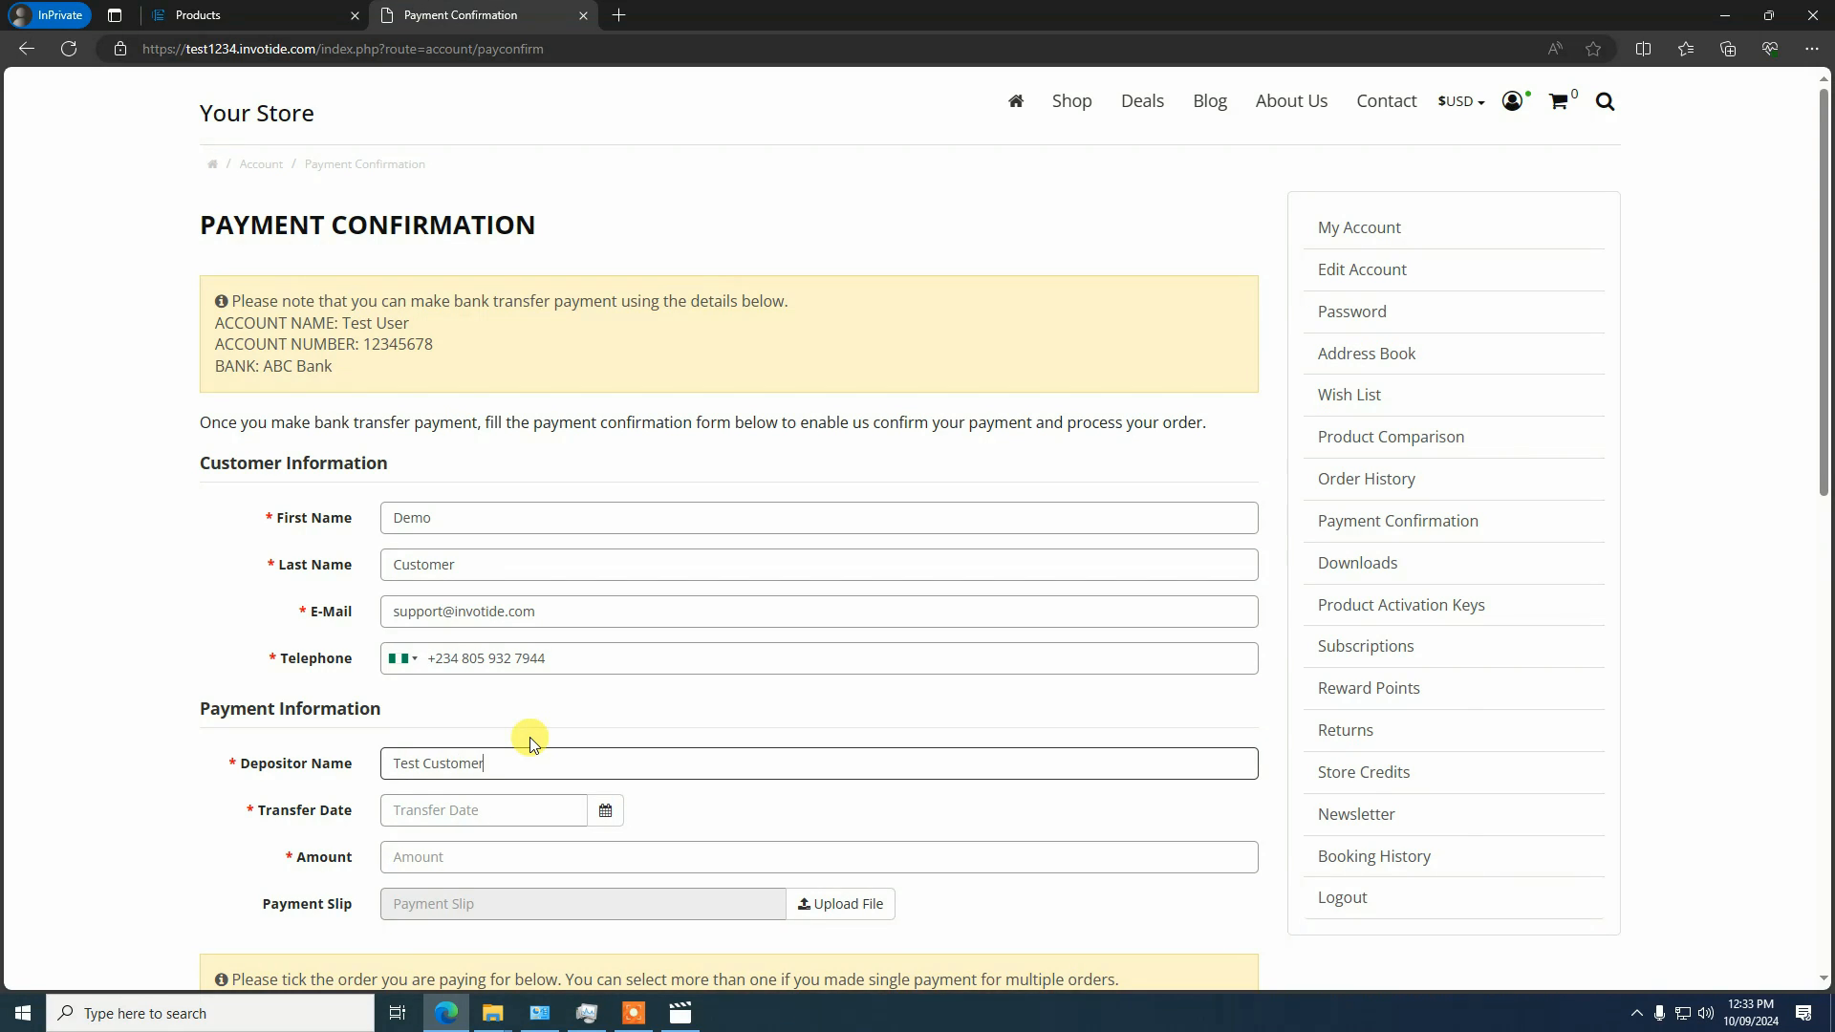
pyautogui.scroll(-2, 531, 744)
pyautogui.click(602, 667)
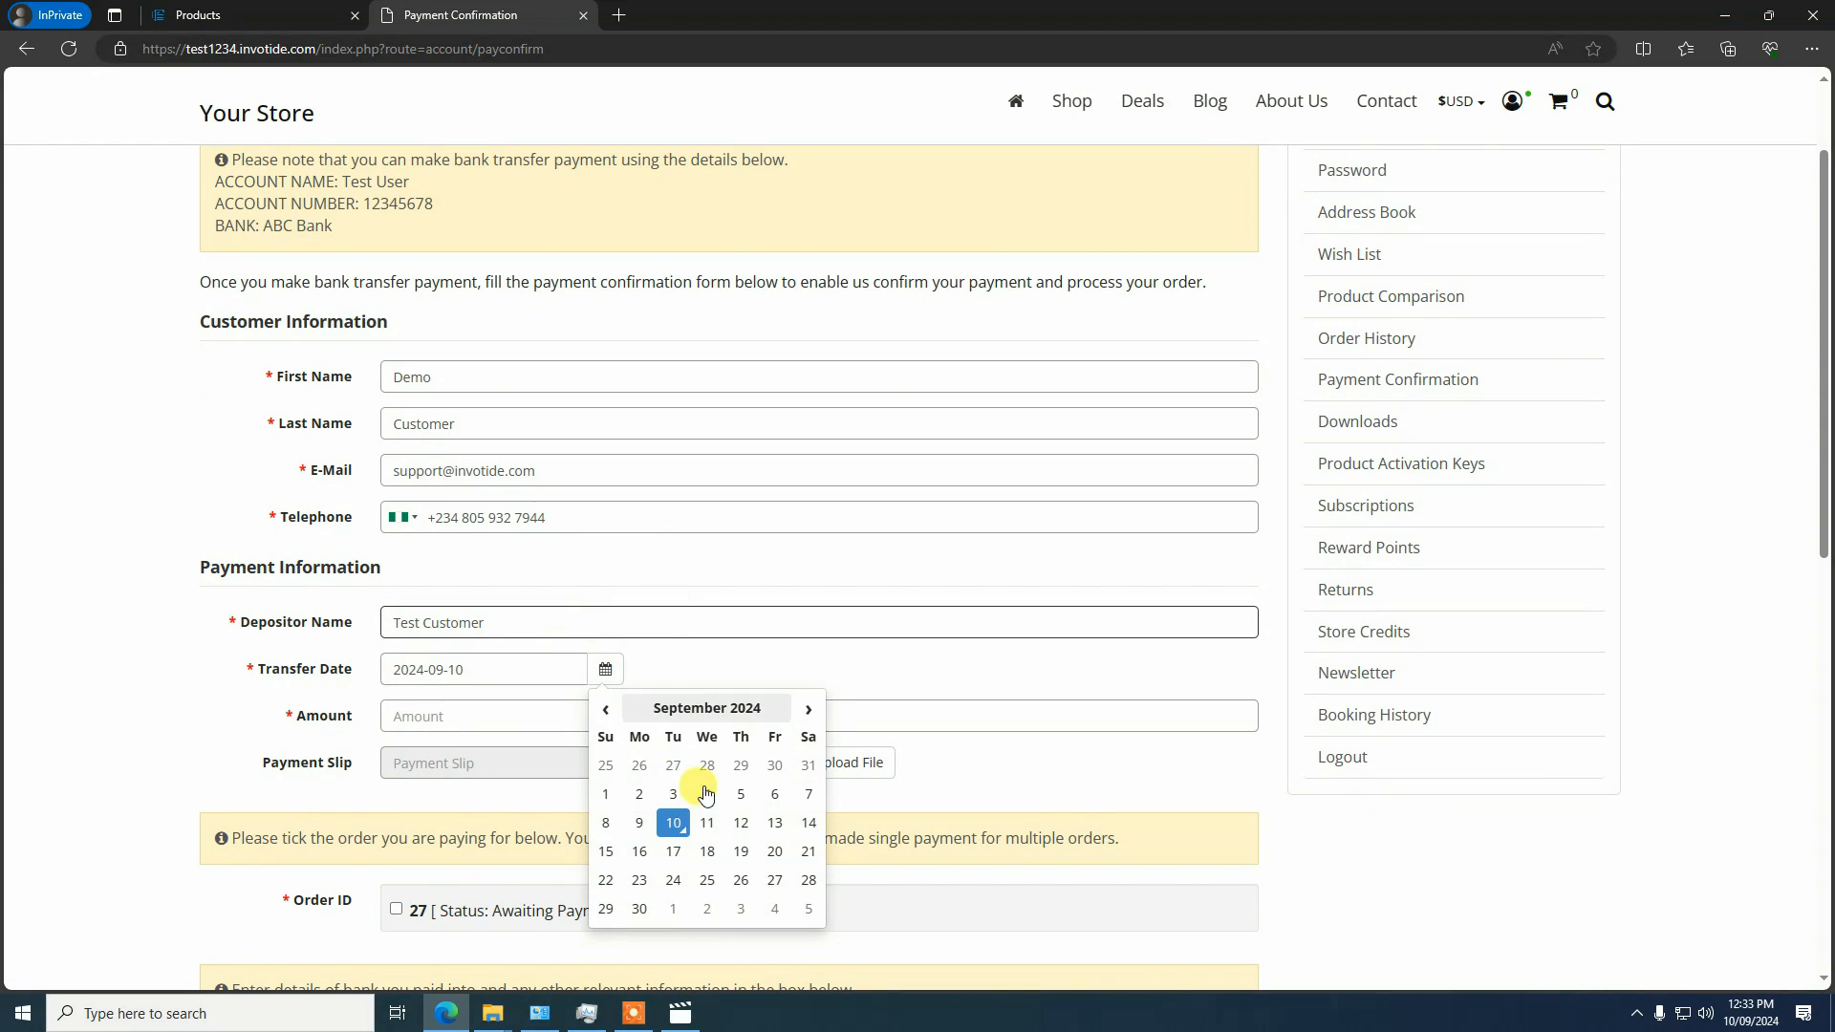
pyautogui.click(673, 822)
pyautogui.click(545, 712)
pyautogui.scroll(-2, 561, 735)
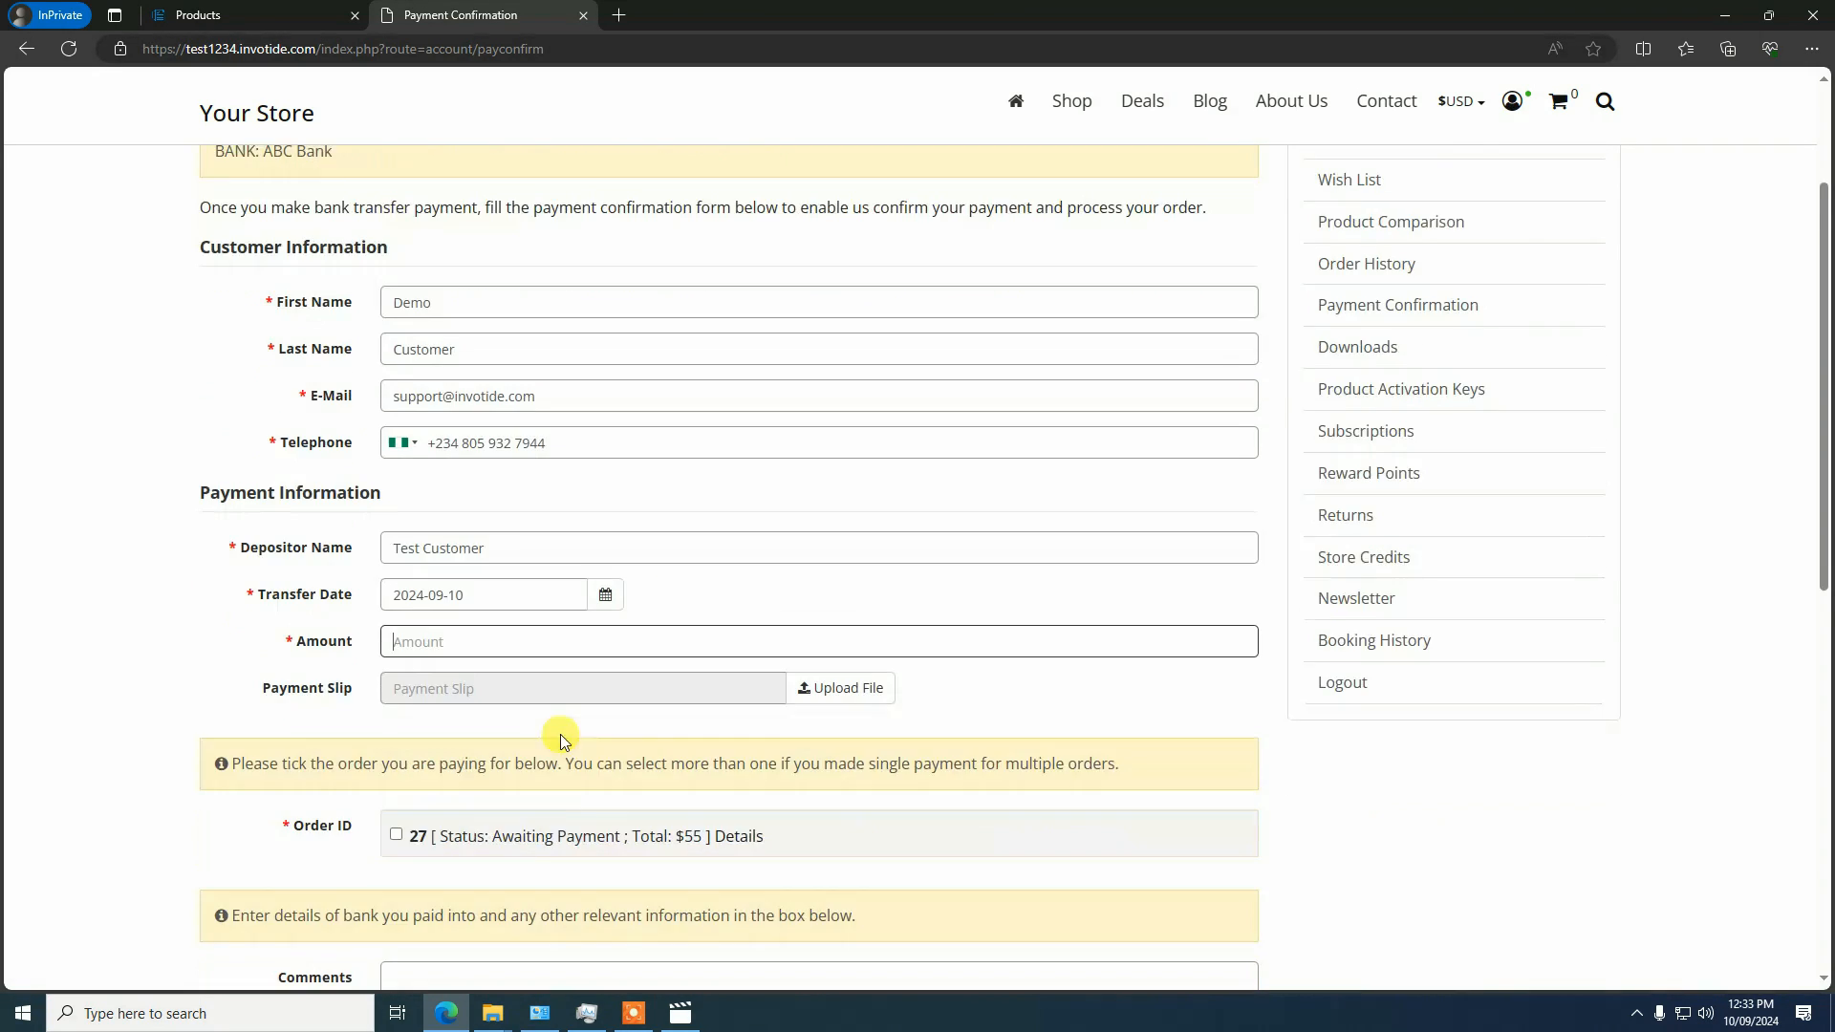
pyautogui.scroll(-1, 560, 734)
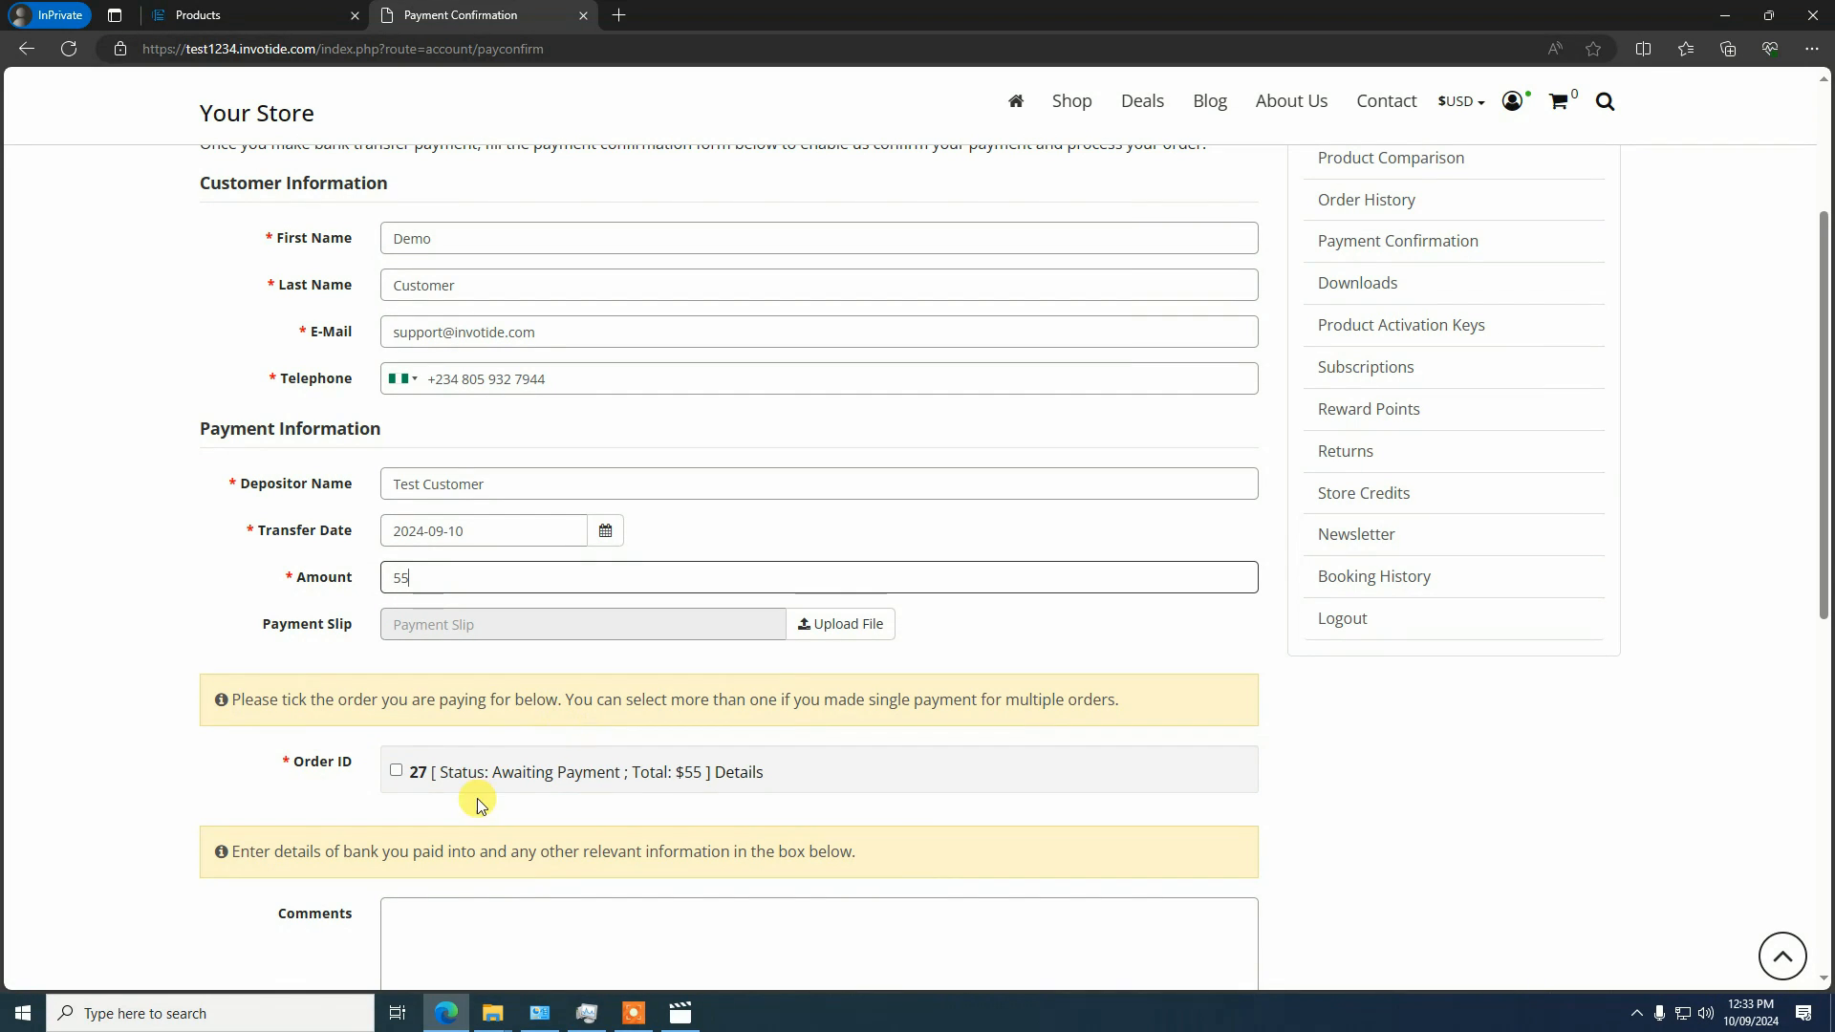
# Mark the order awaiting payment as the one paid for, submit the payment confirmation and continue to the store home page
pyautogui.click(600, 790)
pyautogui.scroll(-10, 754, 782)
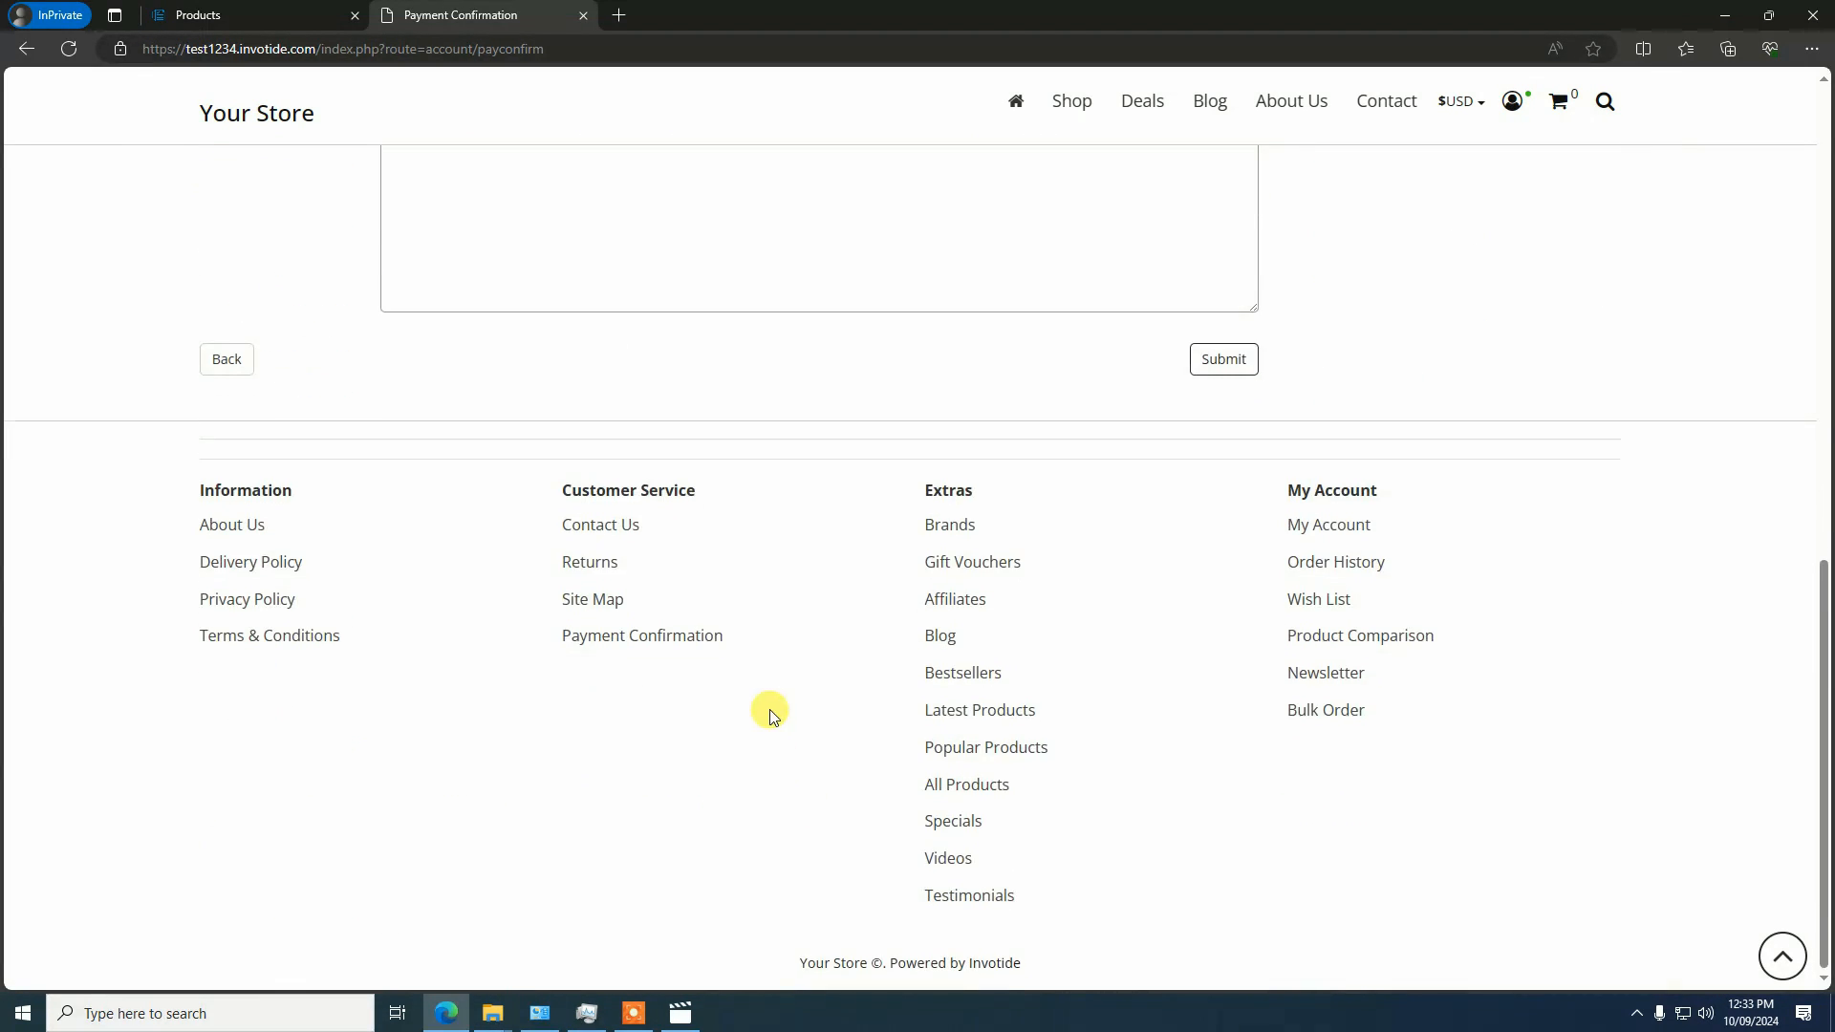
pyautogui.scroll(3, 773, 715)
pyautogui.click(1221, 637)
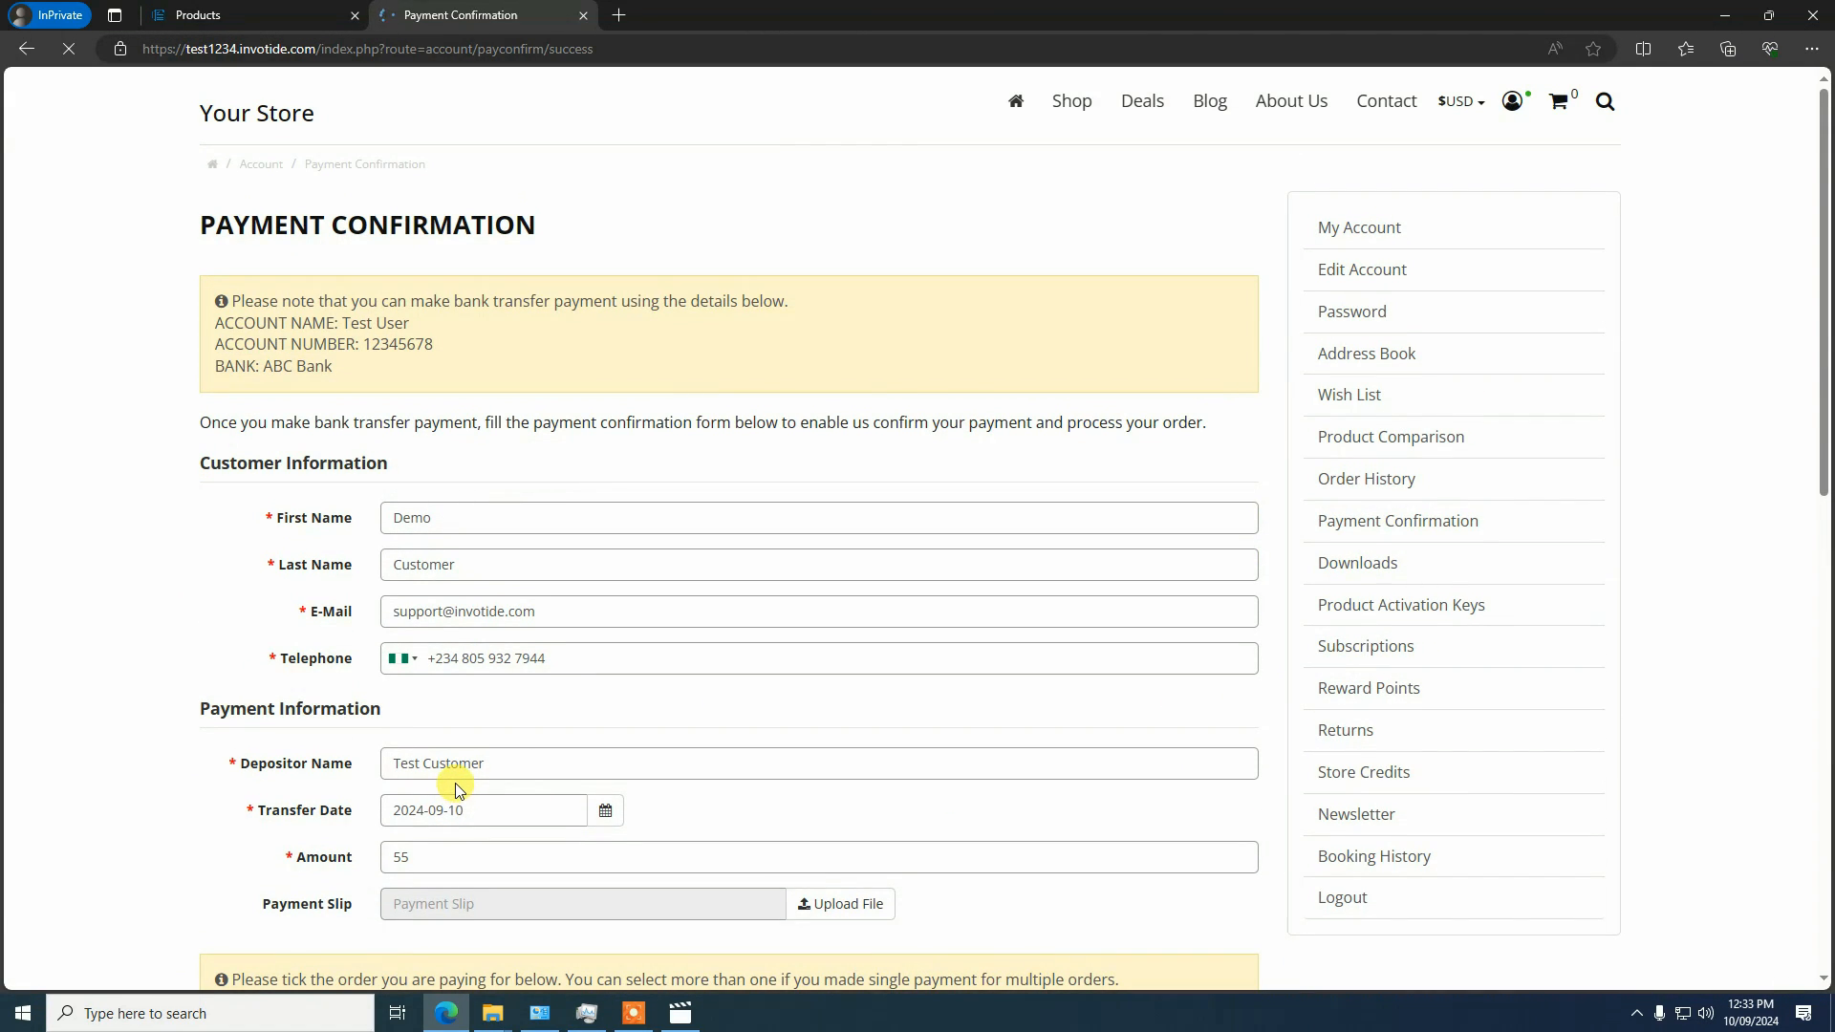
pyautogui.click(726, 373)
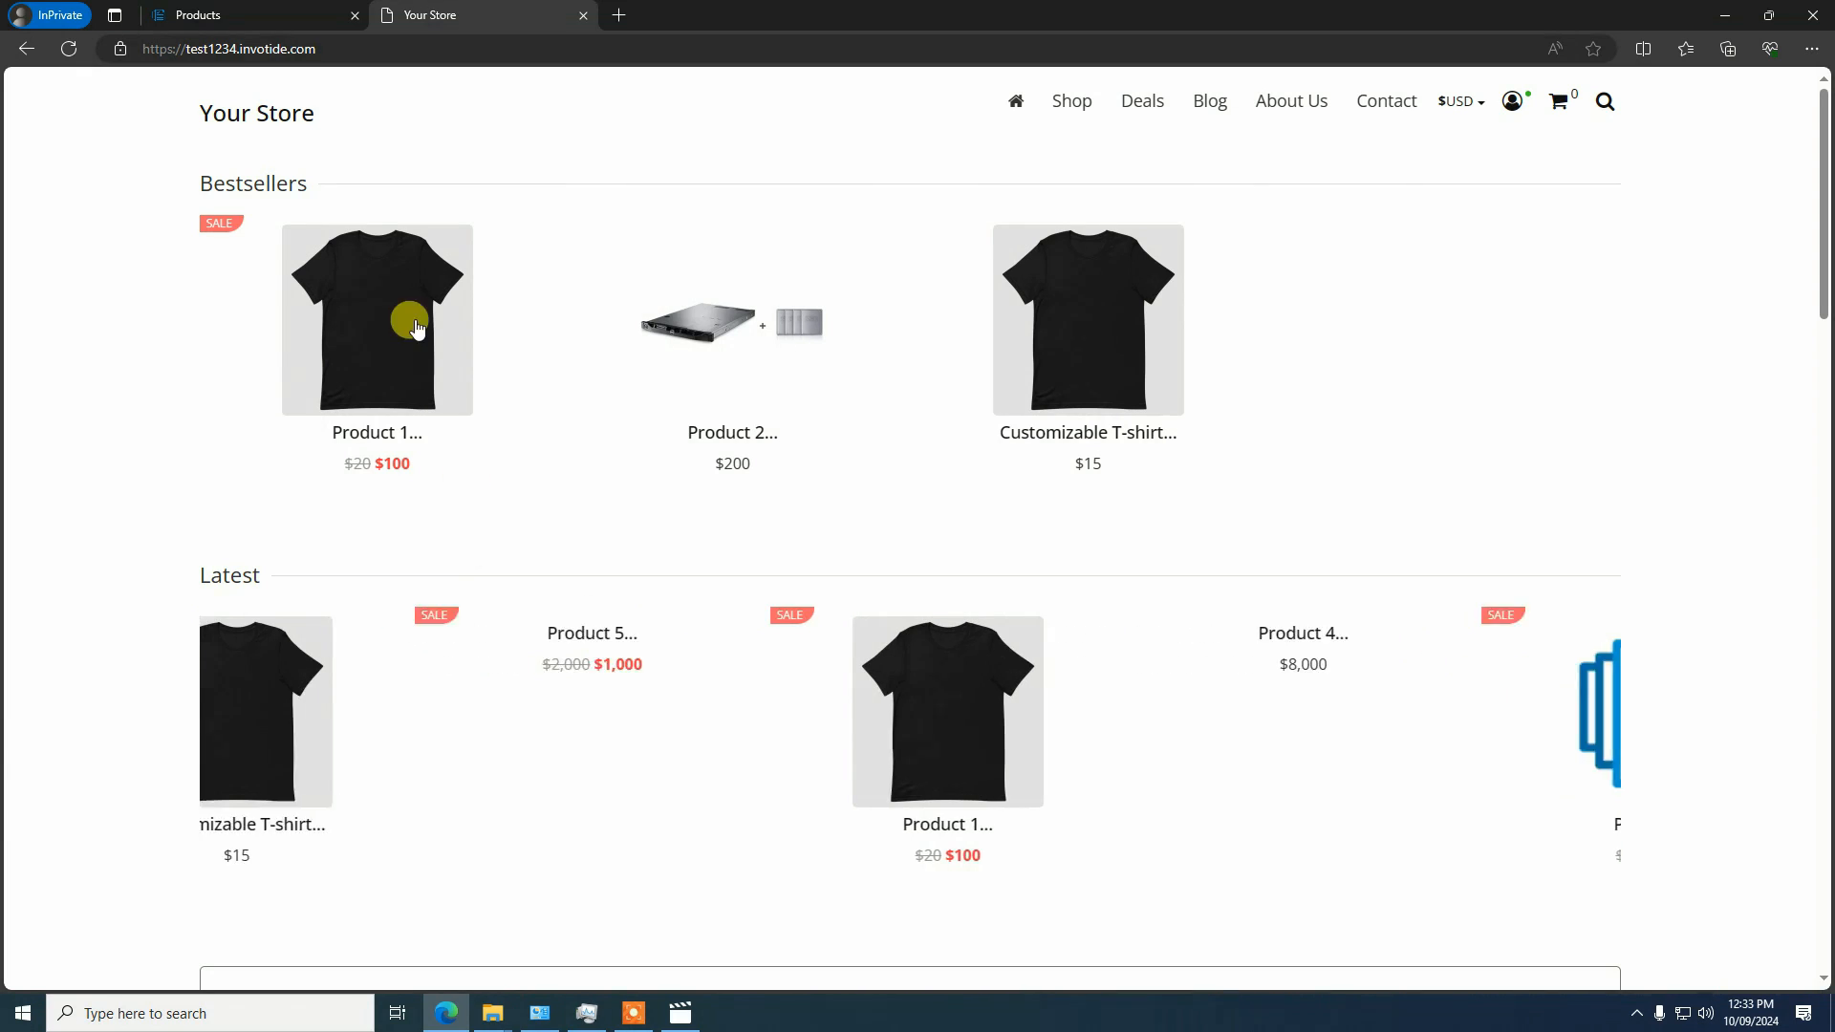
# Switch back to the store admin and open the list of sales orders
pyautogui.click(268, 14)
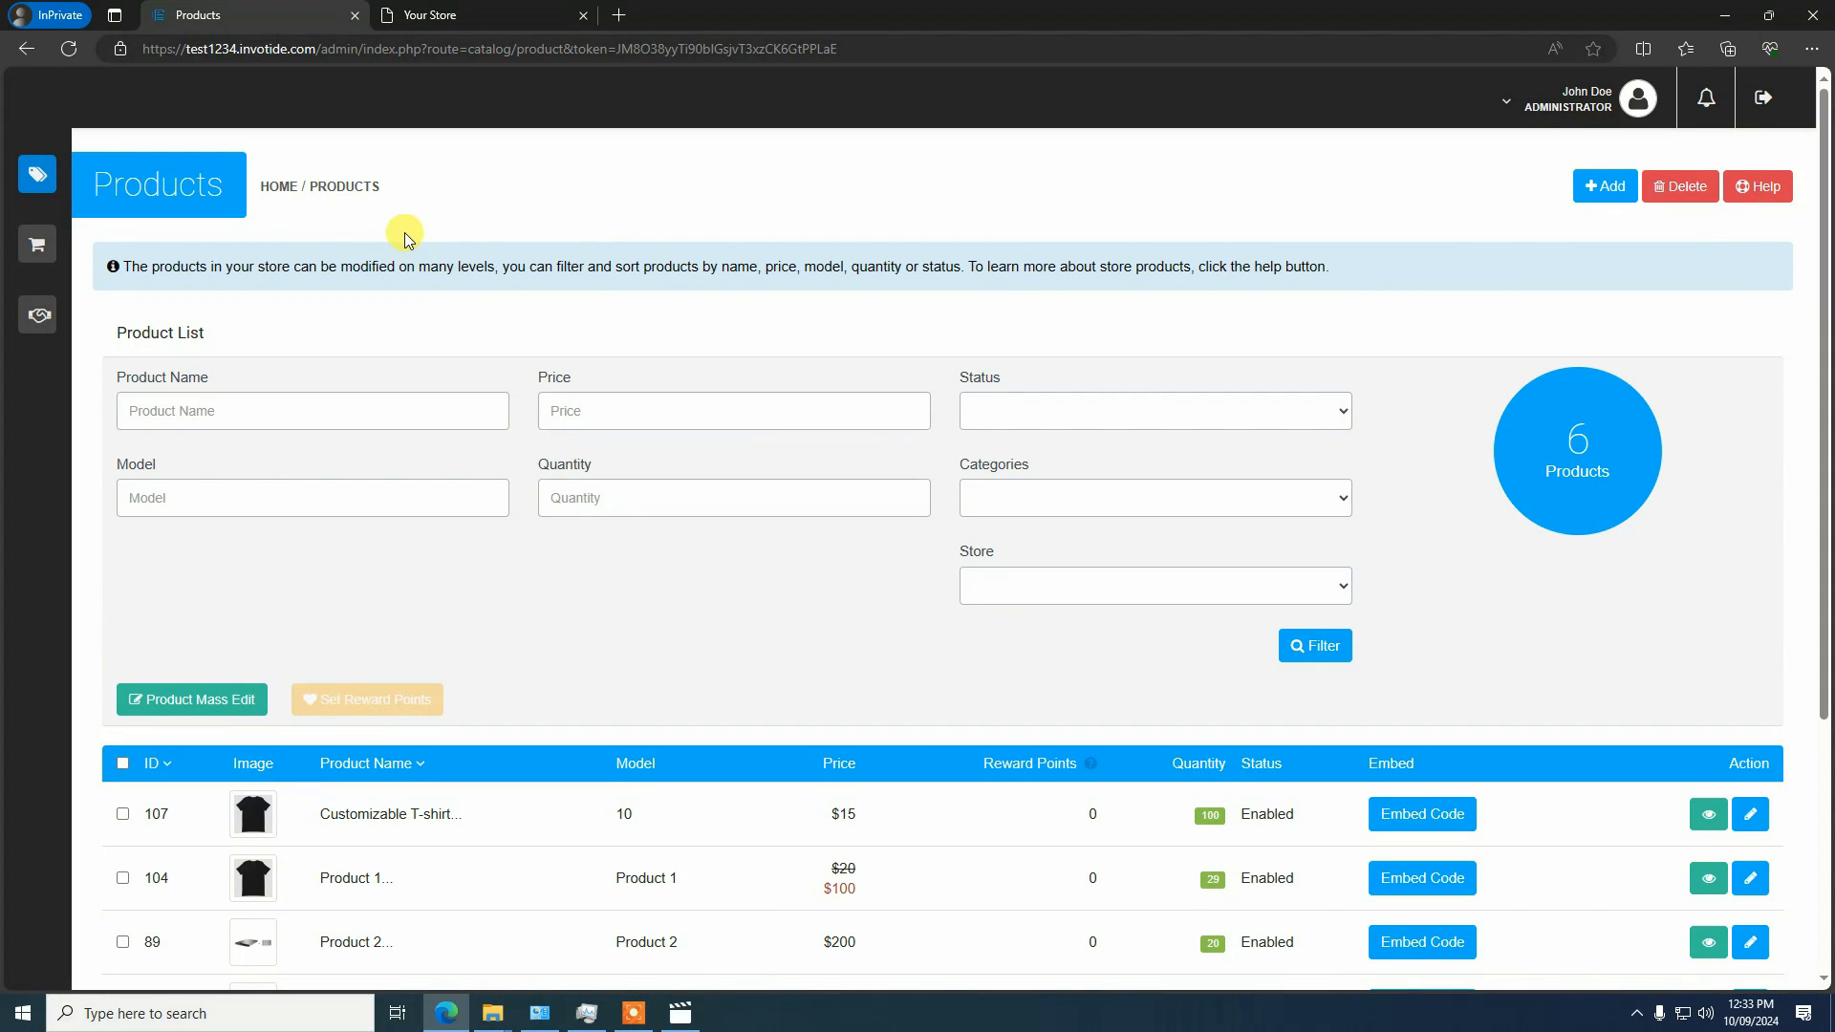
pyautogui.moveTo(74, 172)
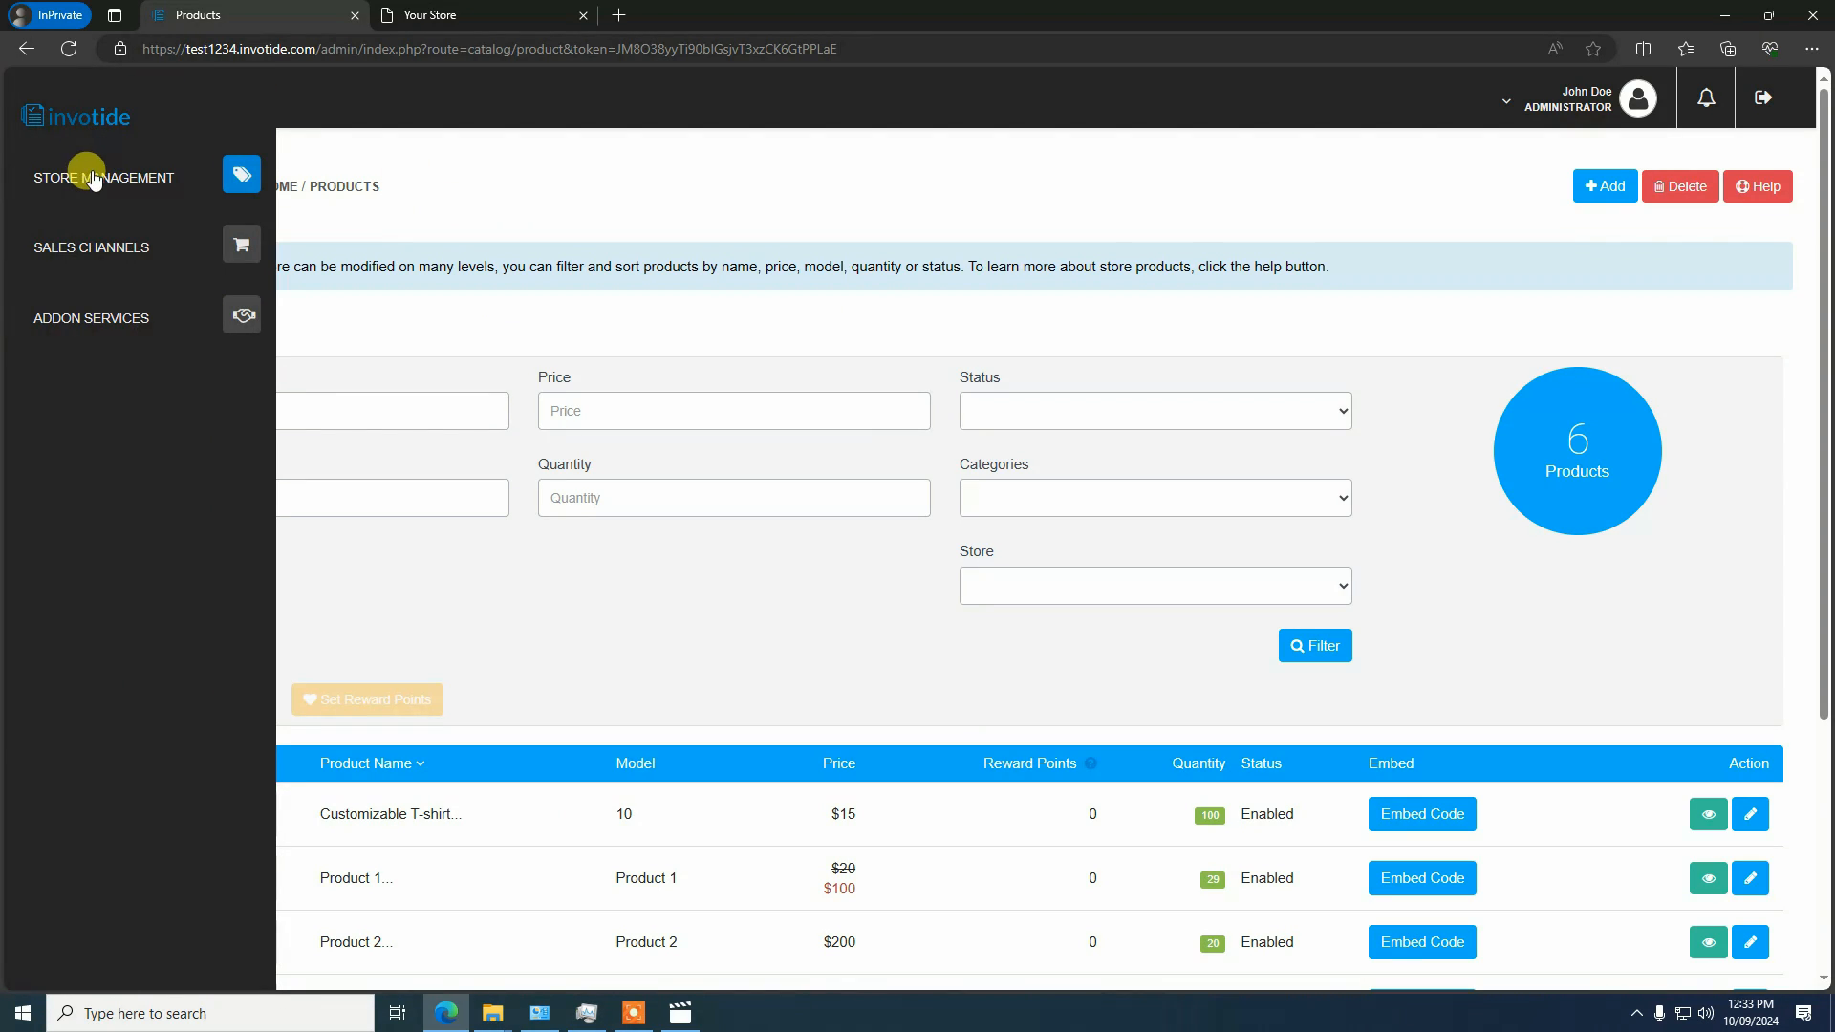
pyautogui.click(89, 184)
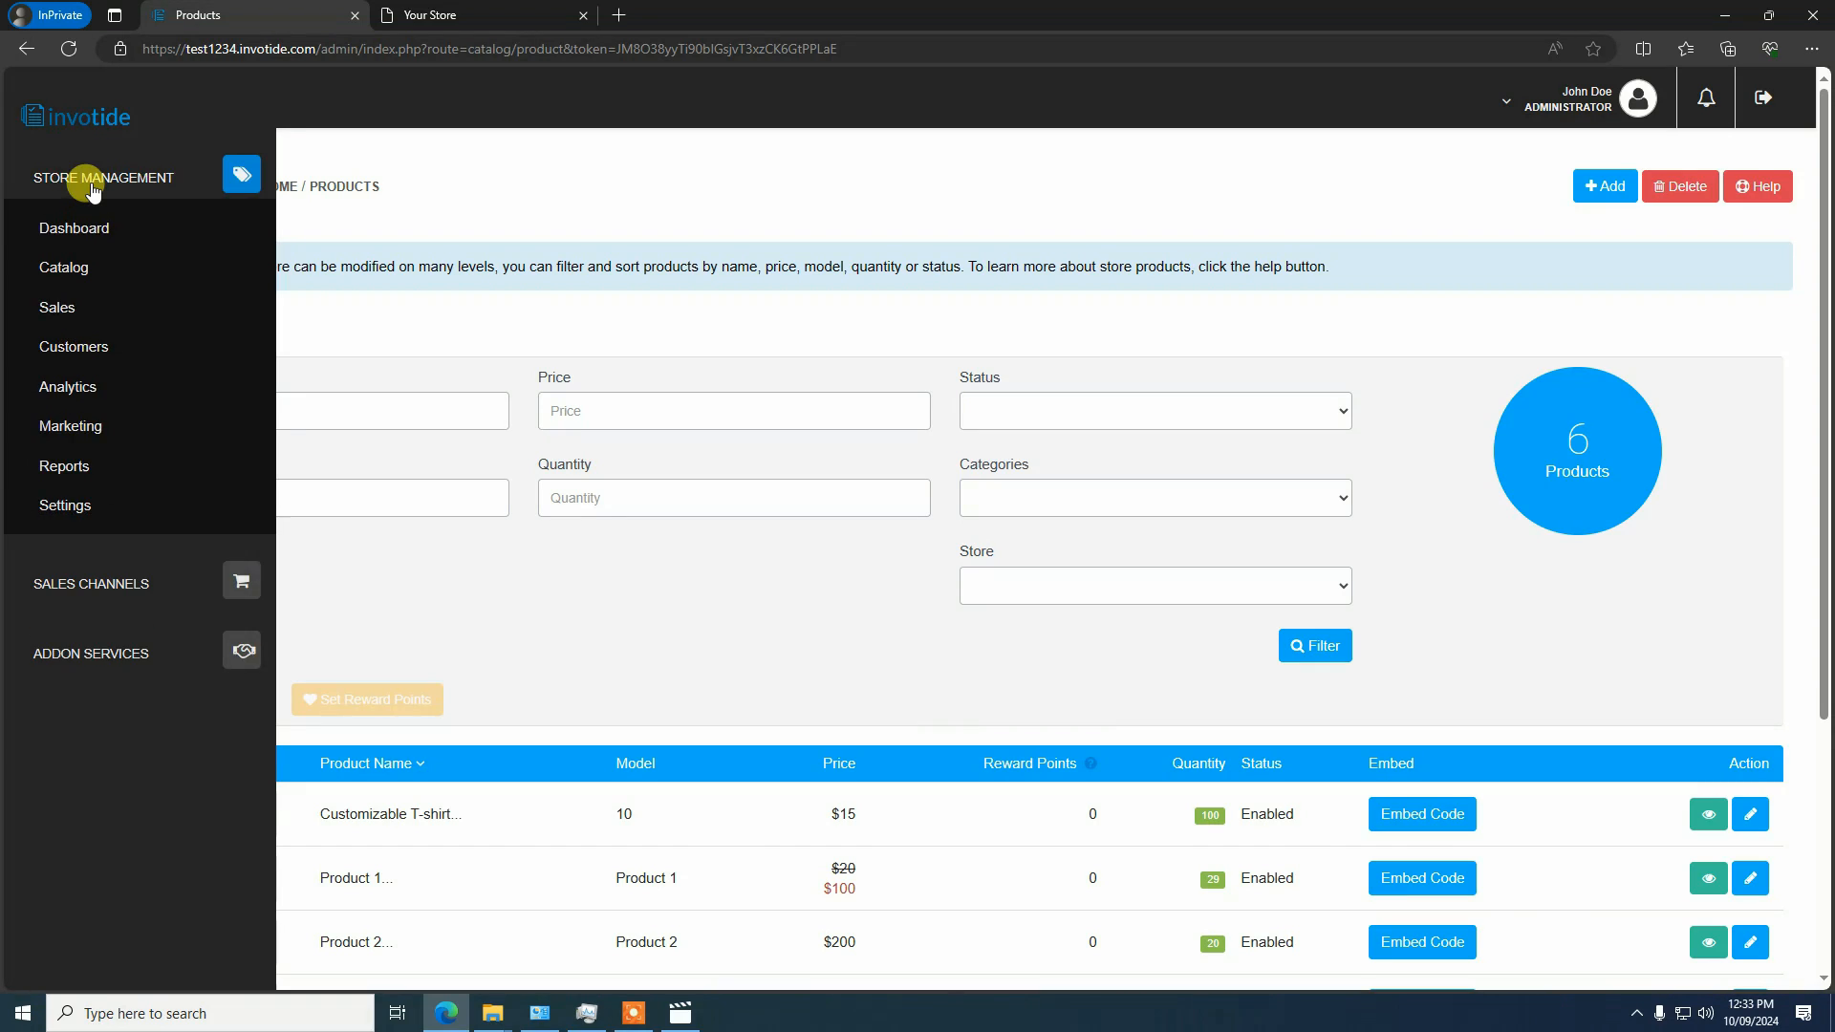
pyautogui.click(38, 191)
pyautogui.click(43, 304)
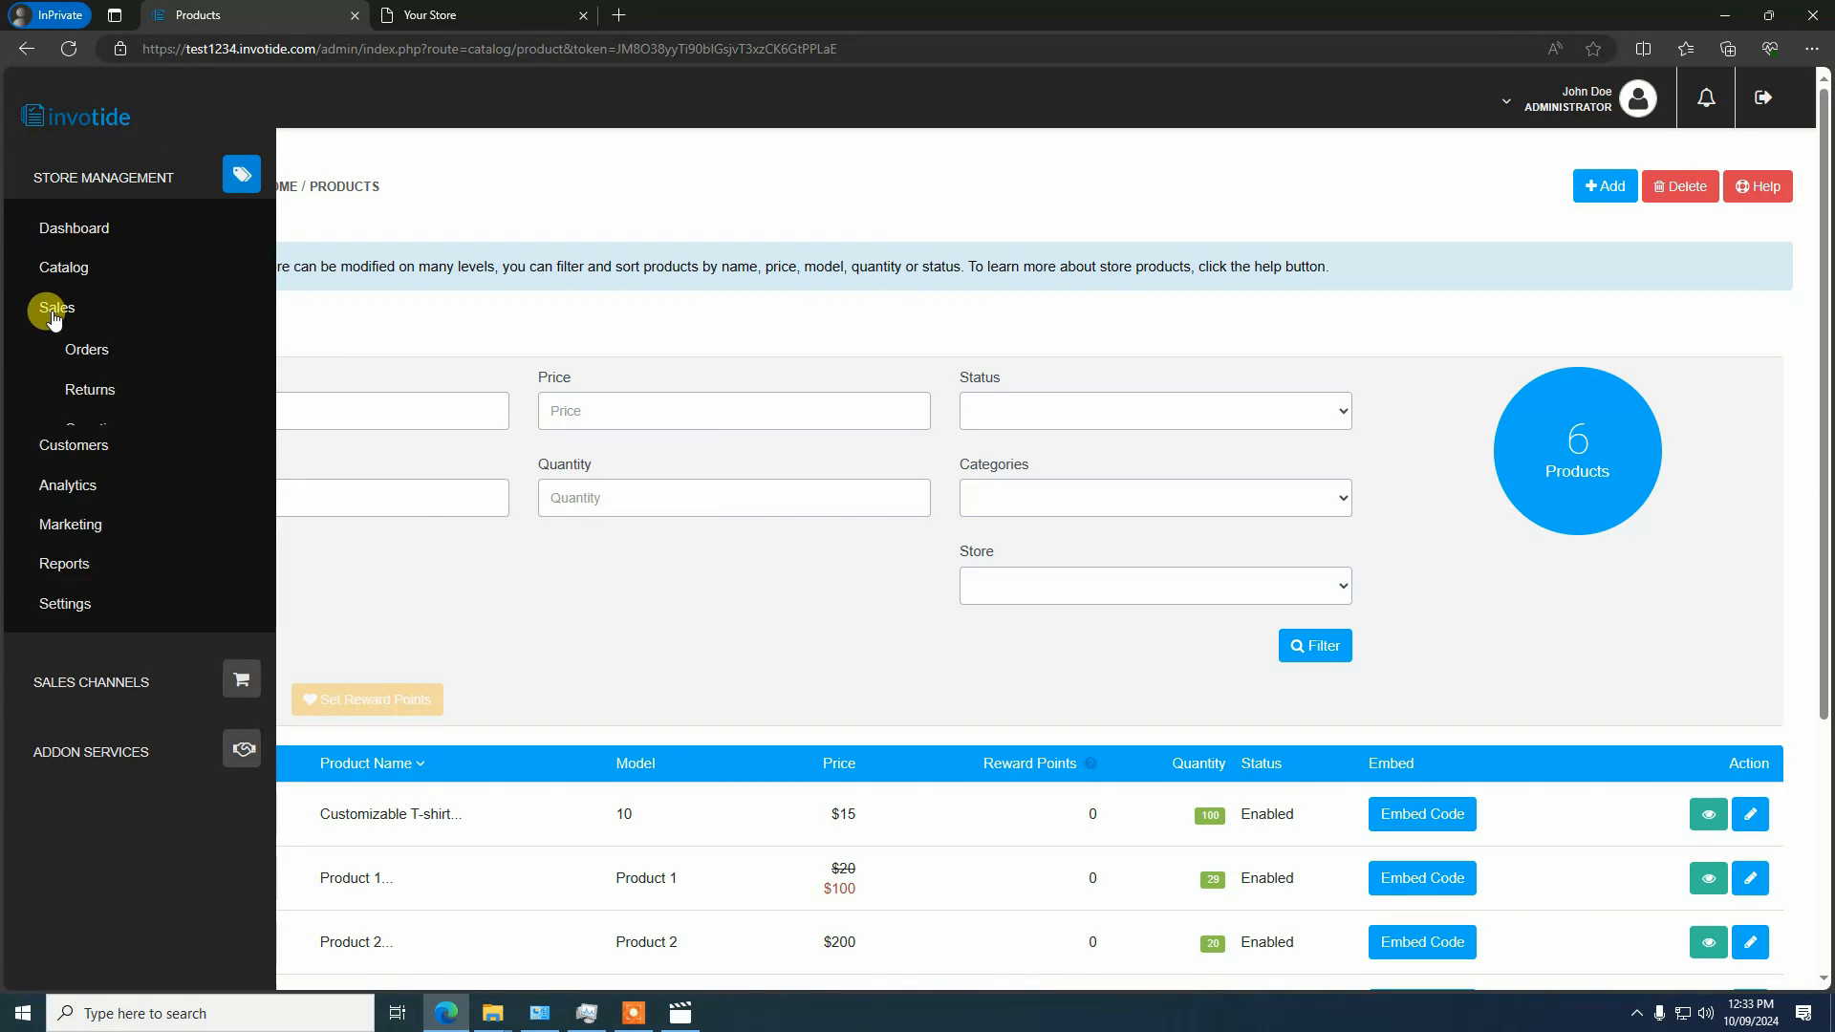
pyautogui.click(88, 357)
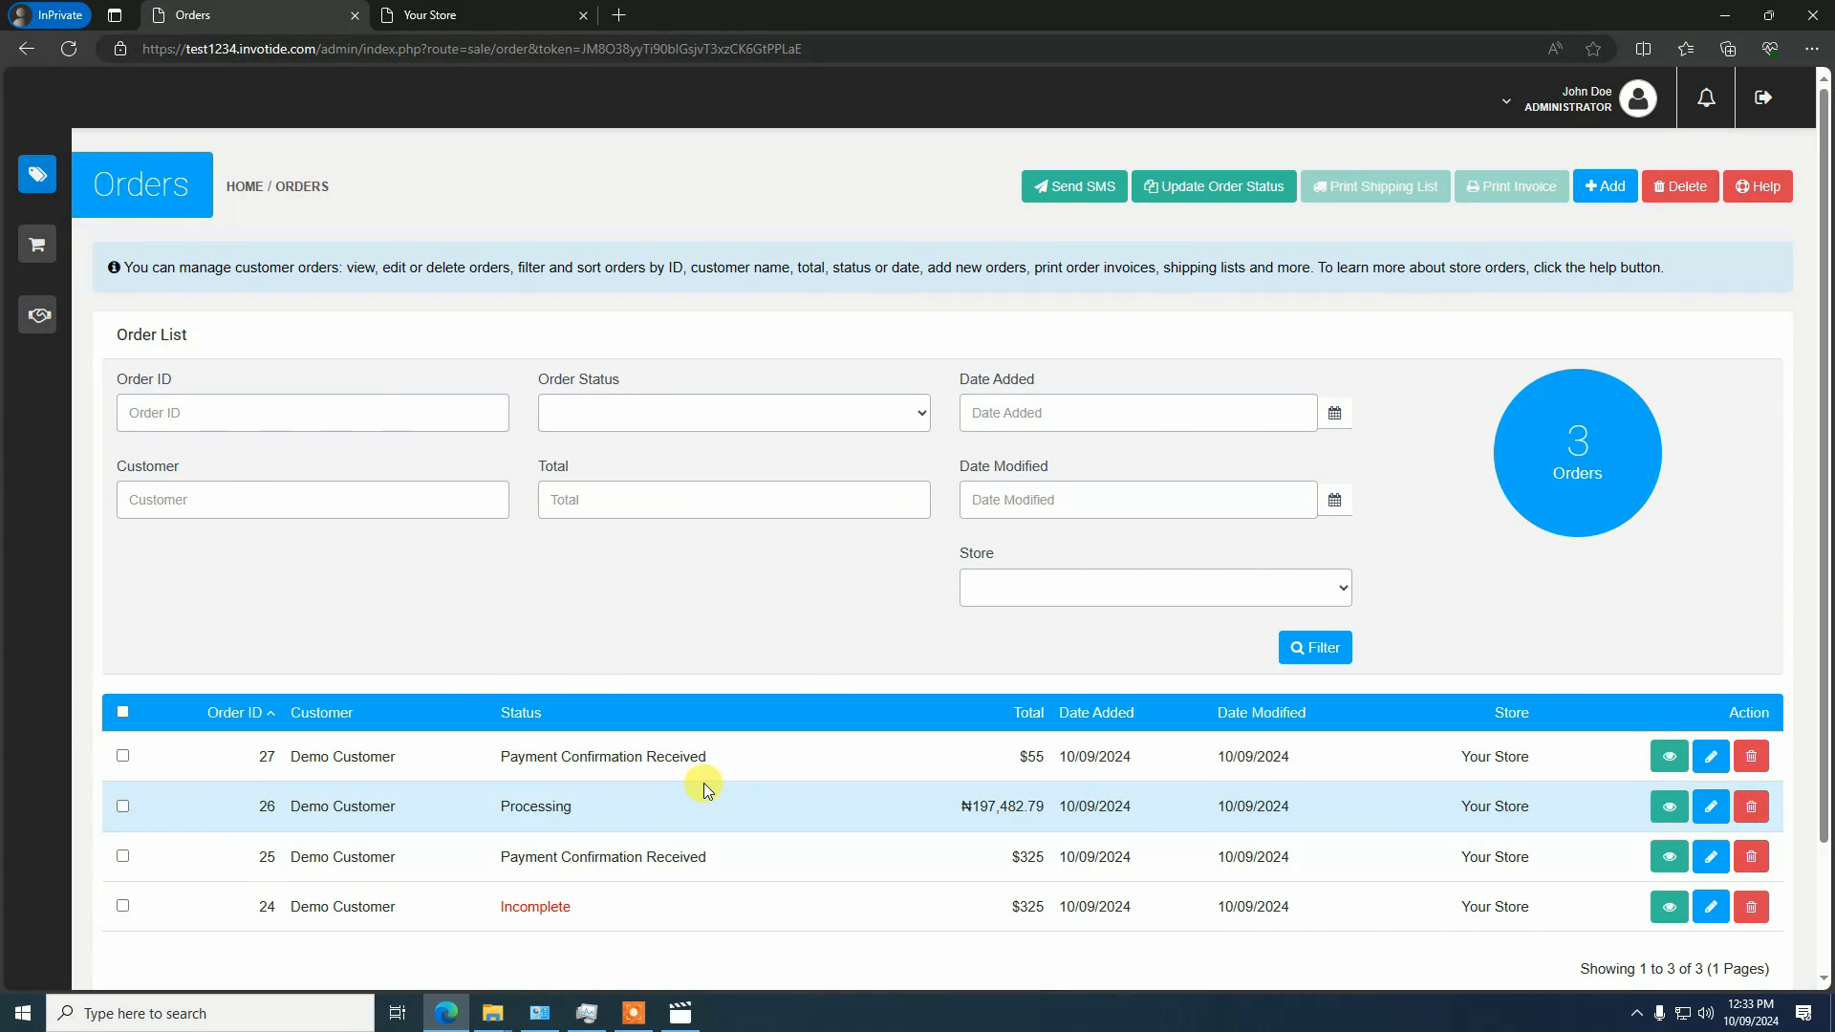
# Open the newest order, the one for the Customizable T-shirt, and review its details, totals and order history
pyautogui.click(1669, 760)
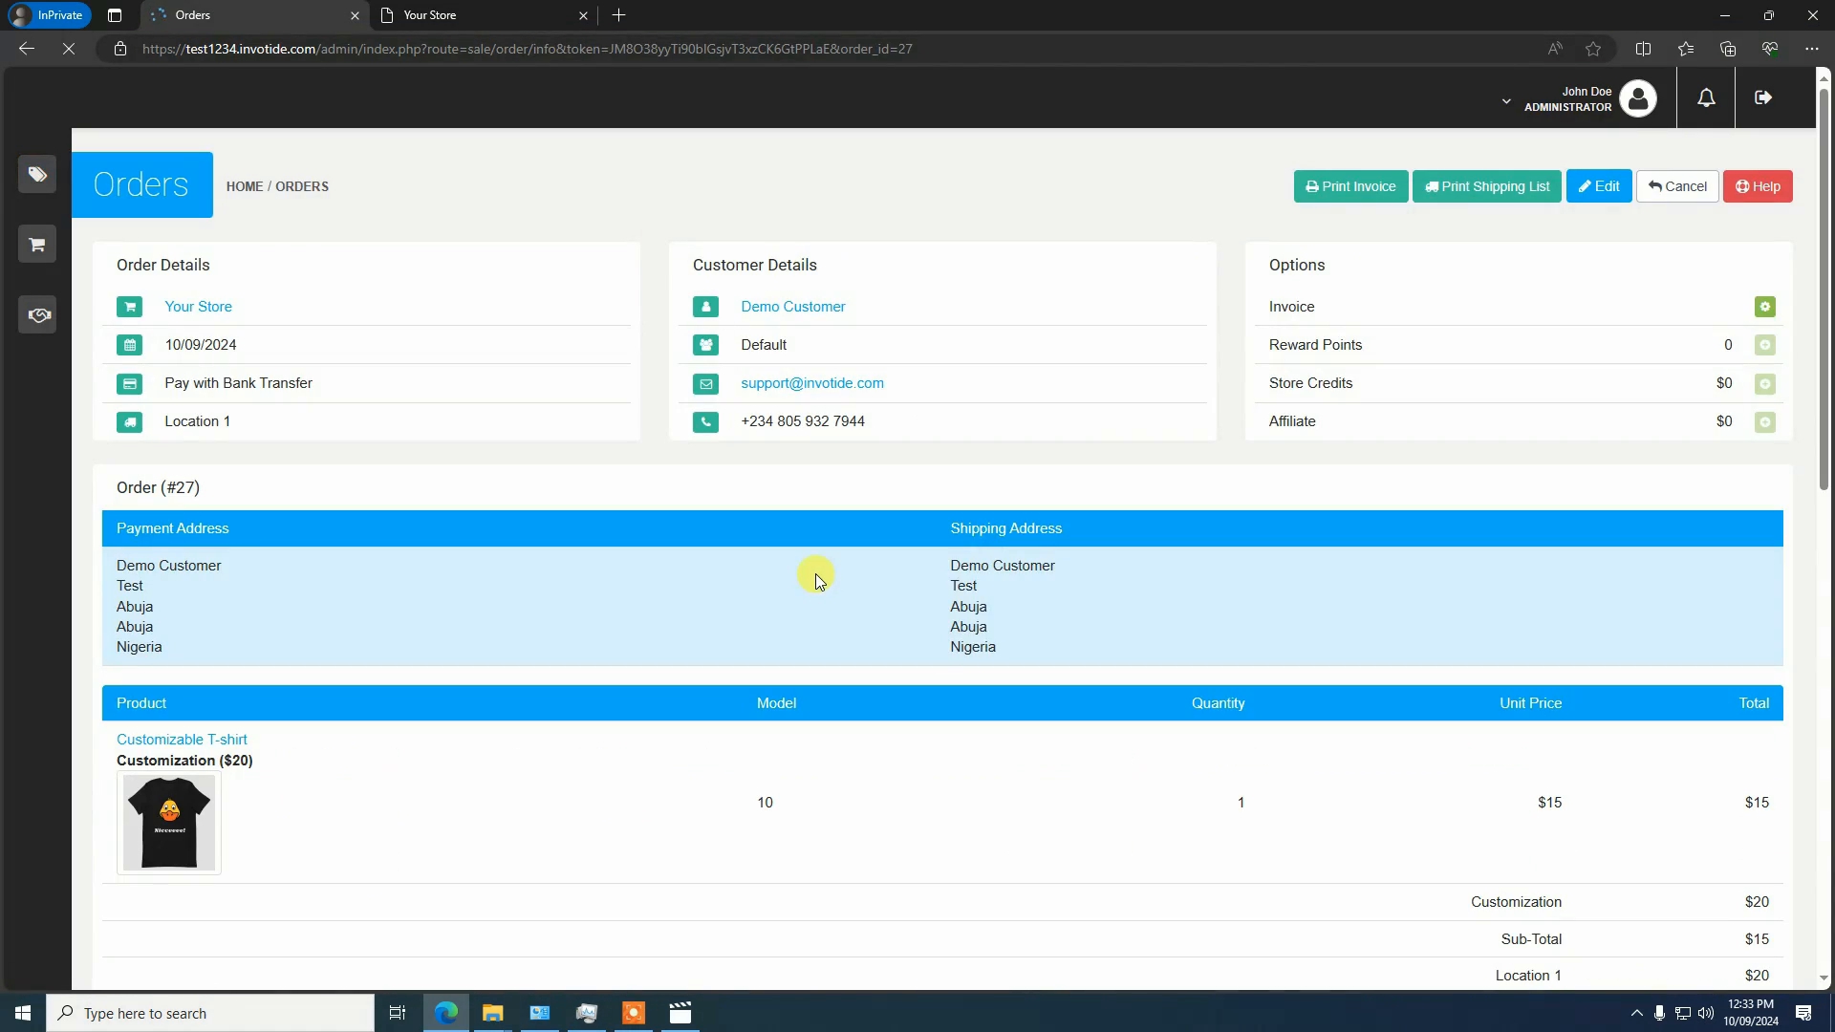
pyautogui.scroll(-5, 816, 573)
pyautogui.scroll(4, 794, 539)
pyautogui.scroll(-3, 755, 564)
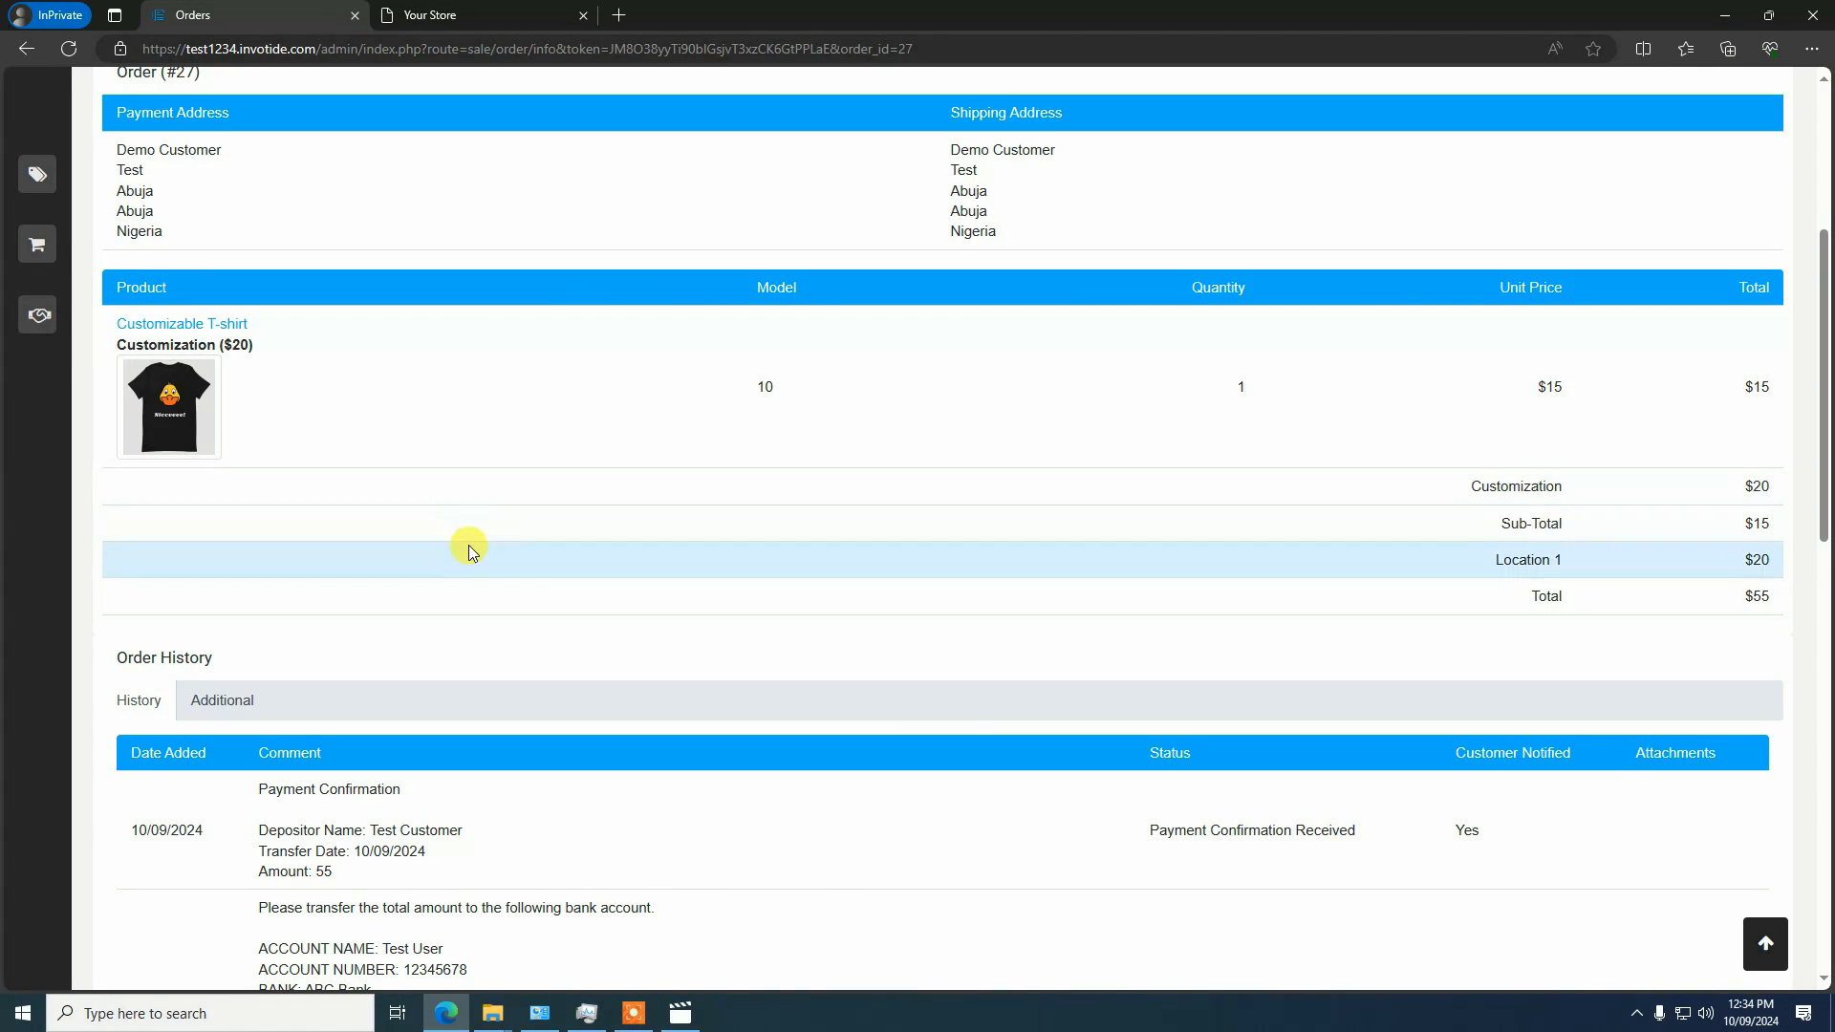
pyautogui.scroll(5, 469, 547)
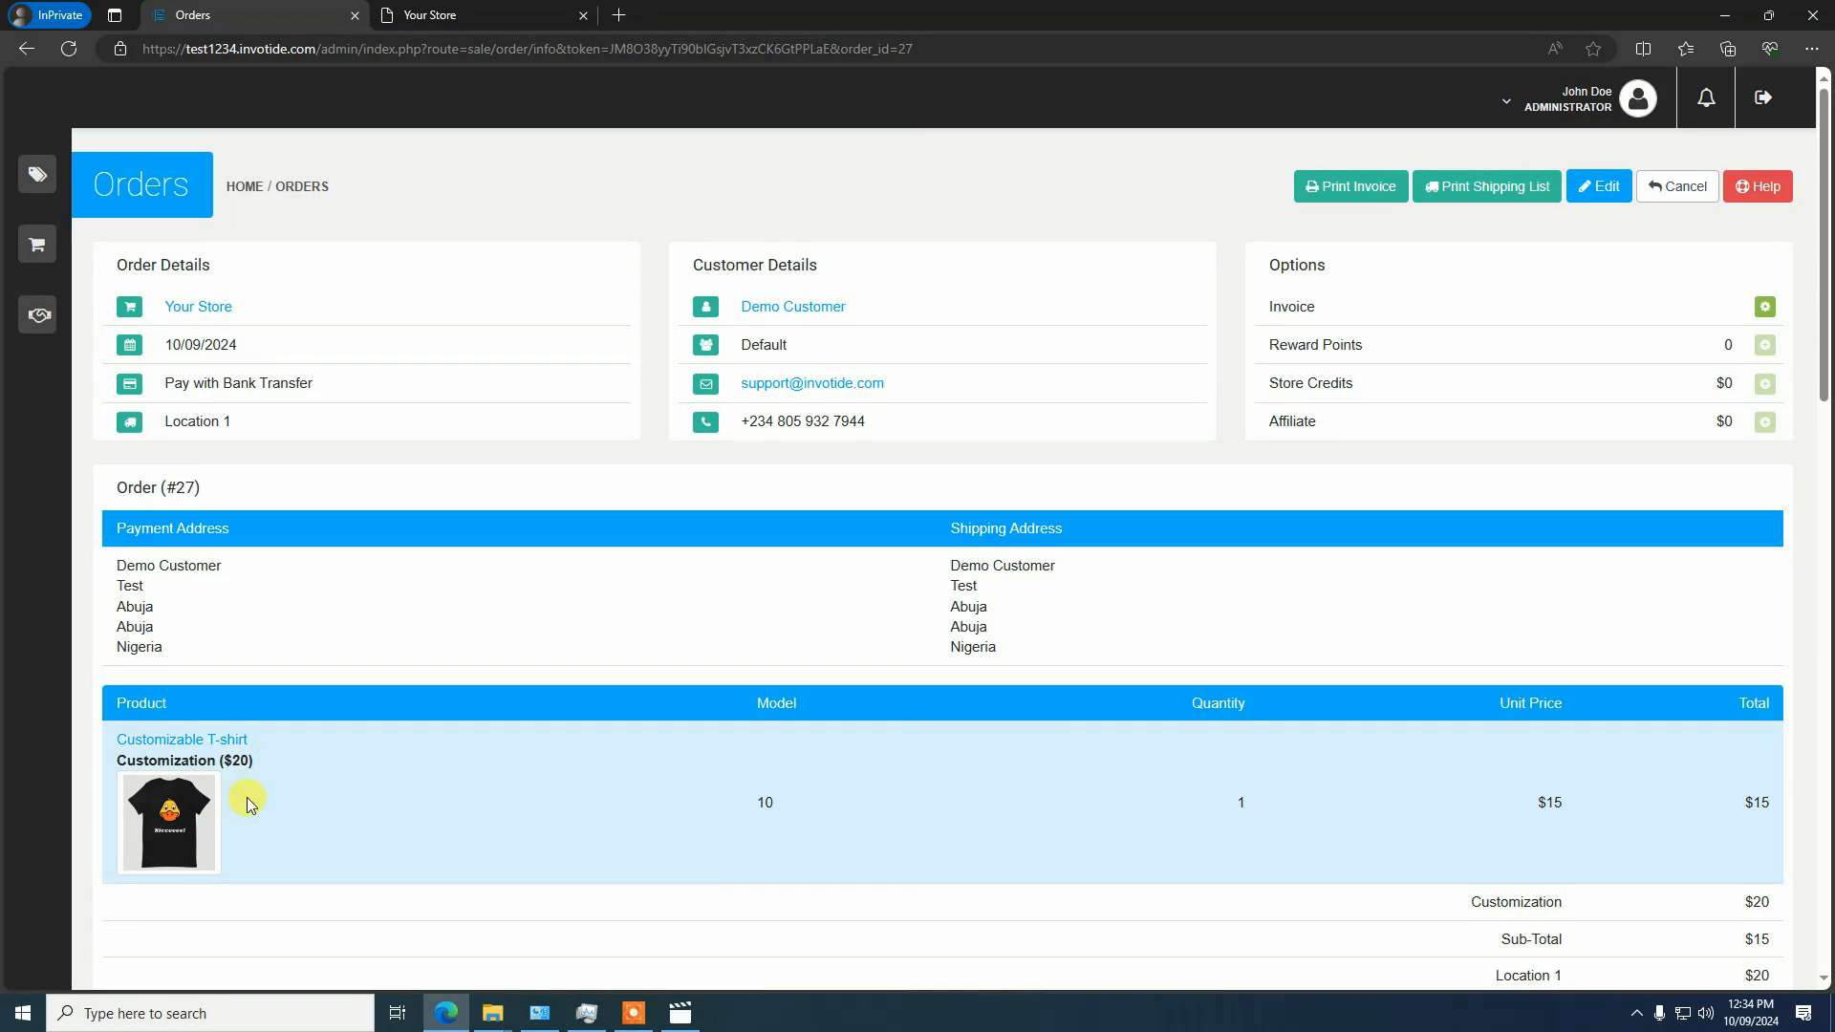
pyautogui.scroll(-1, 247, 797)
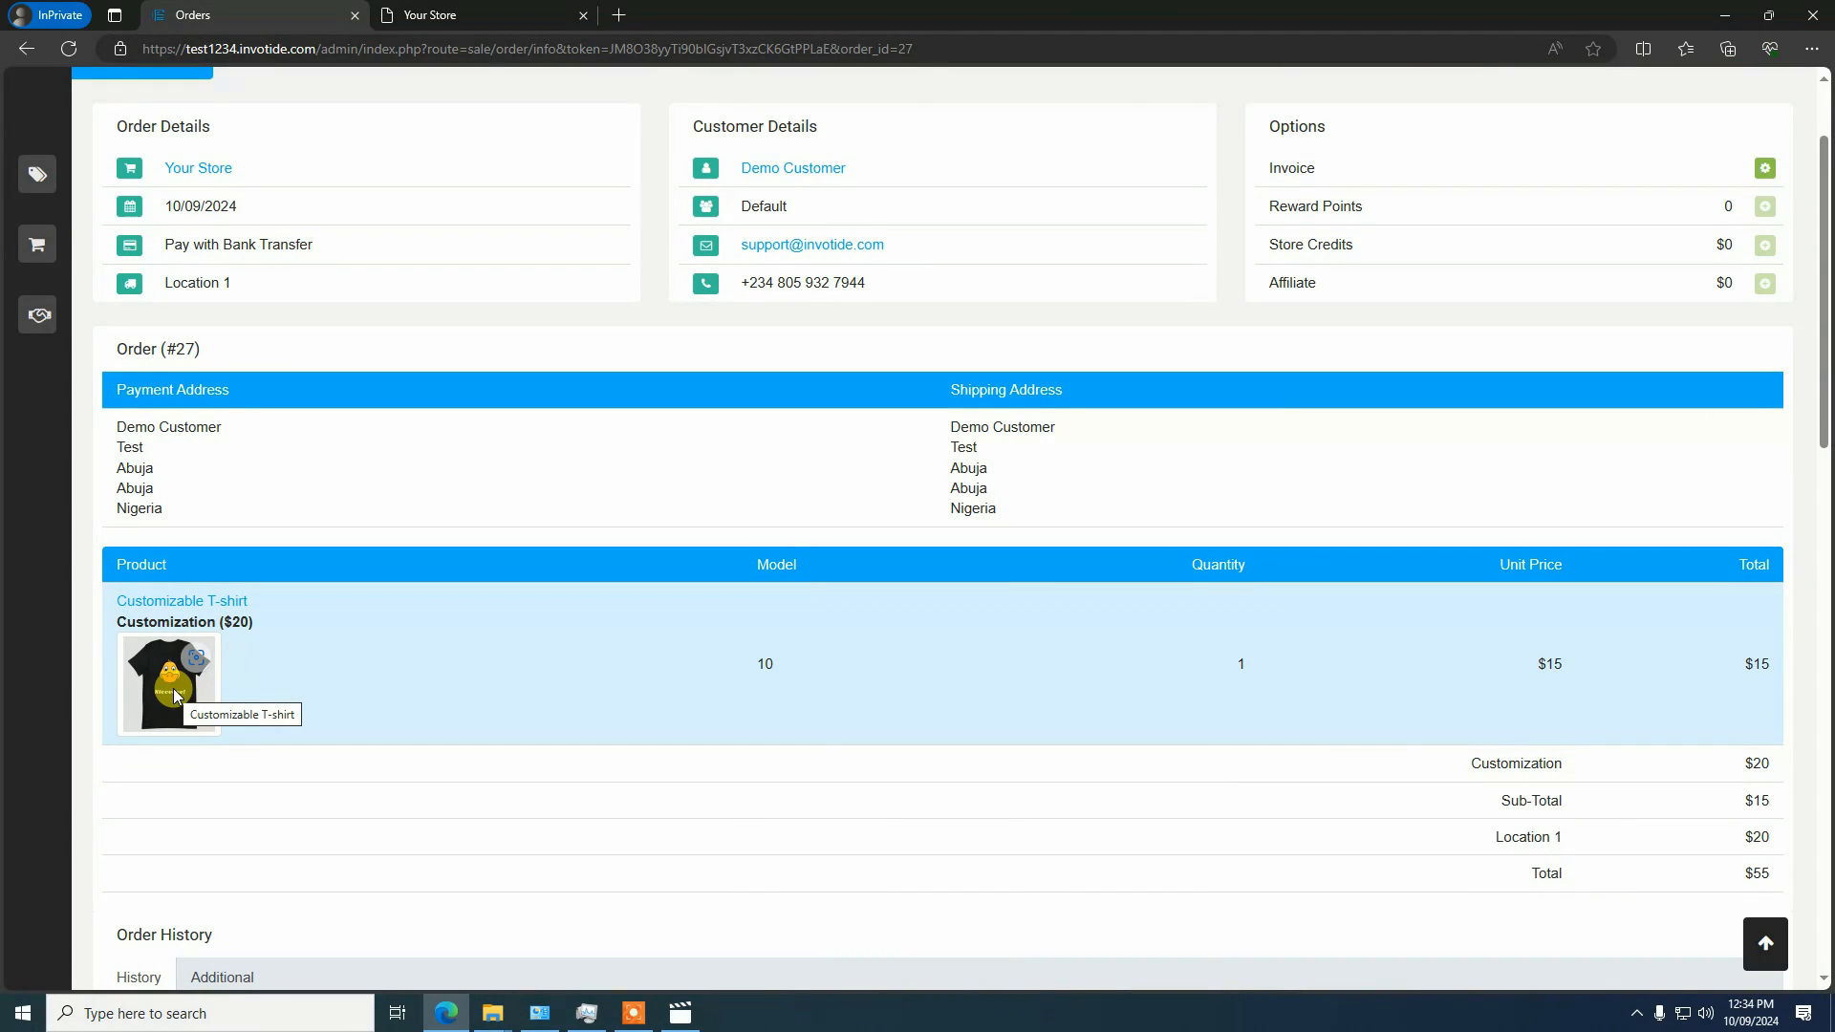
# Open the ordered T-shirt's customization, examine the design preview, dimensions and design item details, and close it
pyautogui.click(174, 689)
pyautogui.scroll(-3, 806, 464)
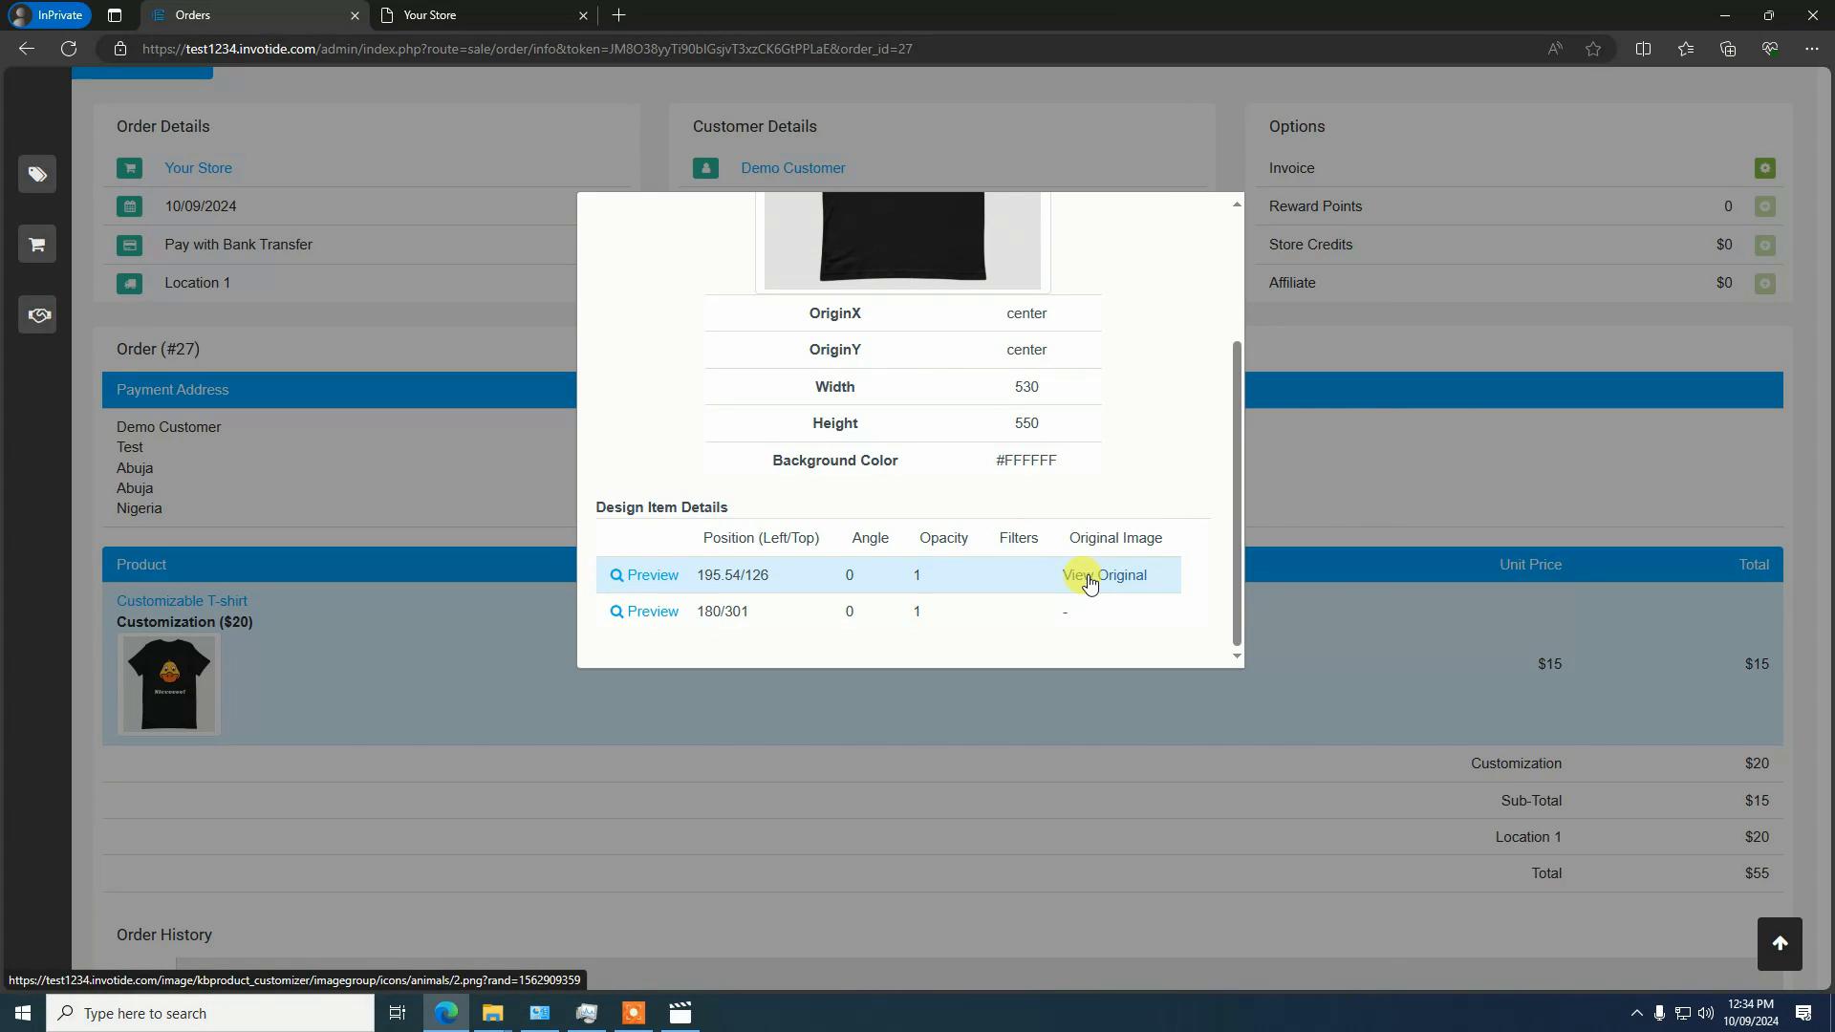
pyautogui.scroll(3, 758, 574)
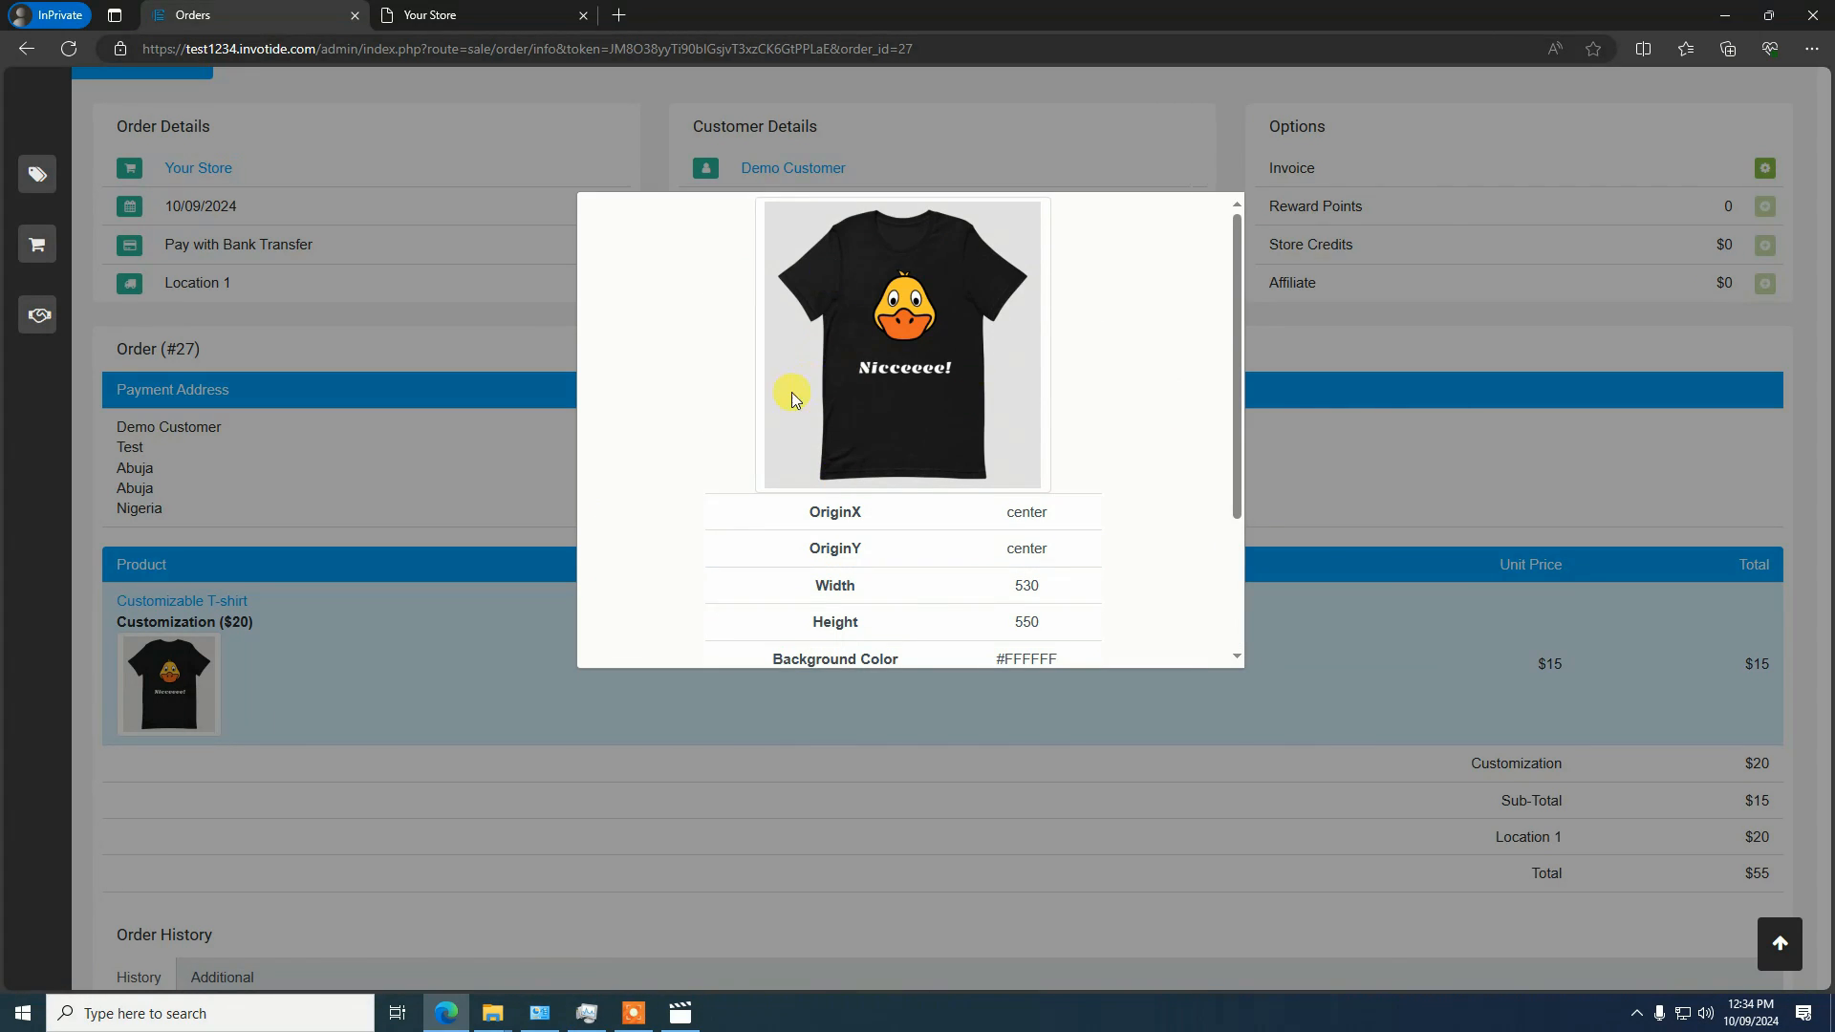
pyautogui.scroll(-3, 792, 398)
pyautogui.scroll(1, 909, 440)
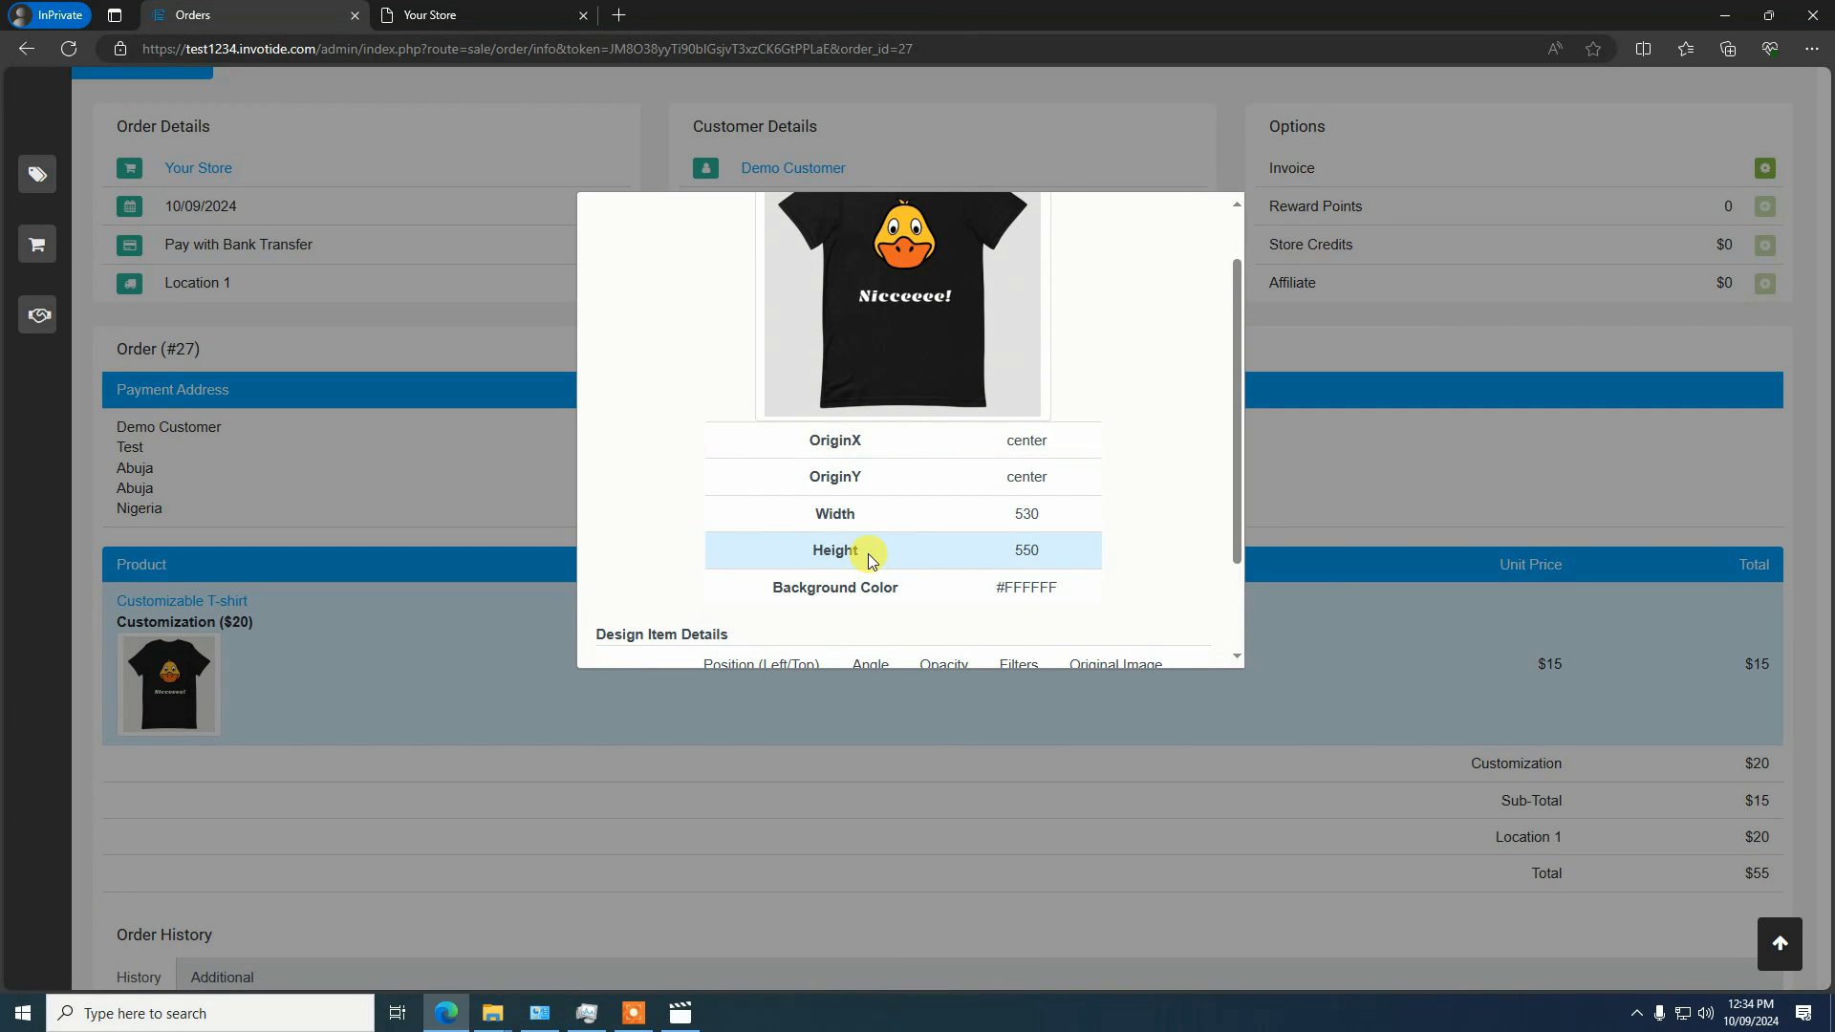
pyautogui.scroll(1, 870, 554)
pyautogui.scroll(-1, 956, 488)
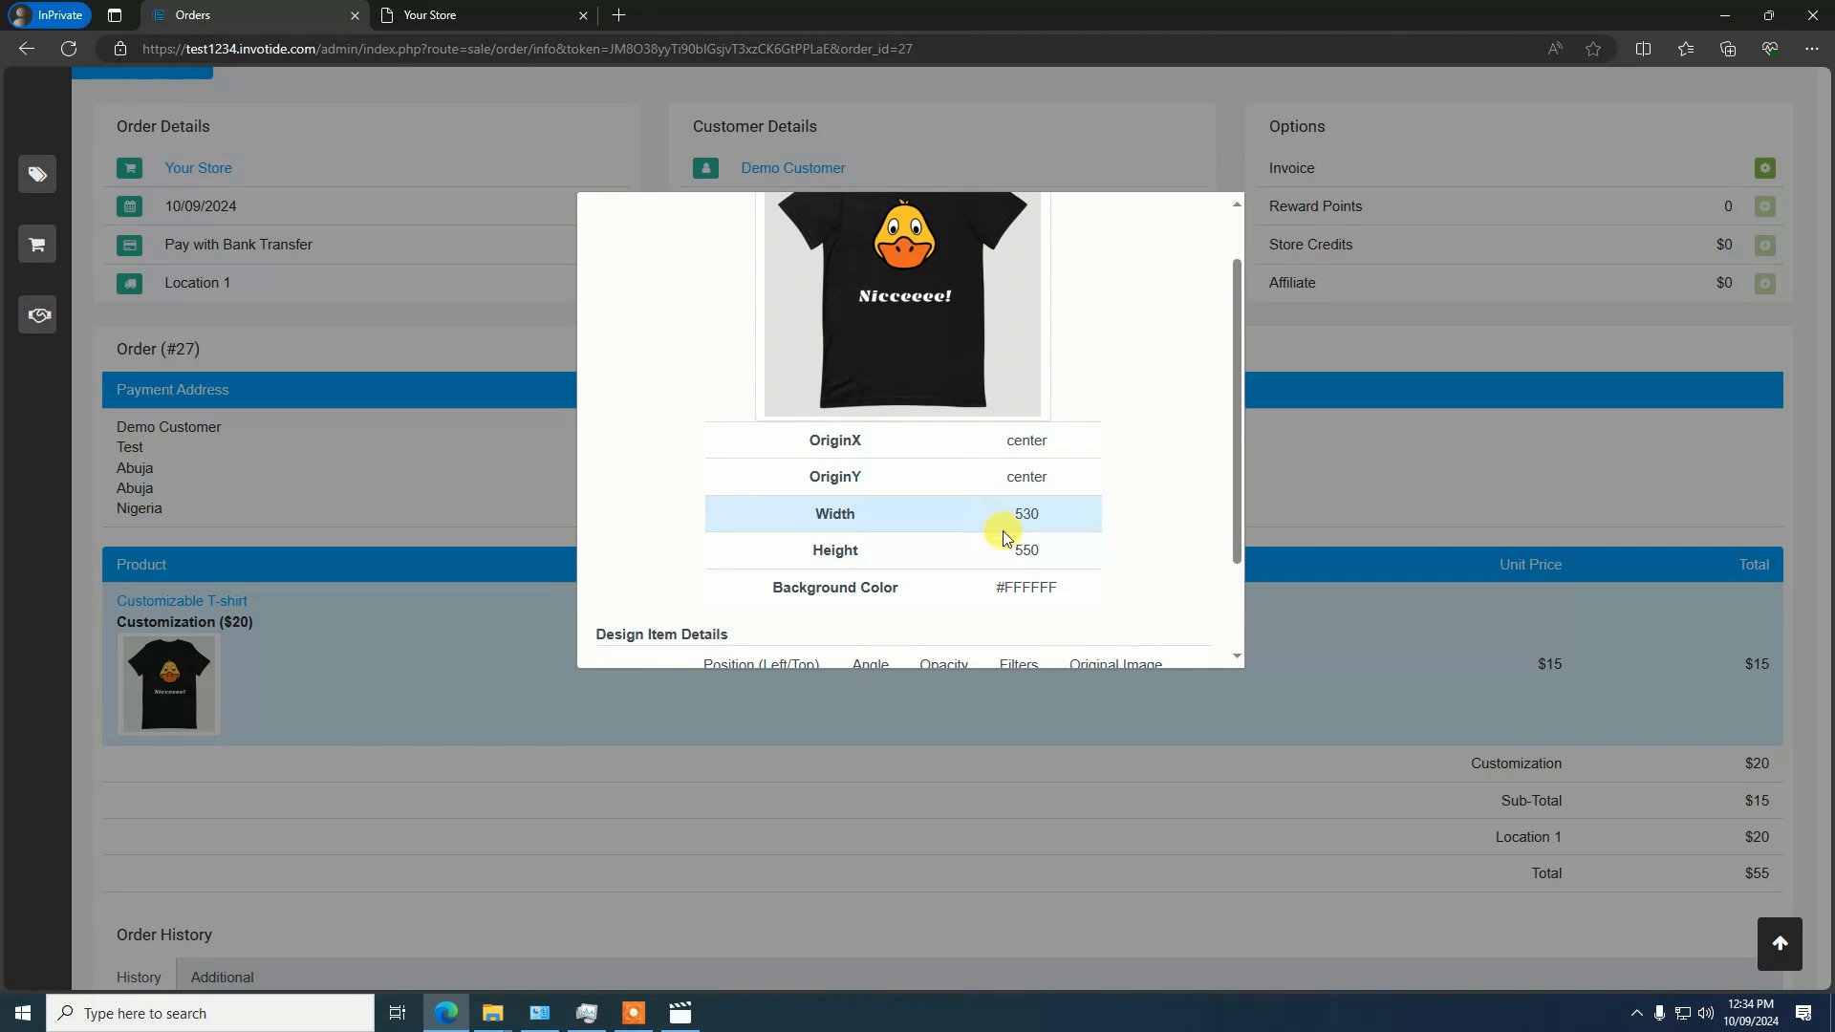
pyautogui.scroll(-1, 1004, 544)
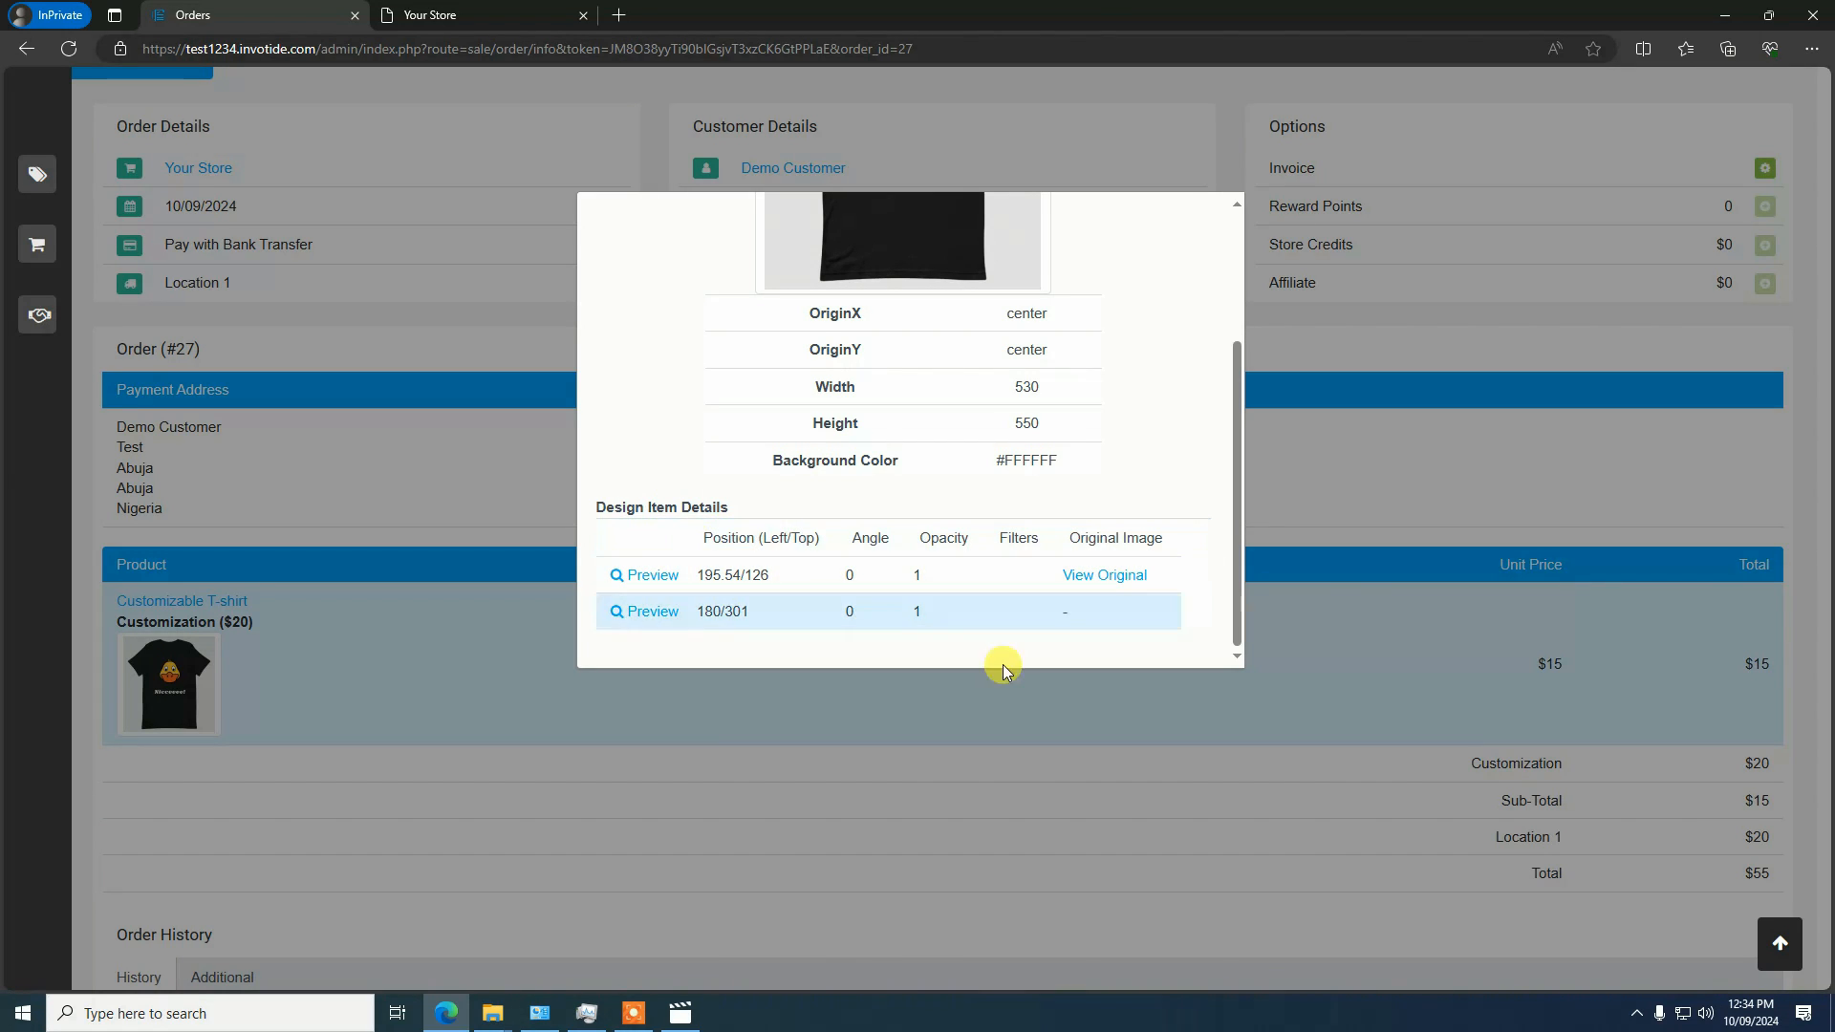
pyautogui.scroll(2, 959, 587)
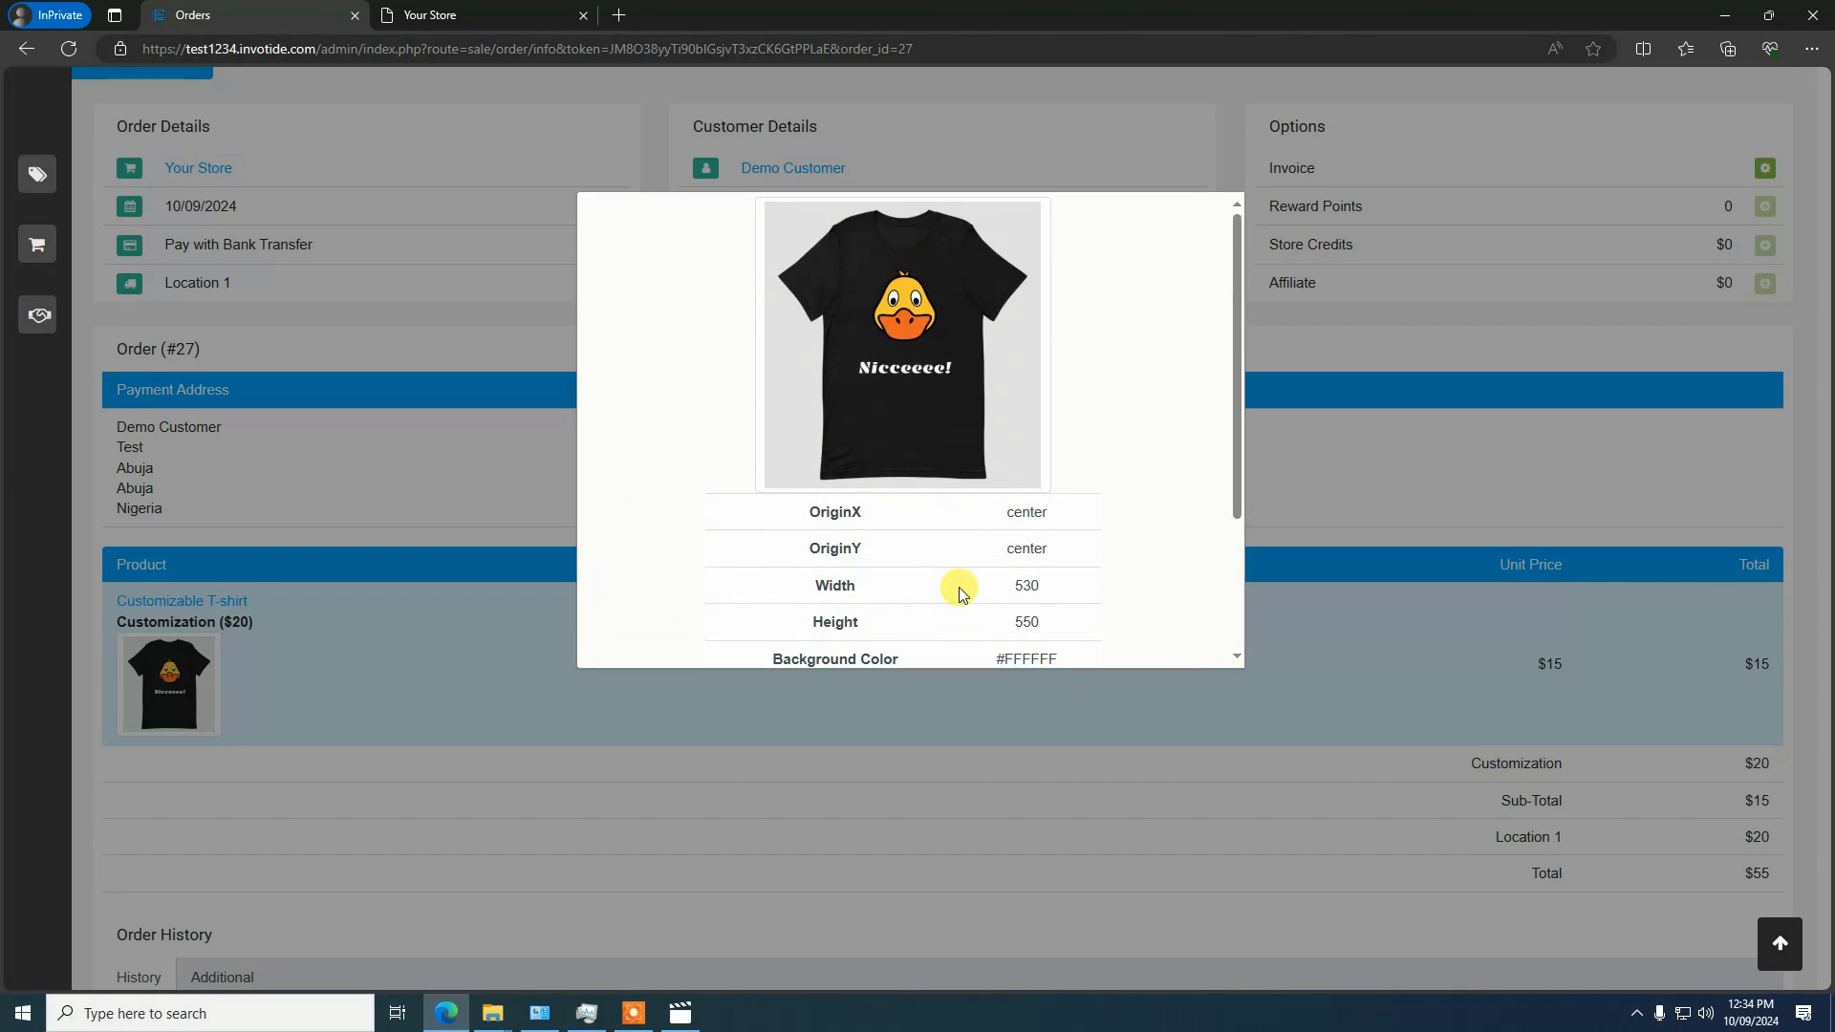
pyautogui.click(1319, 278)
# Go to the admin dashboard and from there open the catalog's product list
pyautogui.scroll(2, 467, 422)
pyautogui.moveTo(31, 144)
pyautogui.click(51, 185)
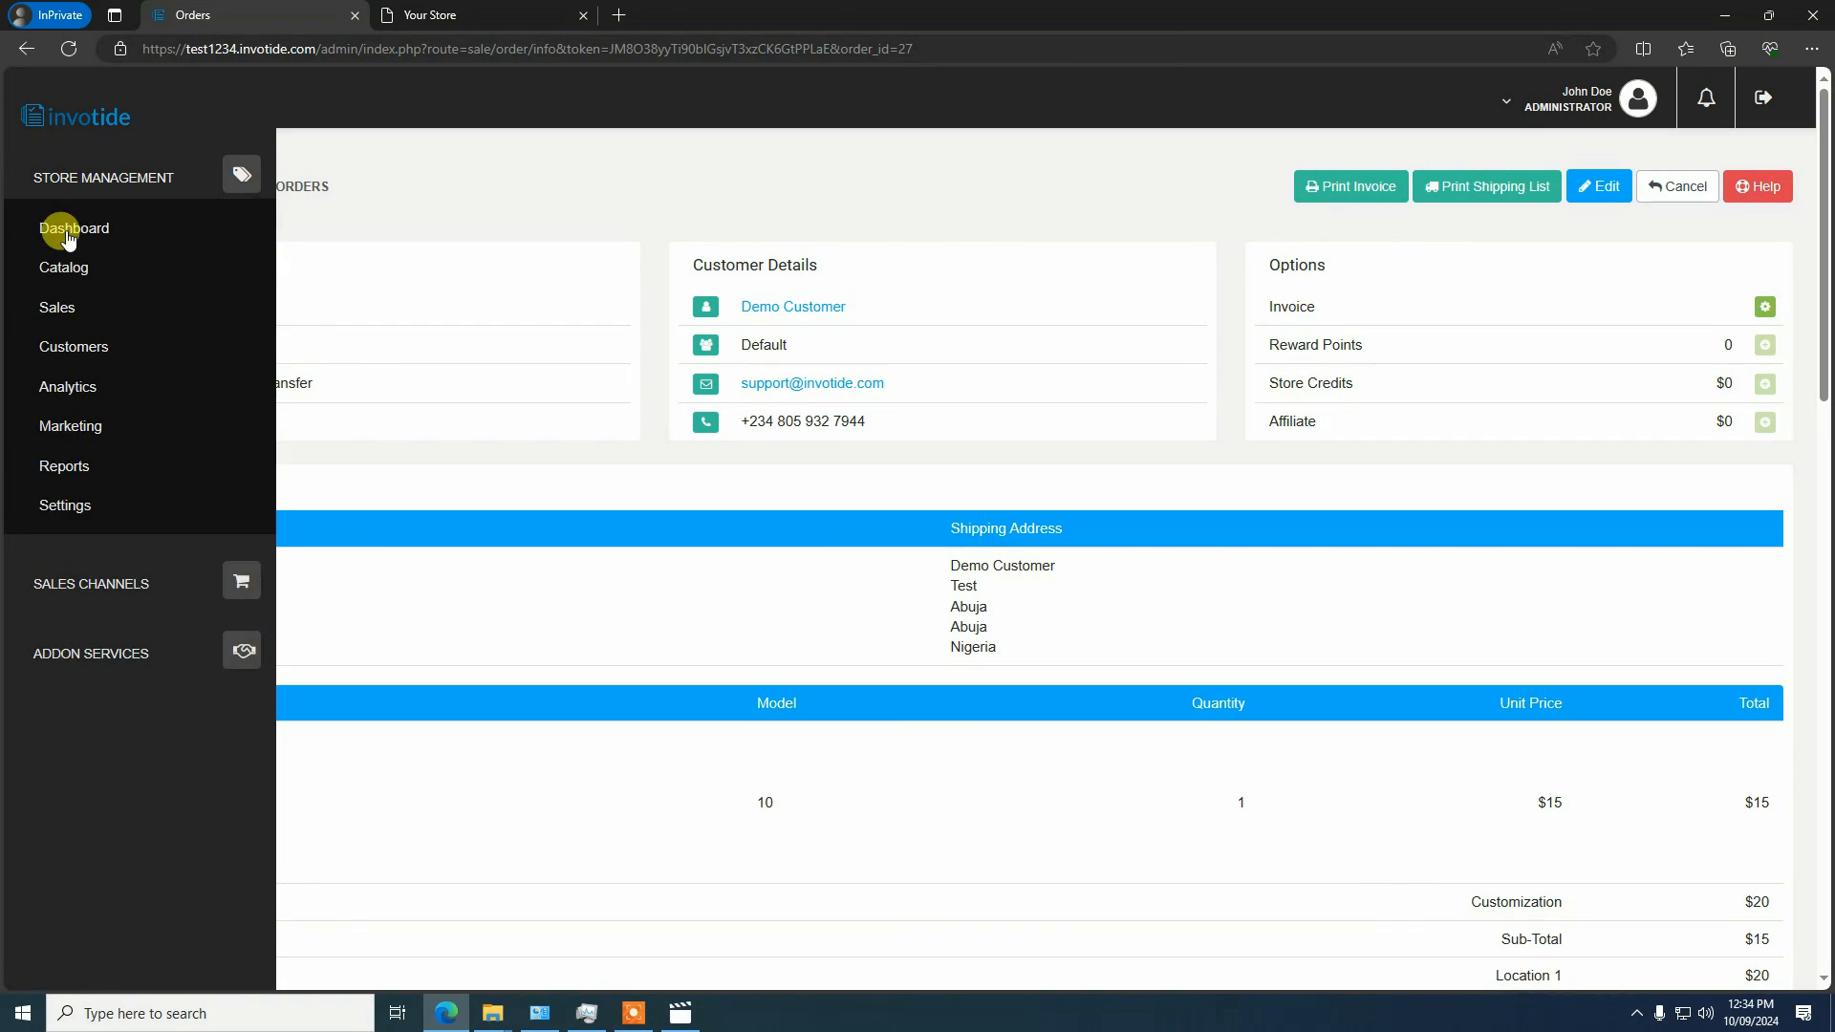
pyautogui.click(66, 235)
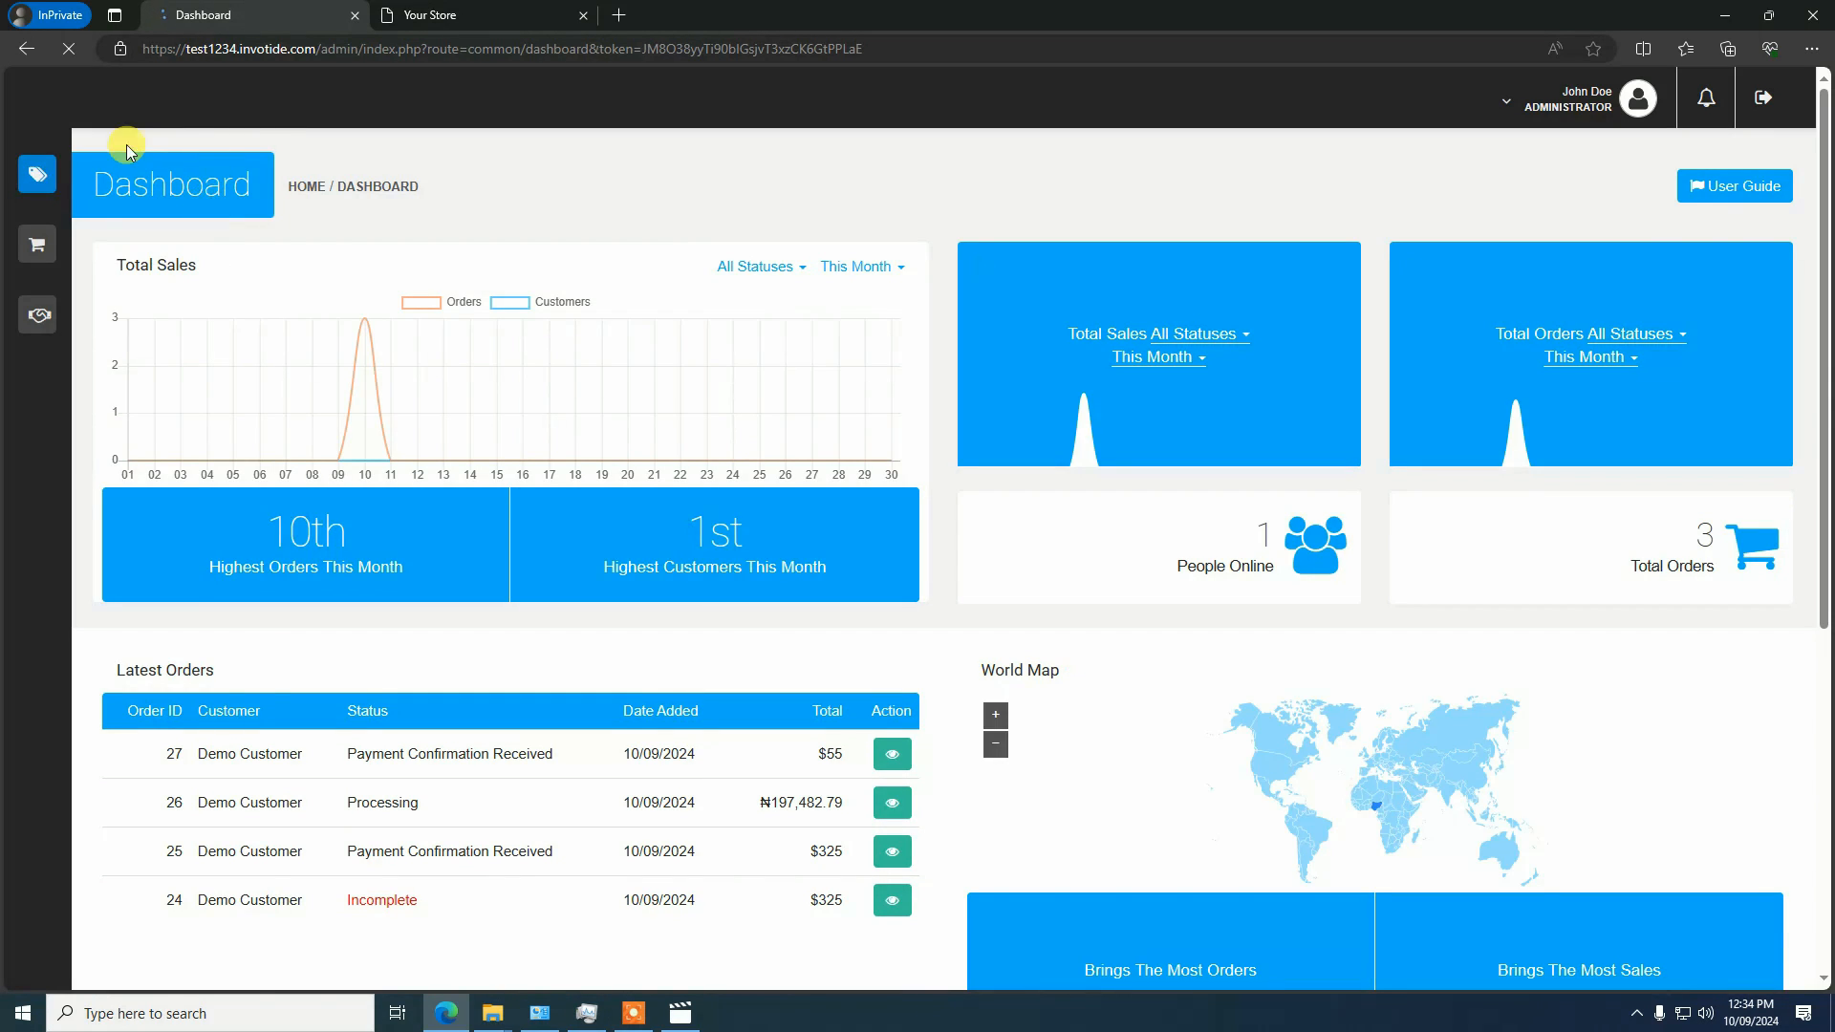
pyautogui.click(85, 186)
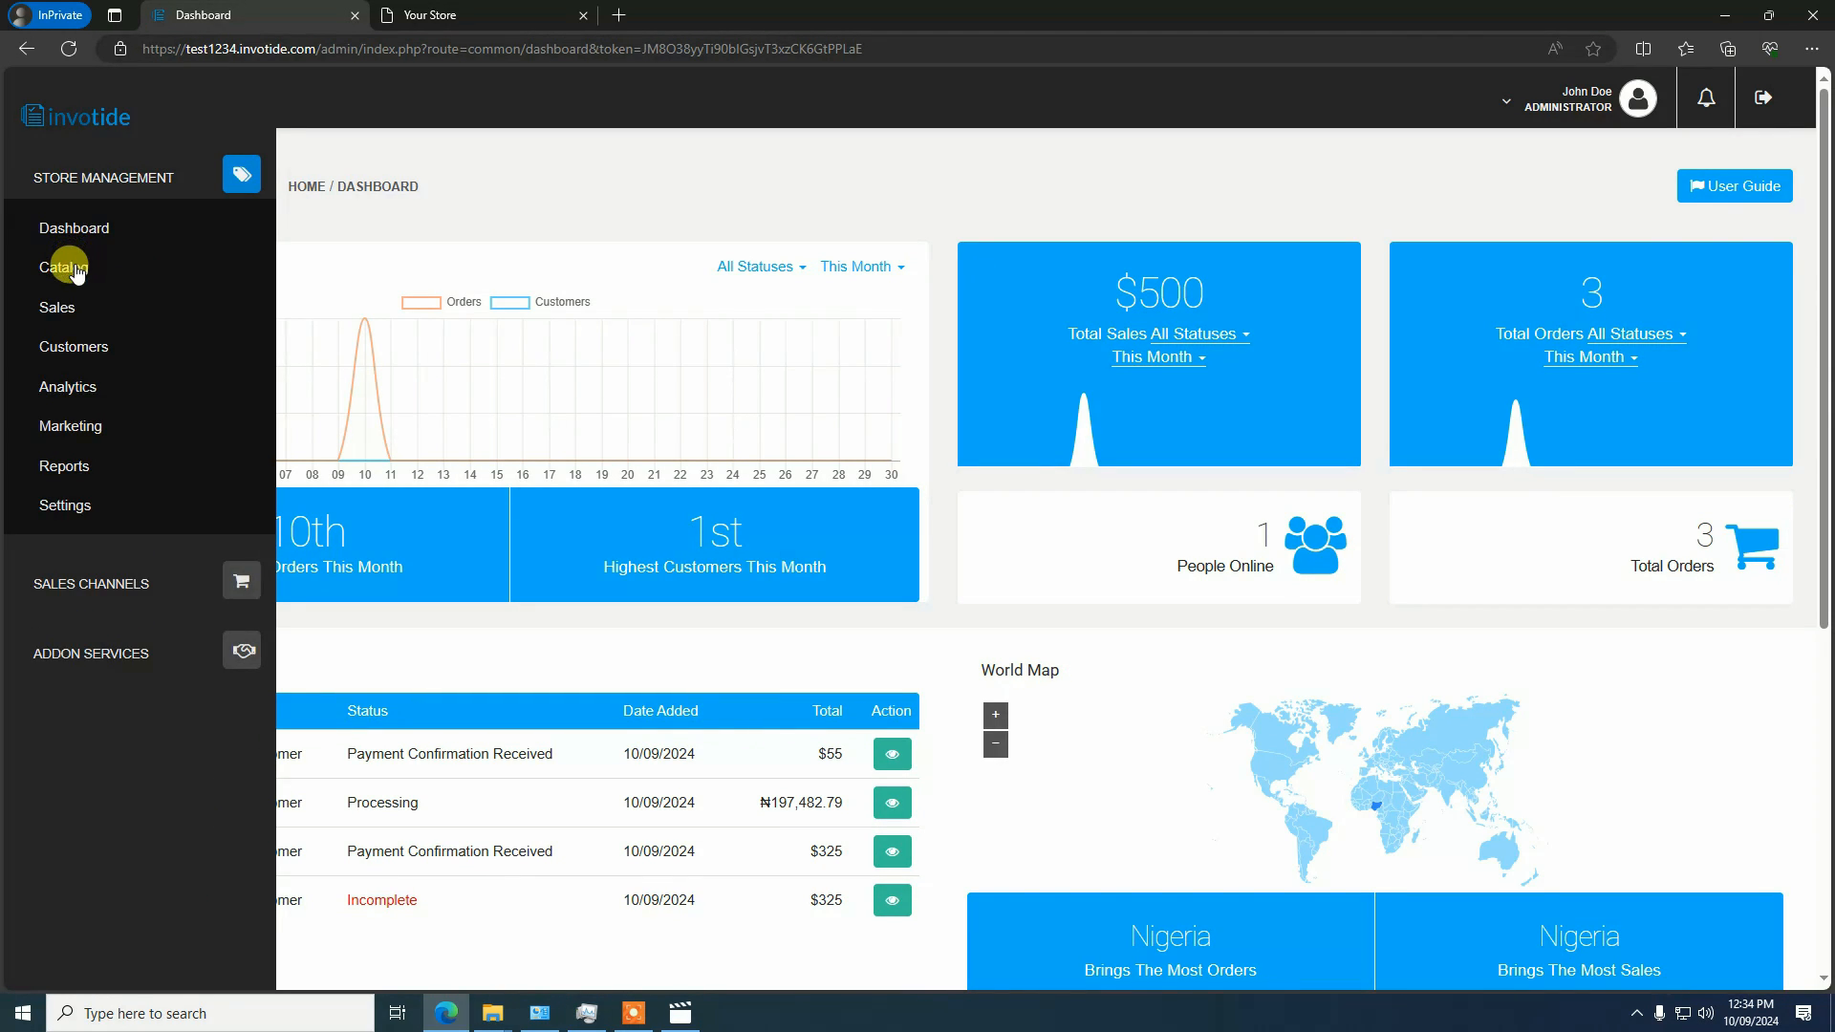
pyautogui.click(73, 267)
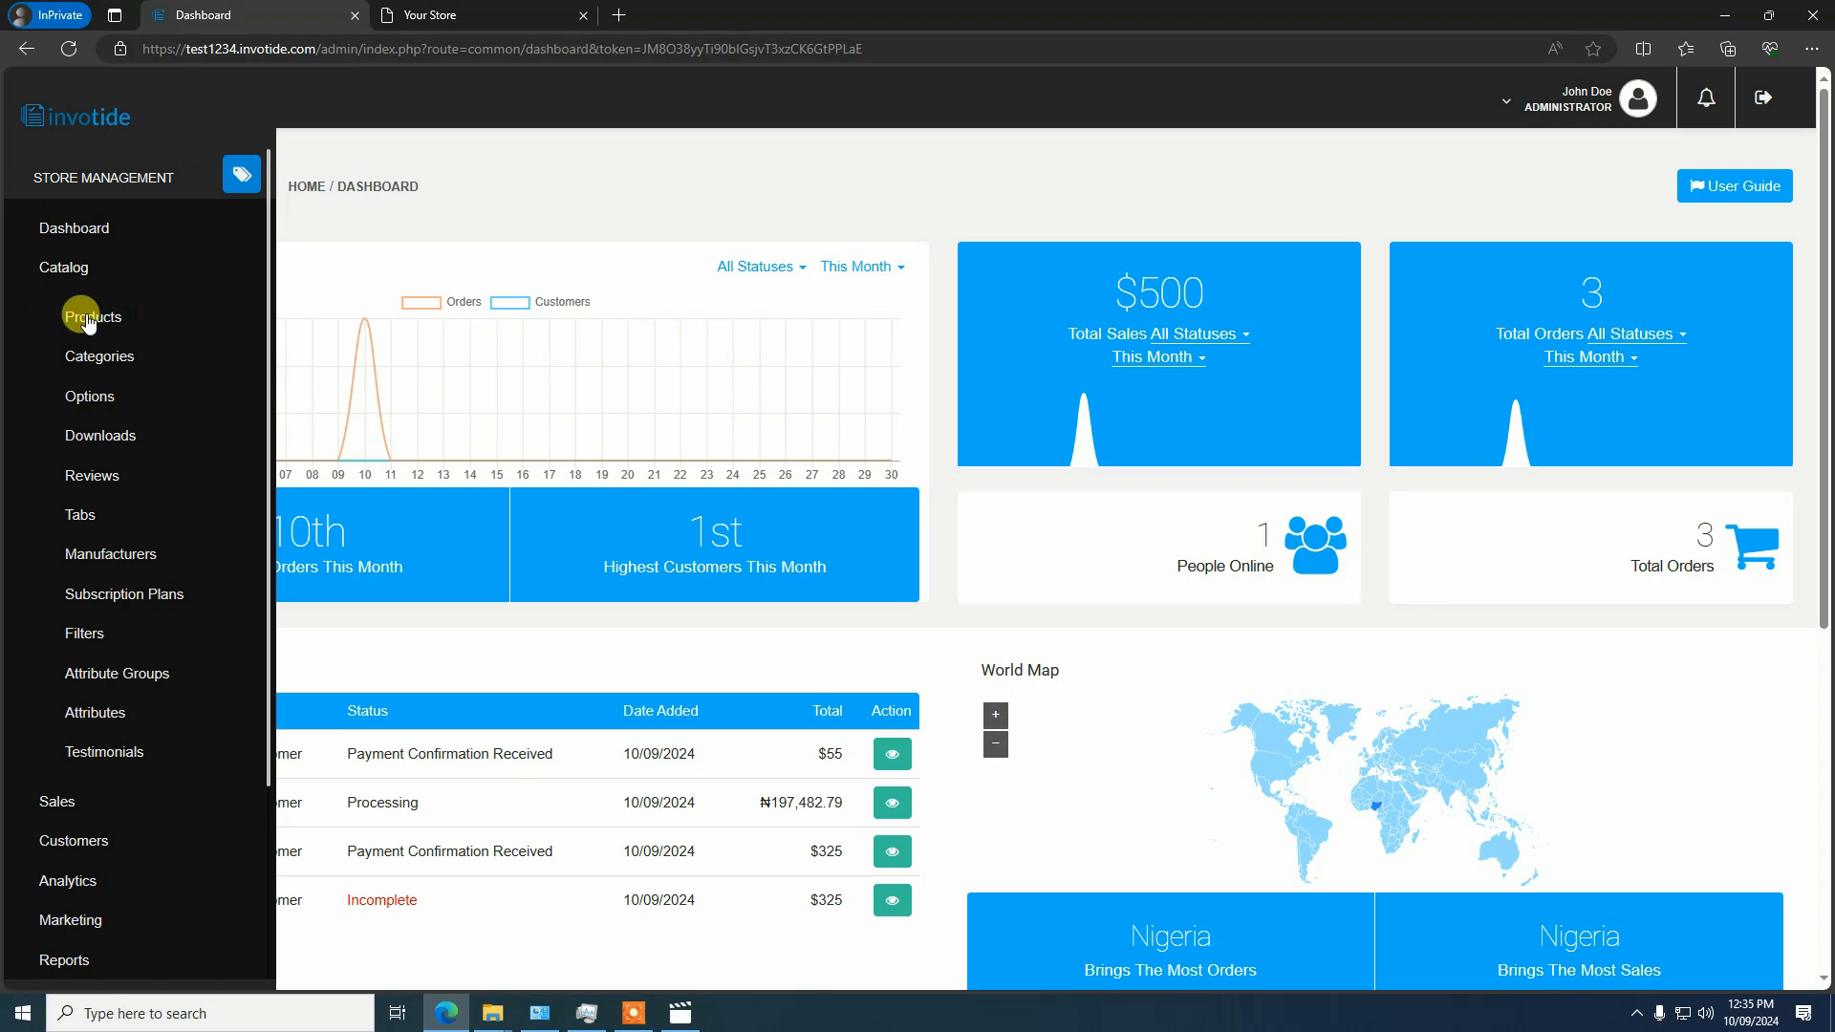
pyautogui.click(94, 318)
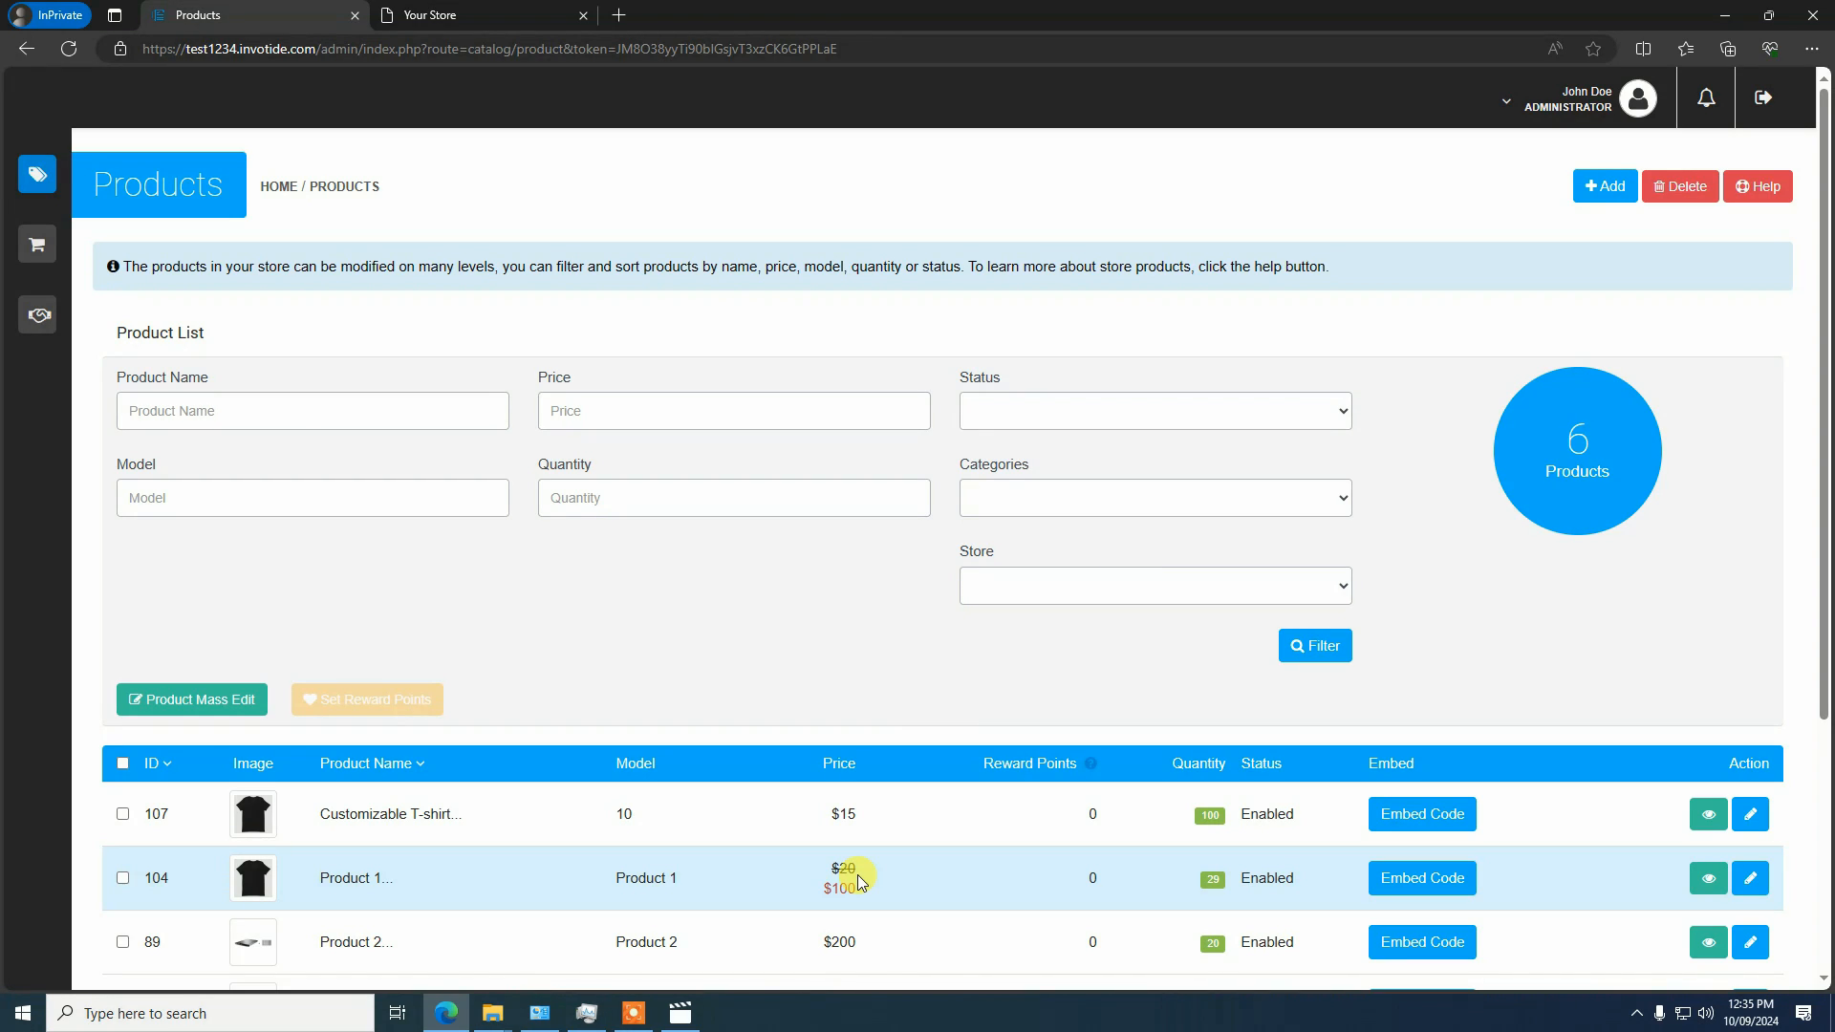
# Open the Customizable T-shirt product for editing and show its Designer section settings
pyautogui.moveTo(629, 1018)
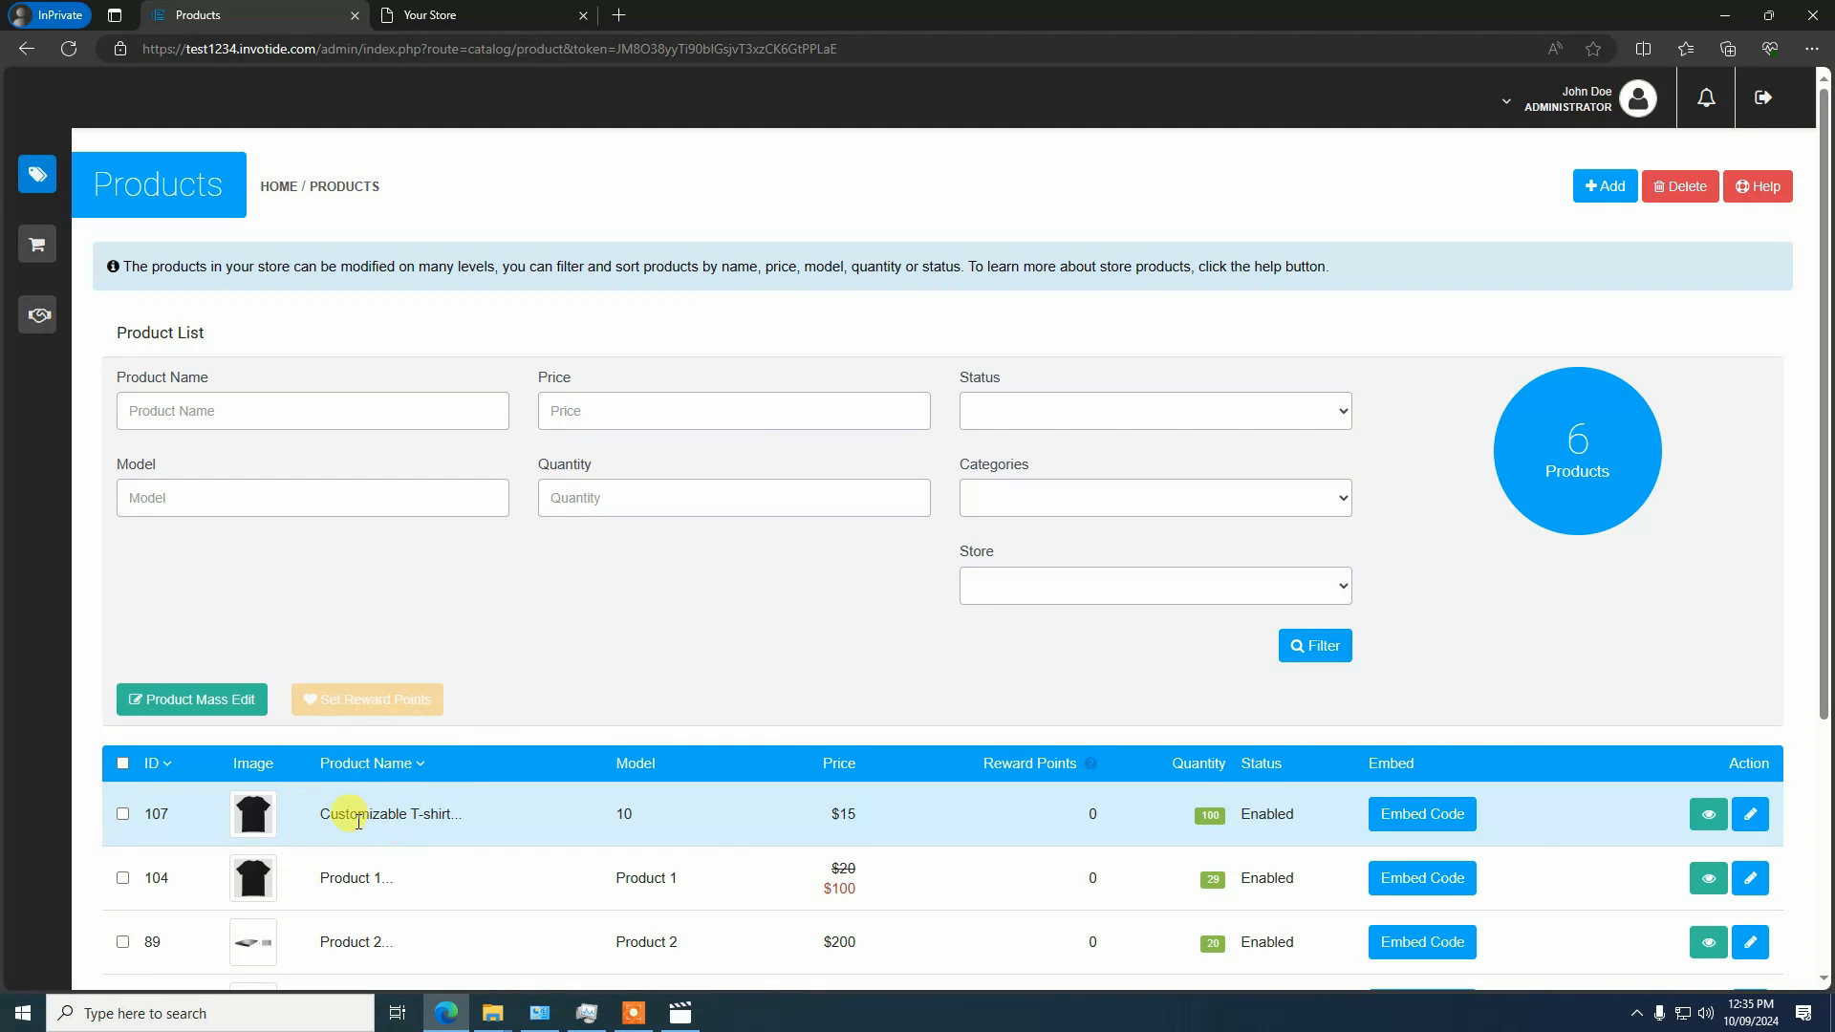
pyautogui.click(1750, 821)
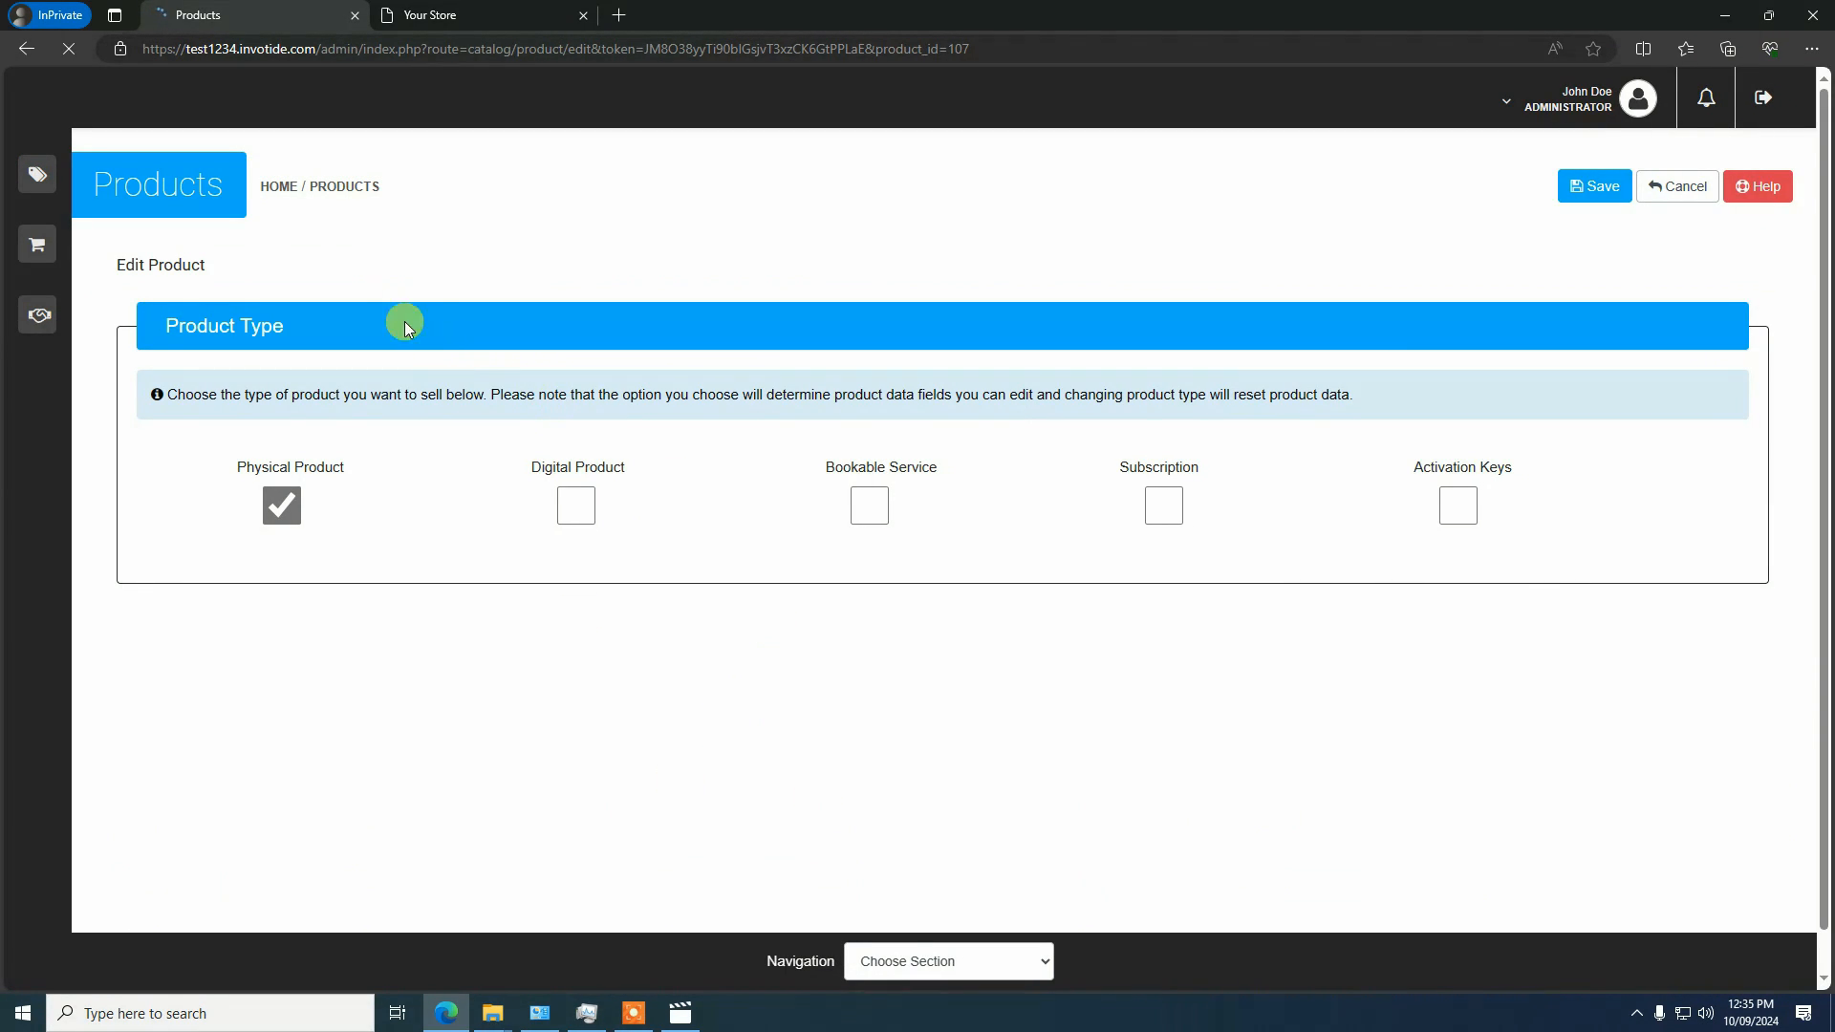
pyautogui.click(960, 964)
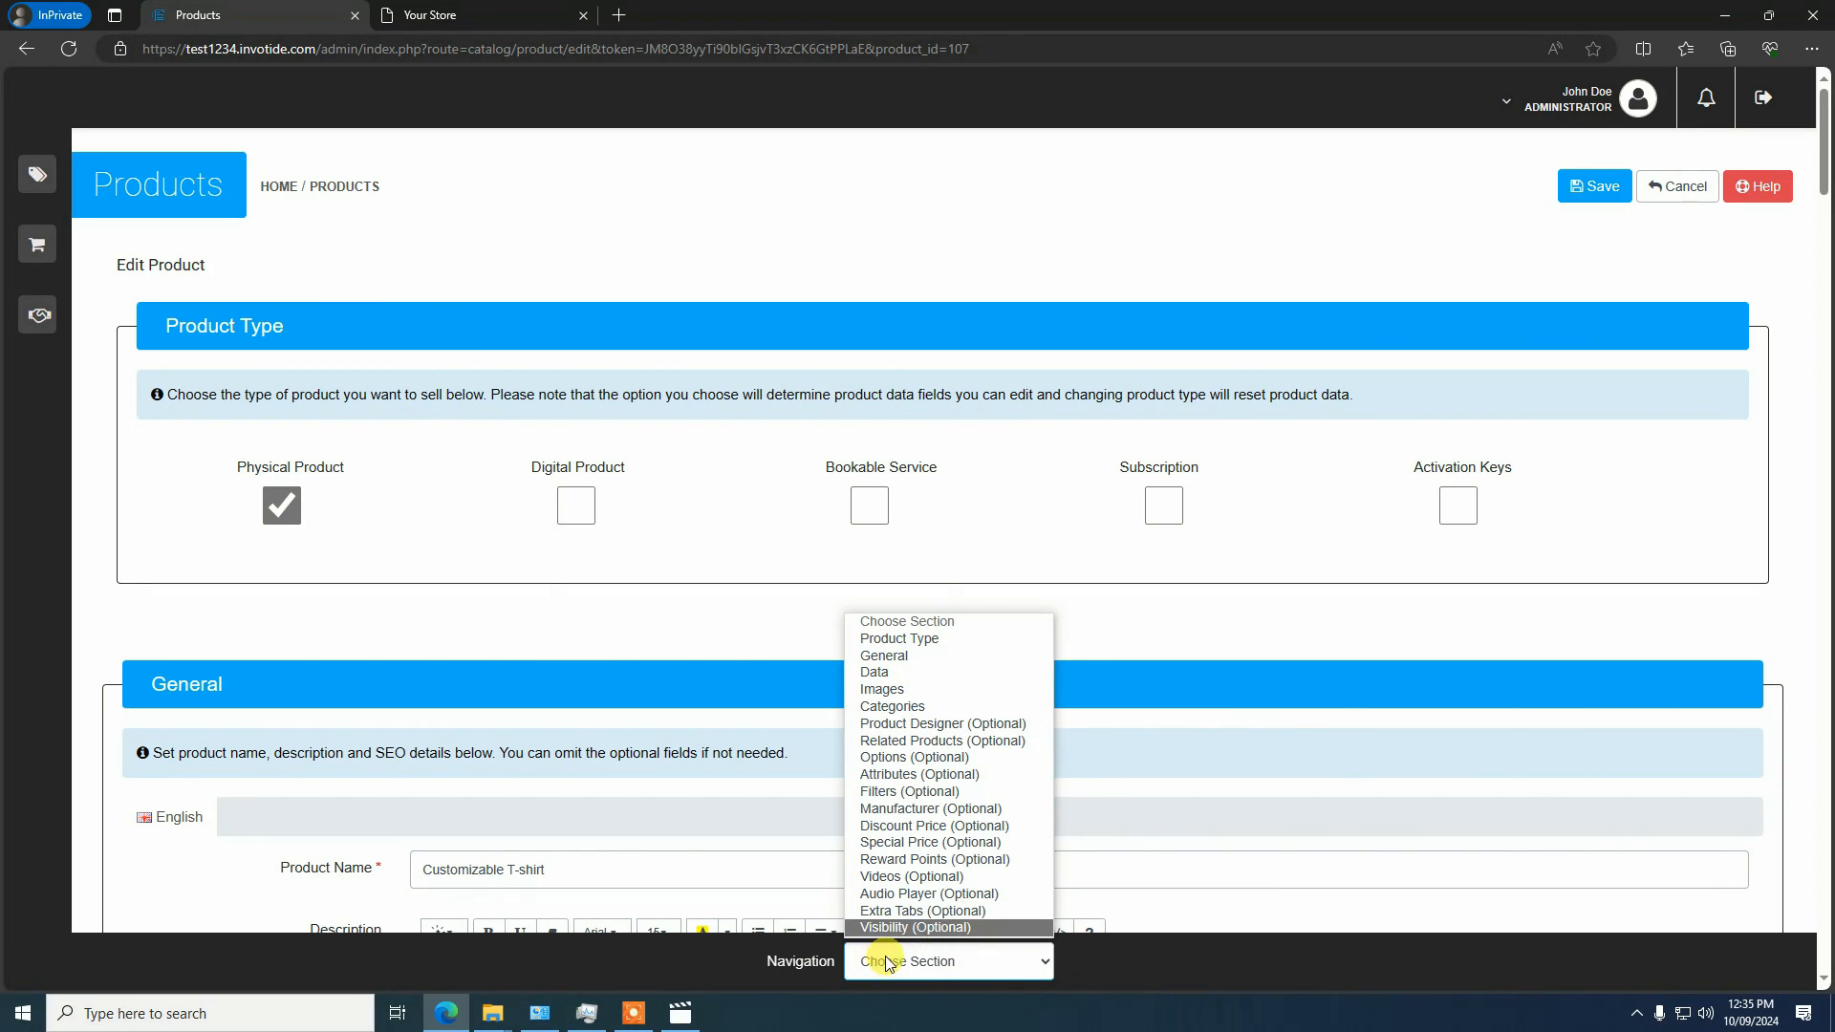
pyautogui.click(966, 724)
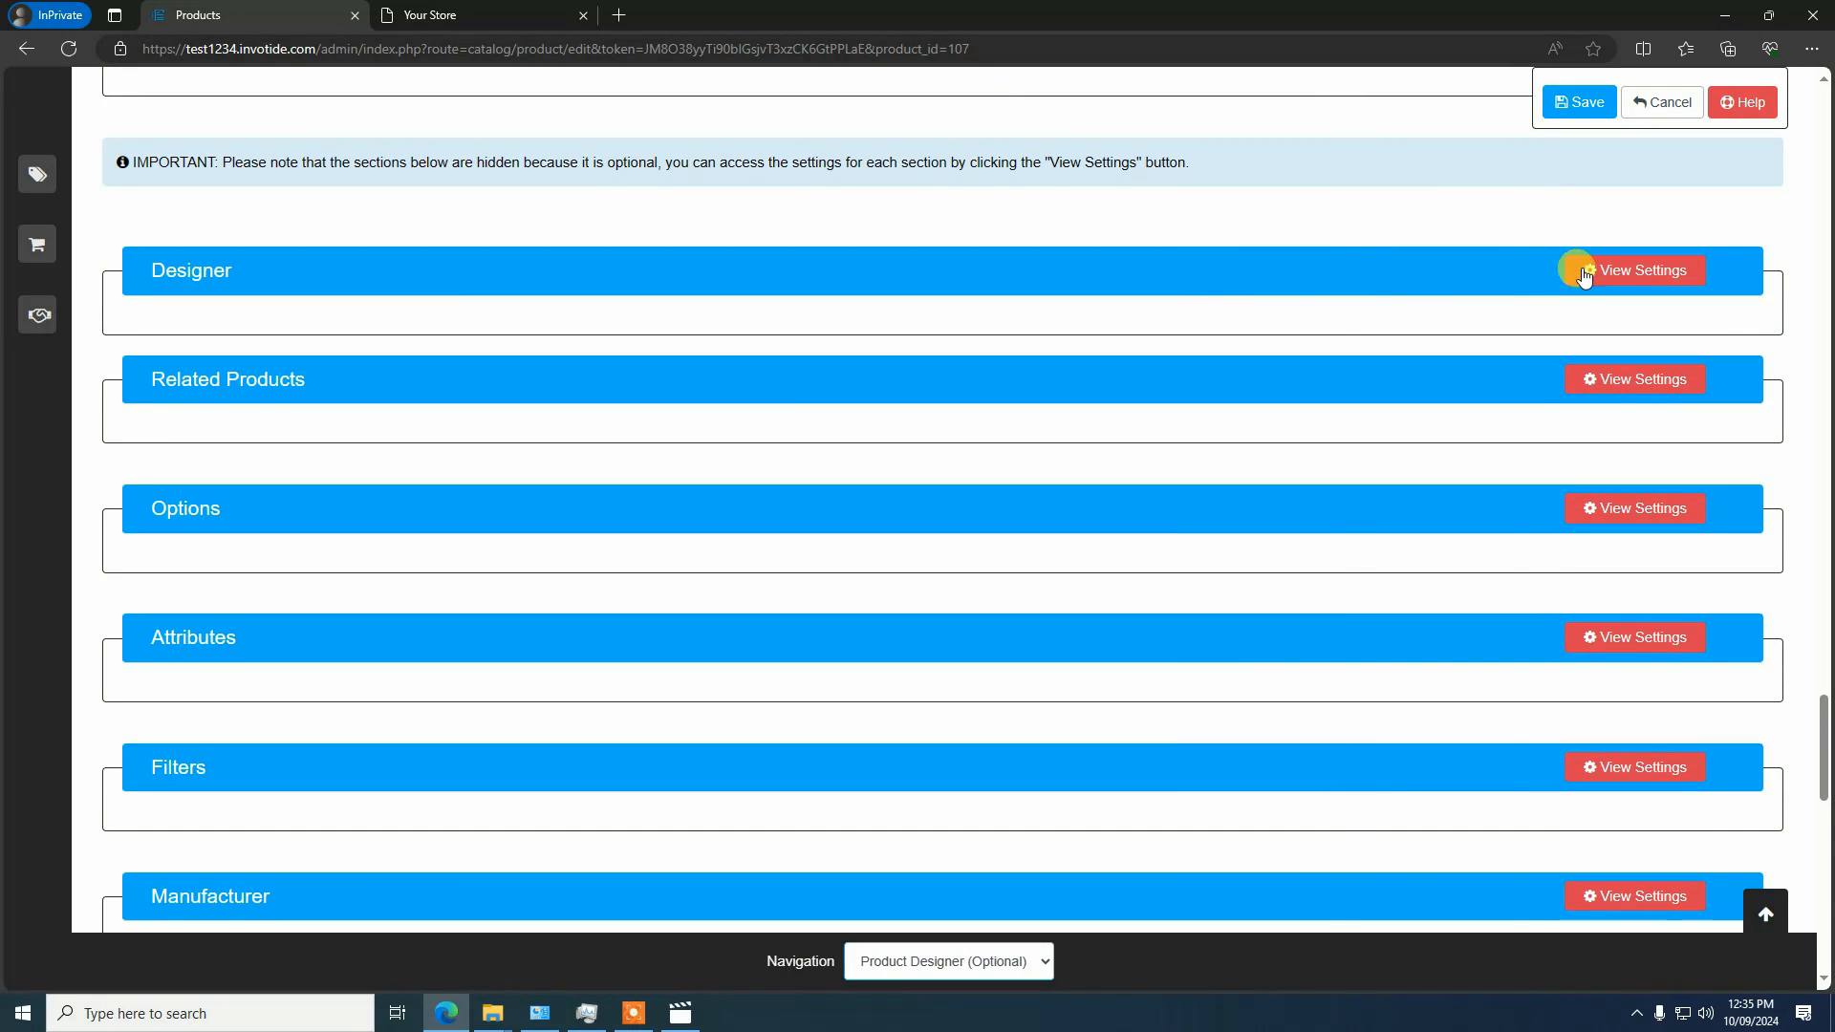
pyautogui.click(1578, 270)
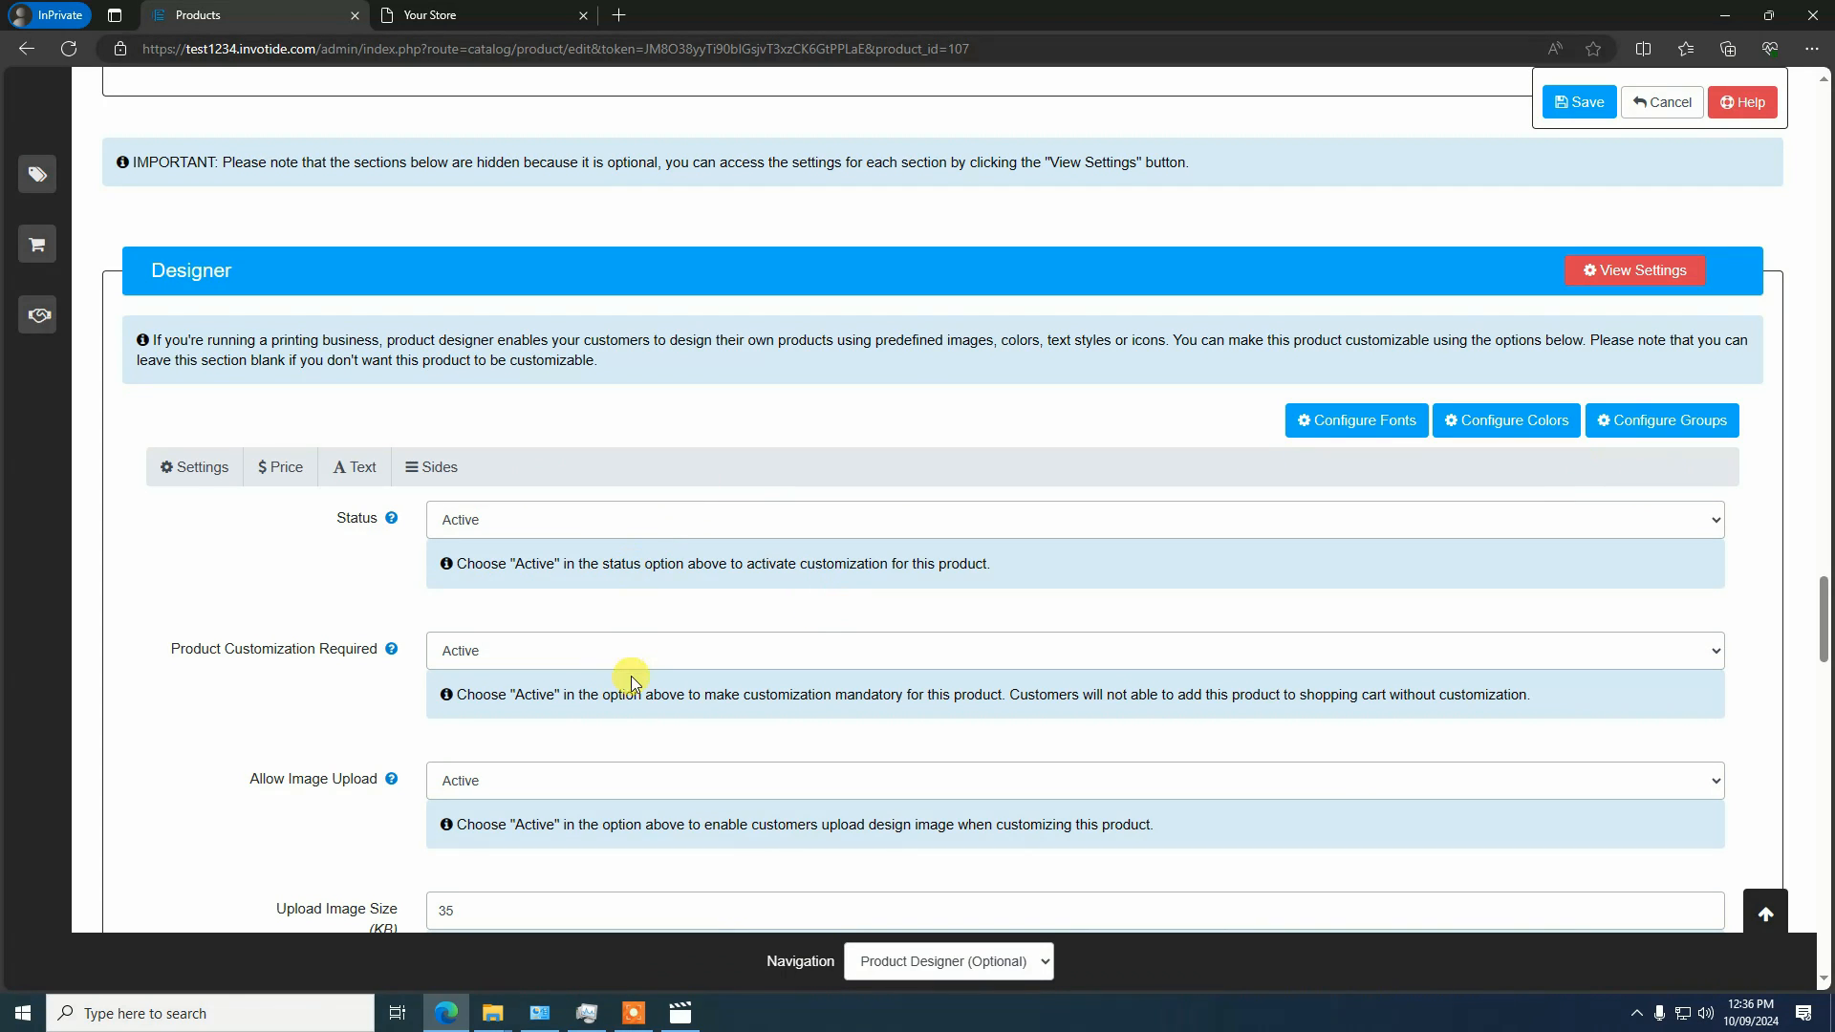
pyautogui.scroll(-1, 633, 674)
pyautogui.scroll(-1, 655, 586)
pyautogui.scroll(3, 1748, 417)
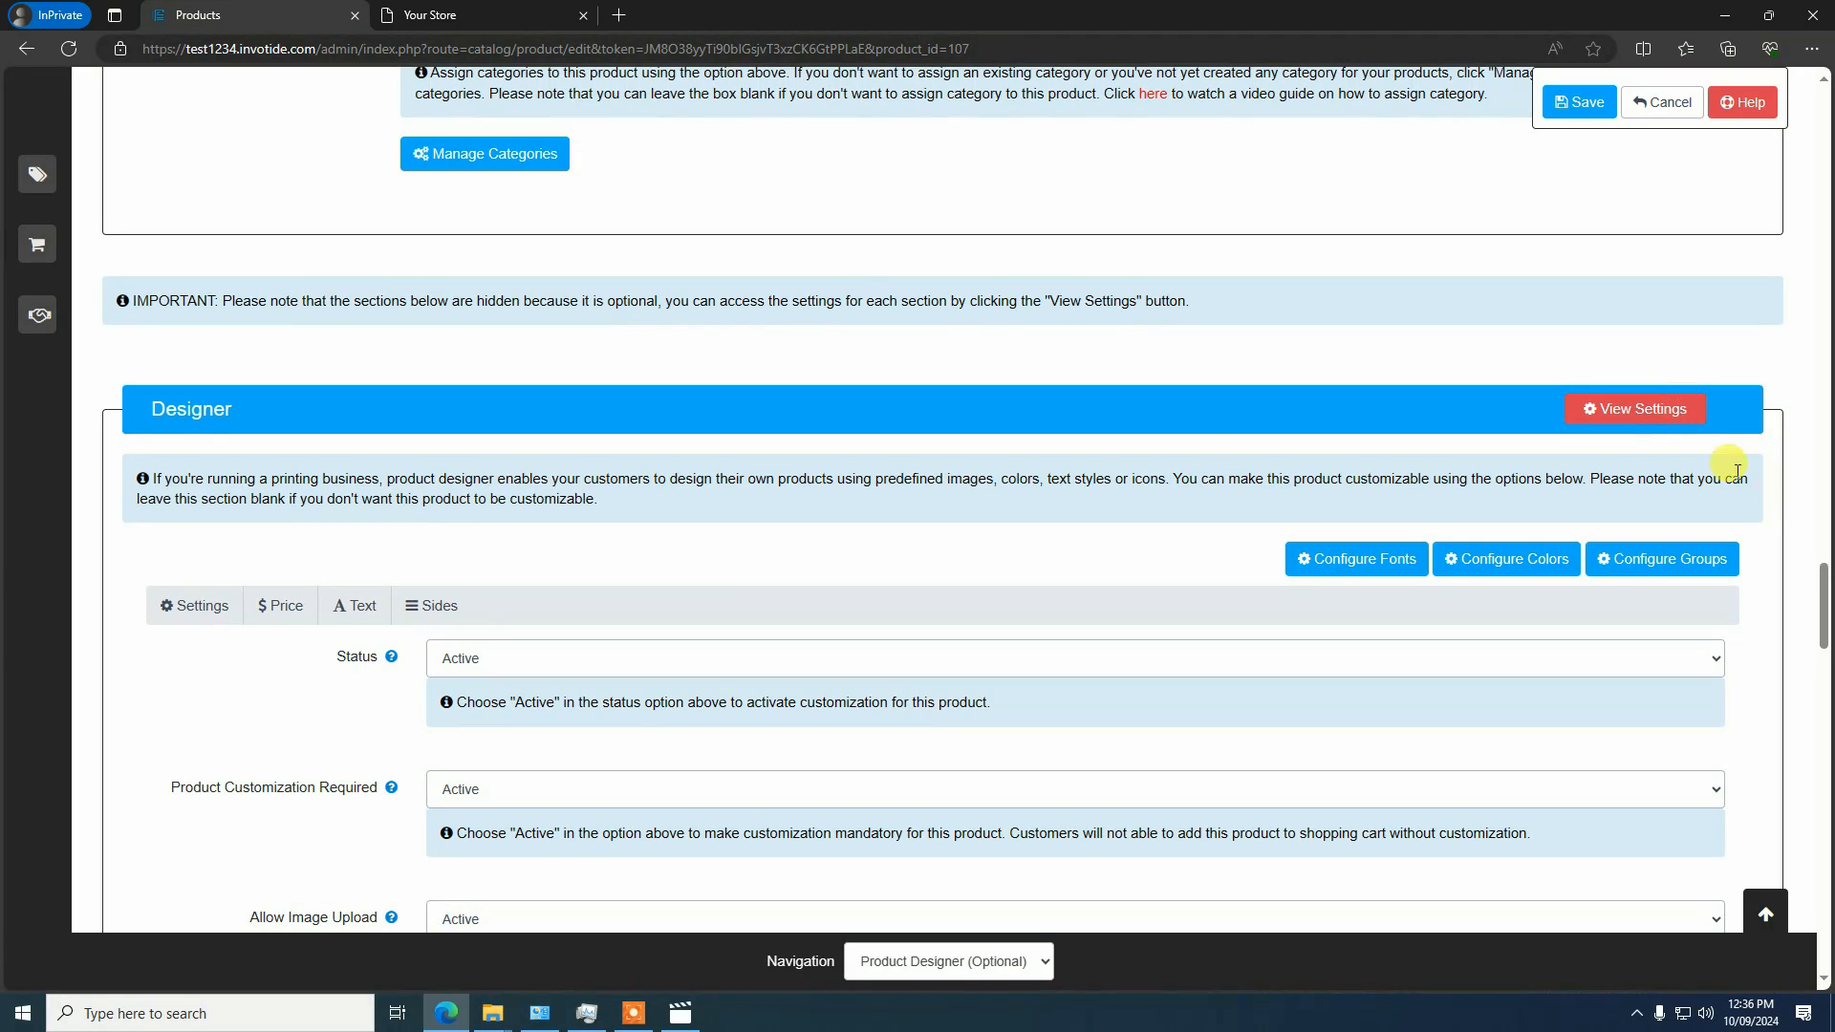
# In the product's image group configuration, disable Food & Drink, Love, Zodiac, Nature, Wallpapers, Flags and Shapes
pyautogui.click(1664, 564)
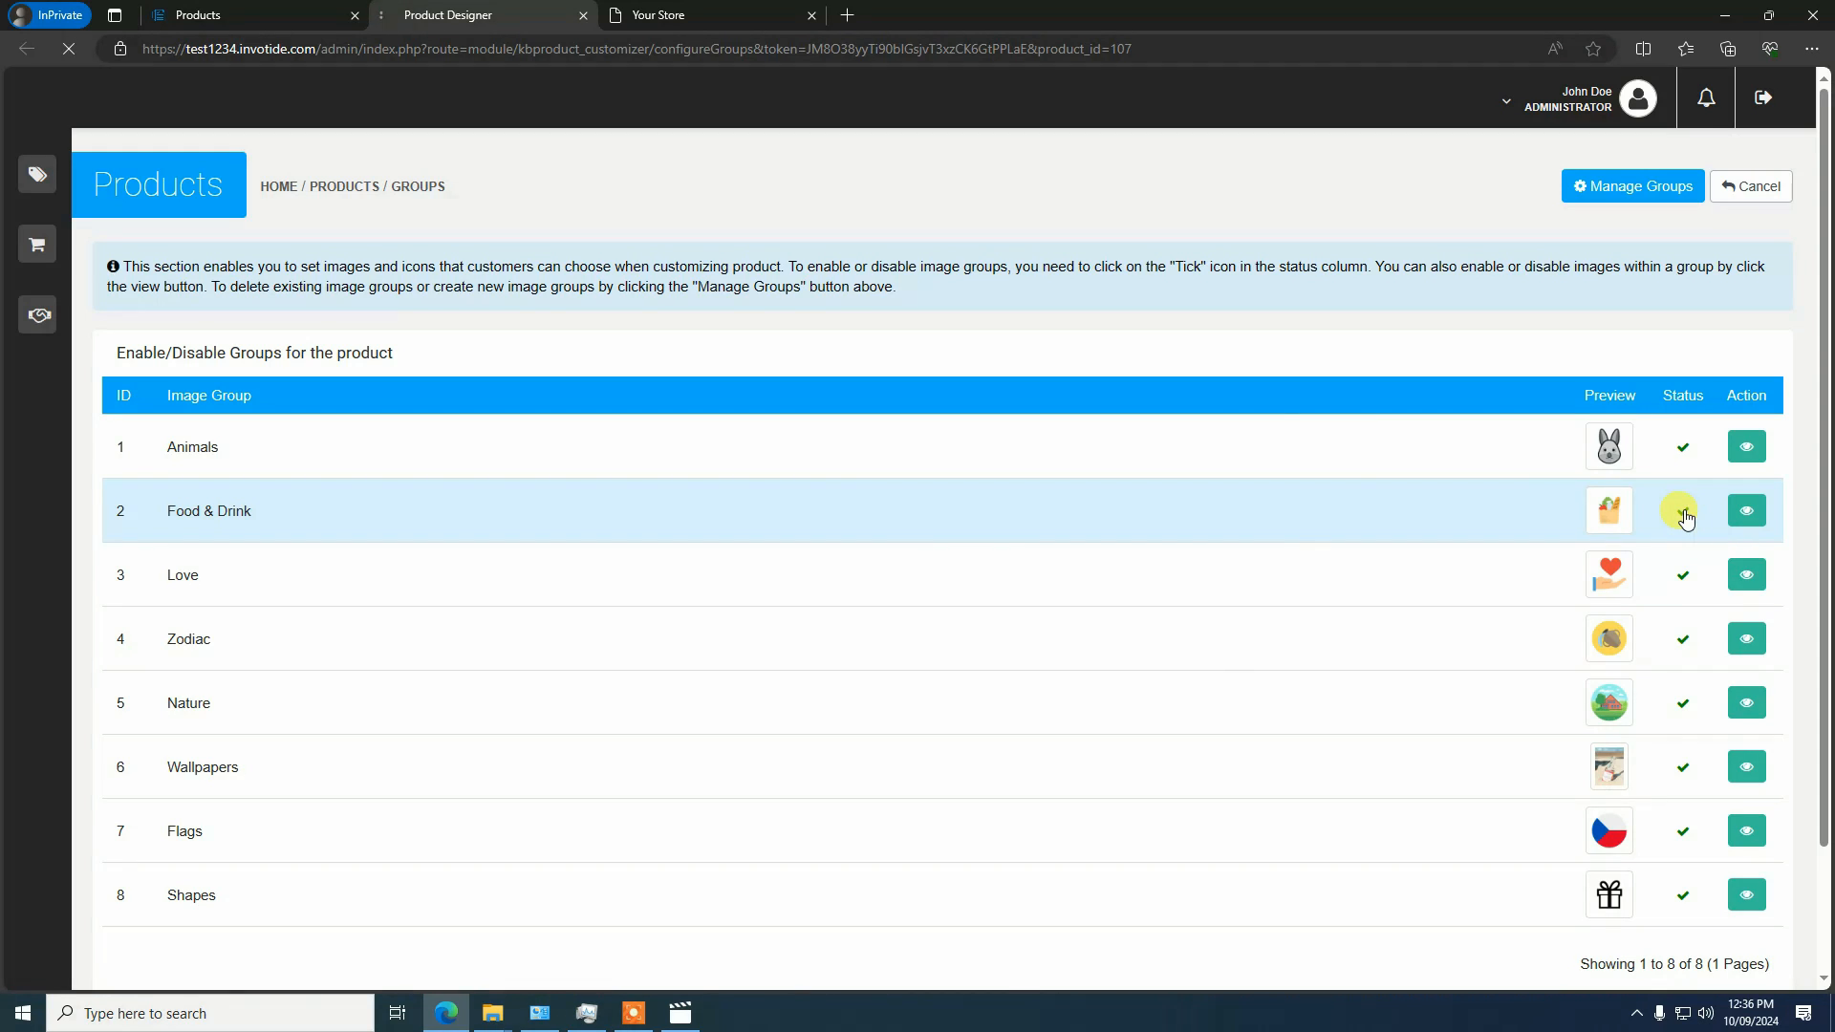
pyautogui.click(1685, 514)
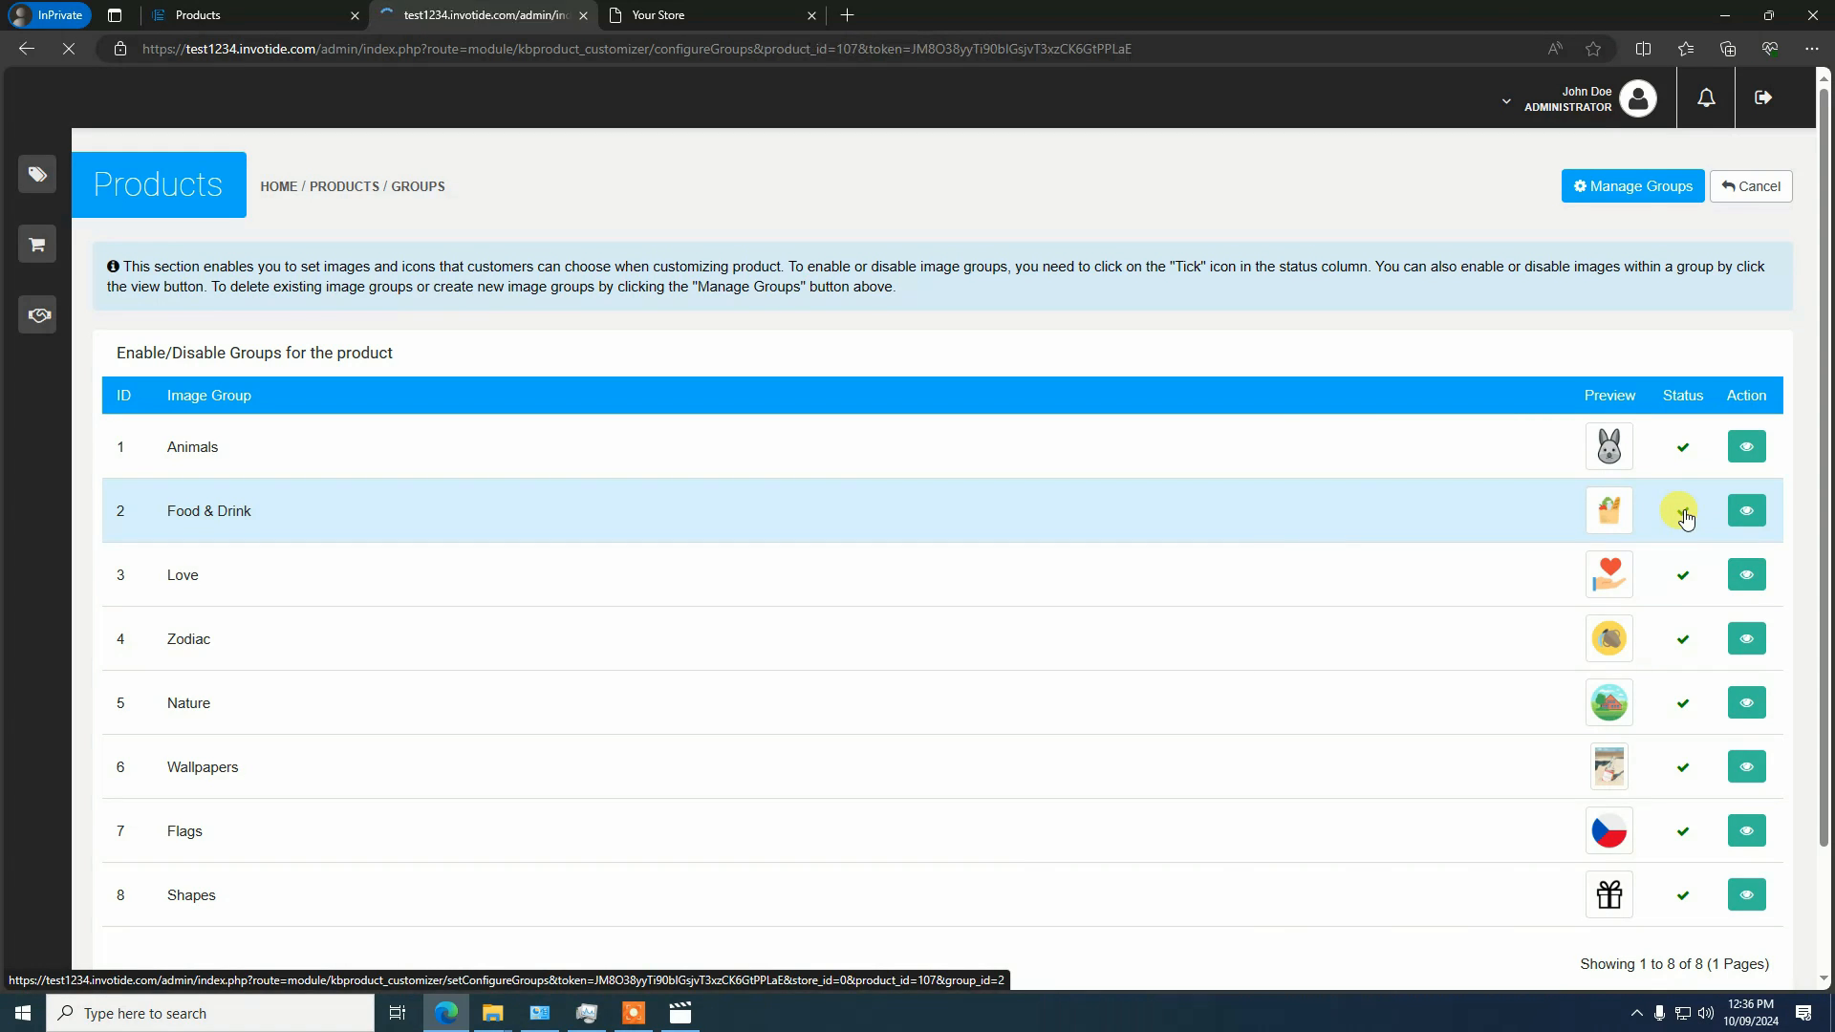
pyautogui.click(1683, 578)
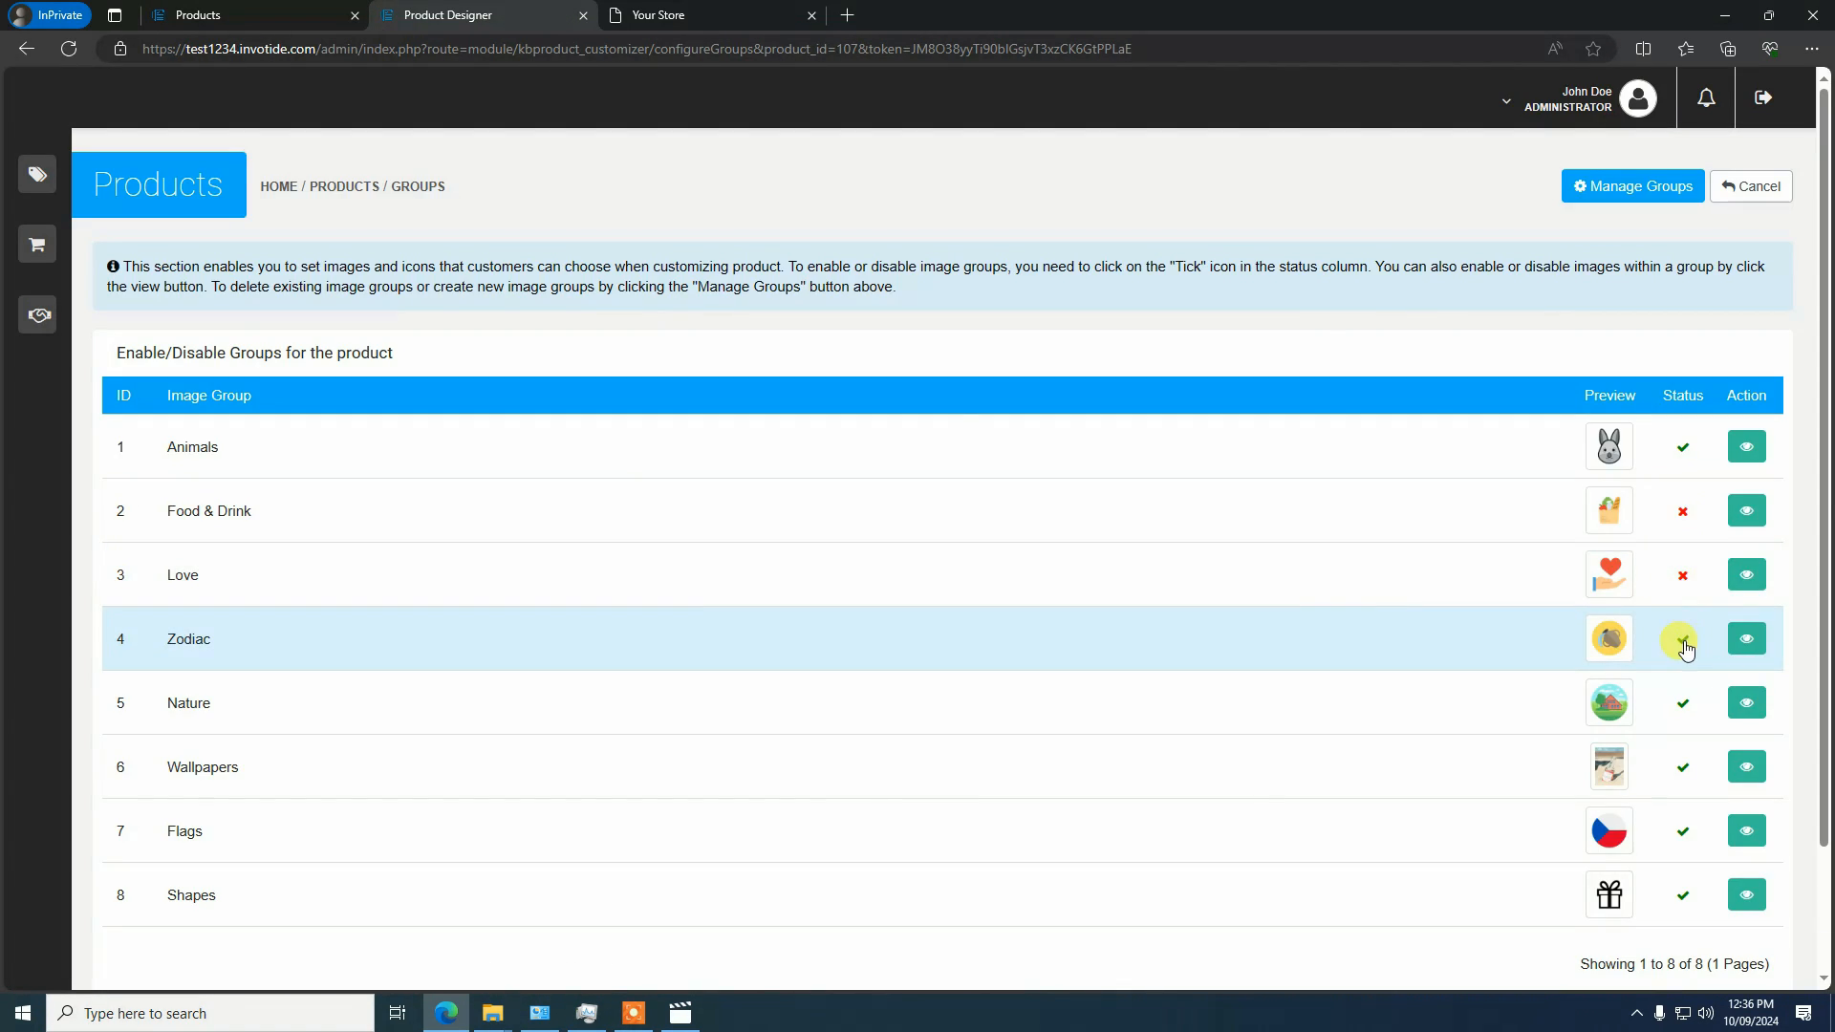
pyautogui.click(1684, 640)
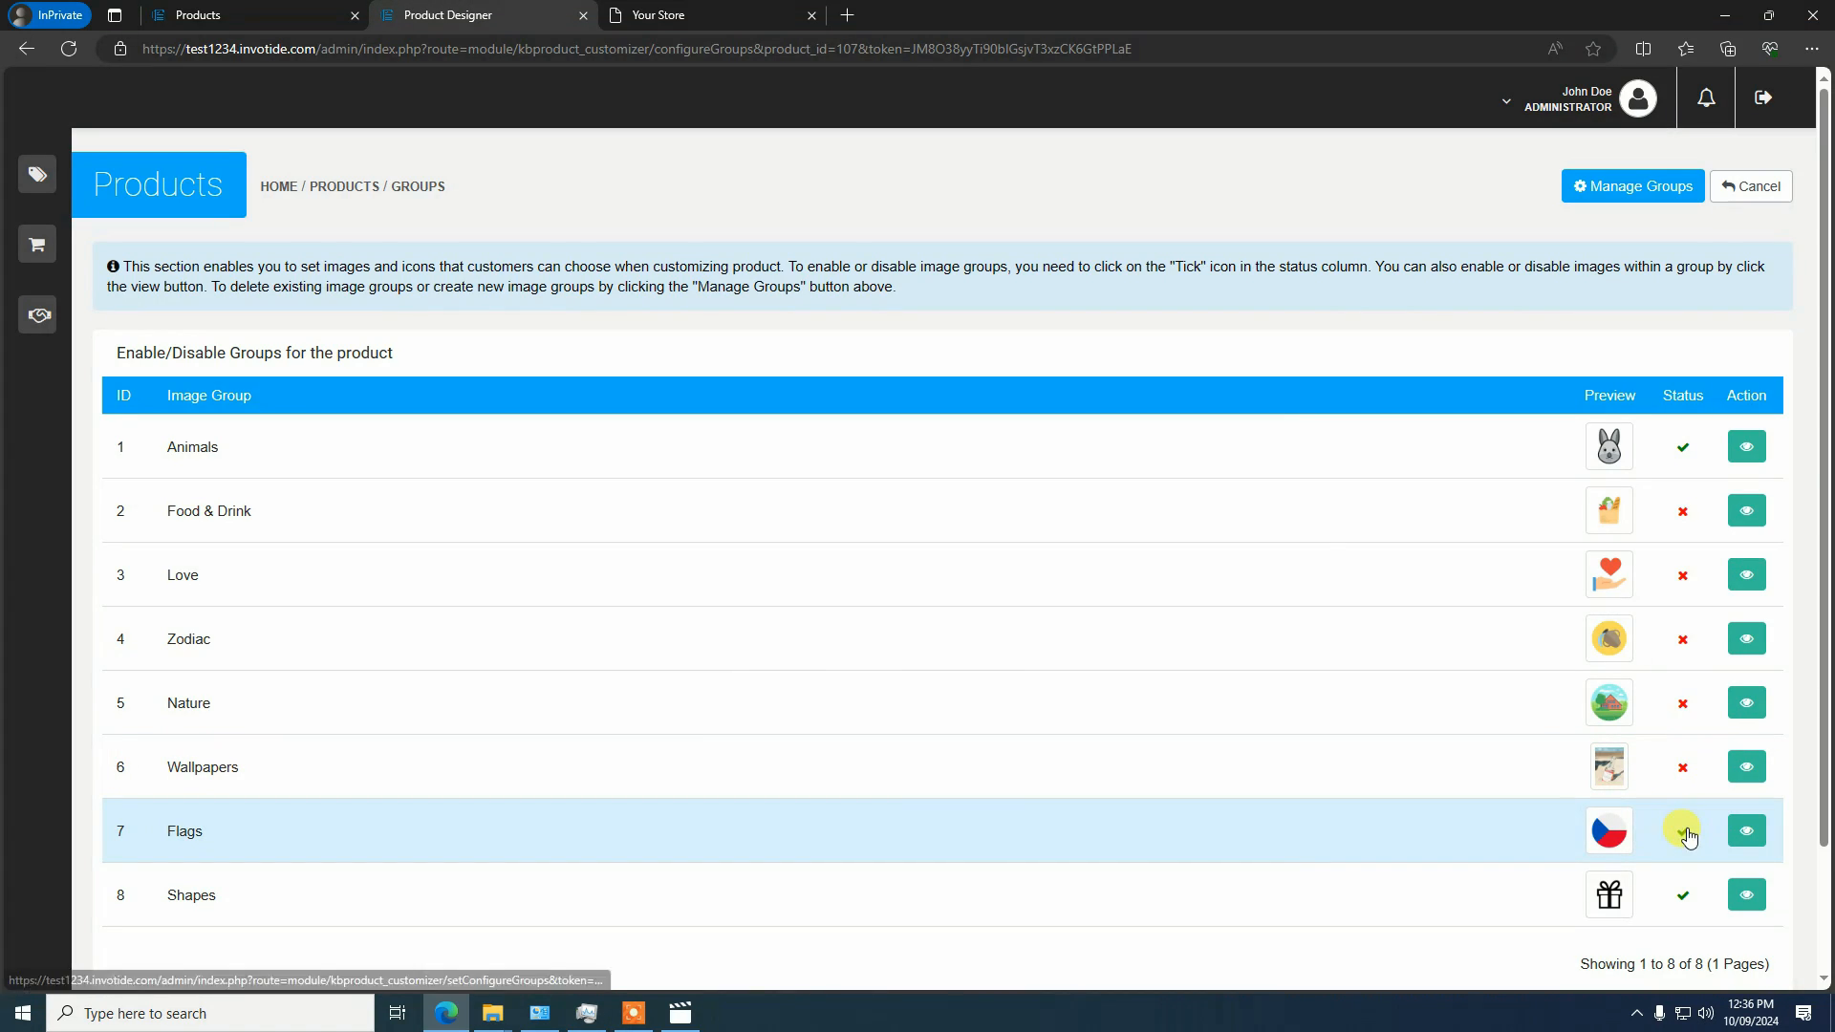
pyautogui.click(1685, 832)
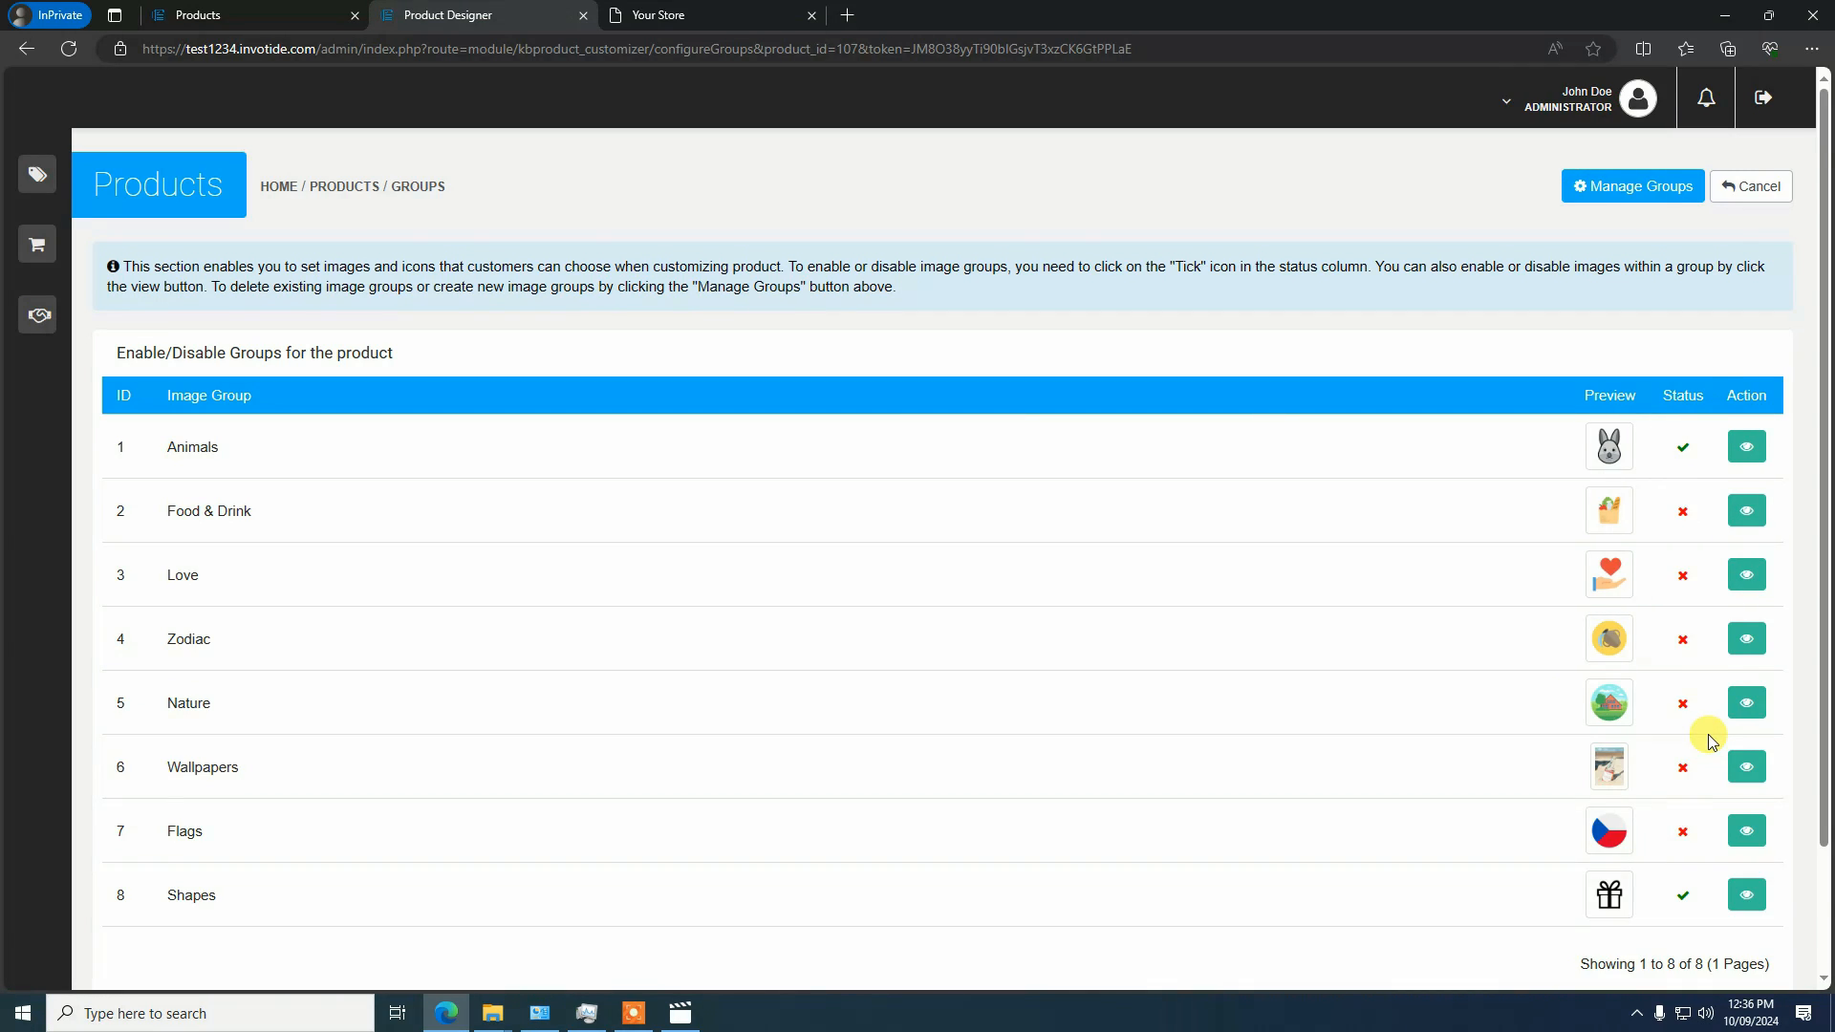
pyautogui.scroll(-2, 1707, 734)
pyautogui.click(1685, 749)
# Disable the images with ID 13 and 19 in the Animals group and return to the image group list
pyautogui.click(1749, 451)
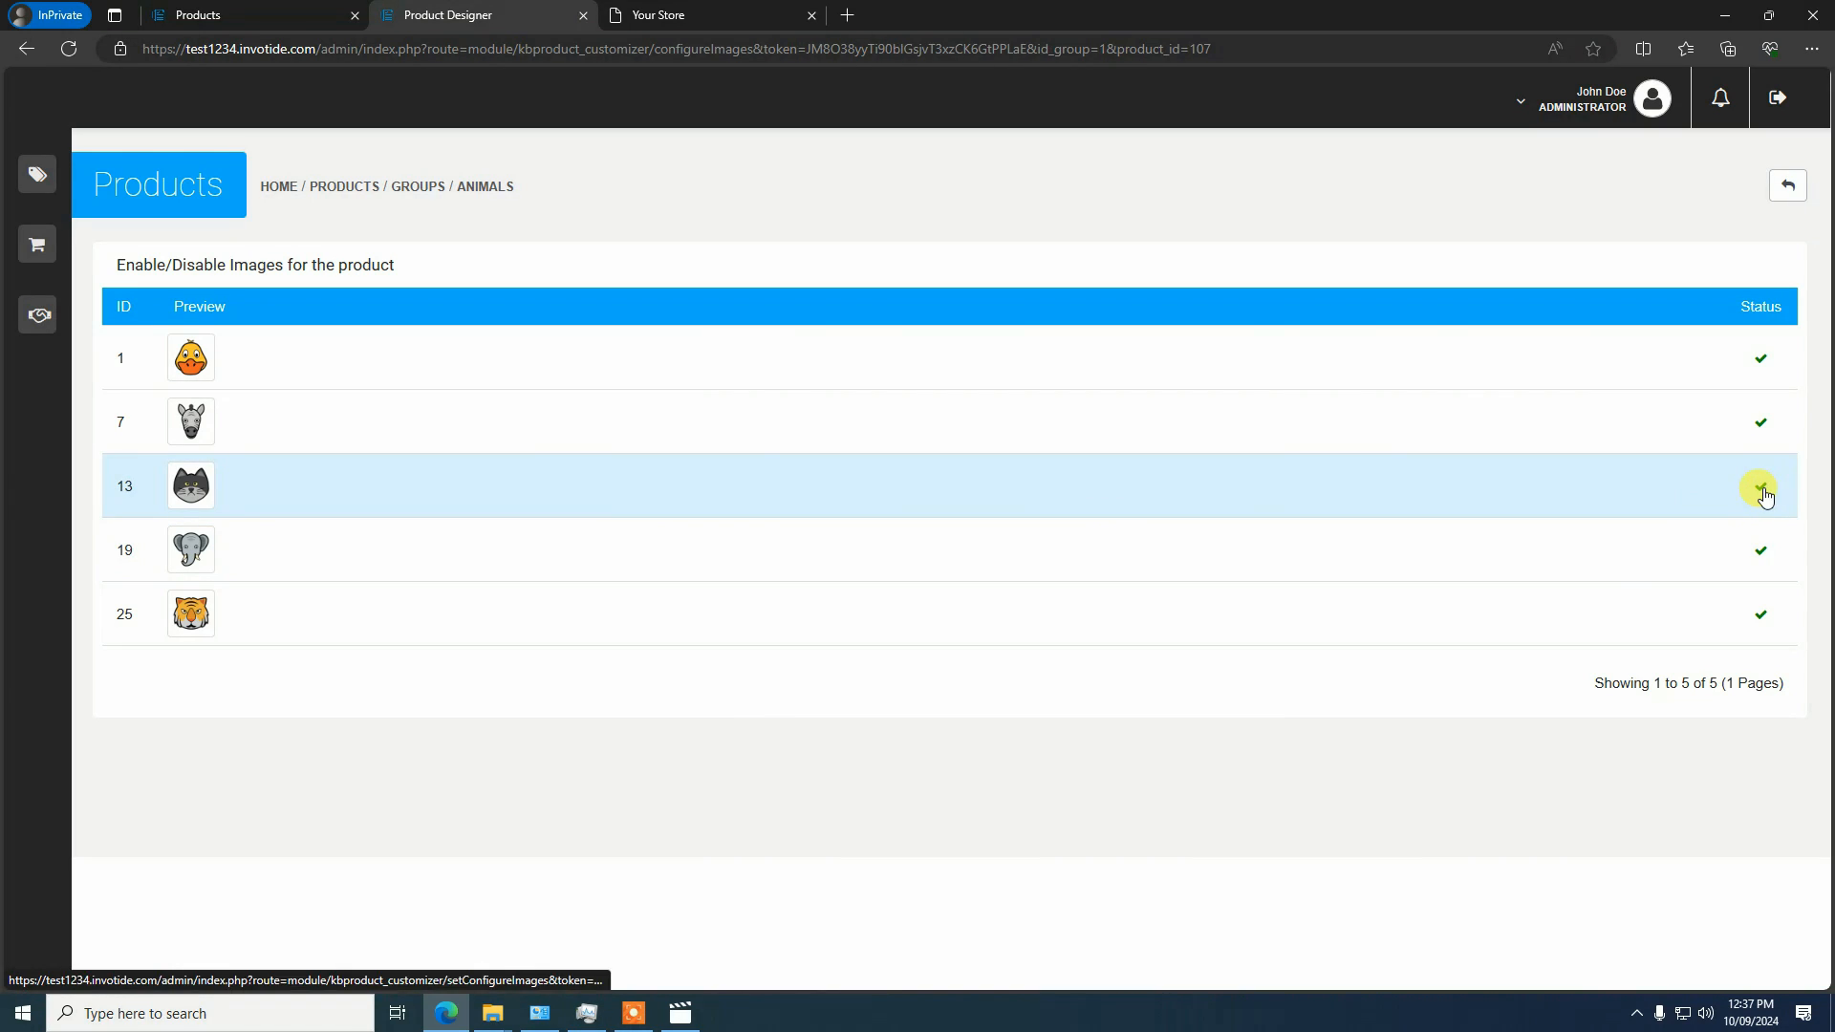
pyautogui.click(1761, 491)
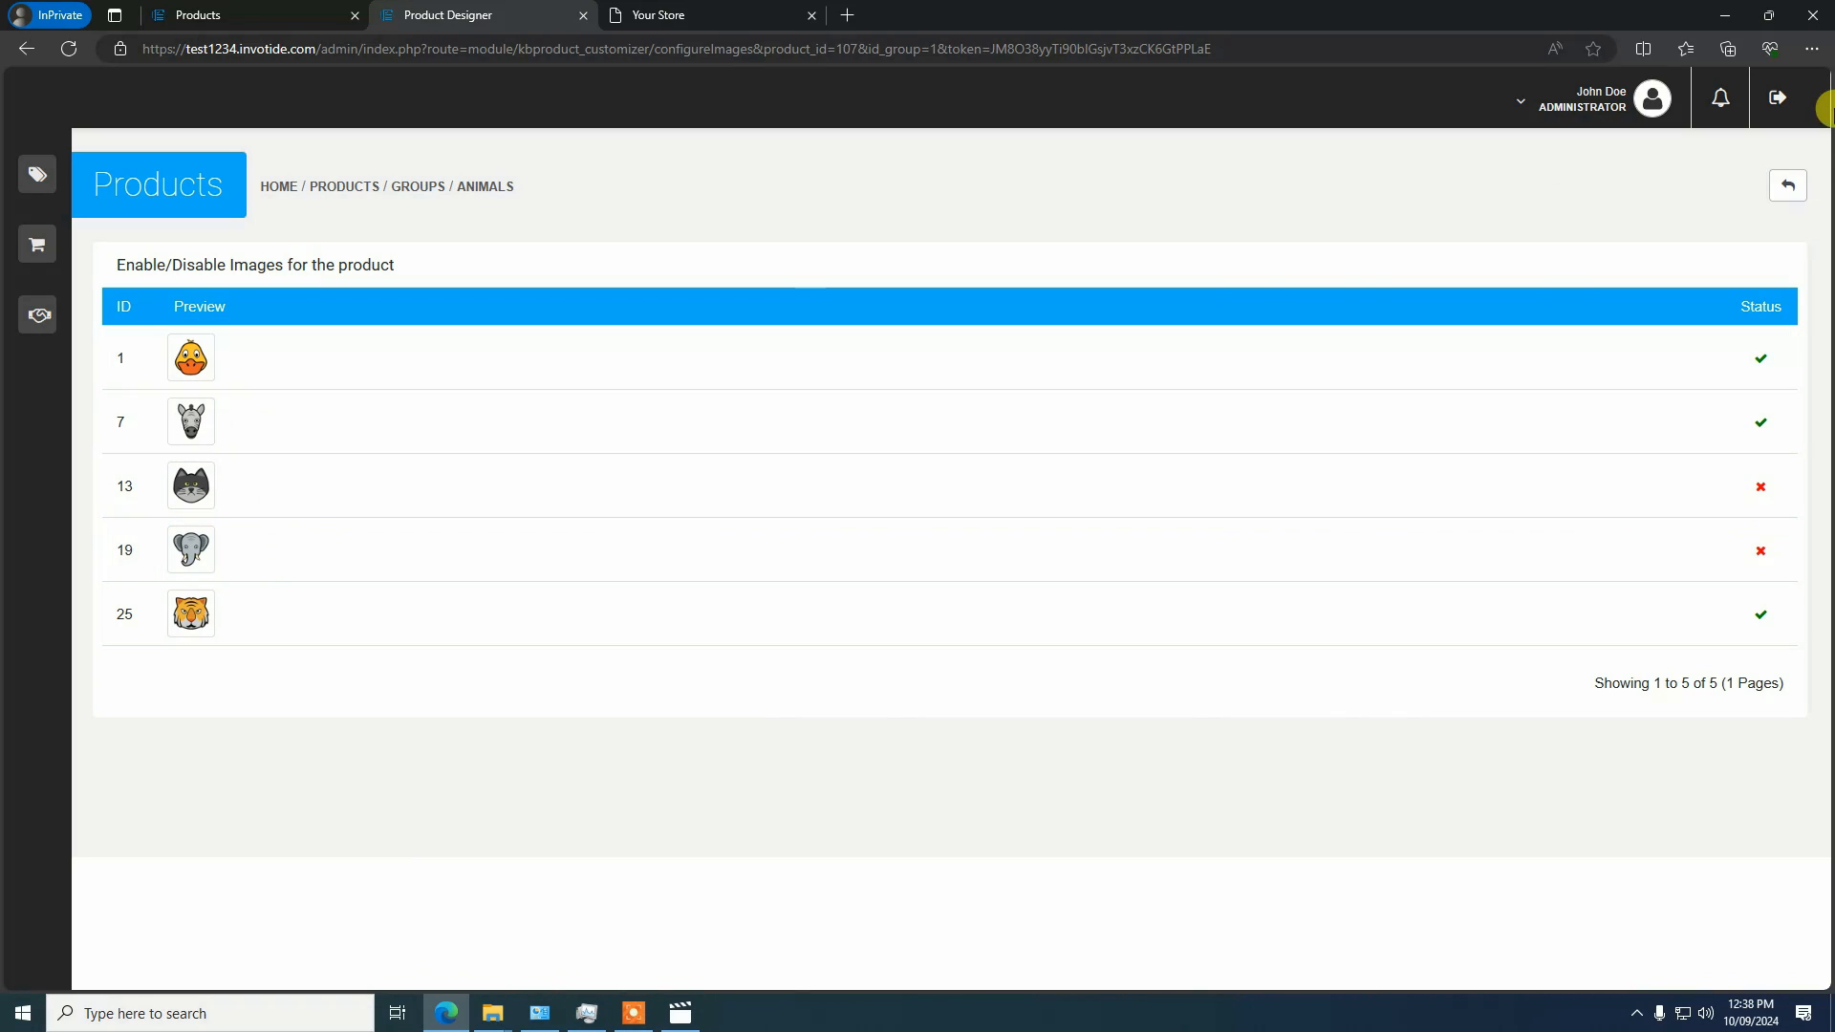
pyautogui.click(1787, 184)
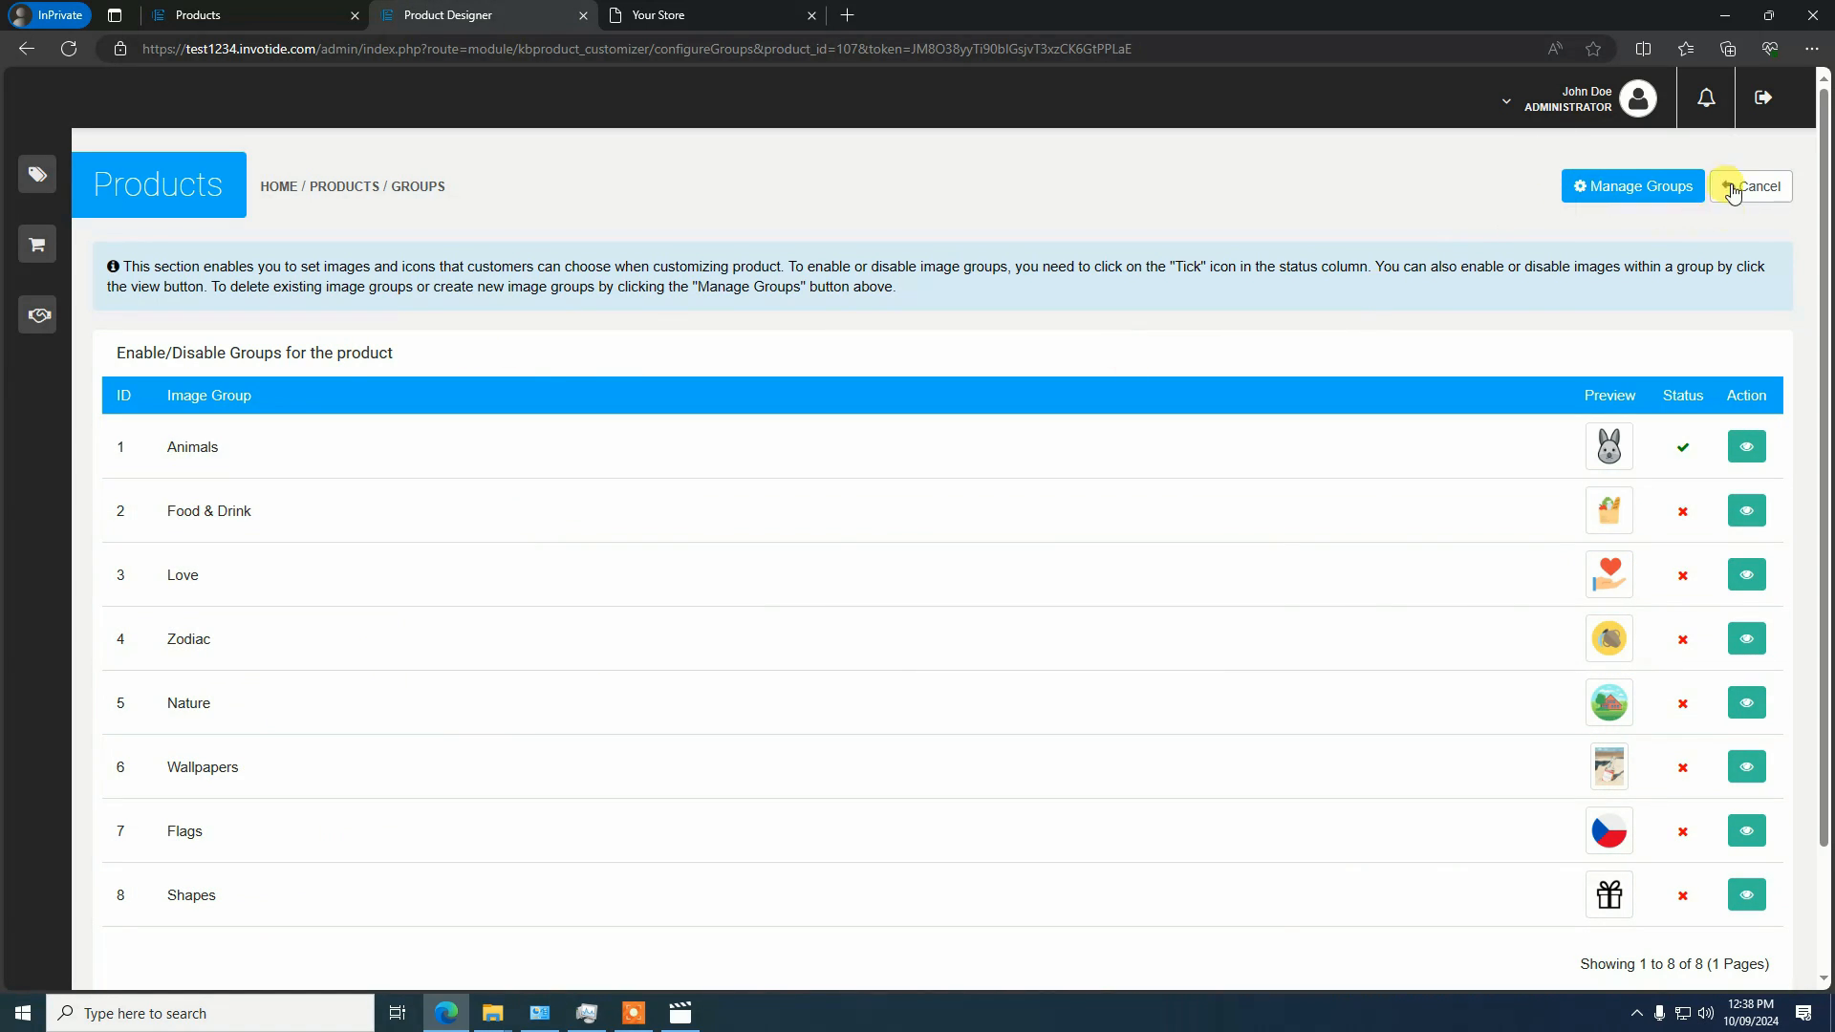
# In the image group manager, start a new group named Test Group with blog2_test.jpg as its image
pyautogui.click(1640, 191)
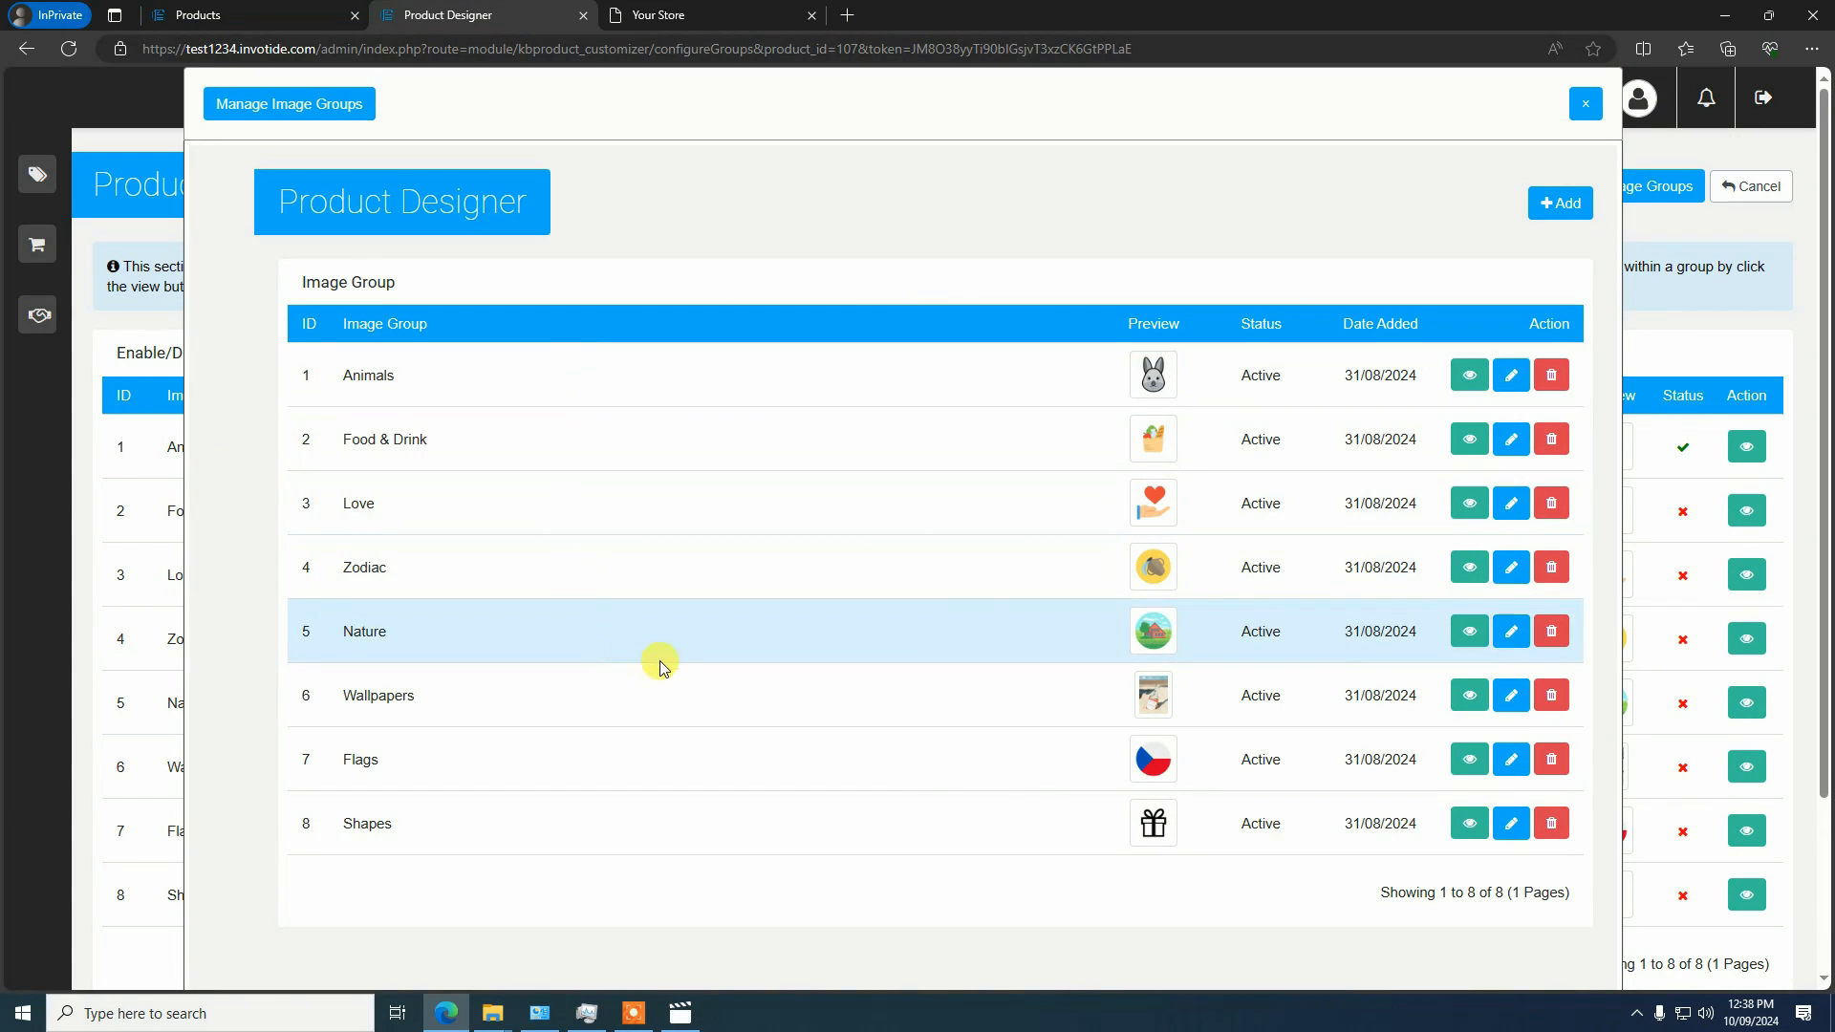
pyautogui.scroll(-2, 717, 594)
pyautogui.scroll(2, 717, 594)
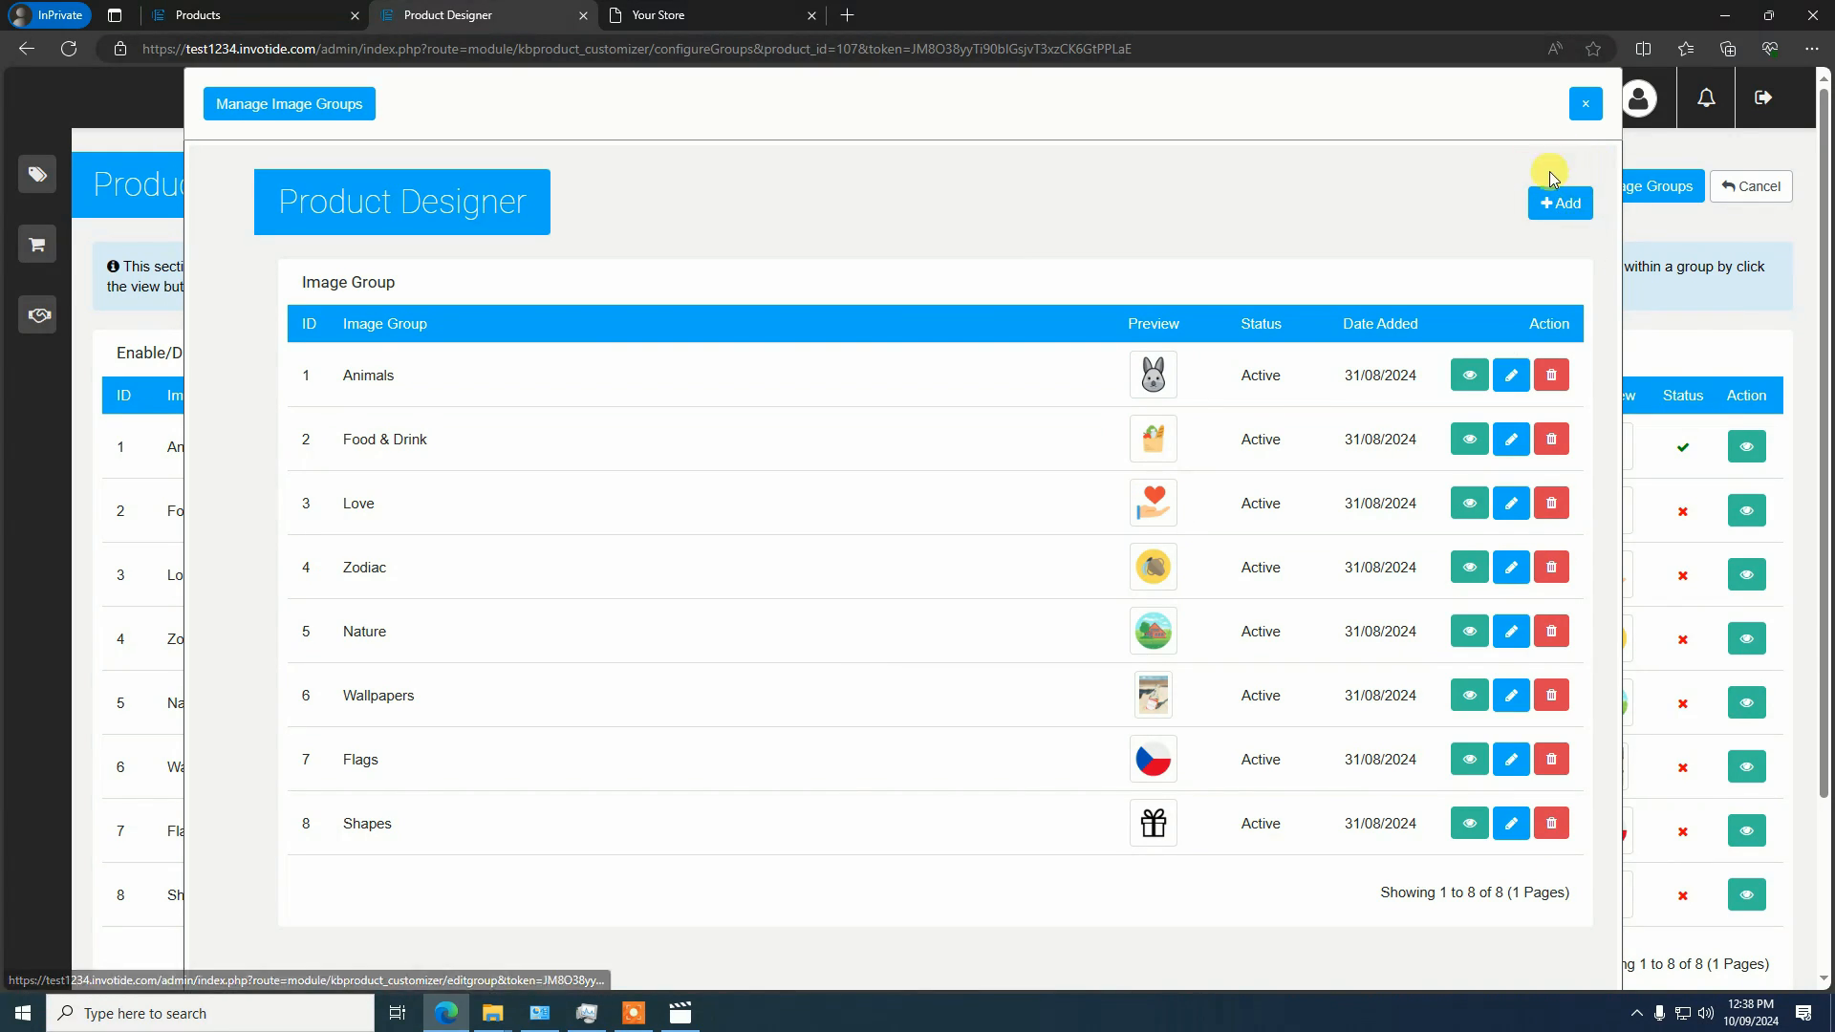
pyautogui.click(1556, 206)
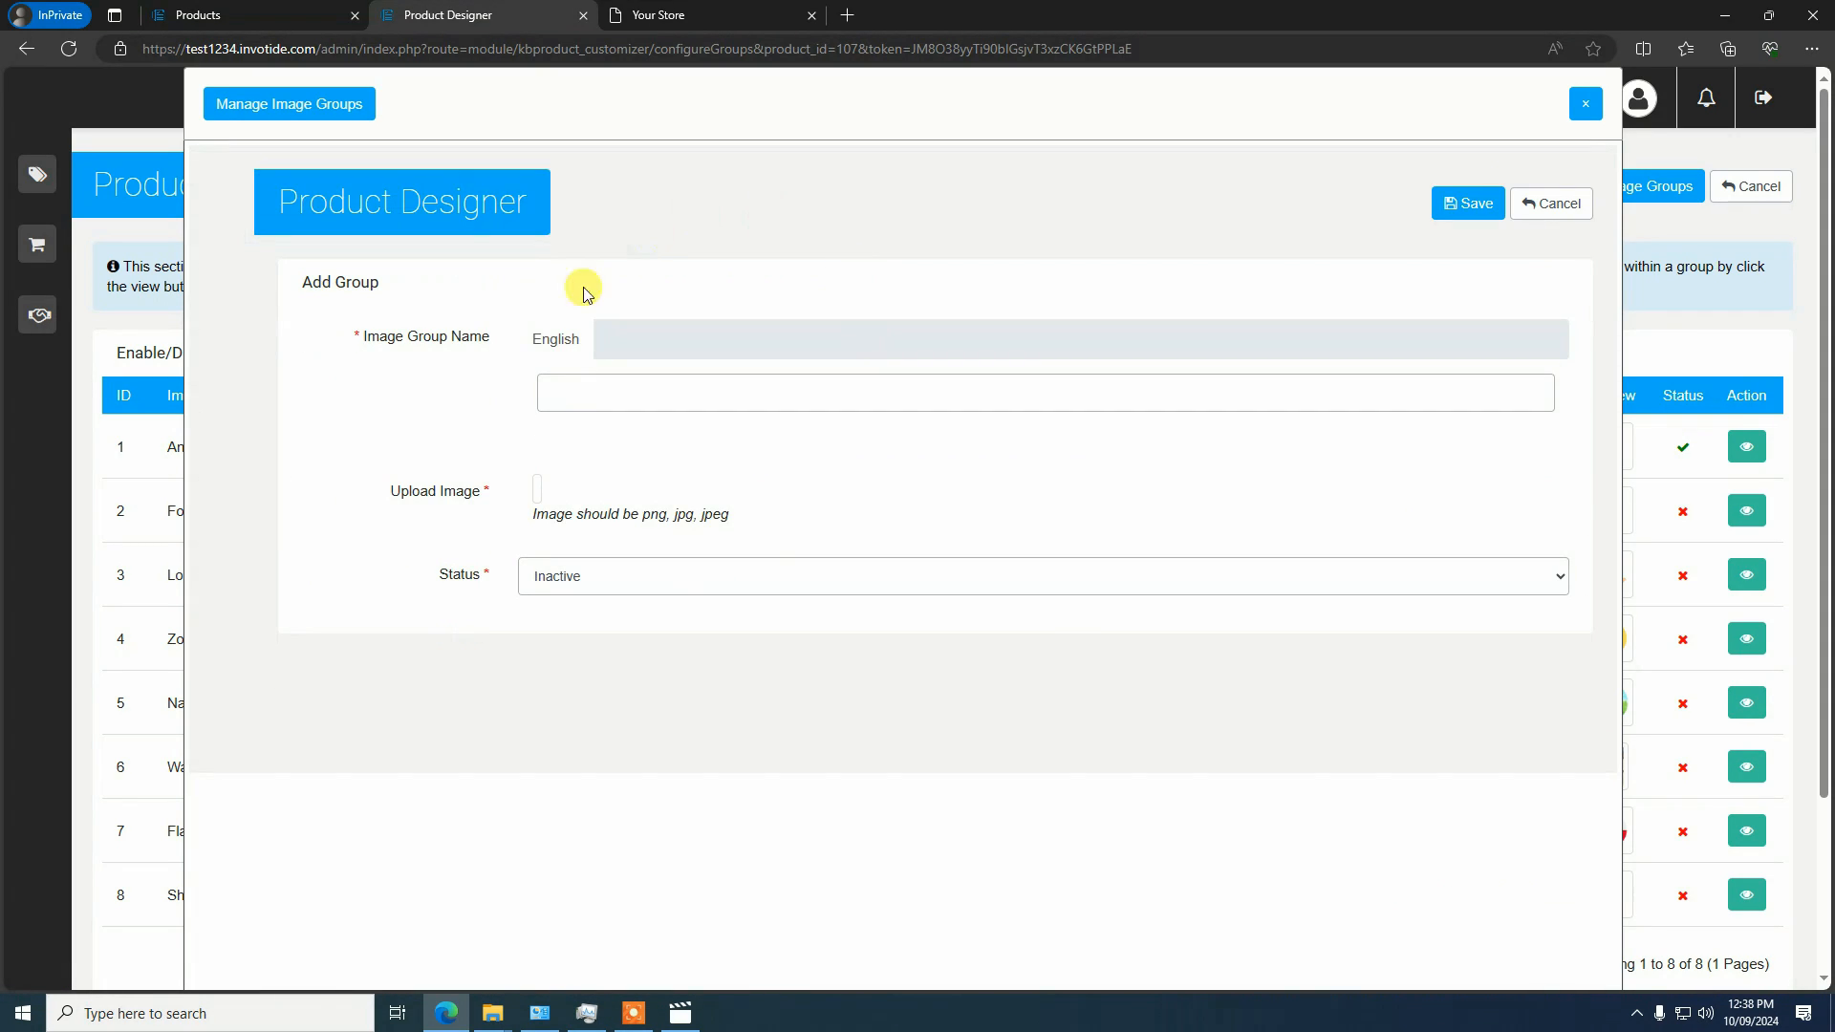
pyautogui.click(630, 387)
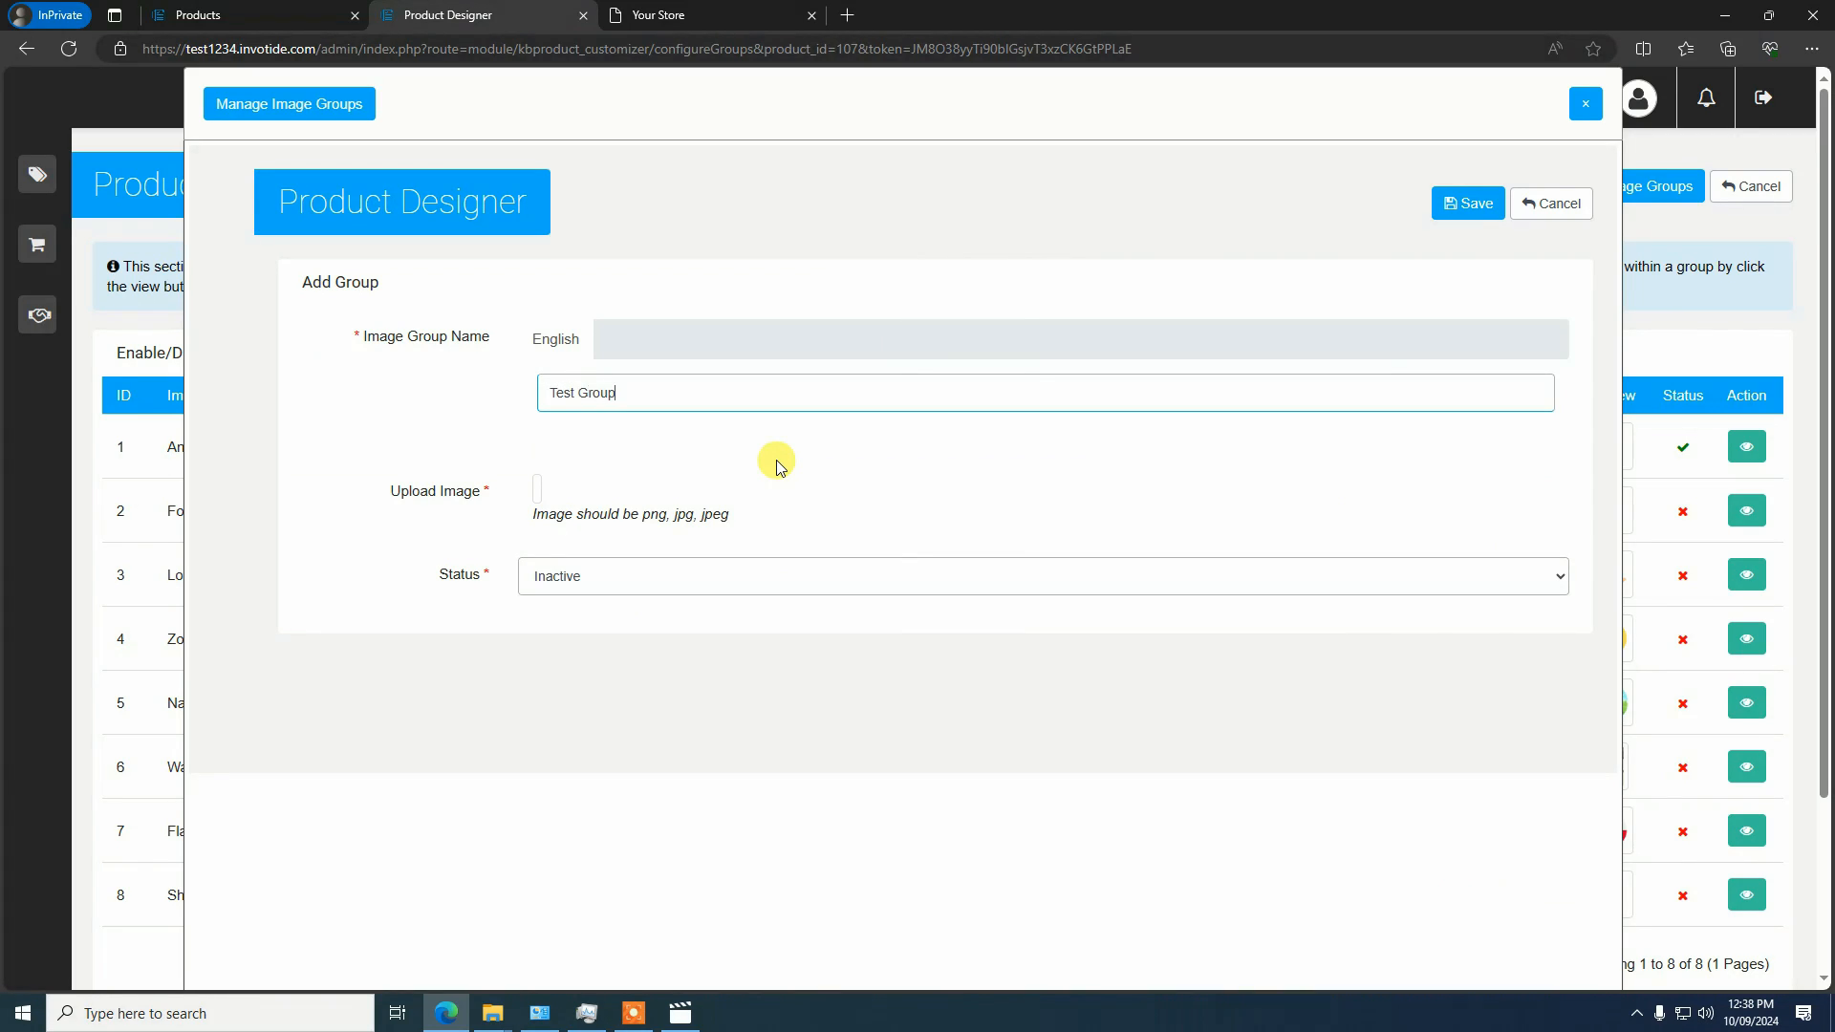
pyautogui.click(538, 490)
pyautogui.click(587, 494)
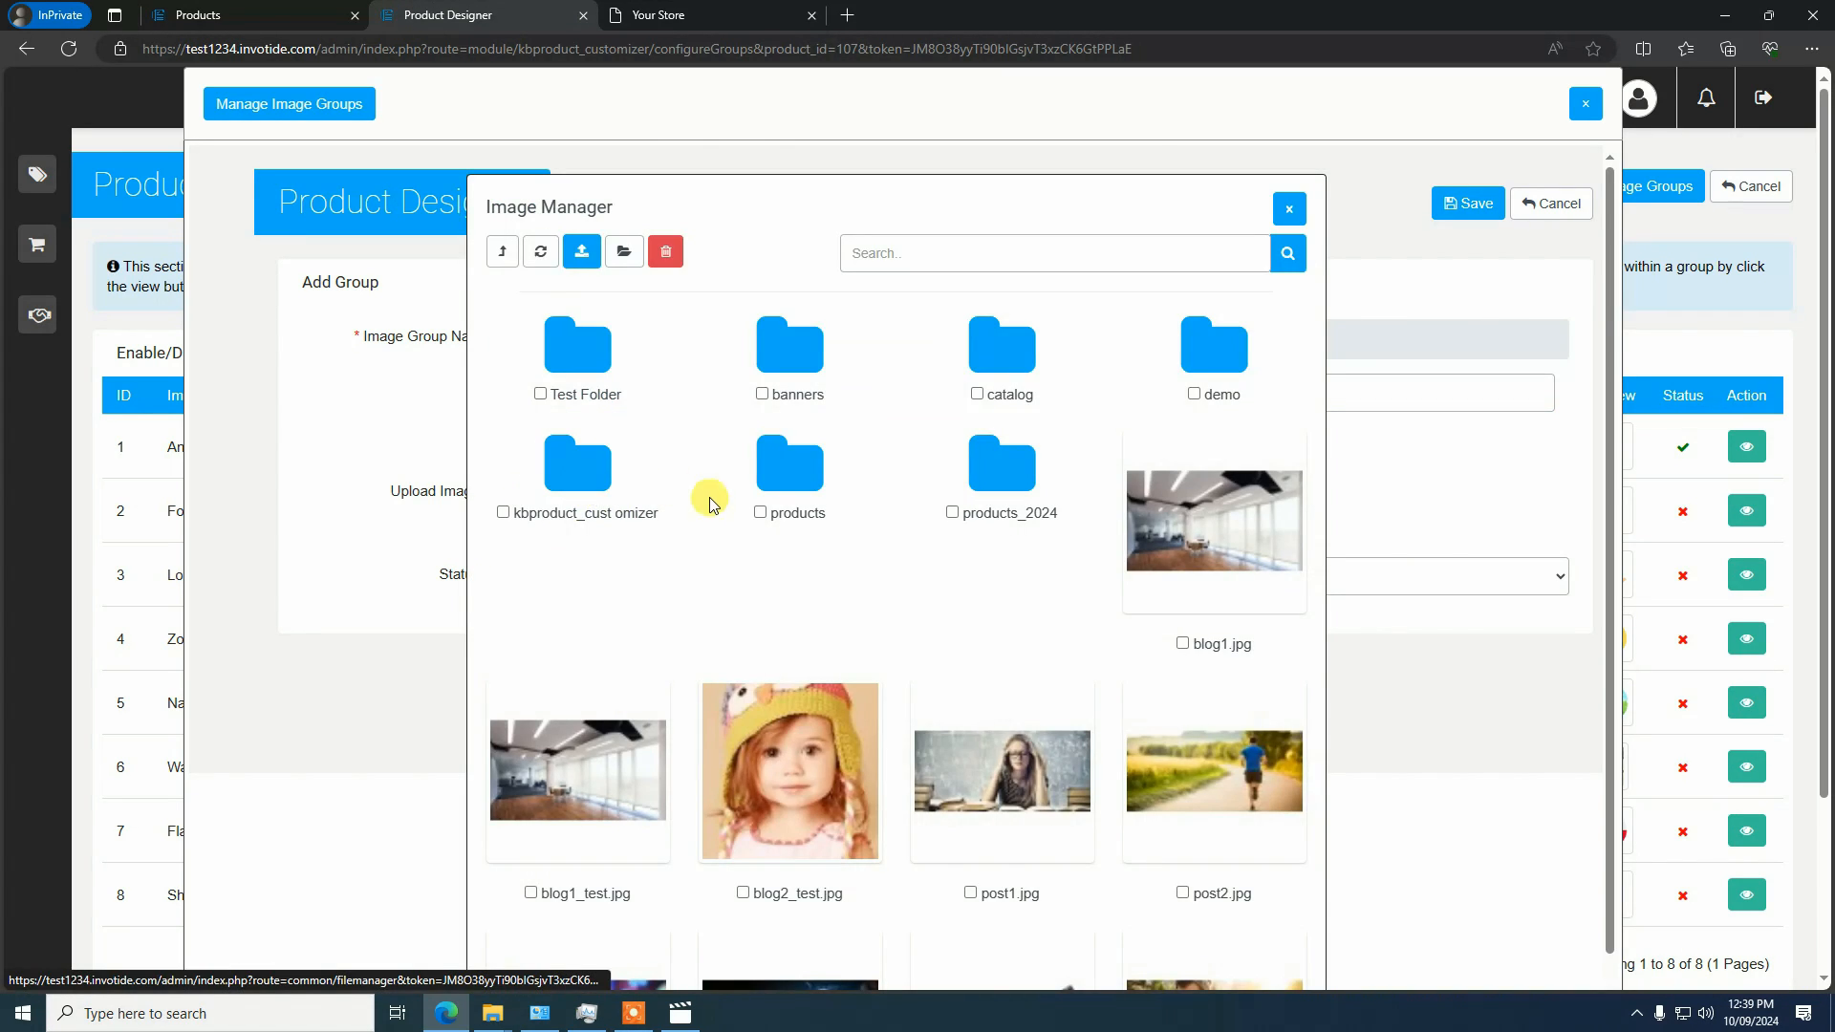
pyautogui.scroll(-2, 716, 497)
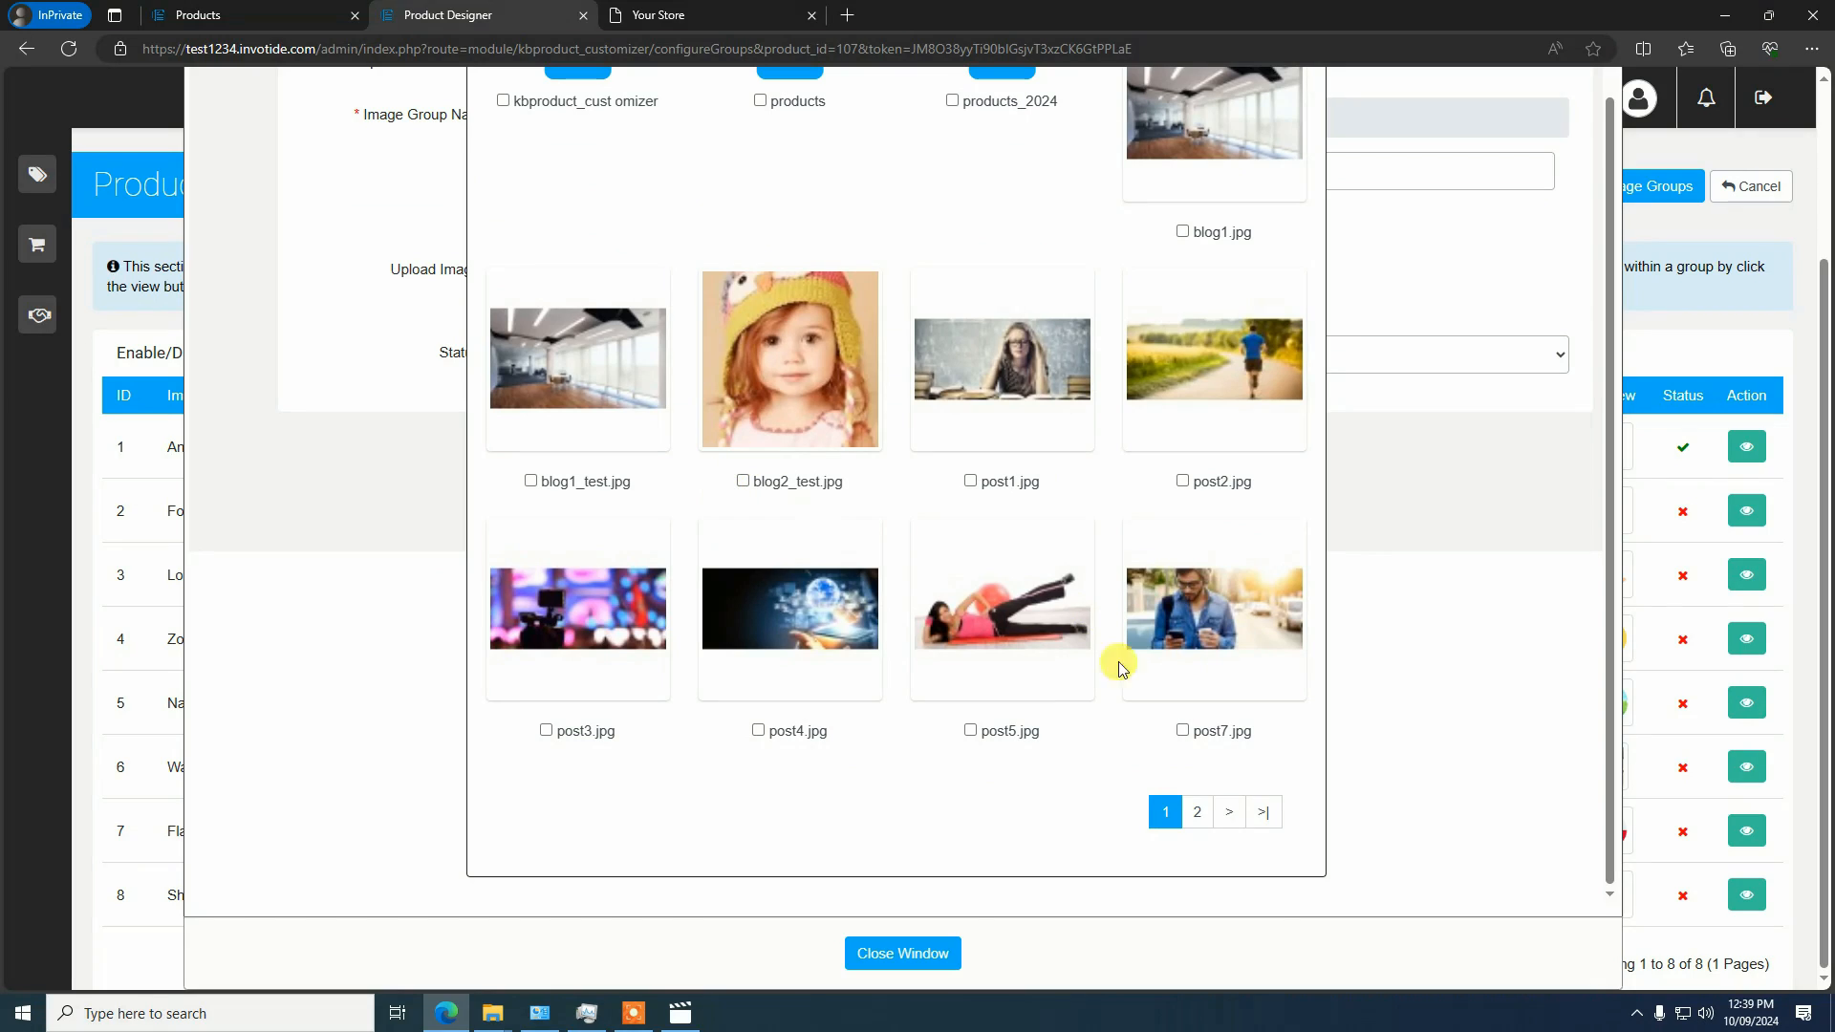
pyautogui.click(811, 413)
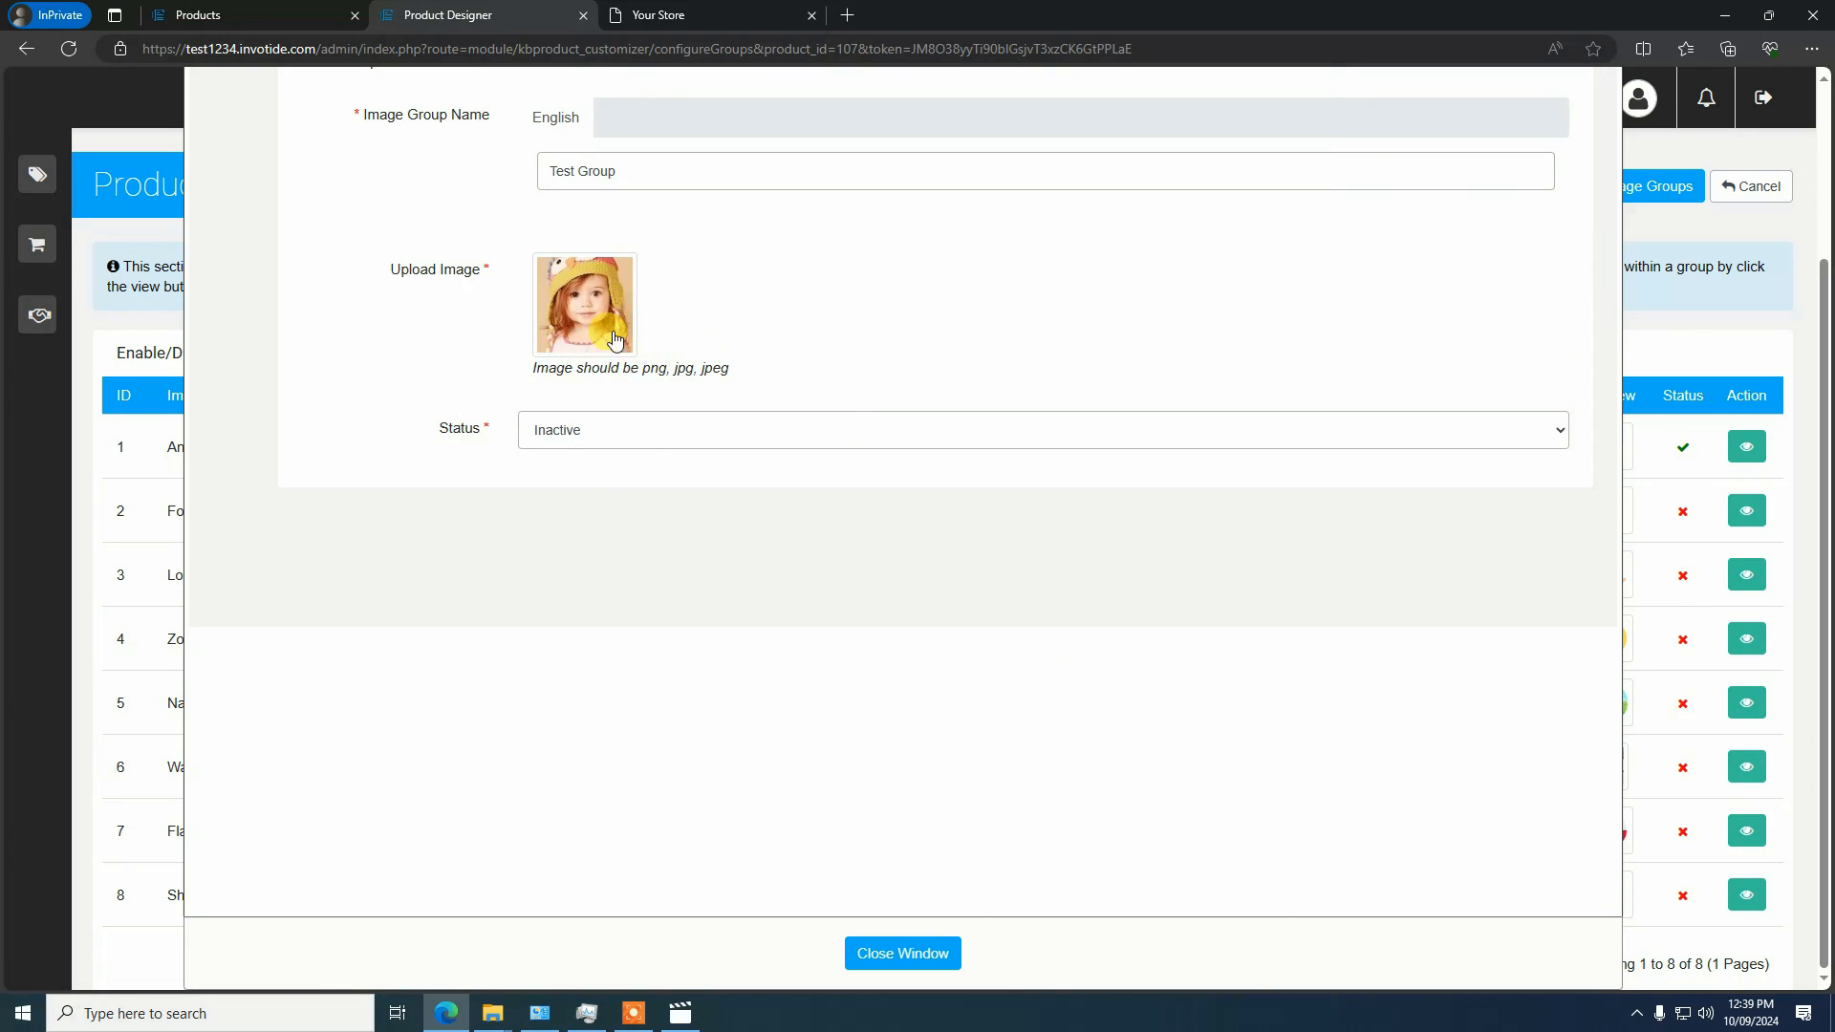
# Set the new image group's status to Active and save the group
pyautogui.click(639, 442)
pyautogui.click(614, 481)
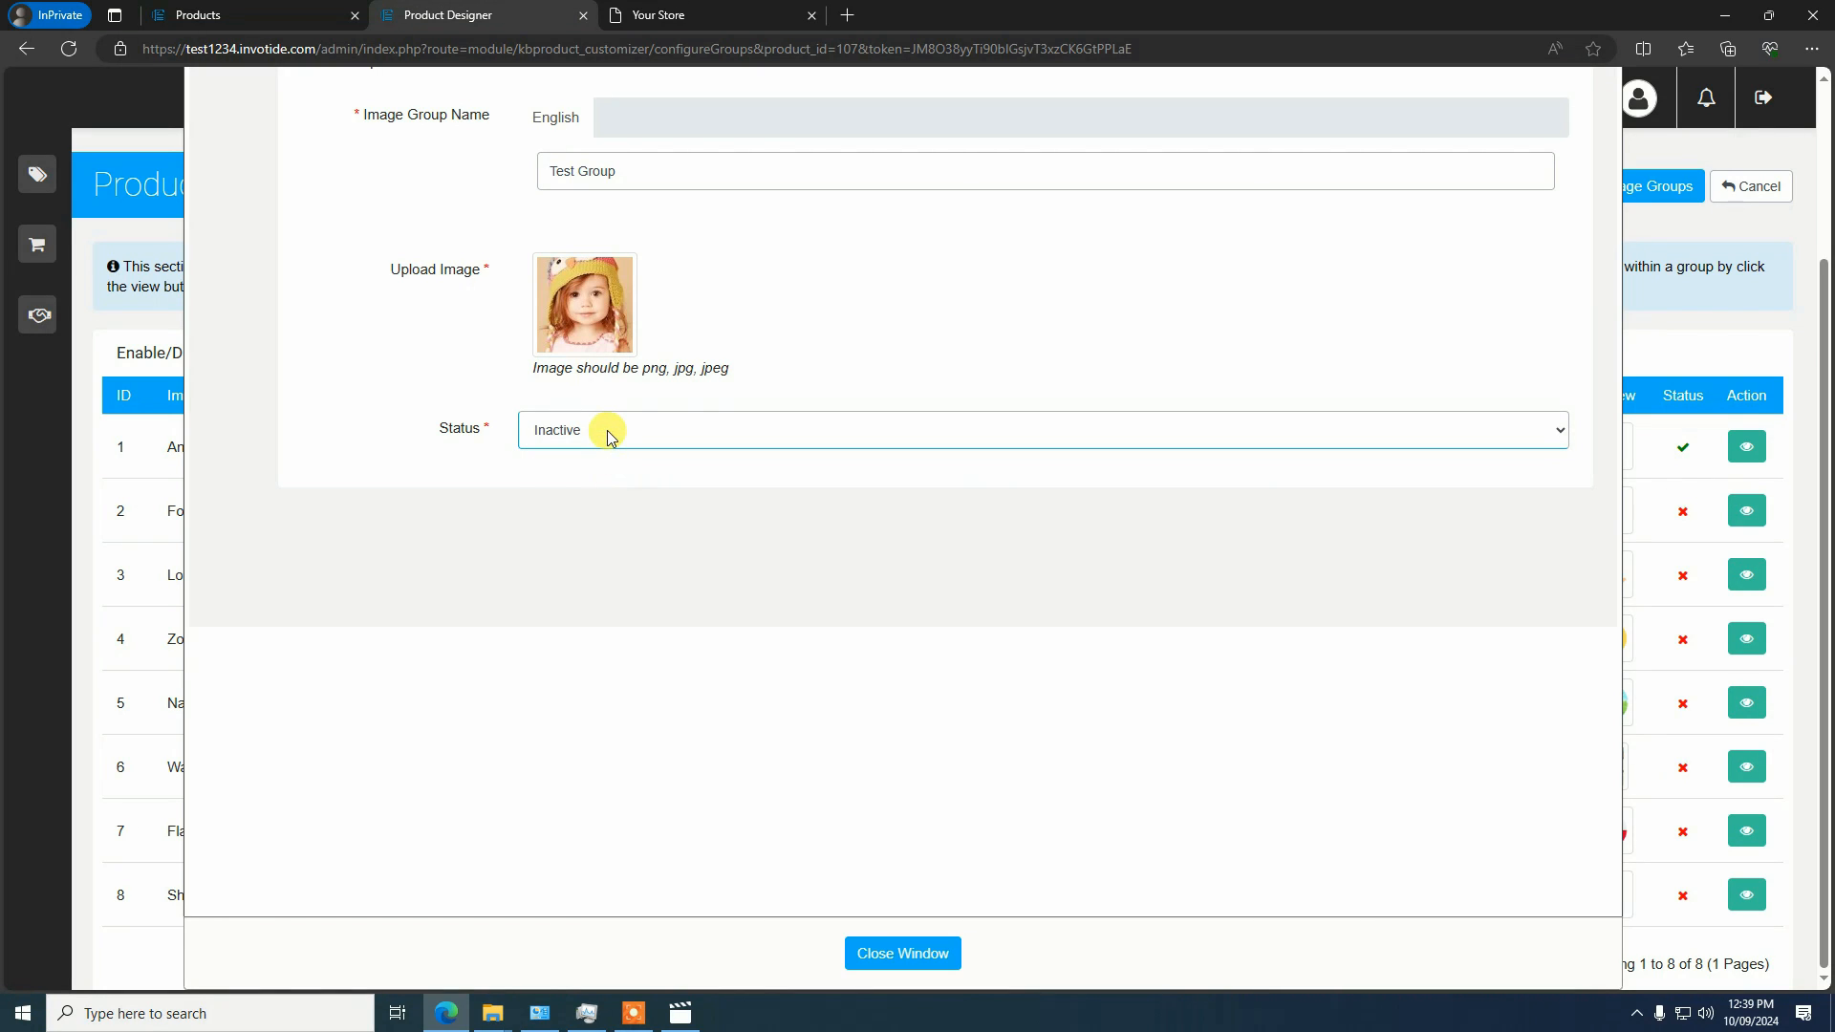
pyautogui.click(606, 430)
pyautogui.click(583, 462)
pyautogui.scroll(2, 1377, 191)
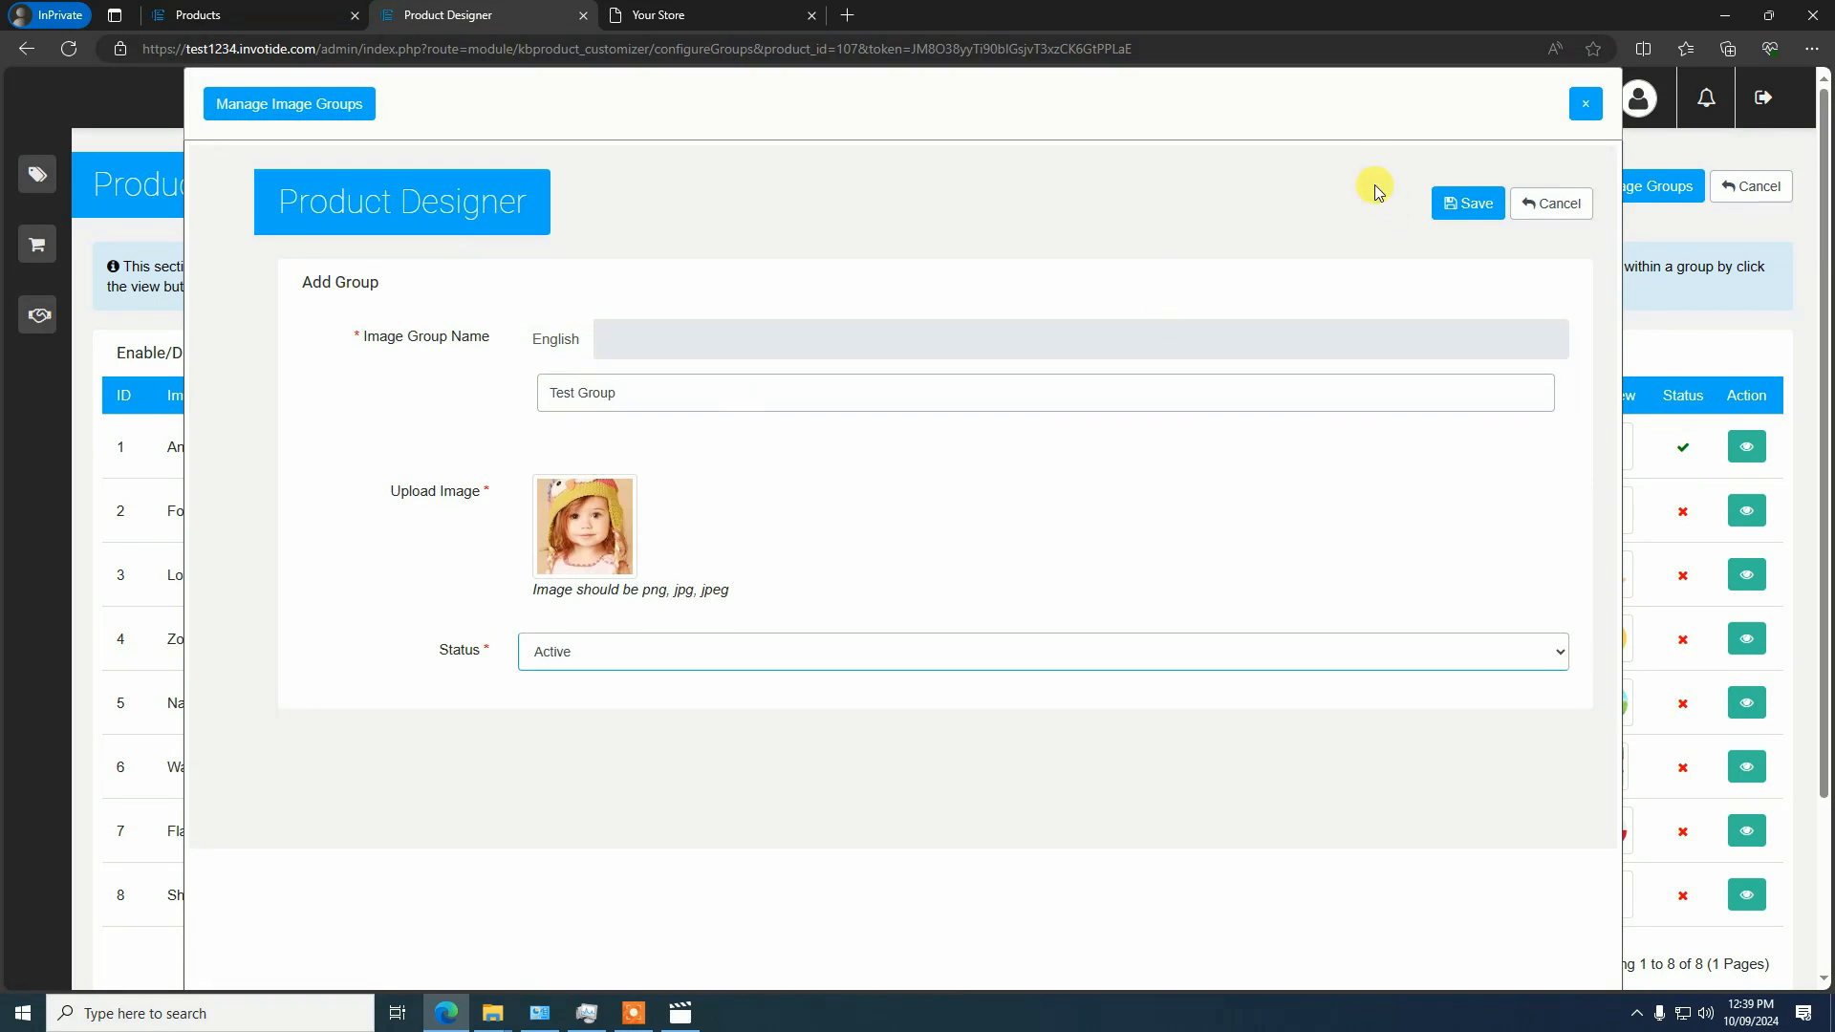
pyautogui.click(1461, 202)
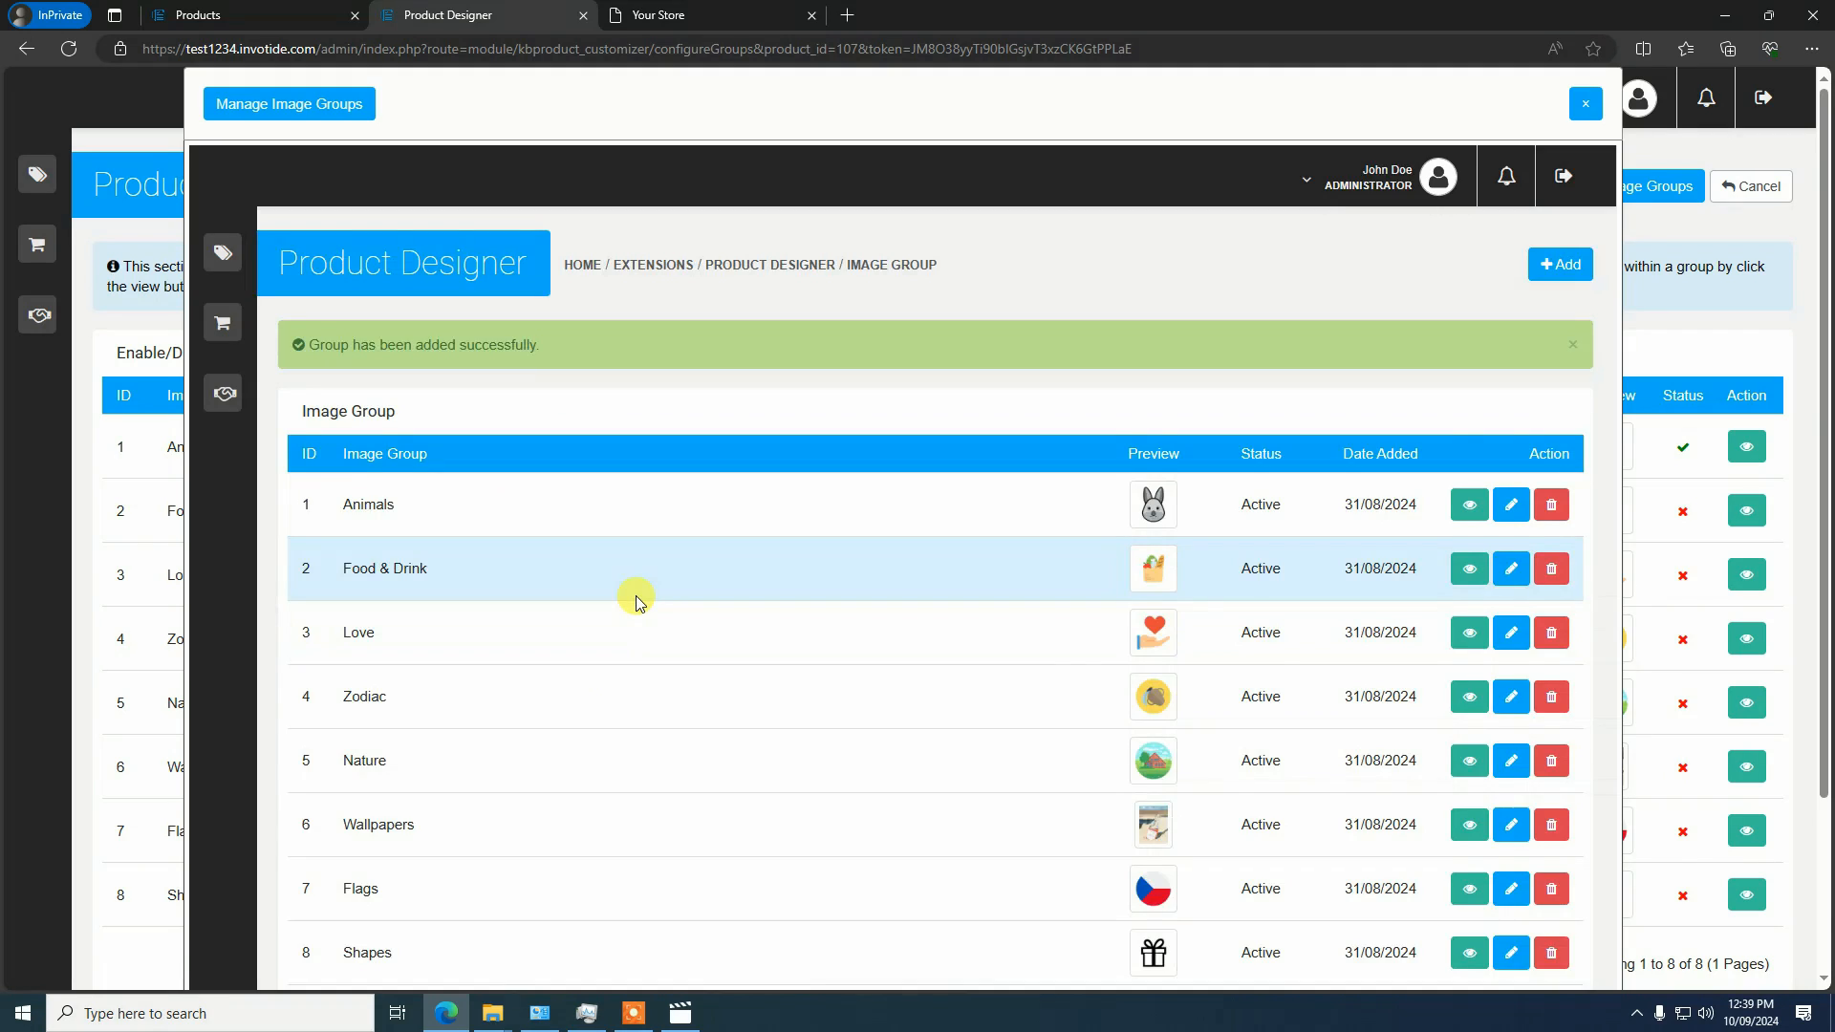
# Open Test Group's image list and start a new image entry using blog2_test.jpg
pyautogui.scroll(-5, 634, 594)
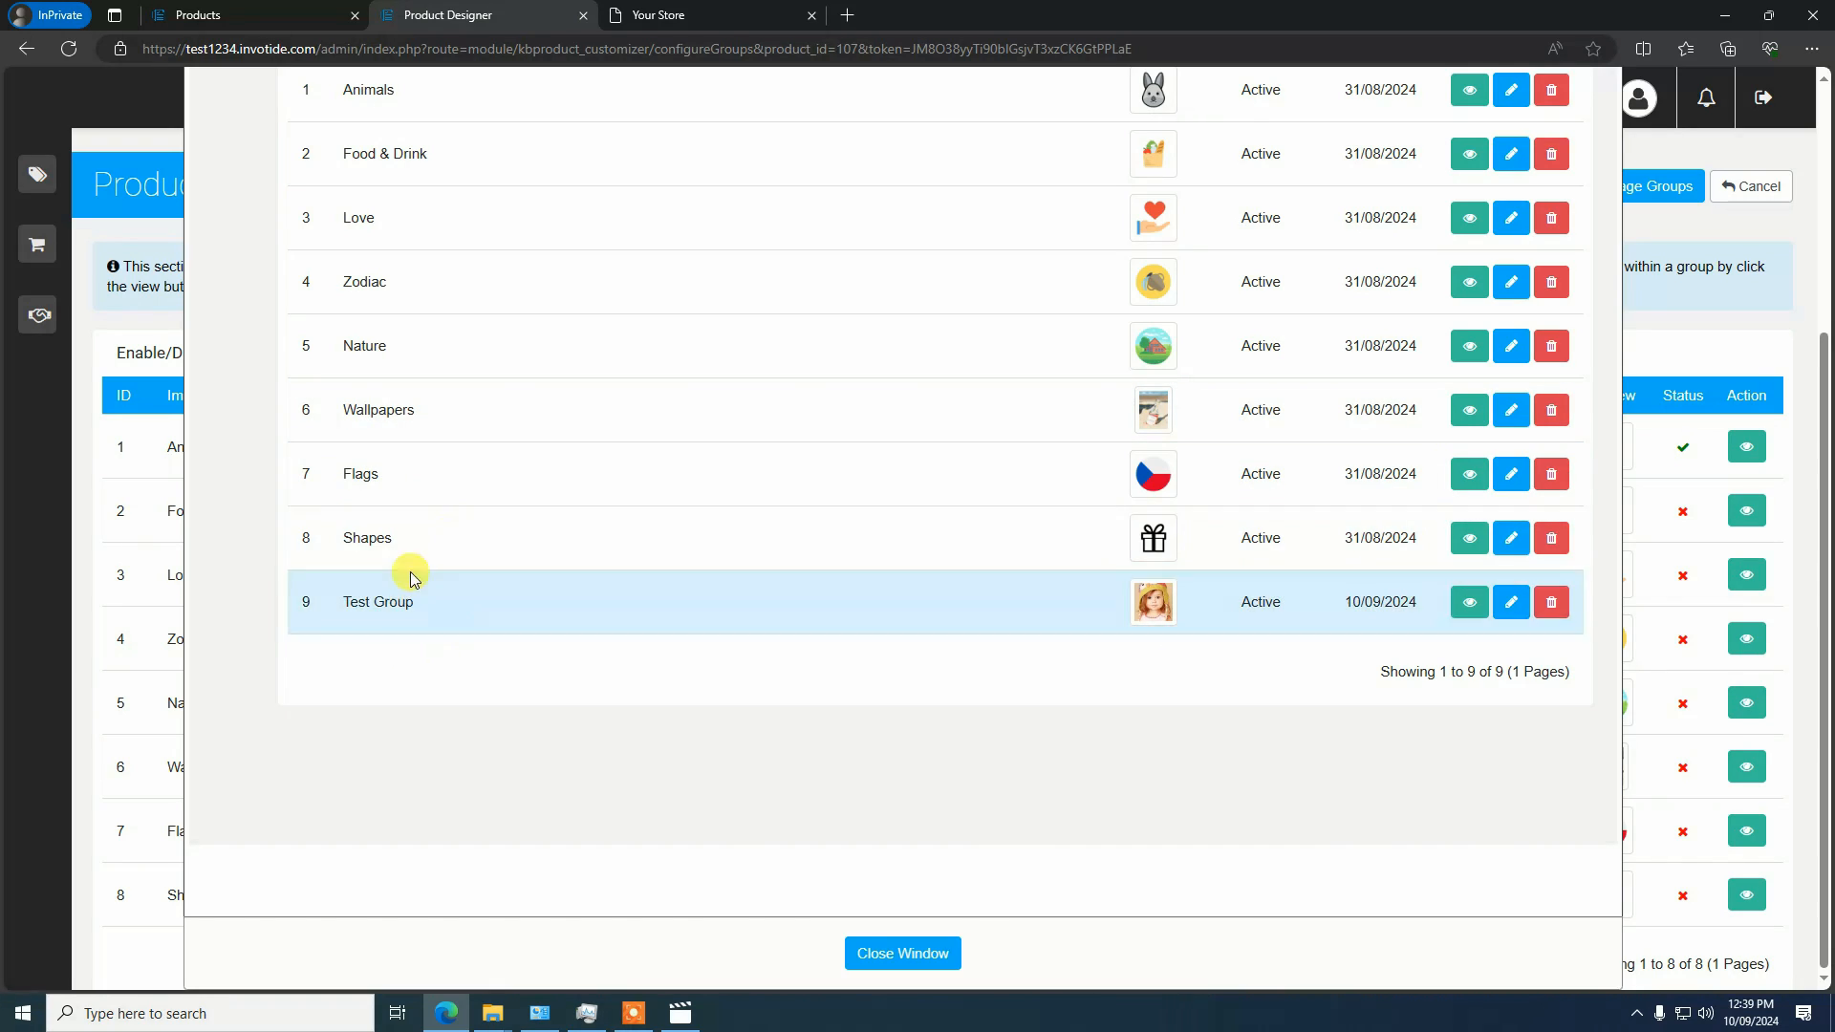
pyautogui.scroll(2, 463, 654)
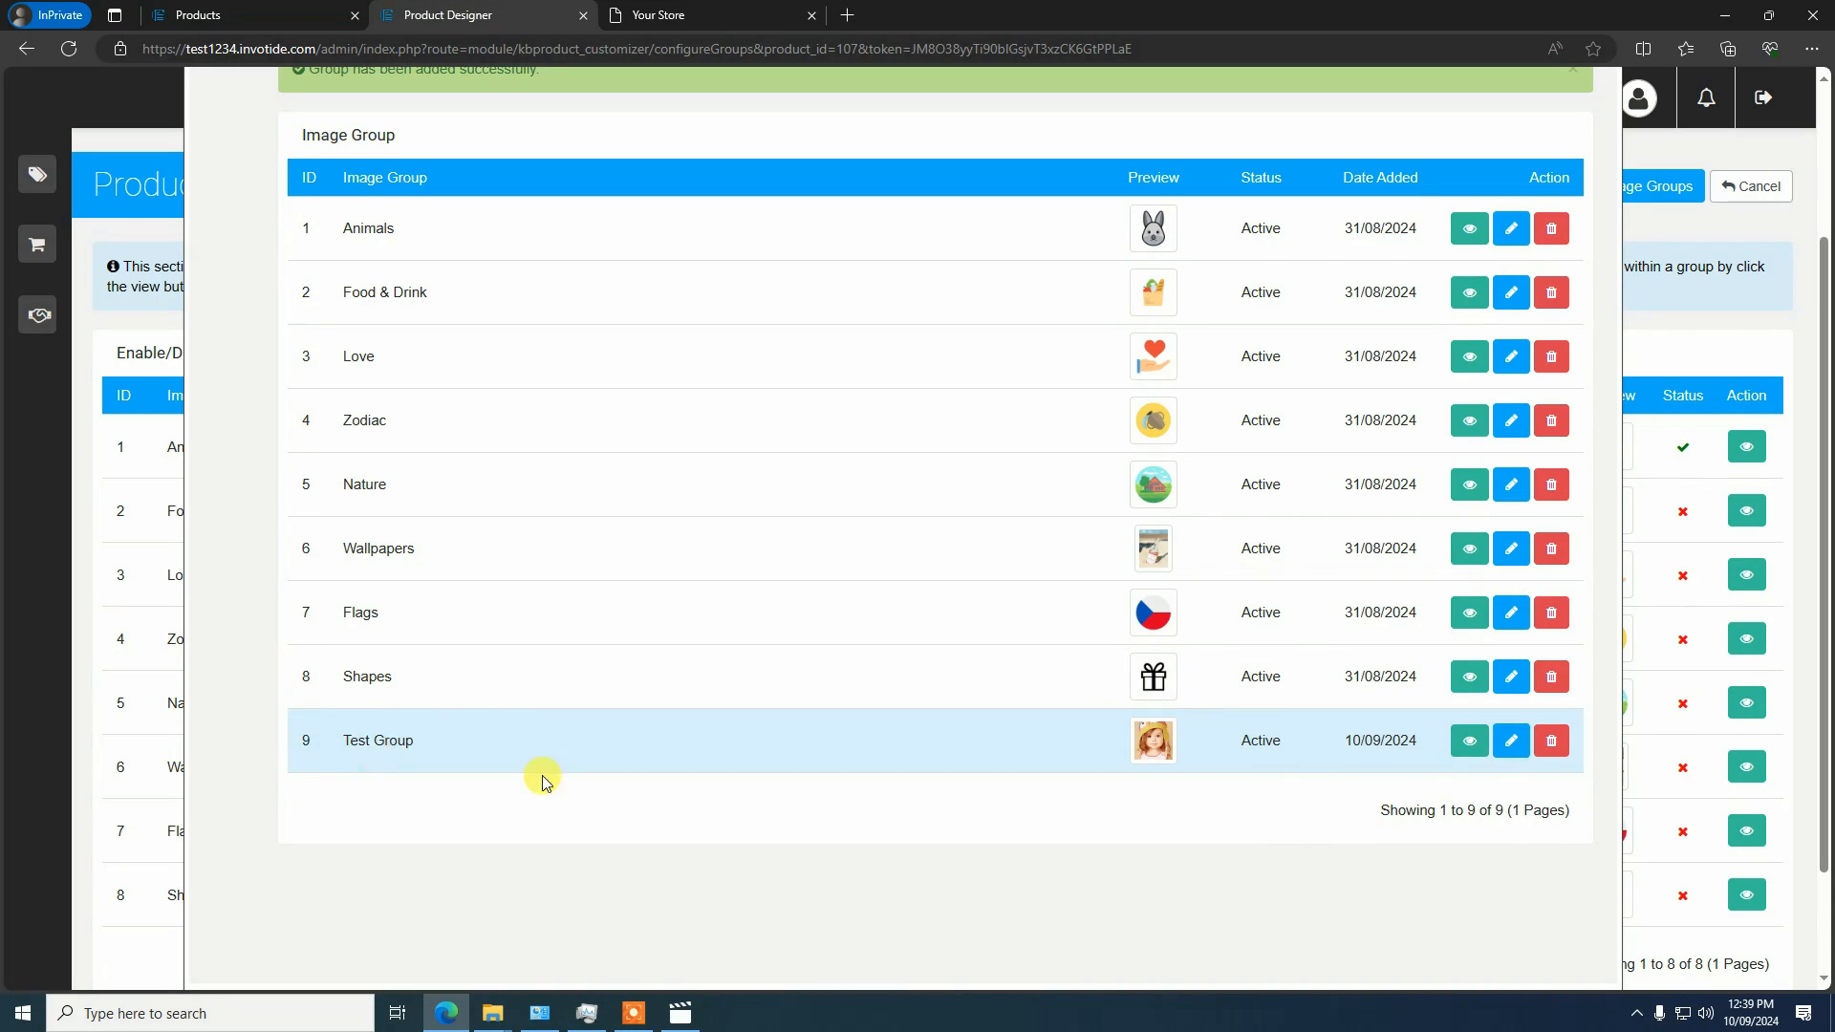
pyautogui.click(1472, 748)
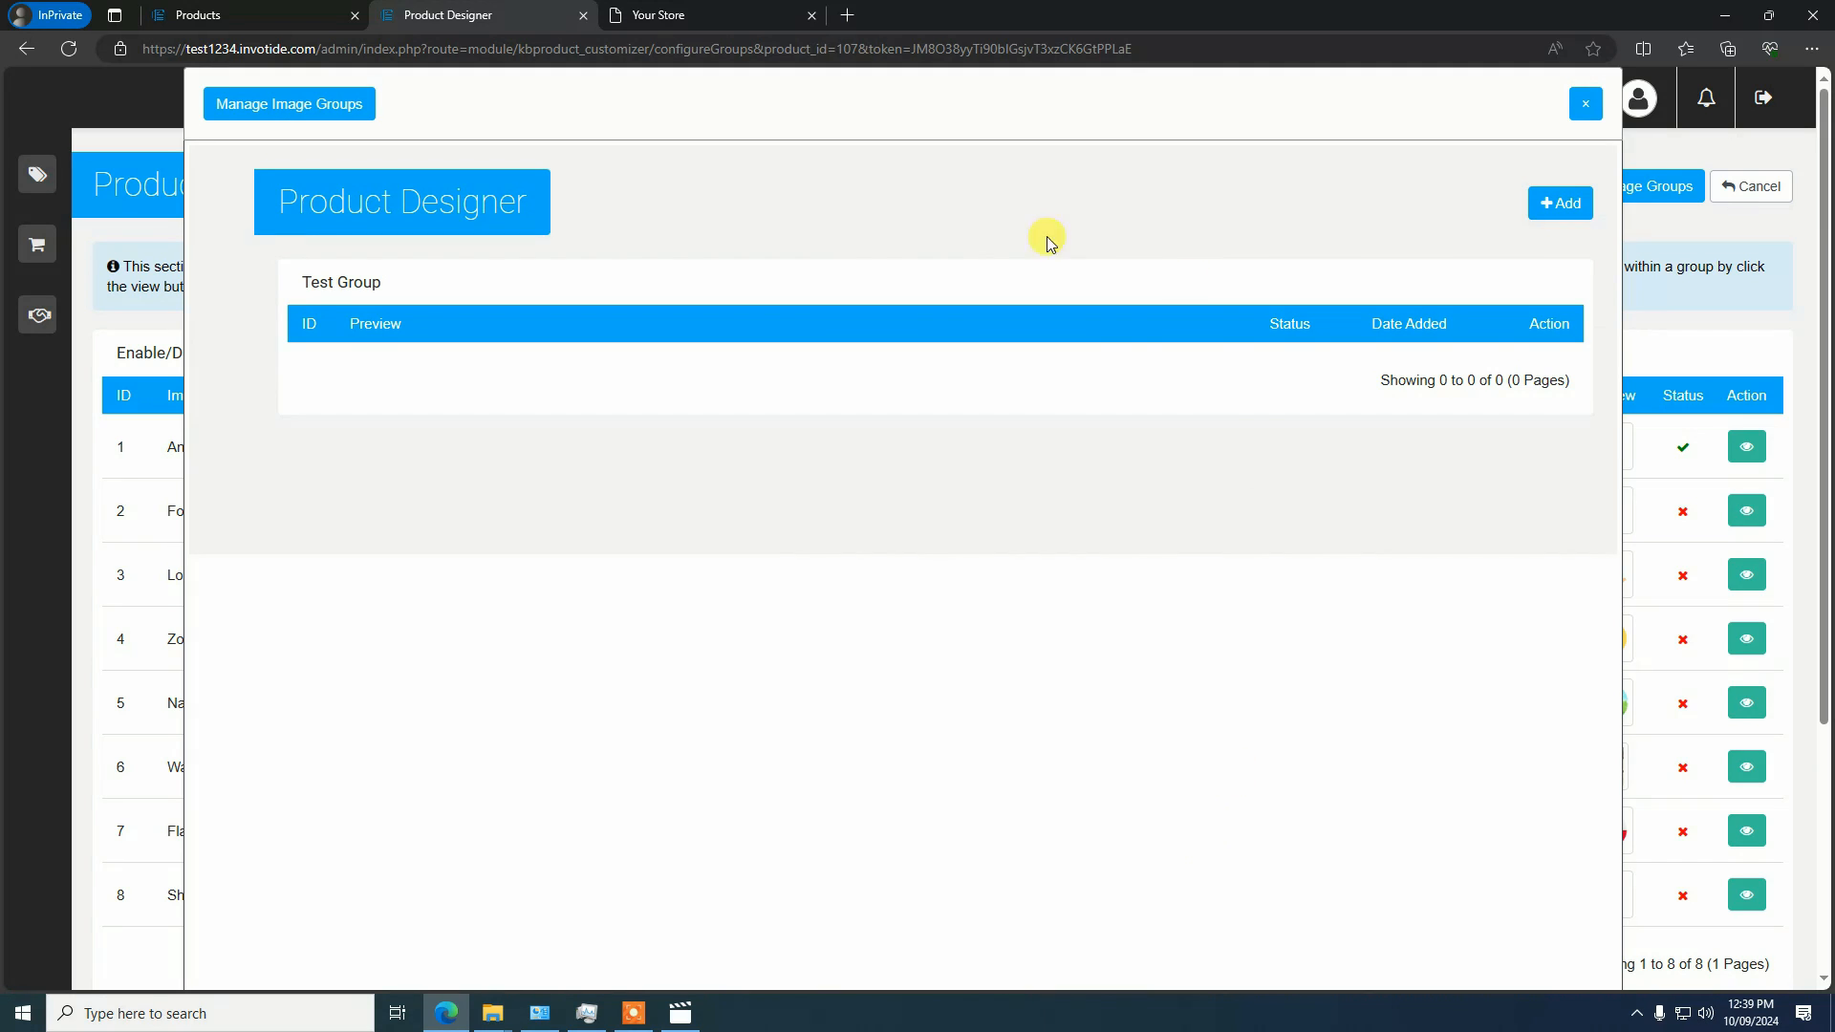
pyautogui.click(1553, 202)
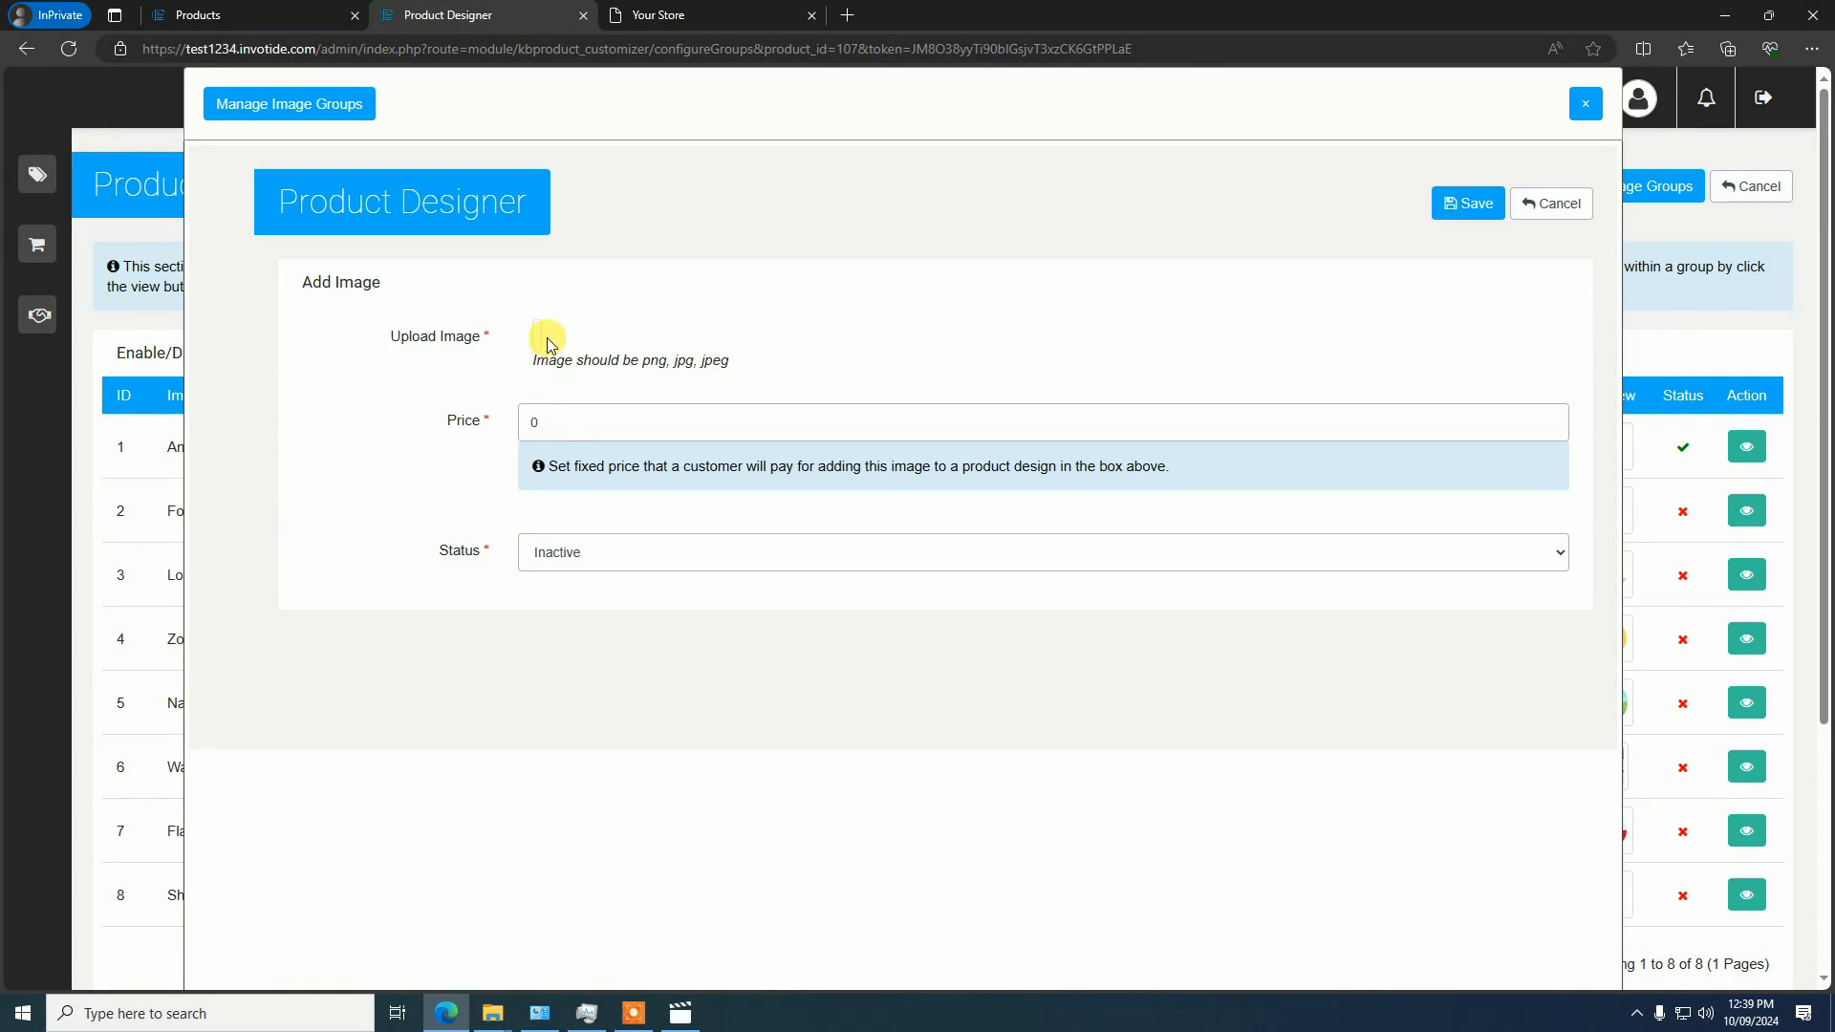
pyautogui.click(536, 336)
pyautogui.click(580, 337)
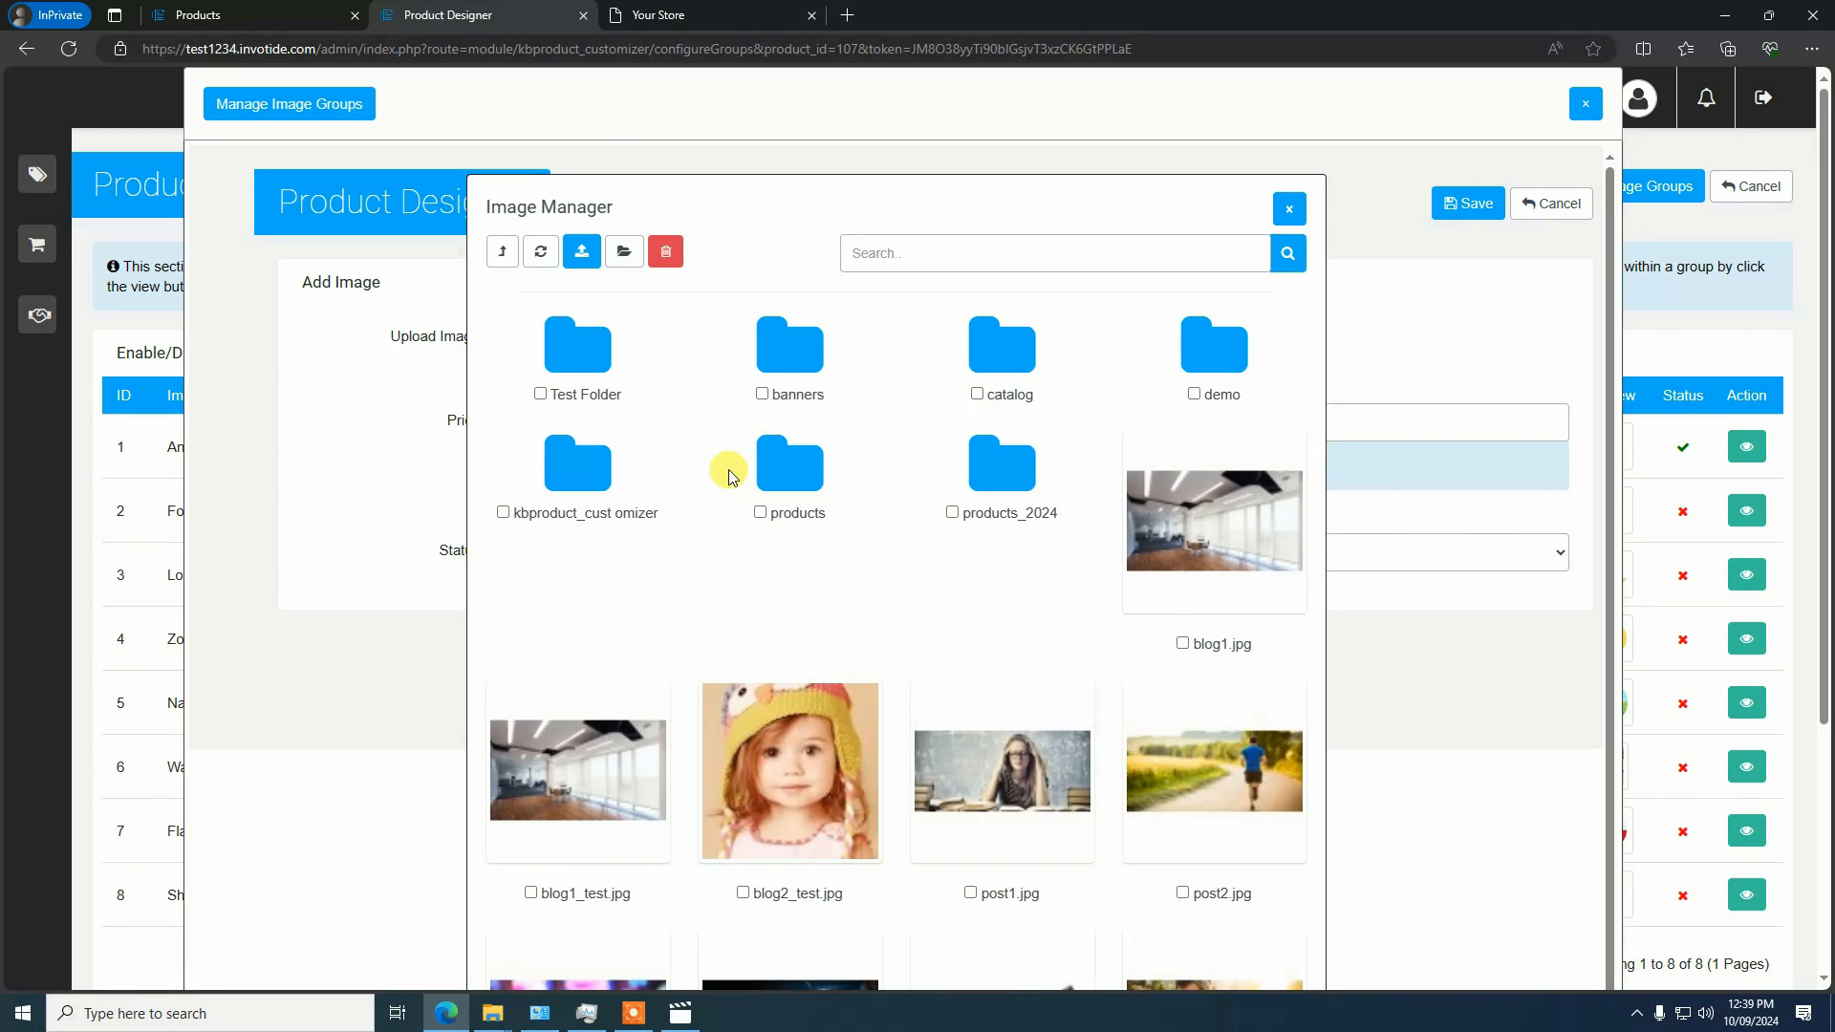
pyautogui.scroll(-1, 746, 472)
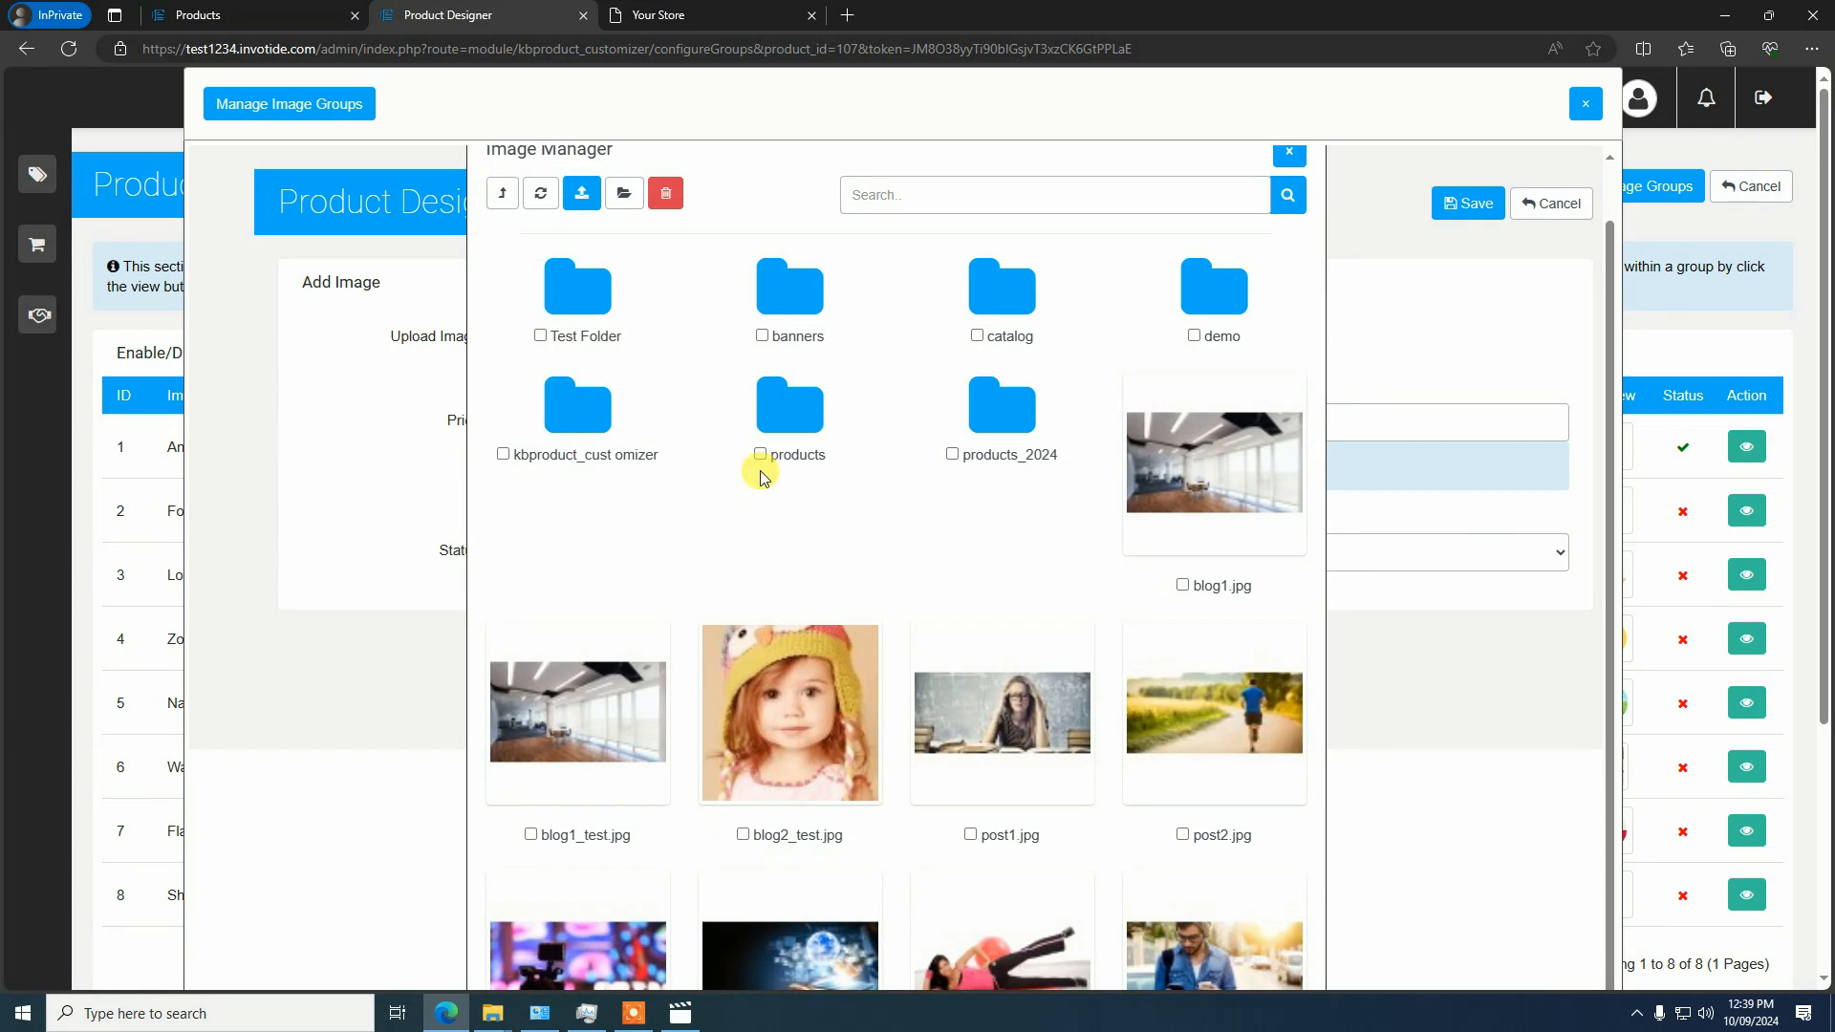
pyautogui.click(782, 712)
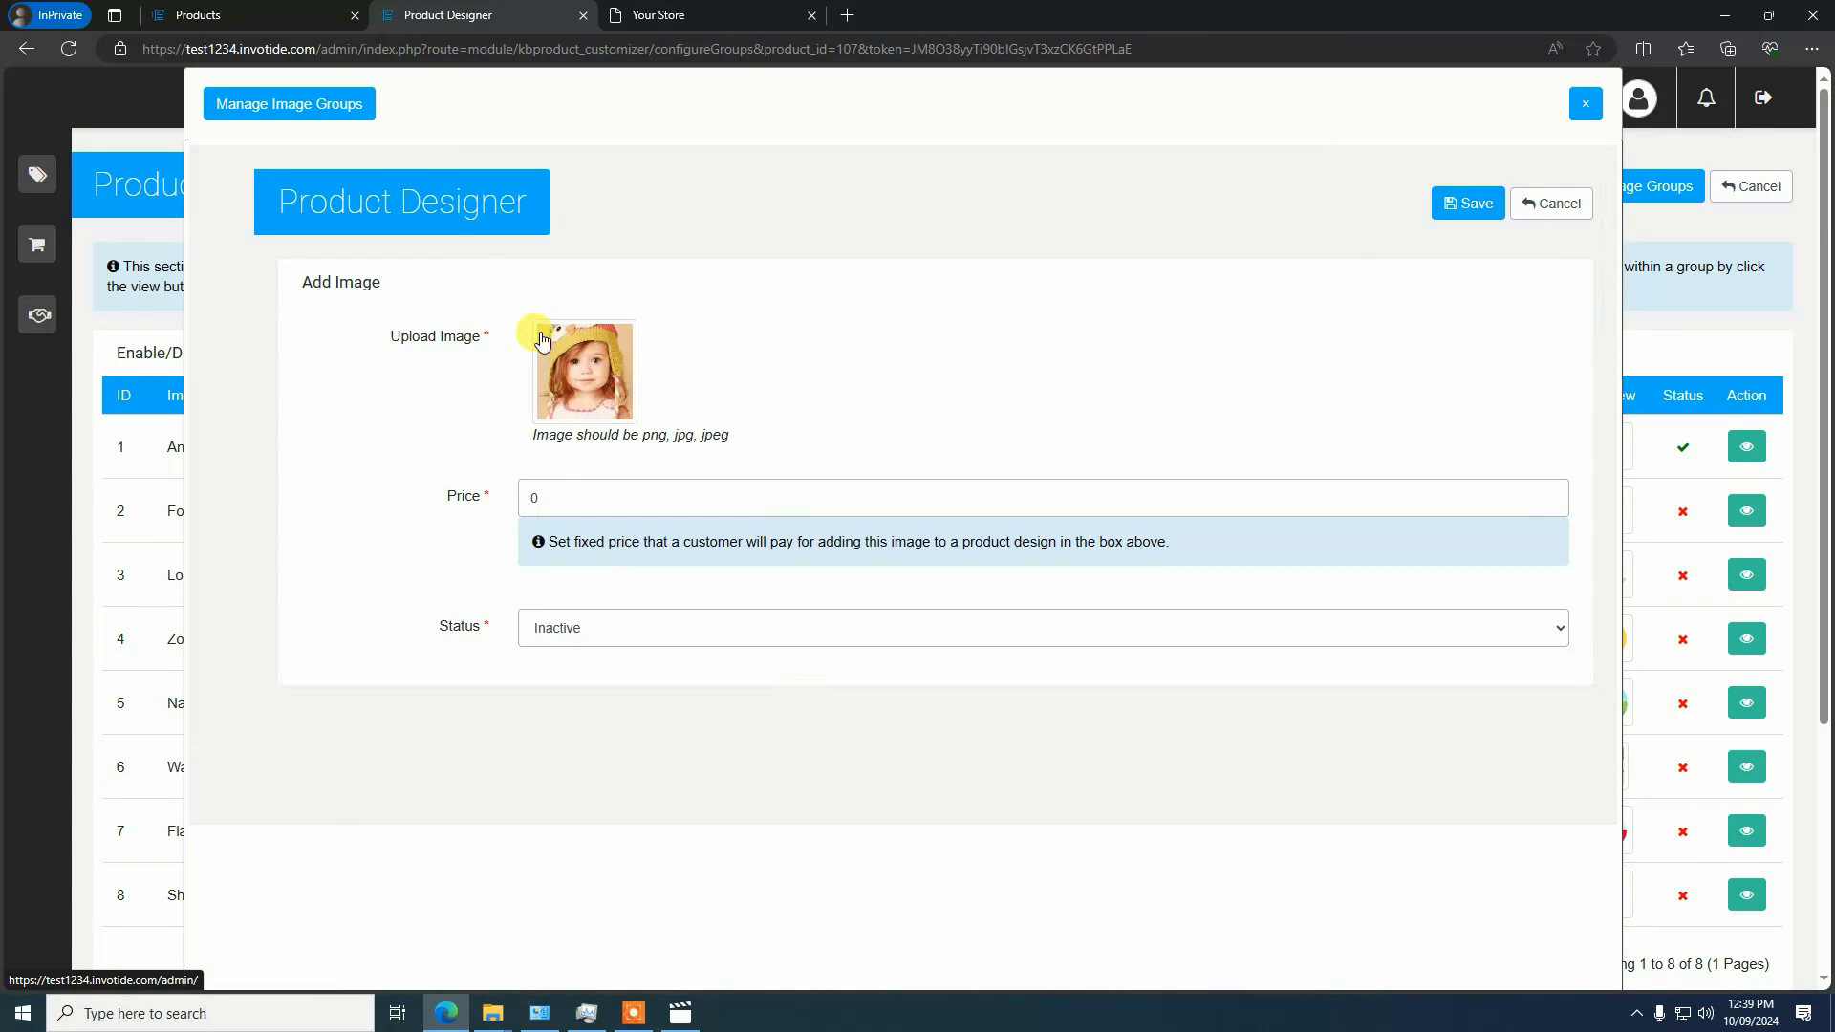
# Set the image's price to 5 and its status to Active, and save the image
pyautogui.click(554, 495)
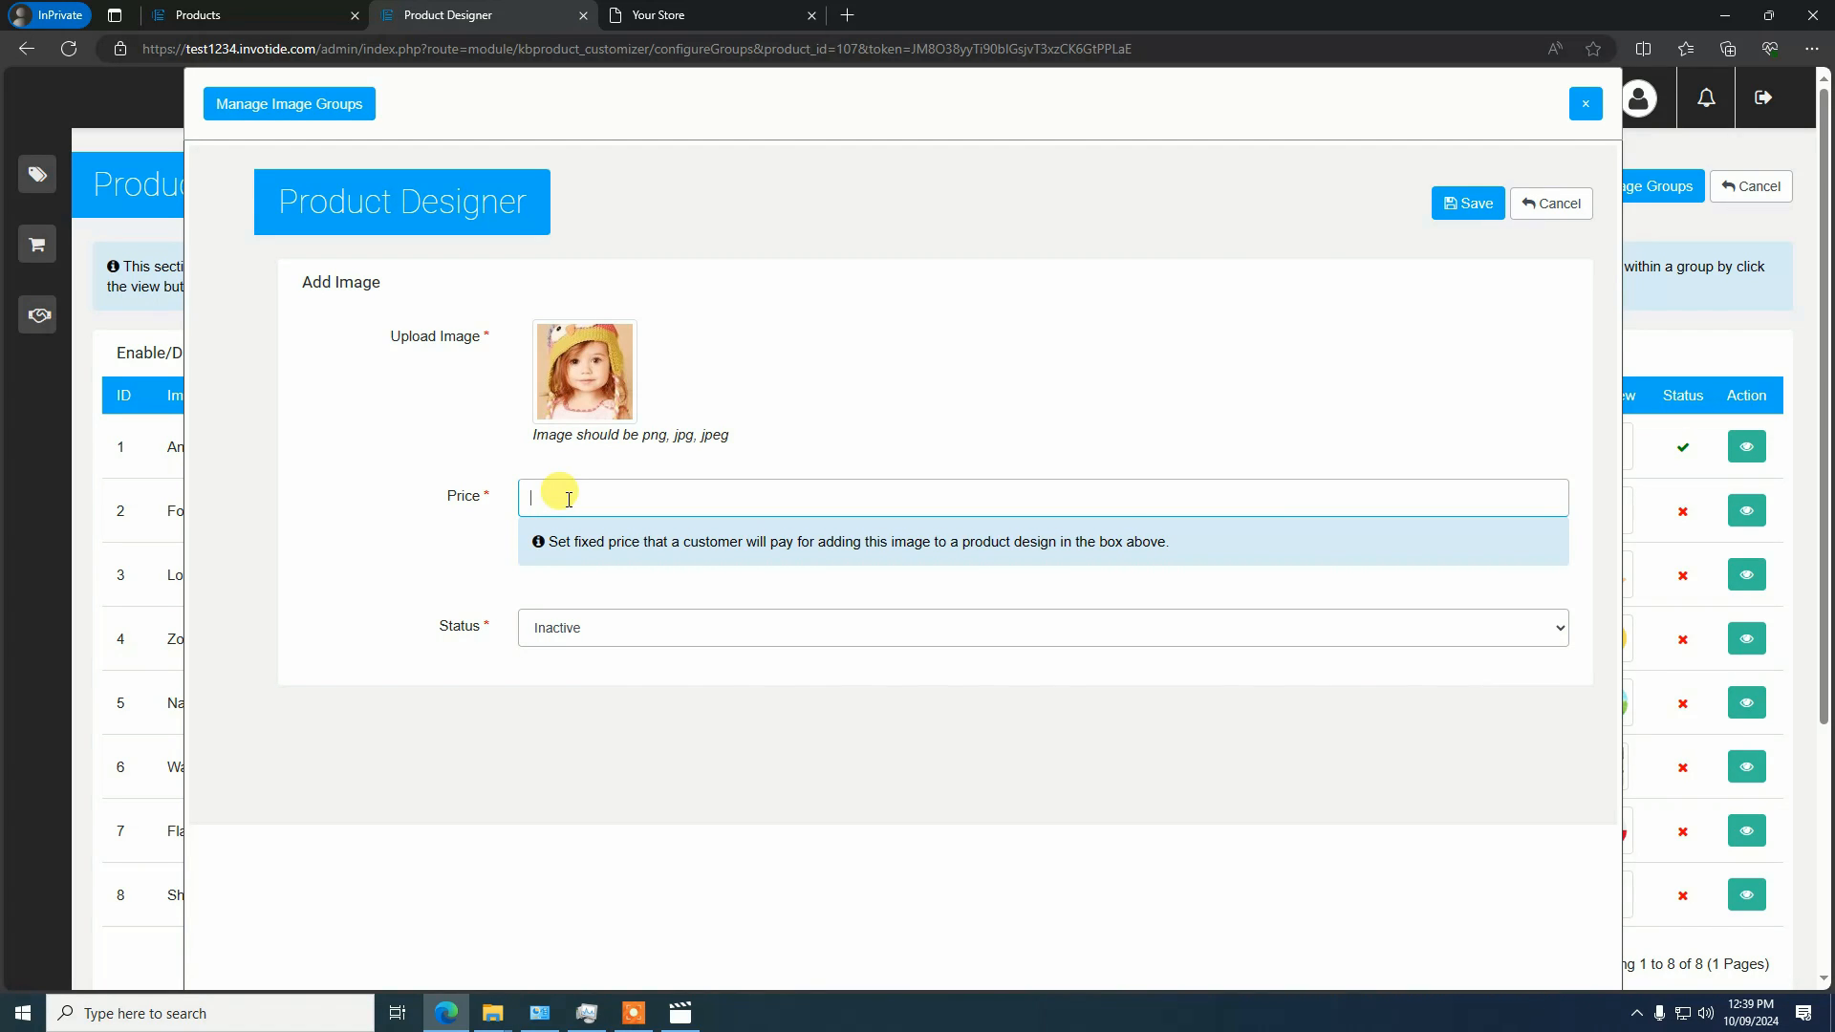
pyautogui.write('5')
pyautogui.click(616, 635)
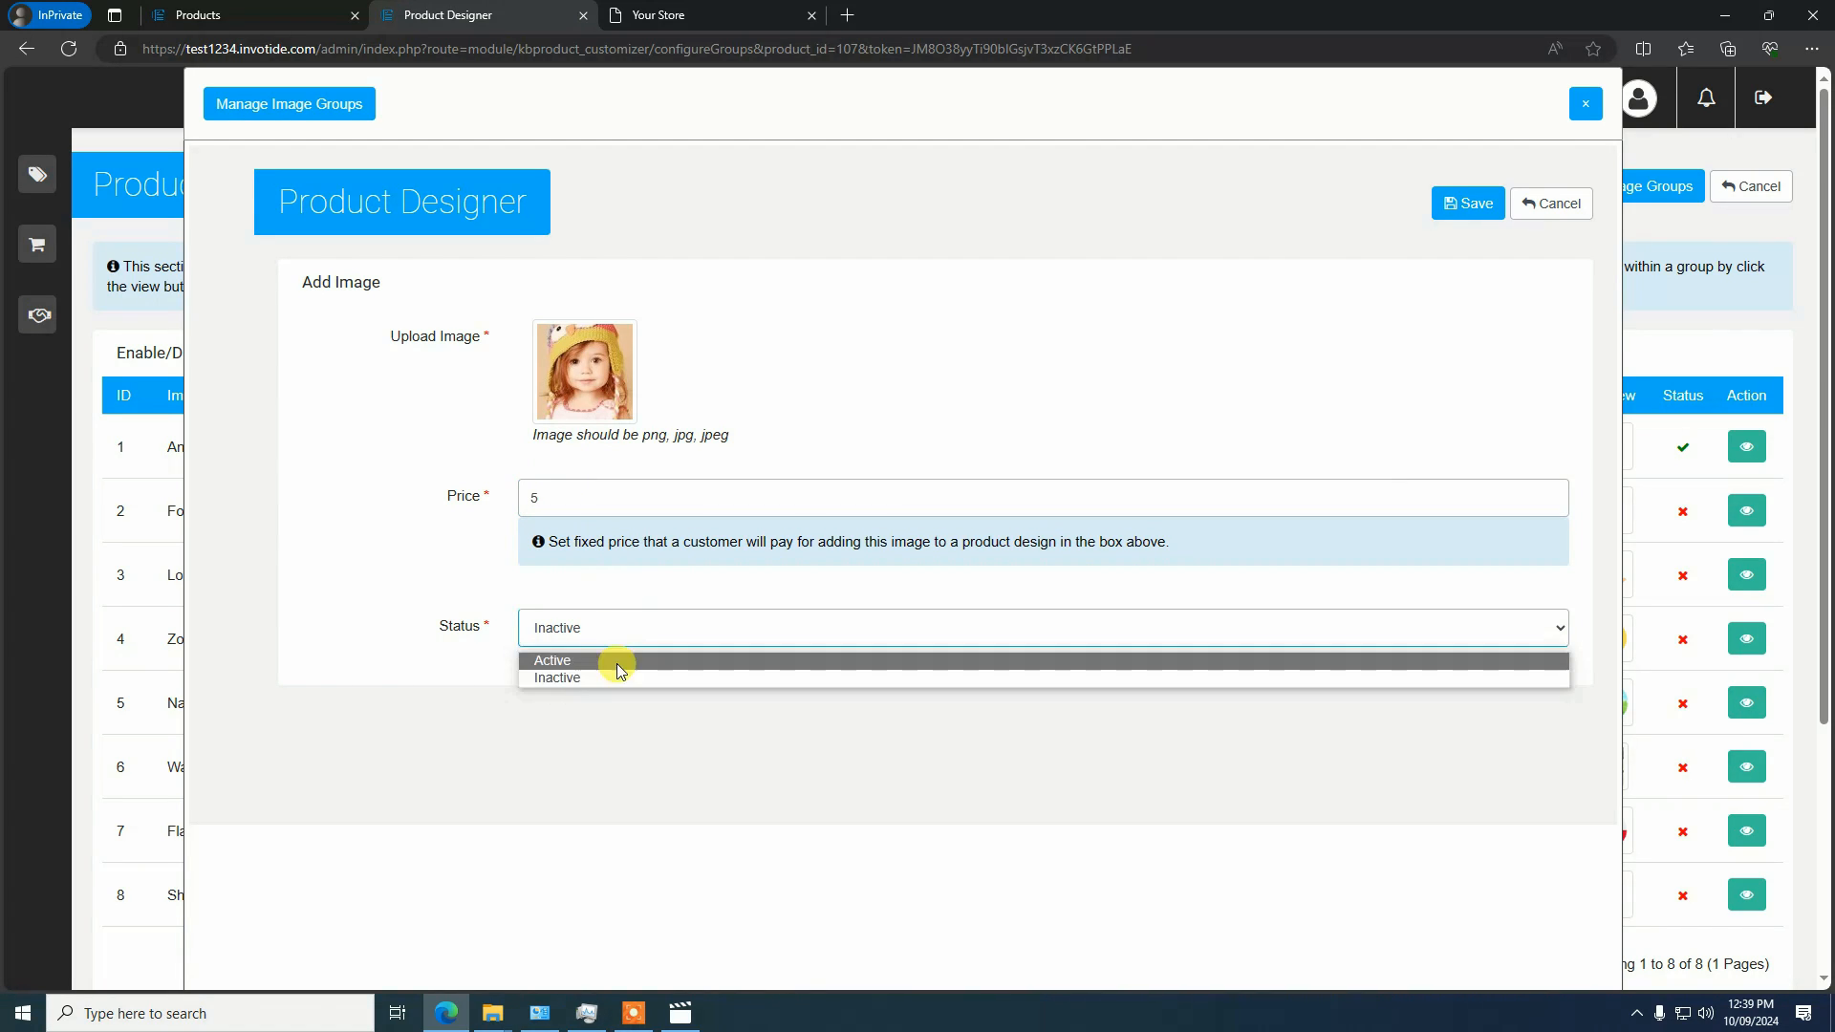
pyautogui.click(614, 661)
pyautogui.click(1463, 203)
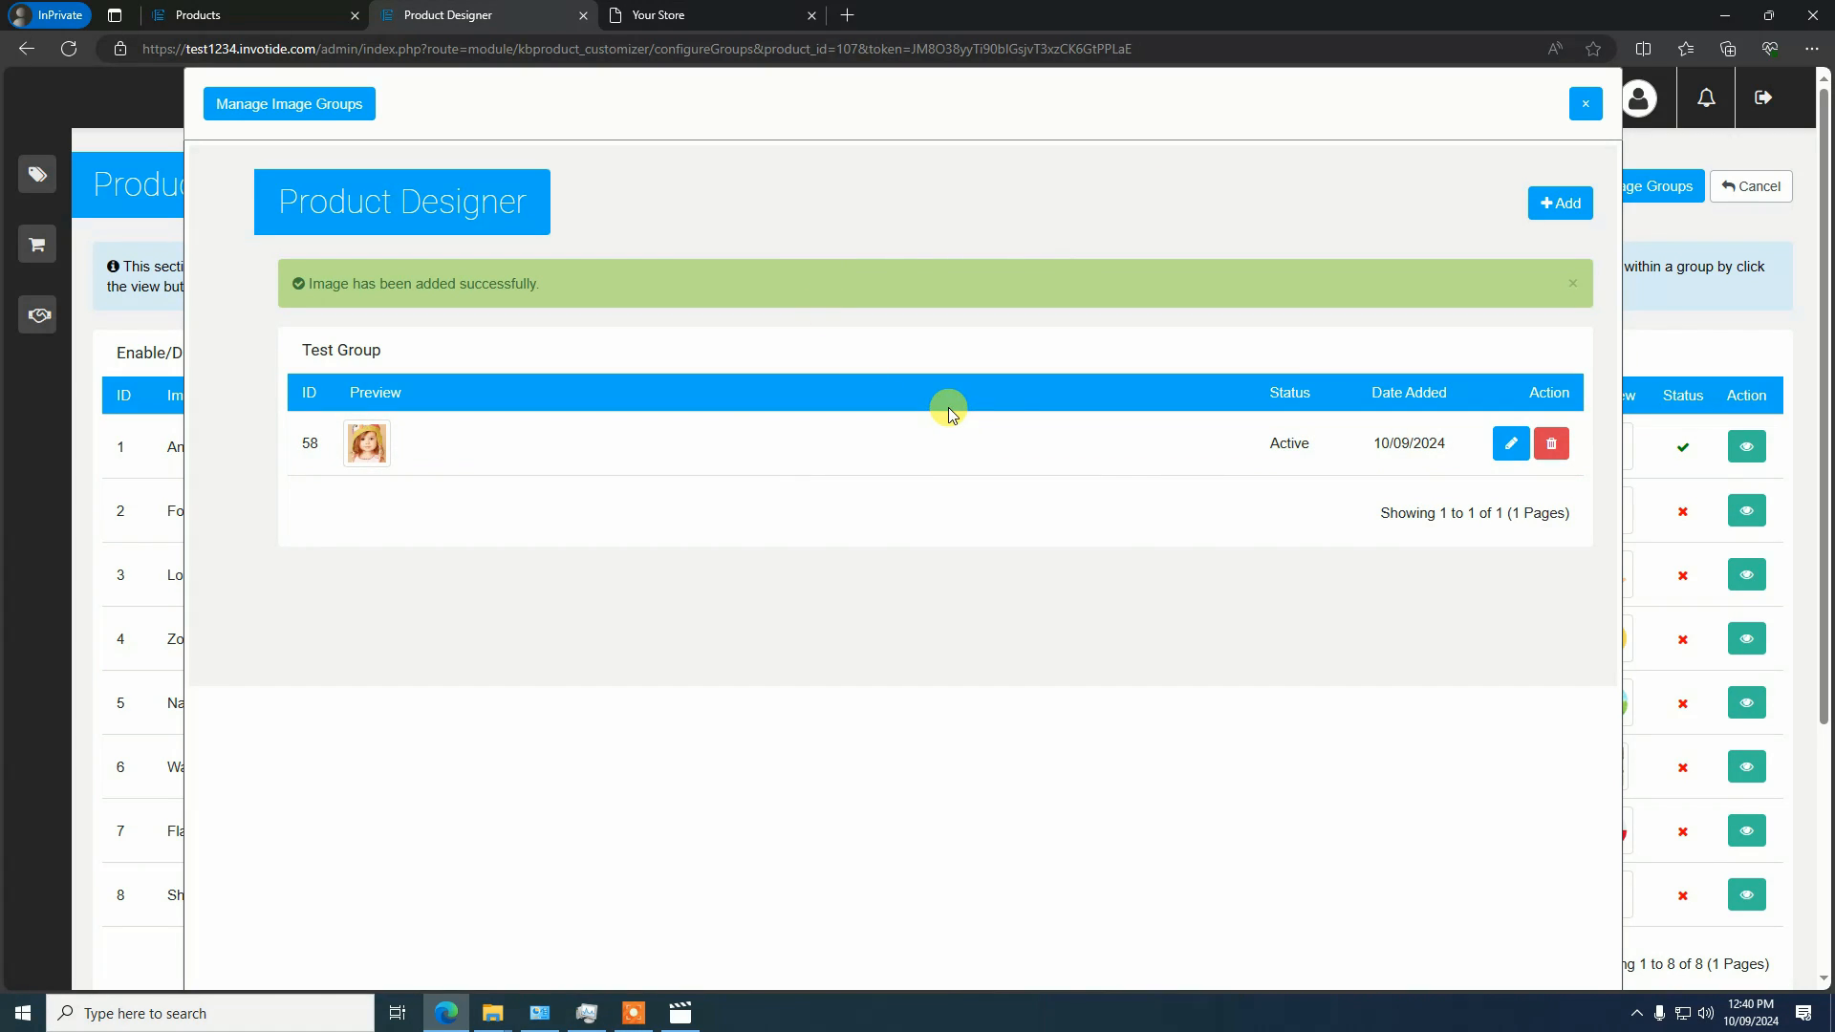
# Close the image group manager and view Test Group's images in the product's group configuration
pyautogui.click(1583, 111)
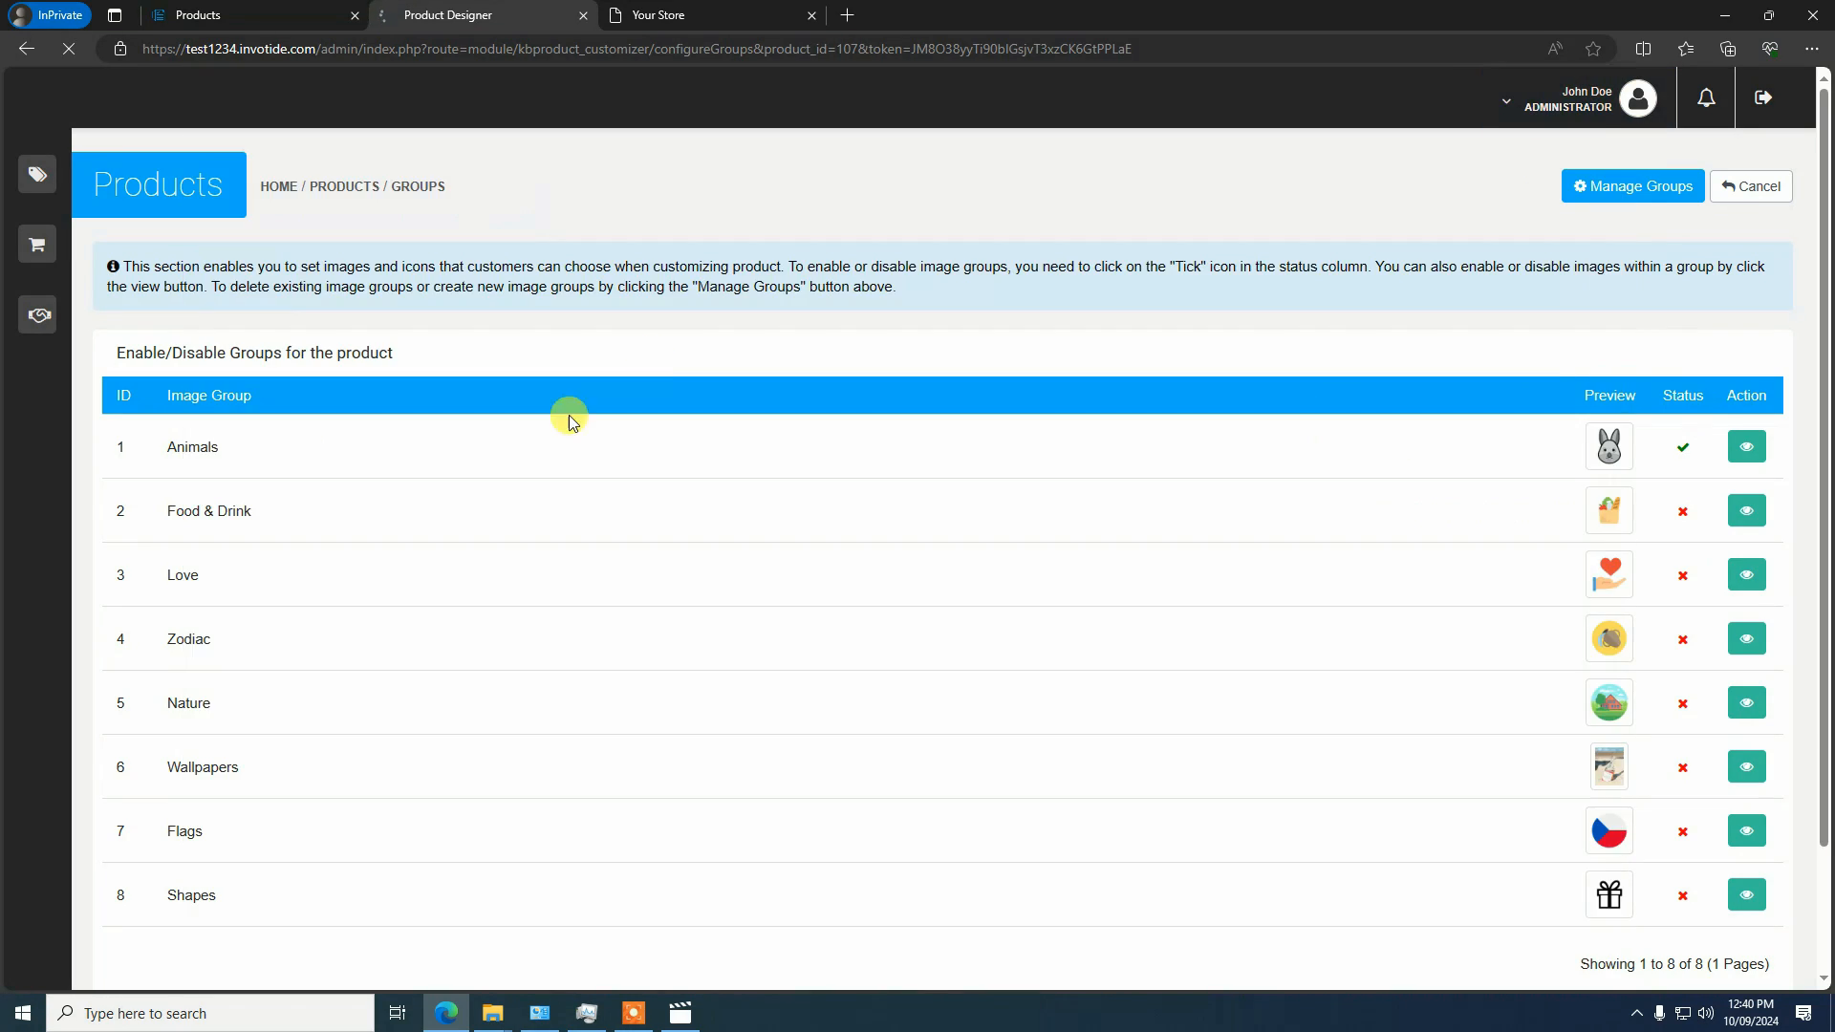
pyautogui.scroll(-2, 531, 478)
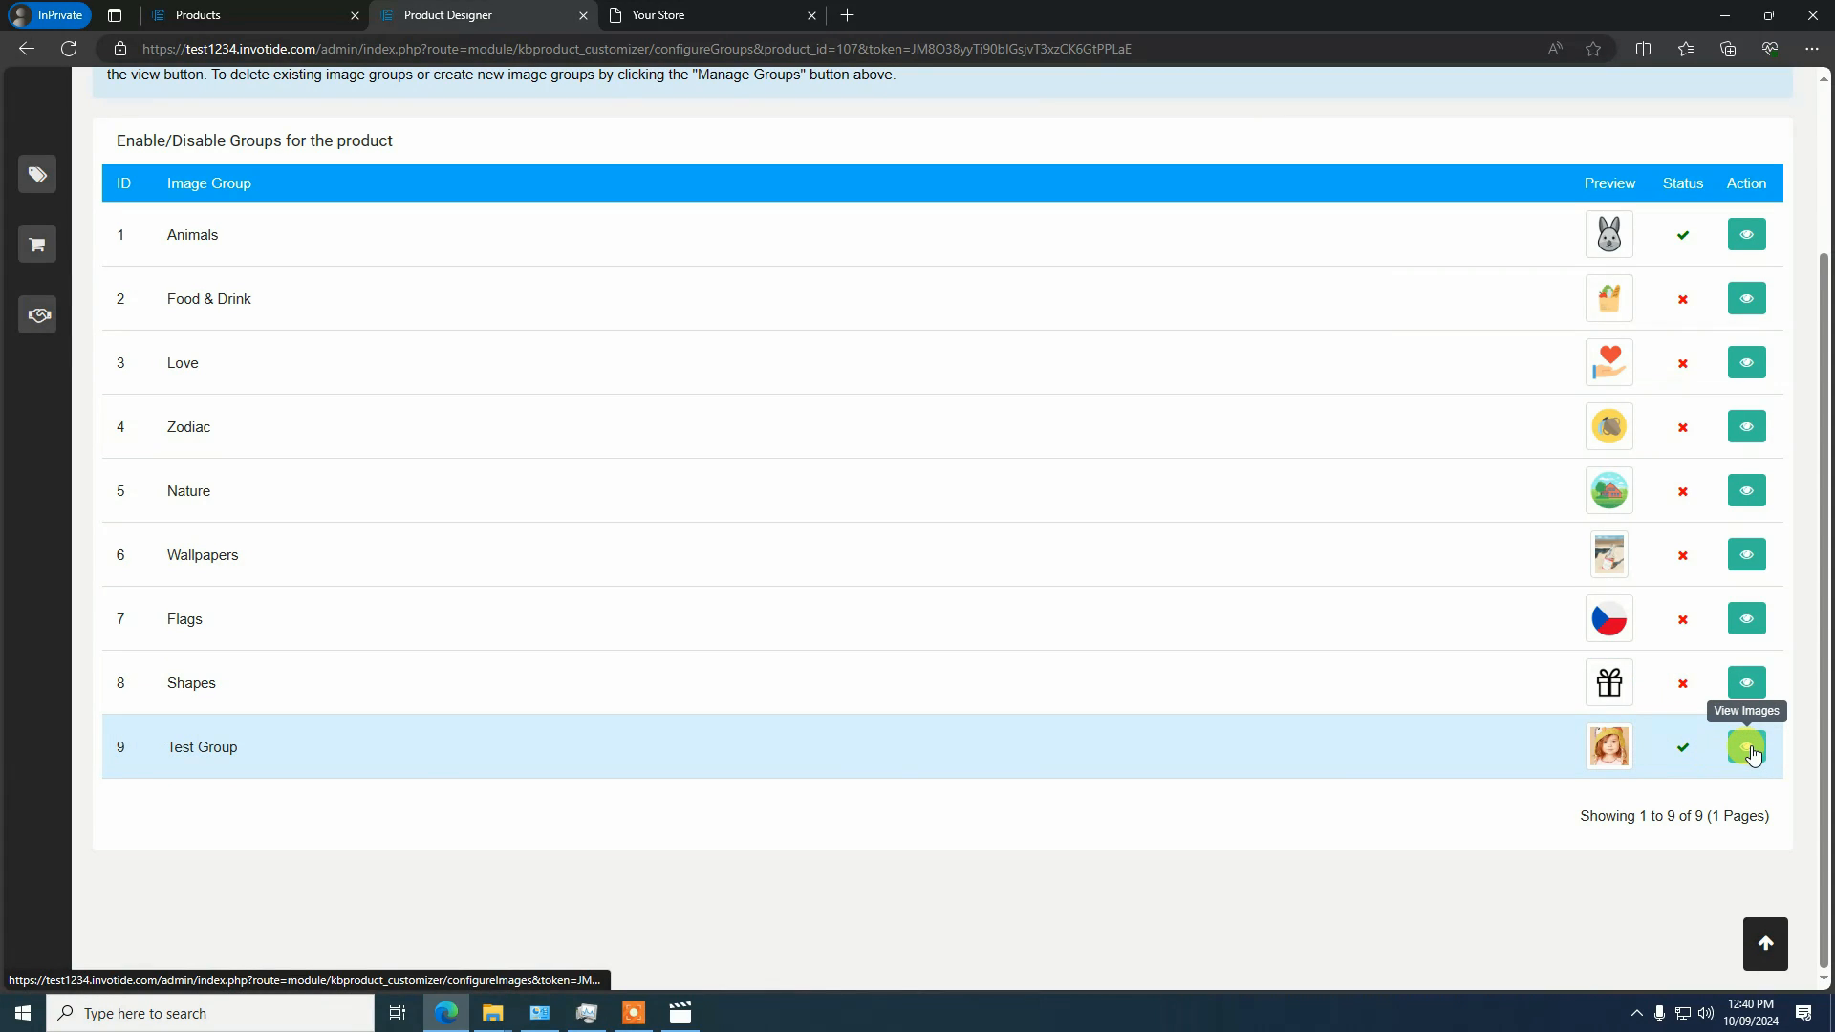
pyautogui.click(1749, 748)
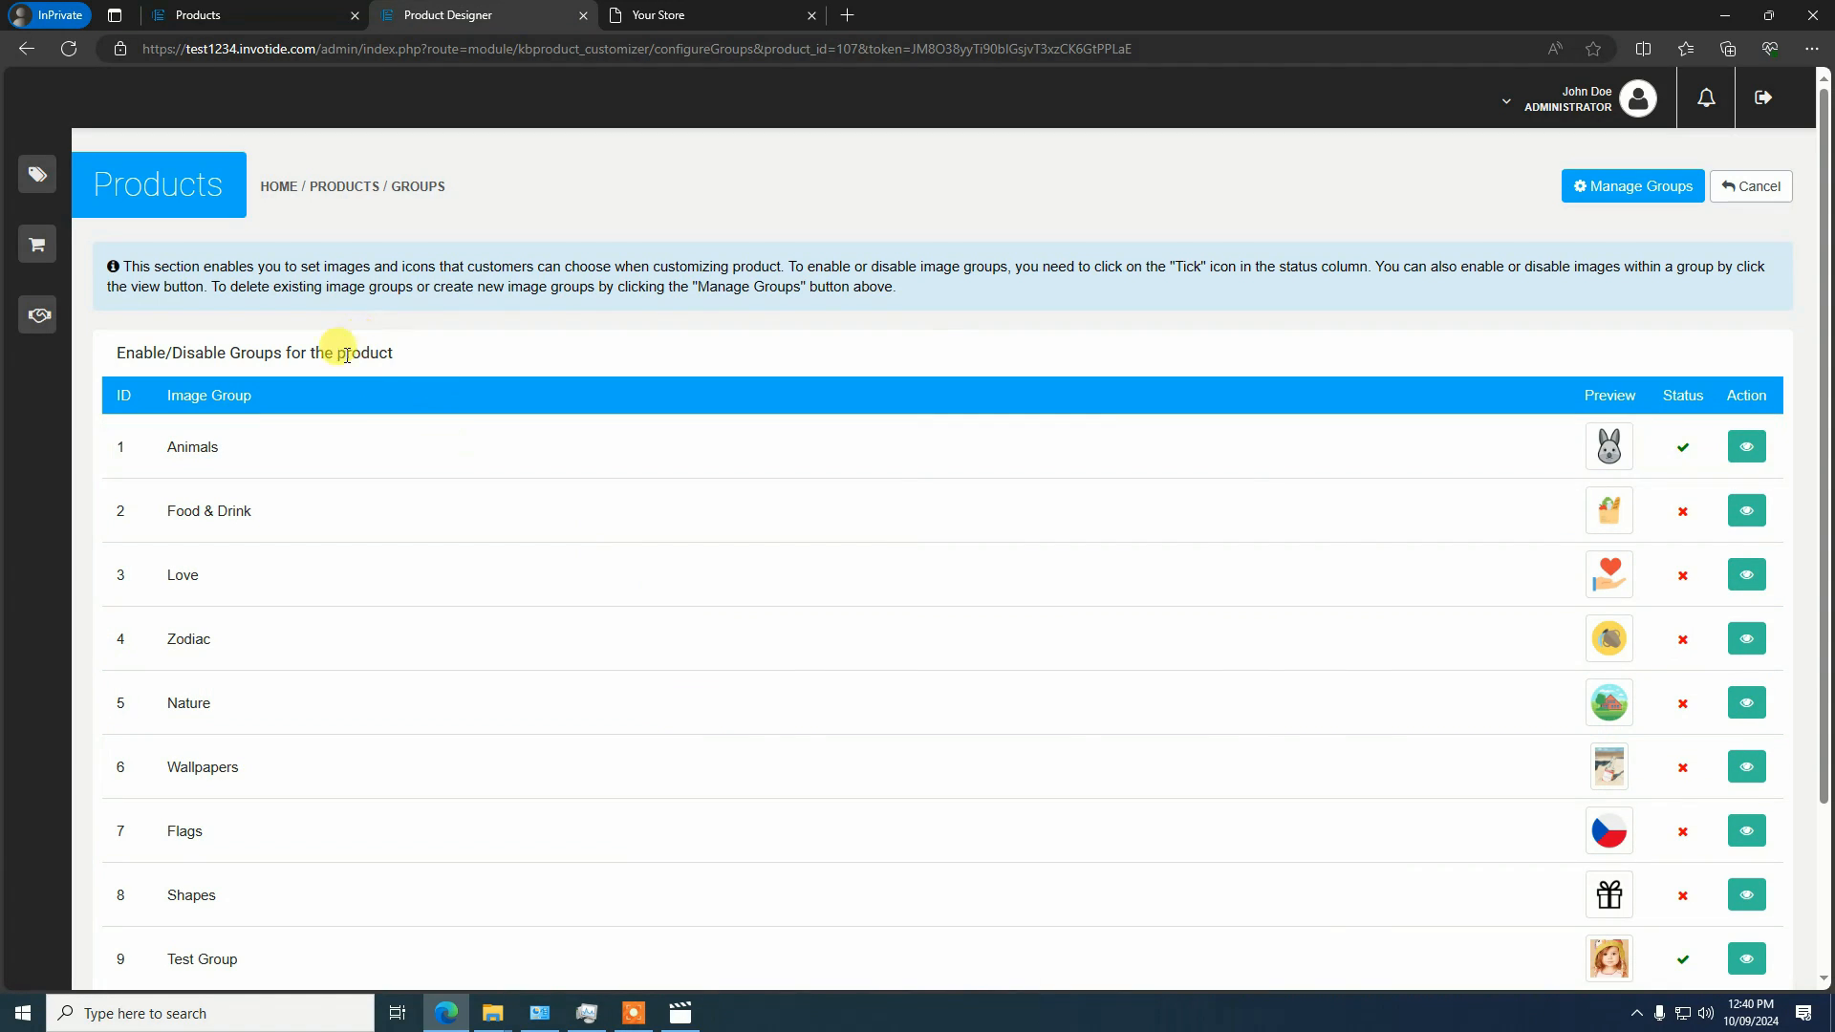
pyautogui.click(229, 10)
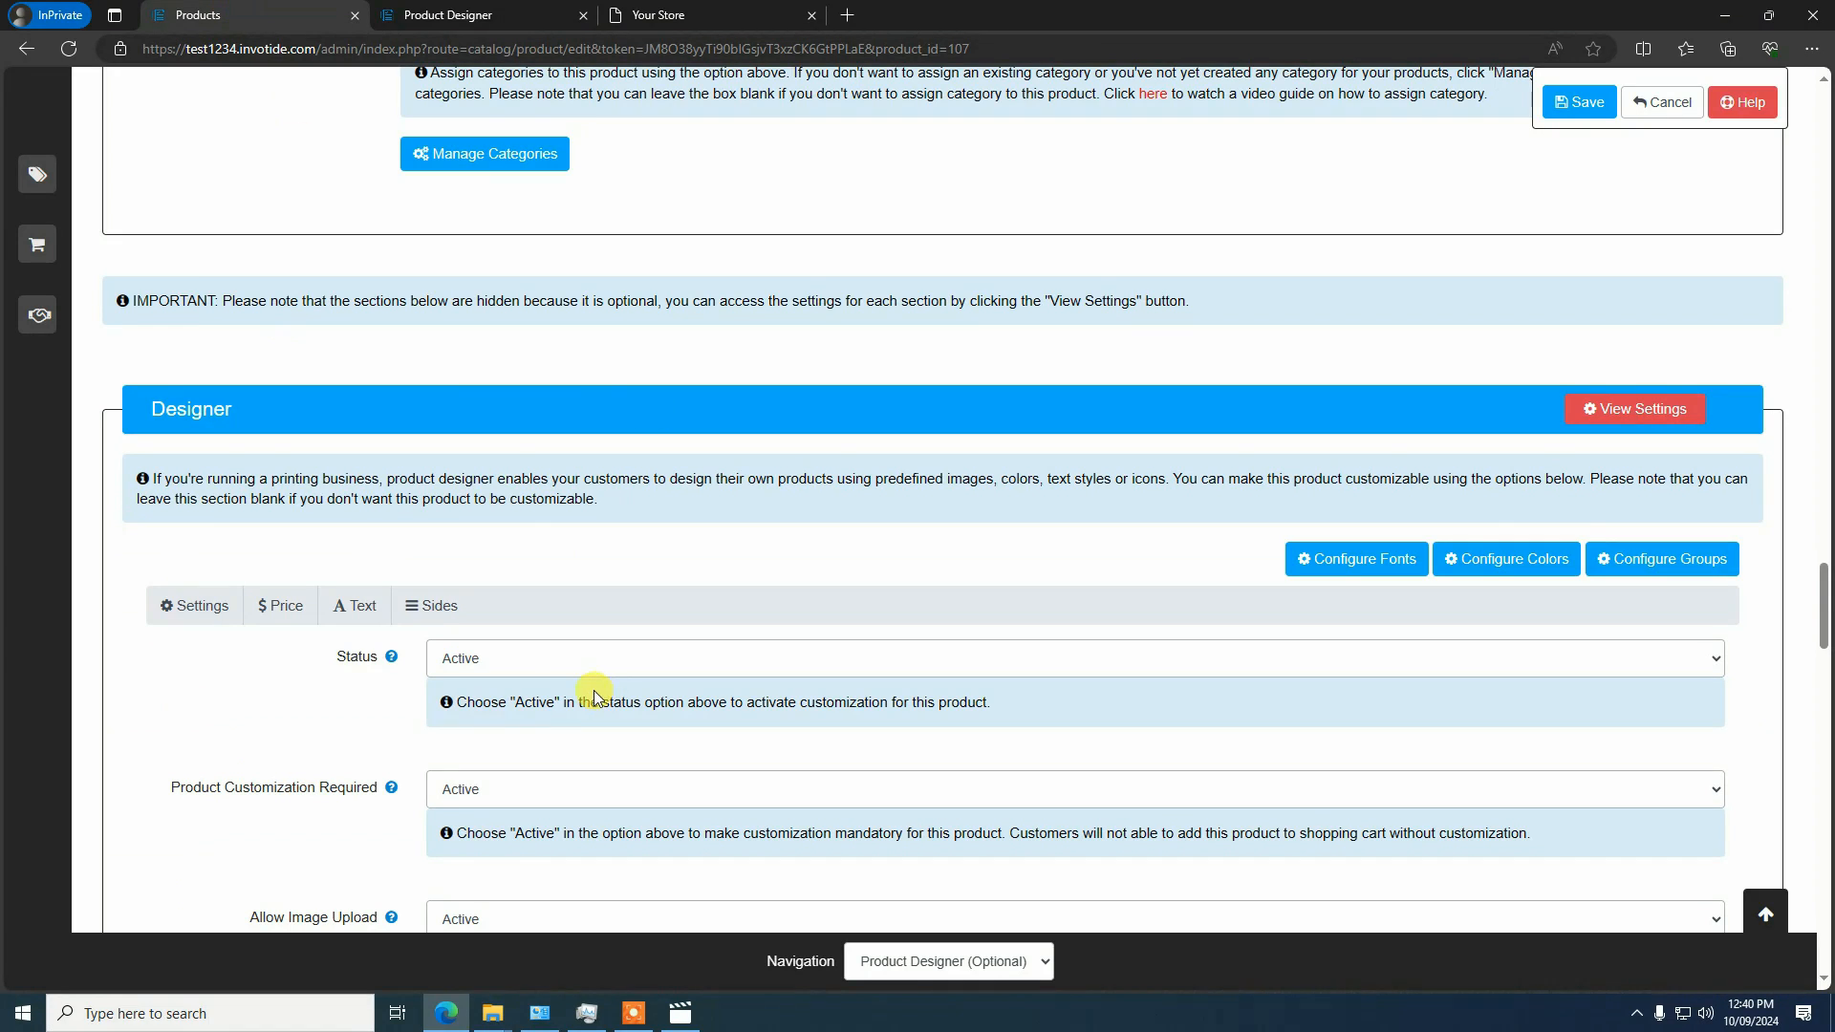
pyautogui.click(447, 14)
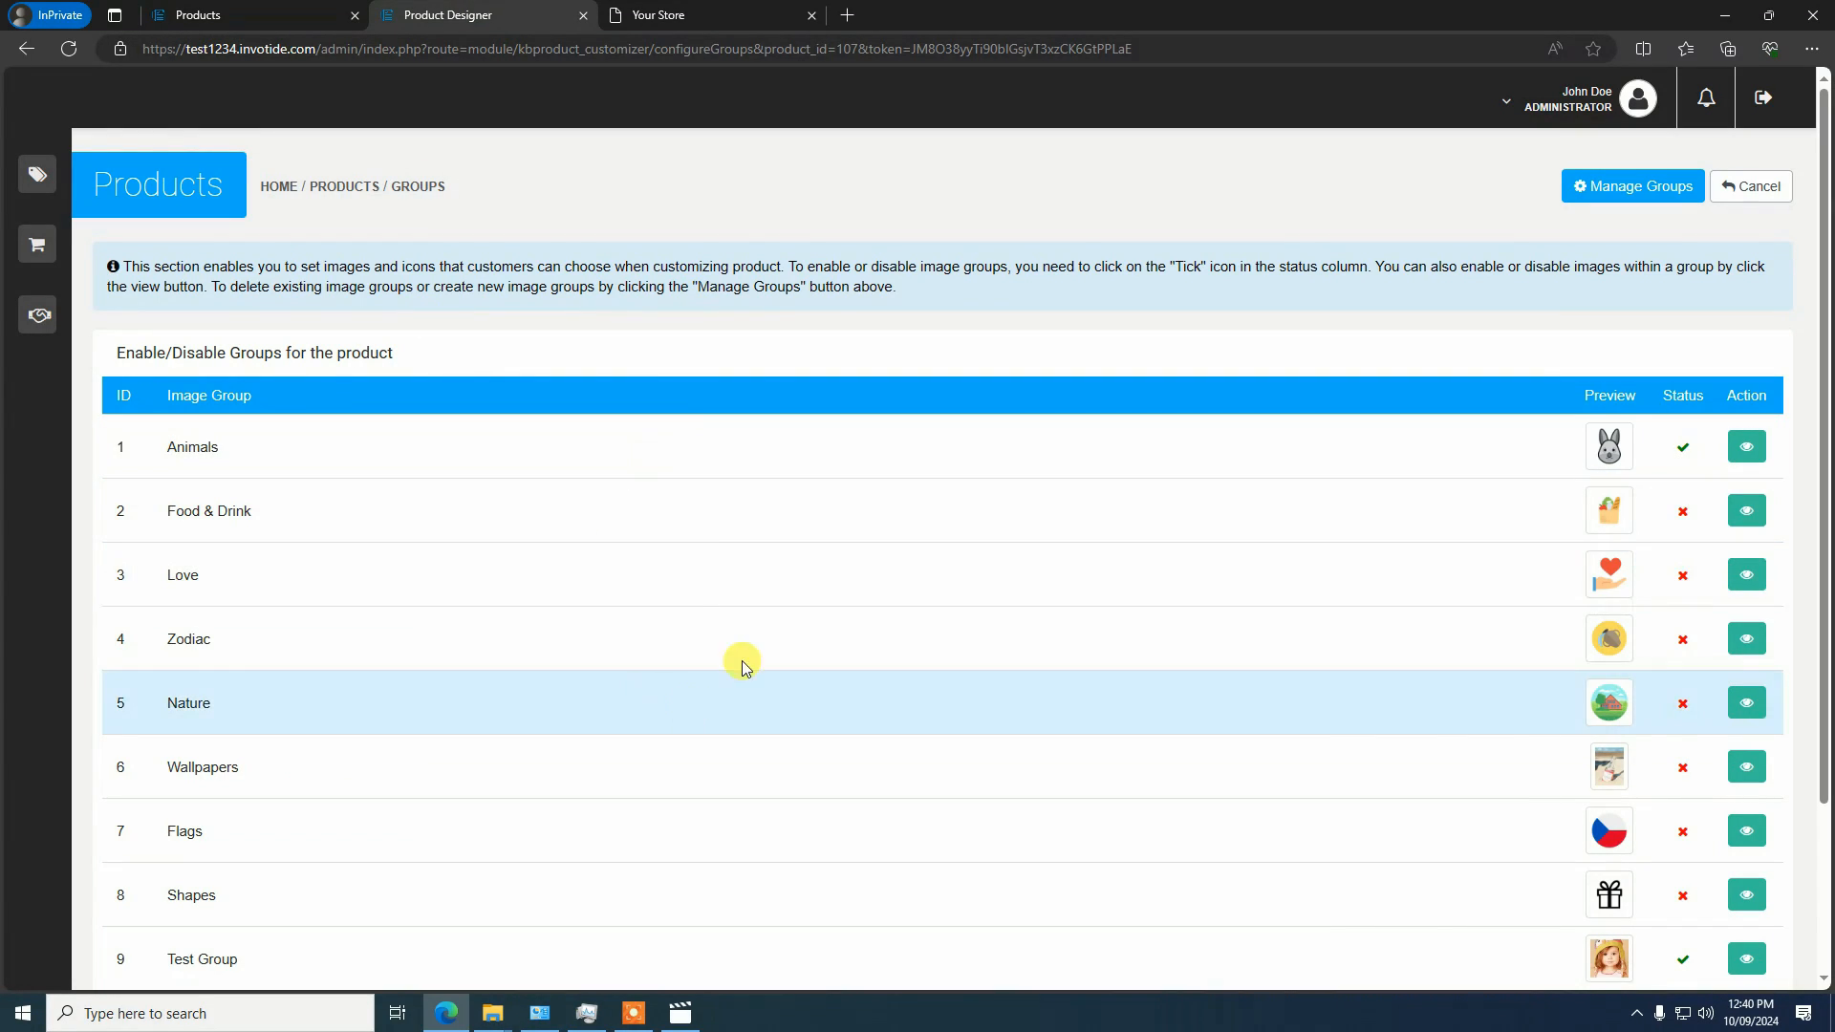
pyautogui.click(182, 13)
pyautogui.scroll(3, 382, 449)
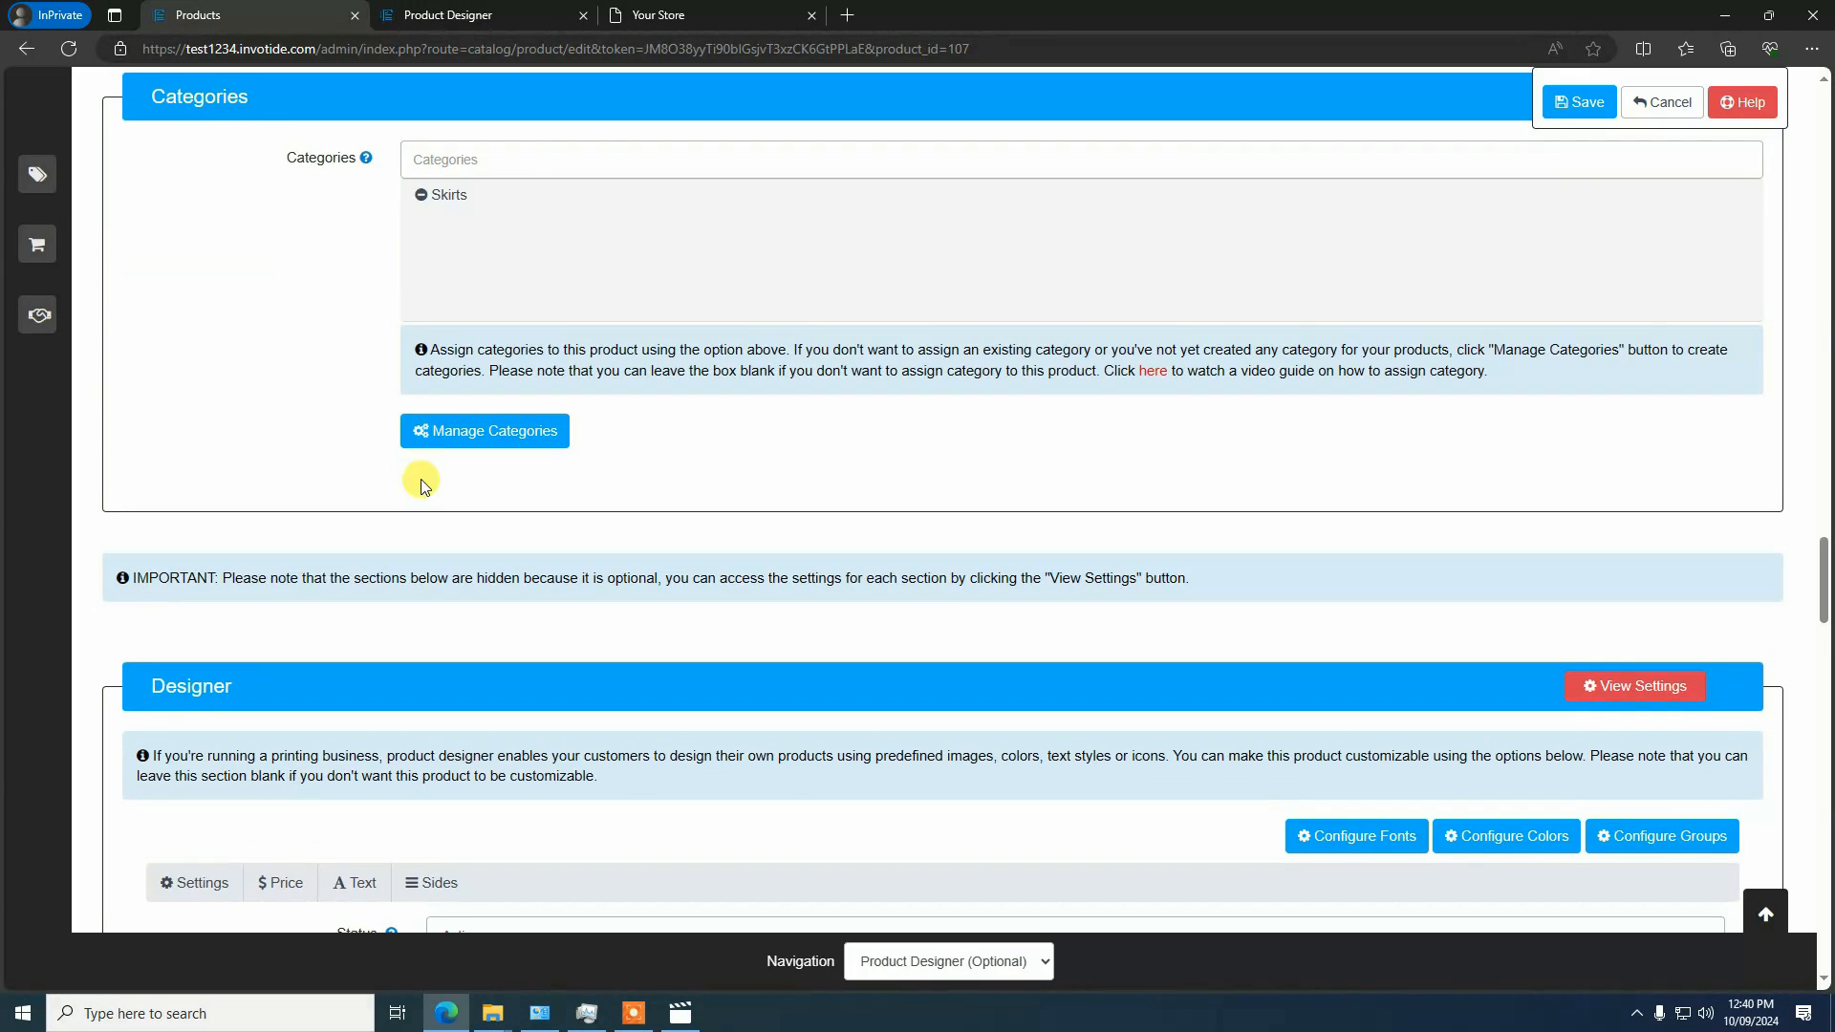
pyautogui.click(421, 13)
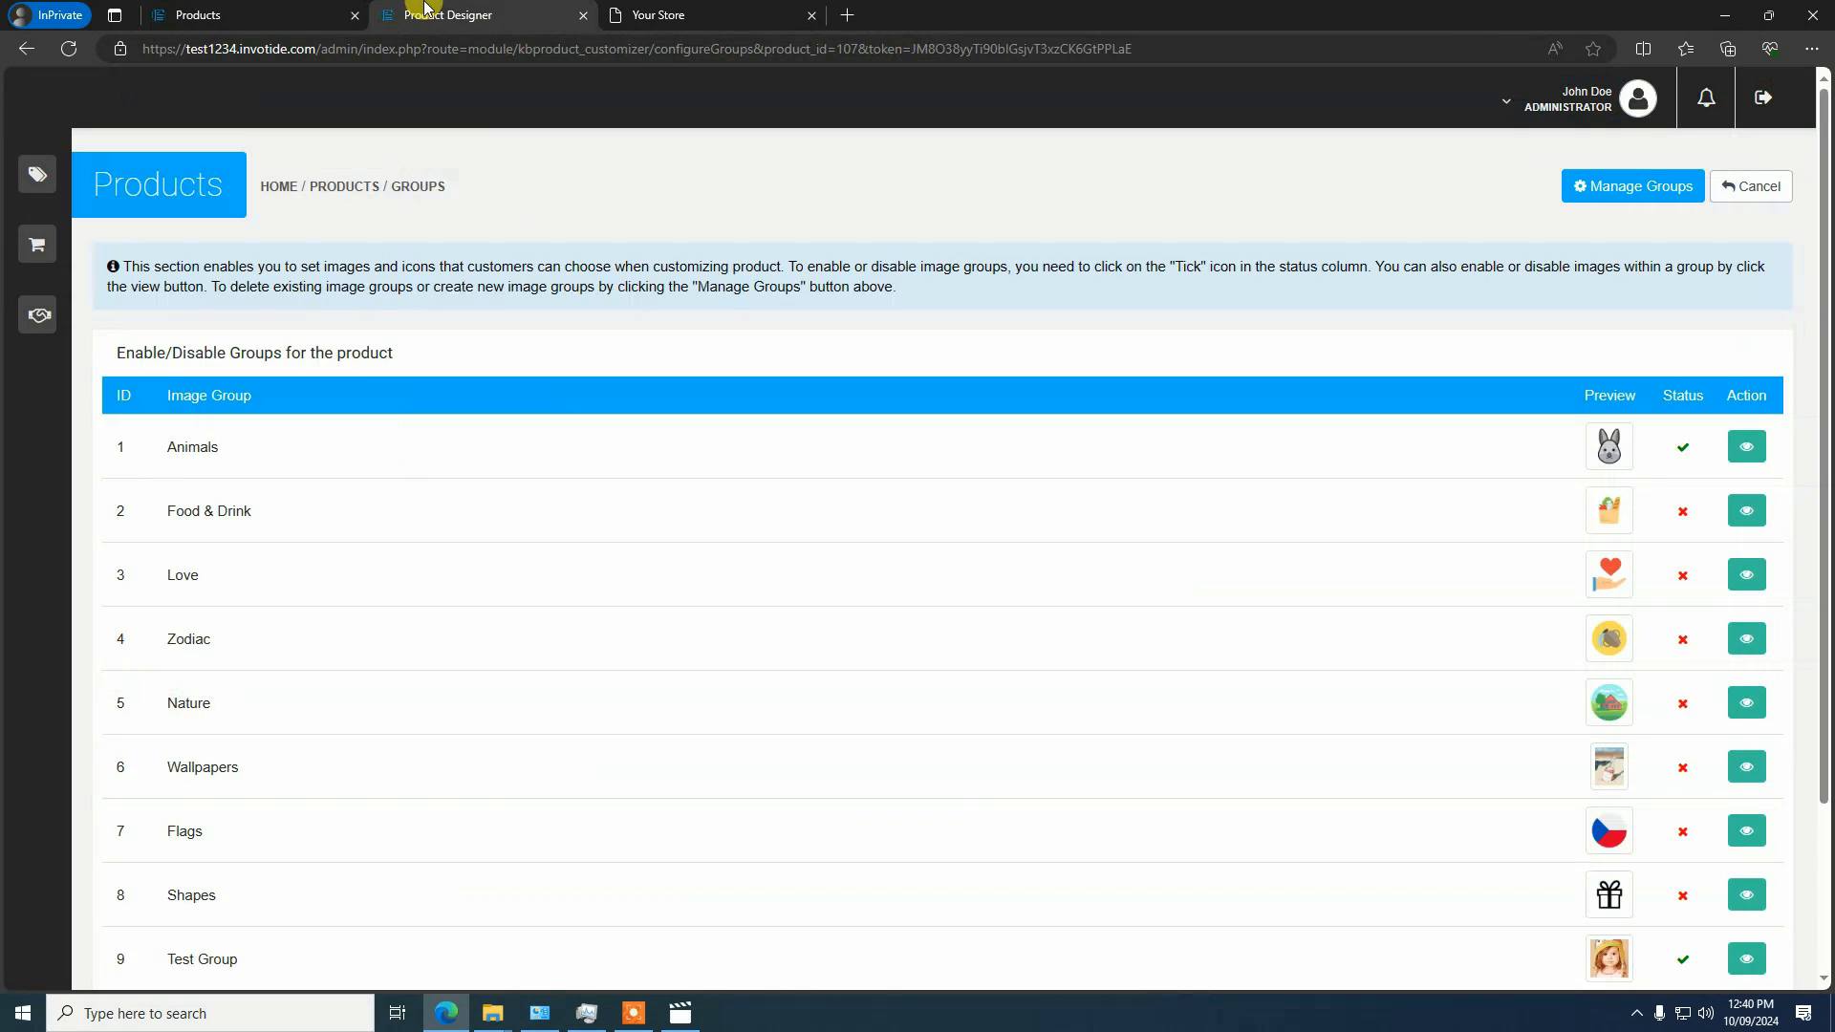
# Close the product's image group configuration page and save the Customizable T-shirt product
pyautogui.click(585, 16)
pyautogui.scroll(1, 498, 442)
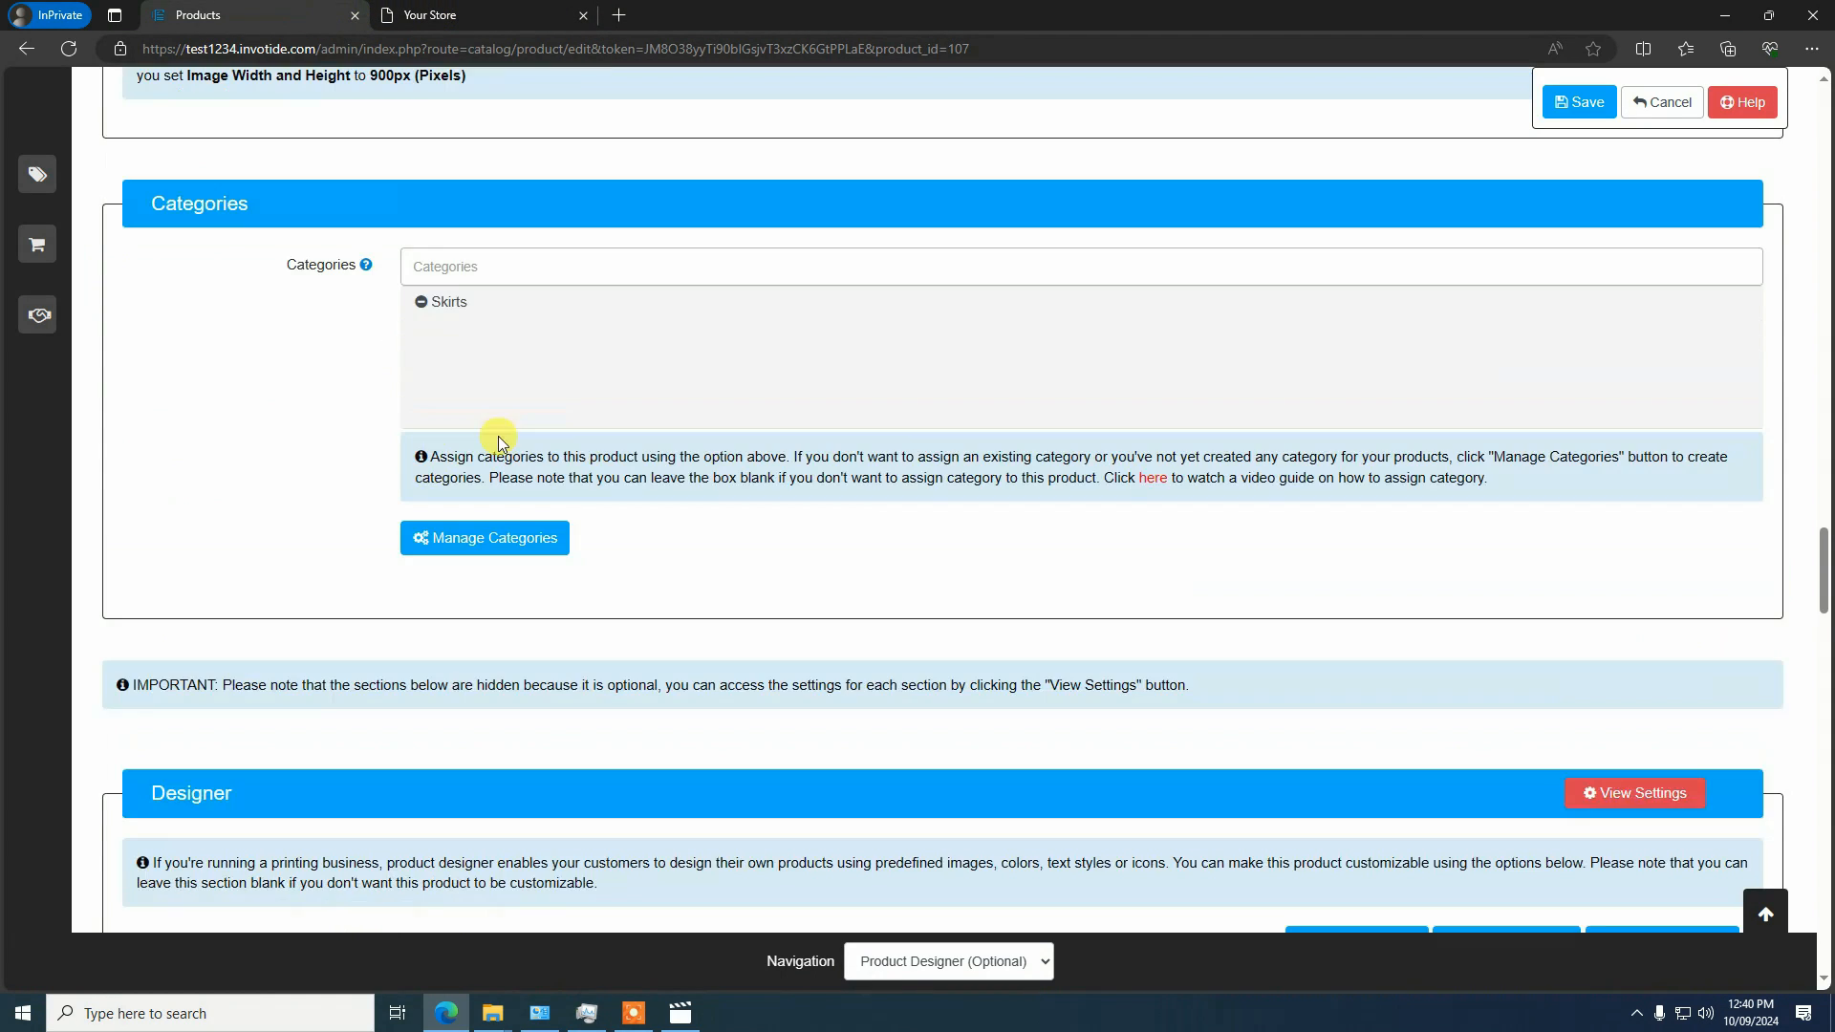
pyautogui.scroll(4, 1558, 215)
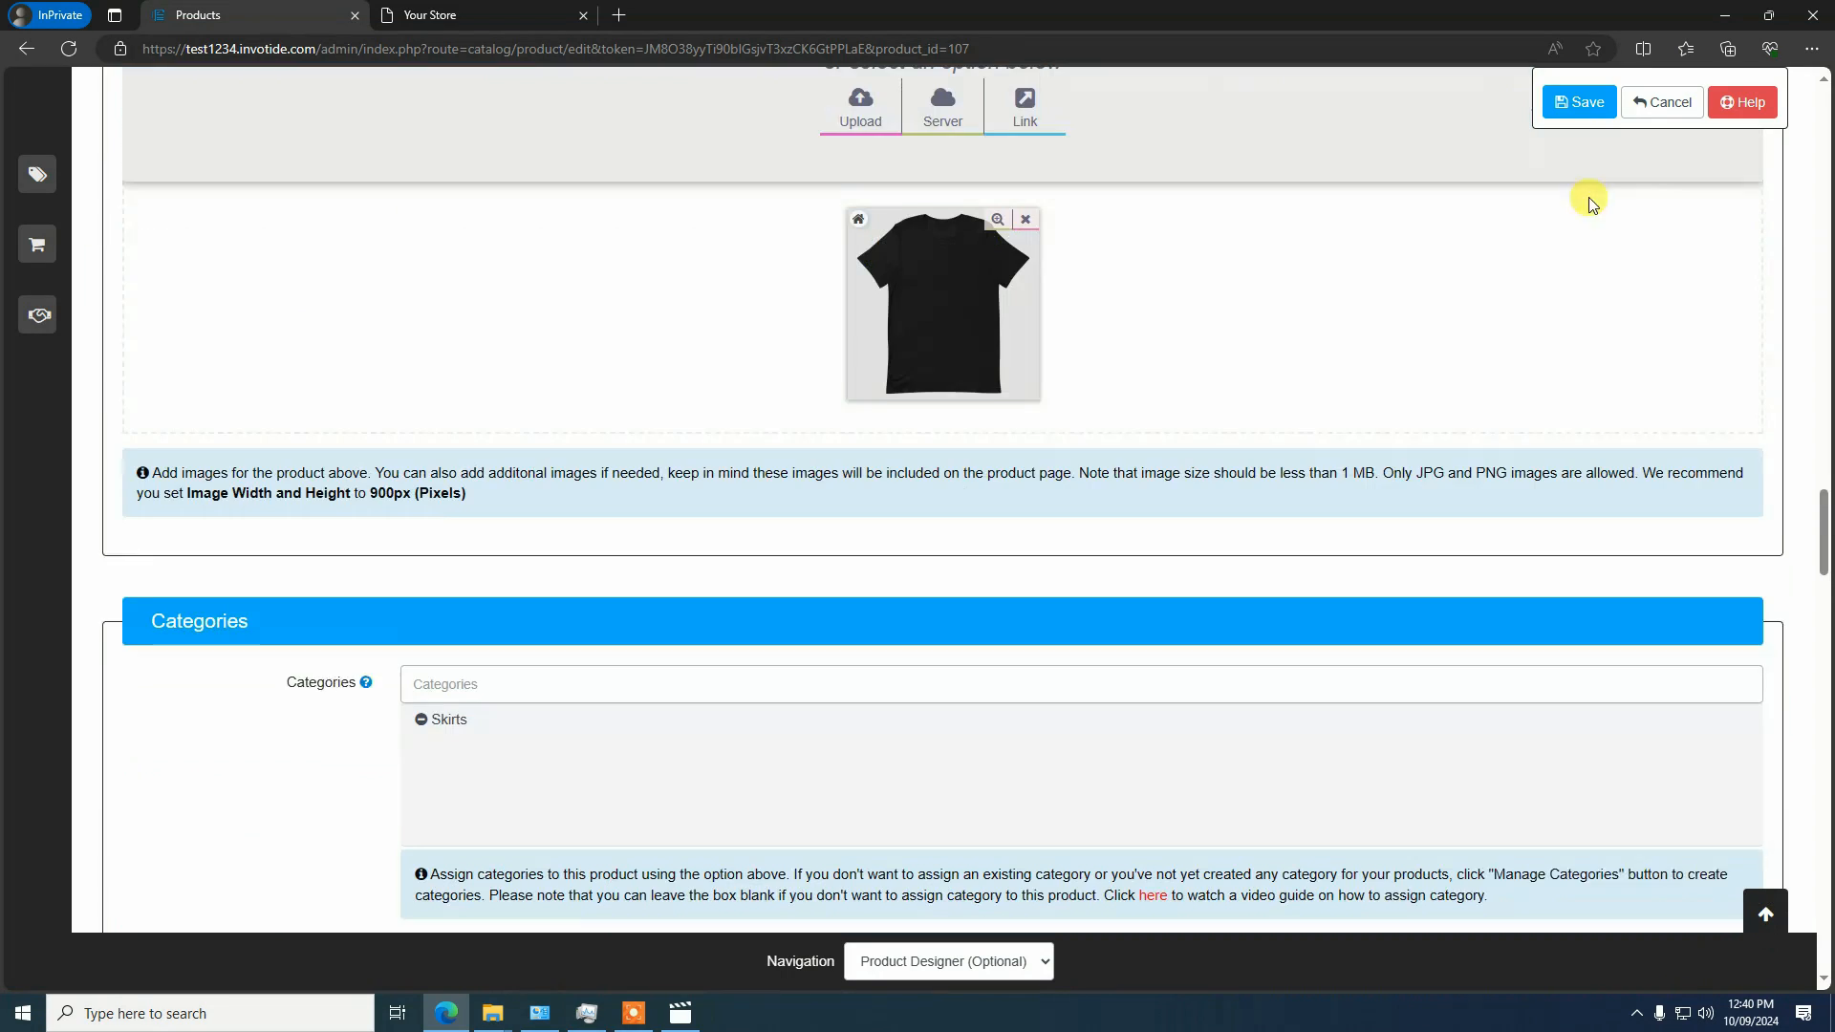
pyautogui.click(1582, 102)
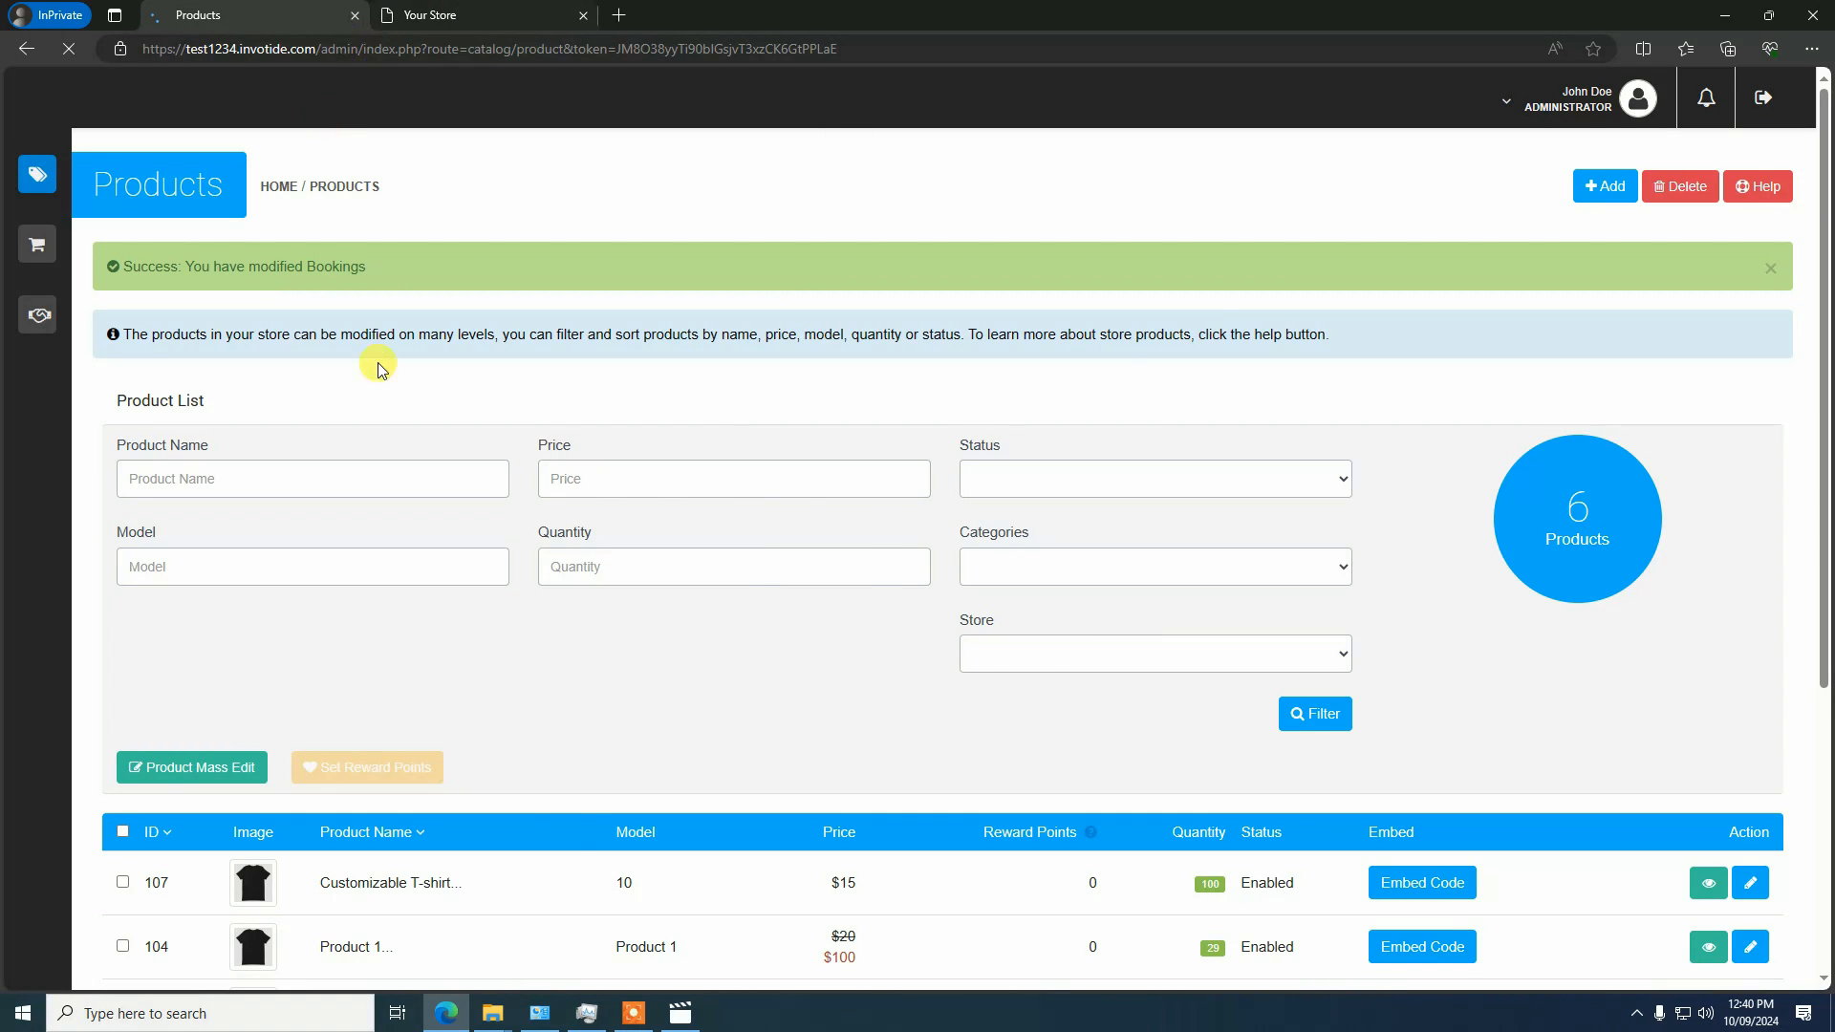
# In the storefront, open Customizable T-shirt from the Skirts category and launch its customization designer
pyautogui.click(477, 6)
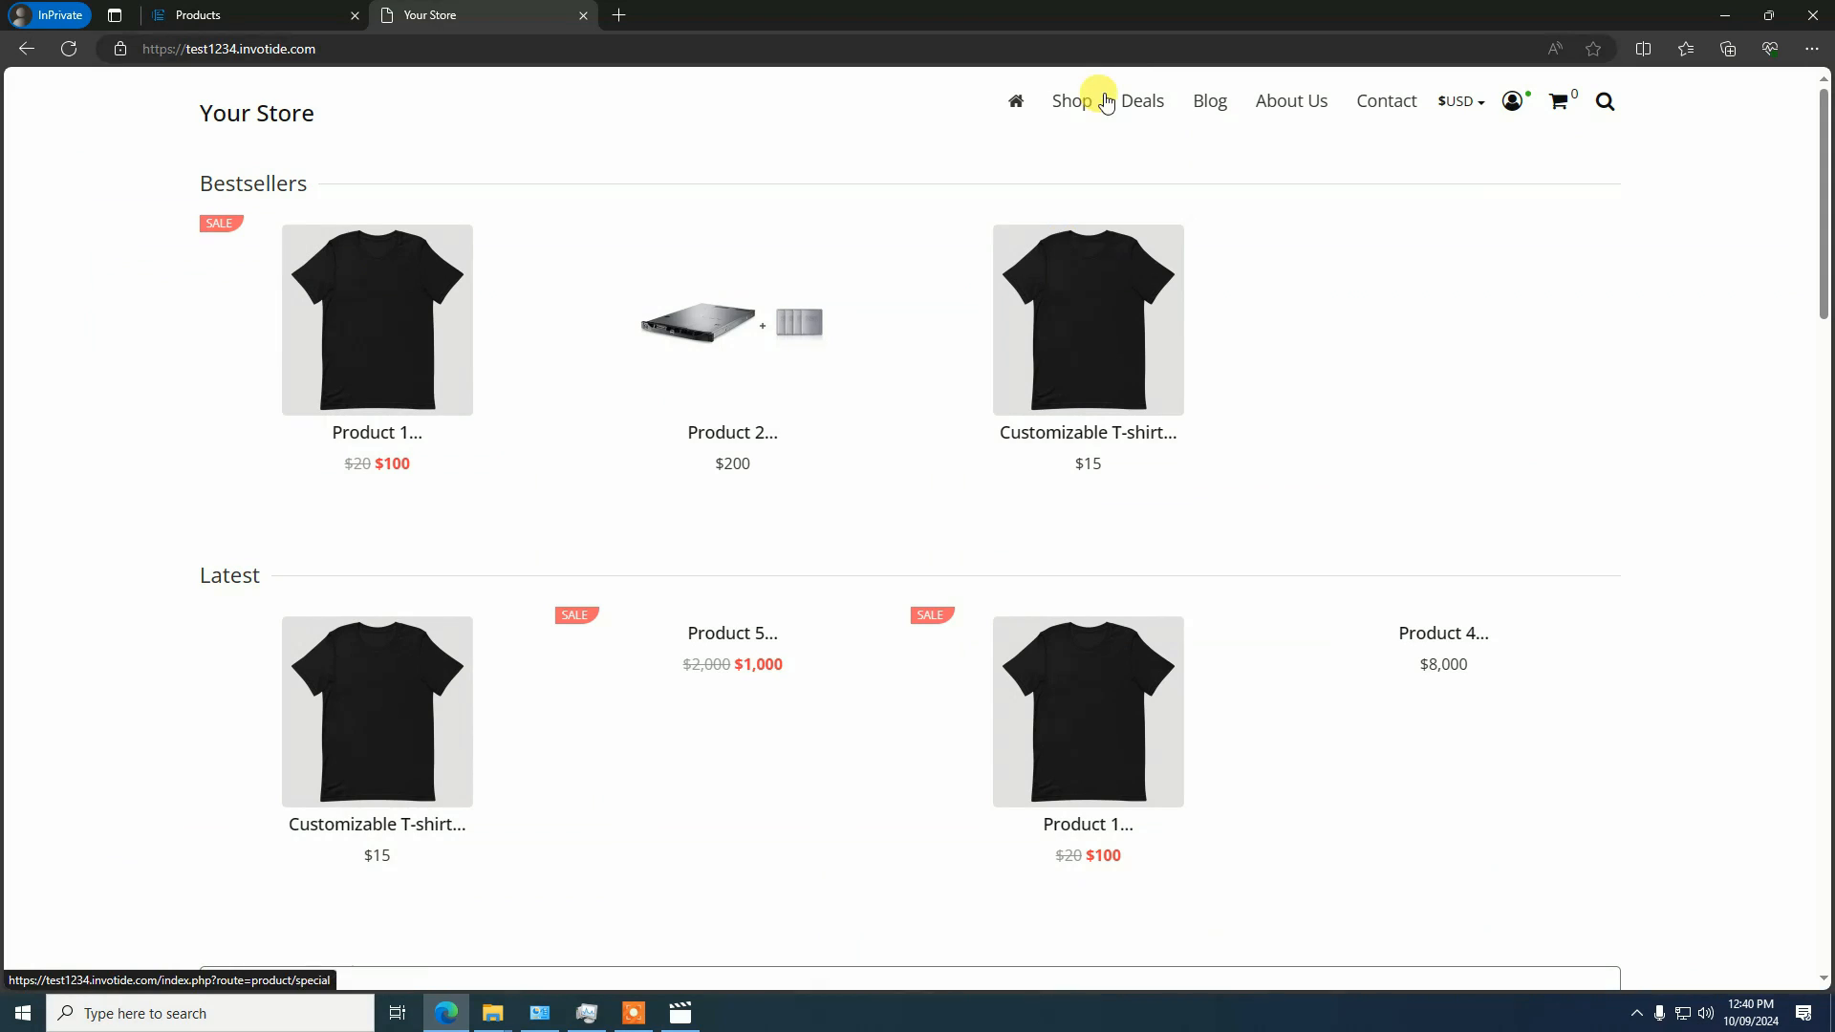
pyautogui.moveTo(1075, 96)
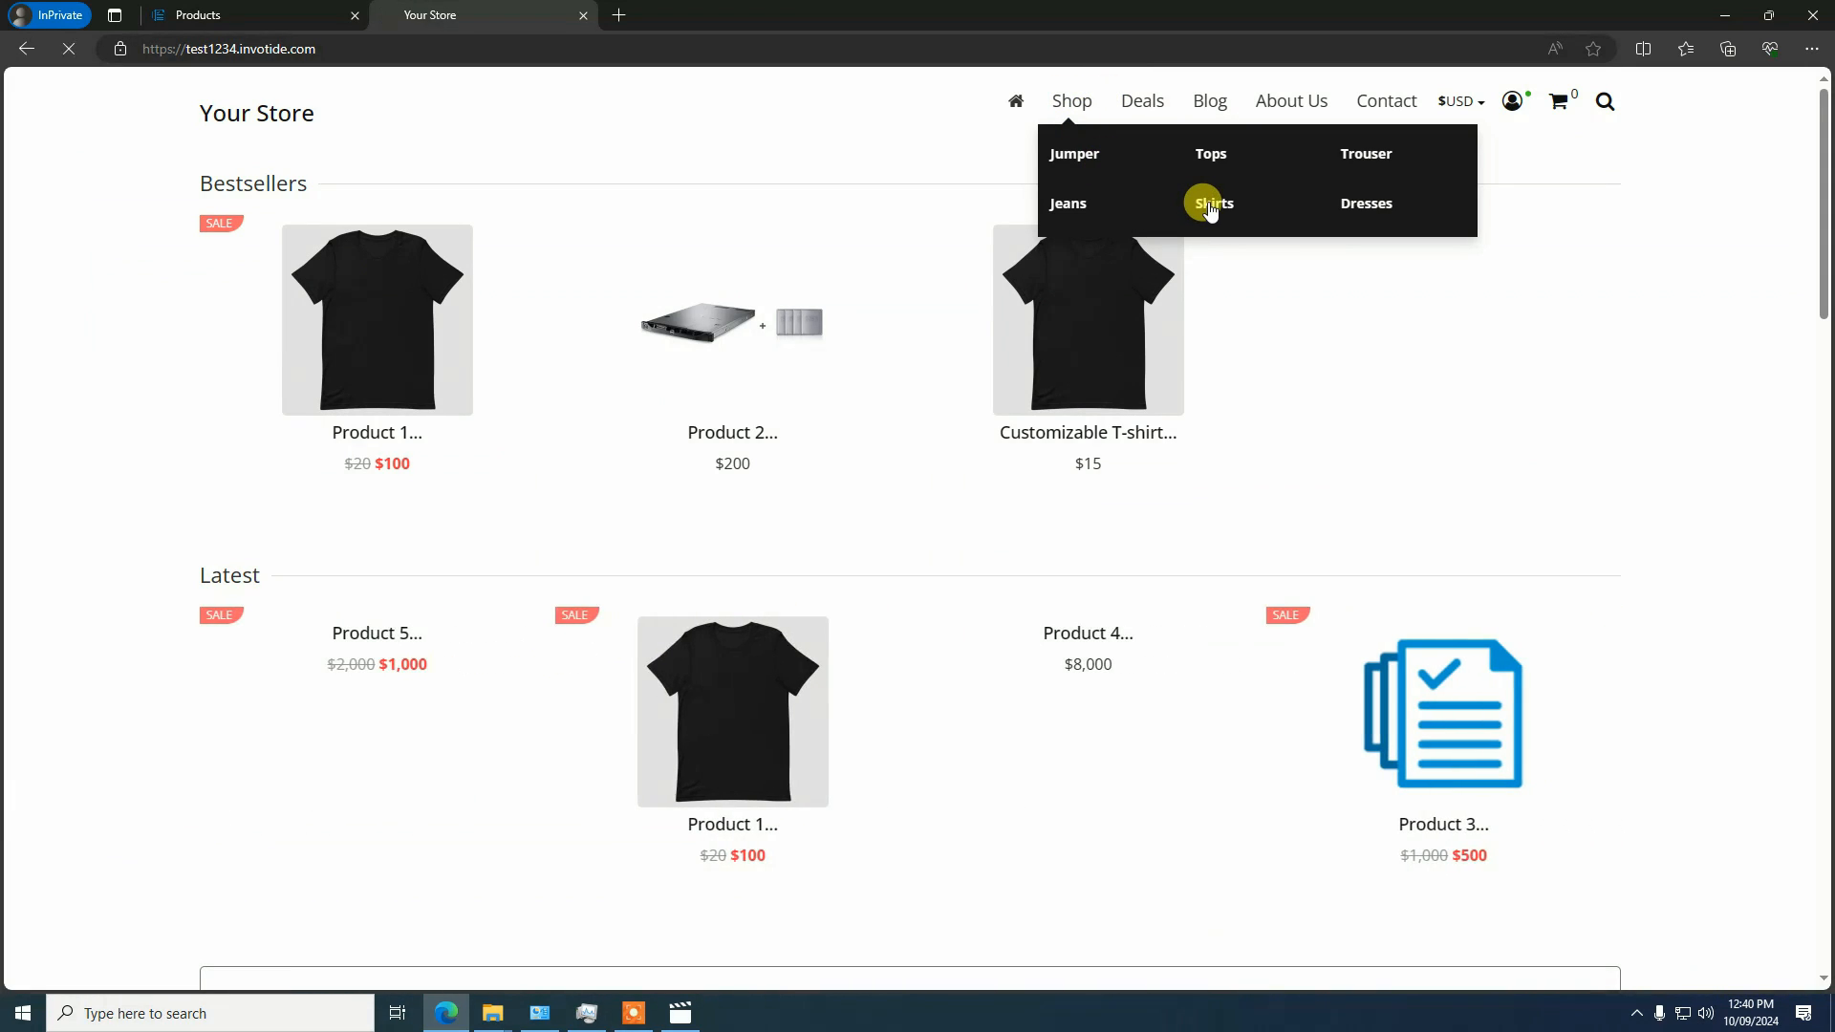
pyautogui.click(746, 388)
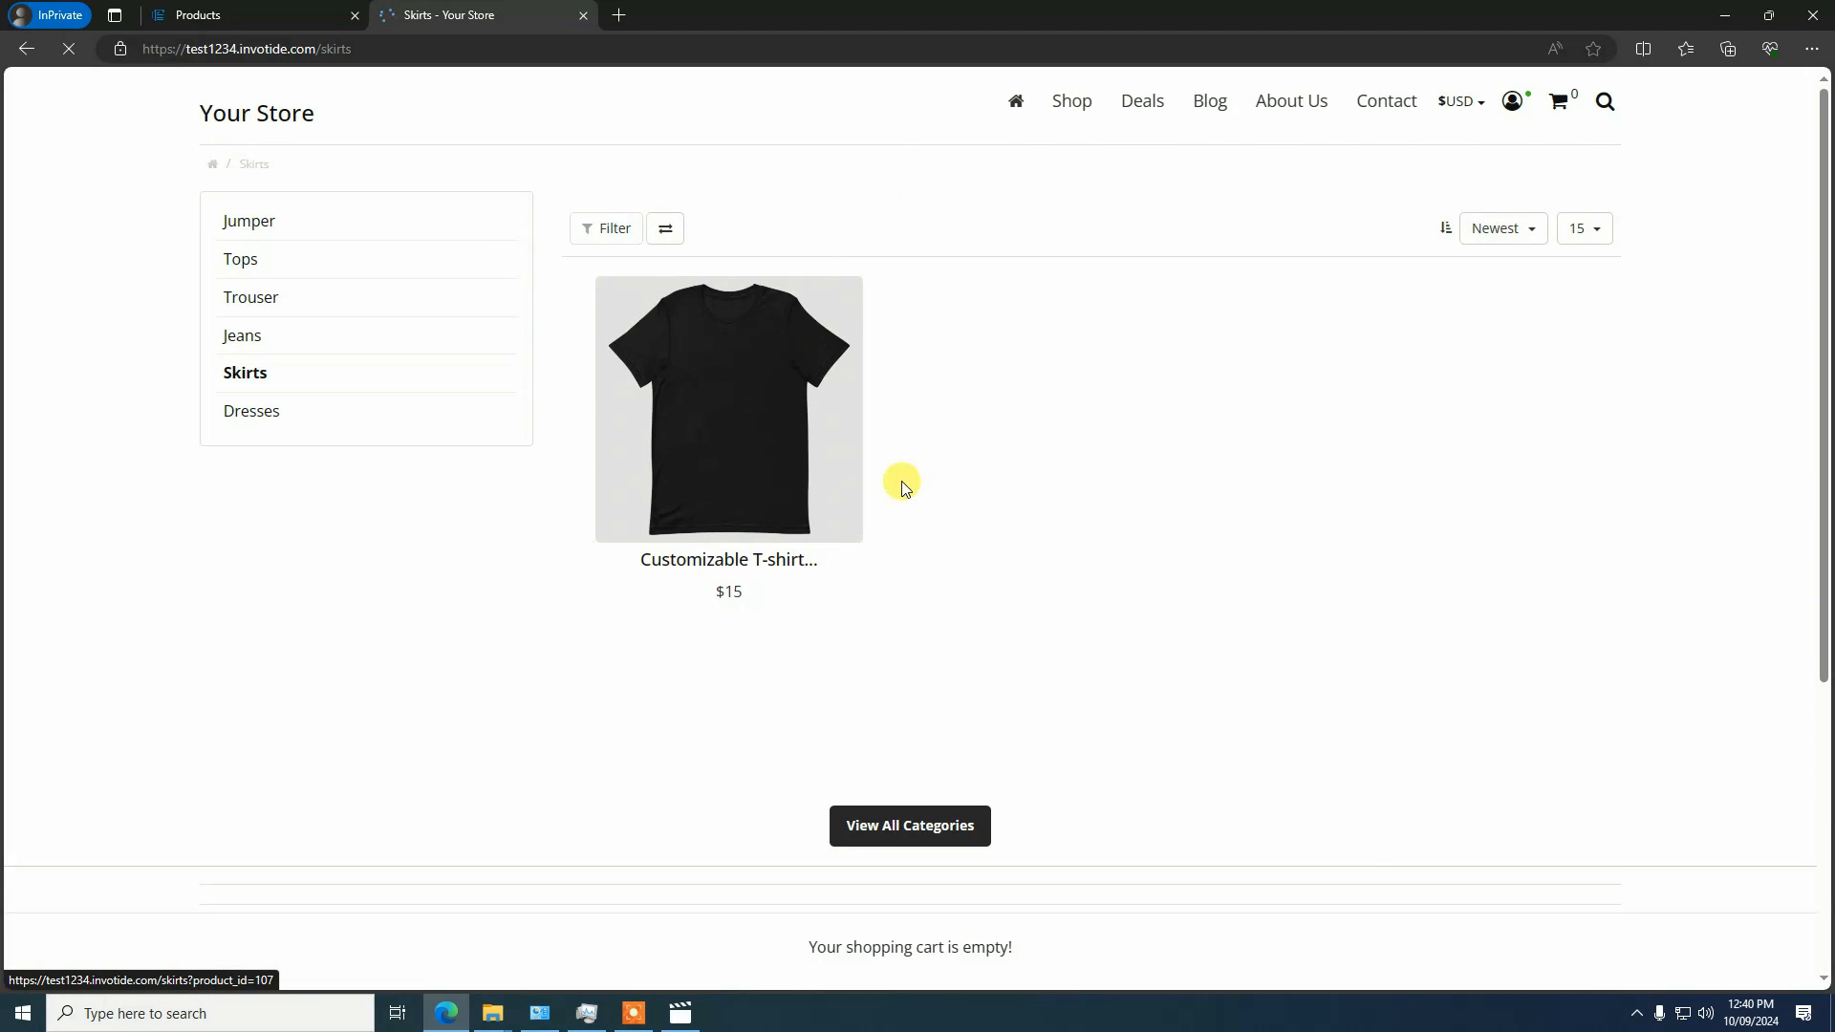
pyautogui.click(750, 418)
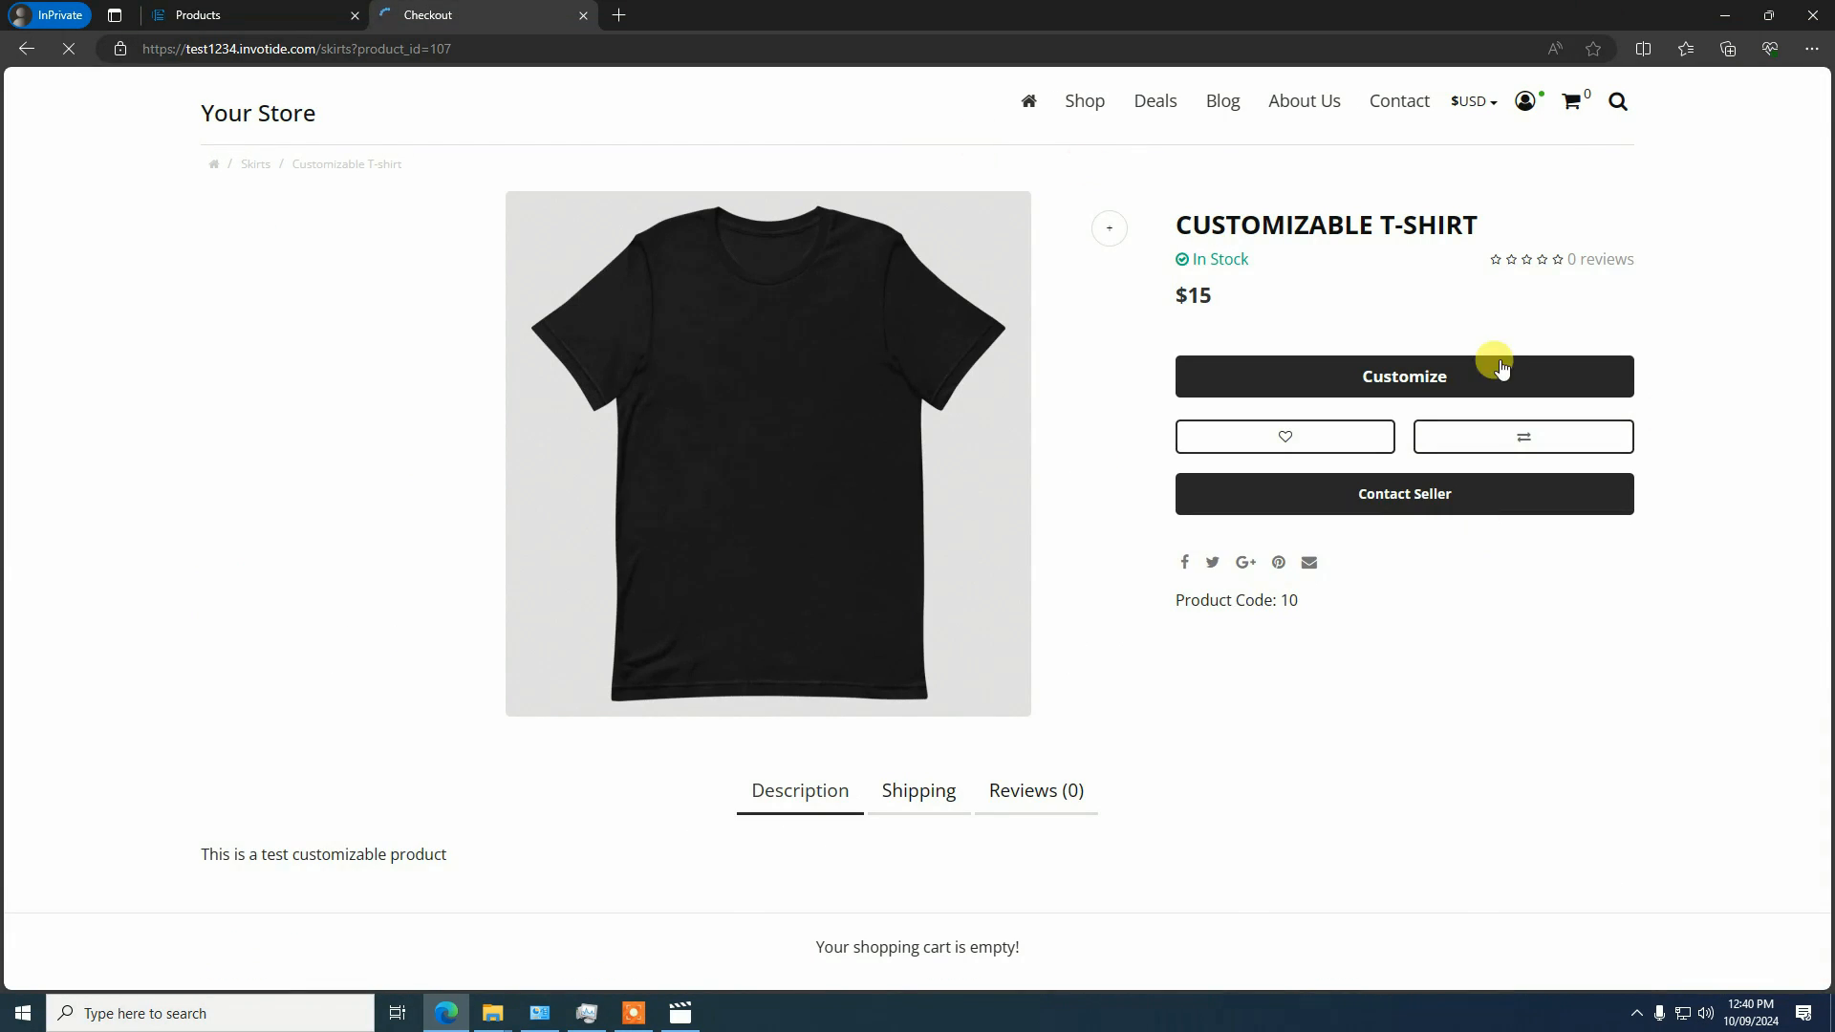
pyautogui.click(1438, 378)
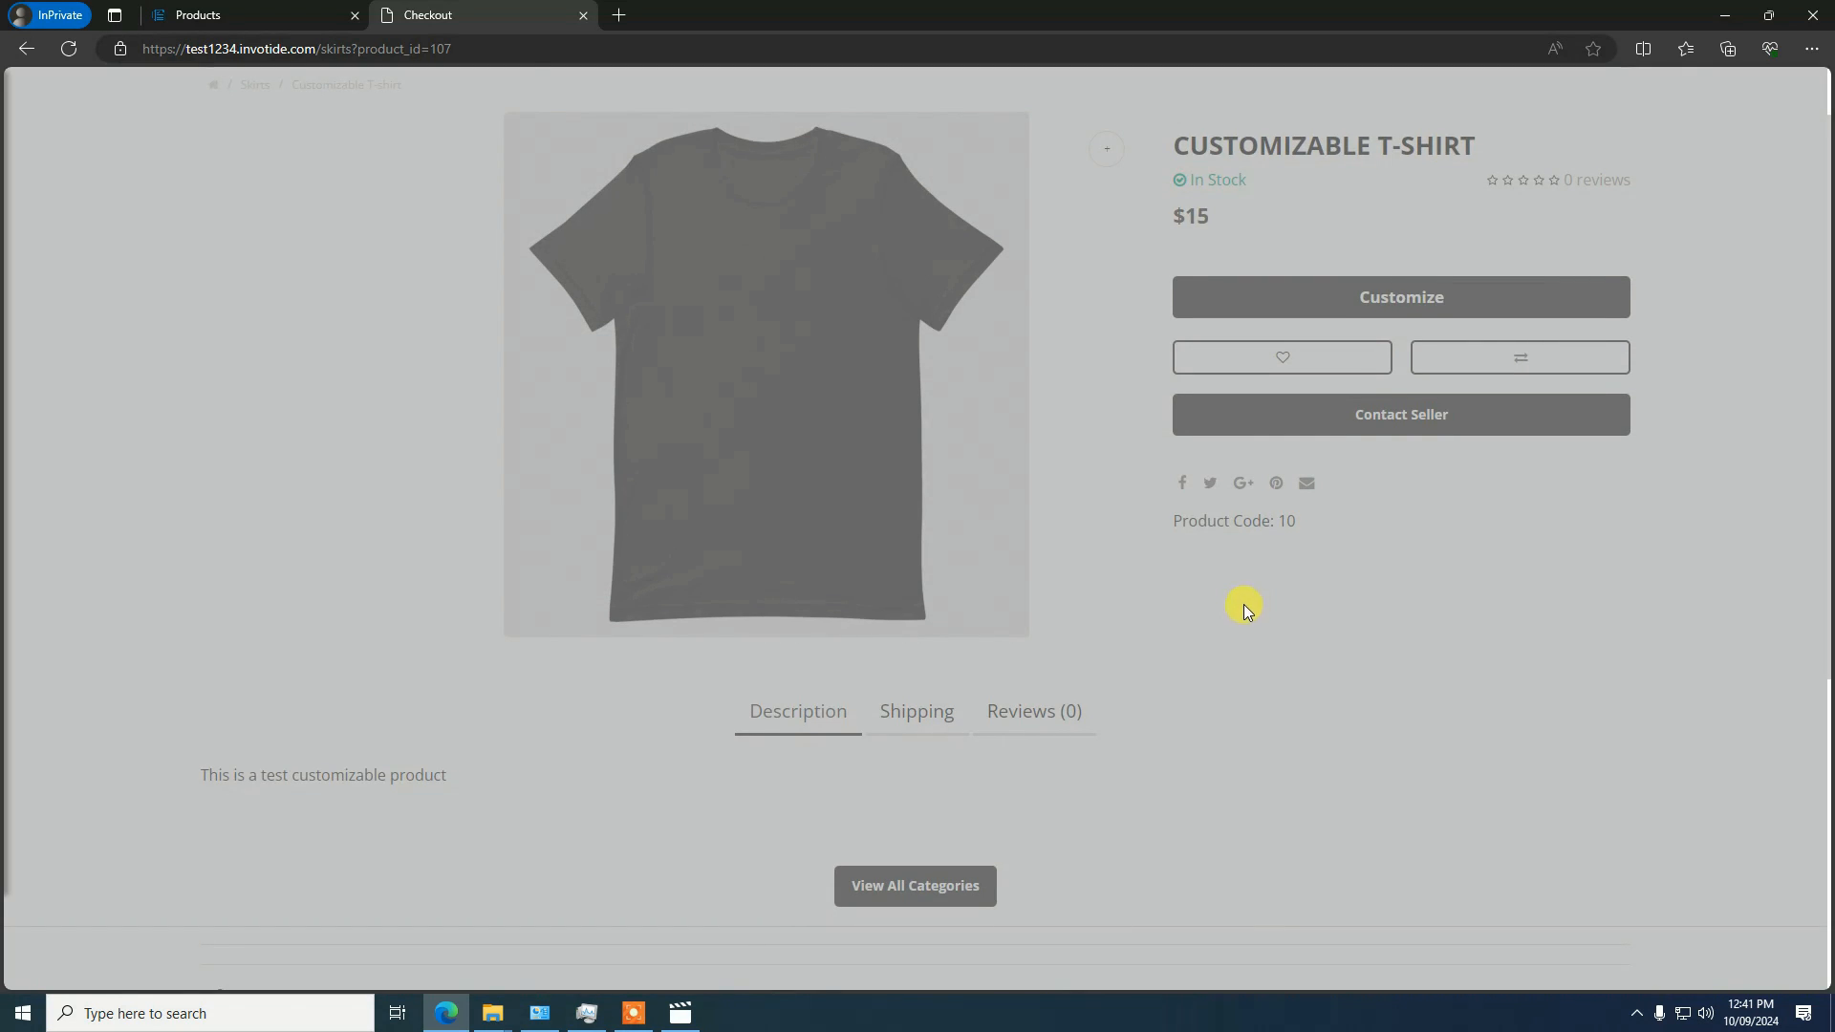
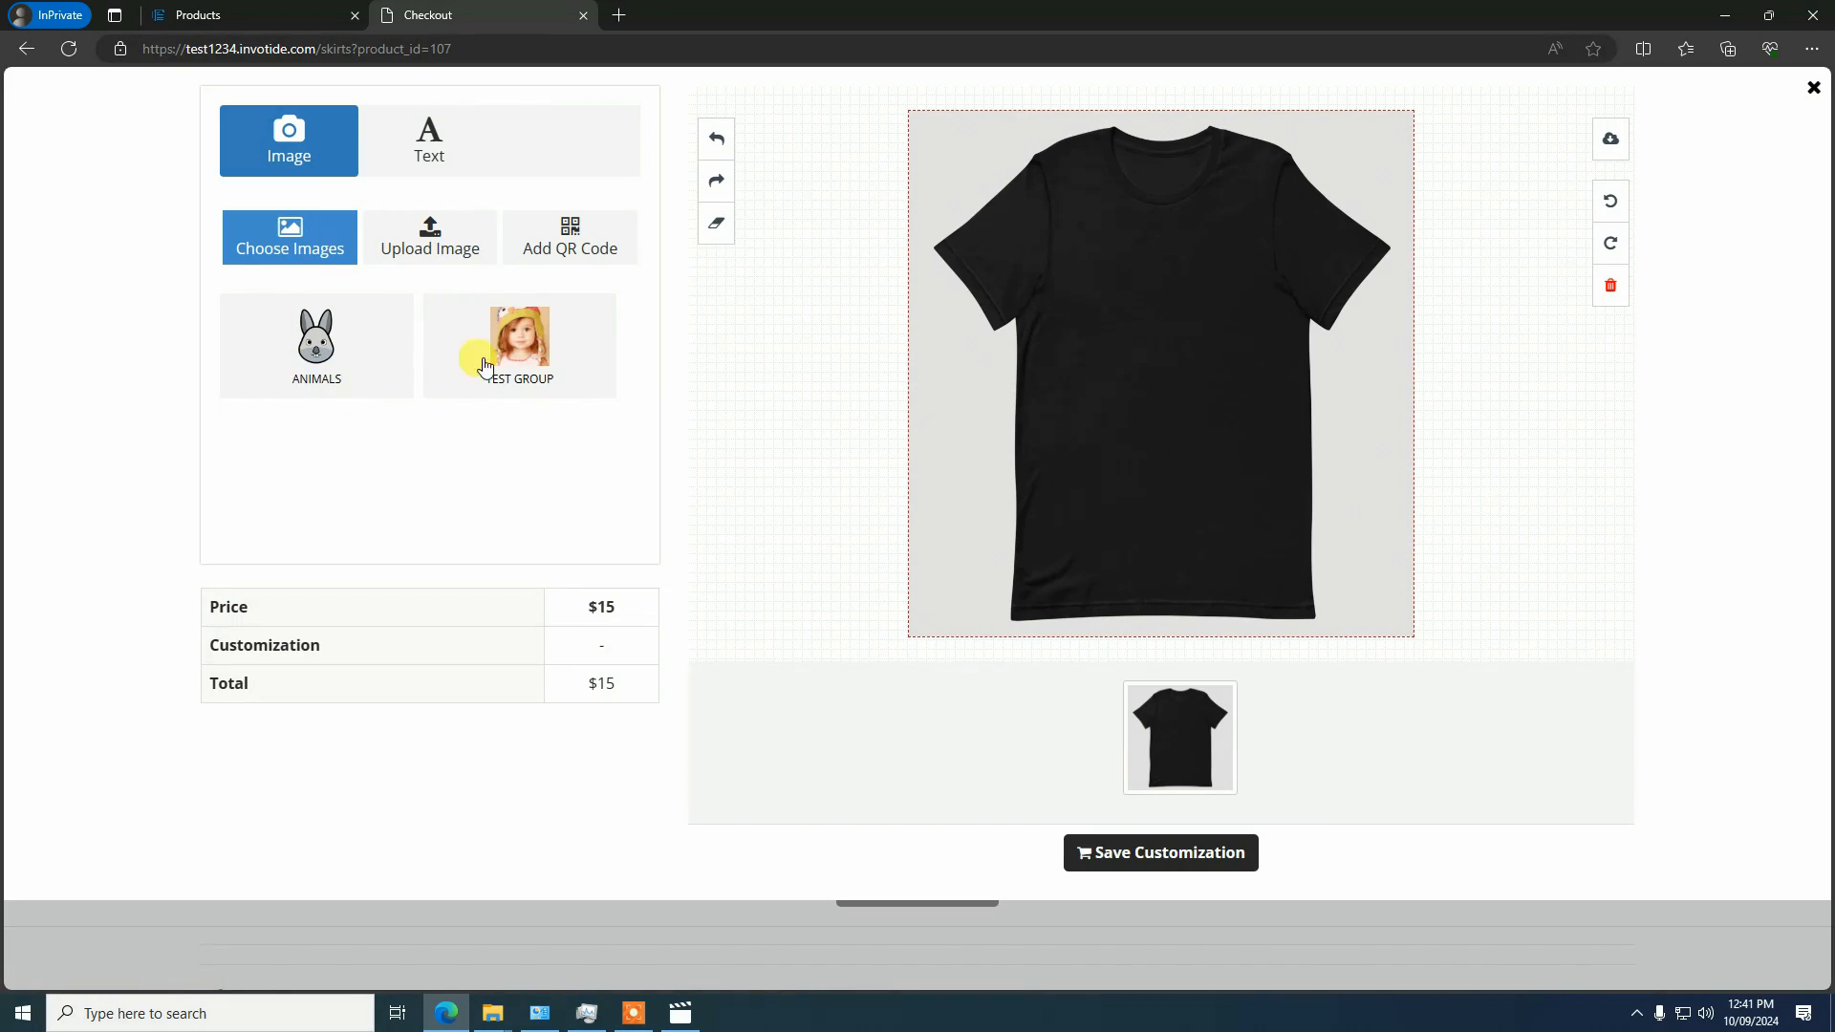
# Check the images offered in the designer's Test Group and Animals image groups
pyautogui.click(524, 357)
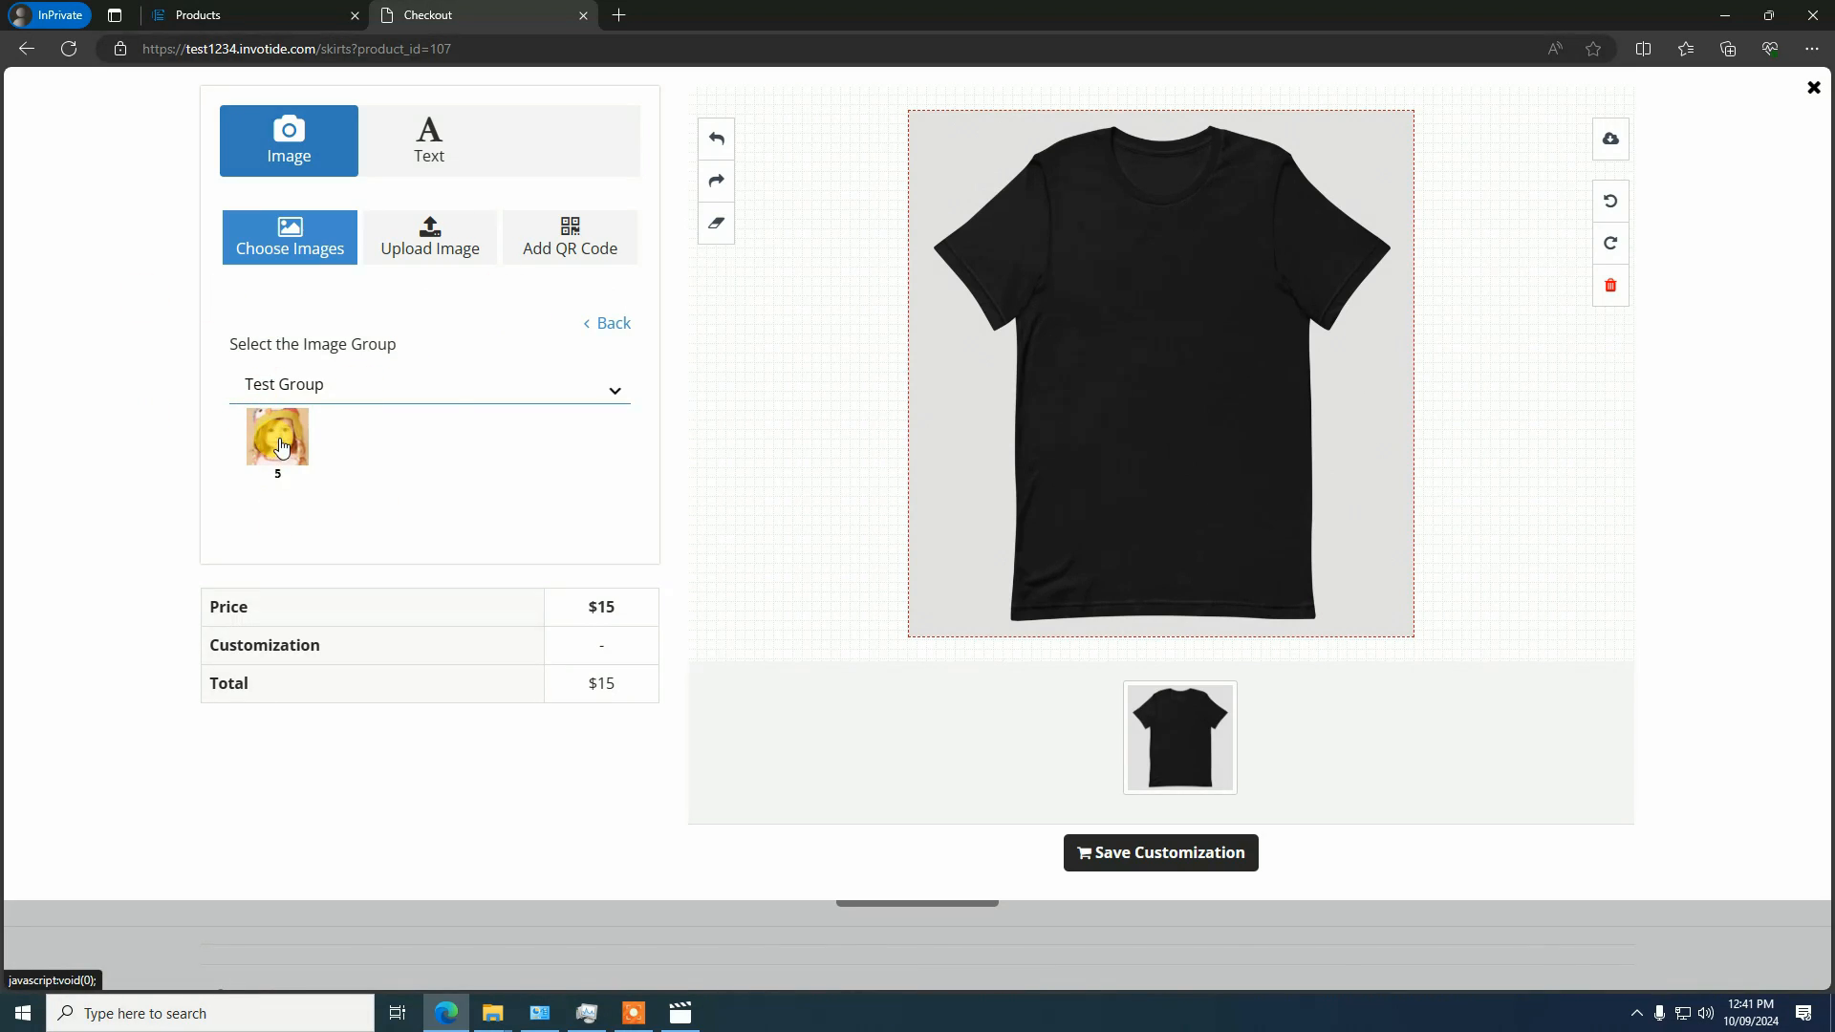
pyautogui.click(609, 323)
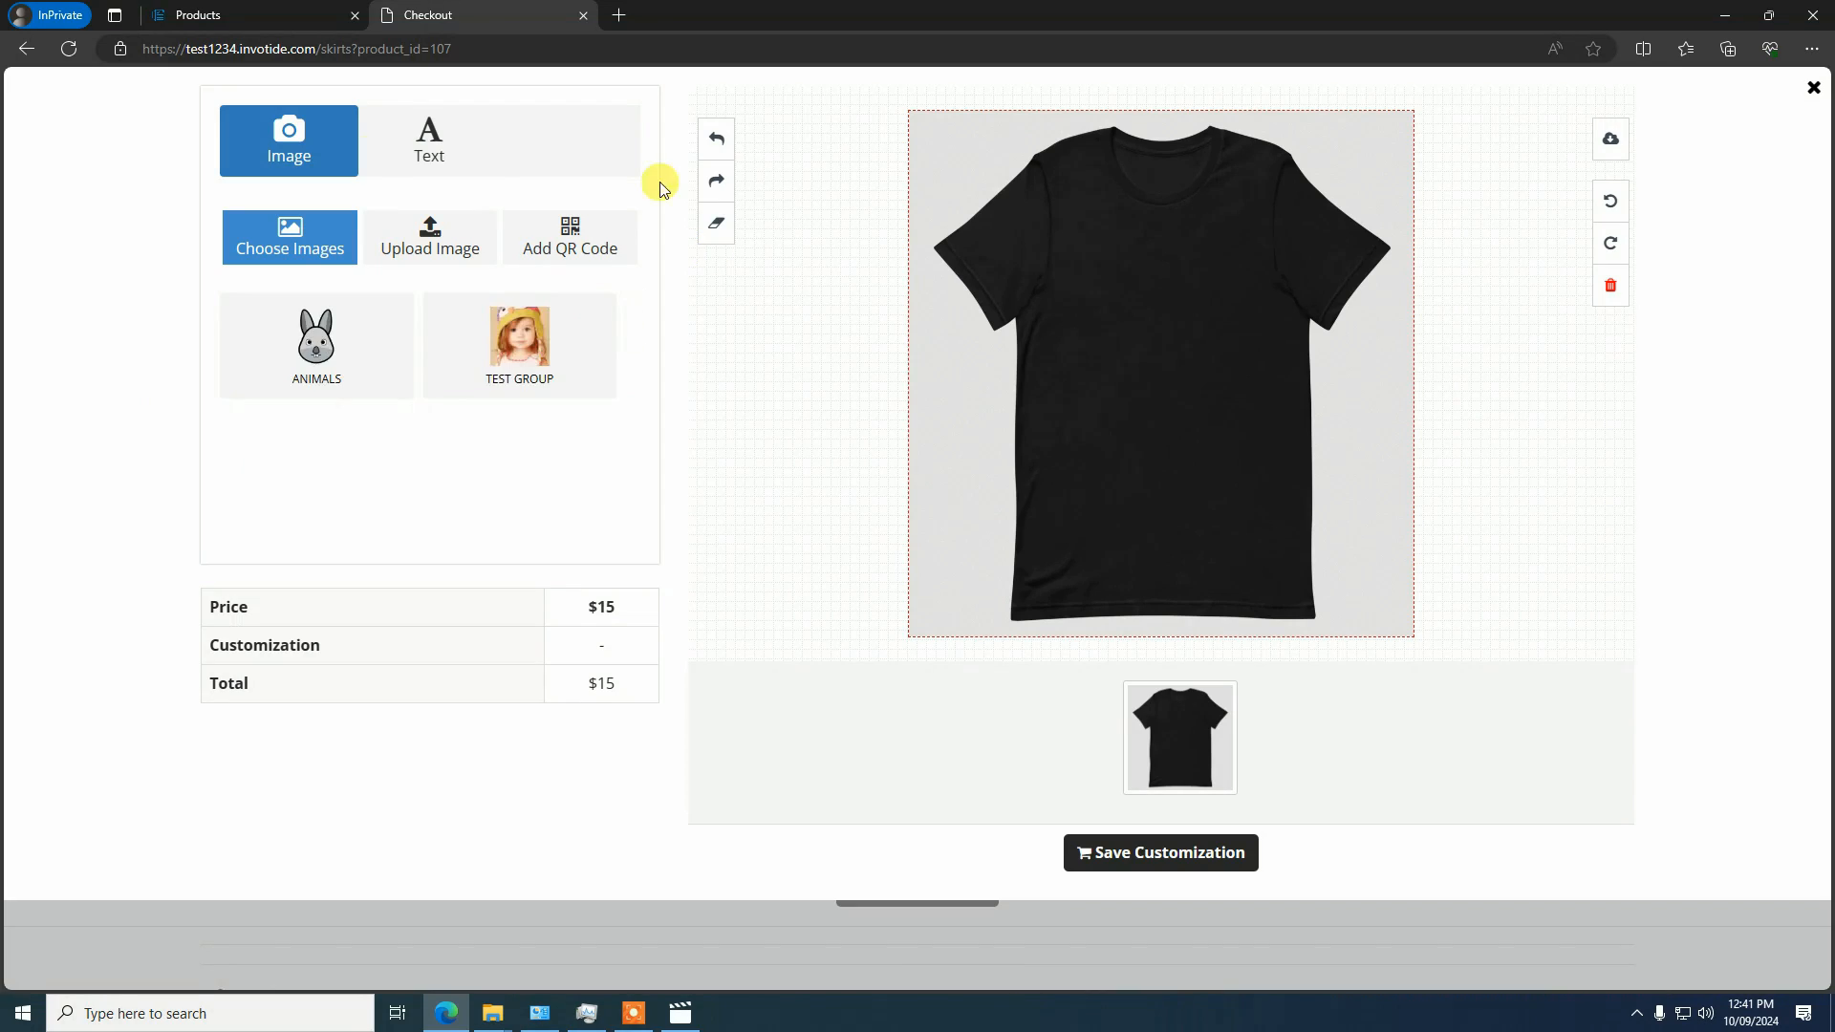
pyautogui.click(316, 348)
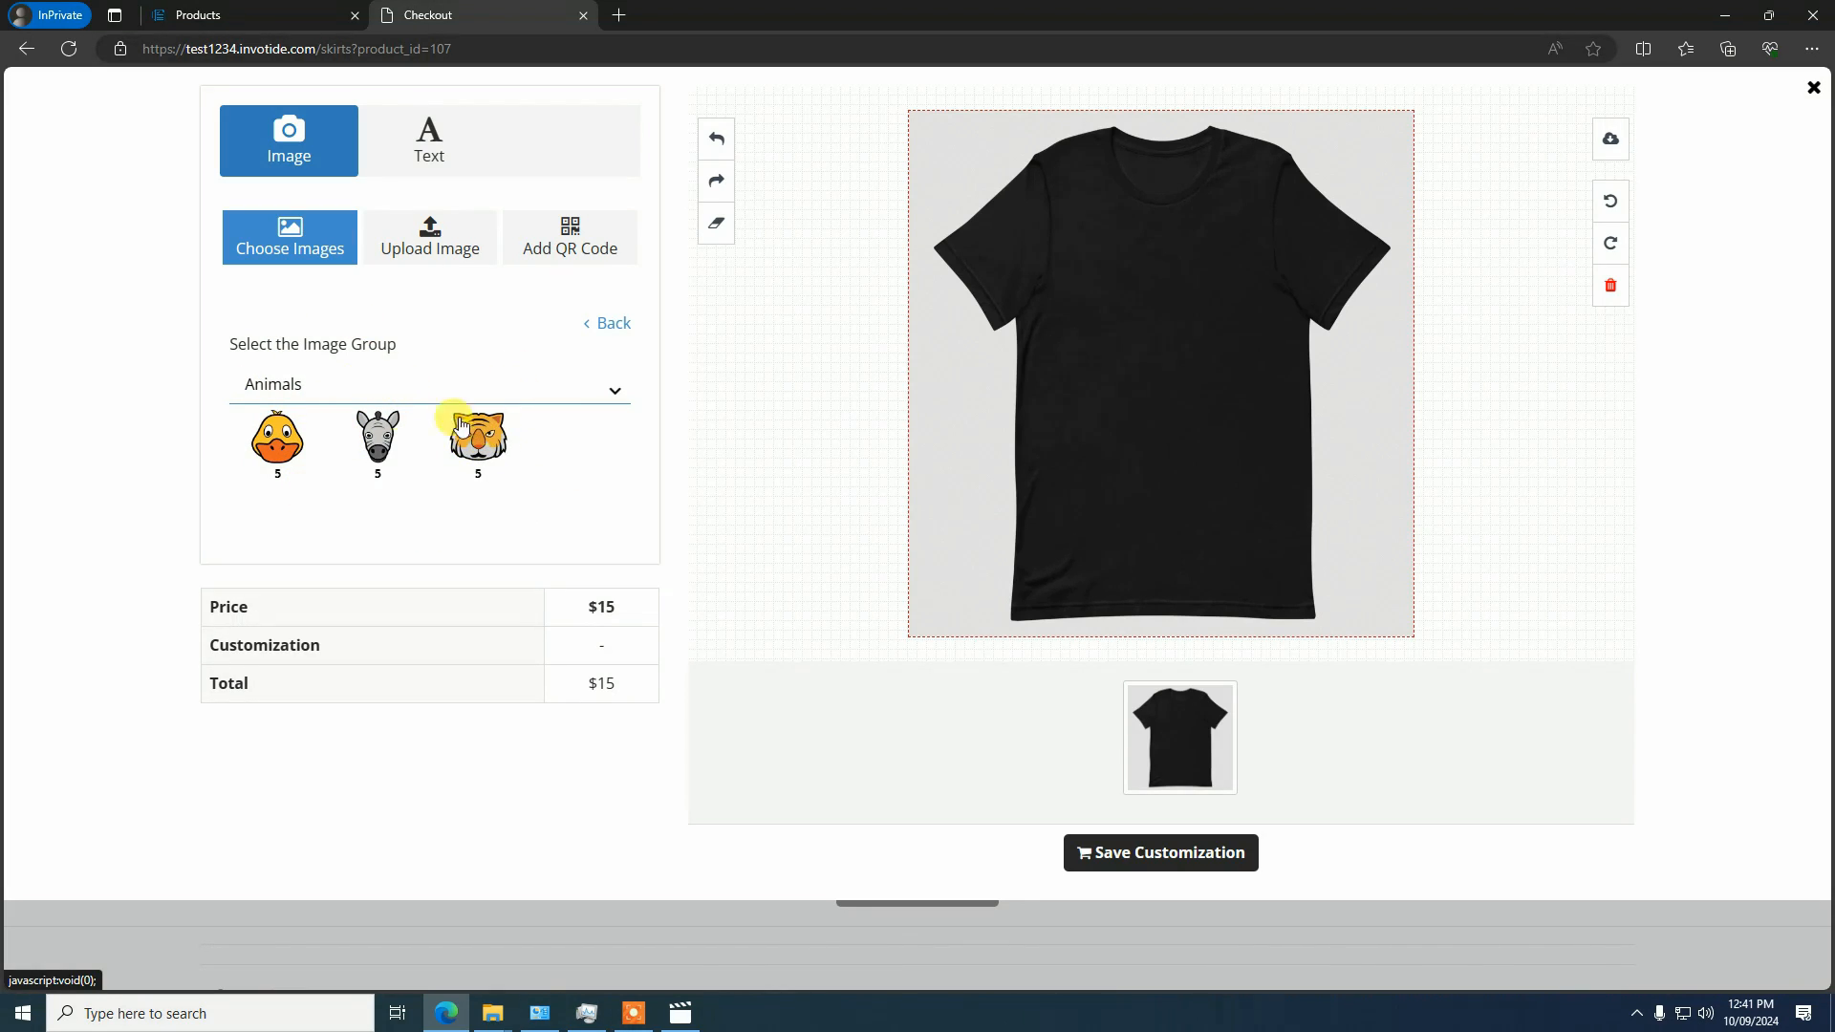
pyautogui.click(612, 324)
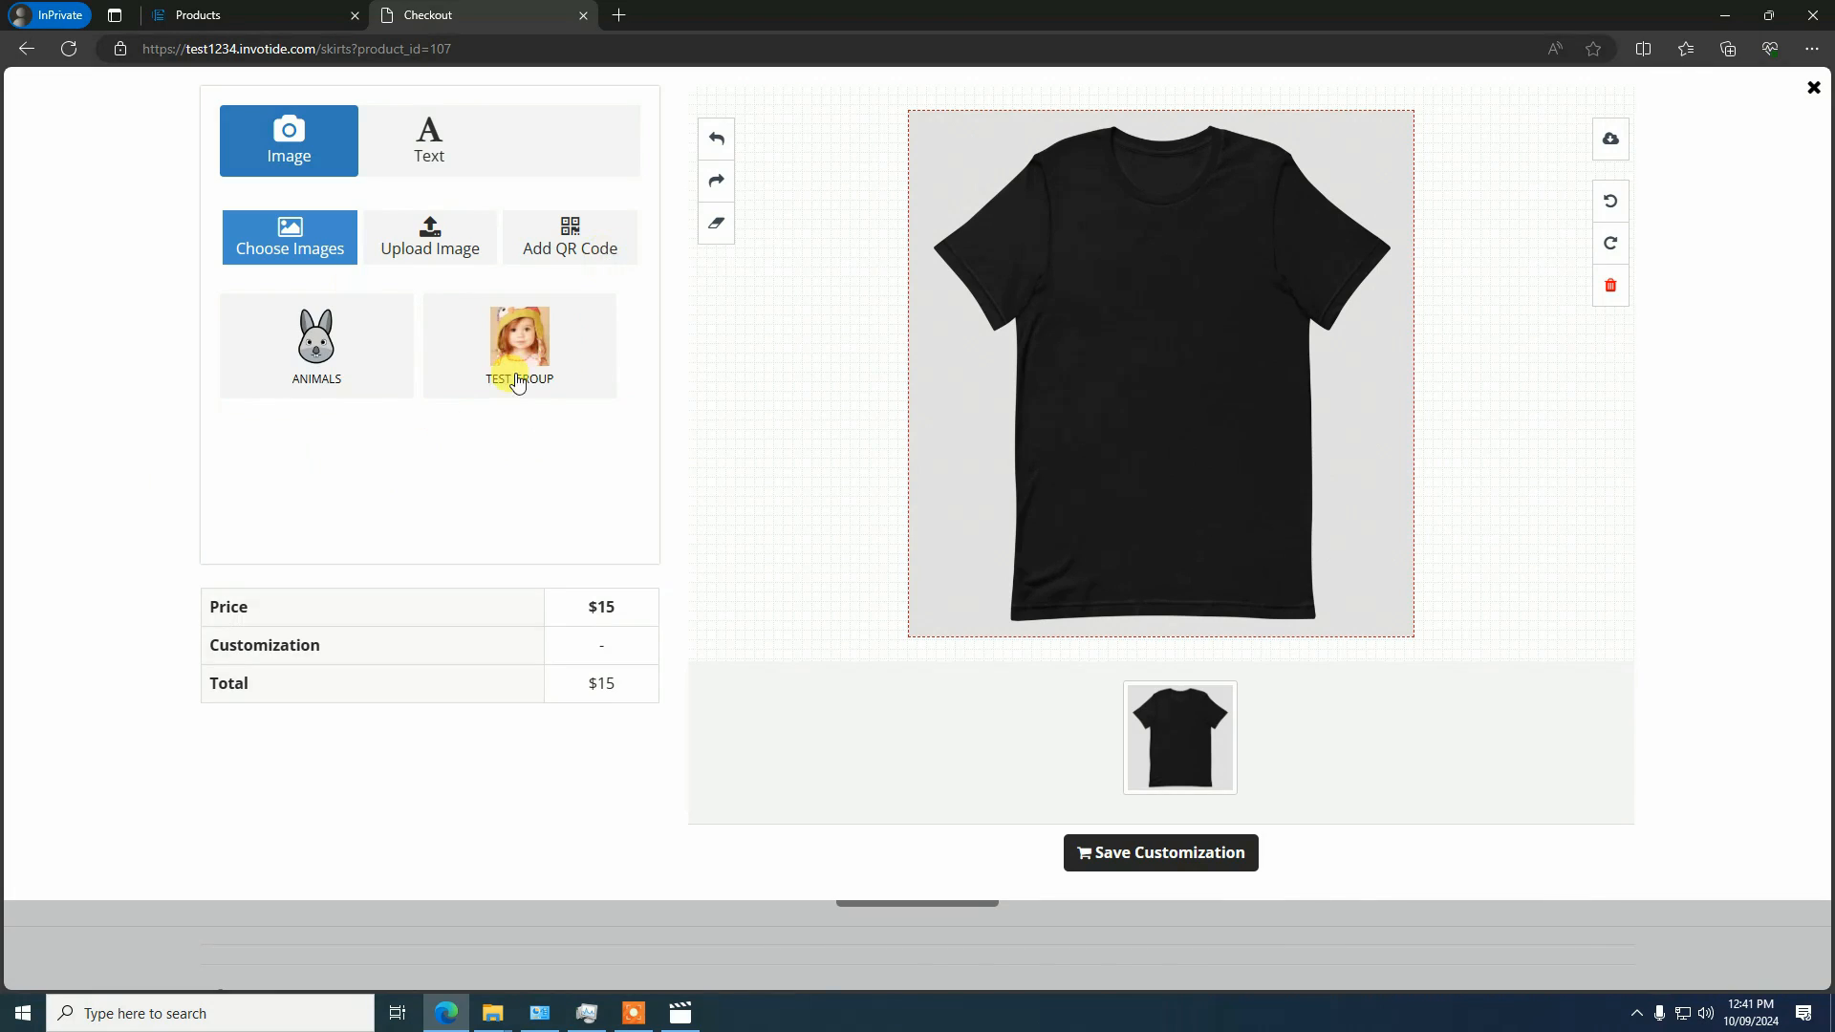
# Add the Test Group image to the T-shirt, centre it on the chest, and enlarge it
pyautogui.click(538, 342)
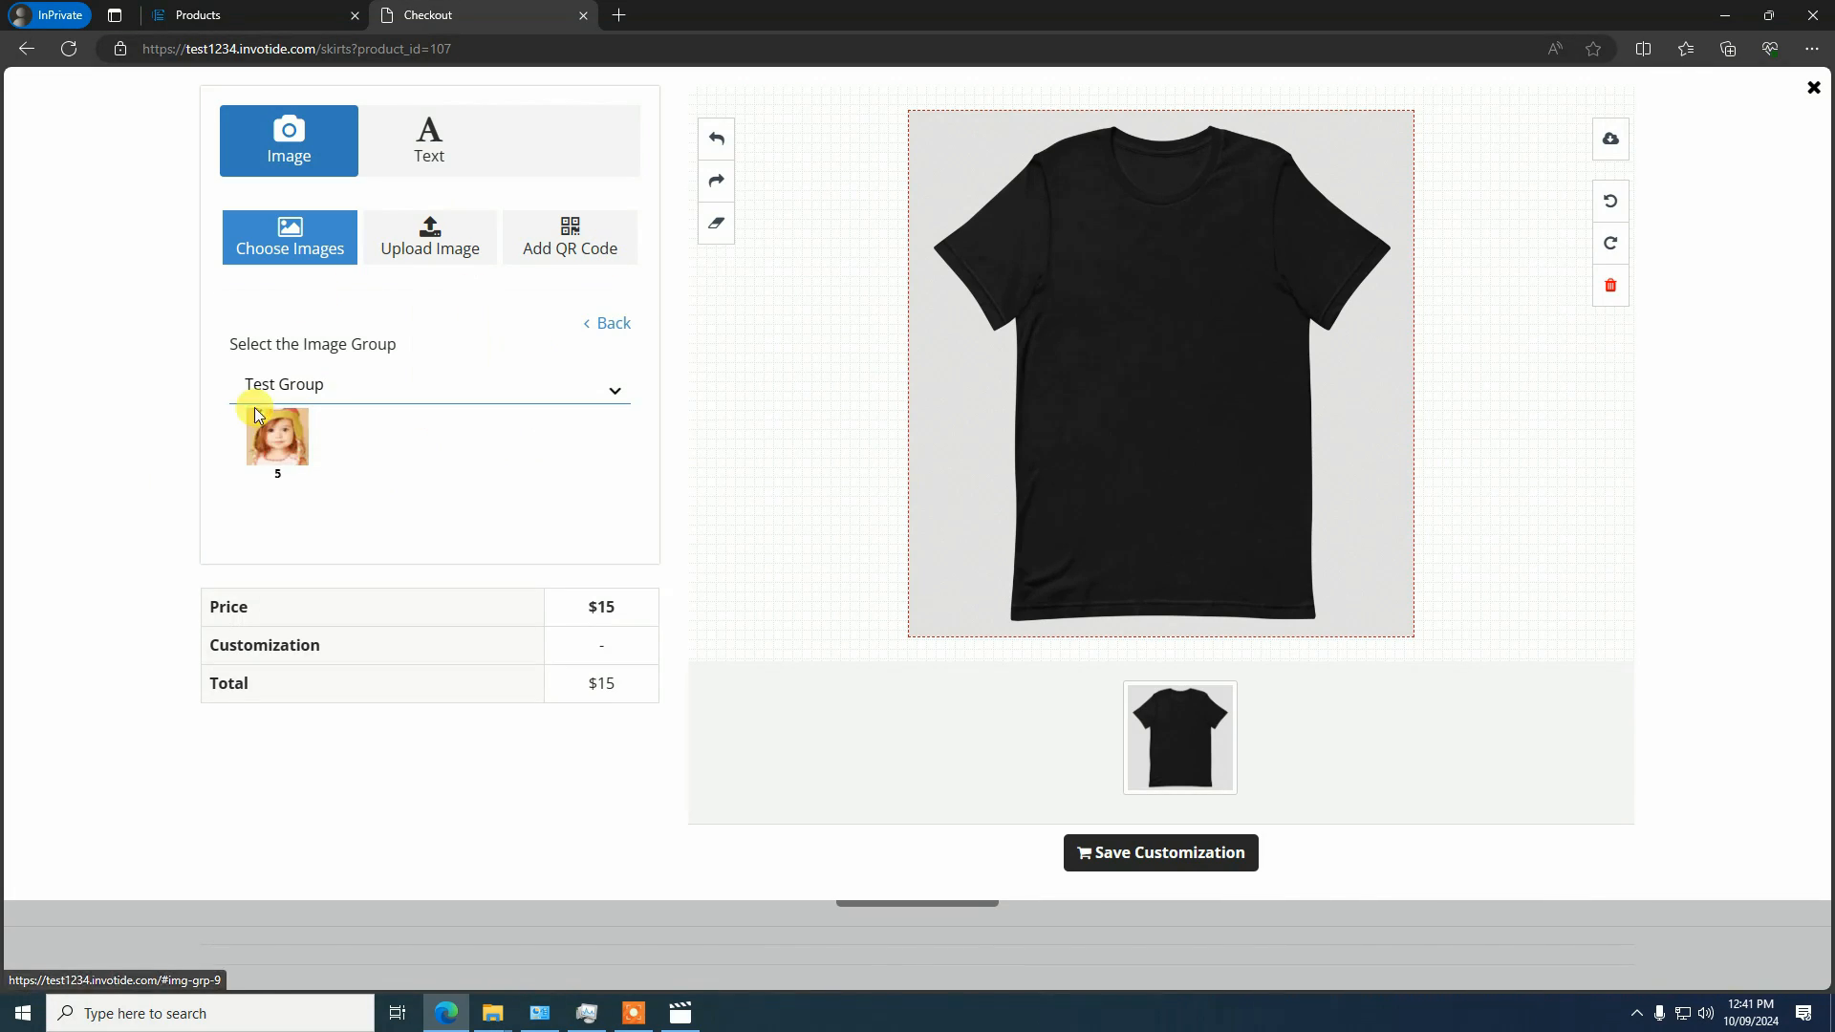
pyautogui.click(277, 450)
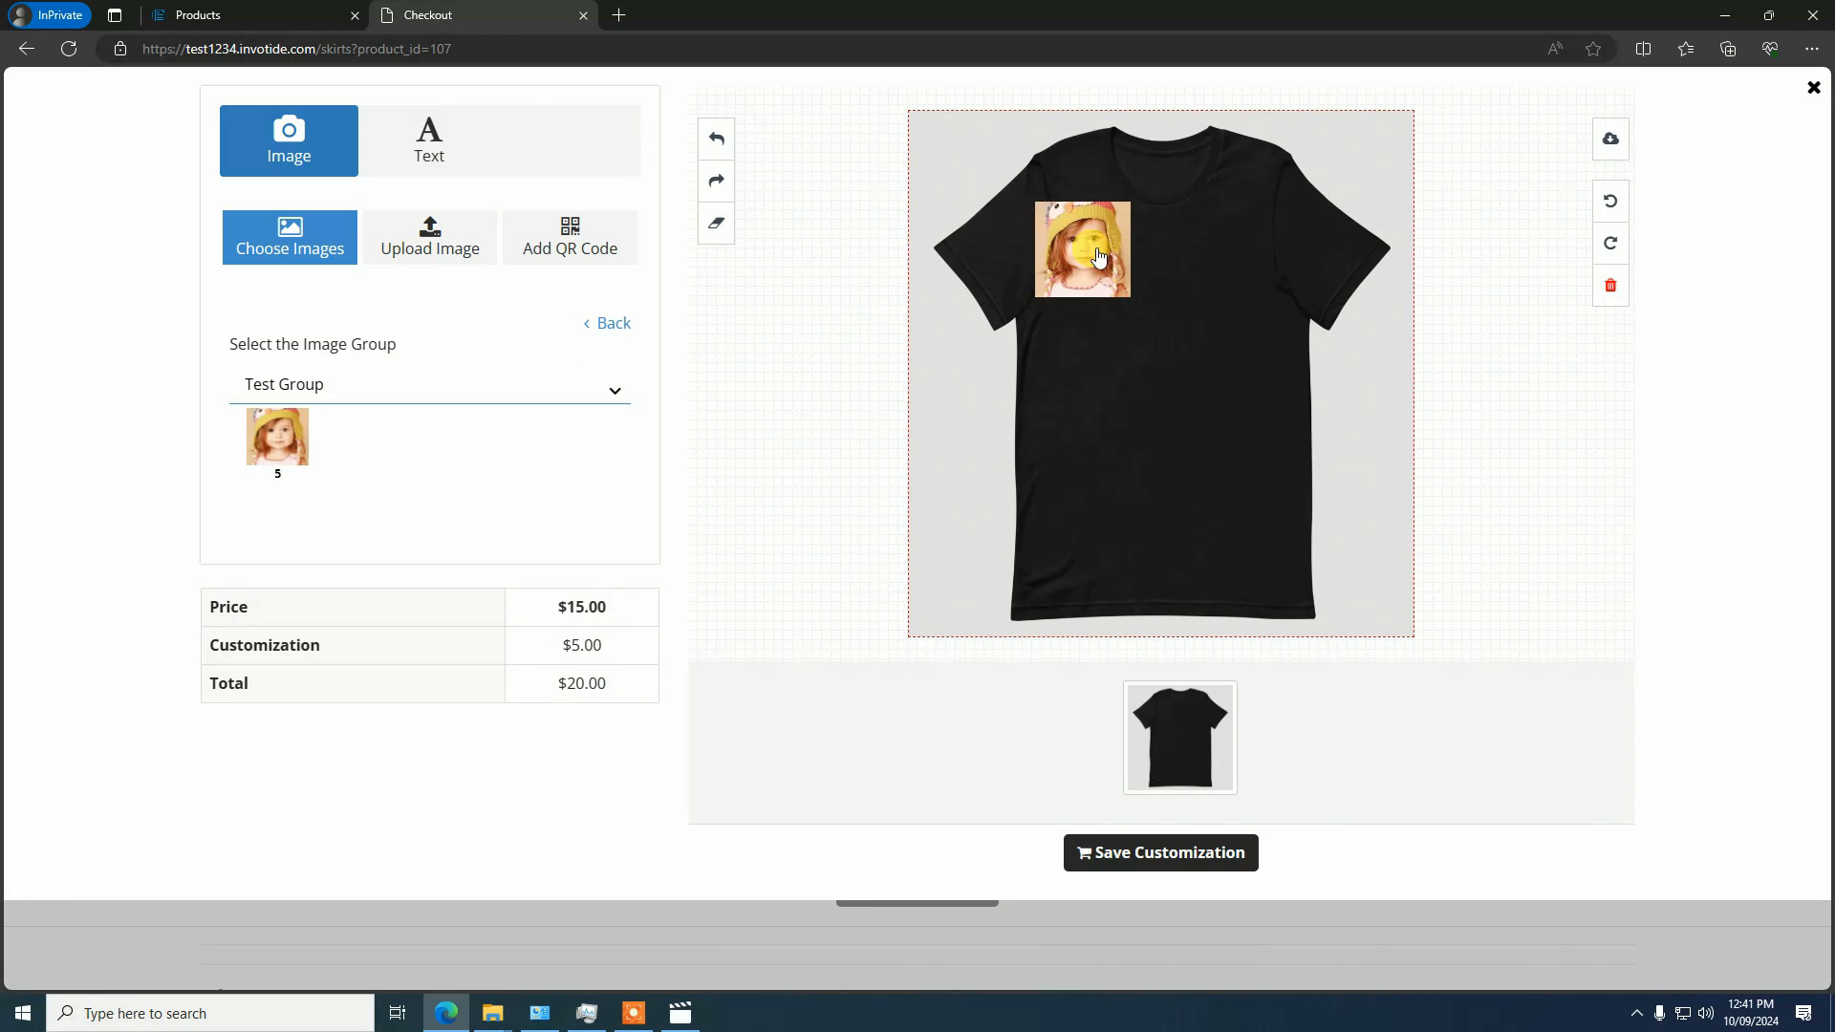
pyautogui.moveTo(1099, 258); pyautogui.dragTo(1182, 318)
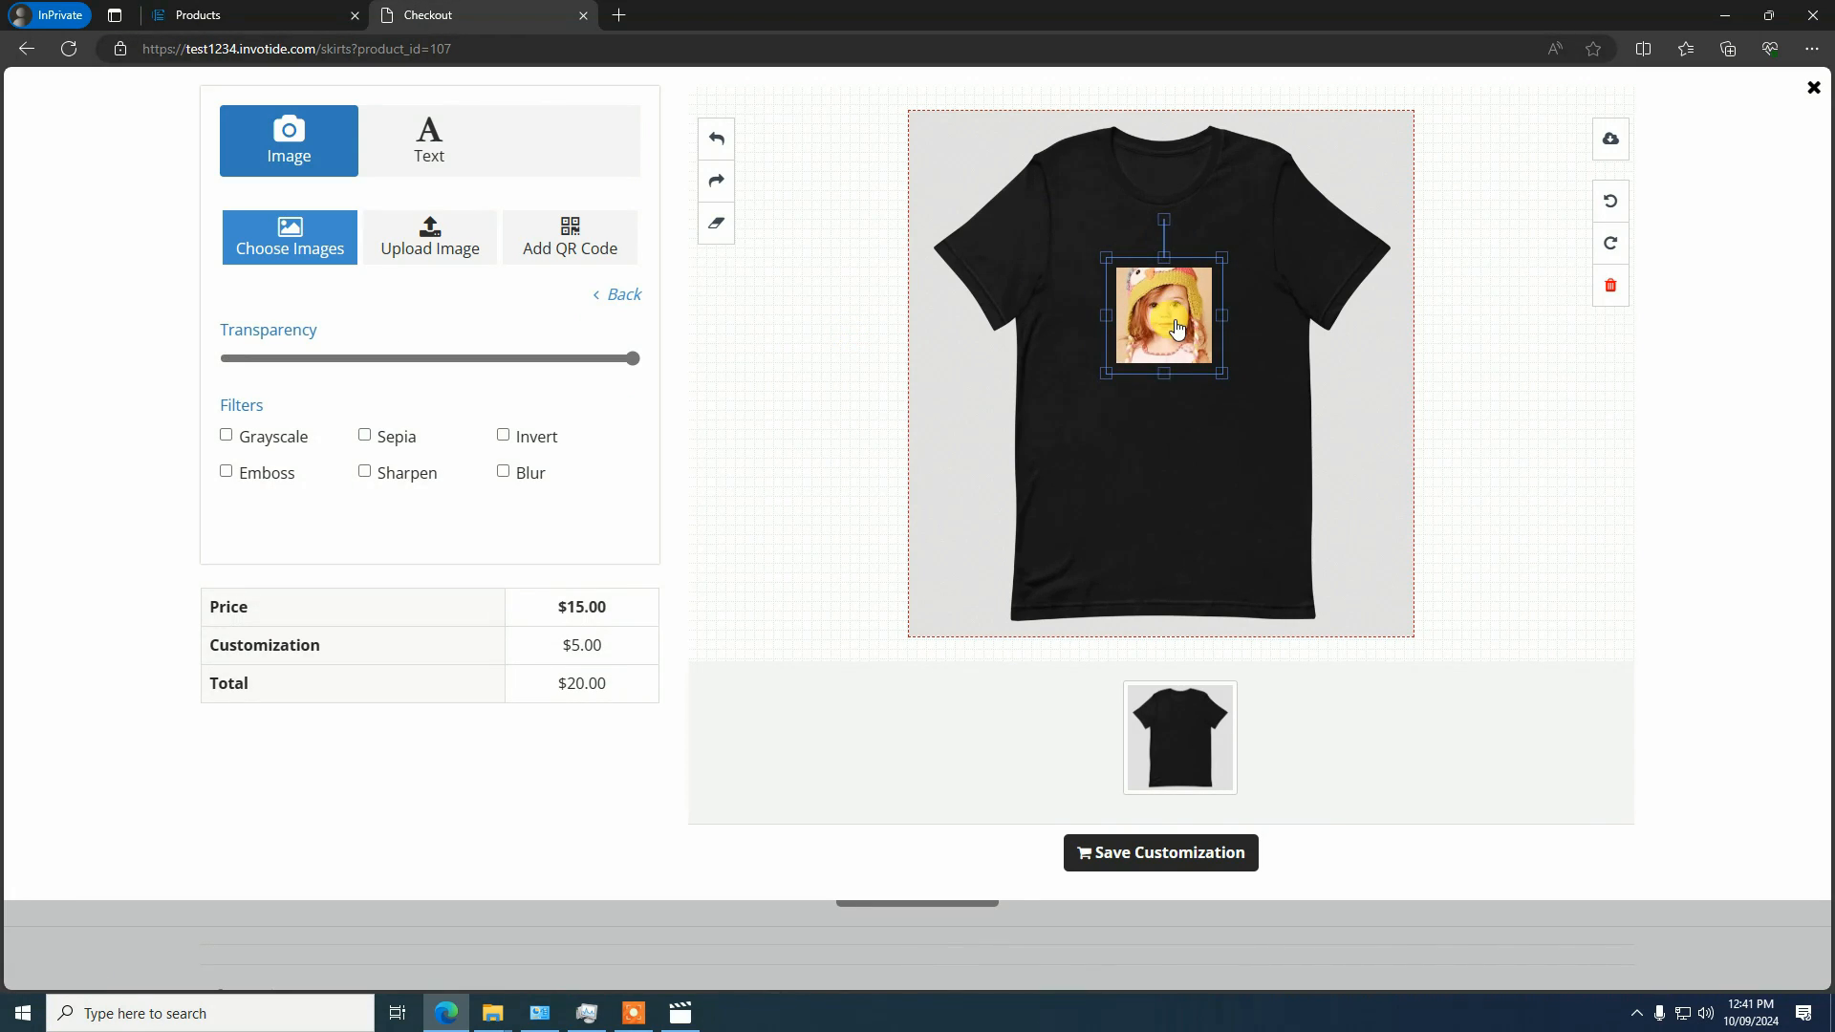
pyautogui.click(1141, 421)
pyautogui.click(1132, 352)
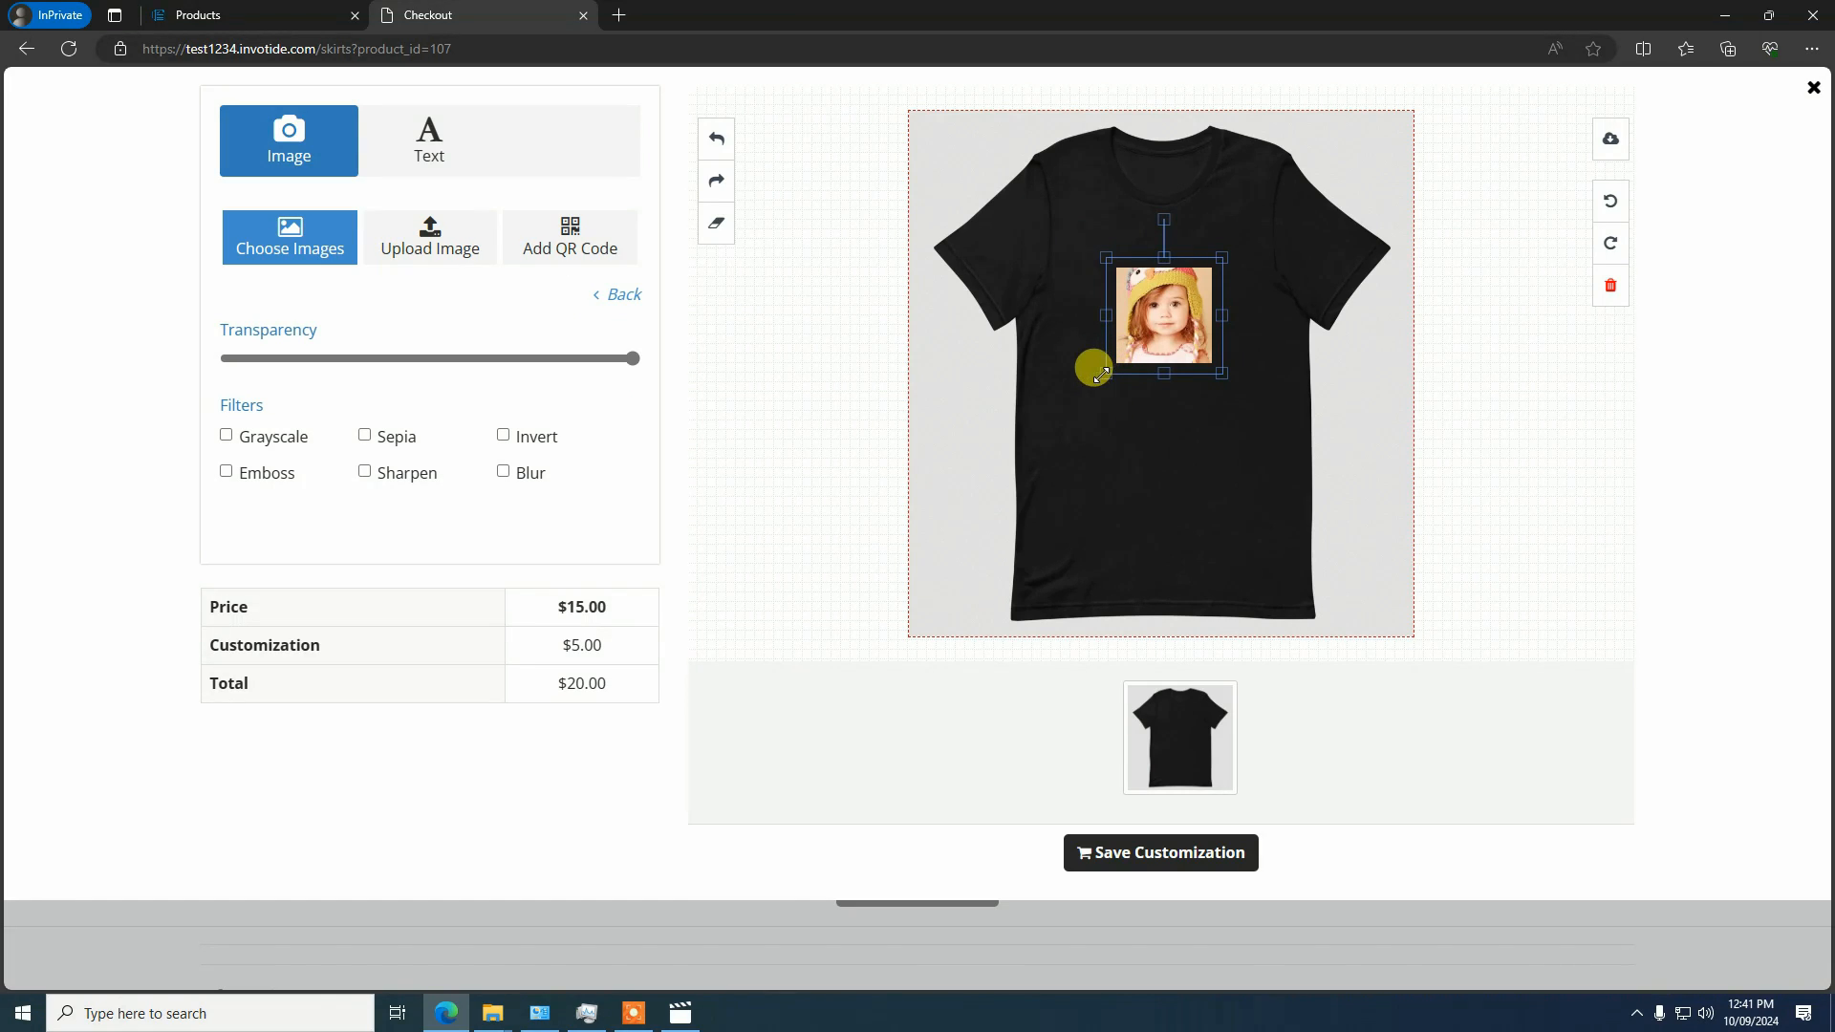
pyautogui.moveTo(1101, 374)
pyautogui.mouseDown()
pyautogui.moveTo(1056, 430)
pyautogui.moveTo(1077, 402)
pyautogui.mouseUp()
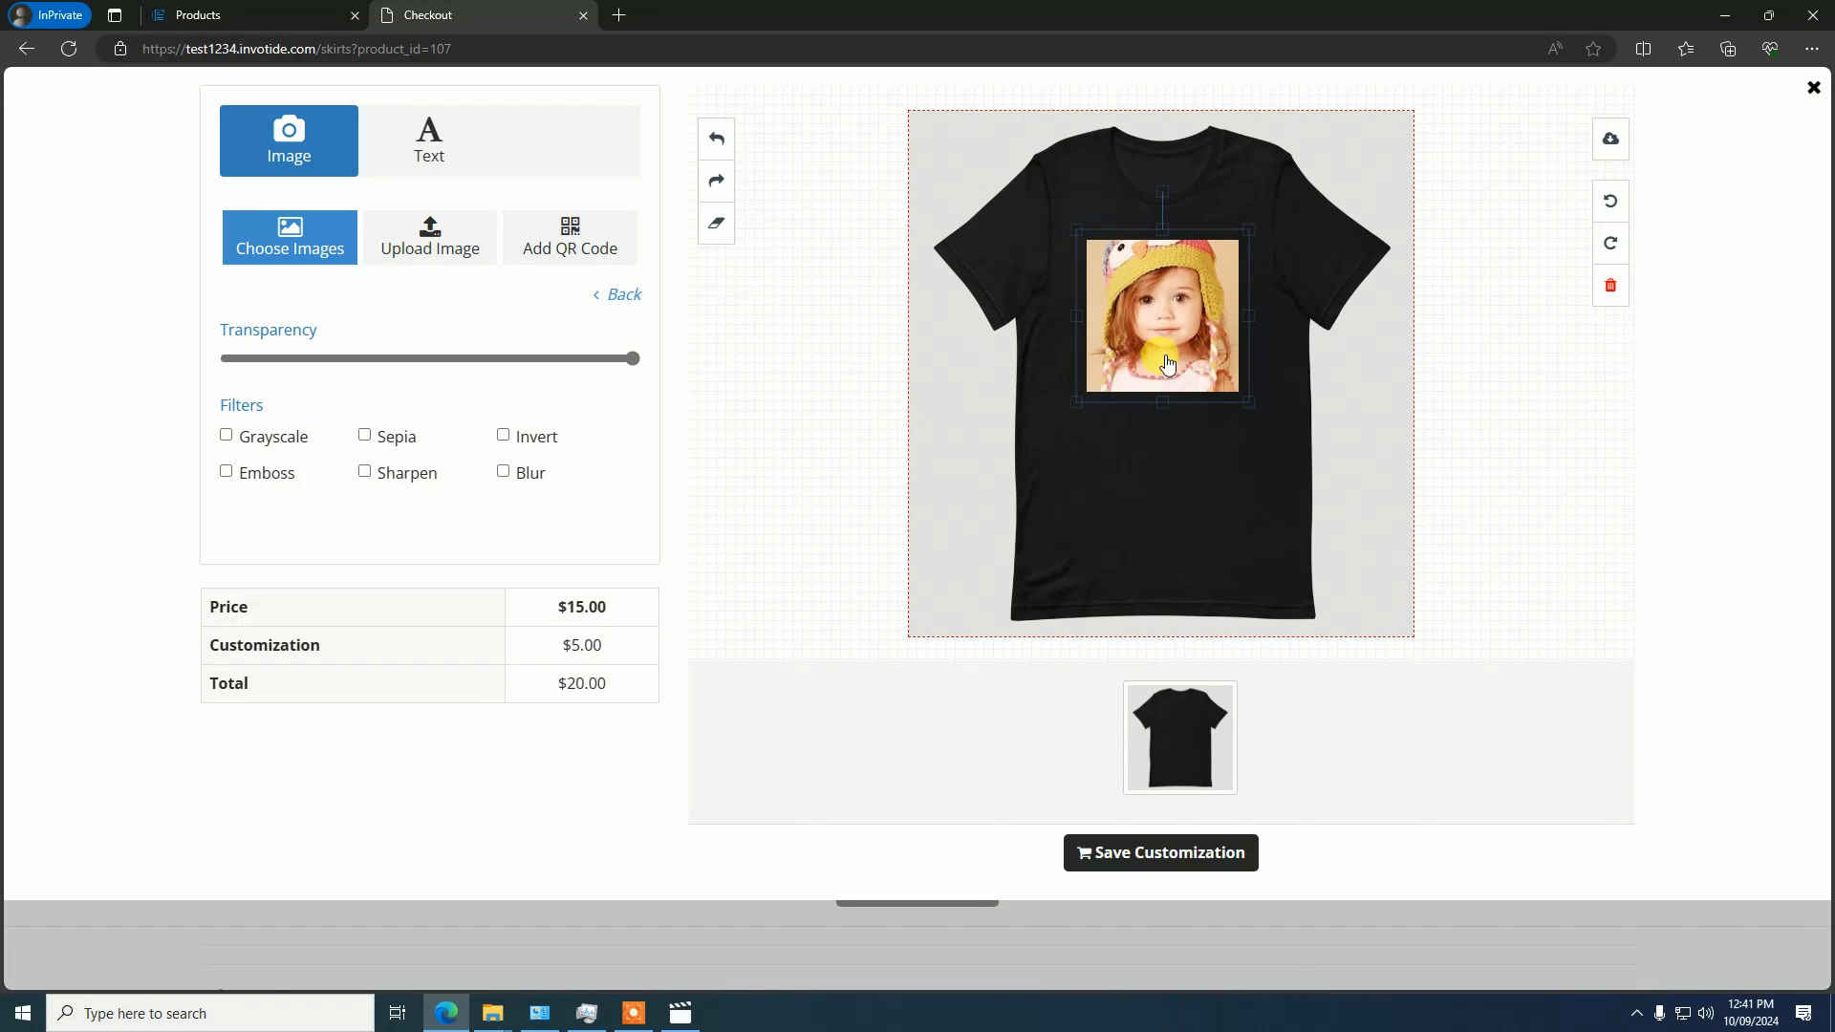
pyautogui.click(1231, 400)
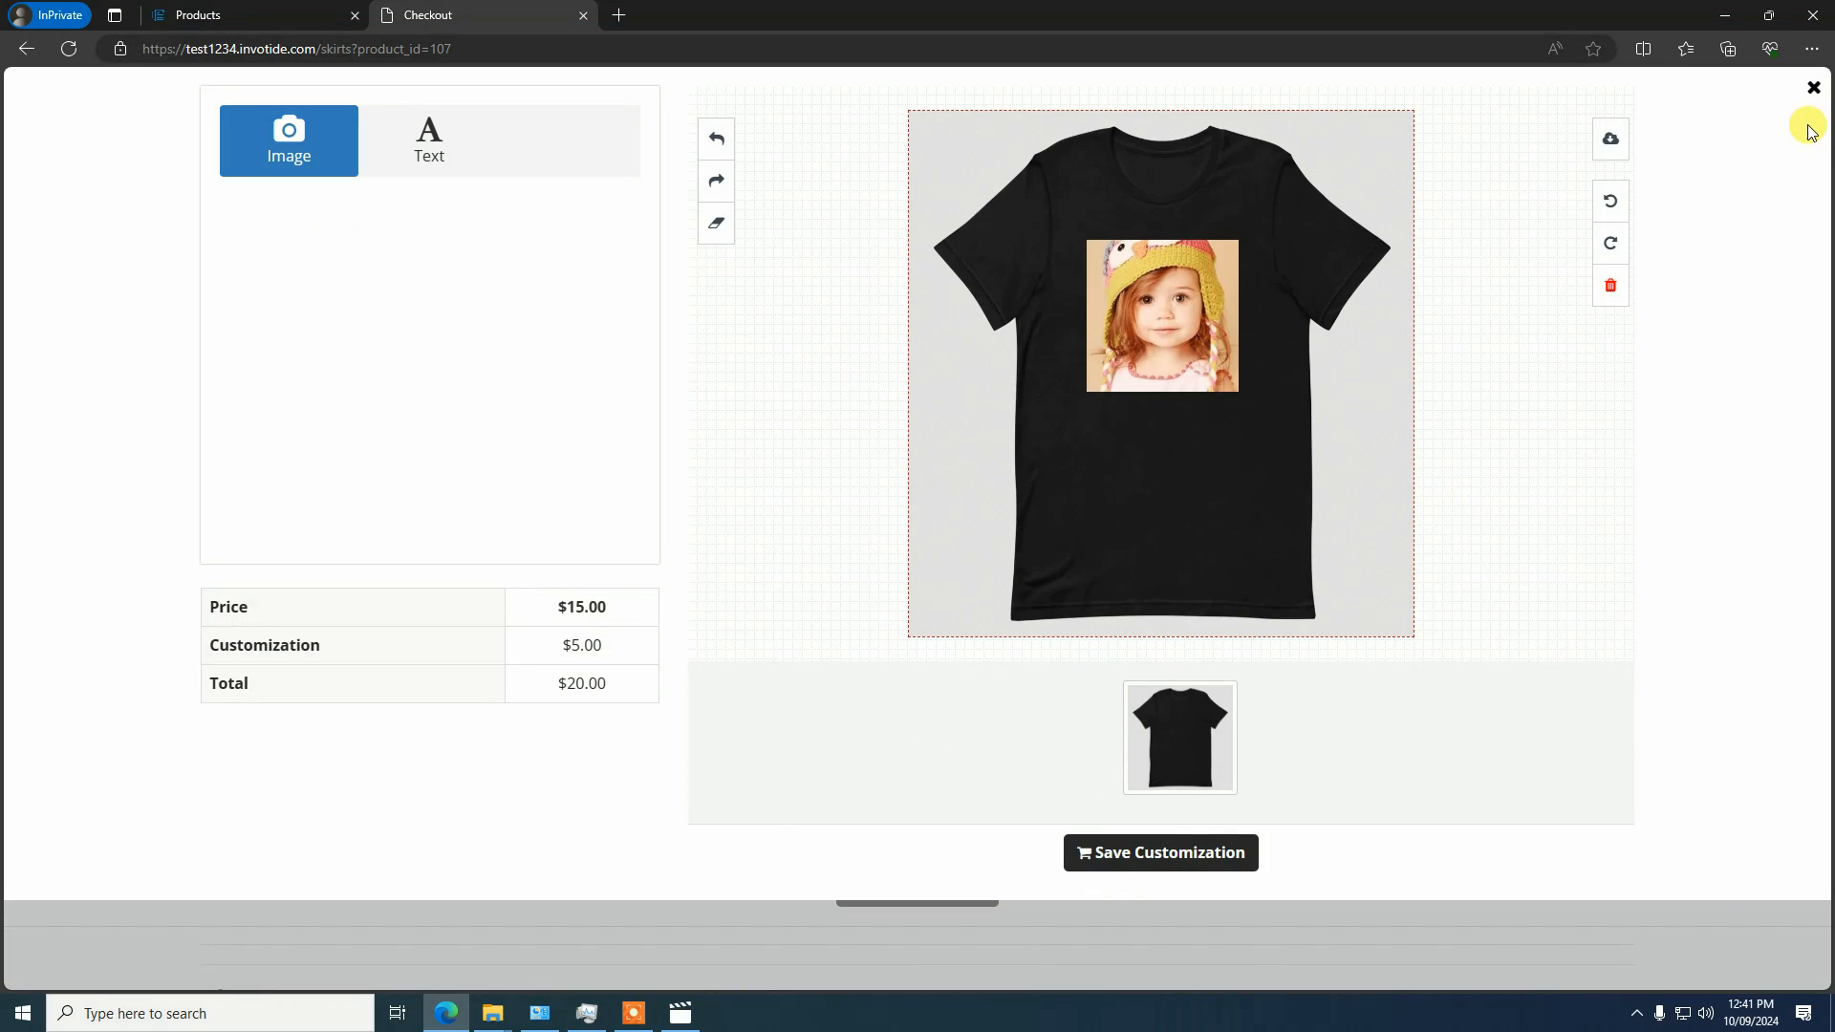
# Close the customization designer and the storefront, and open the Customizable T-shirt product for editing
pyautogui.click(1813, 90)
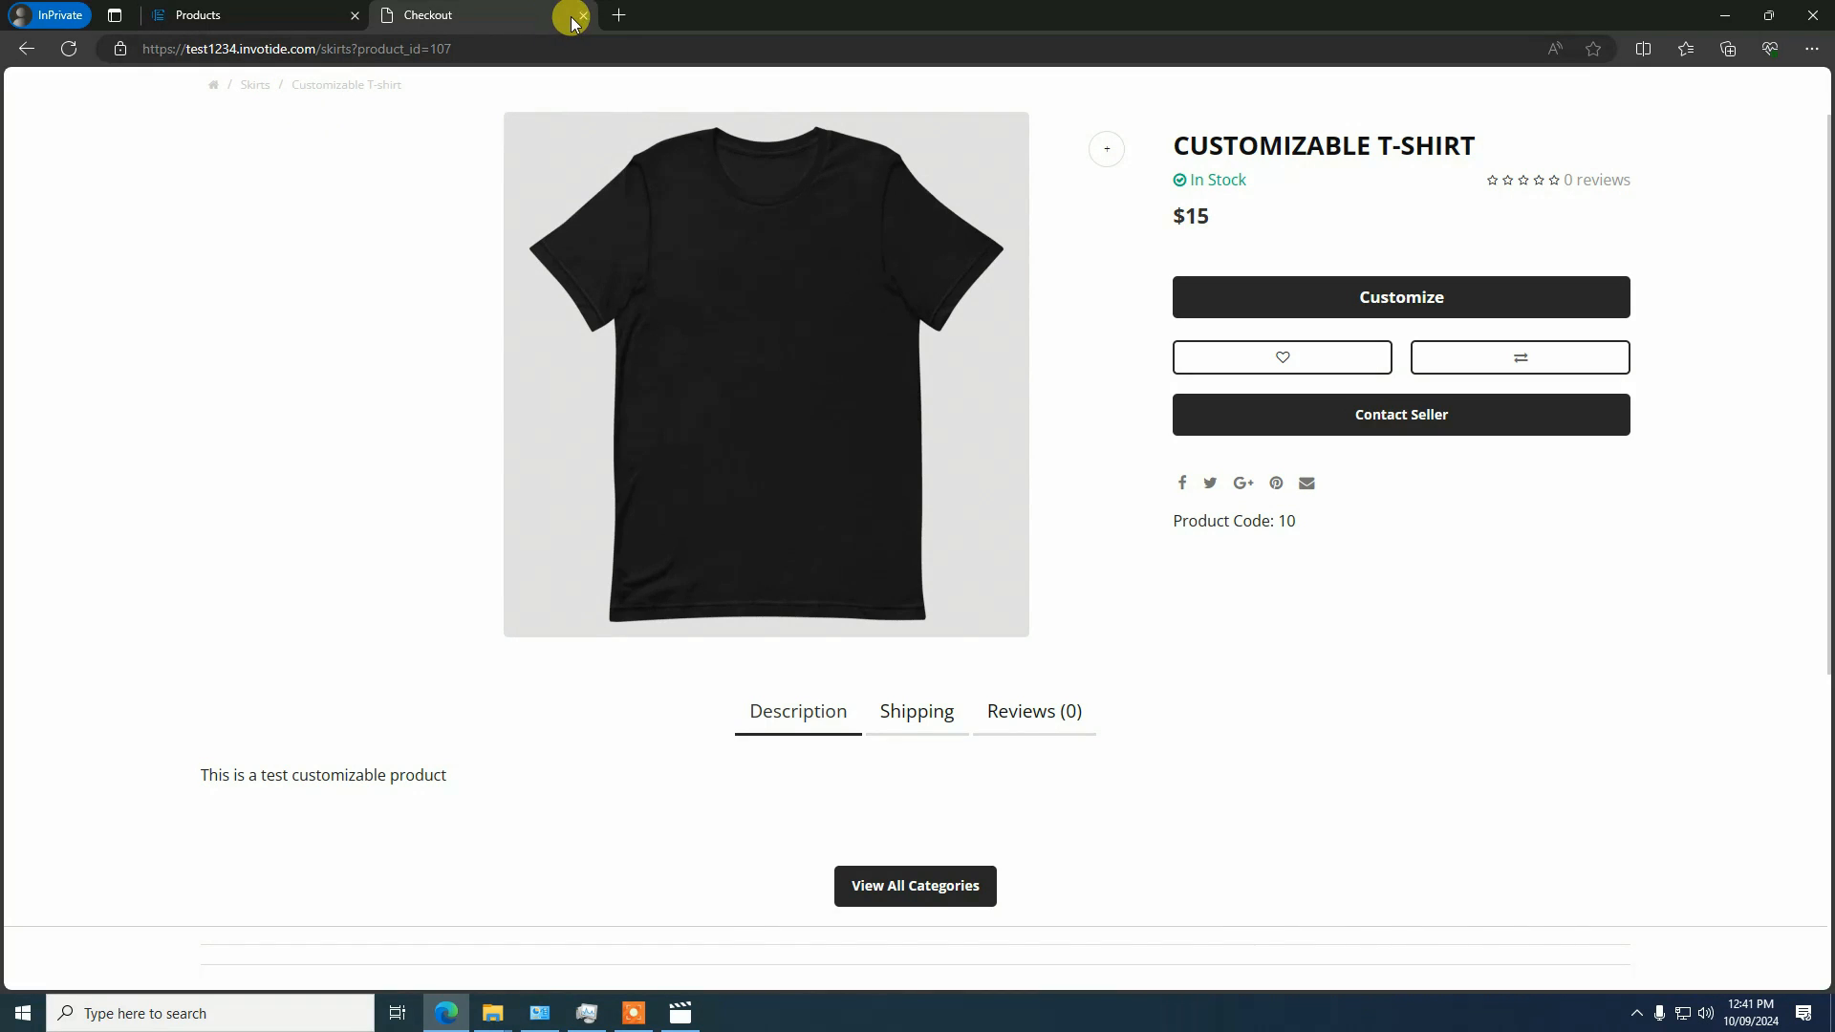
pyautogui.click(582, 15)
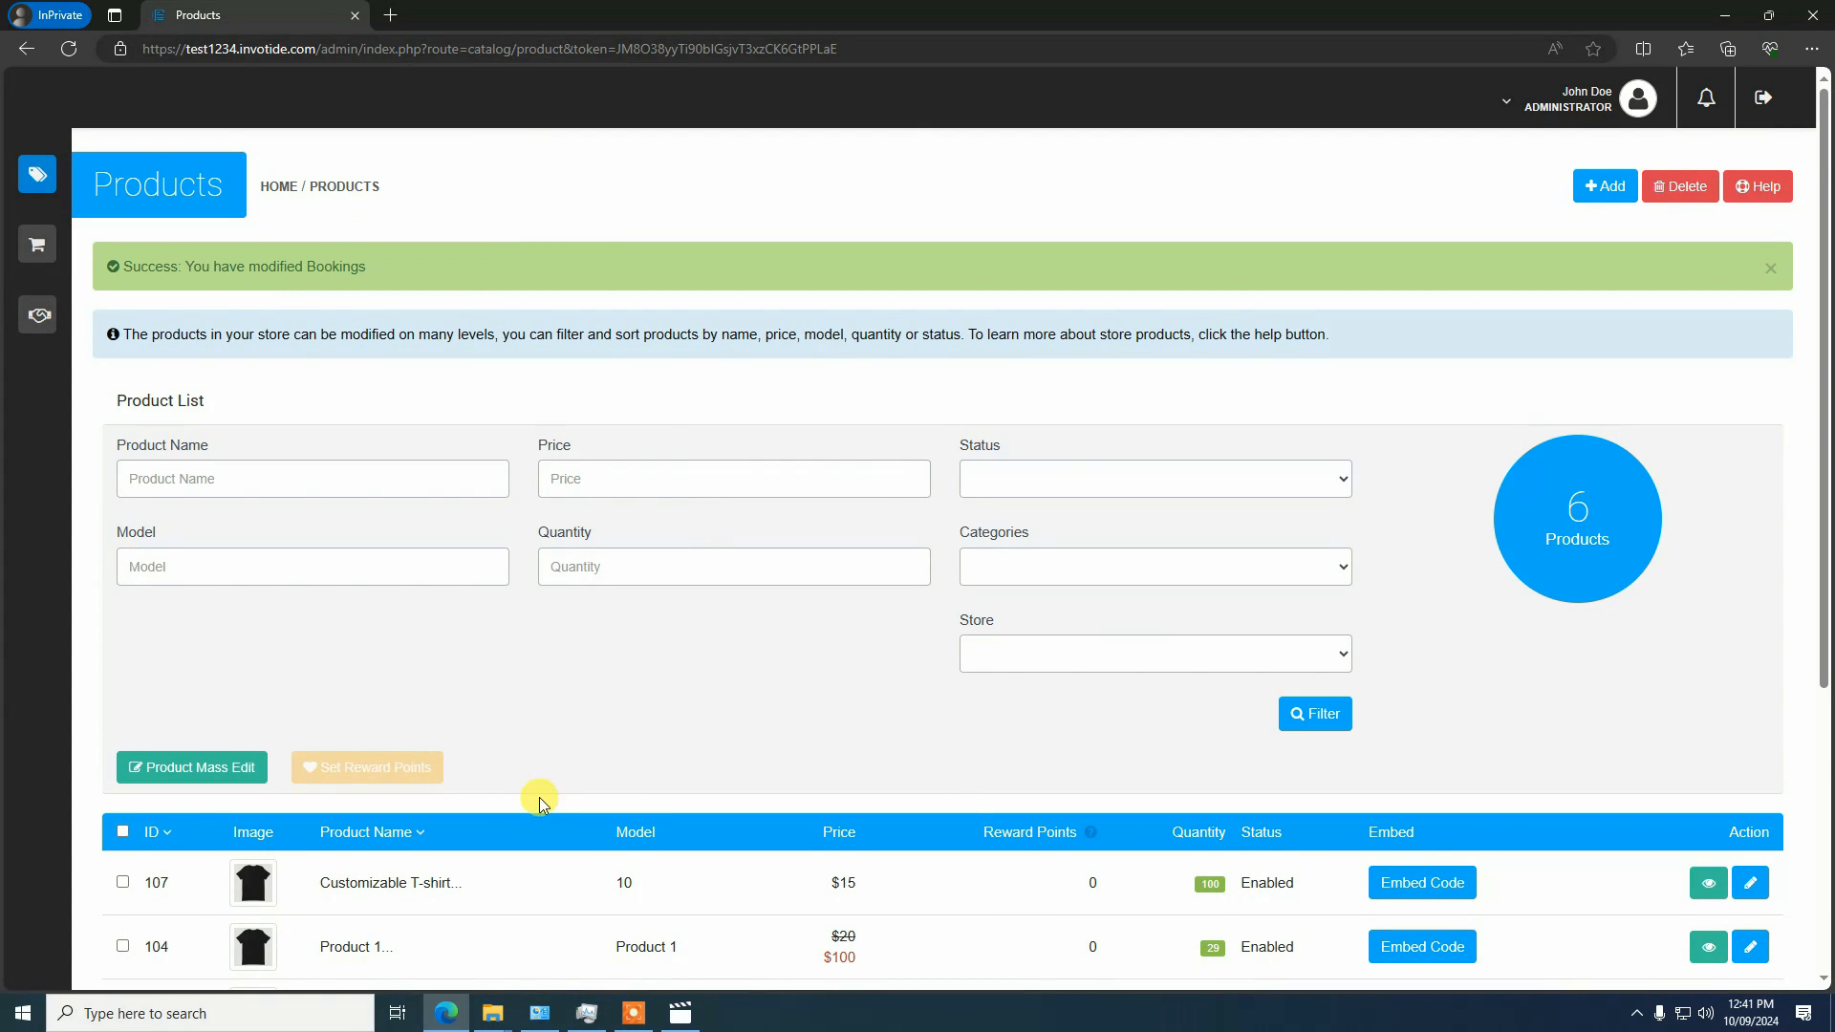
pyautogui.scroll(-2, 539, 798)
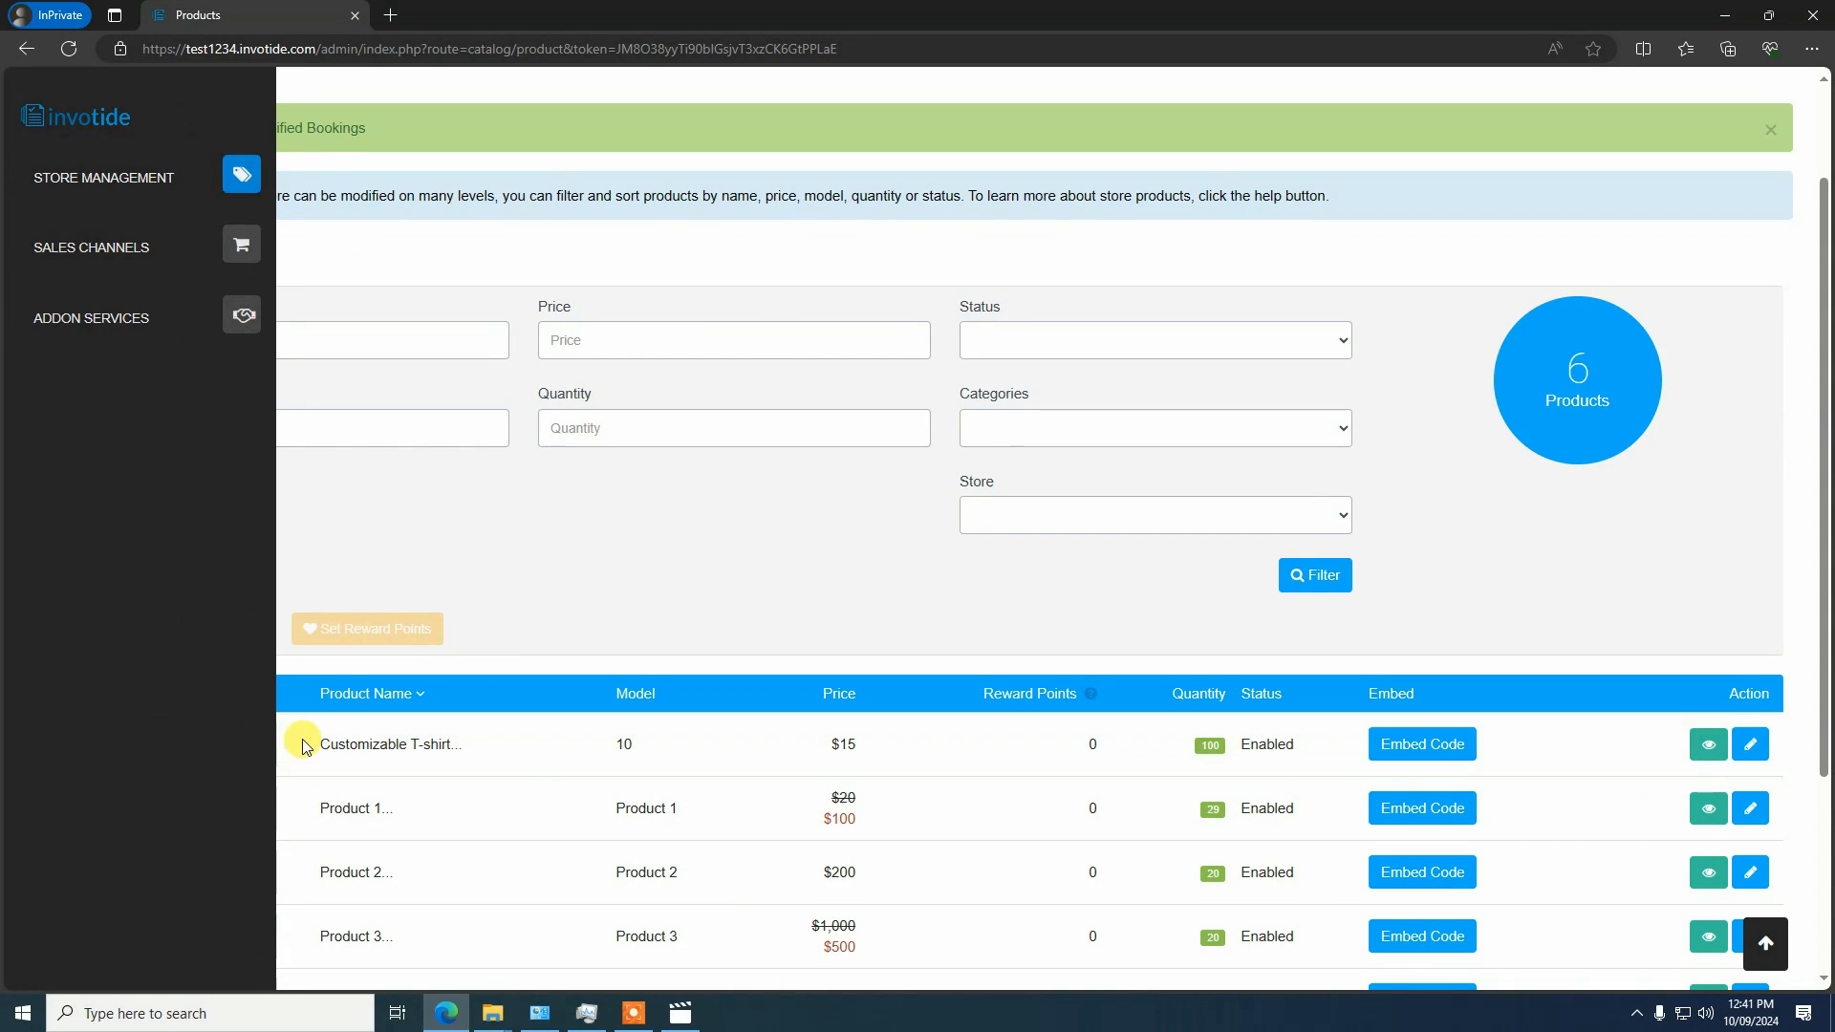
pyautogui.click(1739, 748)
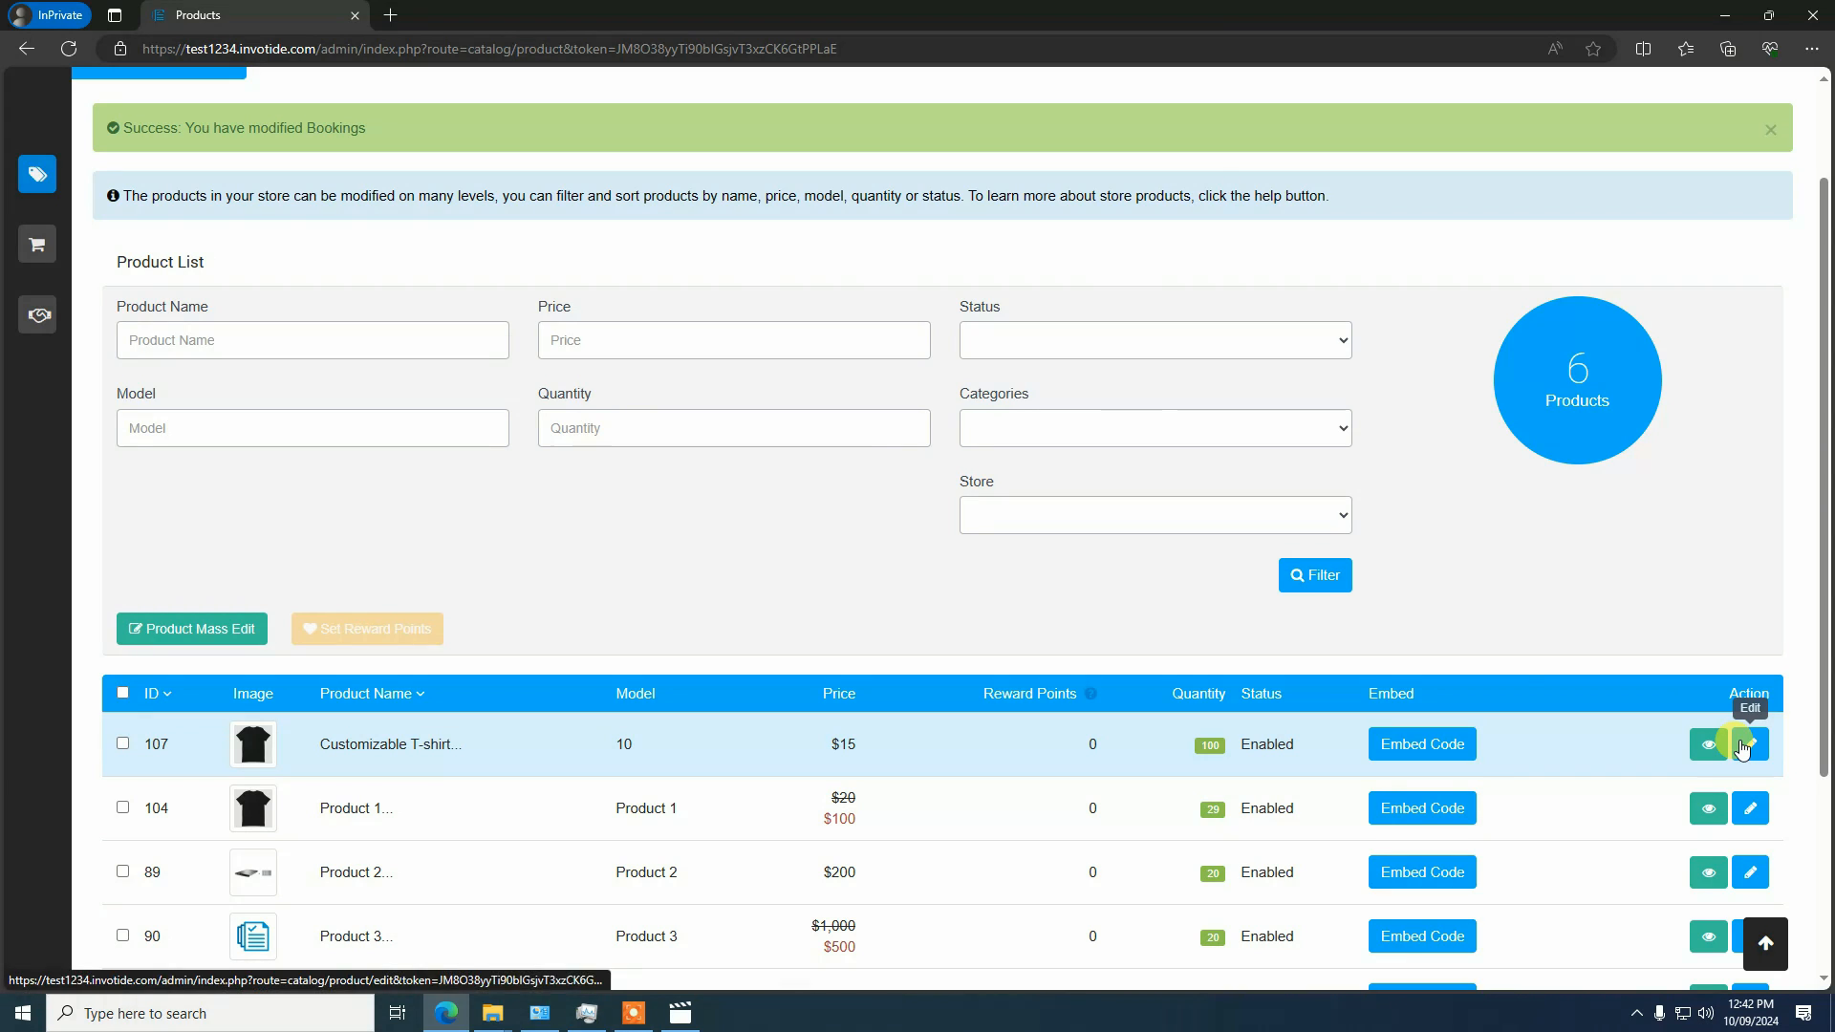
# Show the product's Designer settings and open its font configuration
pyautogui.scroll(-3, 719, 589)
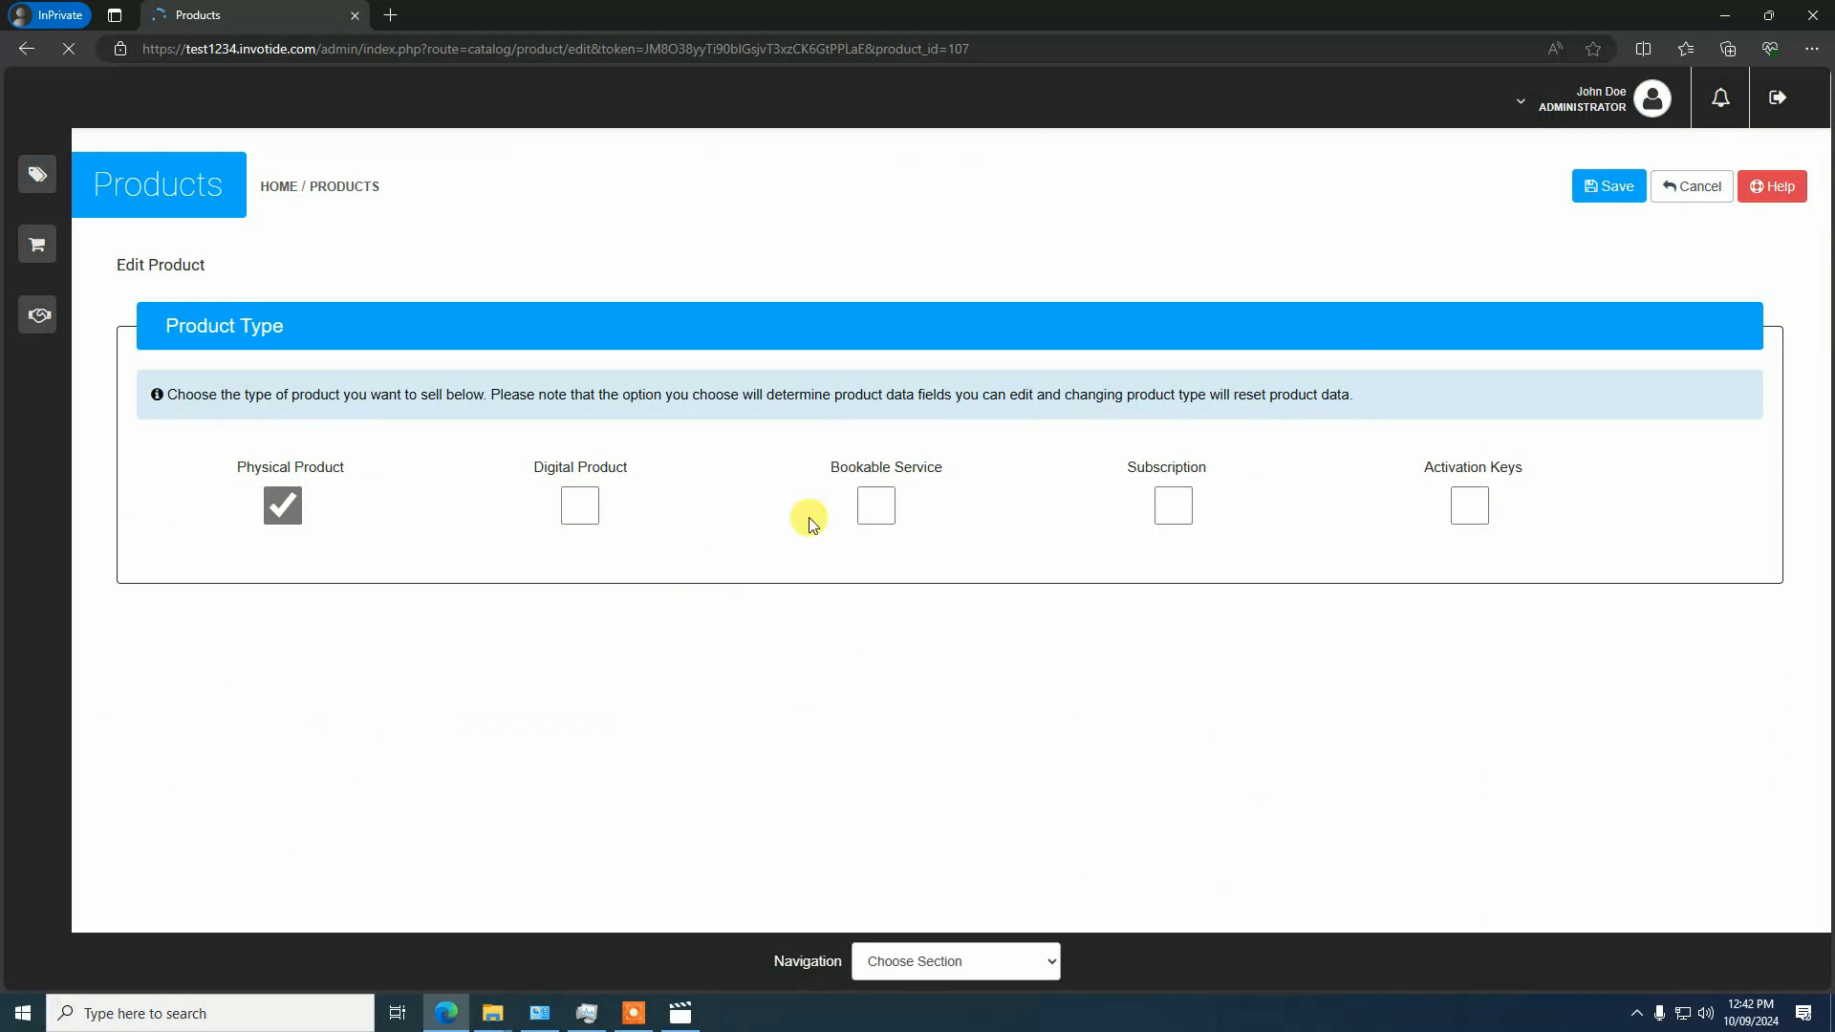
pyautogui.click(924, 960)
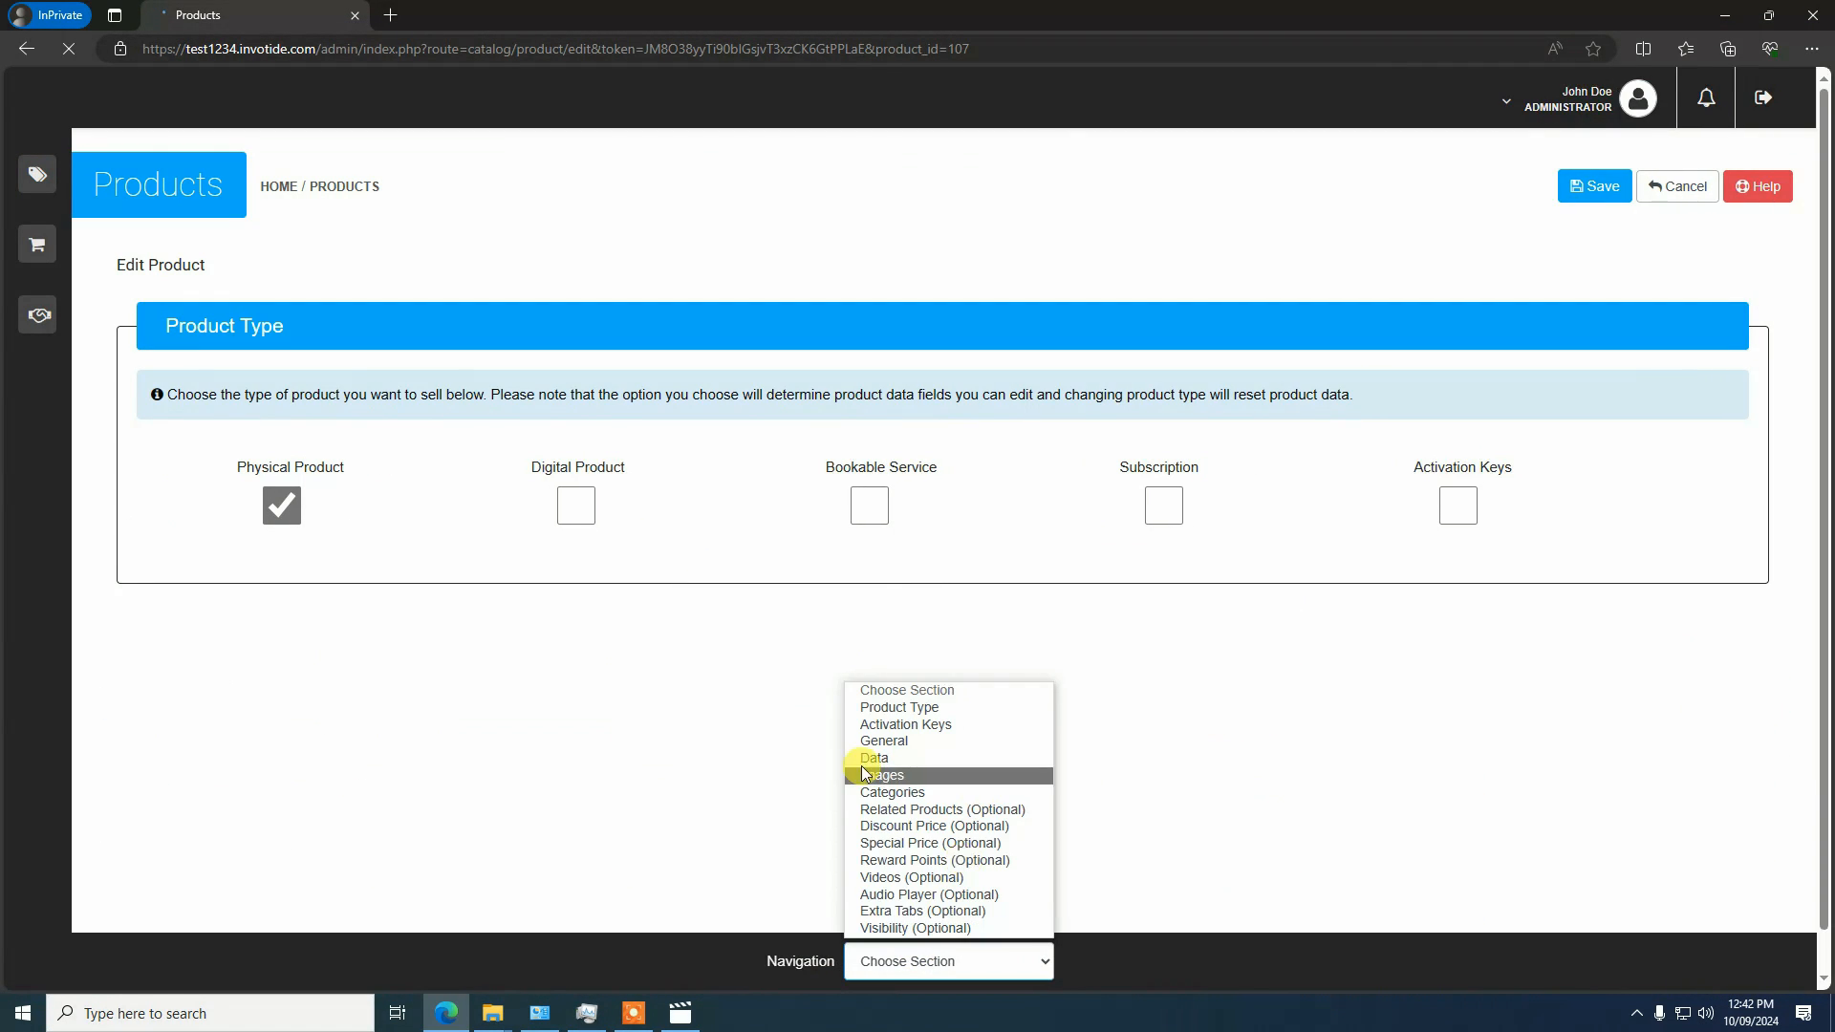
pyautogui.click(933, 945)
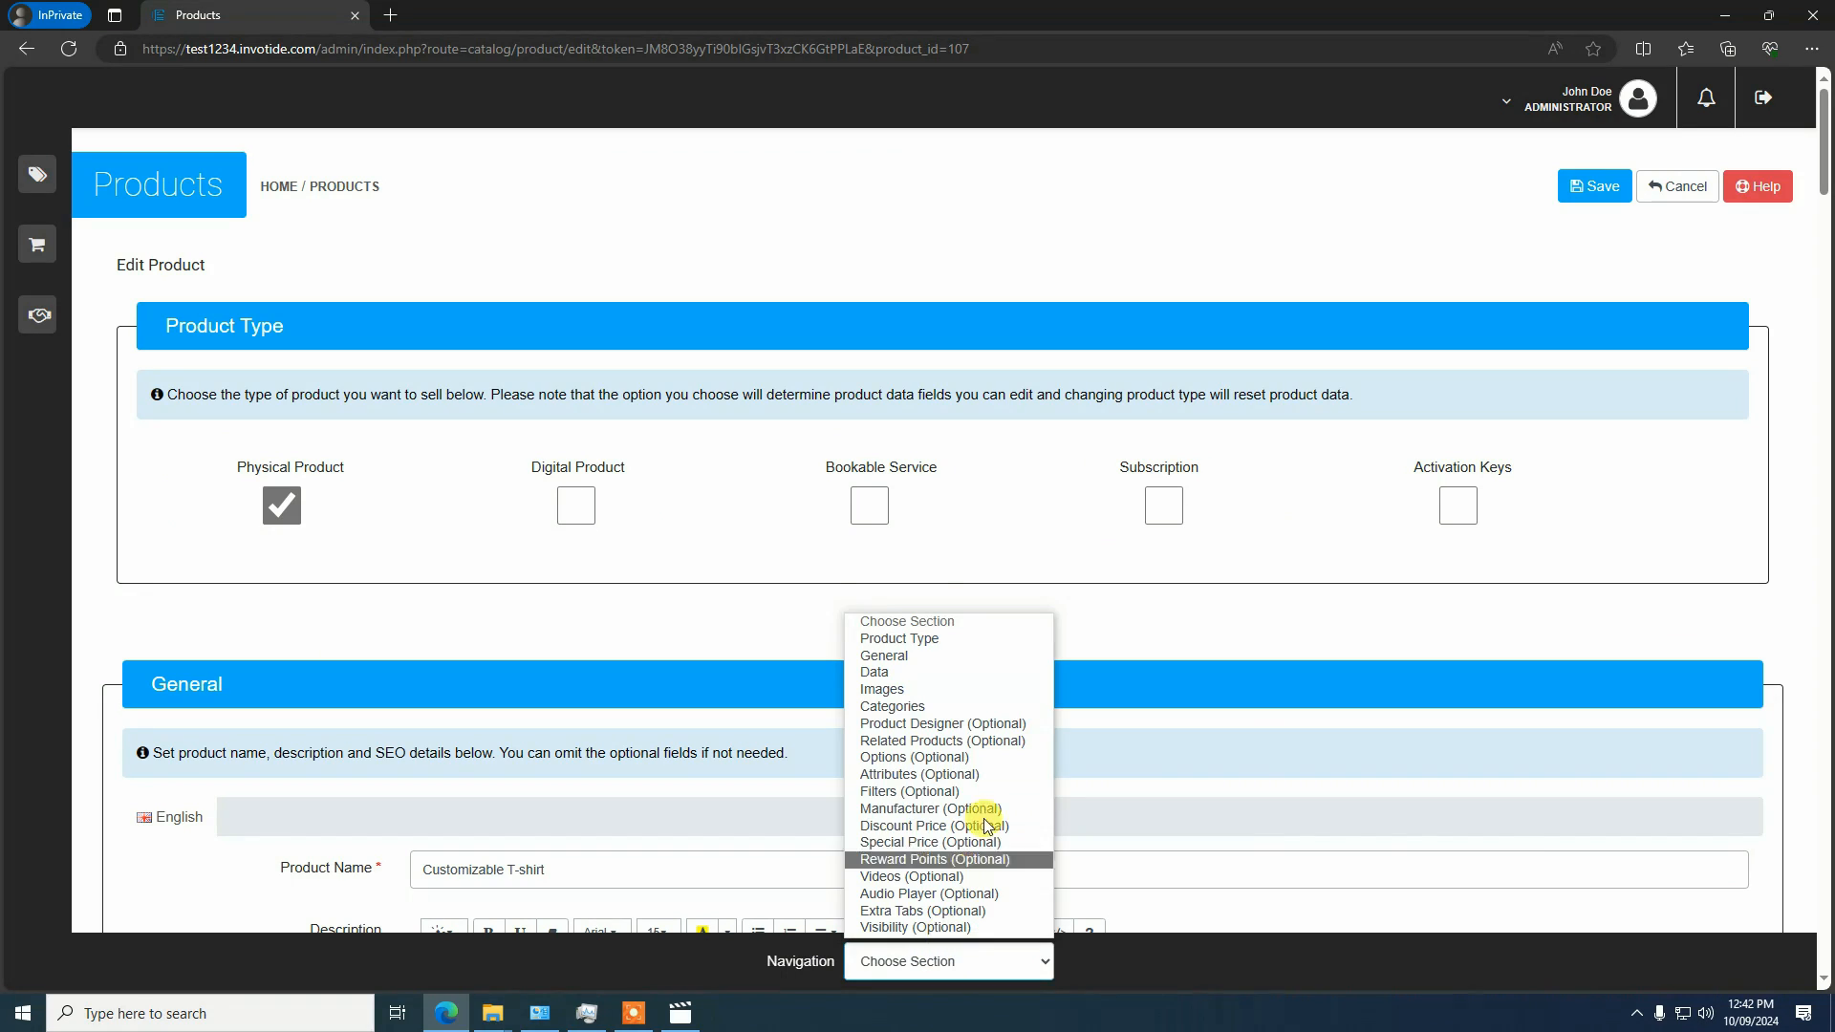
pyautogui.click(923, 725)
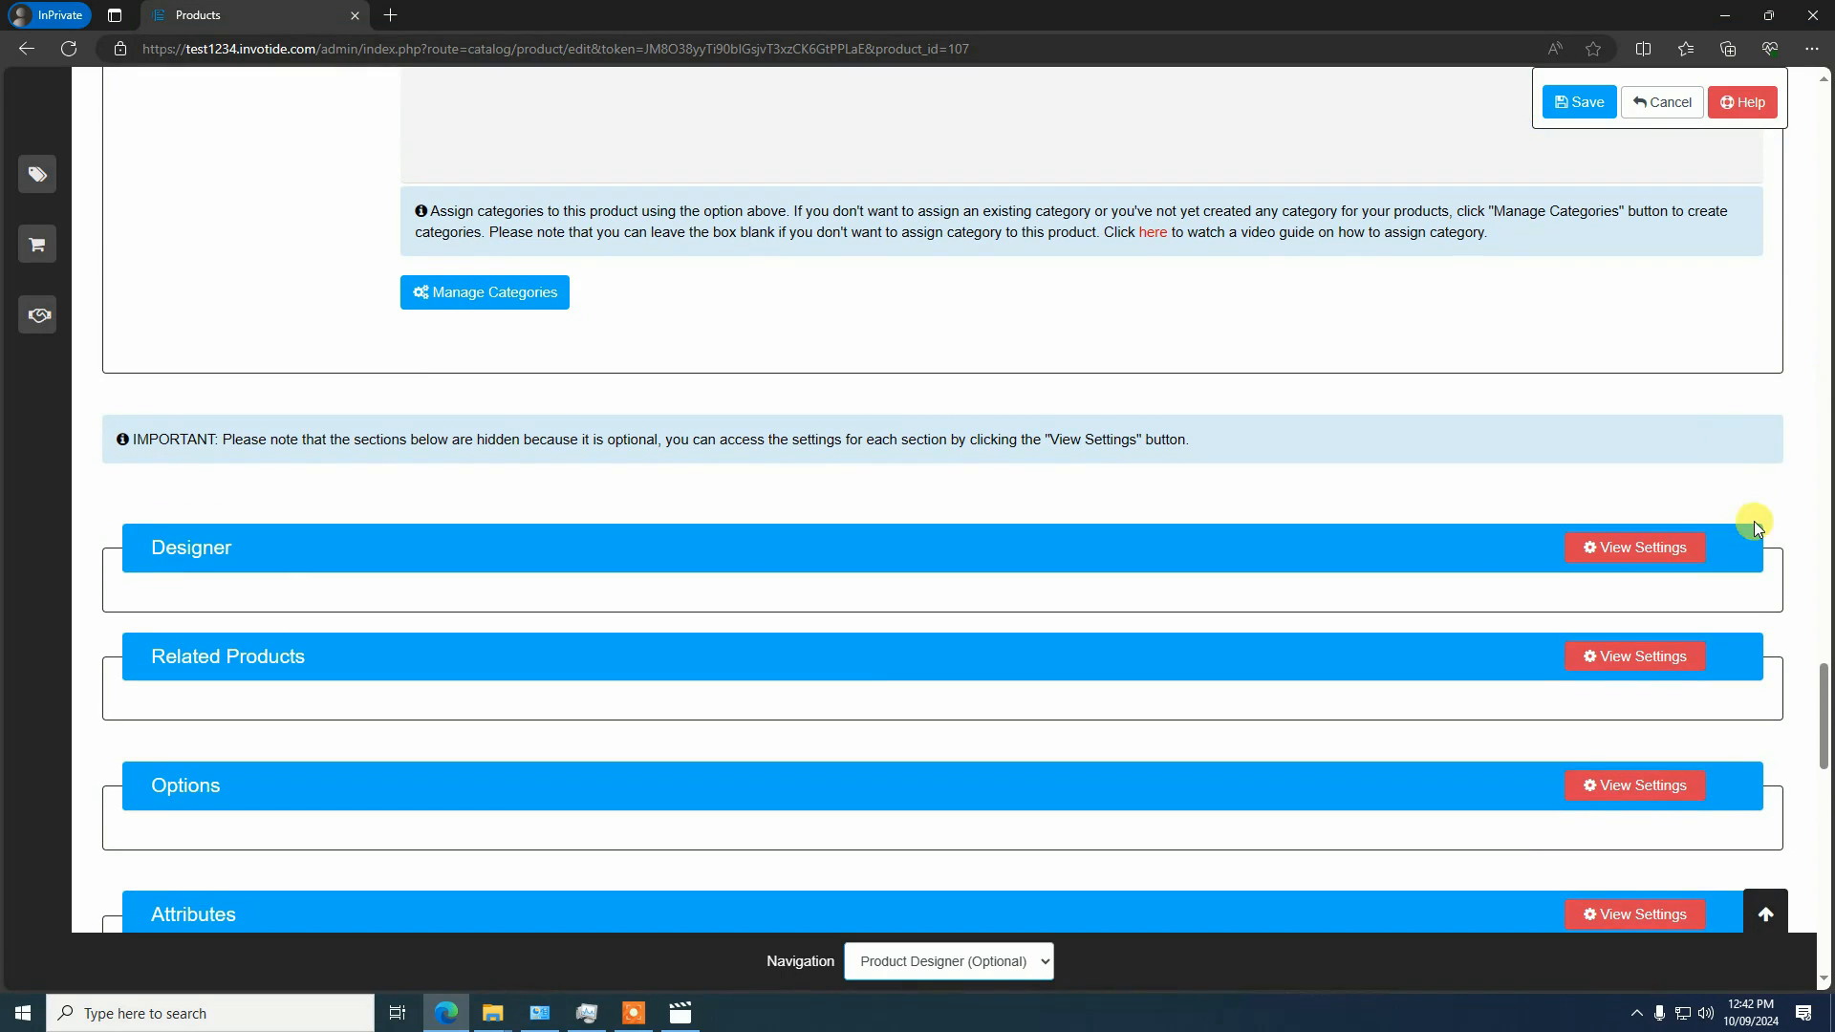
pyautogui.click(1659, 547)
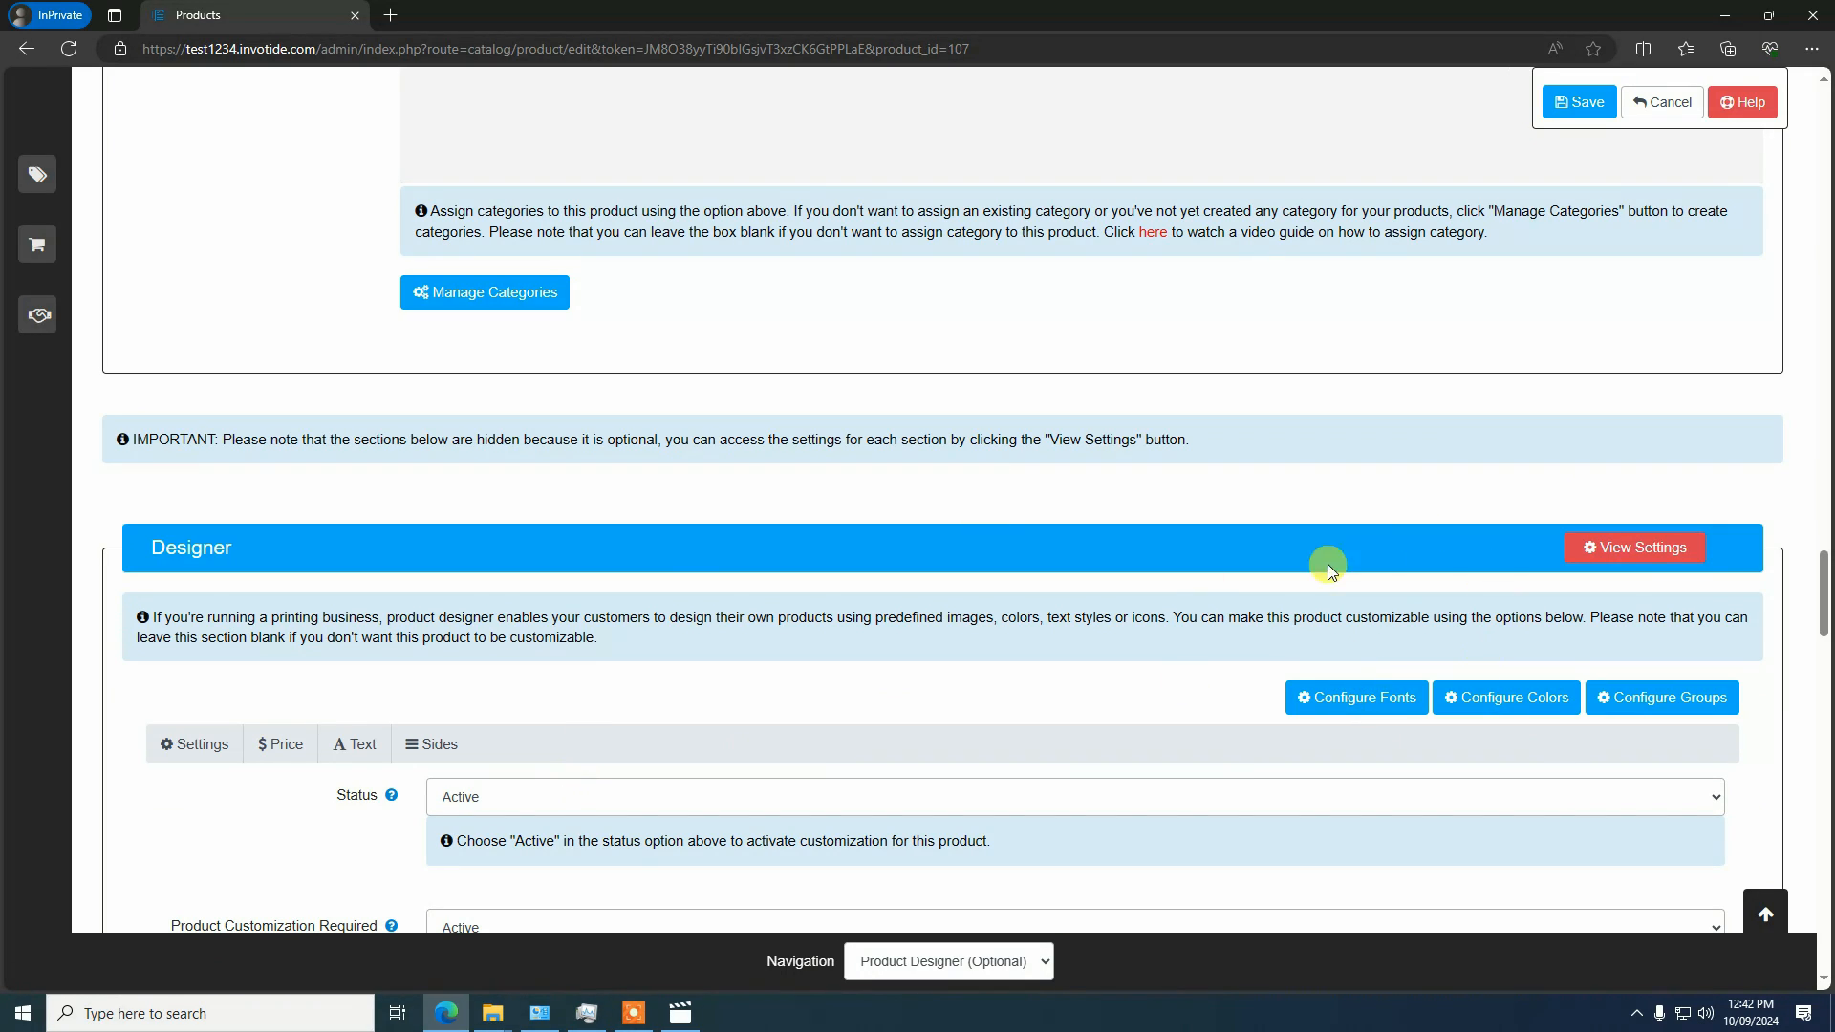
pyautogui.click(1356, 697)
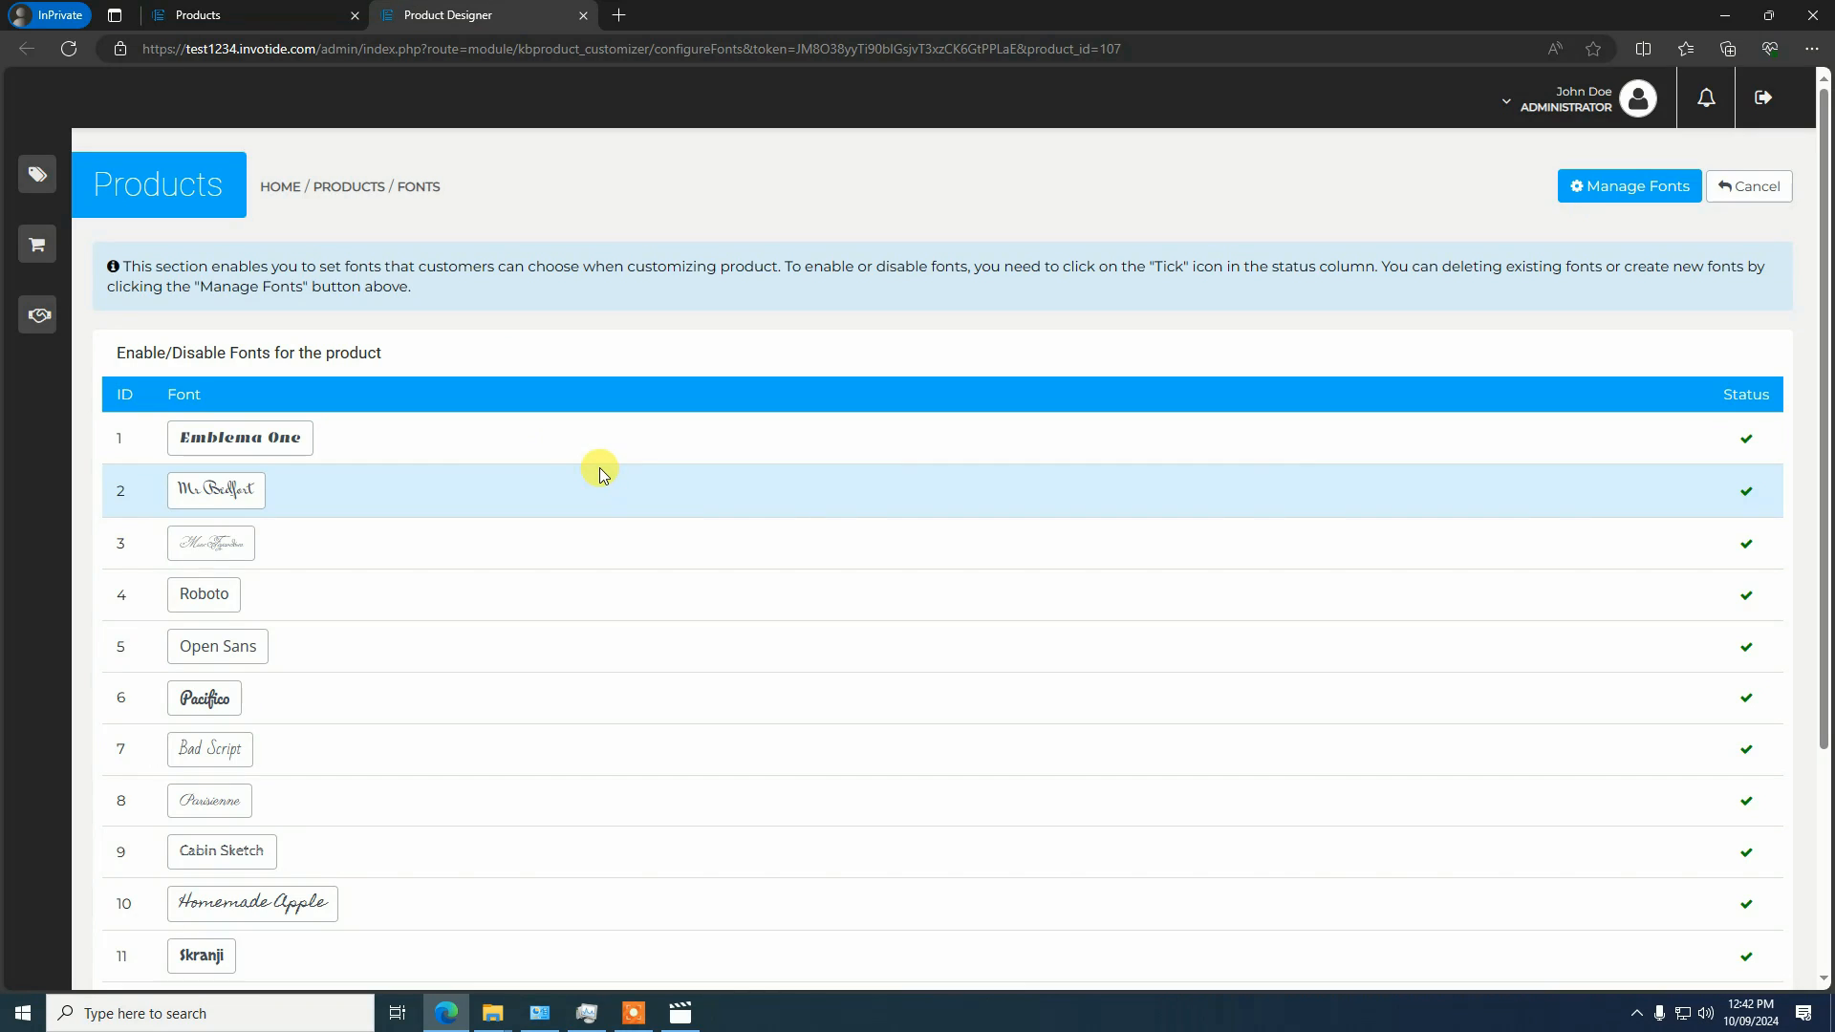
# Examine the list of fonts available for the product and each font's status
pyautogui.scroll(-3, 593, 464)
pyautogui.scroll(3, 566, 443)
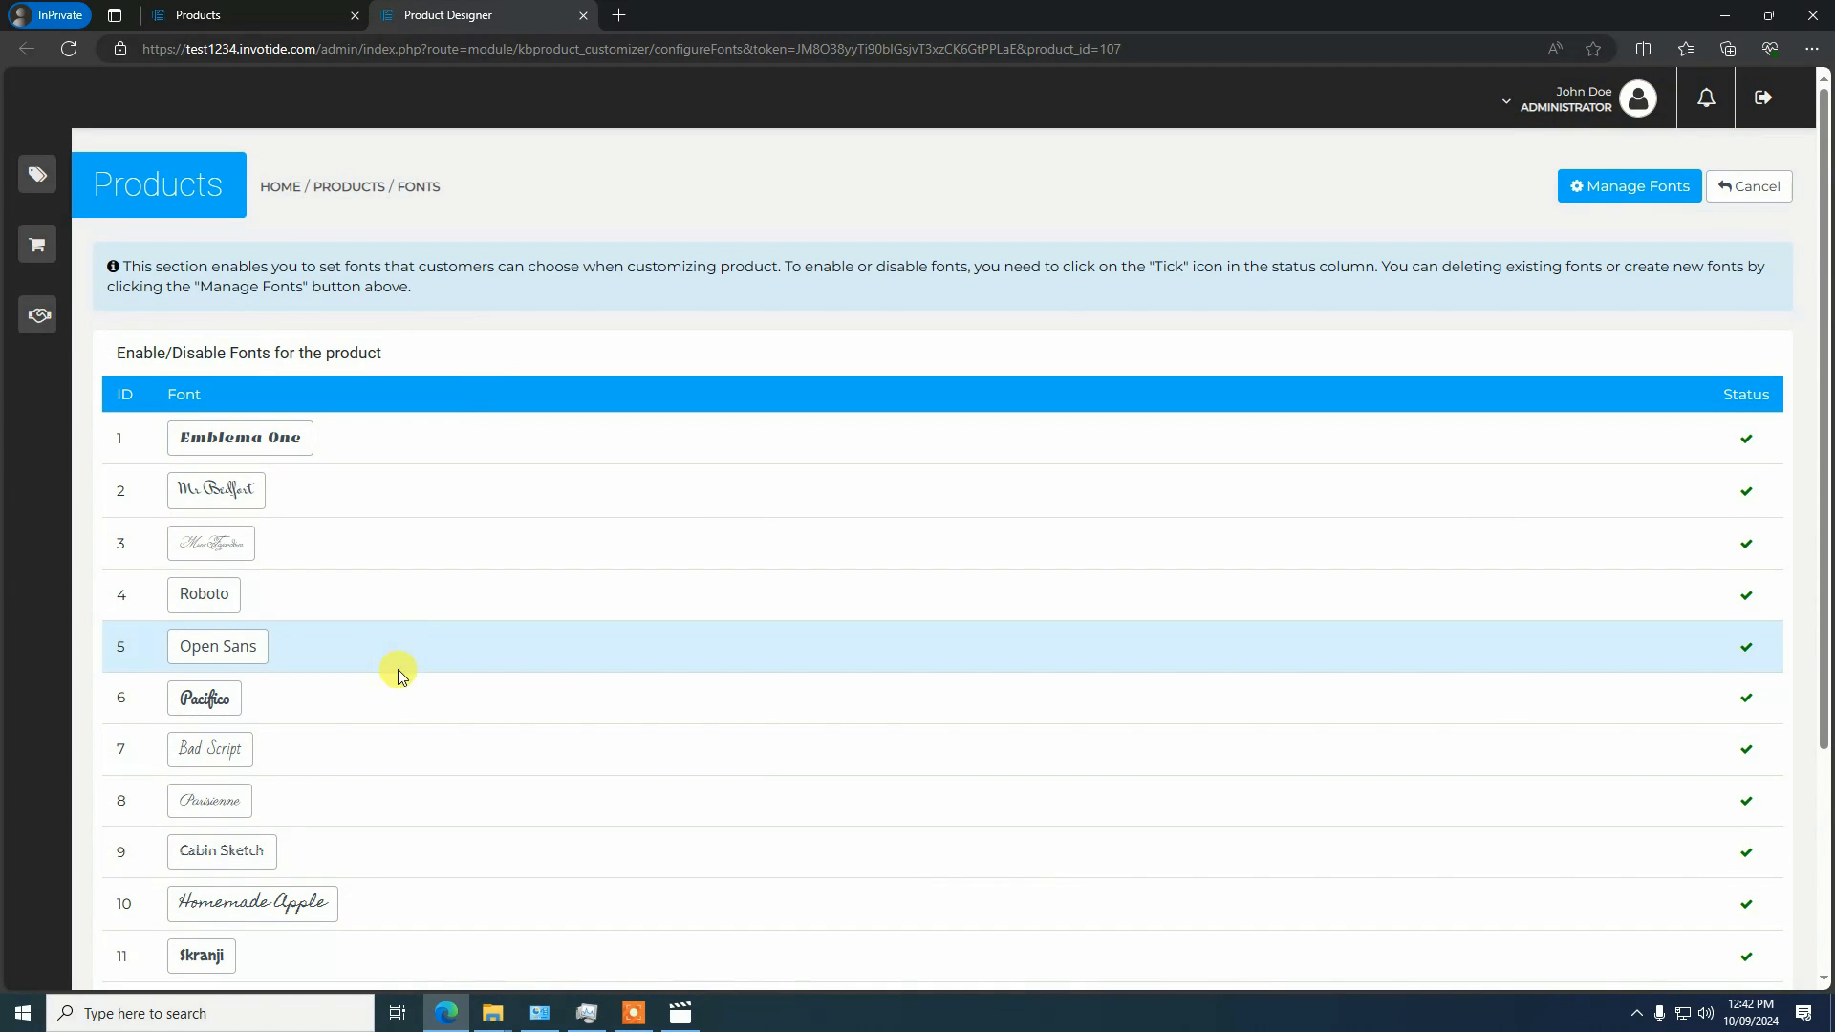
pyautogui.scroll(-3, 399, 659)
pyautogui.scroll(3, 402, 640)
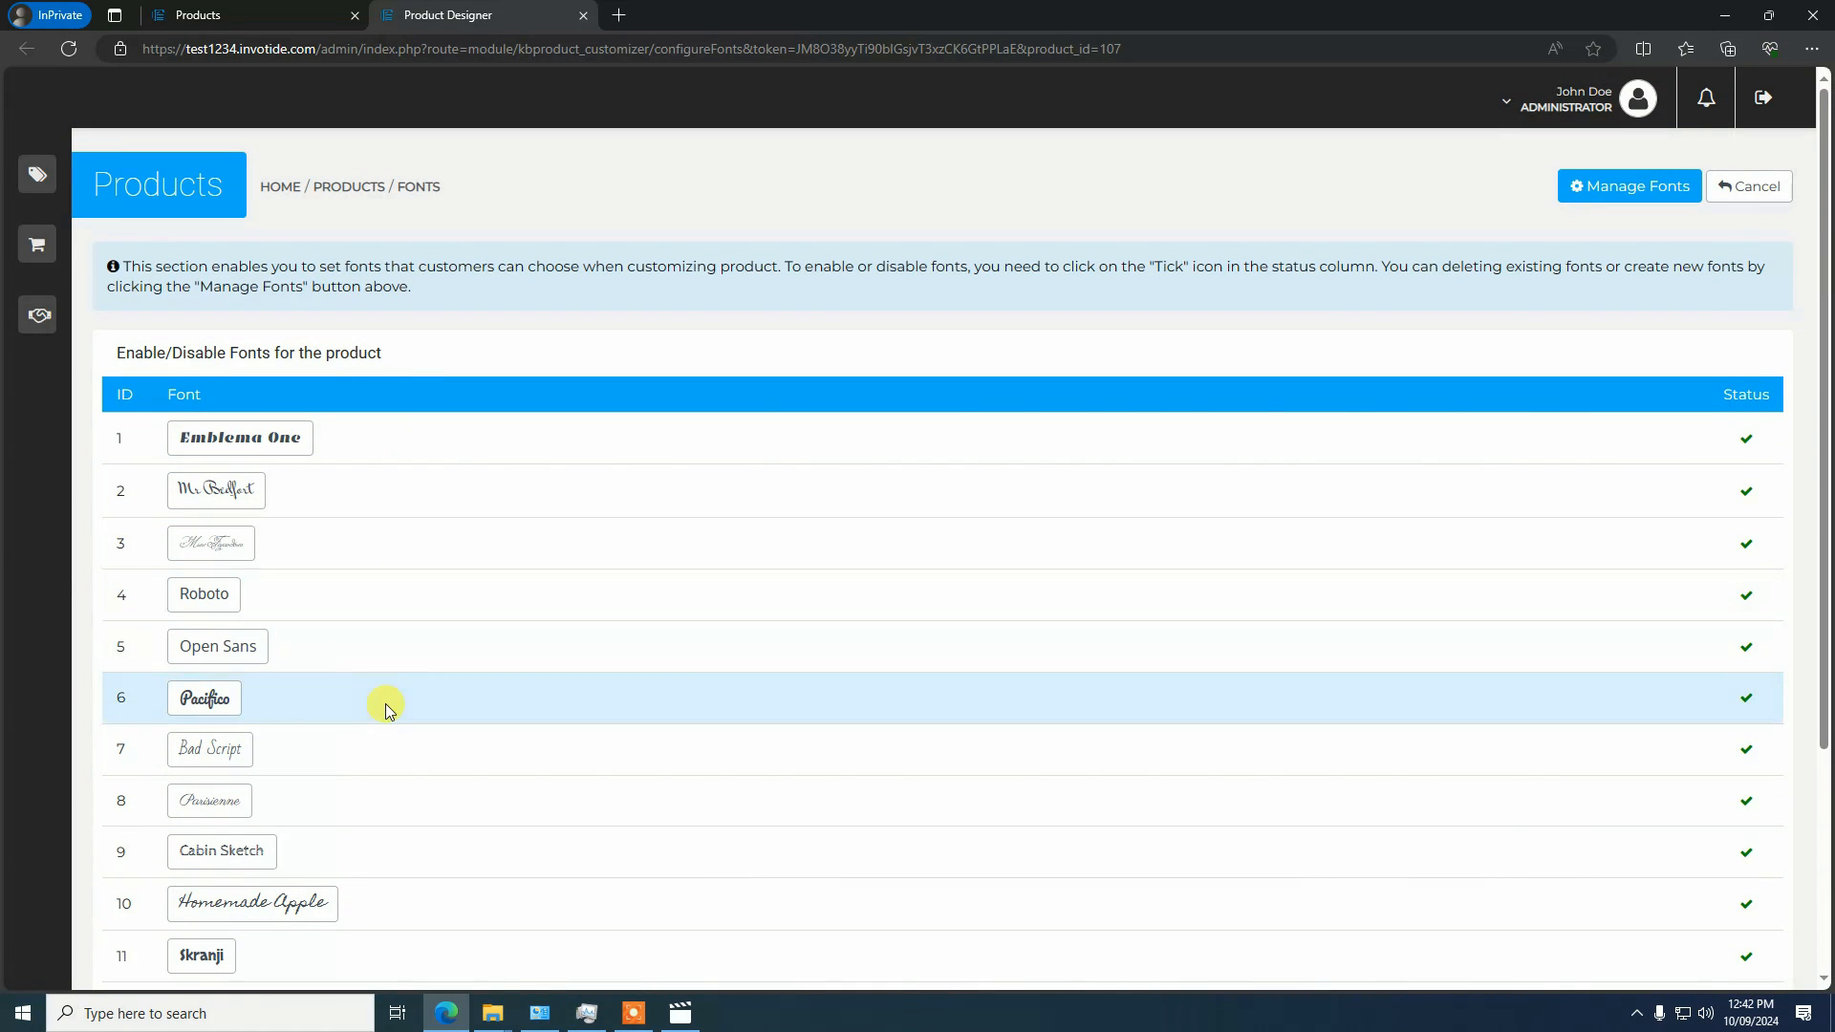
pyautogui.scroll(-3, 422, 658)
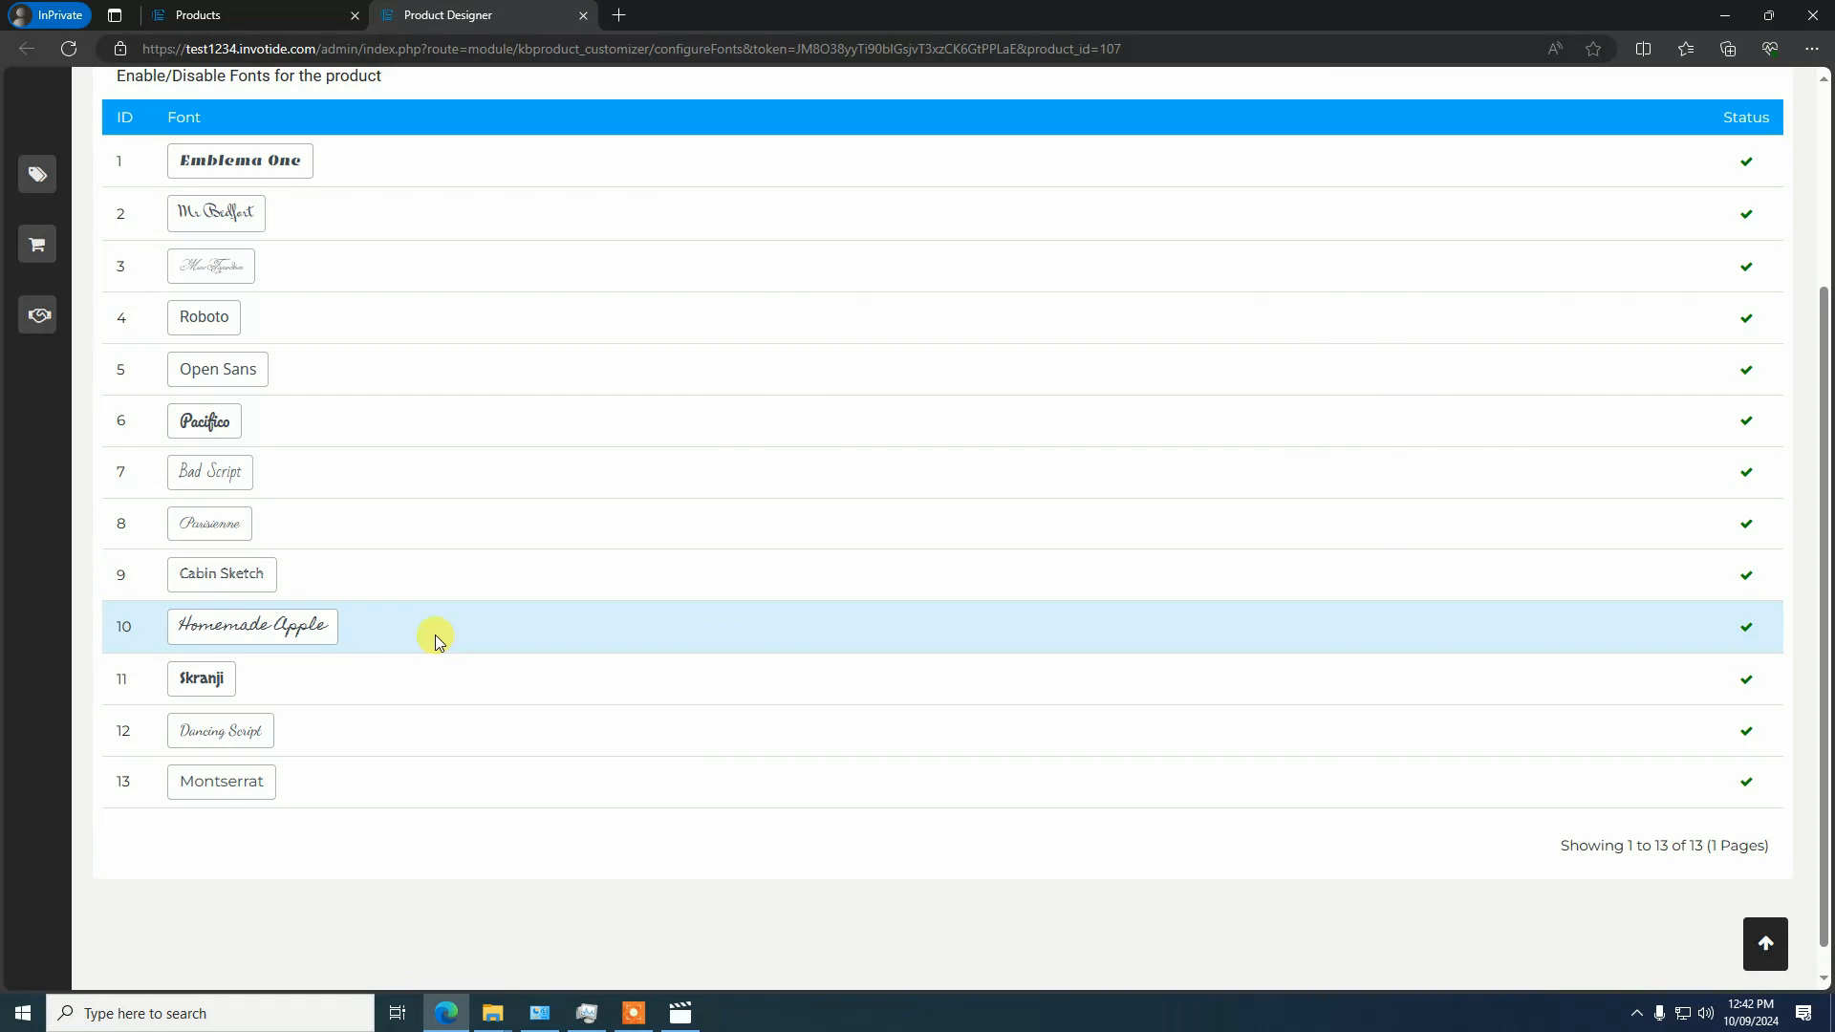
pyautogui.scroll(3, 434, 634)
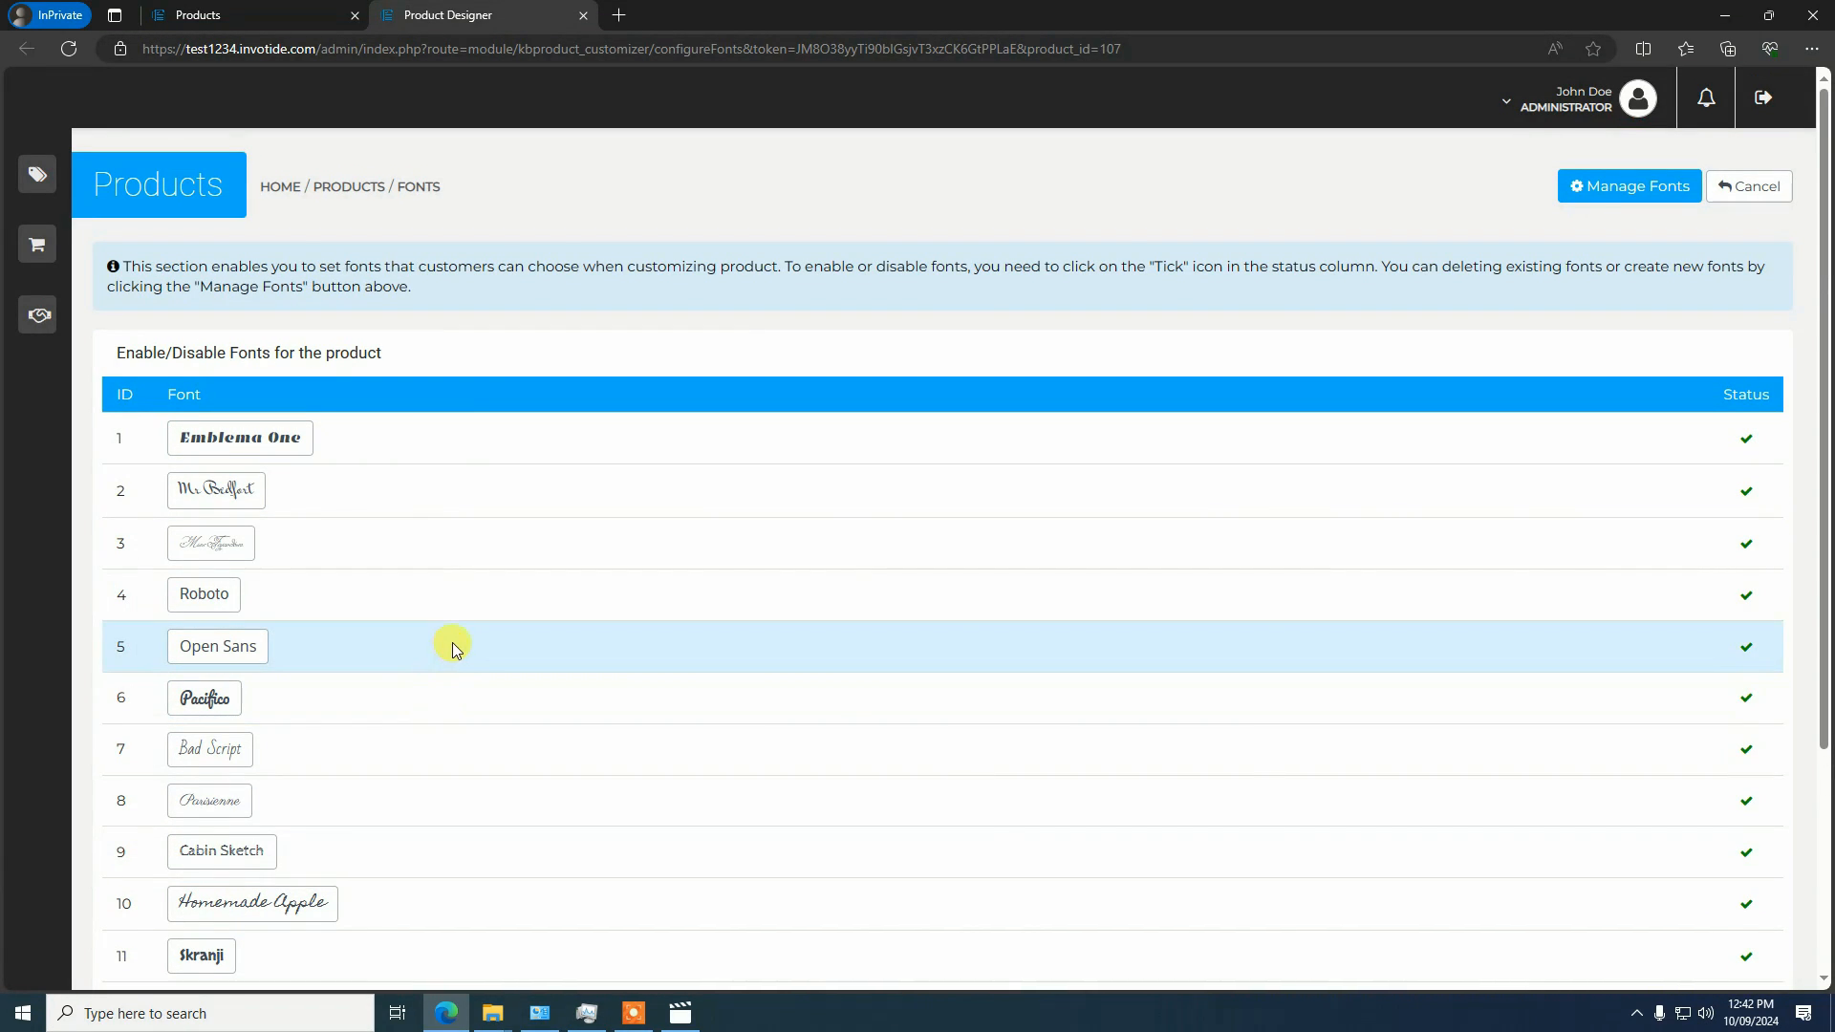
pyautogui.scroll(-3, 455, 636)
pyautogui.scroll(3, 468, 631)
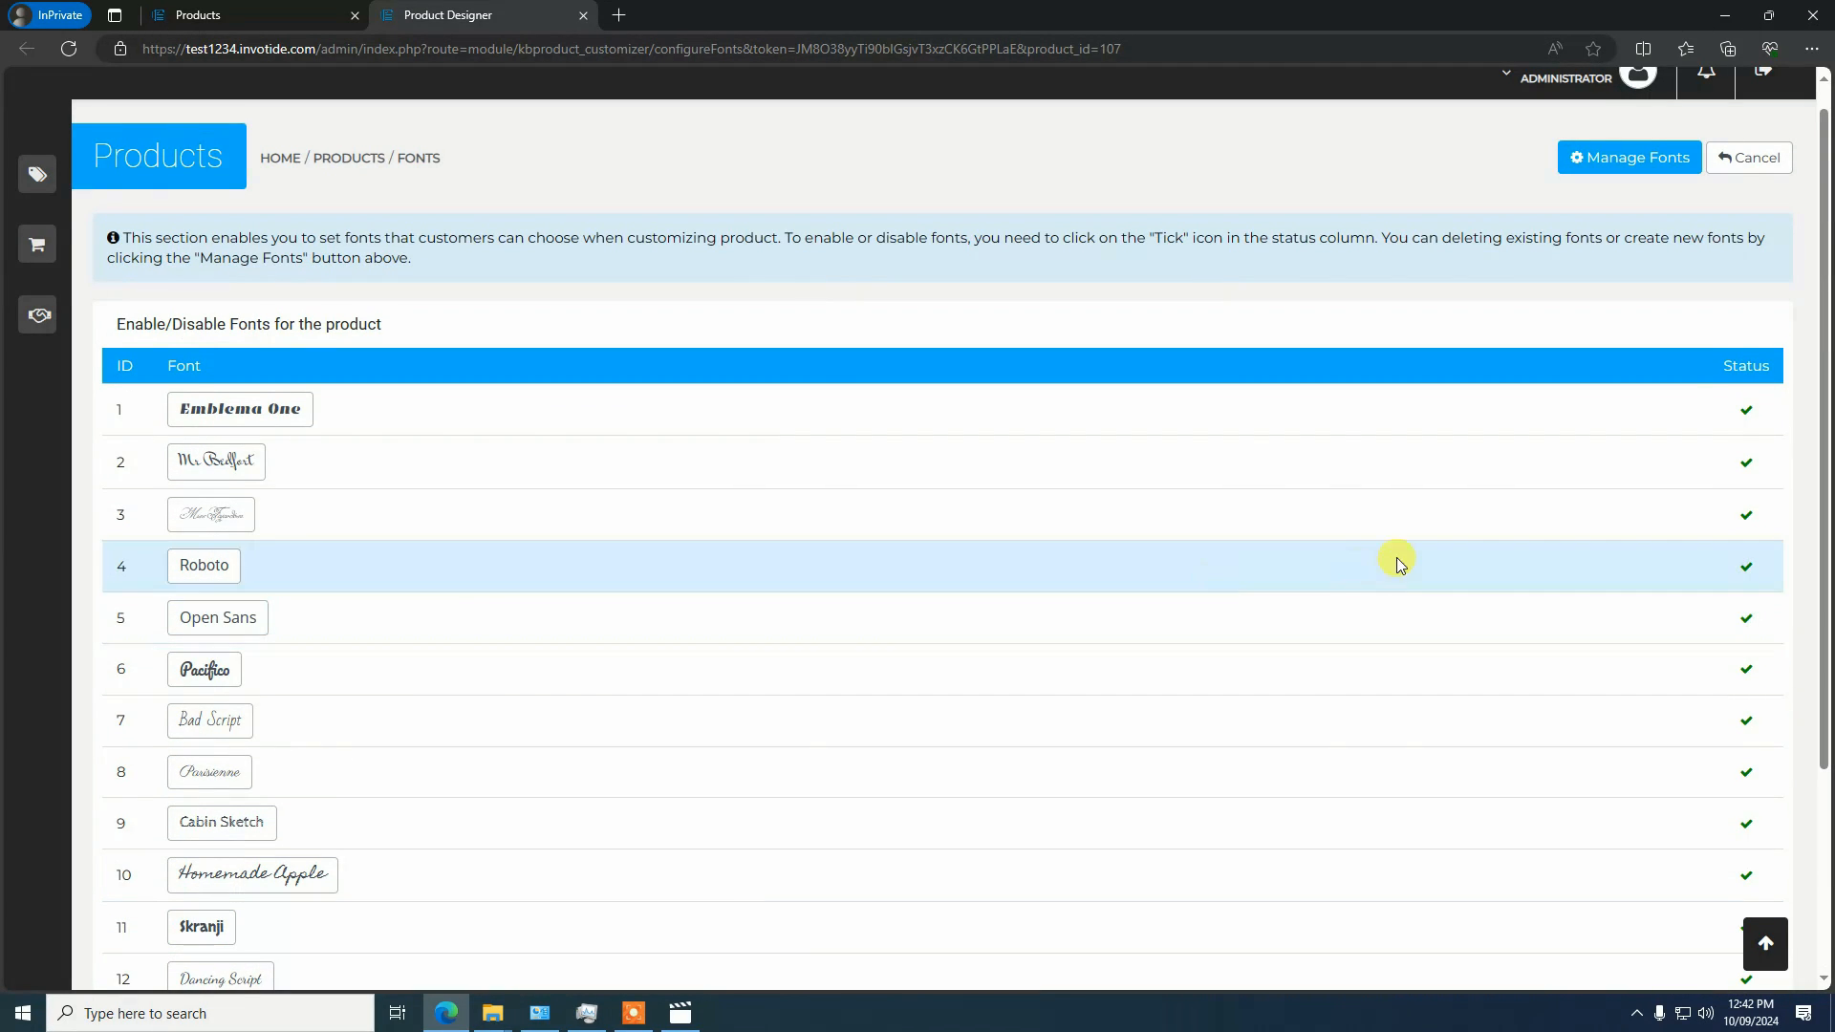
pyautogui.scroll(-3, 522, 623)
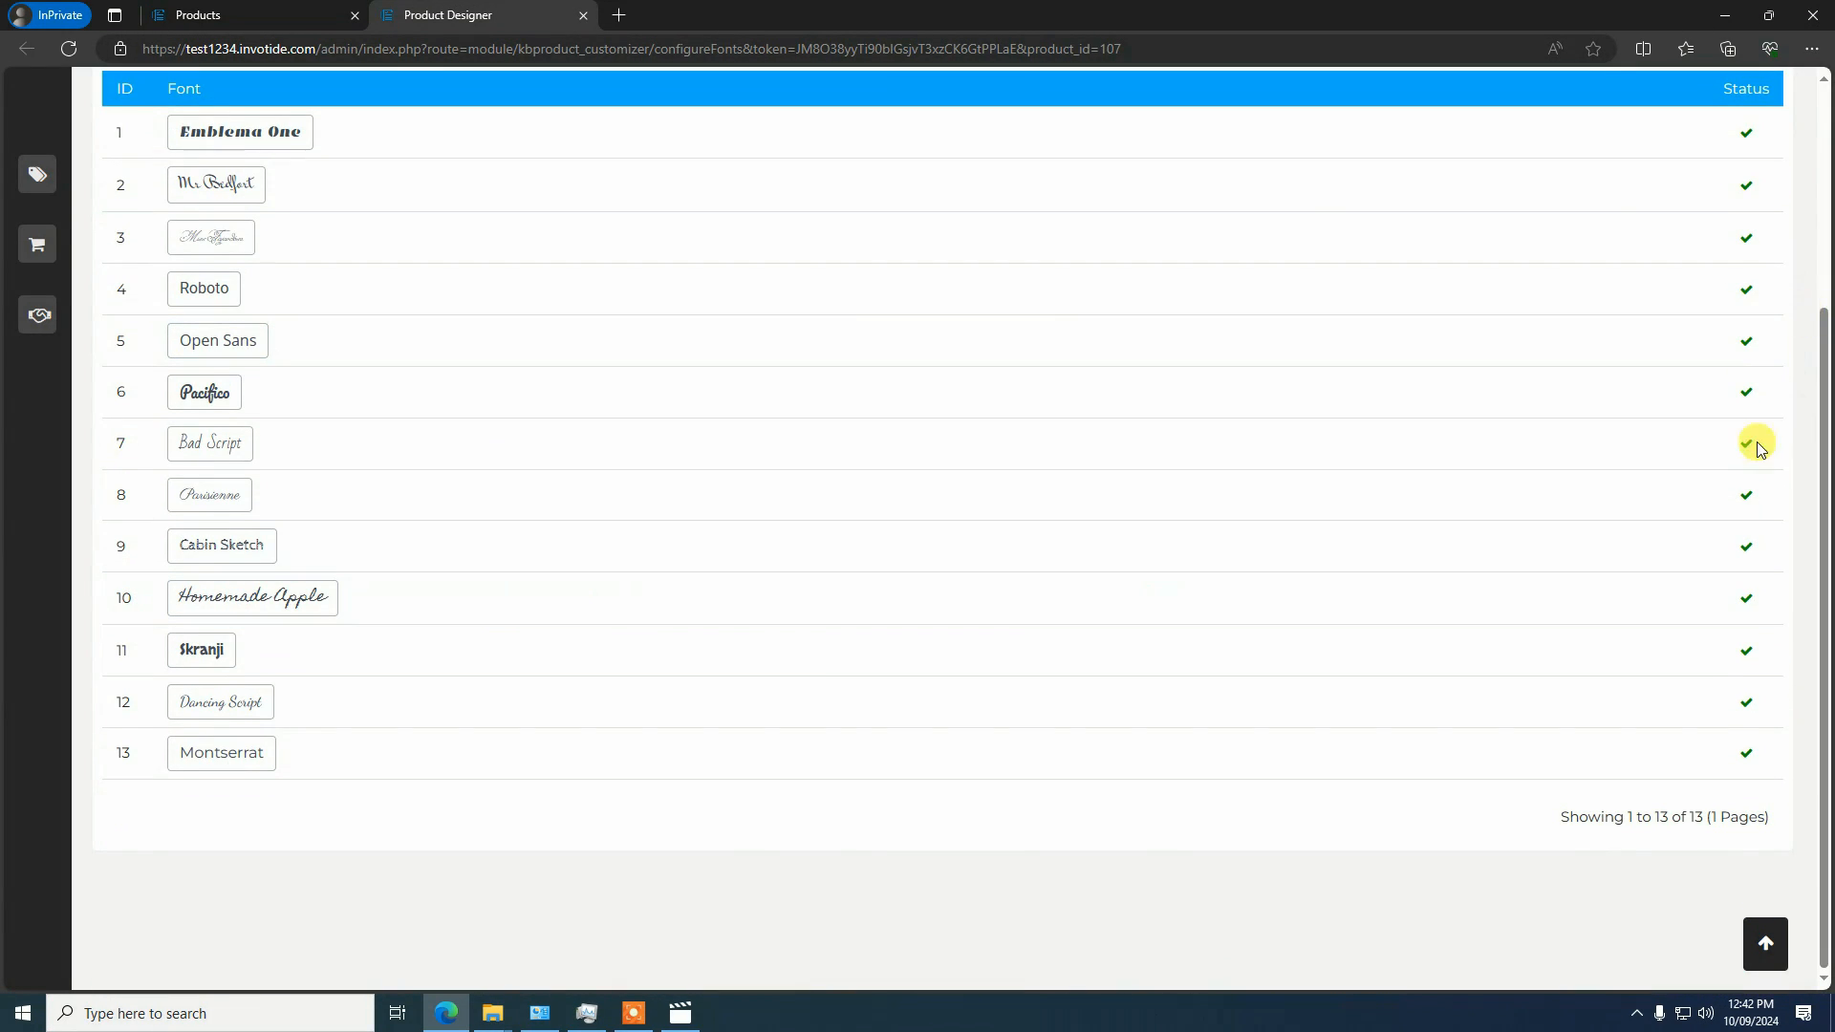
pyautogui.scroll(3, 1424, 438)
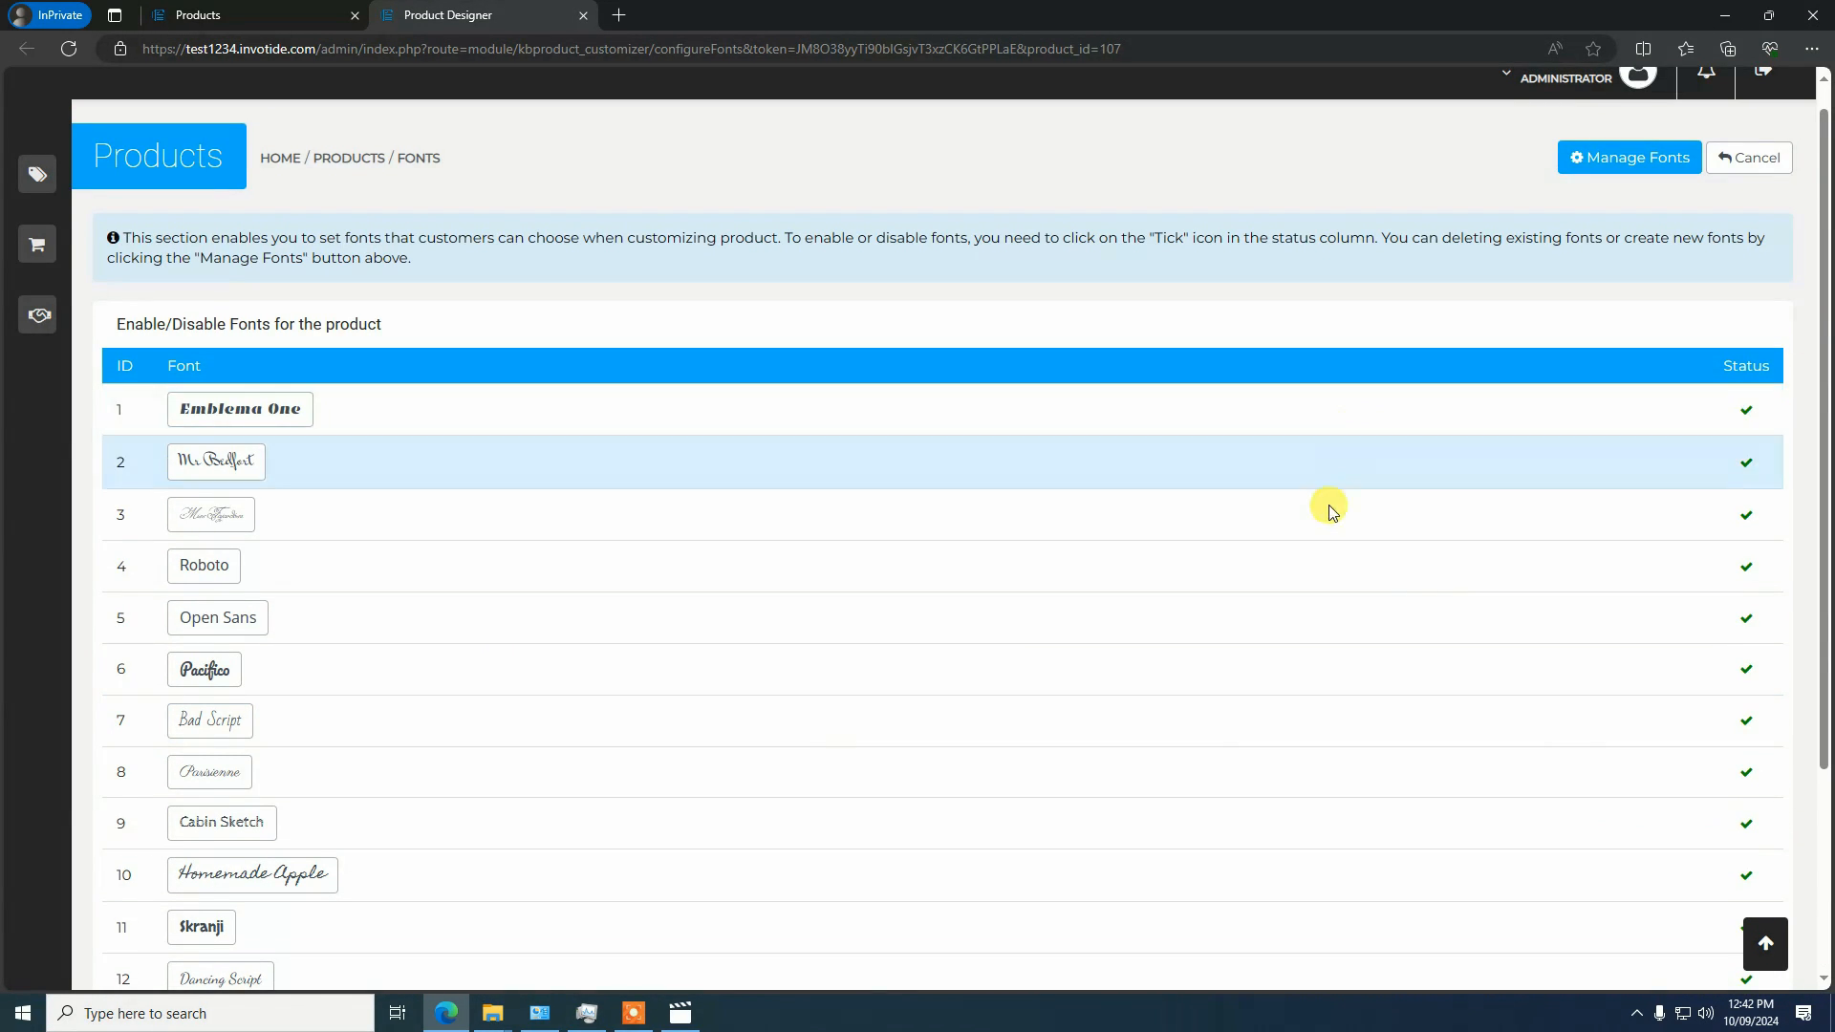
pyautogui.scroll(-3, 1269, 760)
pyautogui.scroll(3, 1270, 755)
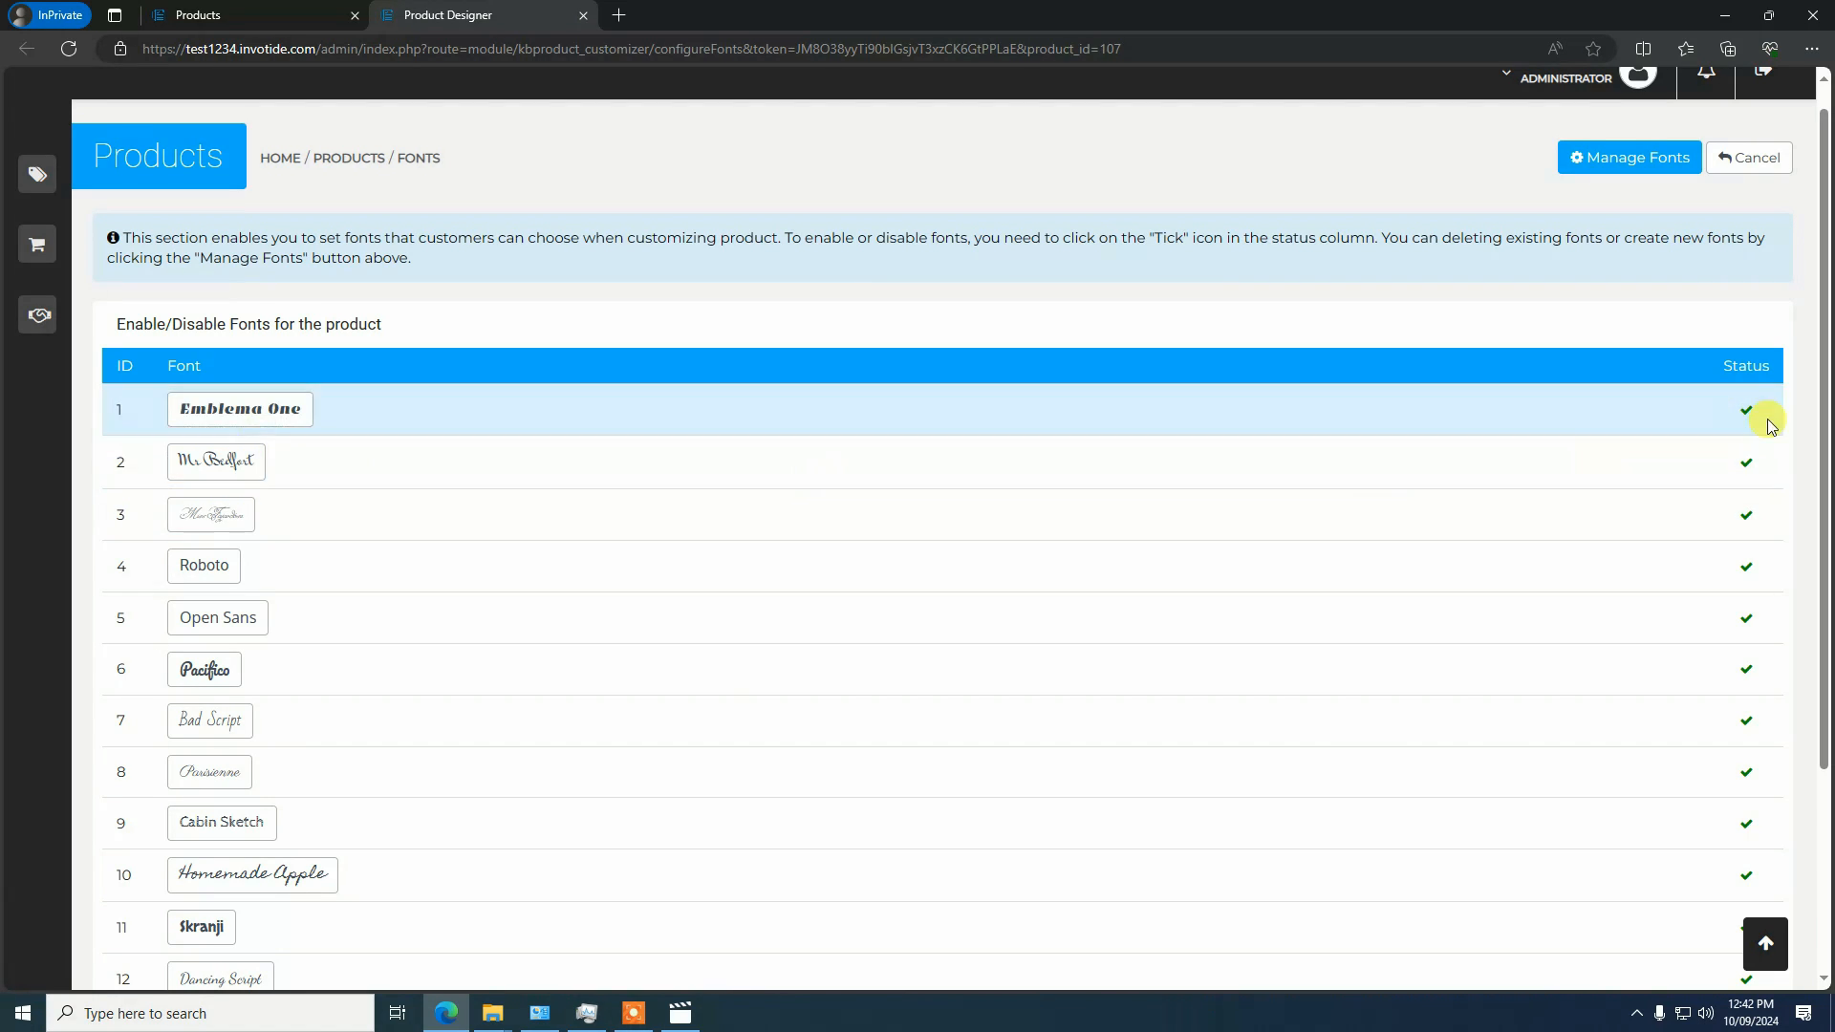
# Disable the fonts with IDs 2 through 8 for the product, including Roboto, Open Sans, Pacifico, Bad Script and Parisienne
pyautogui.click(1745, 517)
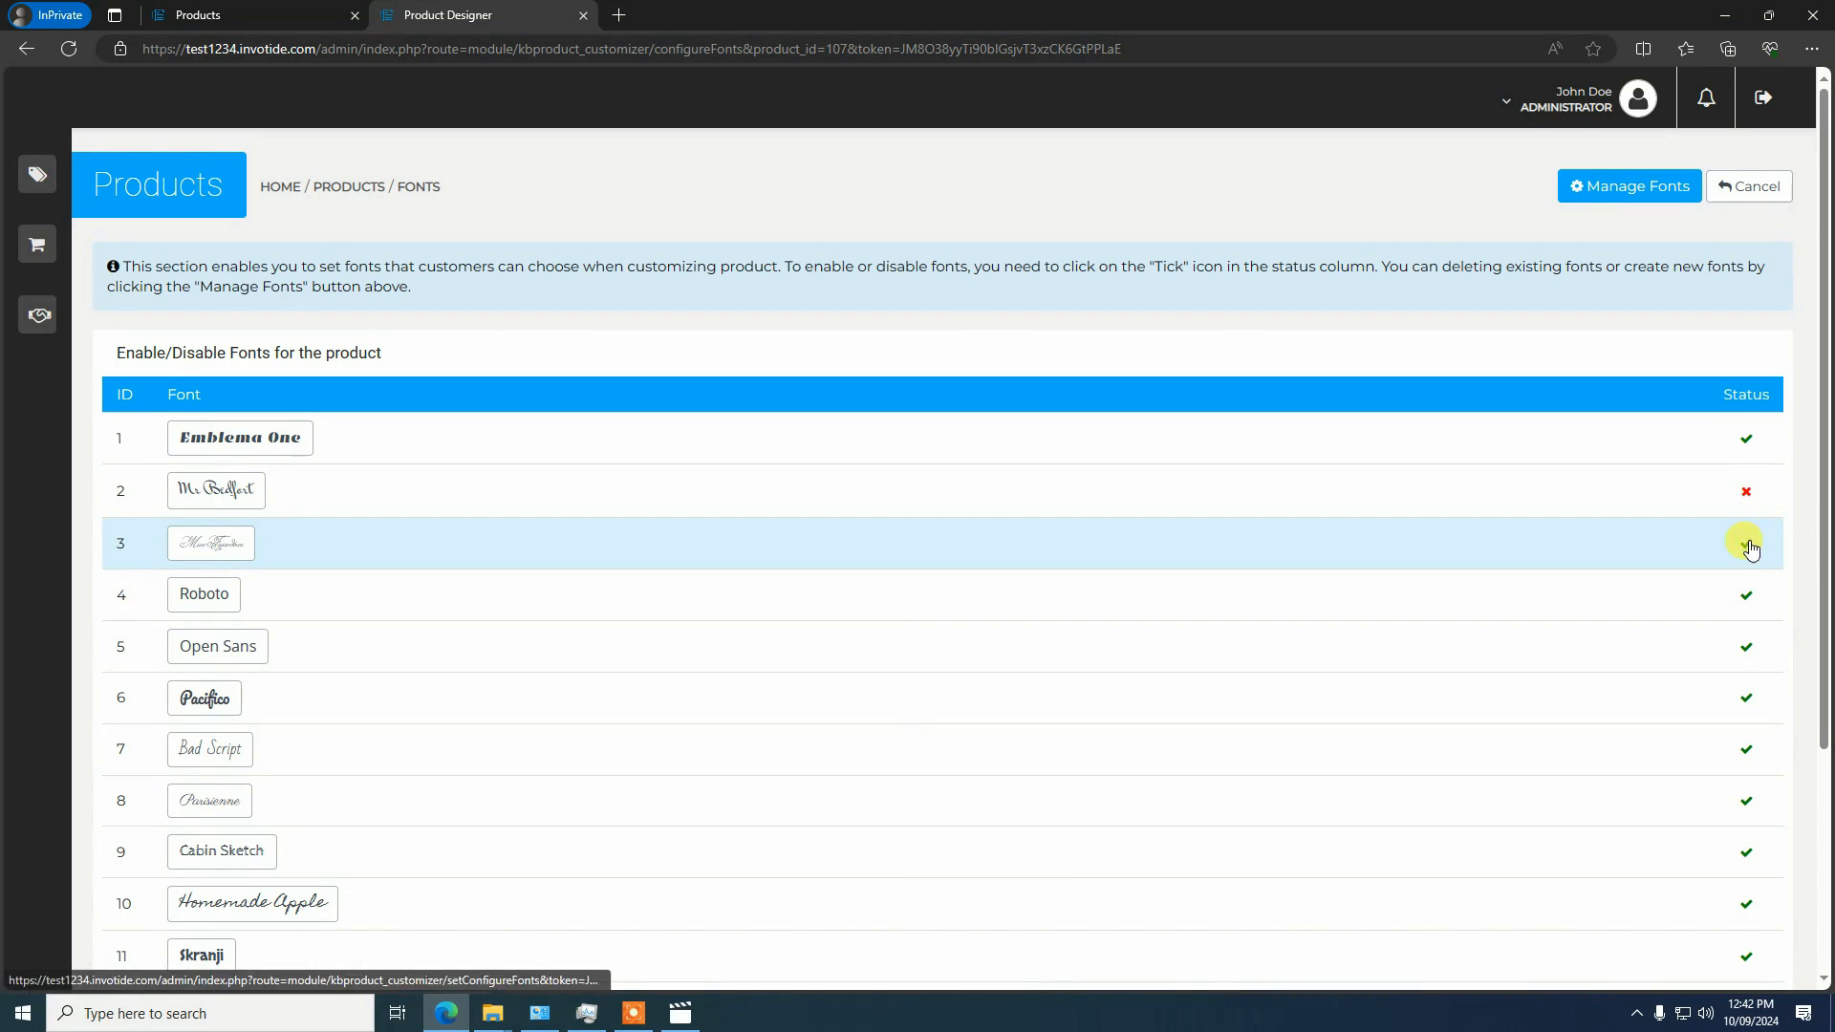
pyautogui.click(1746, 543)
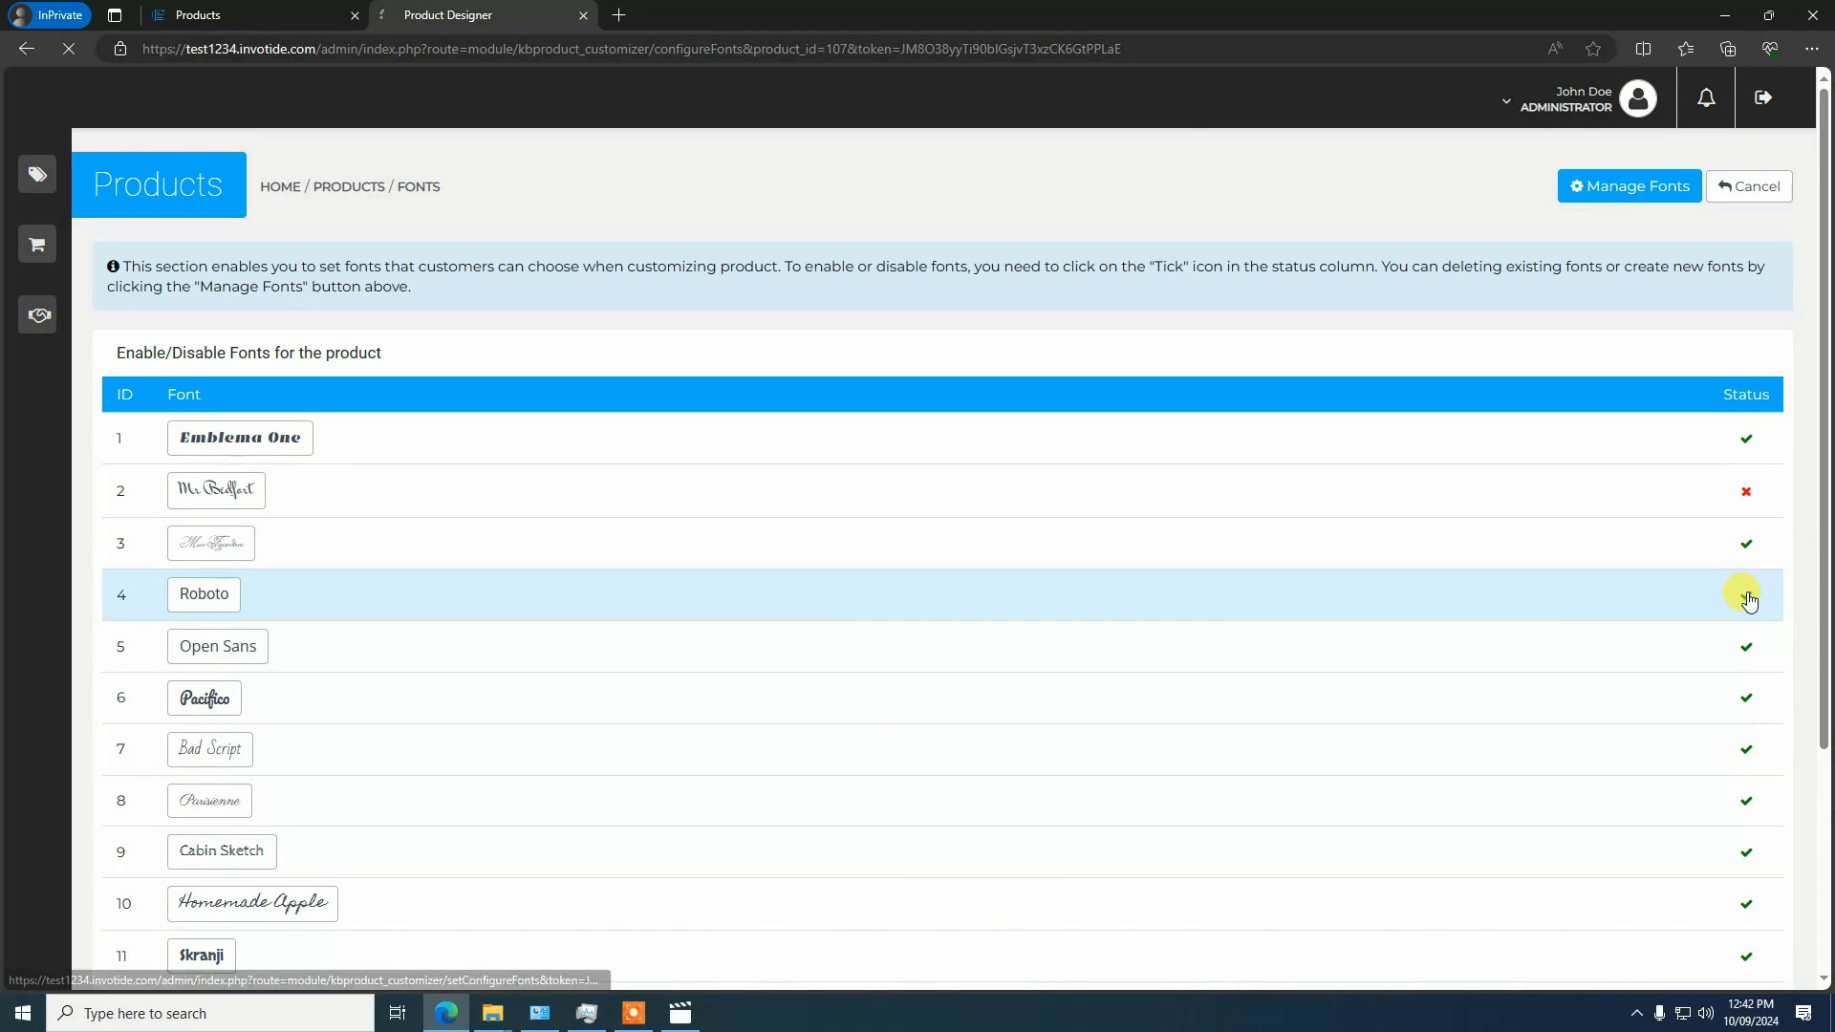
pyautogui.click(1746, 596)
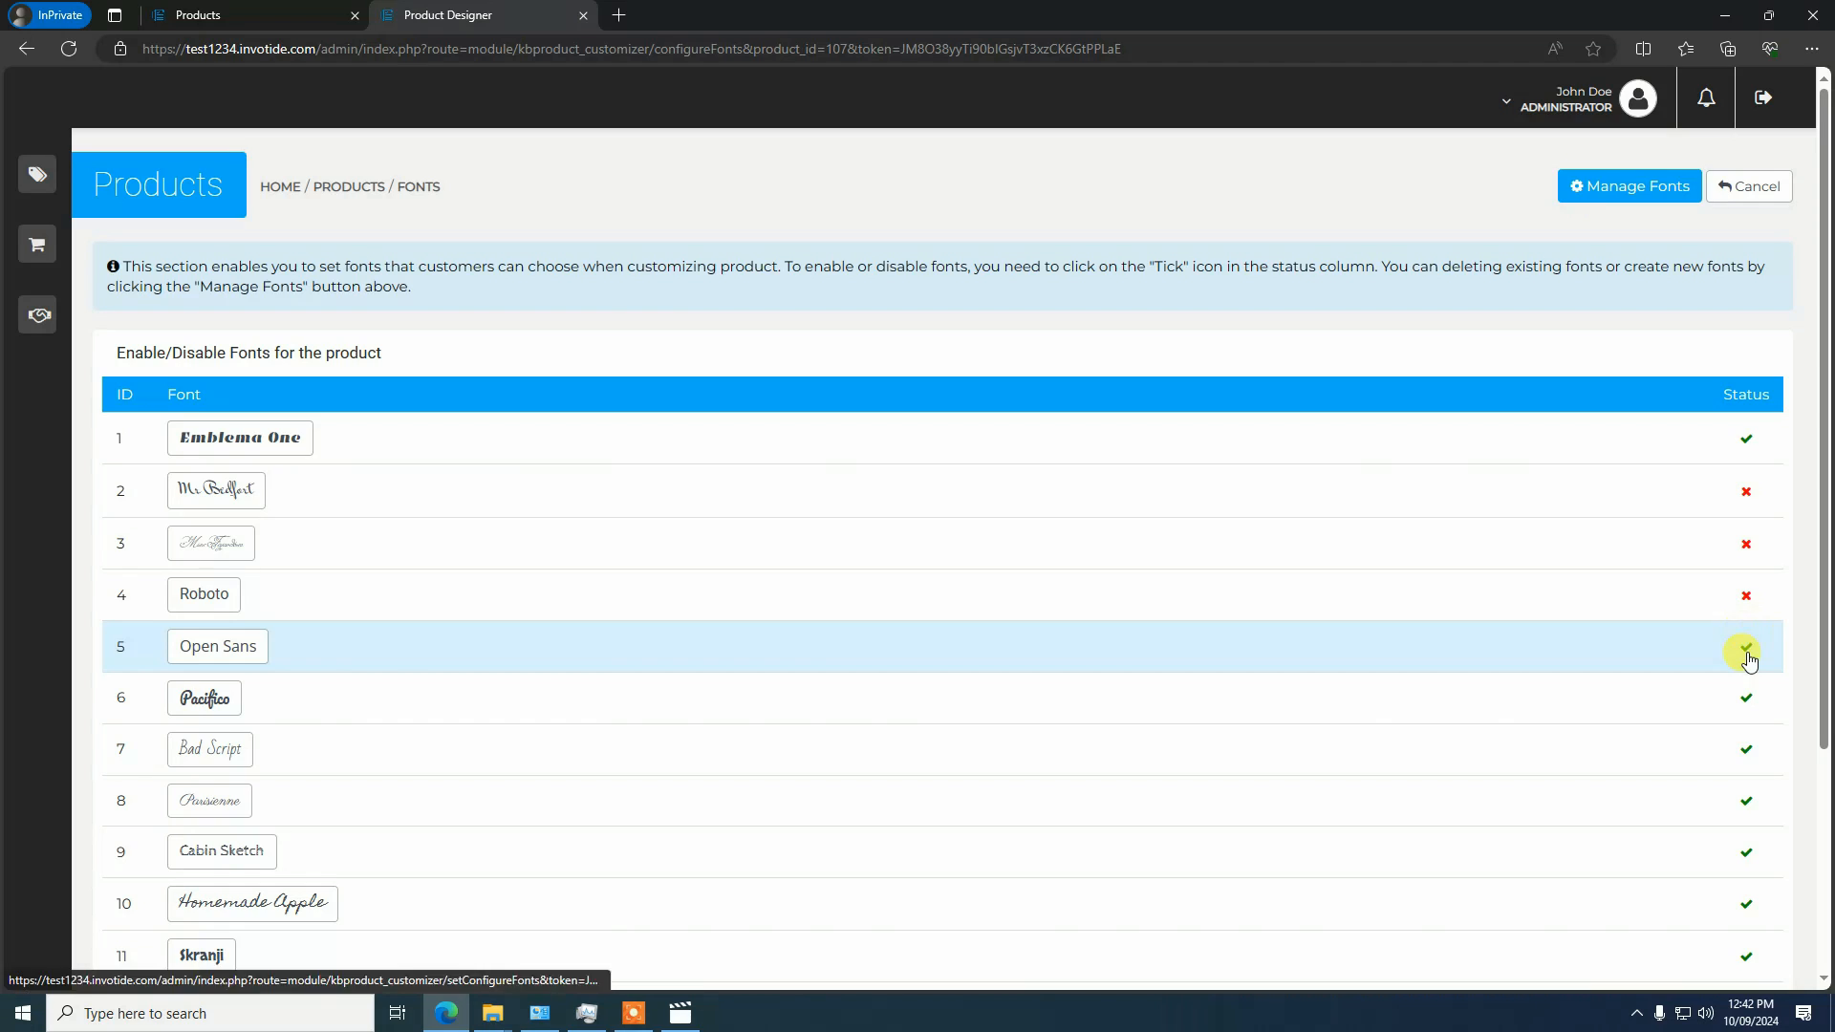
pyautogui.click(1746, 647)
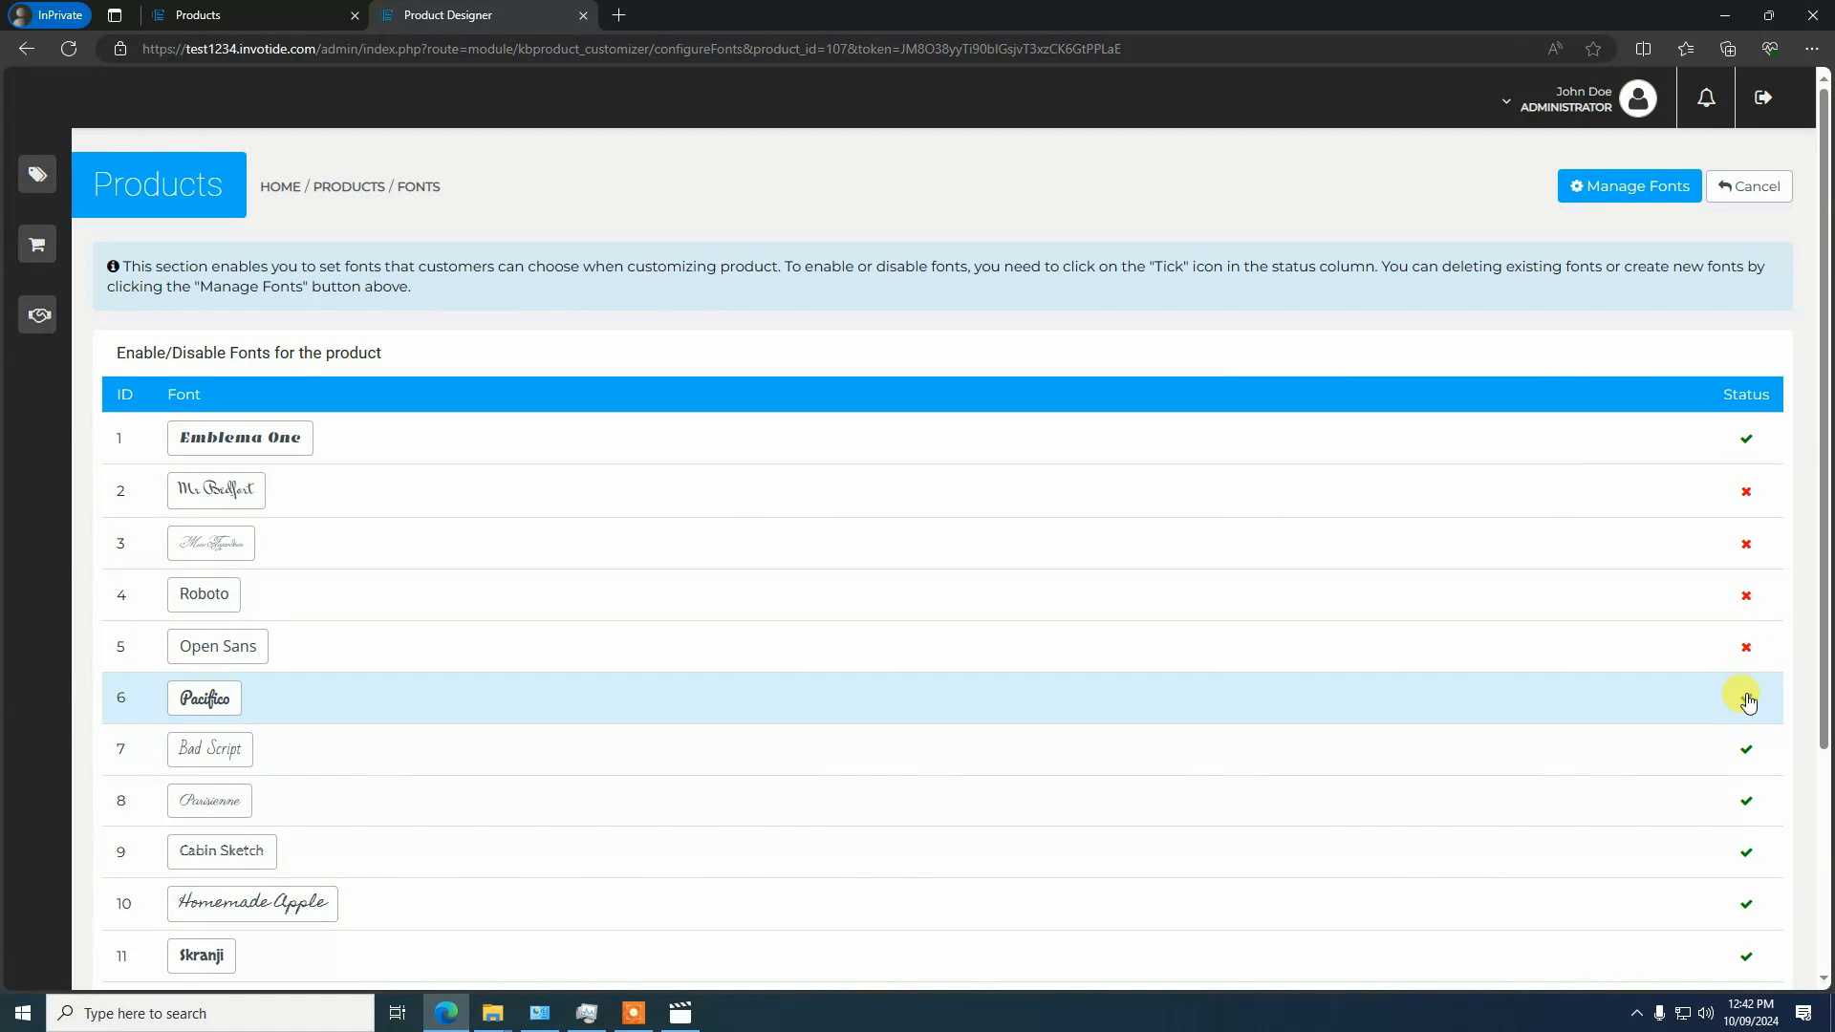
pyautogui.click(1746, 698)
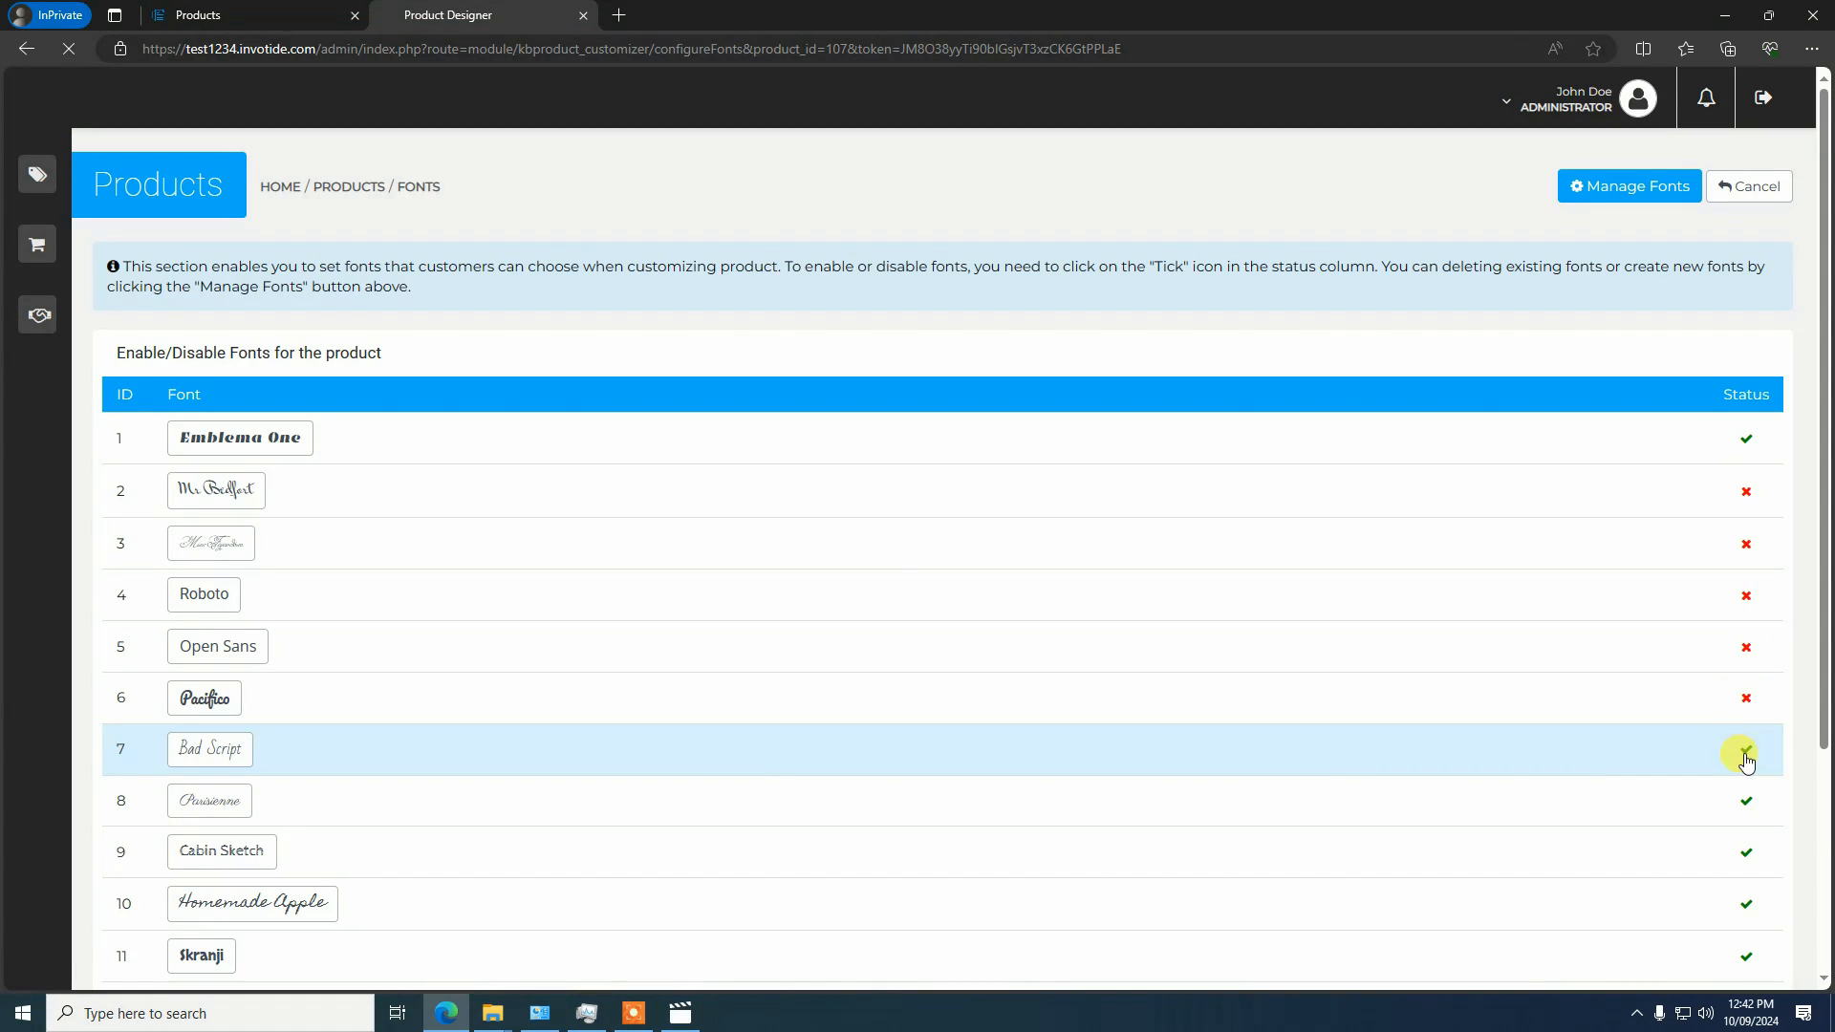
pyautogui.scroll(-2, 1735, 731)
pyautogui.scroll(-3, 1759, 545)
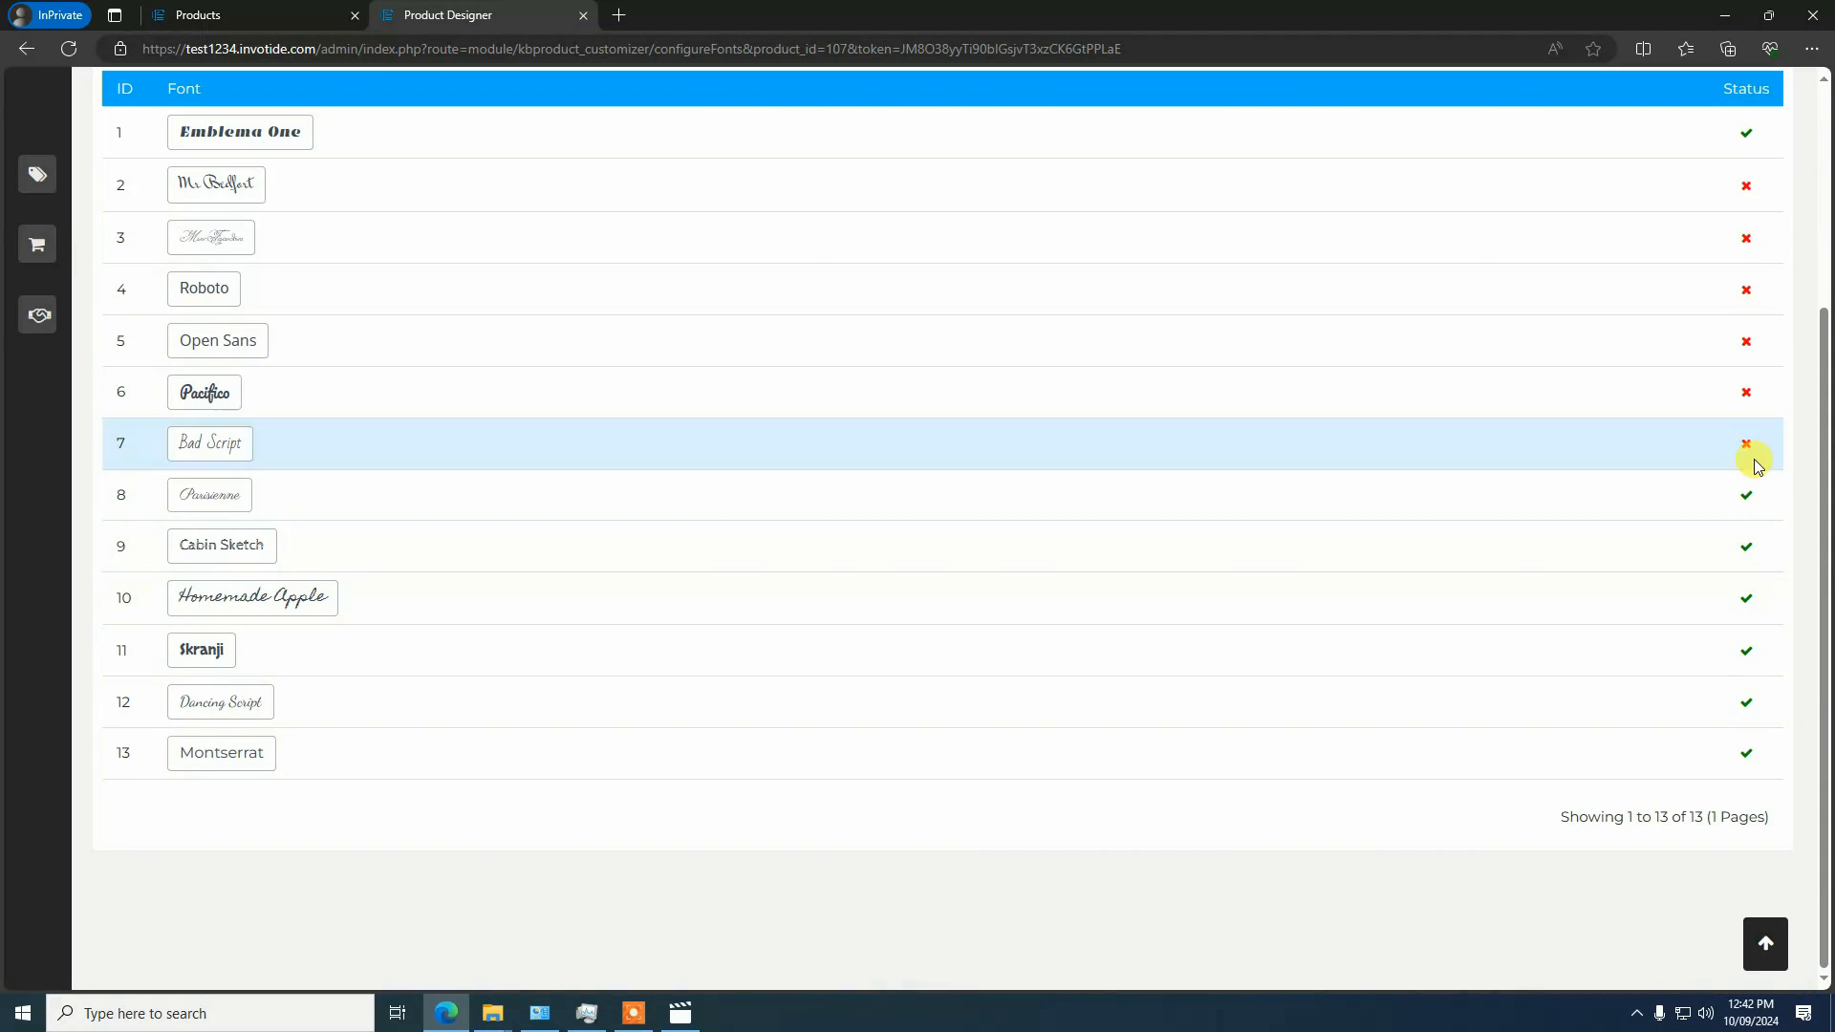
pyautogui.click(1746, 494)
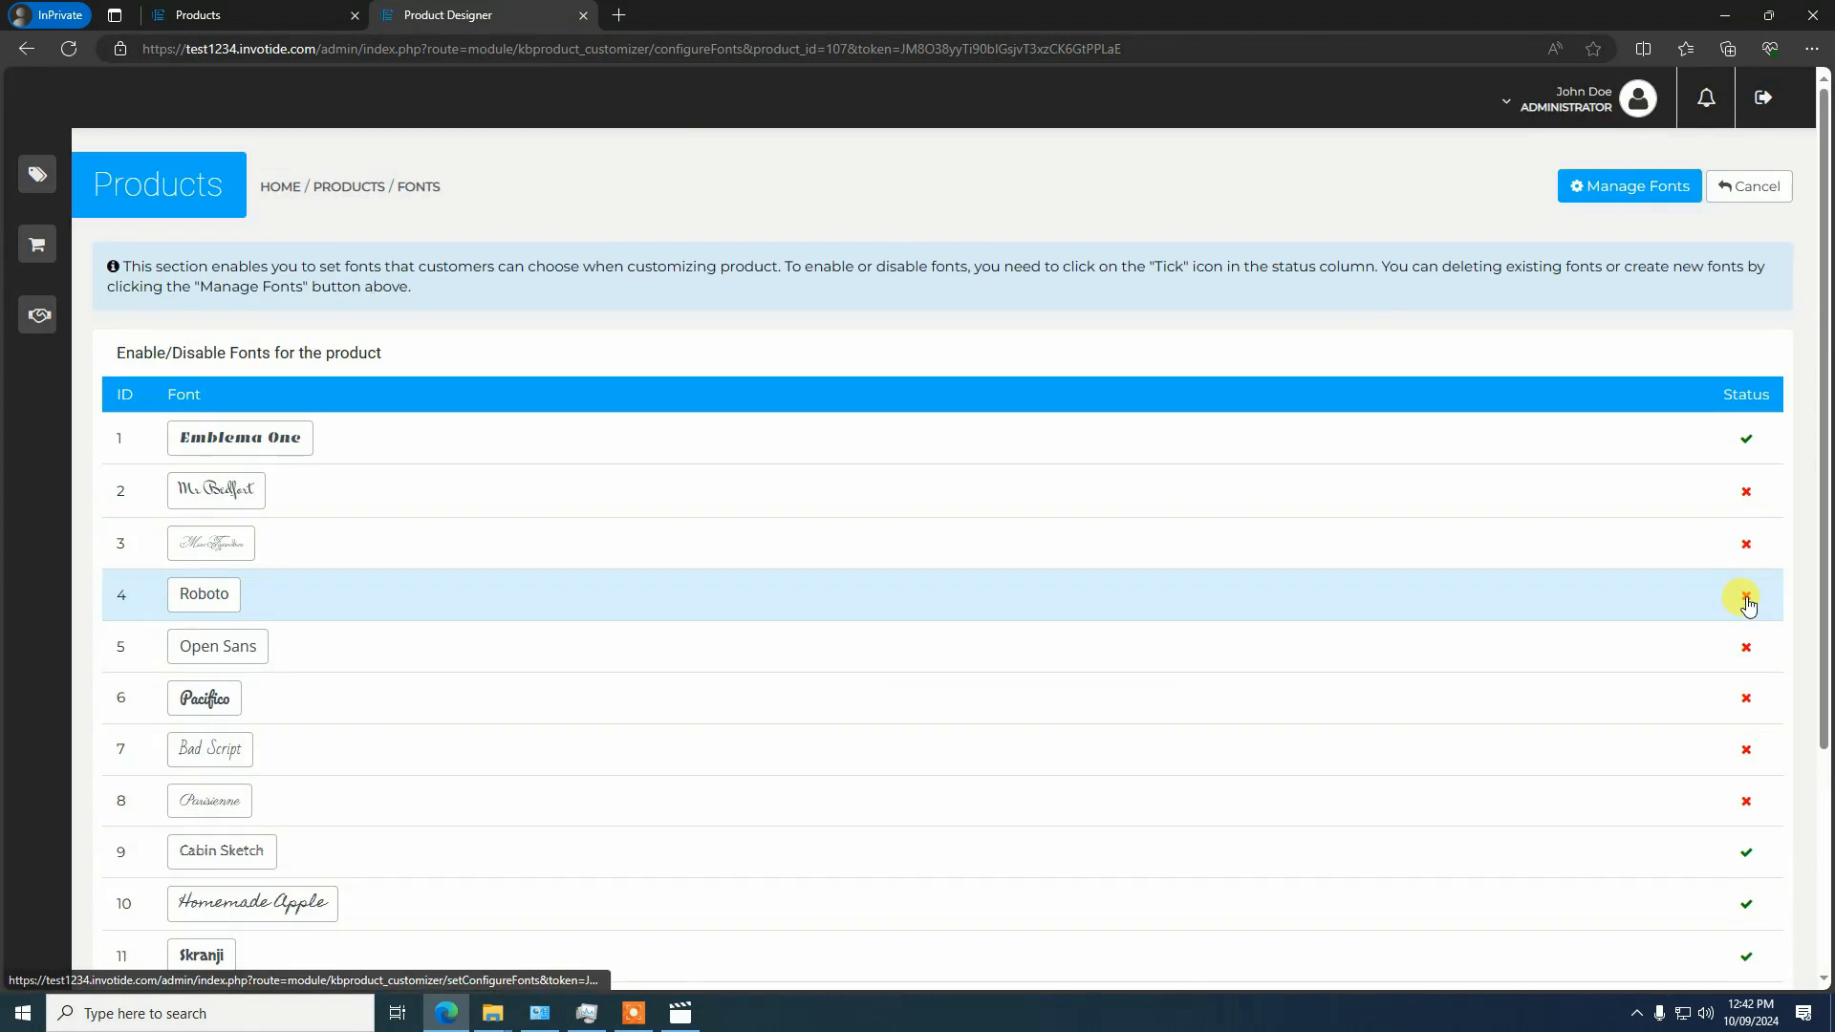
# Disable the fonts with IDs 9 through 13 for the product: Cabin Sketch, Homemade Apple, Skranji, Dancing Script and Montserrat
pyautogui.scroll(-3, 1747, 604)
pyautogui.click(1739, 547)
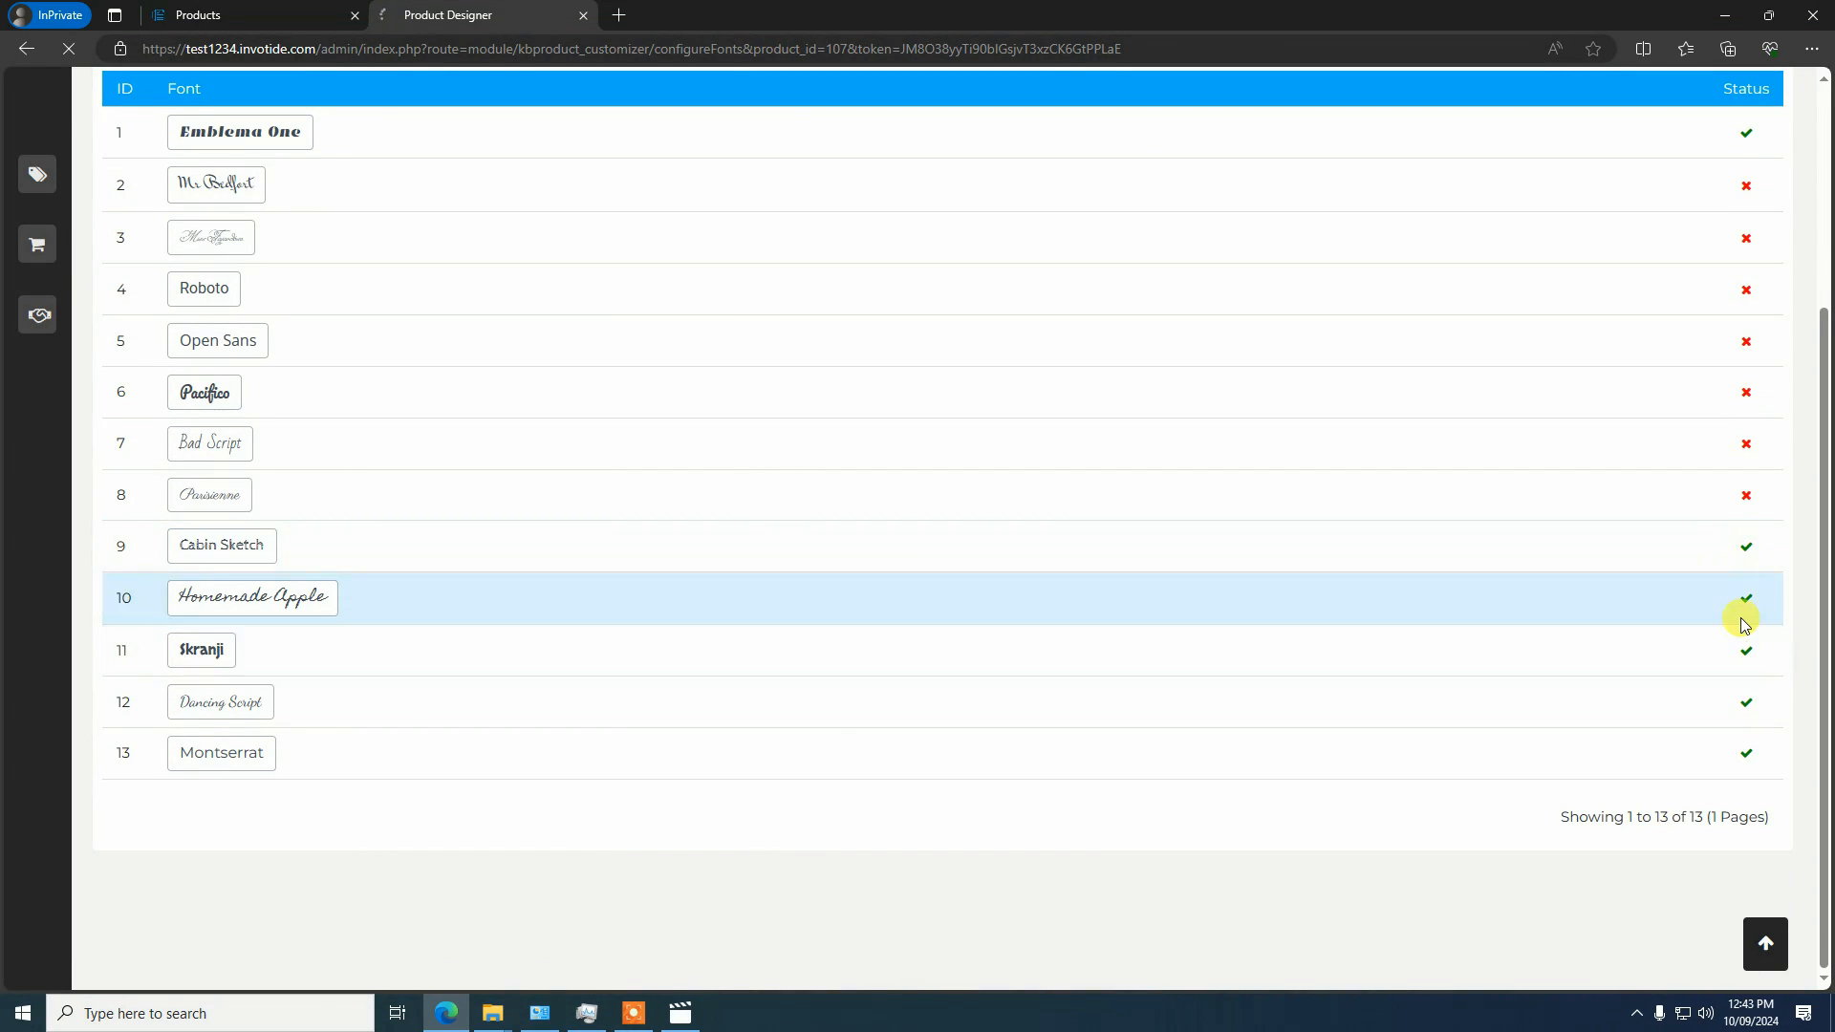
pyautogui.scroll(-3, 1751, 606)
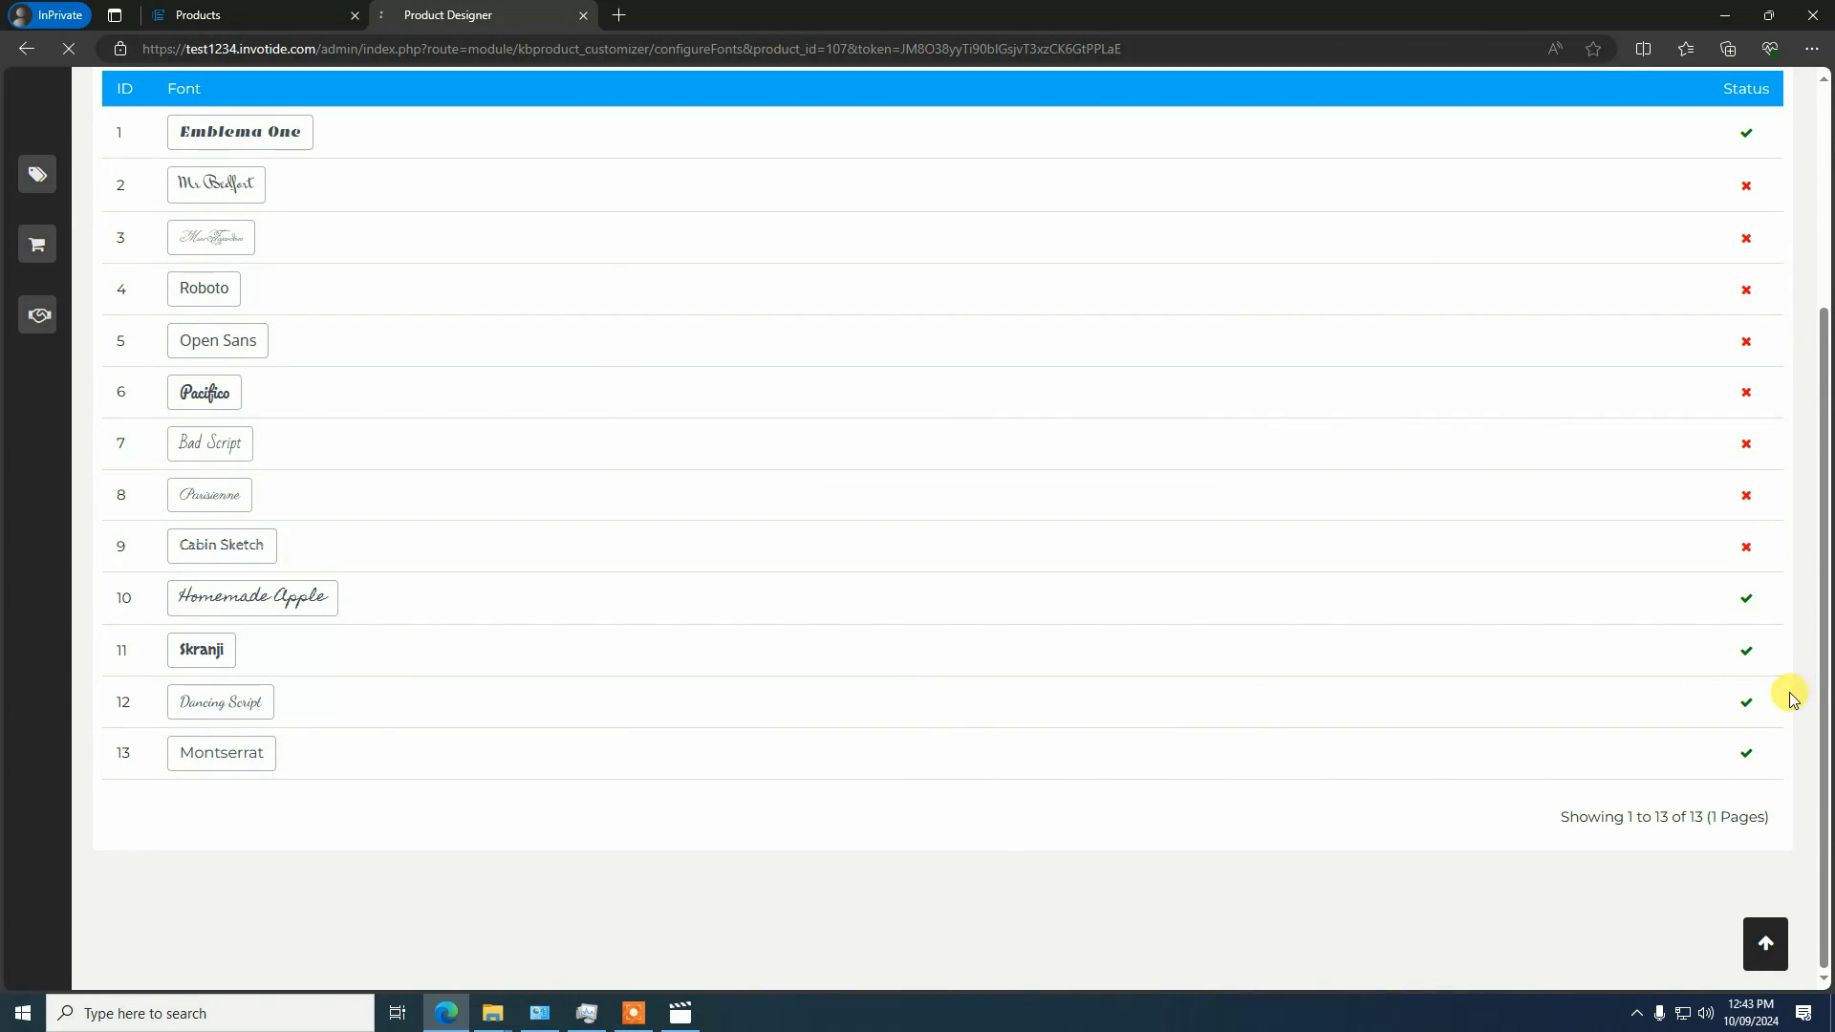
pyautogui.scroll(-3, 1780, 637)
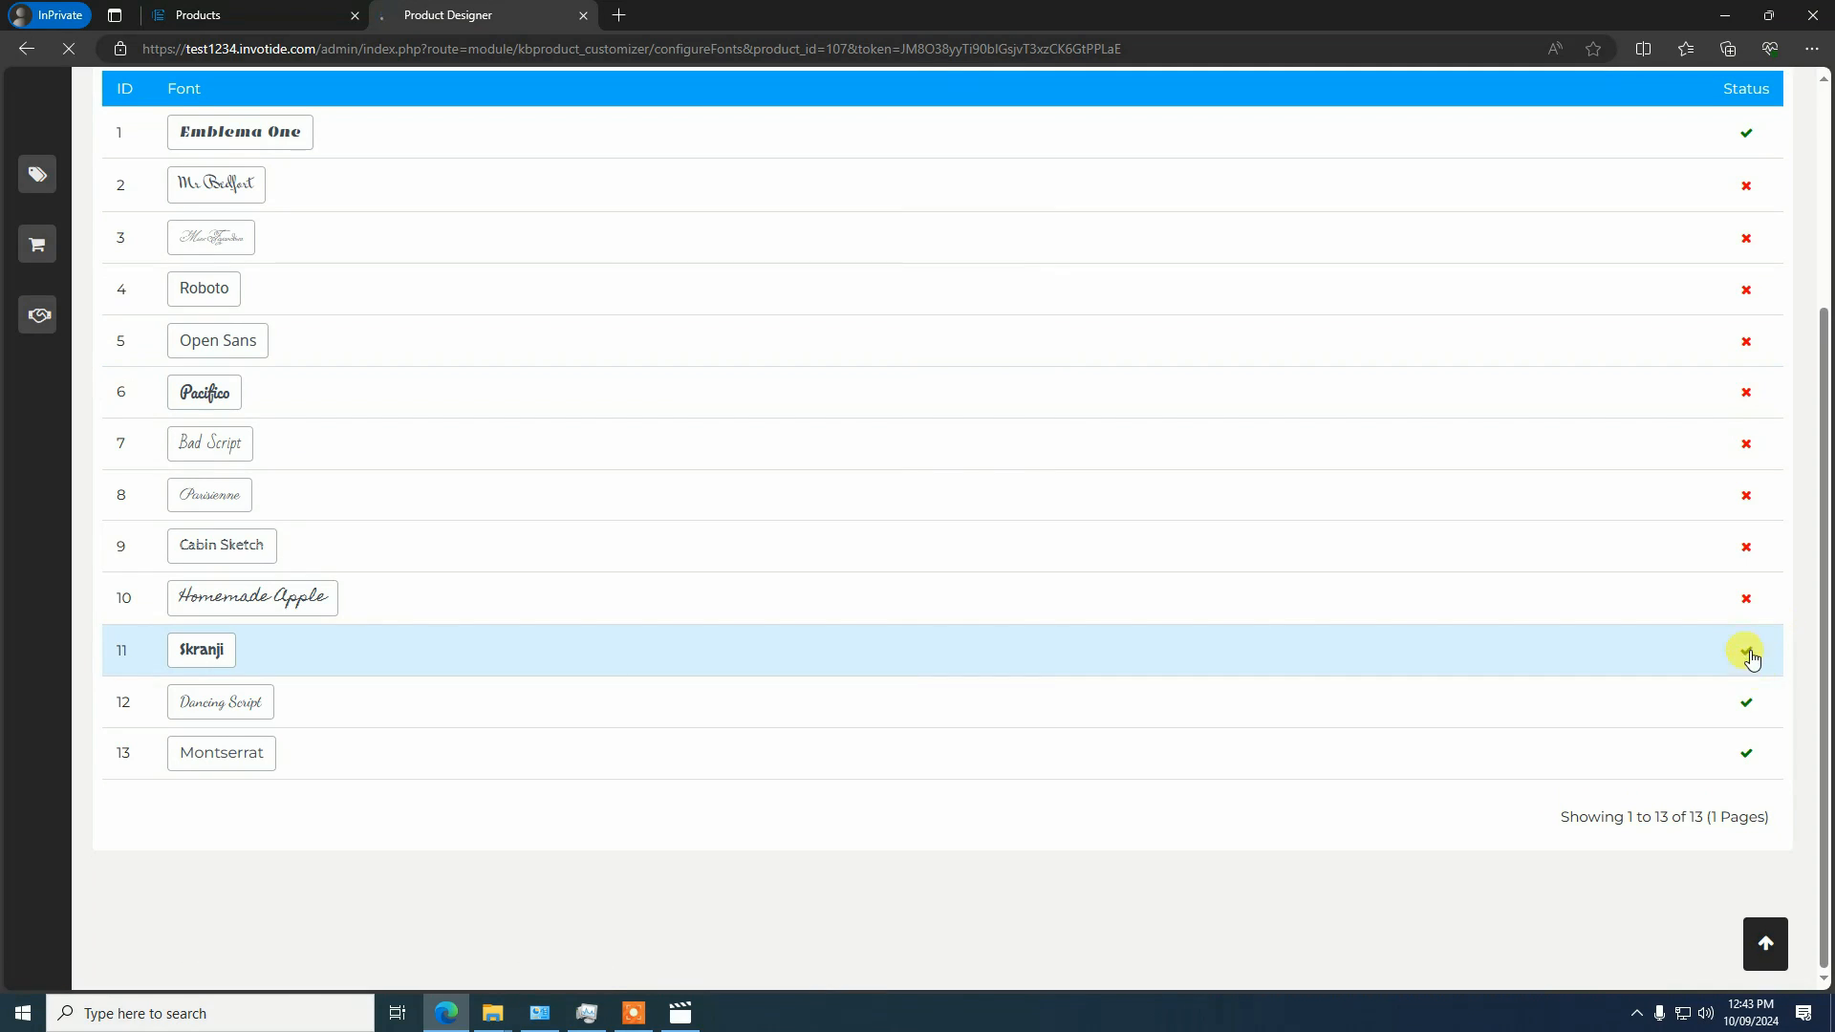
pyautogui.scroll(-3, 1751, 691)
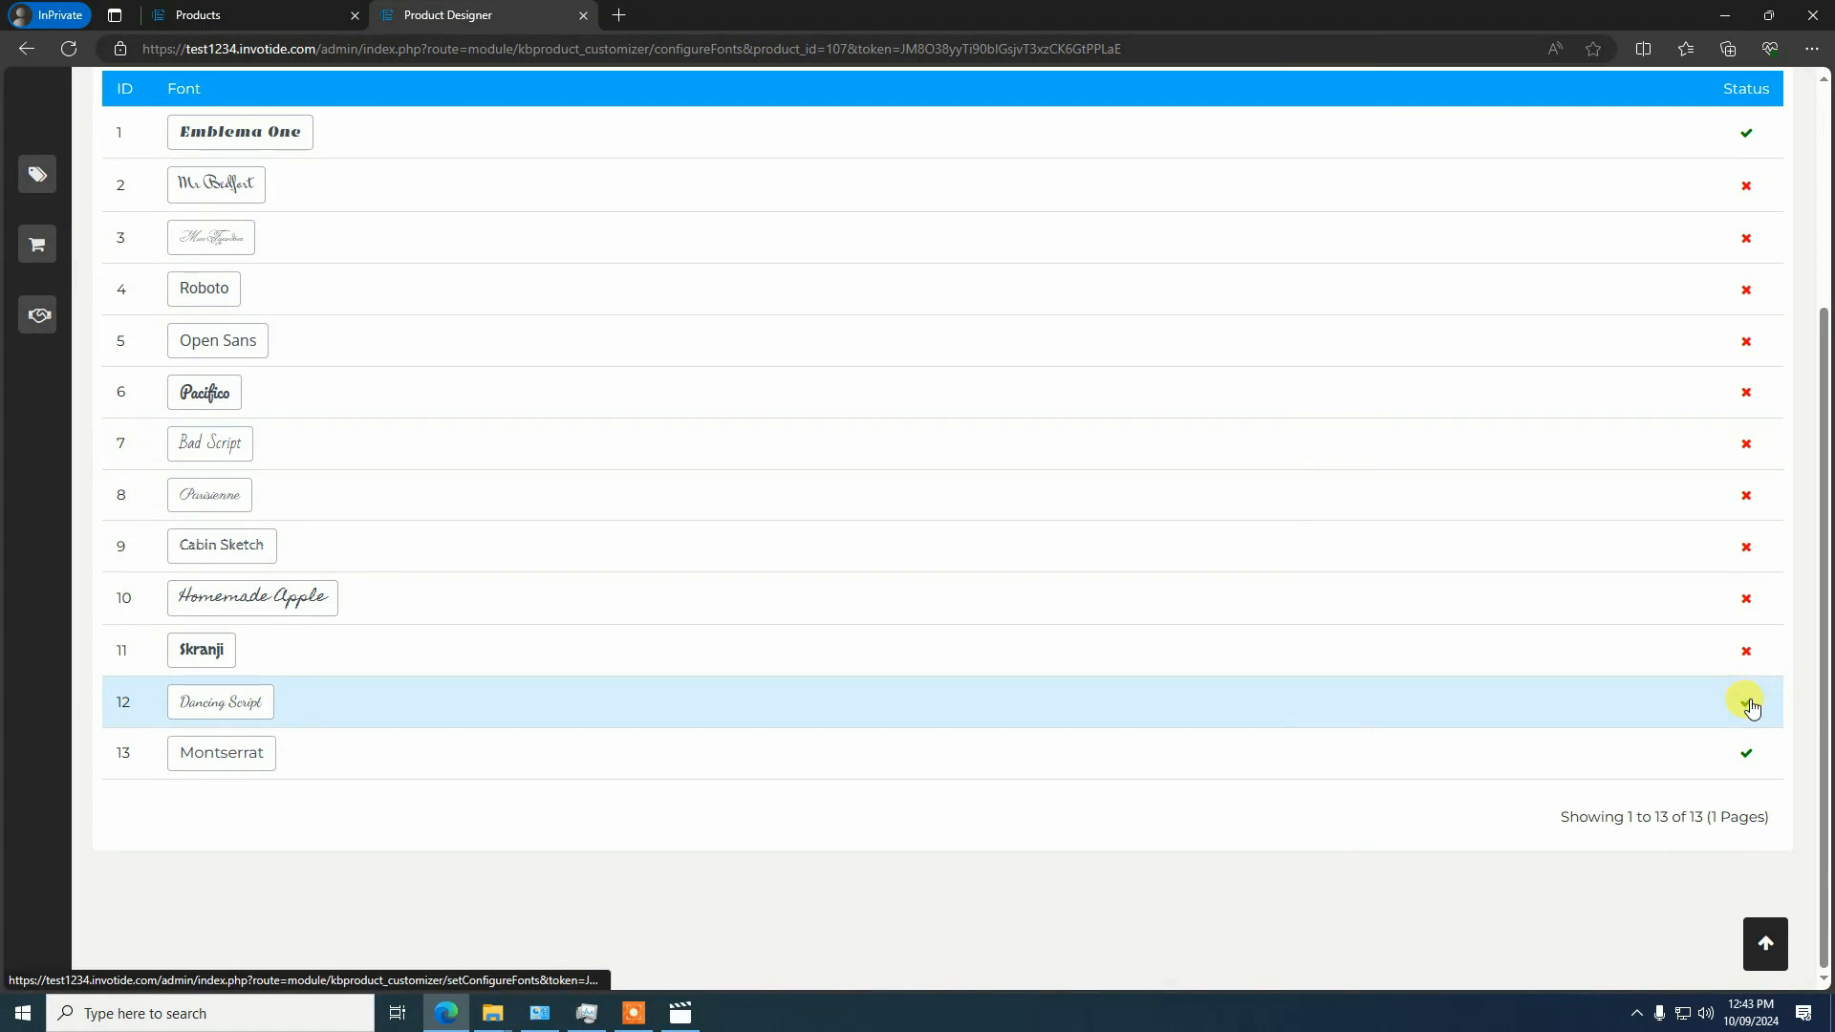
pyautogui.click(1749, 705)
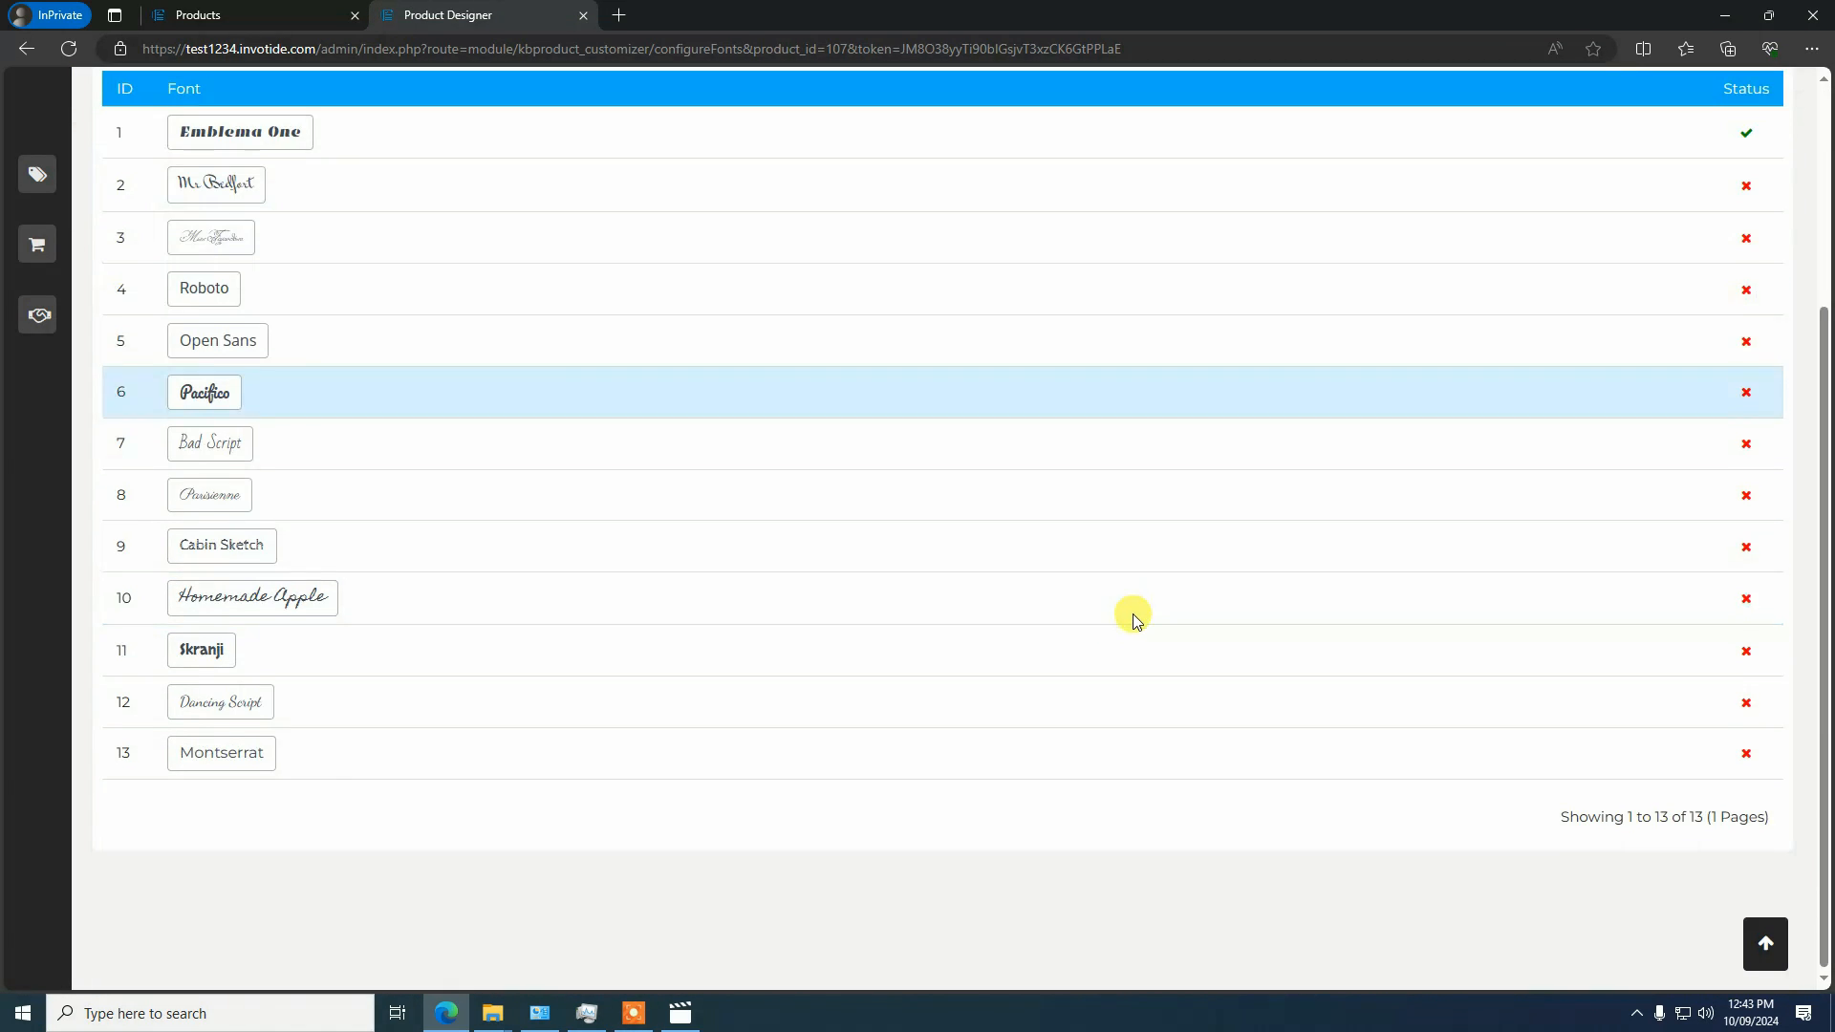
# Open the font manager and examine its list of fonts with their edit and delete options
pyautogui.scroll(3, 612, 755)
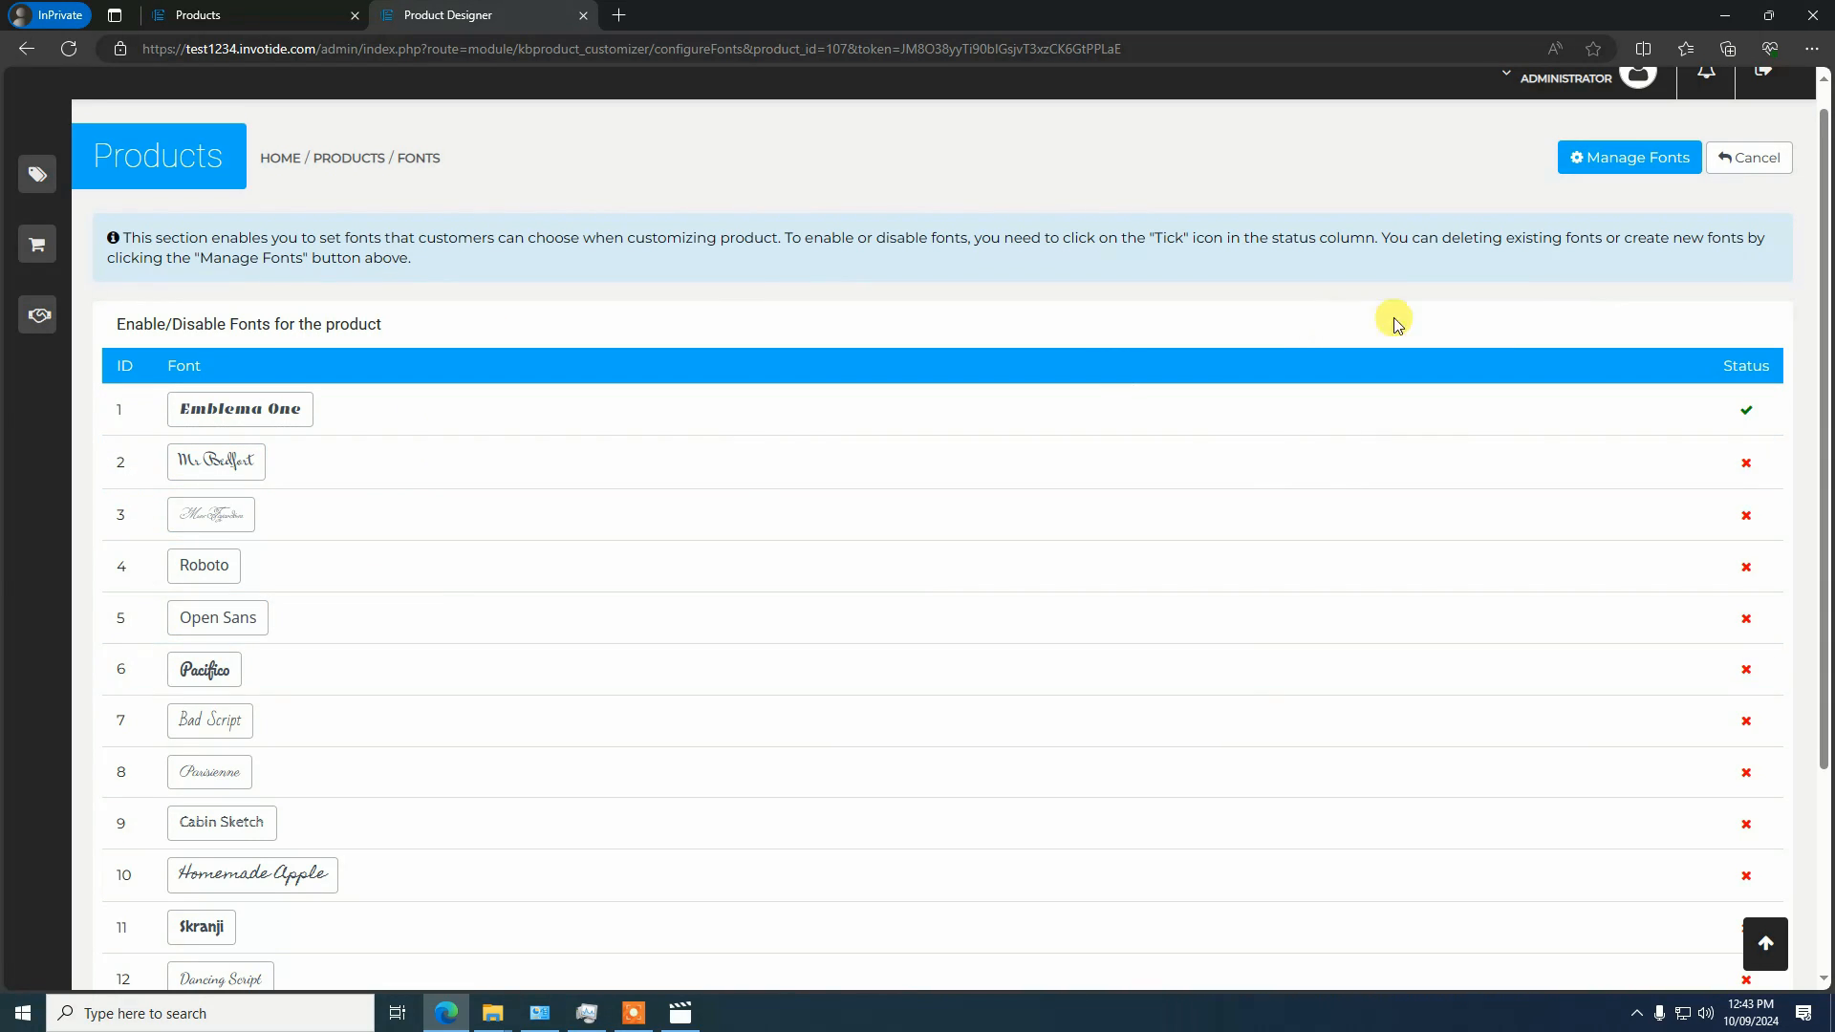
pyautogui.scroll(1, 1433, 287)
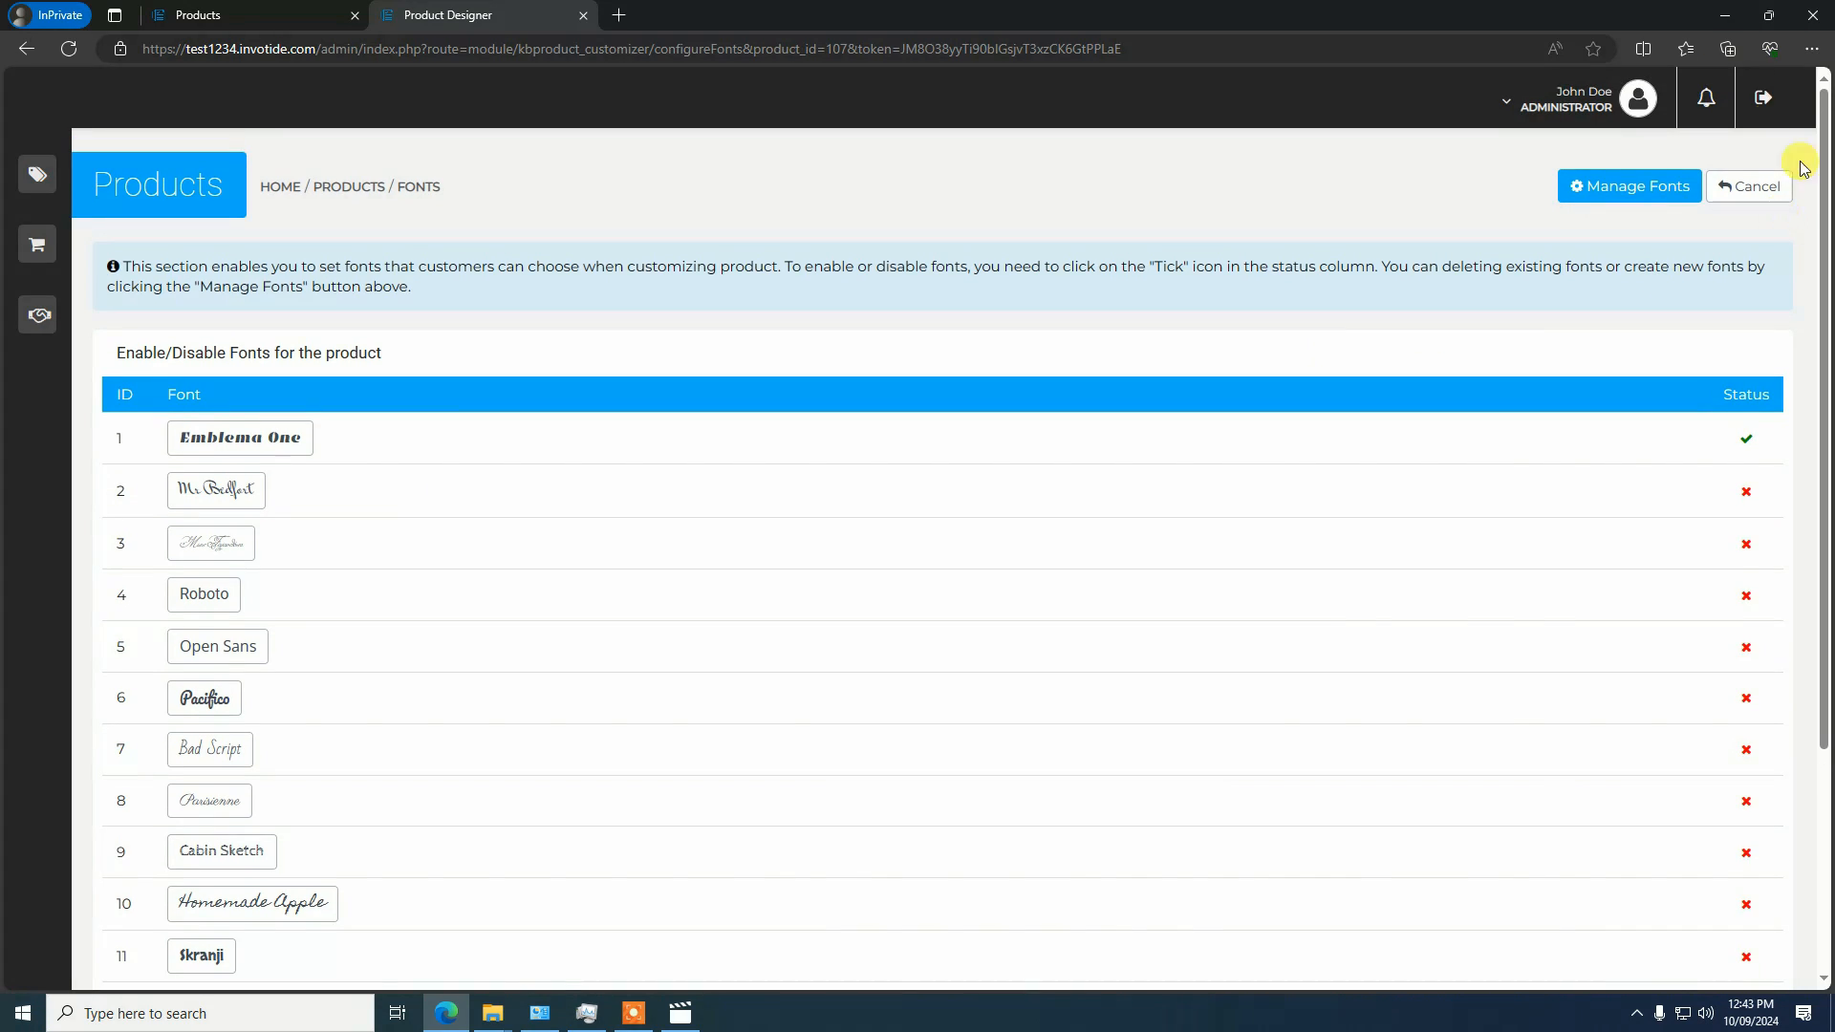
pyautogui.click(1637, 186)
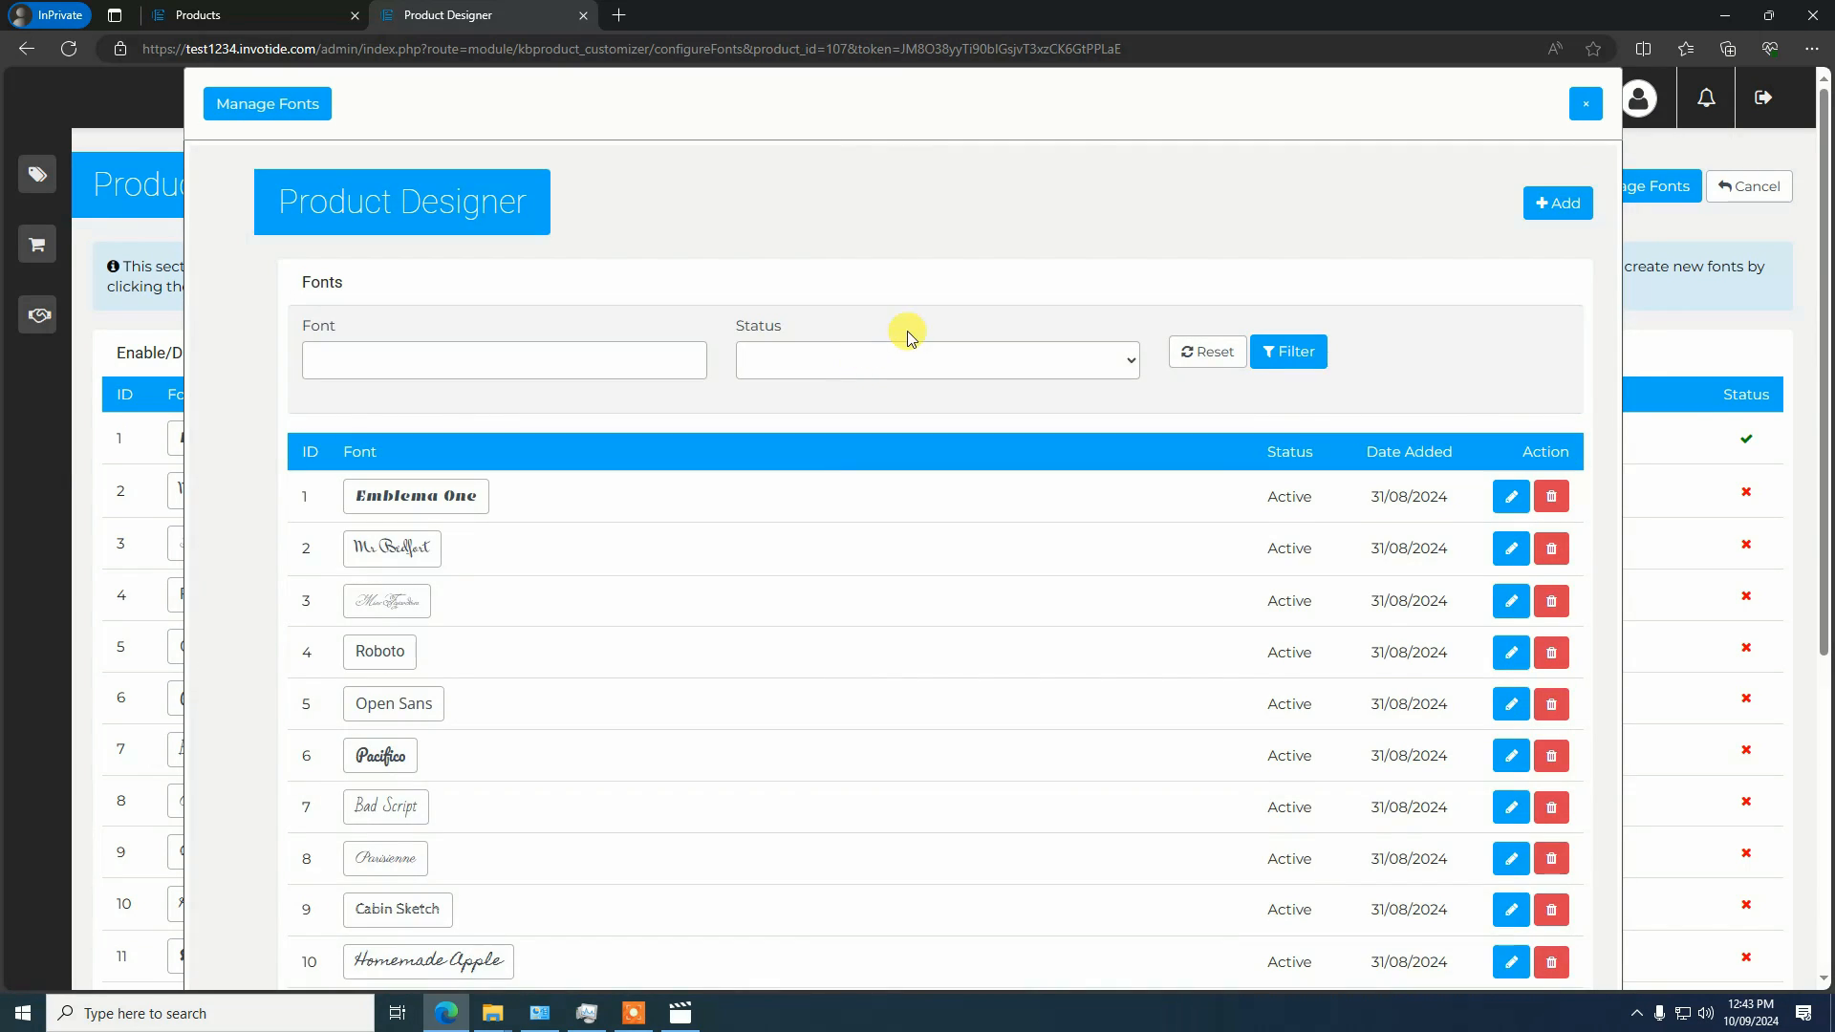
pyautogui.scroll(-3, 899, 325)
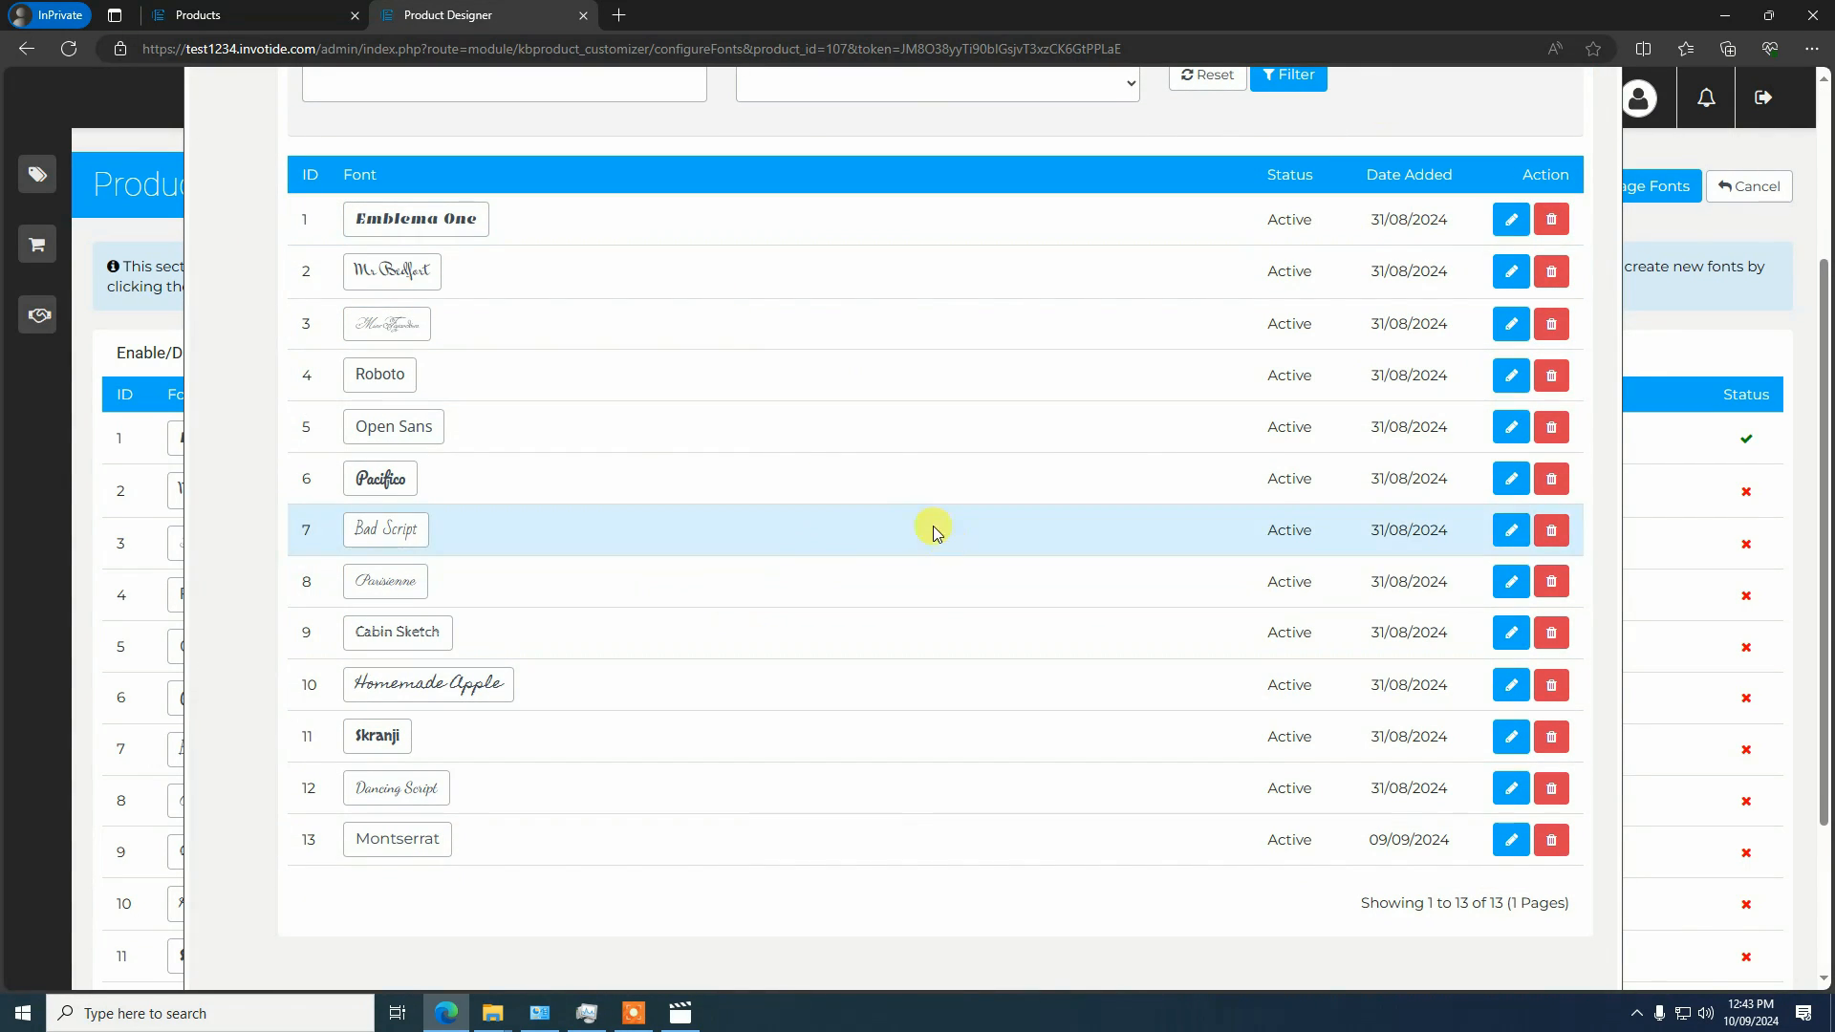
pyautogui.scroll(2, 727, 586)
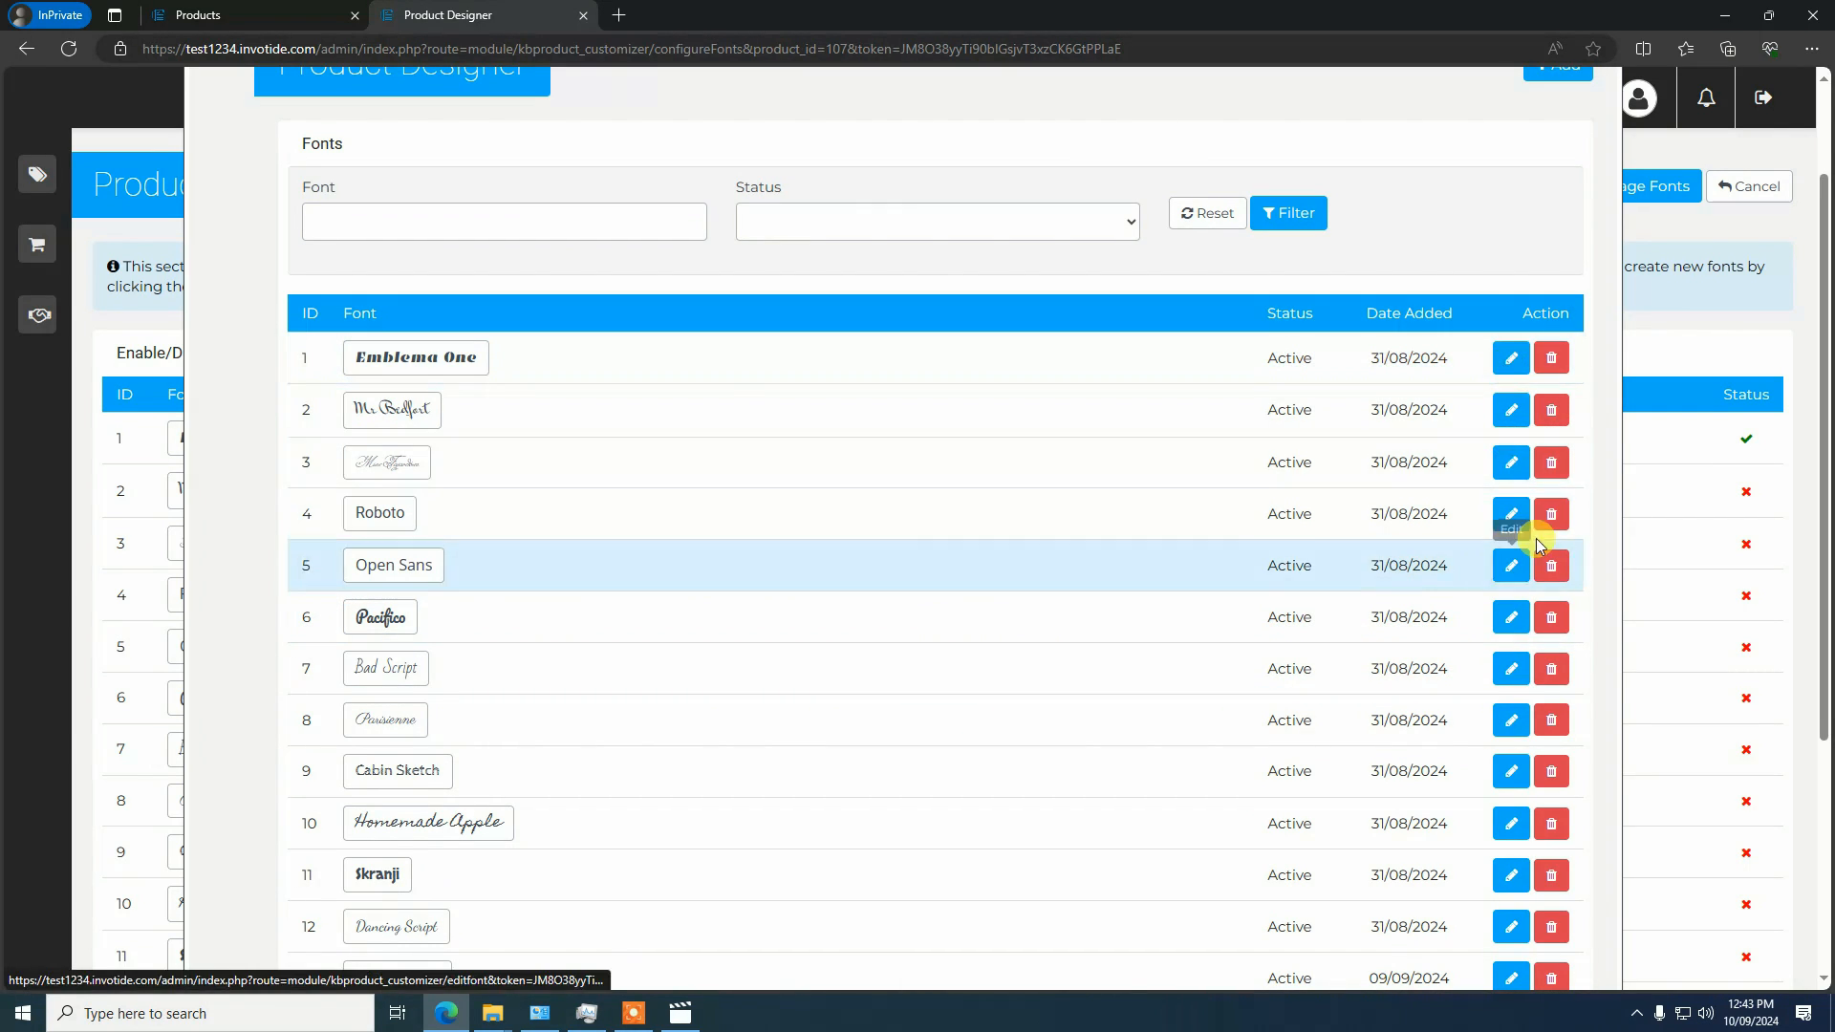
pyautogui.scroll(2, 1493, 843)
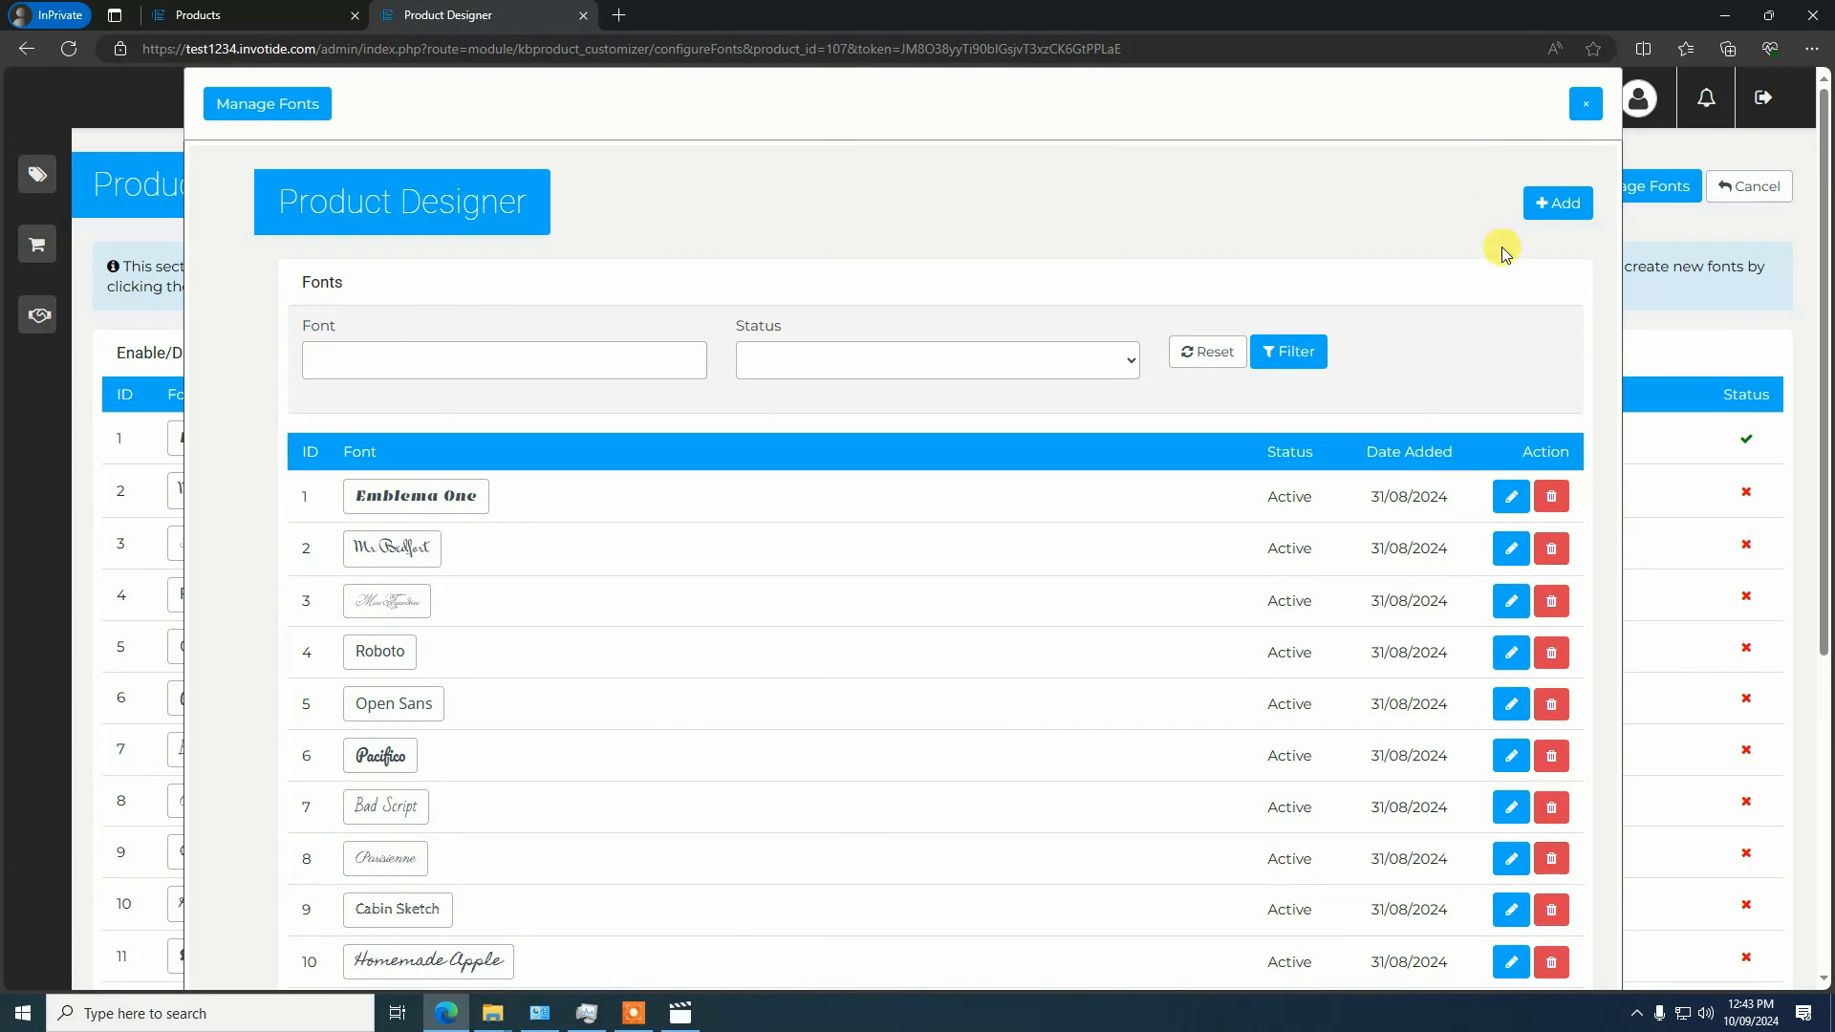
# View the form for adding a new font, and return to the product's font list without saving
pyautogui.click(1573, 204)
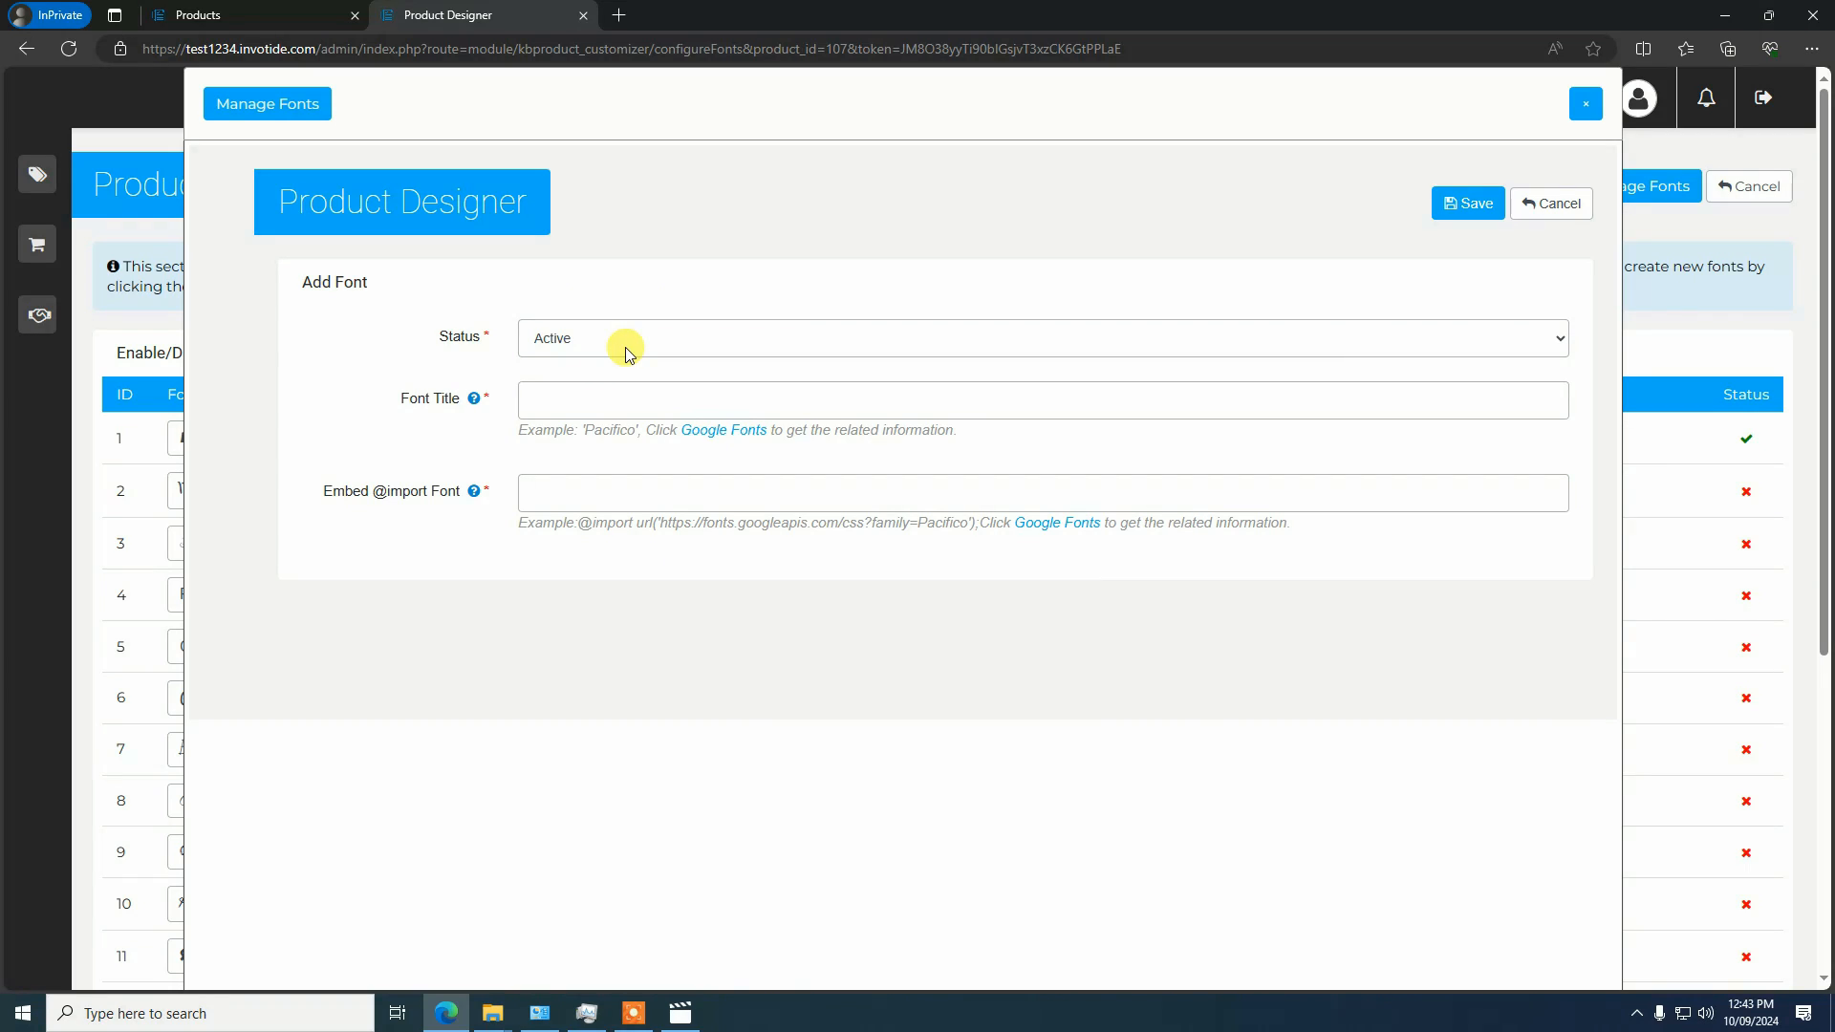
pyautogui.click(1586, 103)
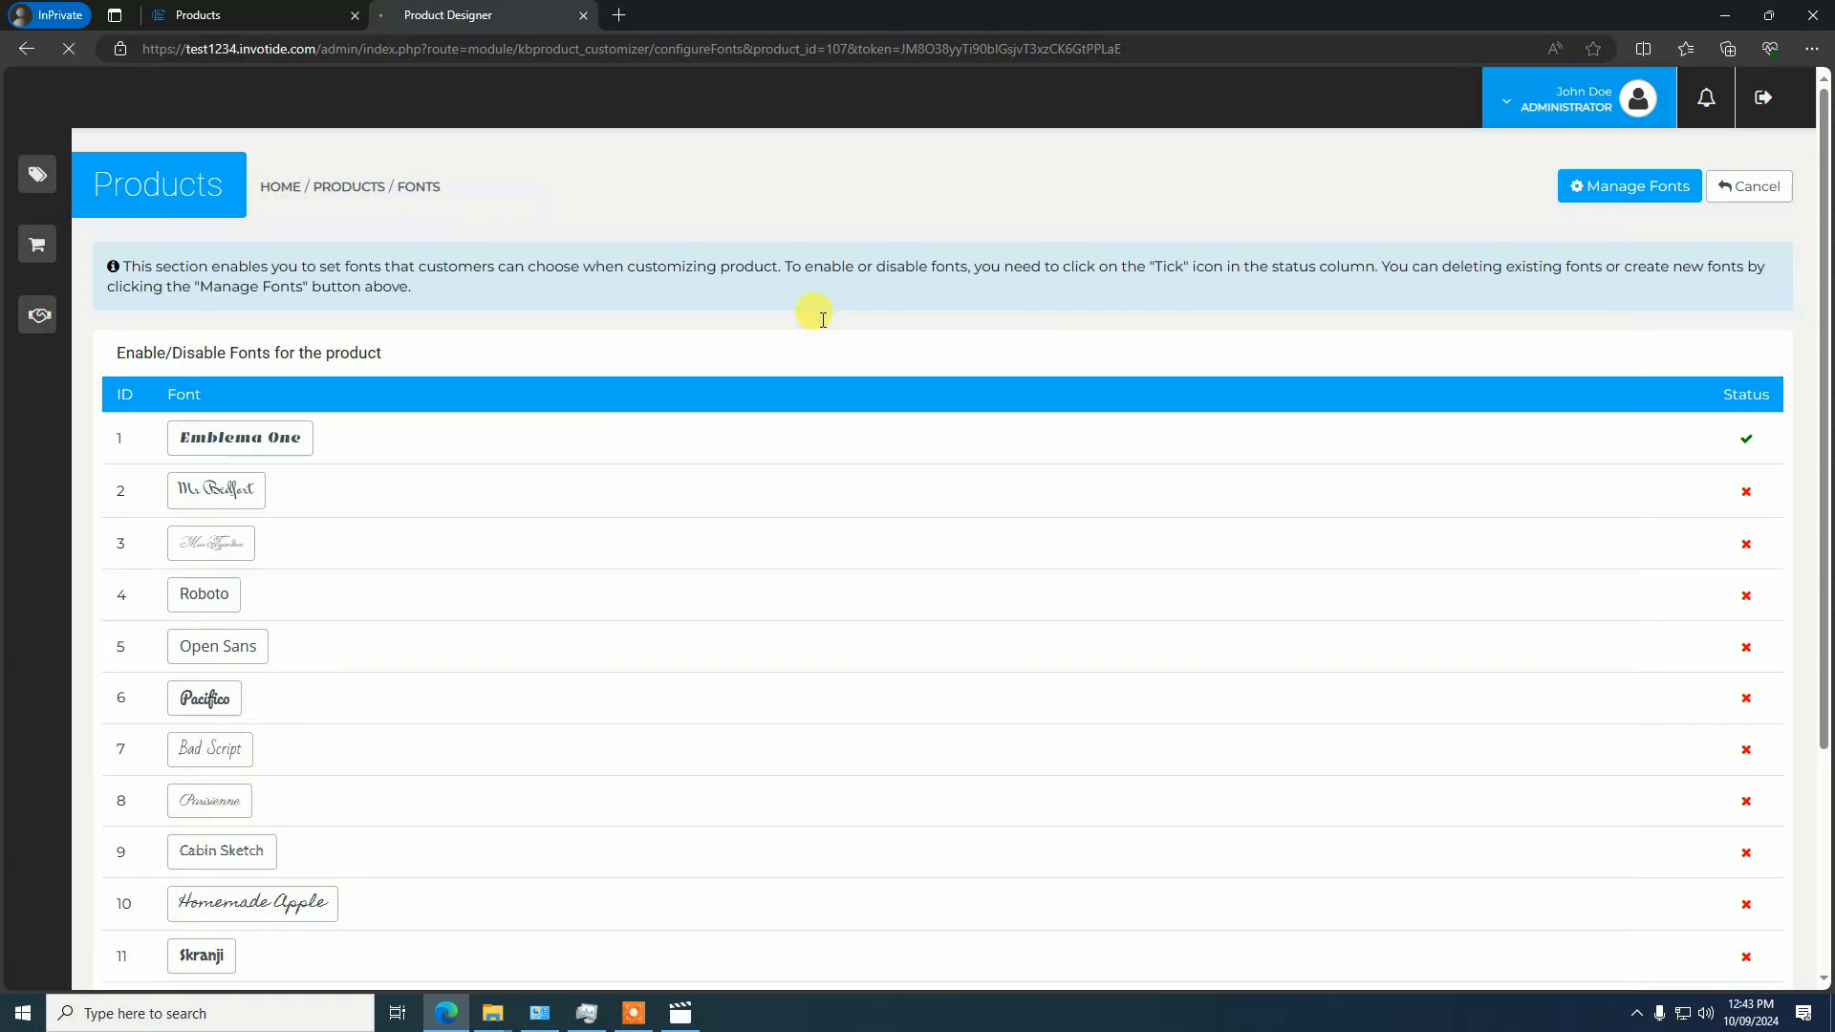
pyautogui.scroll(-3, 564, 426)
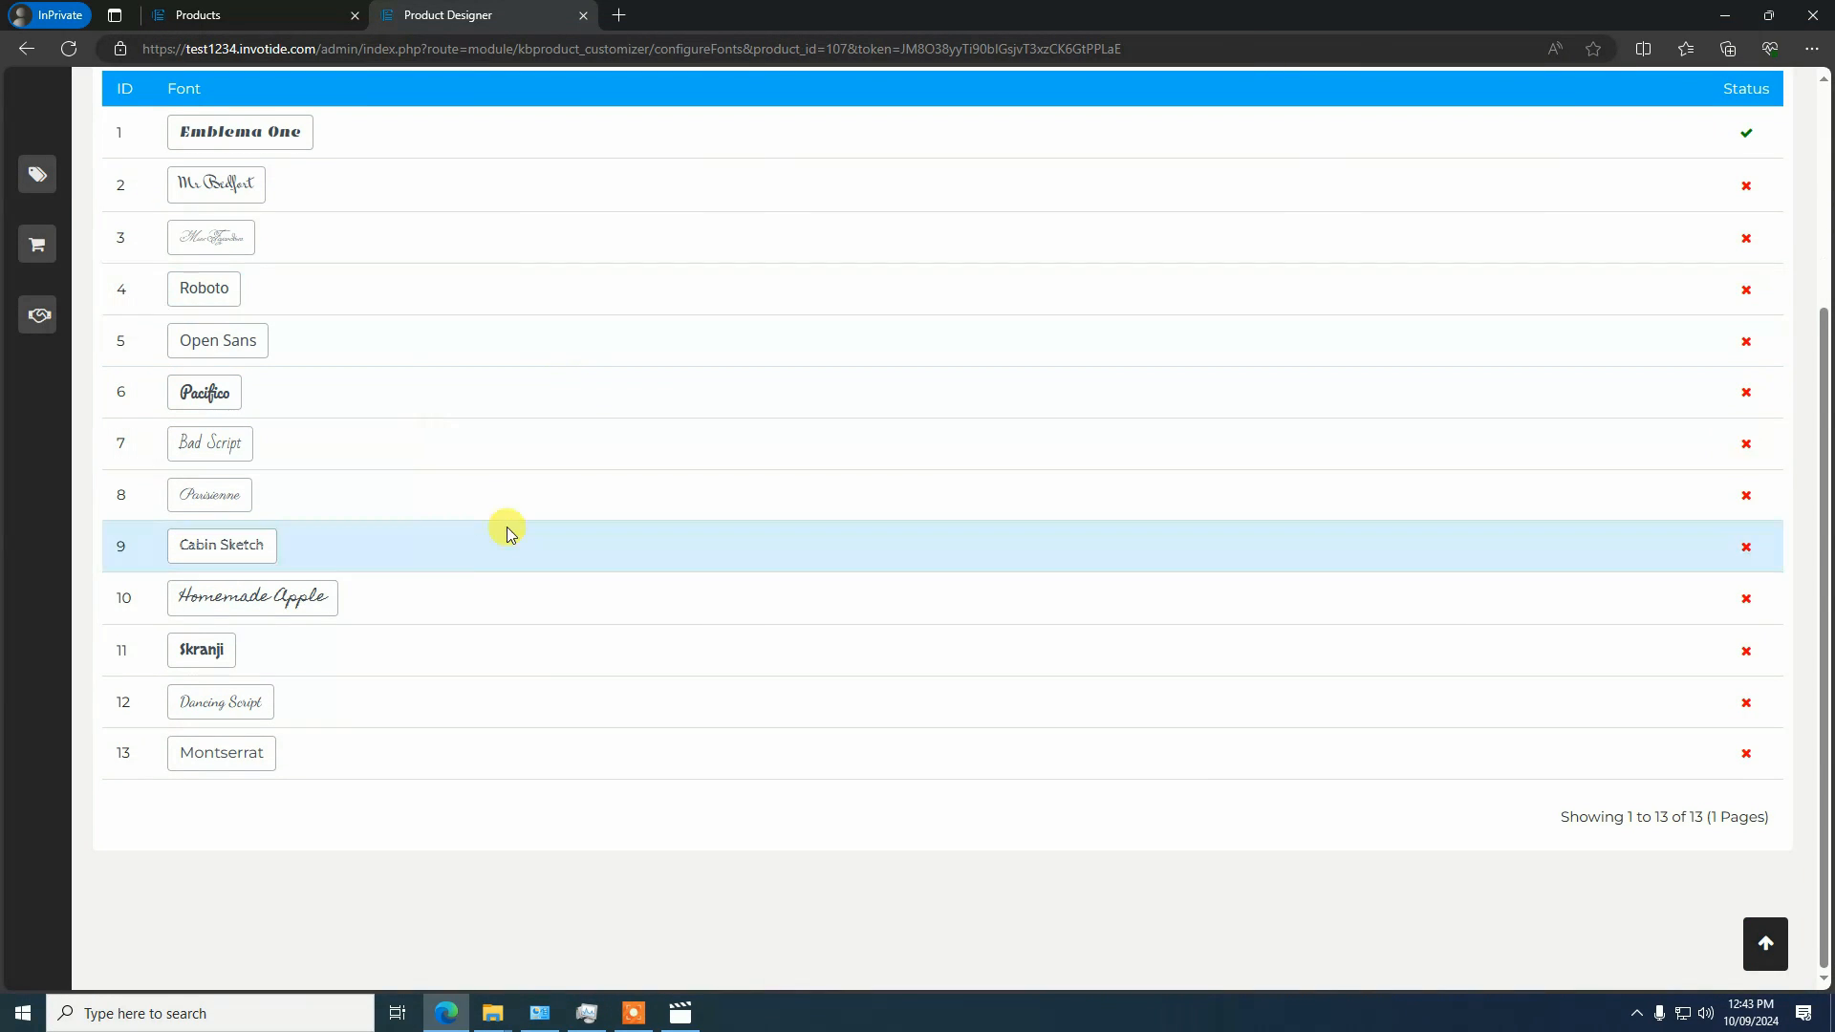
pyautogui.scroll(3, 414, 474)
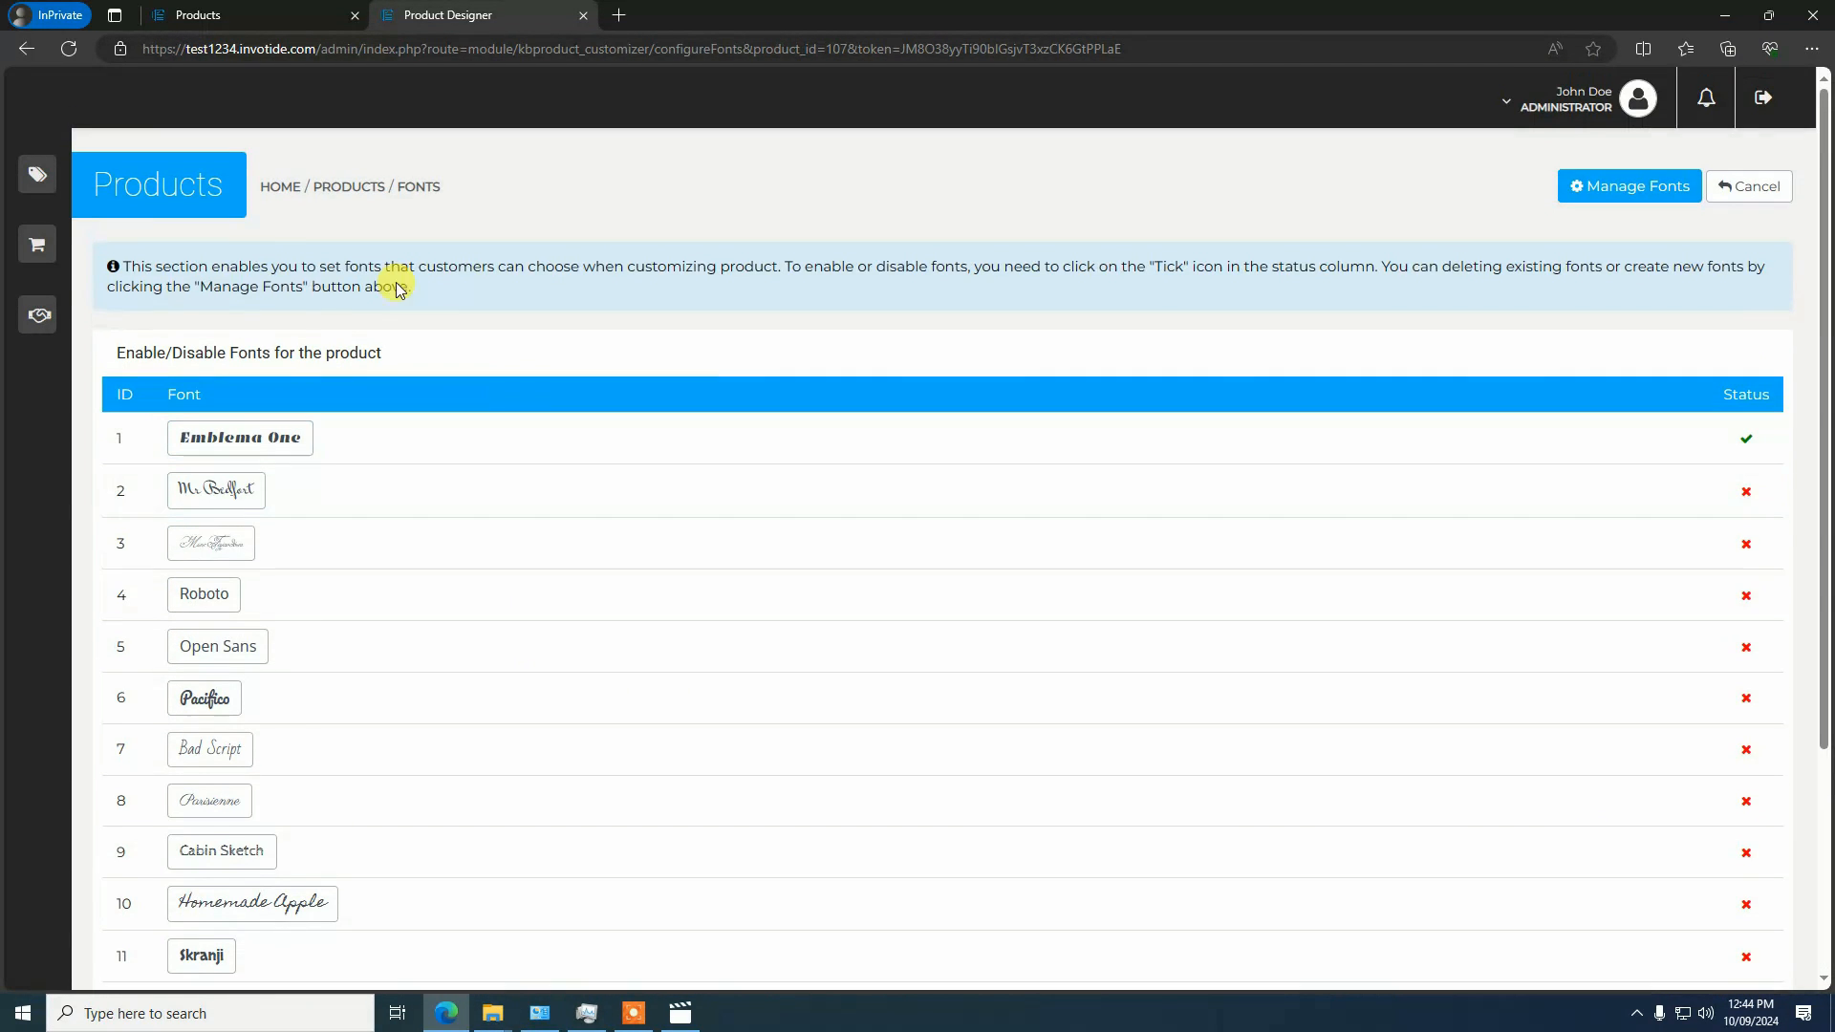
# Close the font configuration and save the Customizable T-shirt product
pyautogui.click(585, 15)
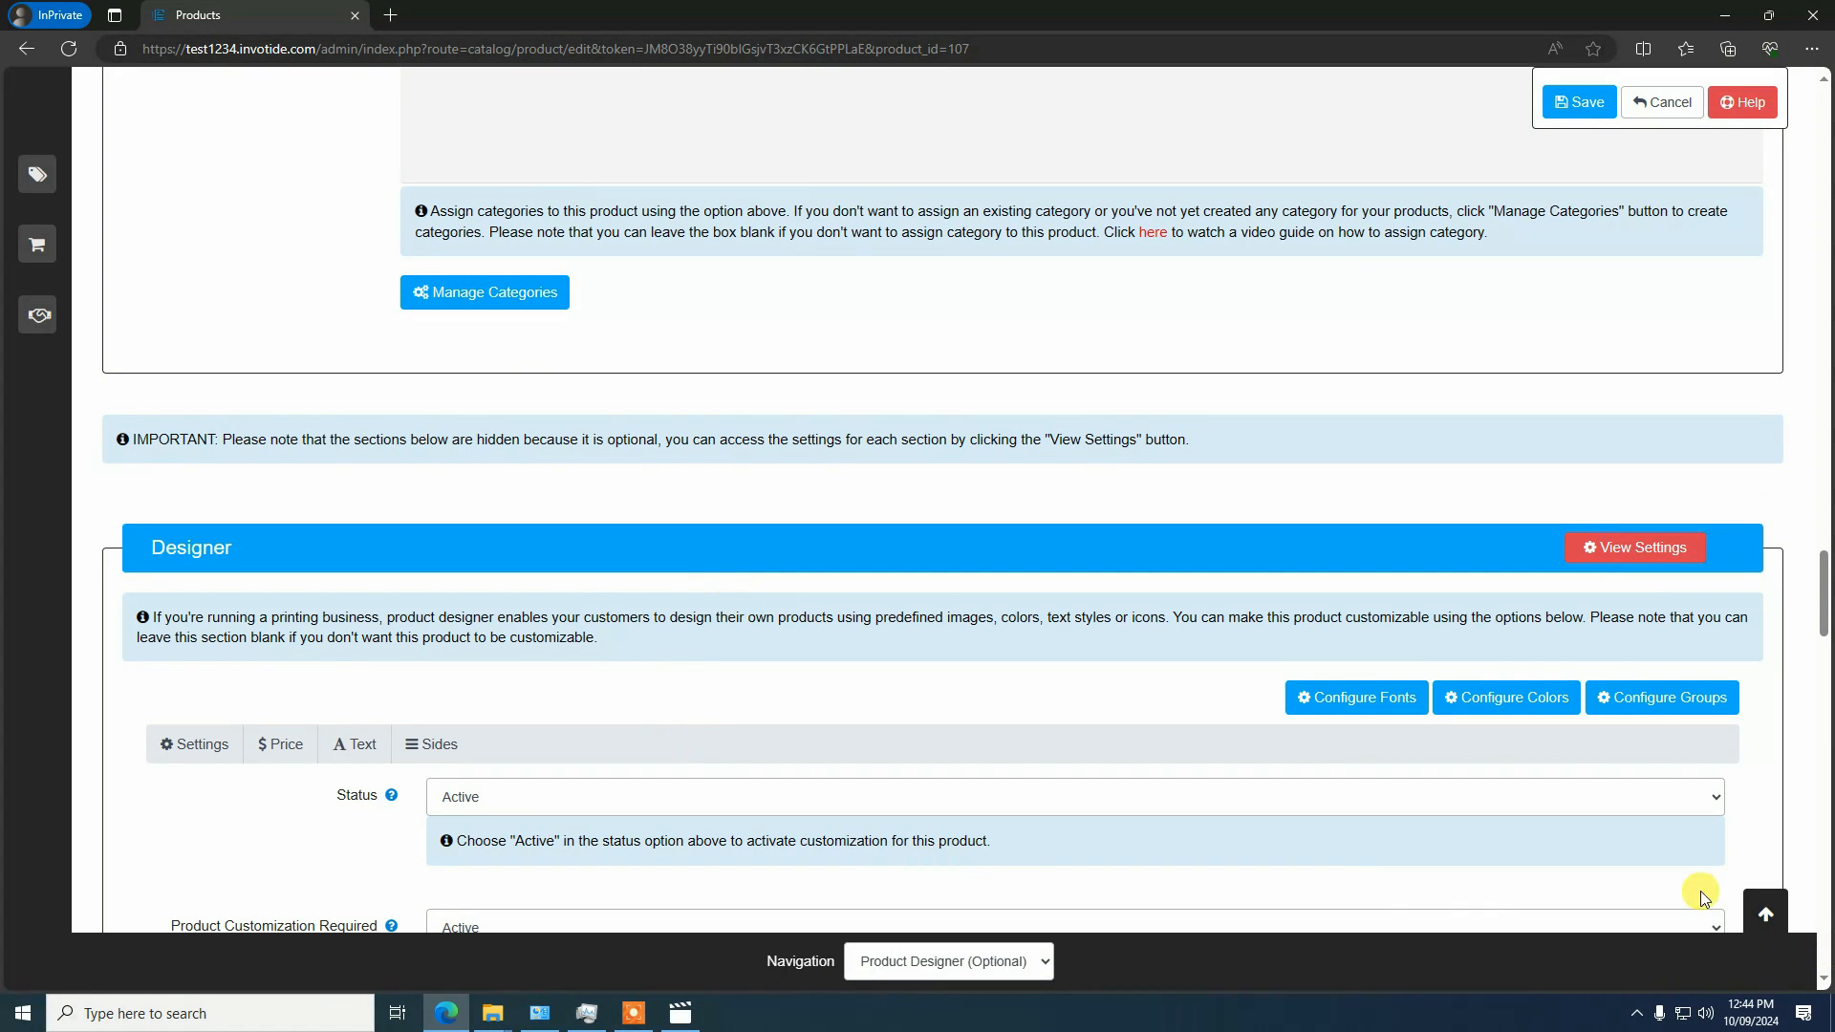
pyautogui.scroll(5, 994, 727)
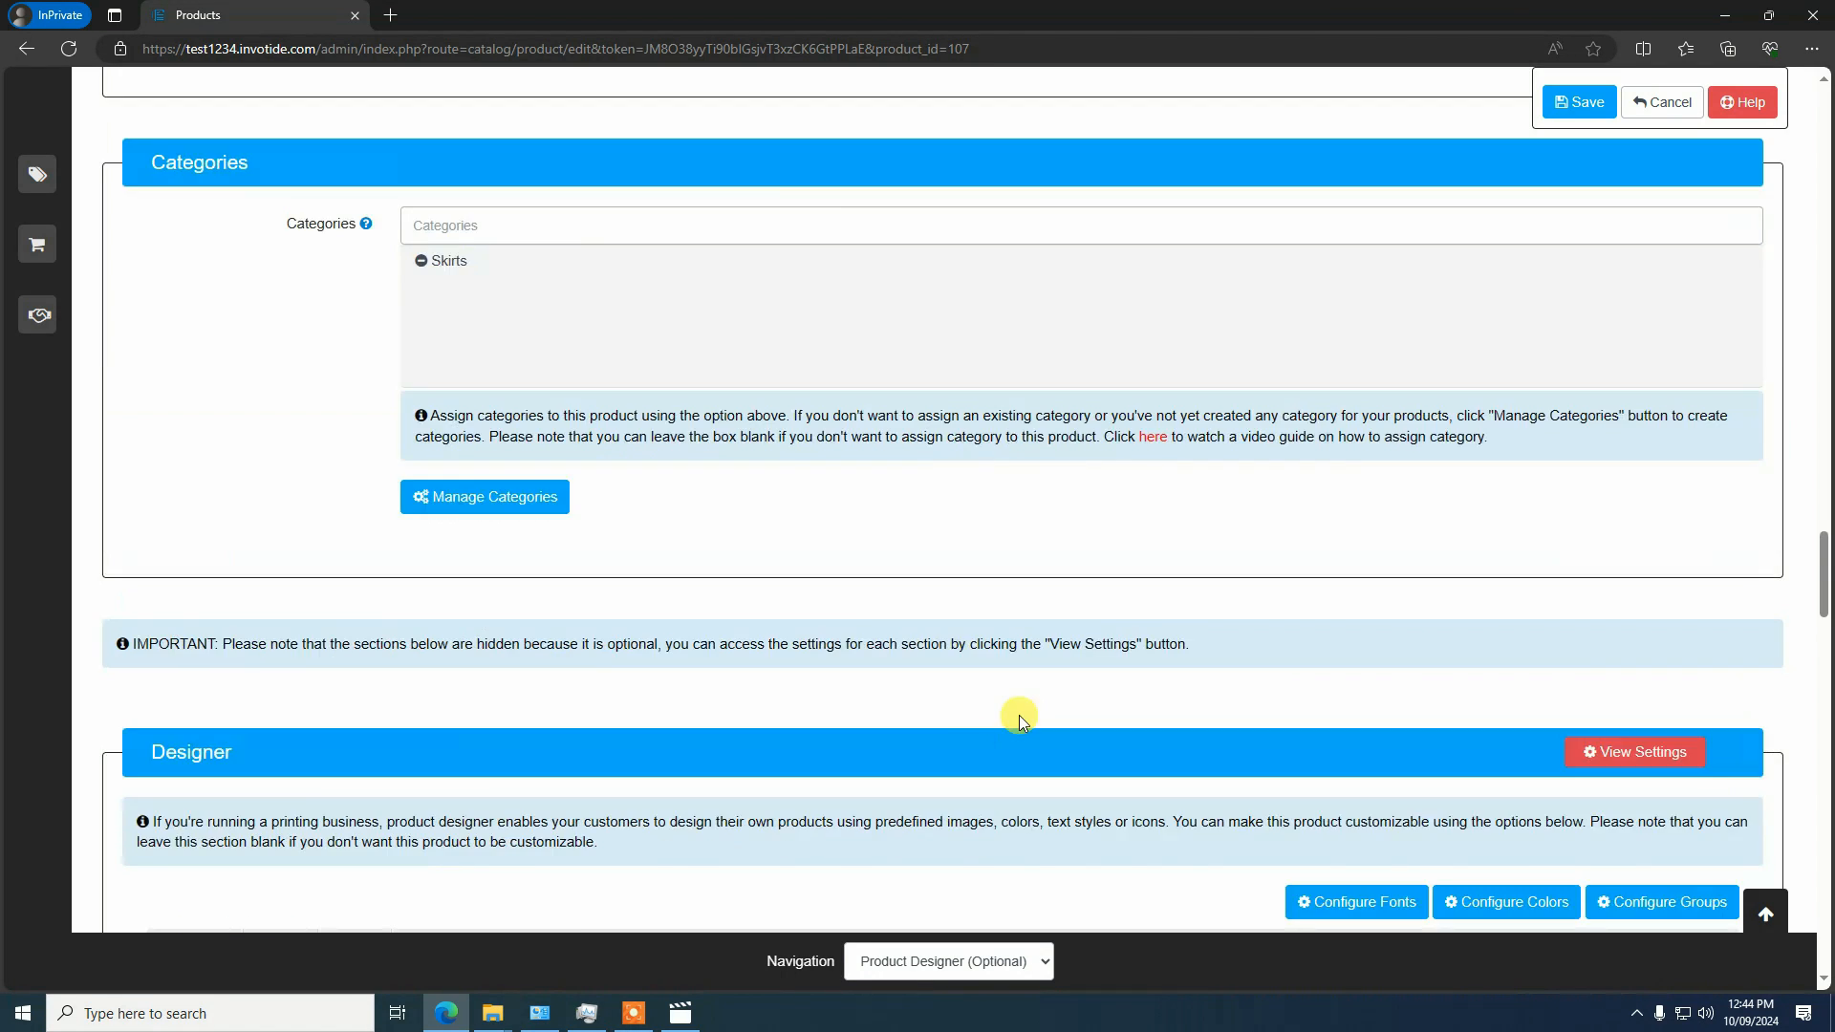
pyautogui.click(1582, 103)
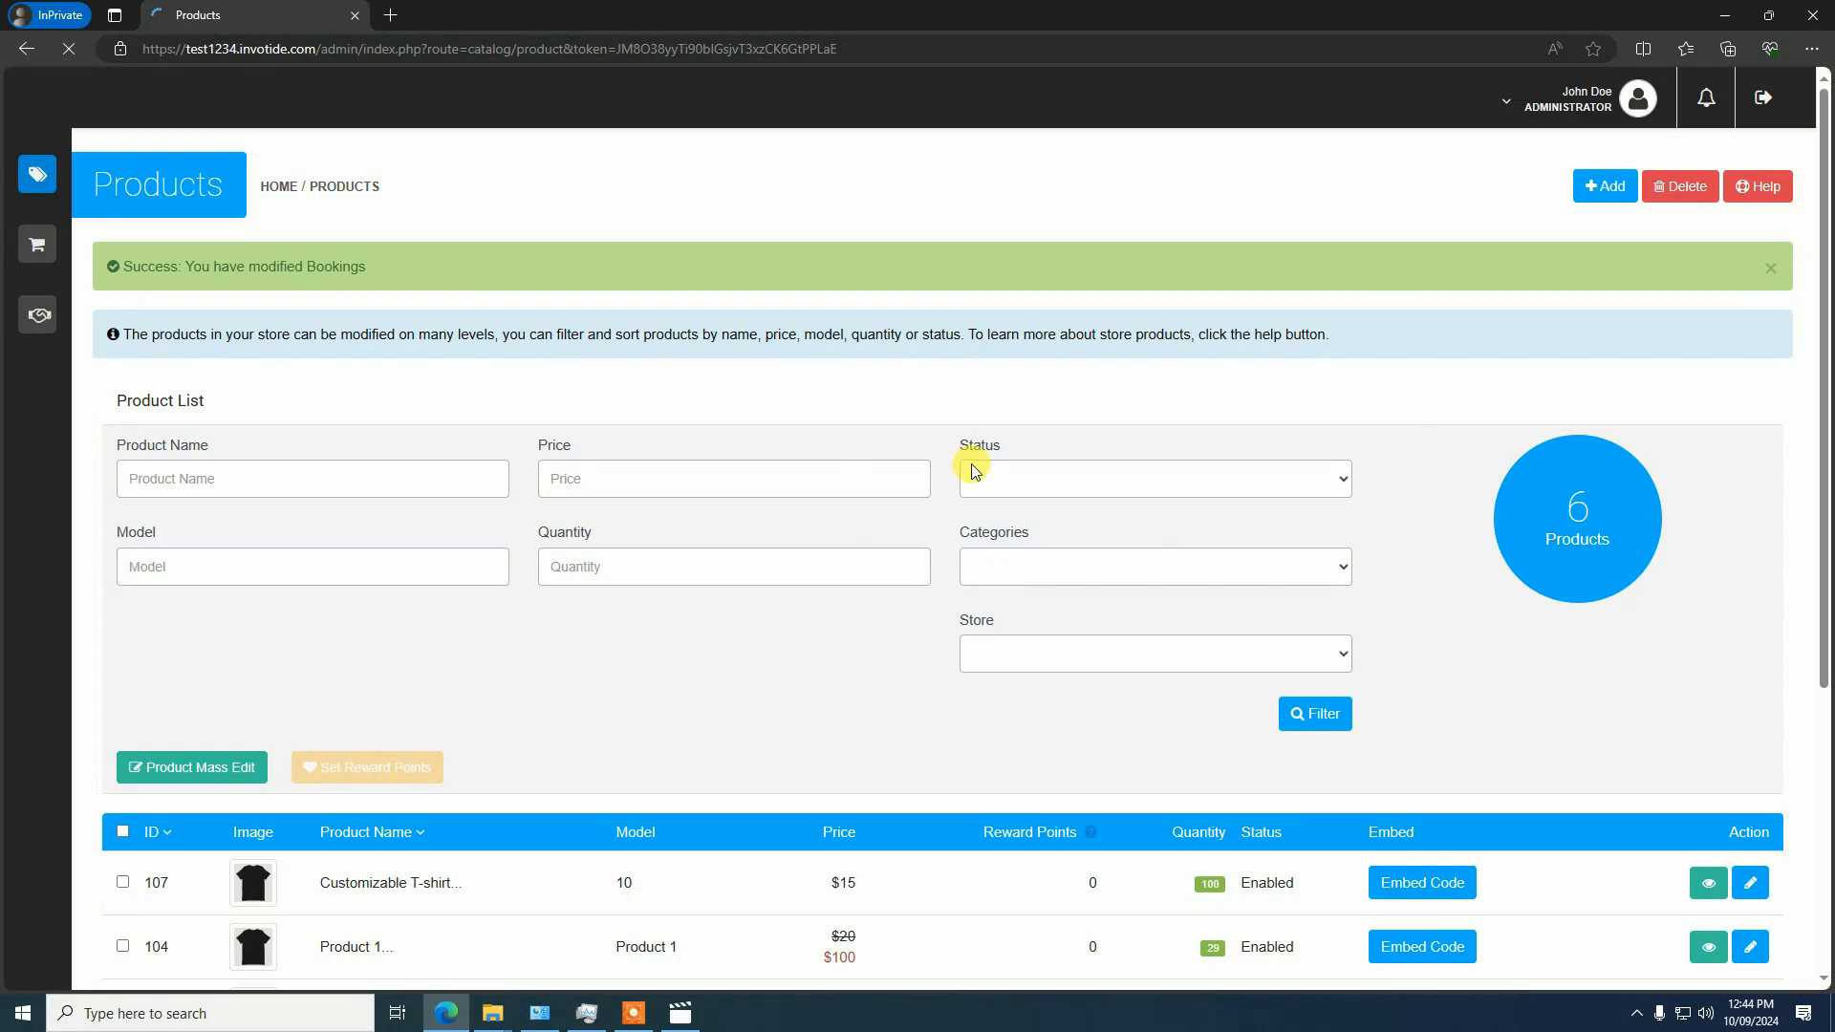
pyautogui.scroll(-3, 944, 669)
pyautogui.scroll(3, 577, 648)
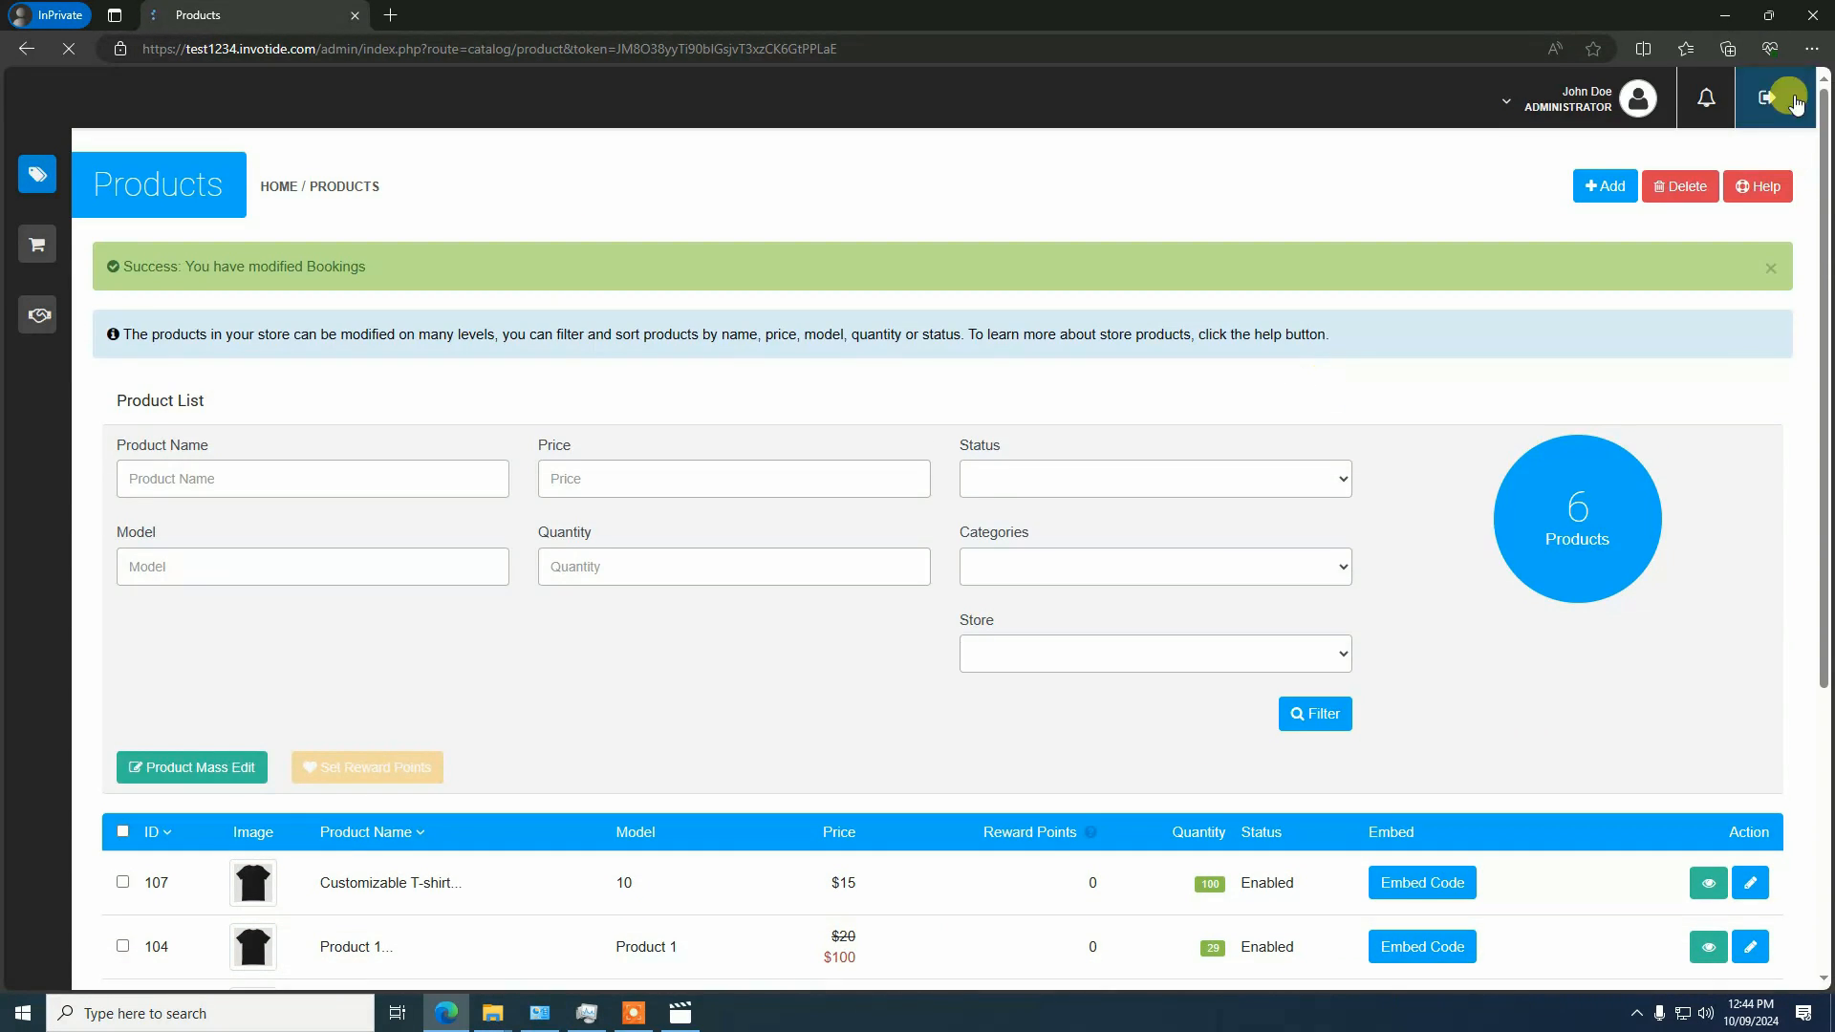
# Open the storefront, show the Customizable T-shirt in the Skirts category and start customizing it
pyautogui.click(1577, 99)
pyautogui.click(1511, 176)
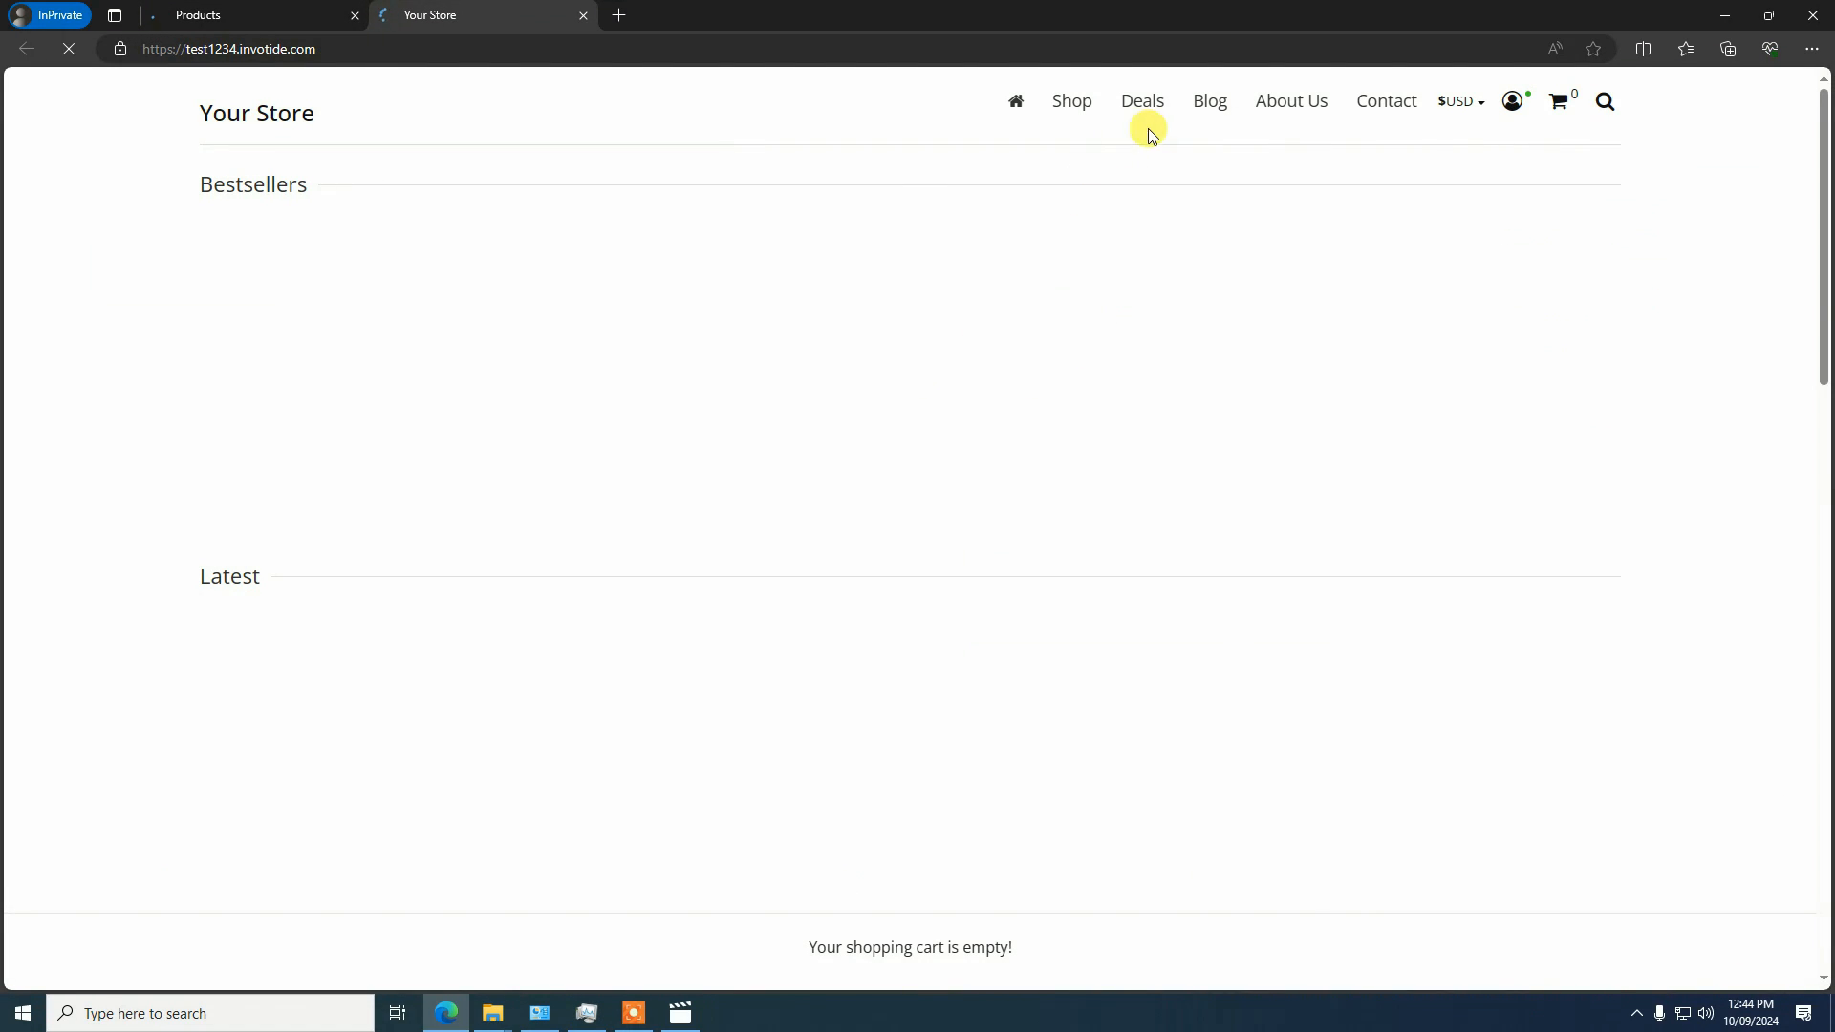
pyautogui.moveTo(1075, 101)
pyautogui.click(1222, 205)
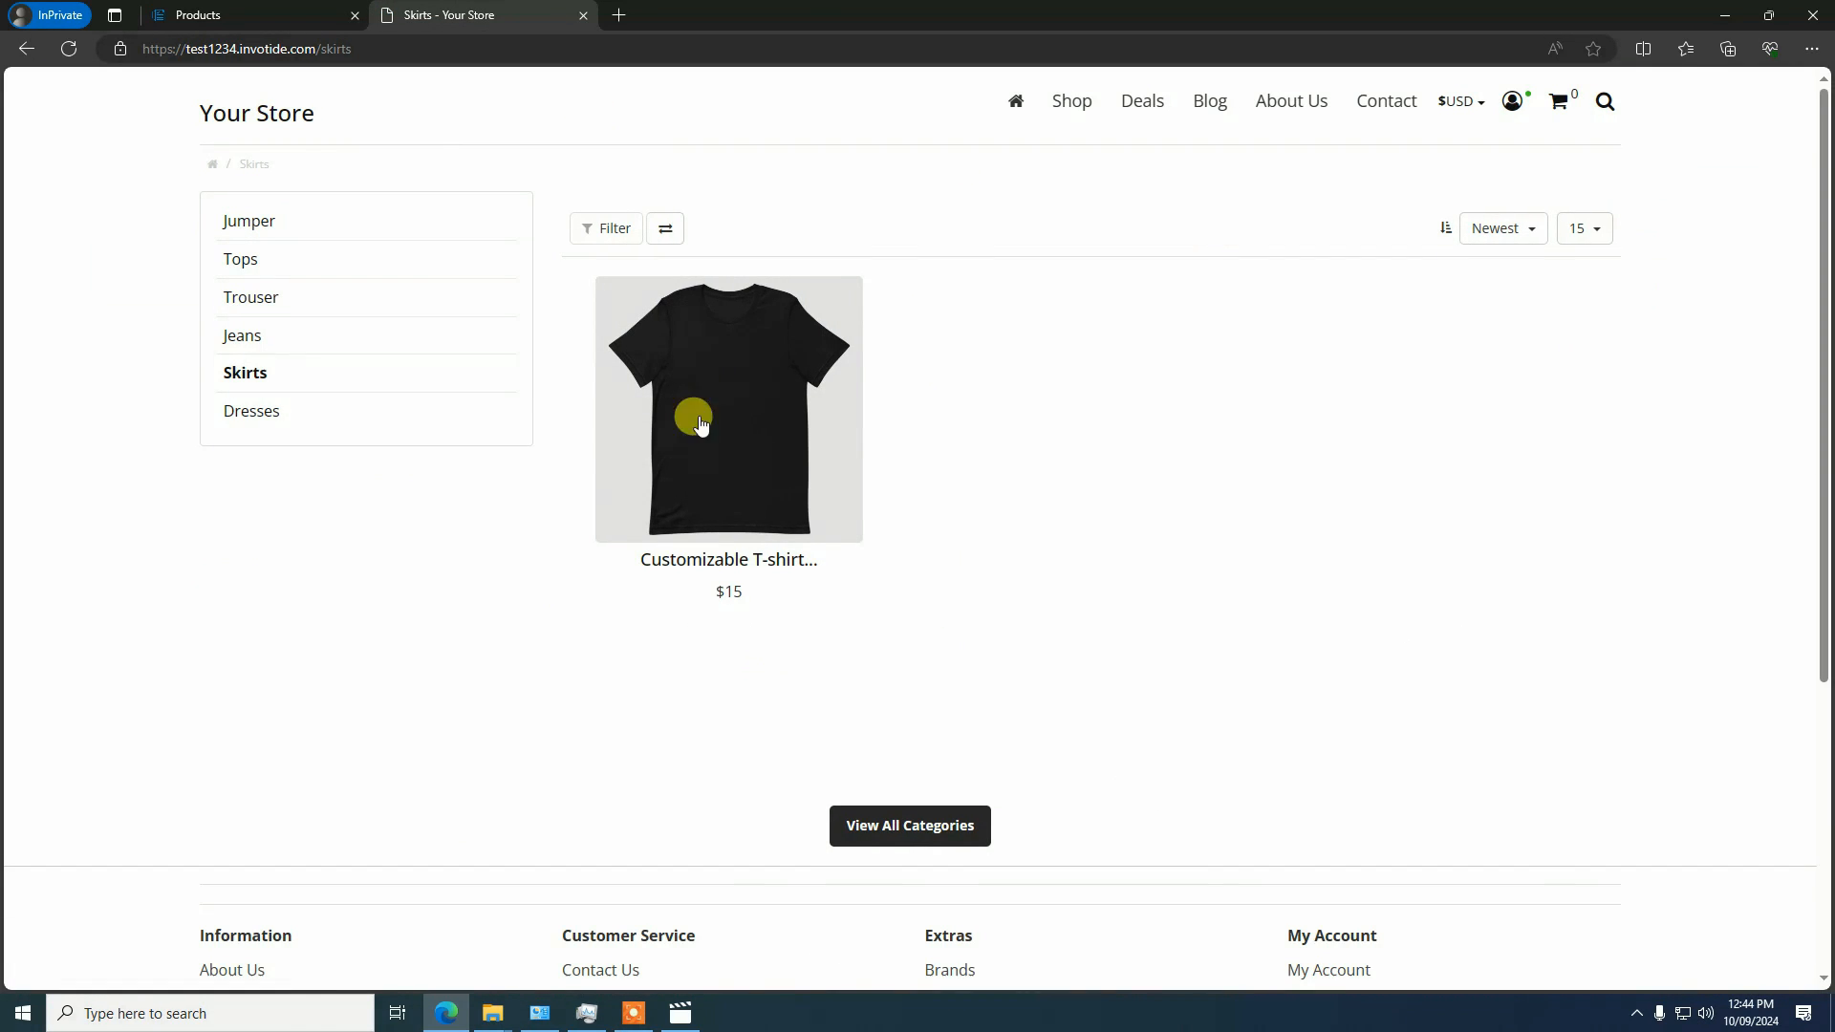
pyautogui.click(724, 444)
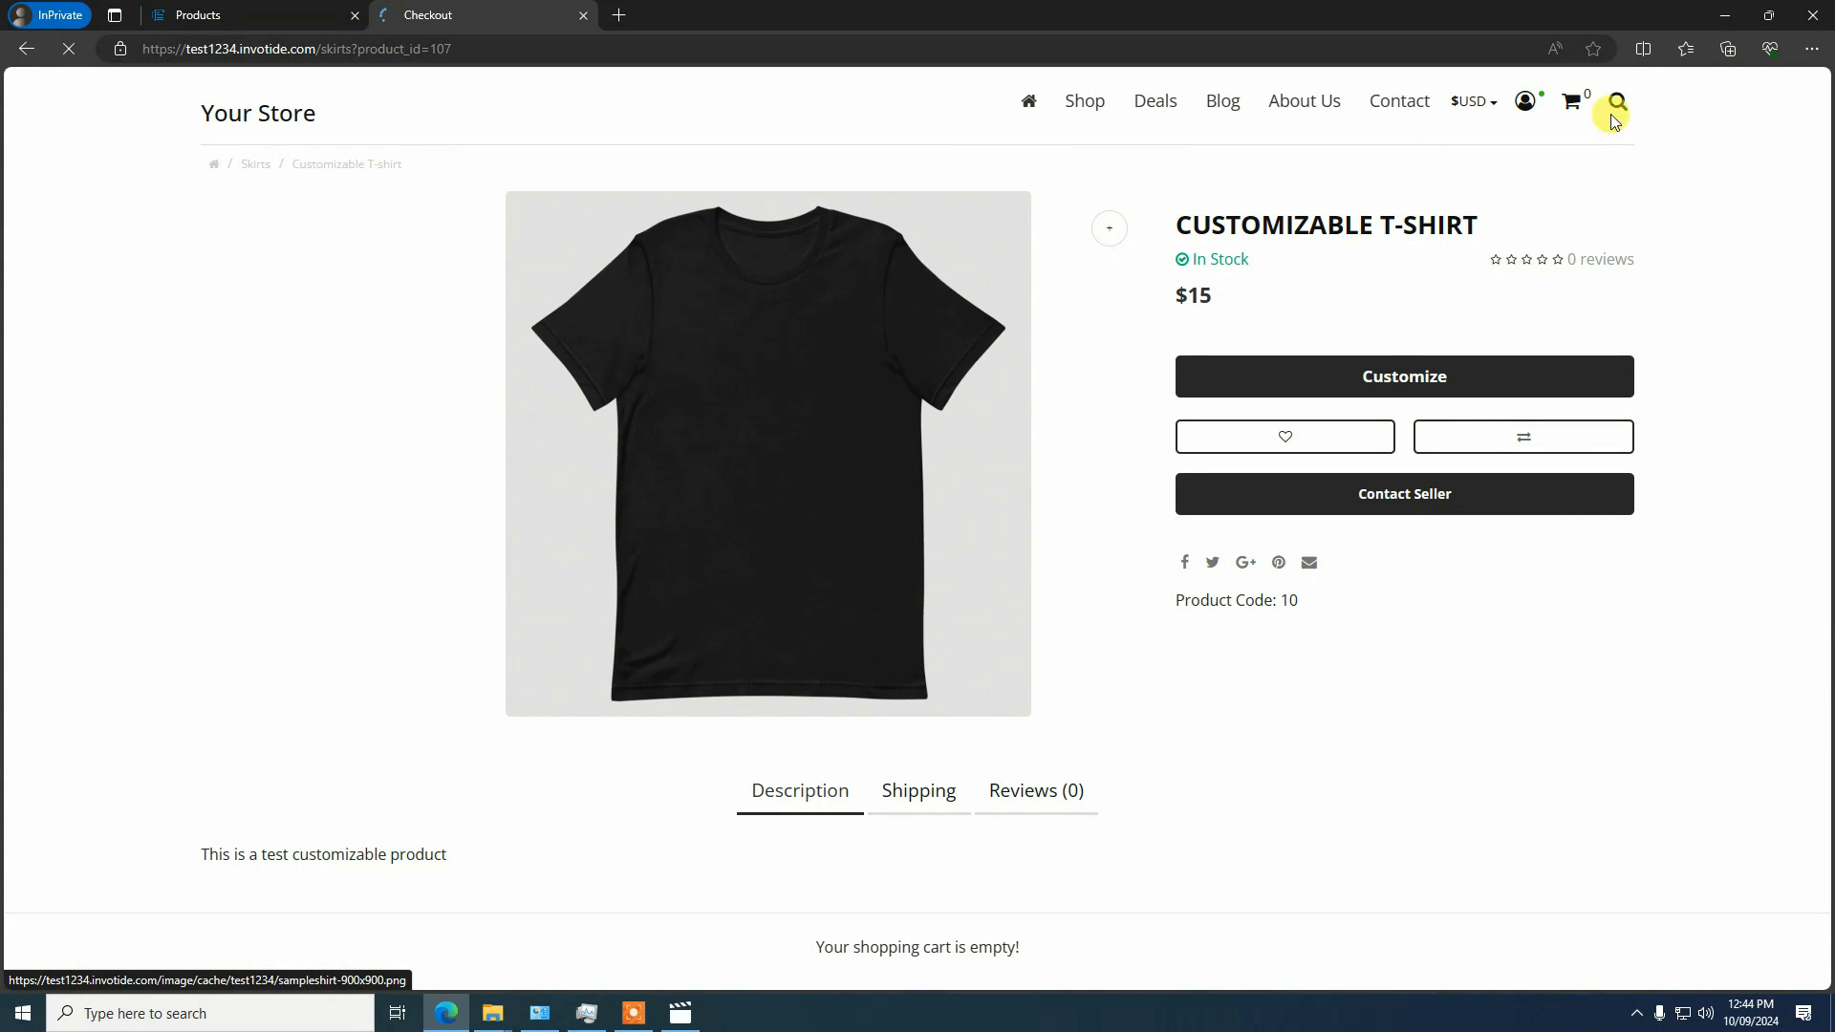
pyautogui.click(1400, 373)
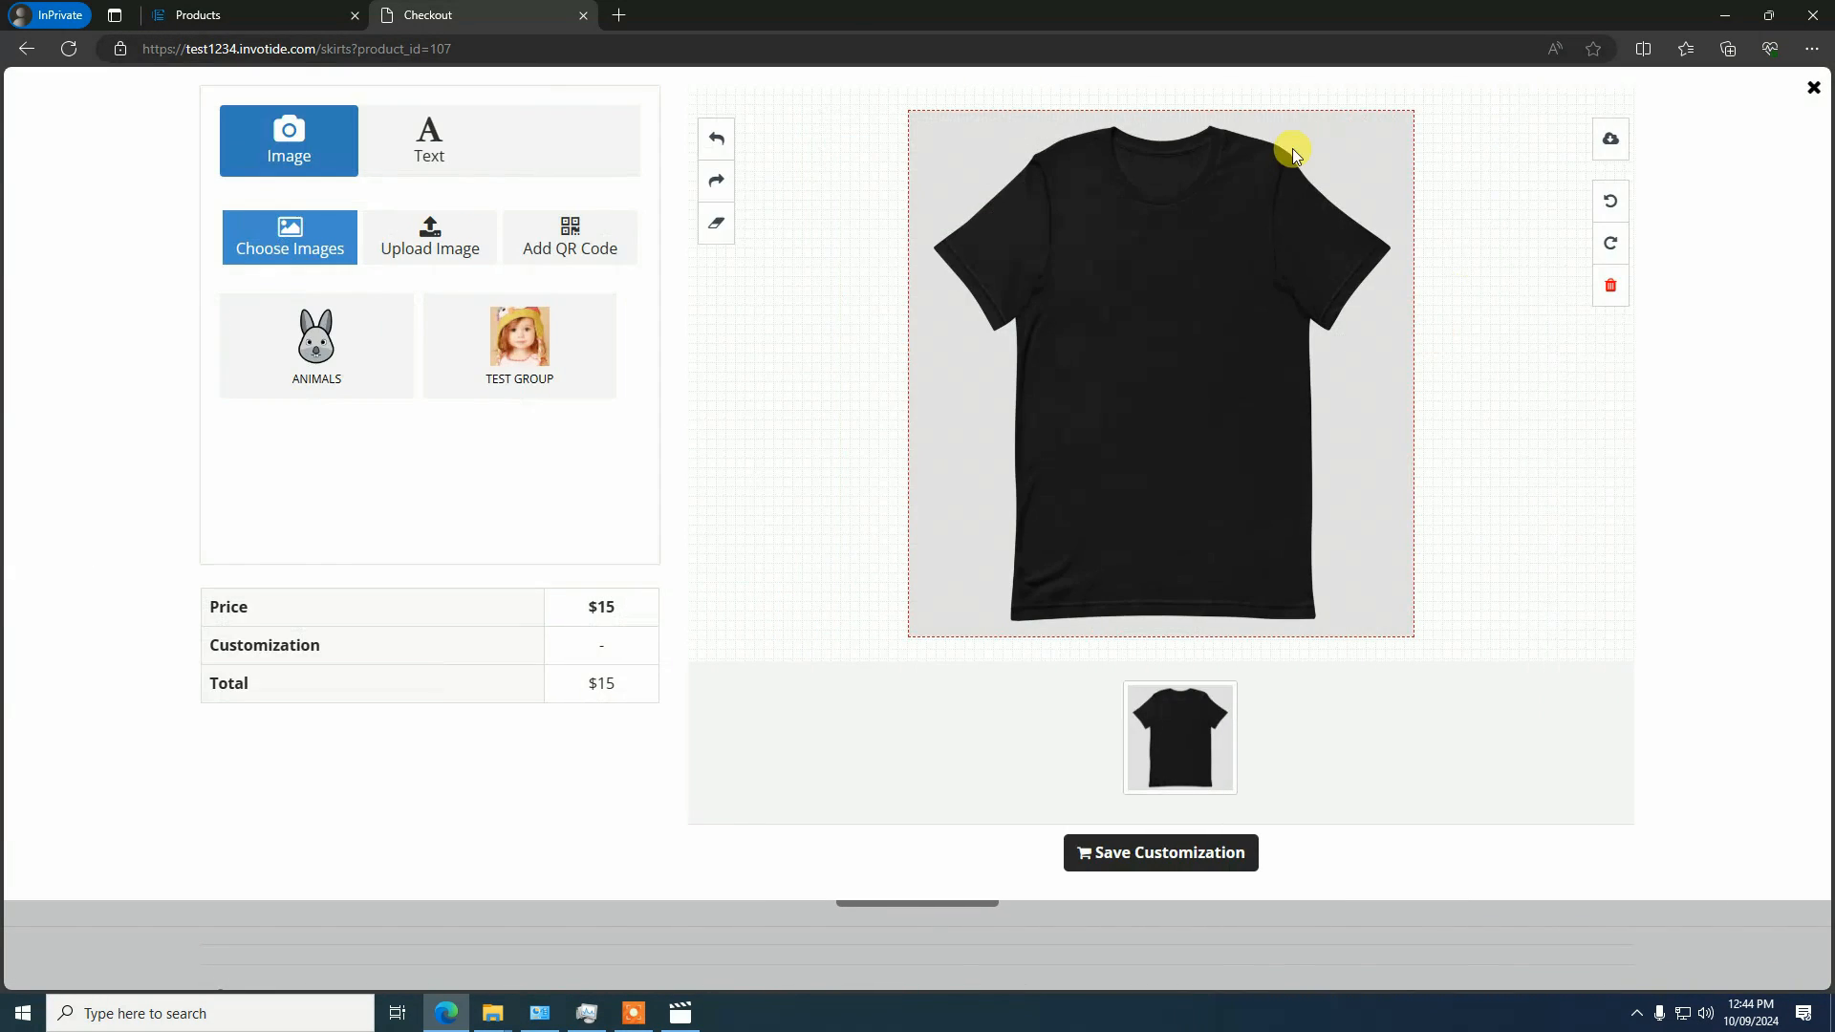
# Add the text "Nice Shirt" to the design and move it onto the shirt's chest
pyautogui.click(422, 141)
pyautogui.click(442, 292)
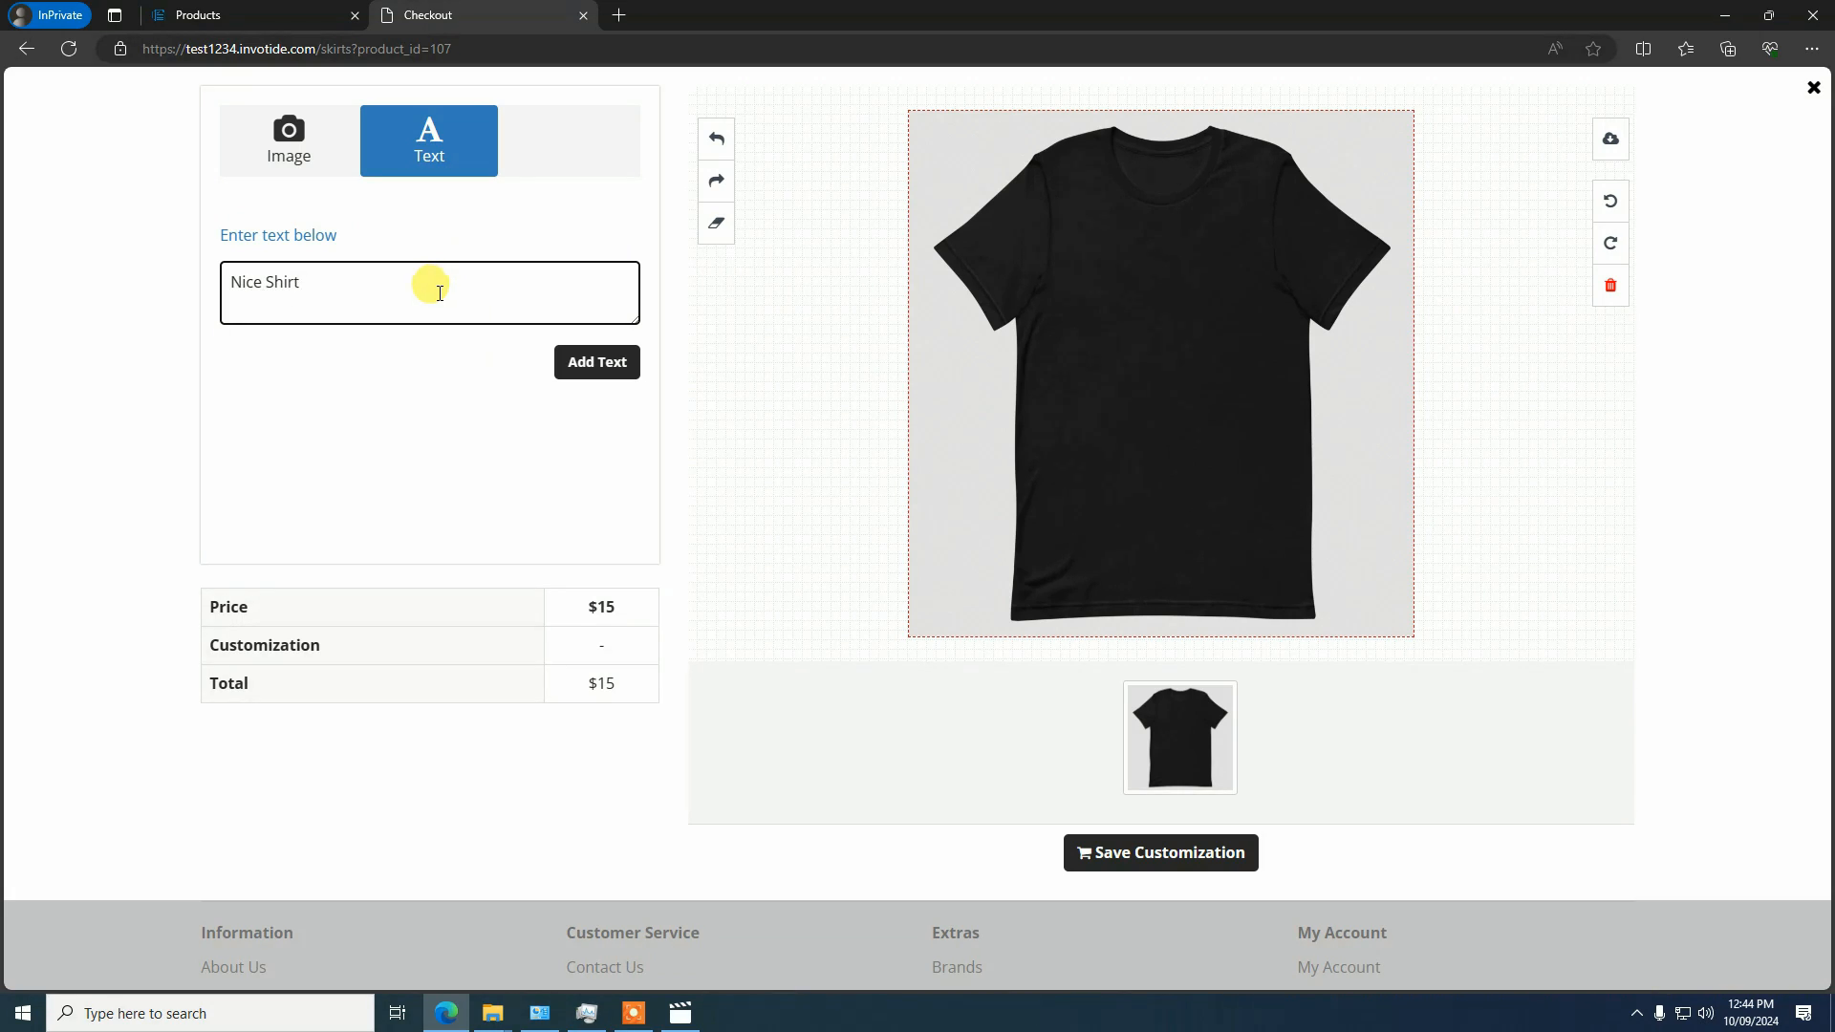
pyautogui.click(588, 373)
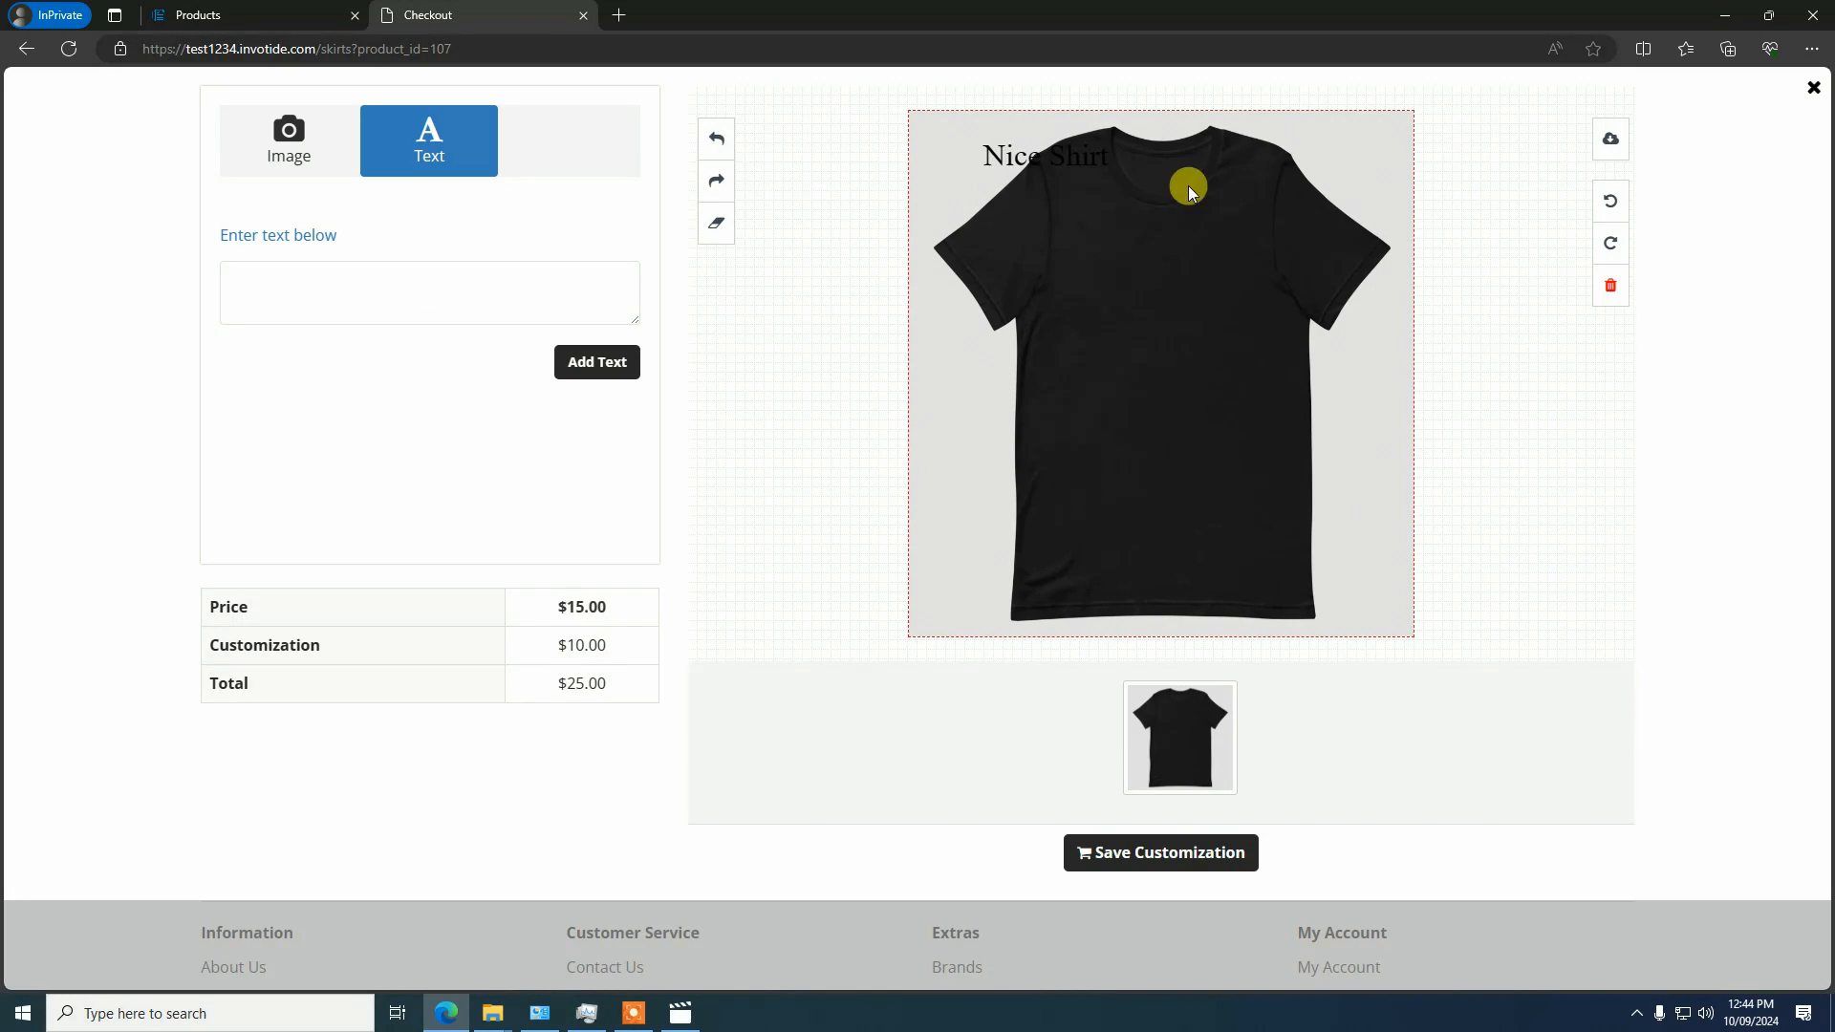
pyautogui.click(1052, 161)
pyautogui.moveTo(1041, 177); pyautogui.dragTo(1154, 299)
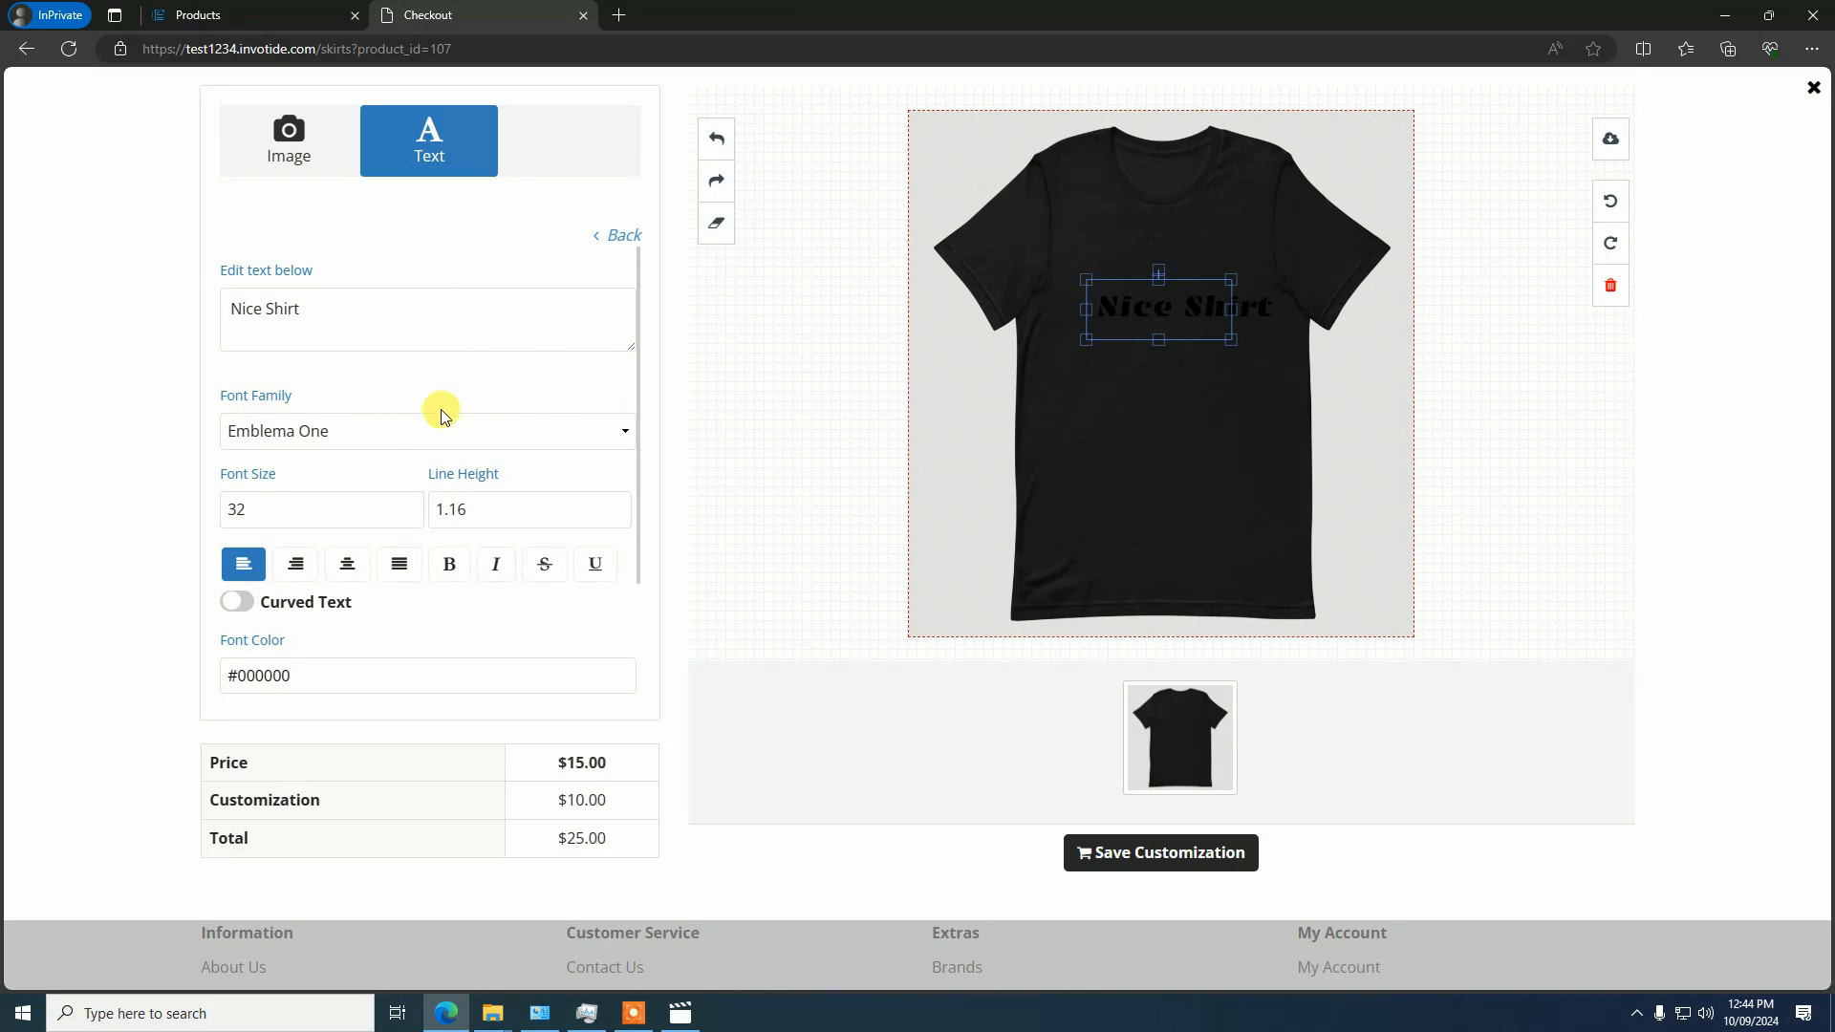
# Check which font families are offered for the "Nice Shirt" text, choosing Emblema One
pyautogui.click(370, 426)
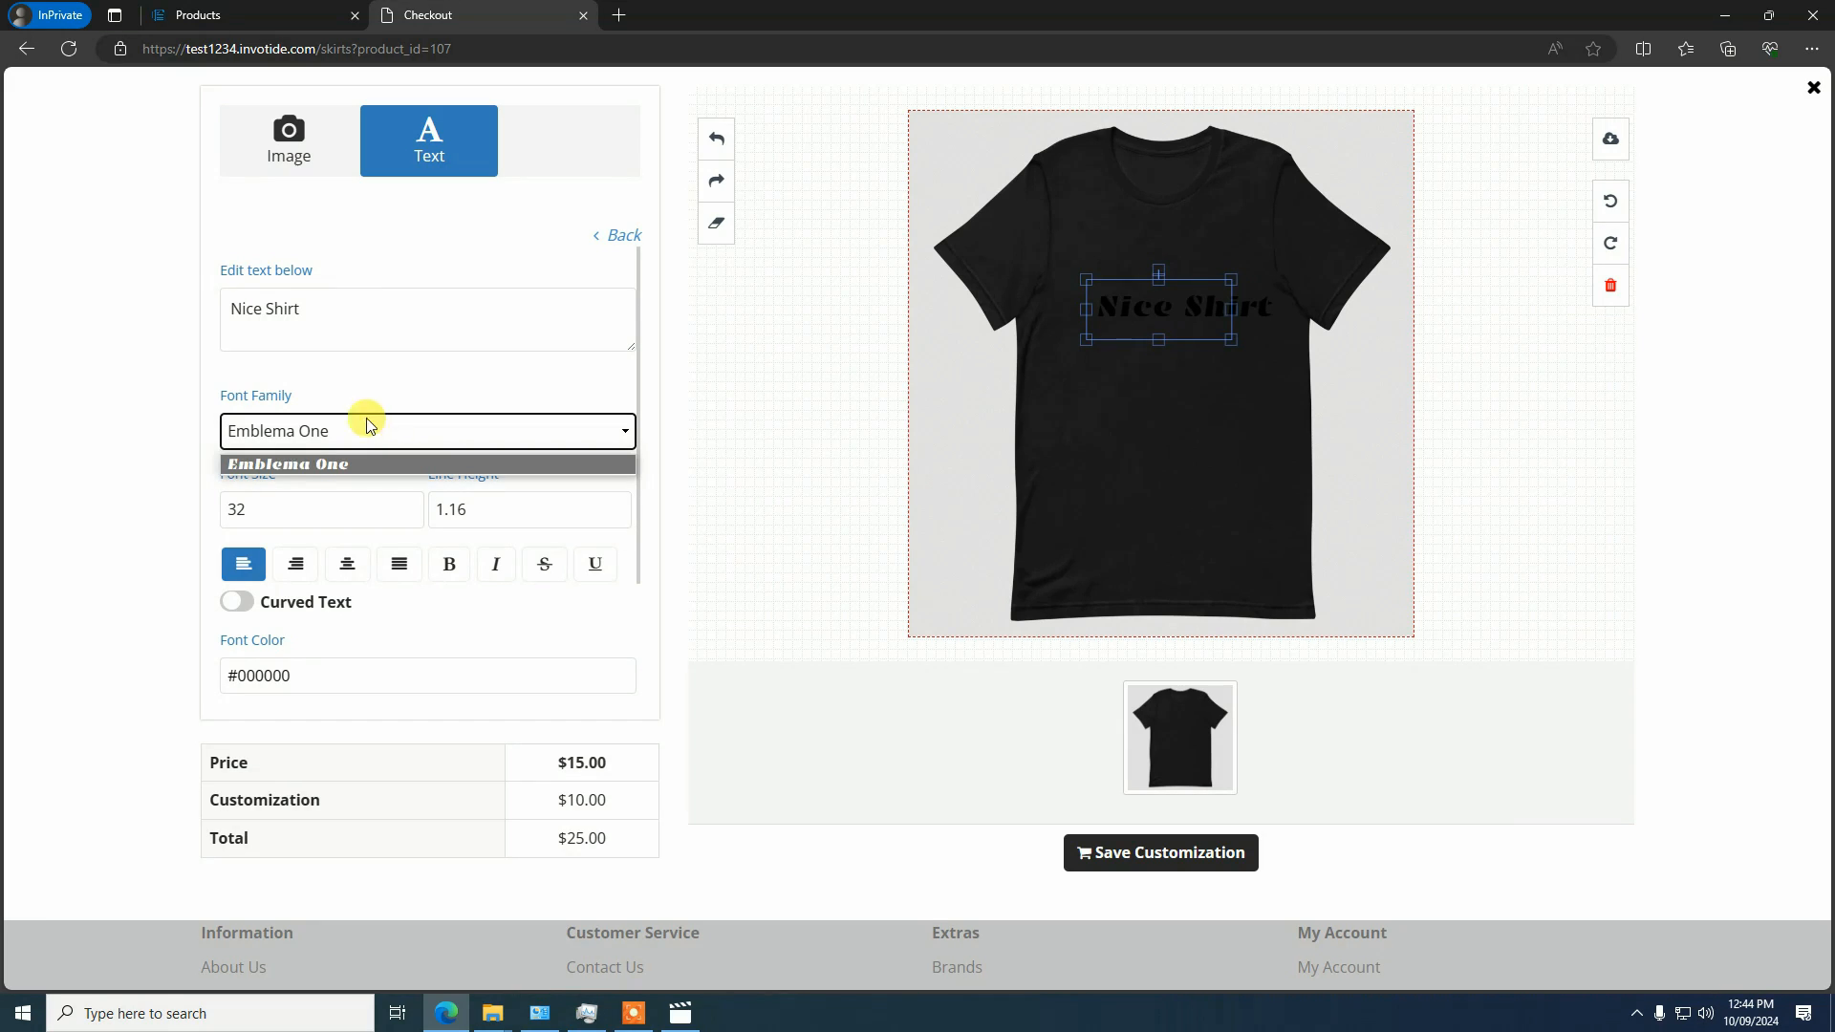
pyautogui.click(291, 465)
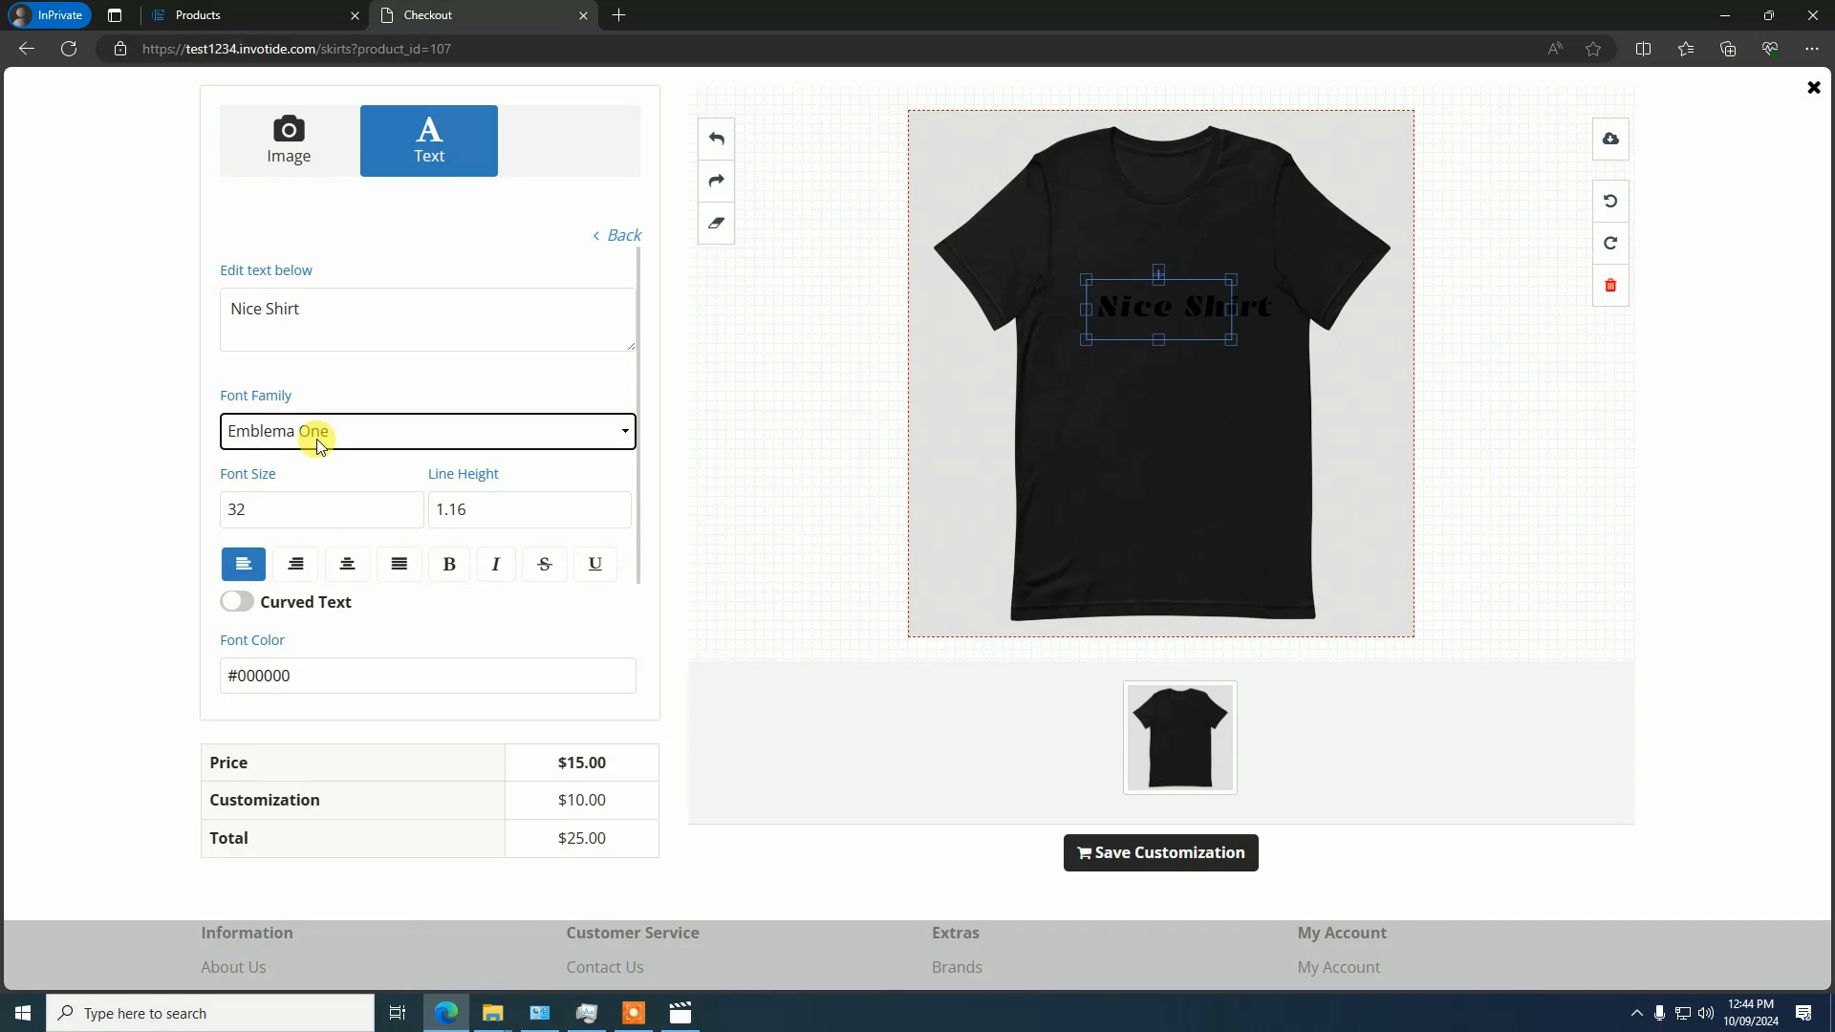
pyautogui.click(318, 444)
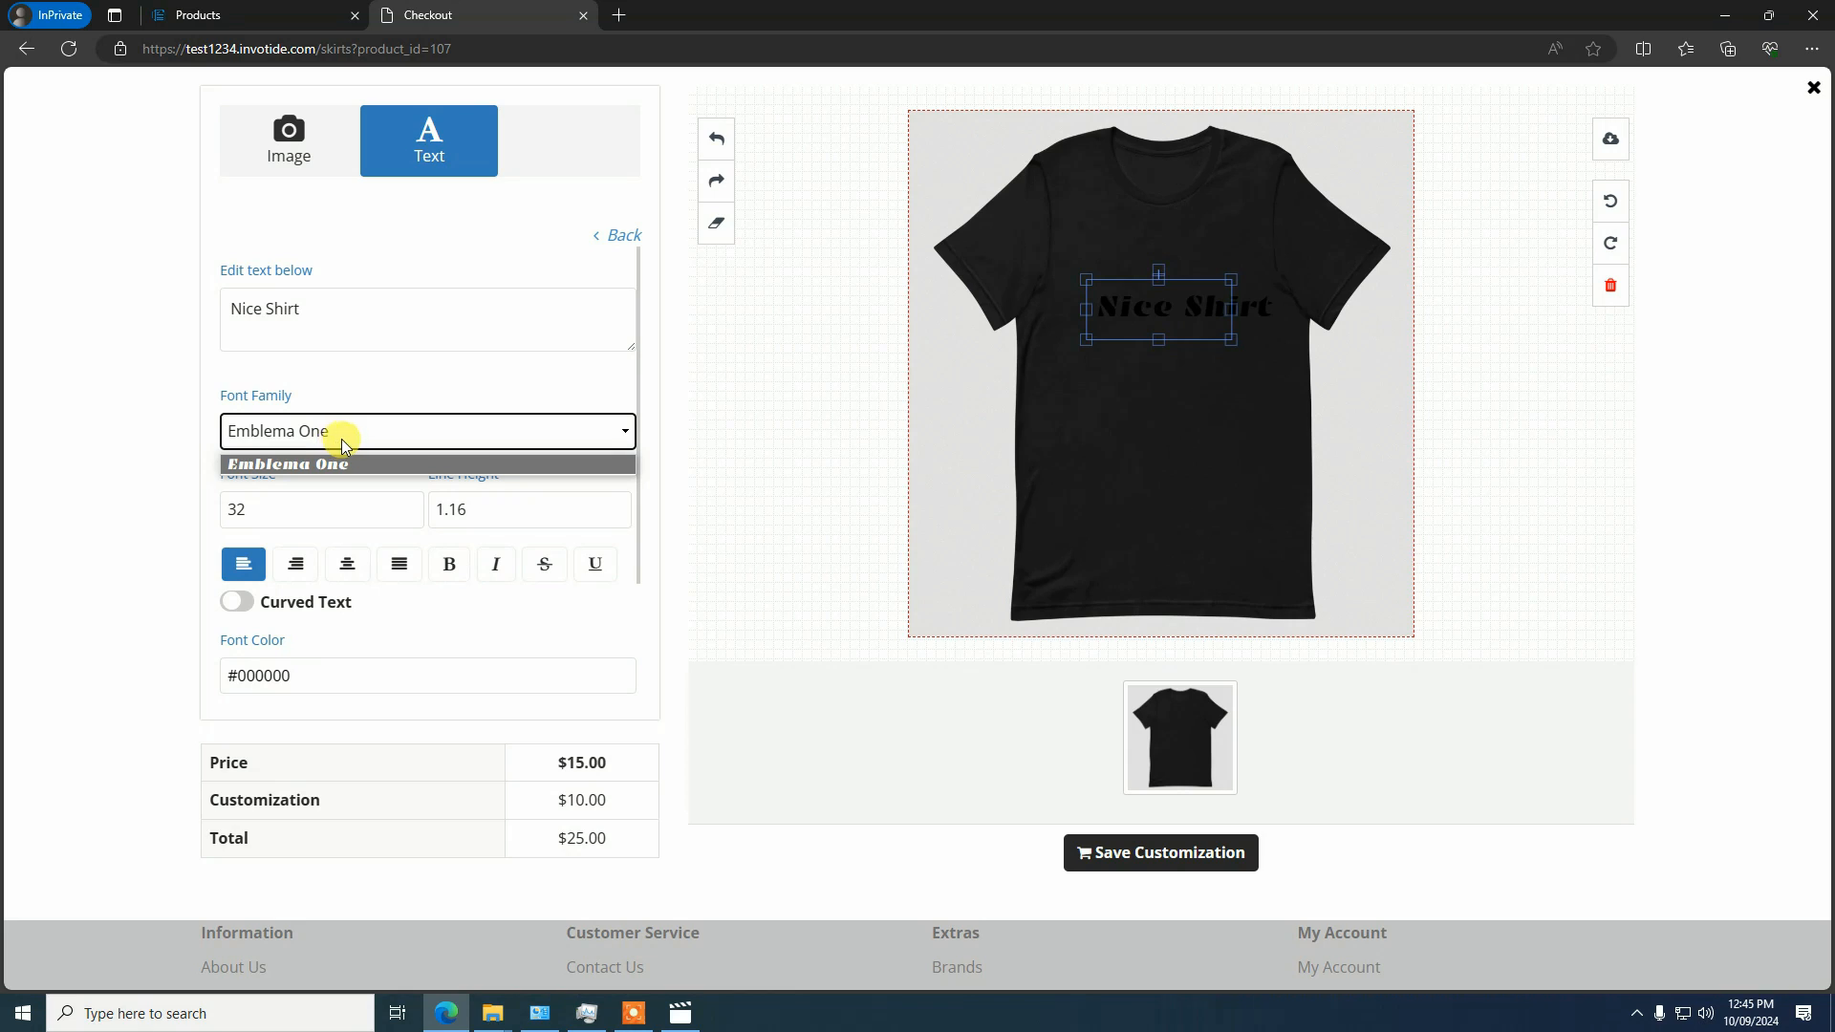
pyautogui.click(377, 508)
# Set the font color of the "Nice Shirt" text to white (FFFFFF)
pyautogui.scroll(-2, 442, 545)
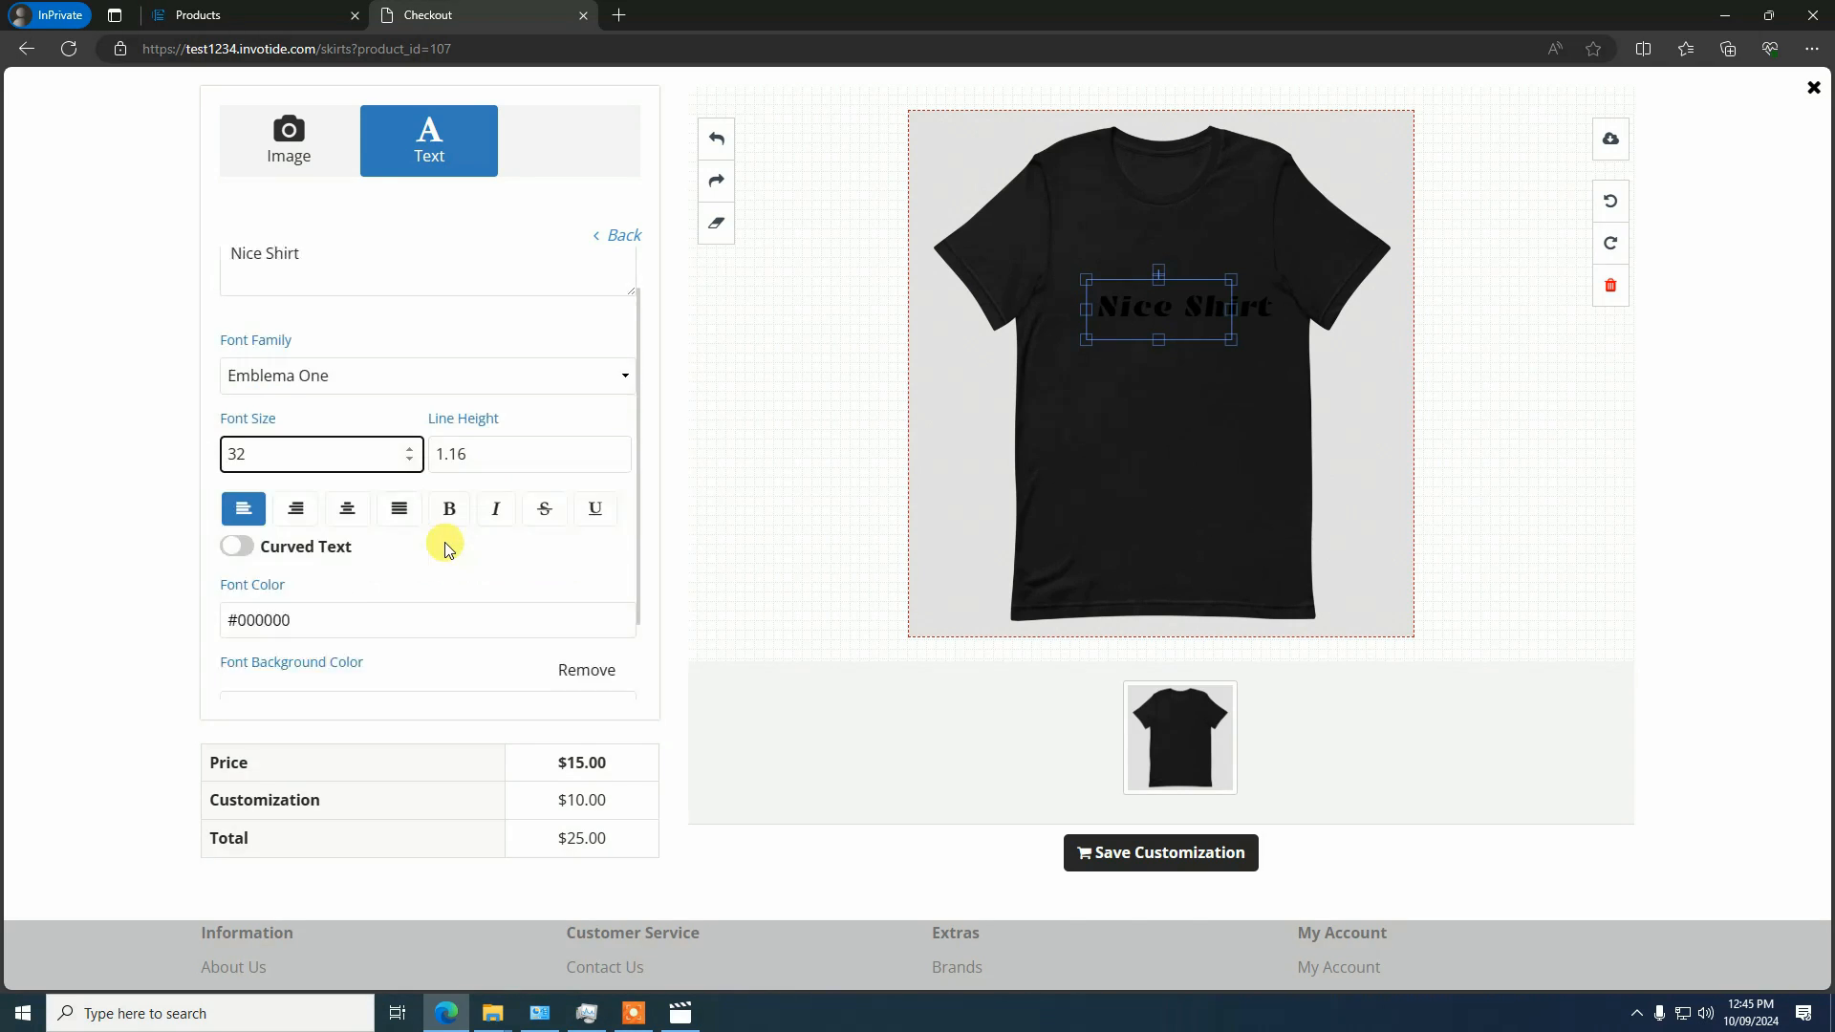
pyautogui.scroll(-1, 445, 546)
pyautogui.click(346, 516)
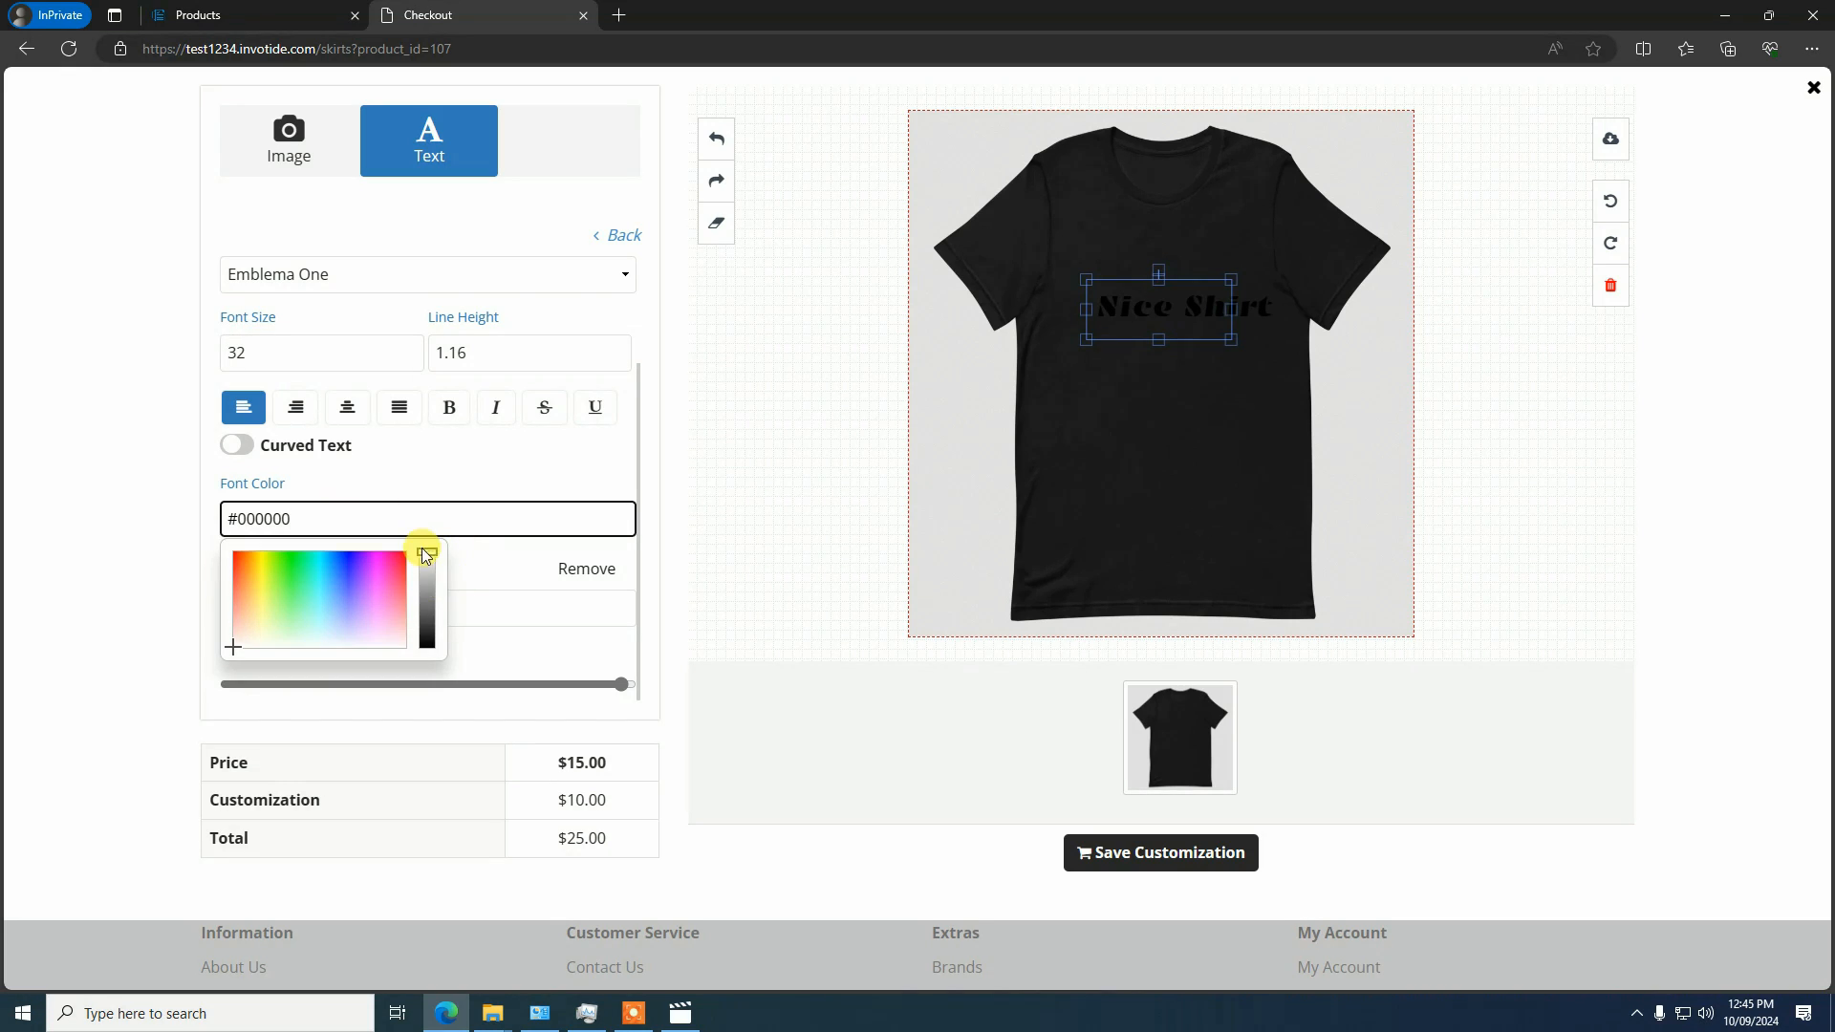
pyautogui.moveTo(426, 555); pyautogui.dragTo(418, 516)
pyautogui.click(811, 429)
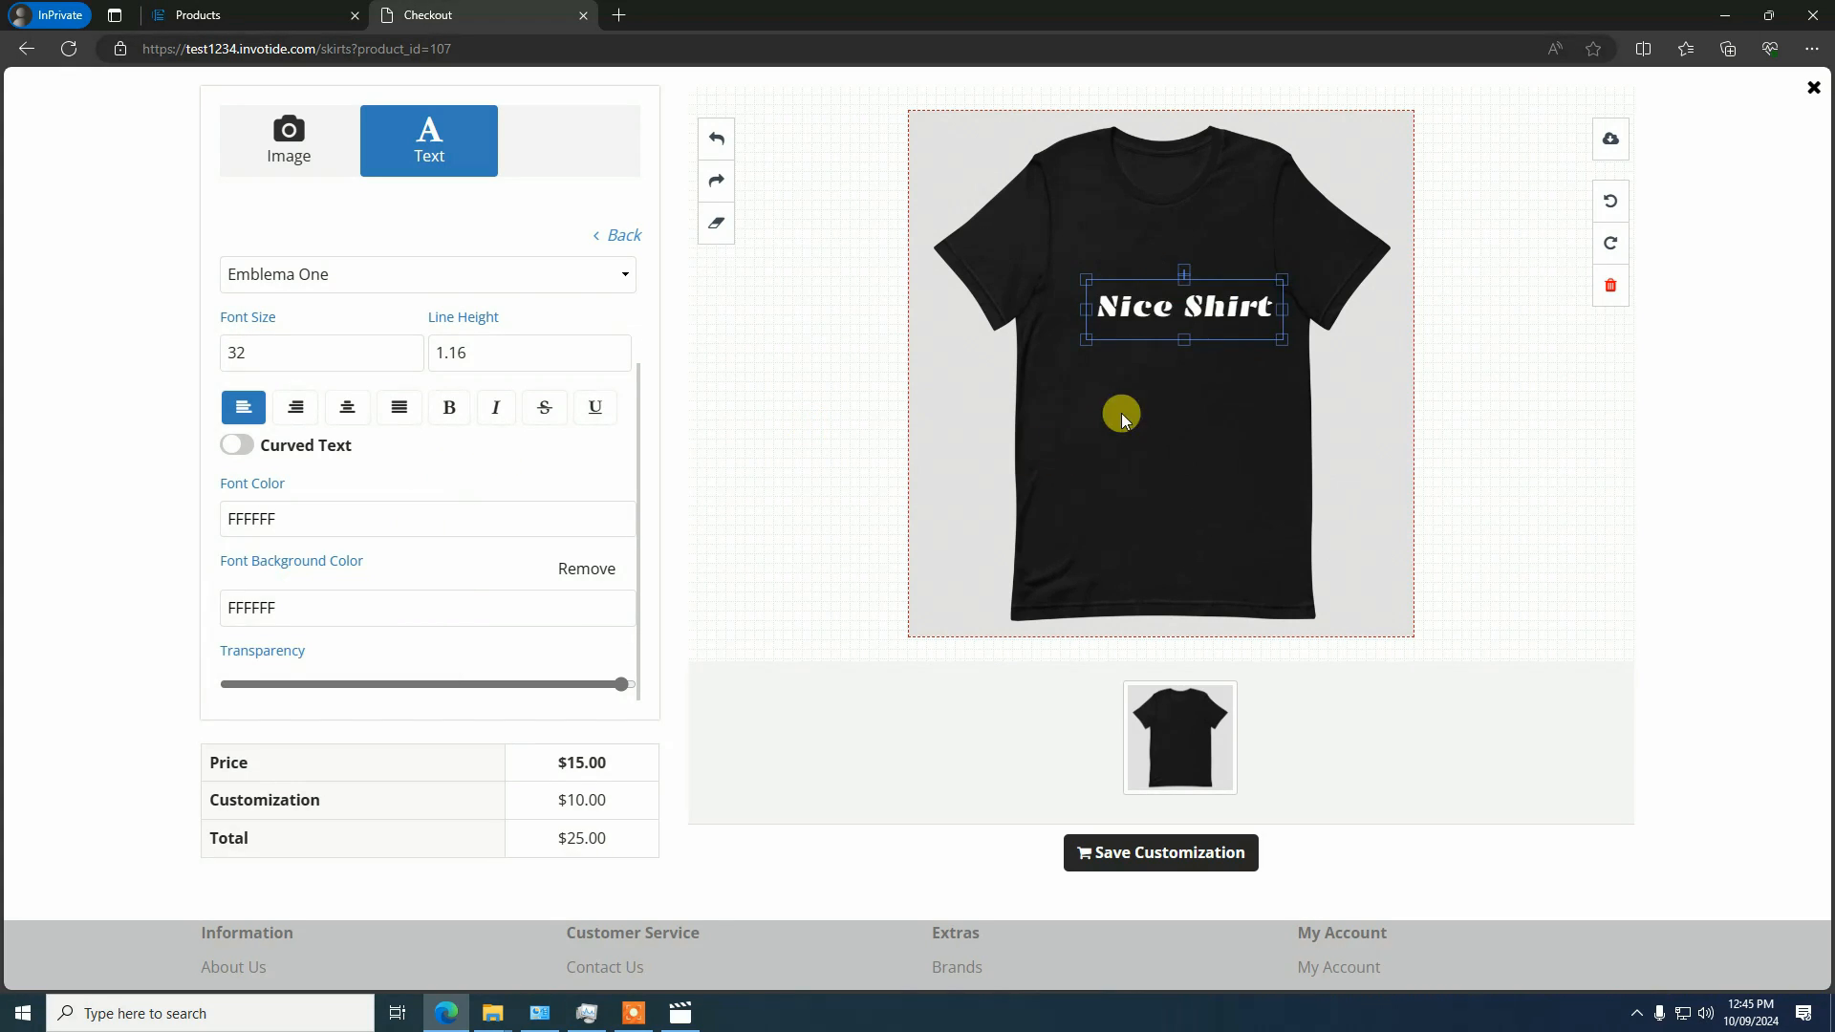
# Move the "Nice Shirt" text slightly up to center it on the chest, and deselect it
pyautogui.click(1122, 412)
pyautogui.moveTo(1182, 303); pyautogui.dragTo(1159, 278)
pyautogui.click(1188, 389)
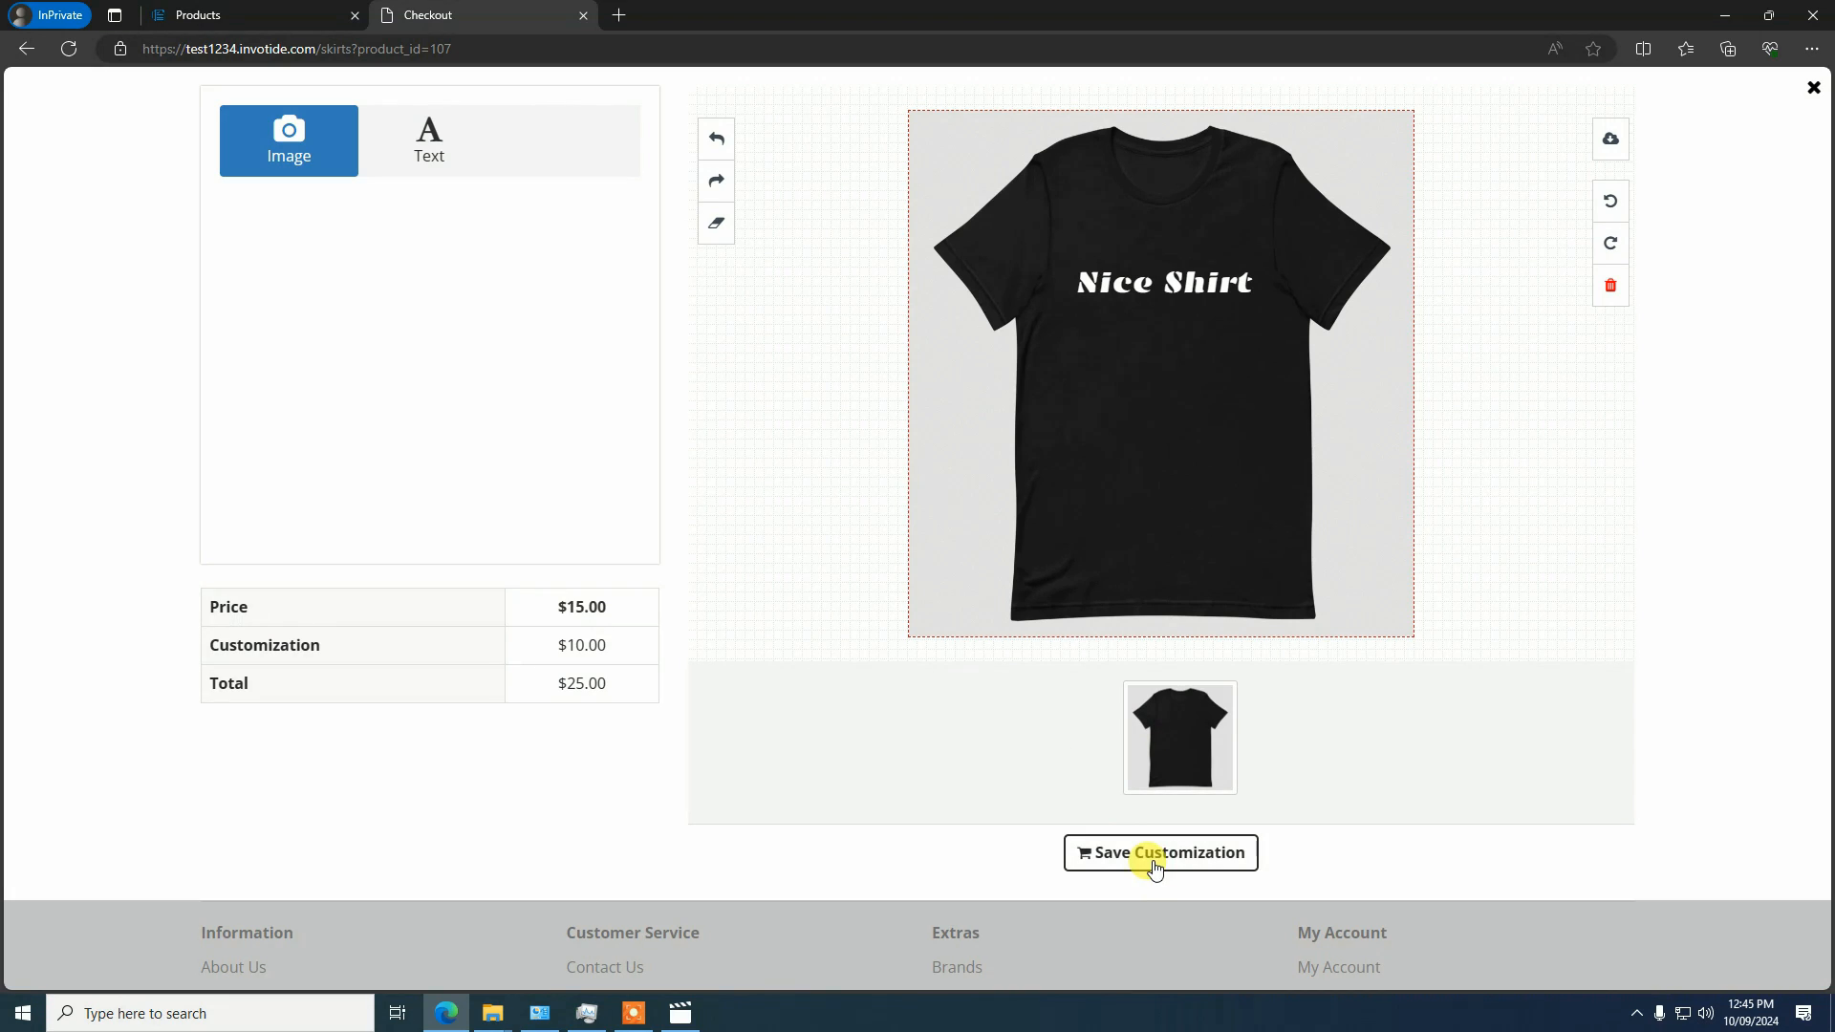
# Leave the customization designer without saving and return to the product list in the store administration
pyautogui.click(1813, 87)
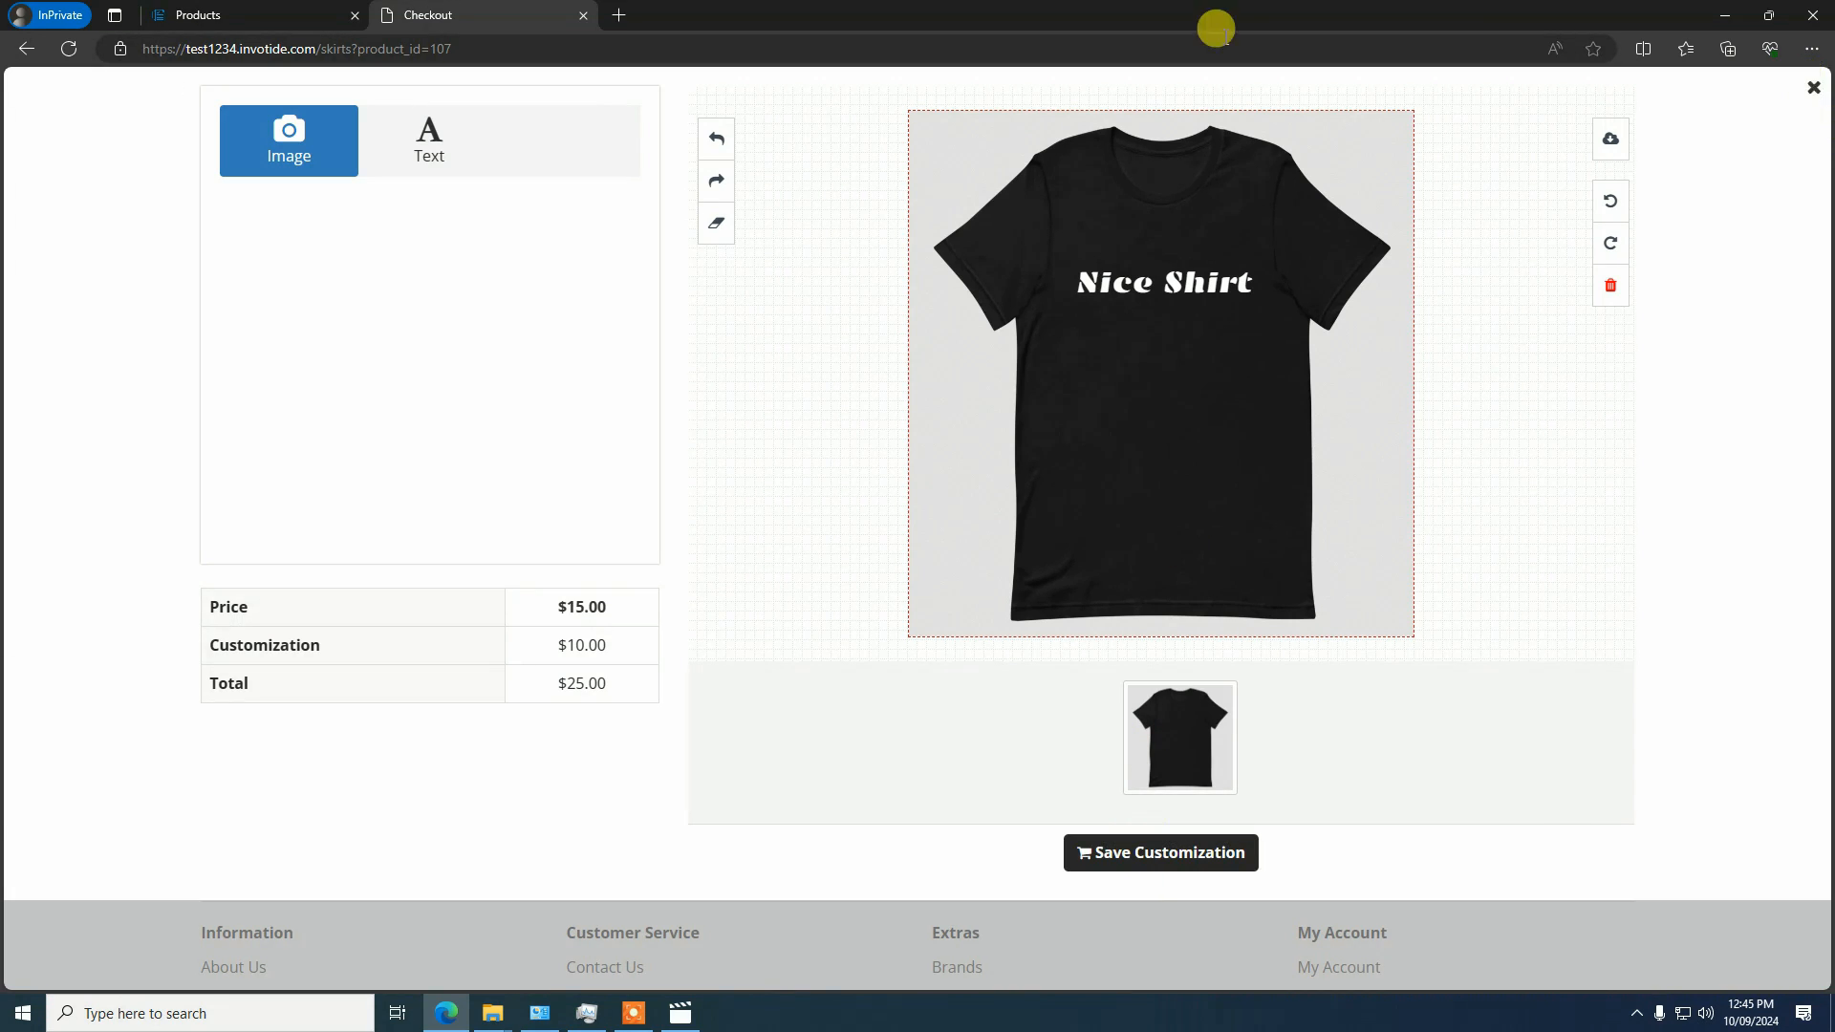
pyautogui.click(272, 16)
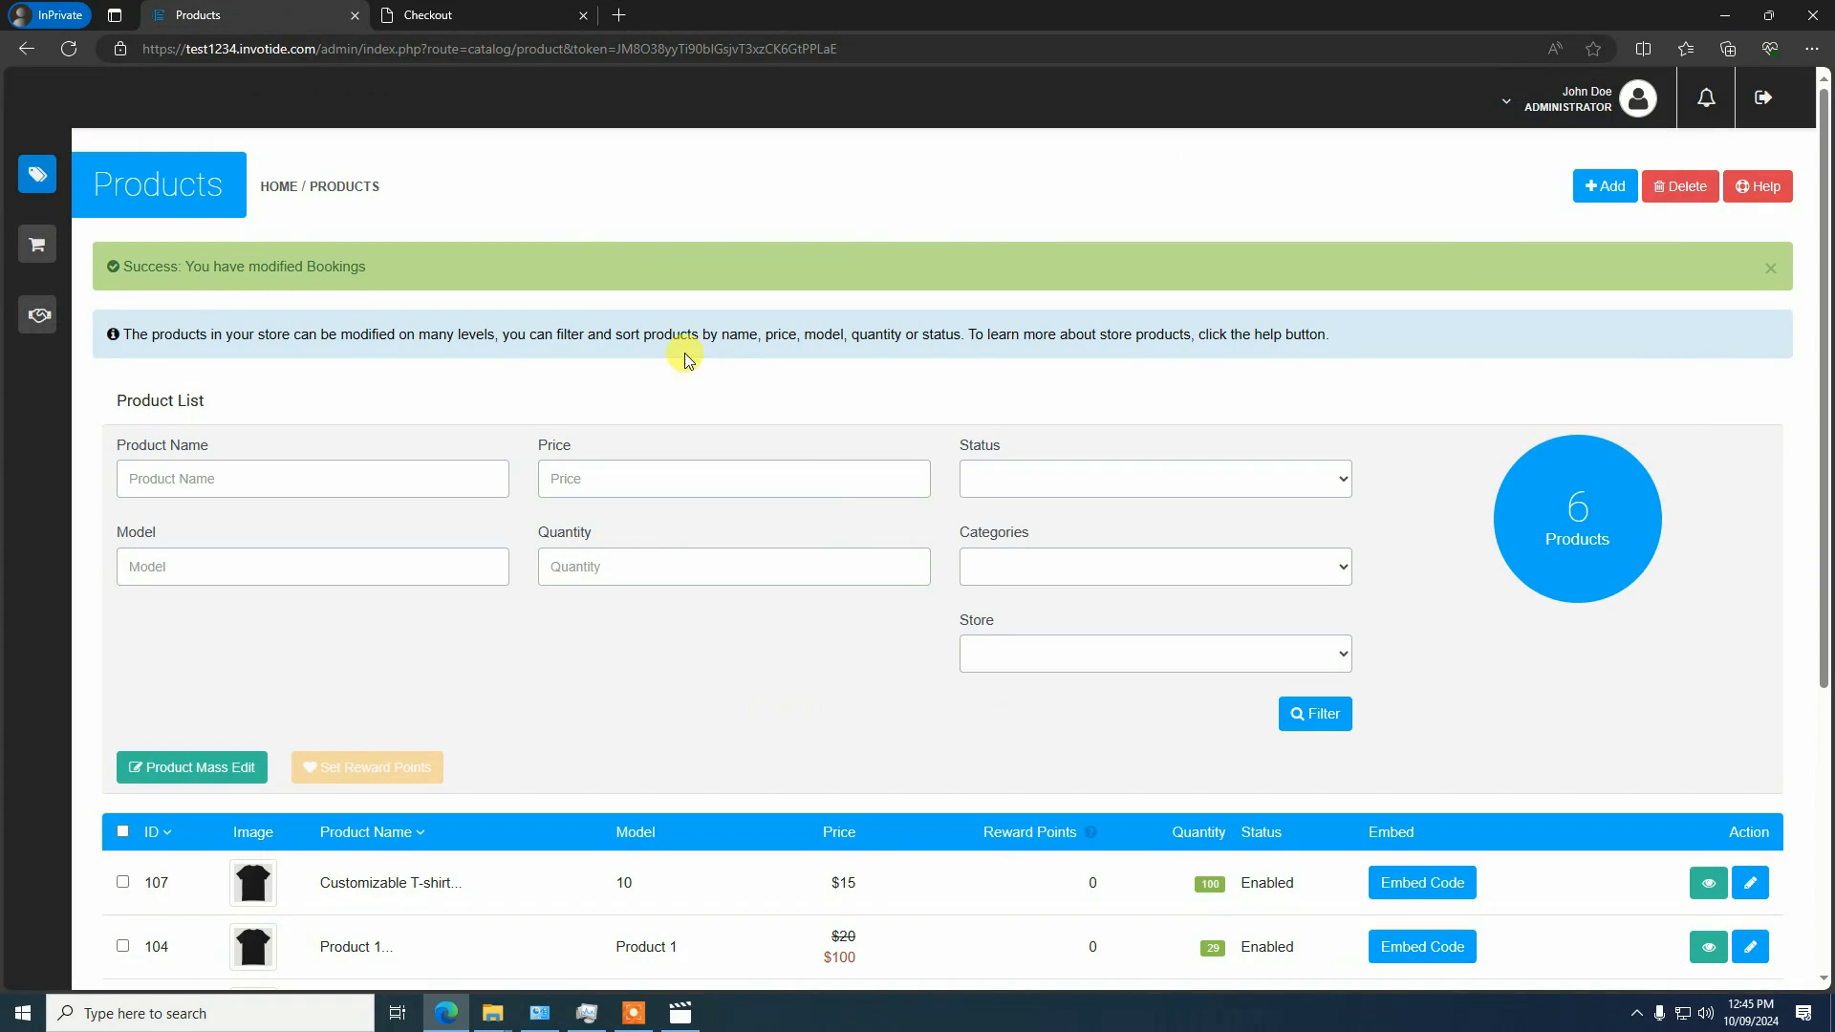
# Open the Customizable T-shirt product for editing and show its Designer section settings
pyautogui.scroll(-4, 948, 681)
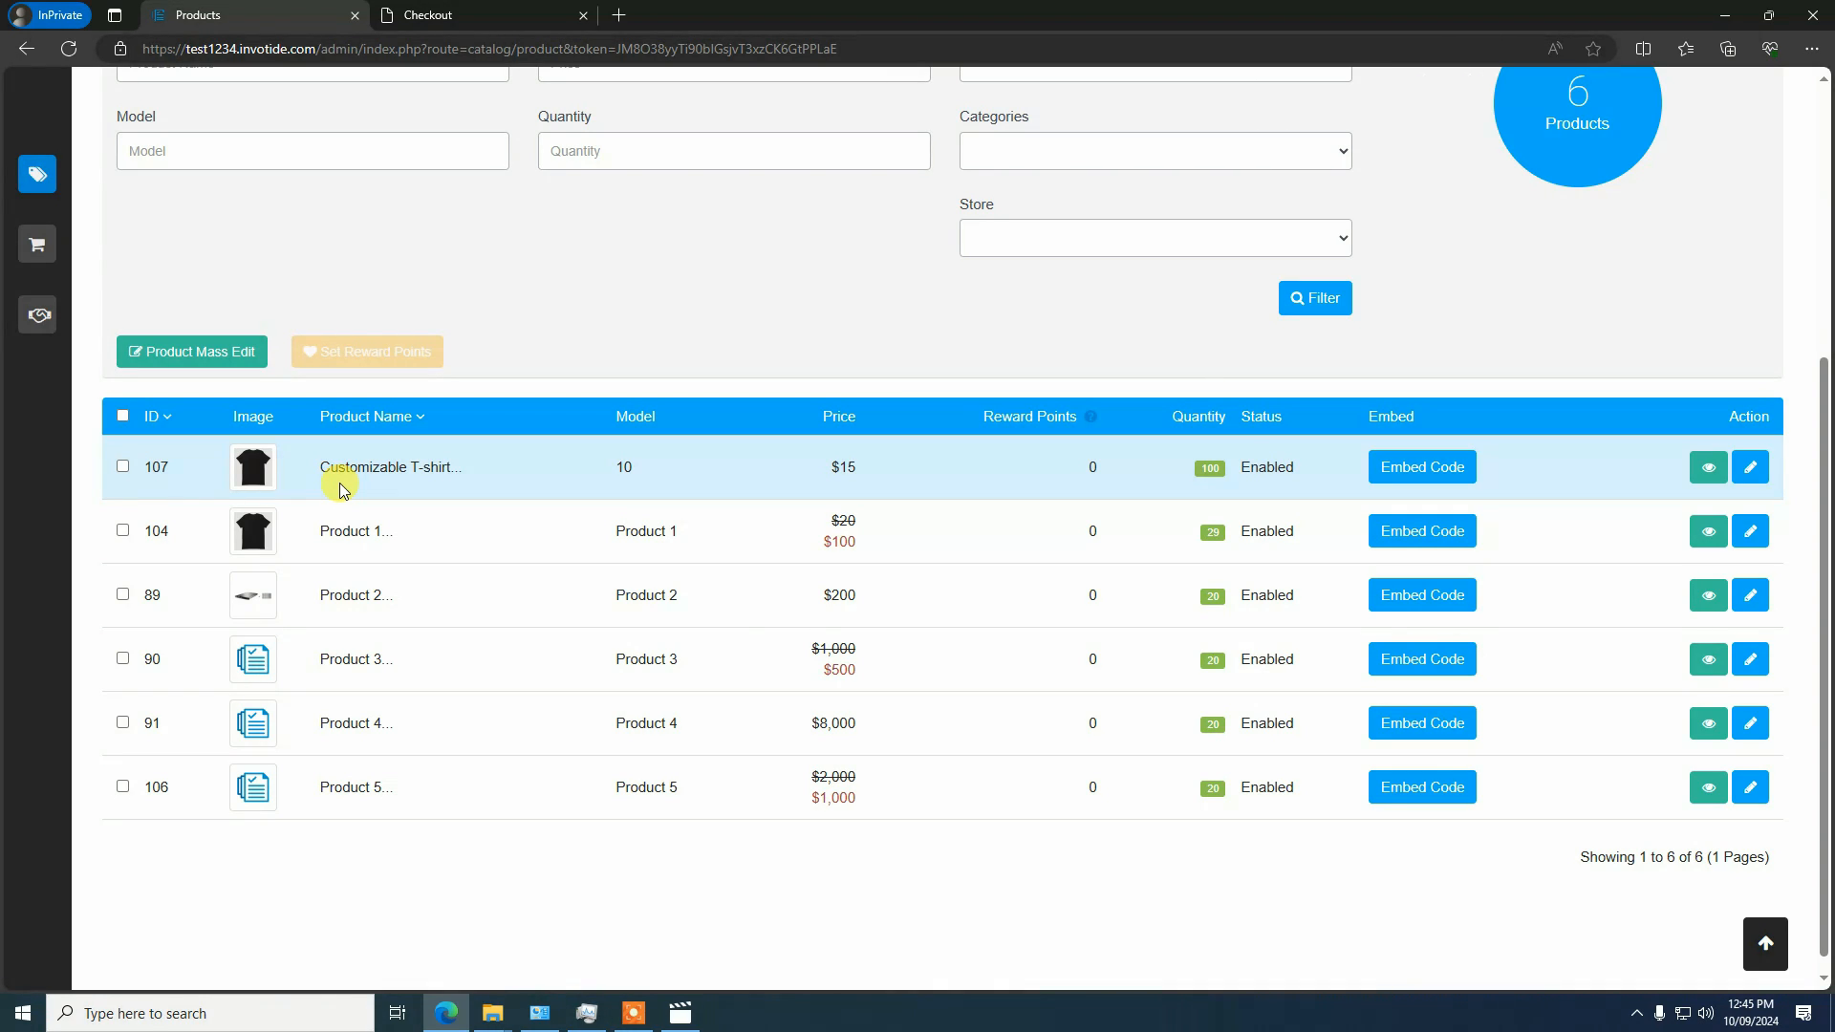
pyautogui.click(1748, 466)
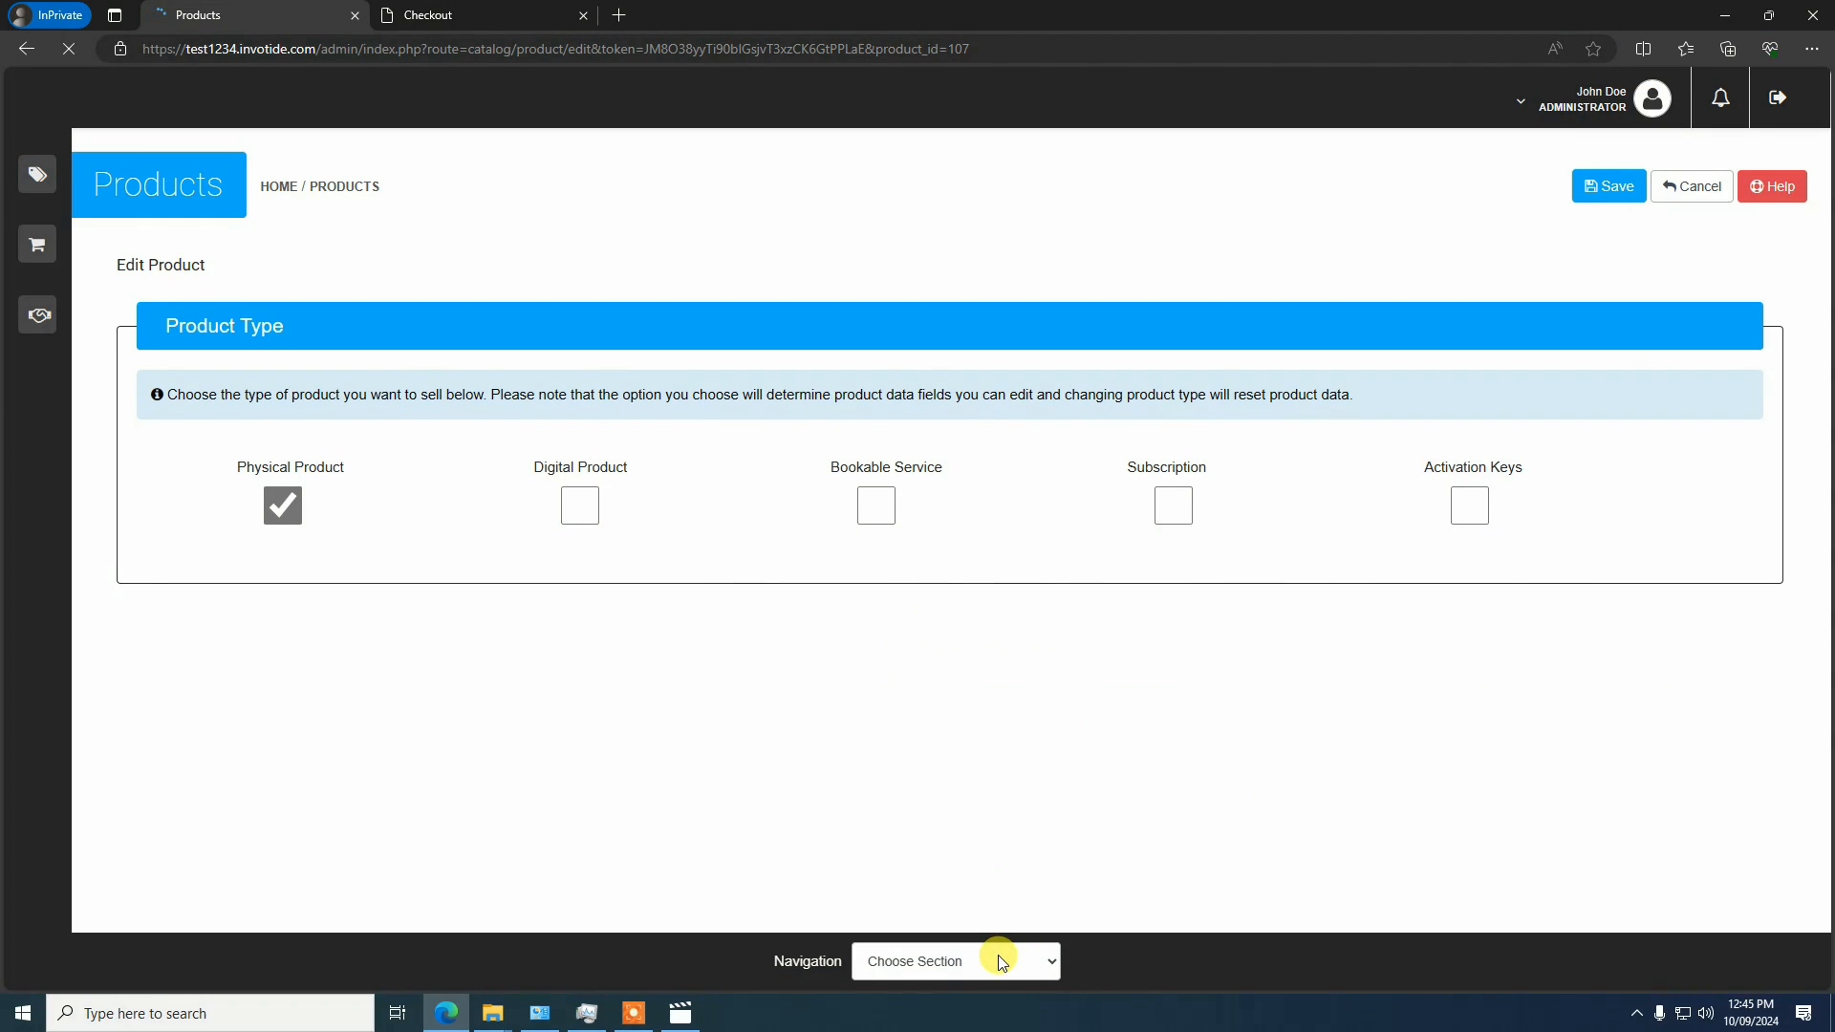
pyautogui.click(1000, 954)
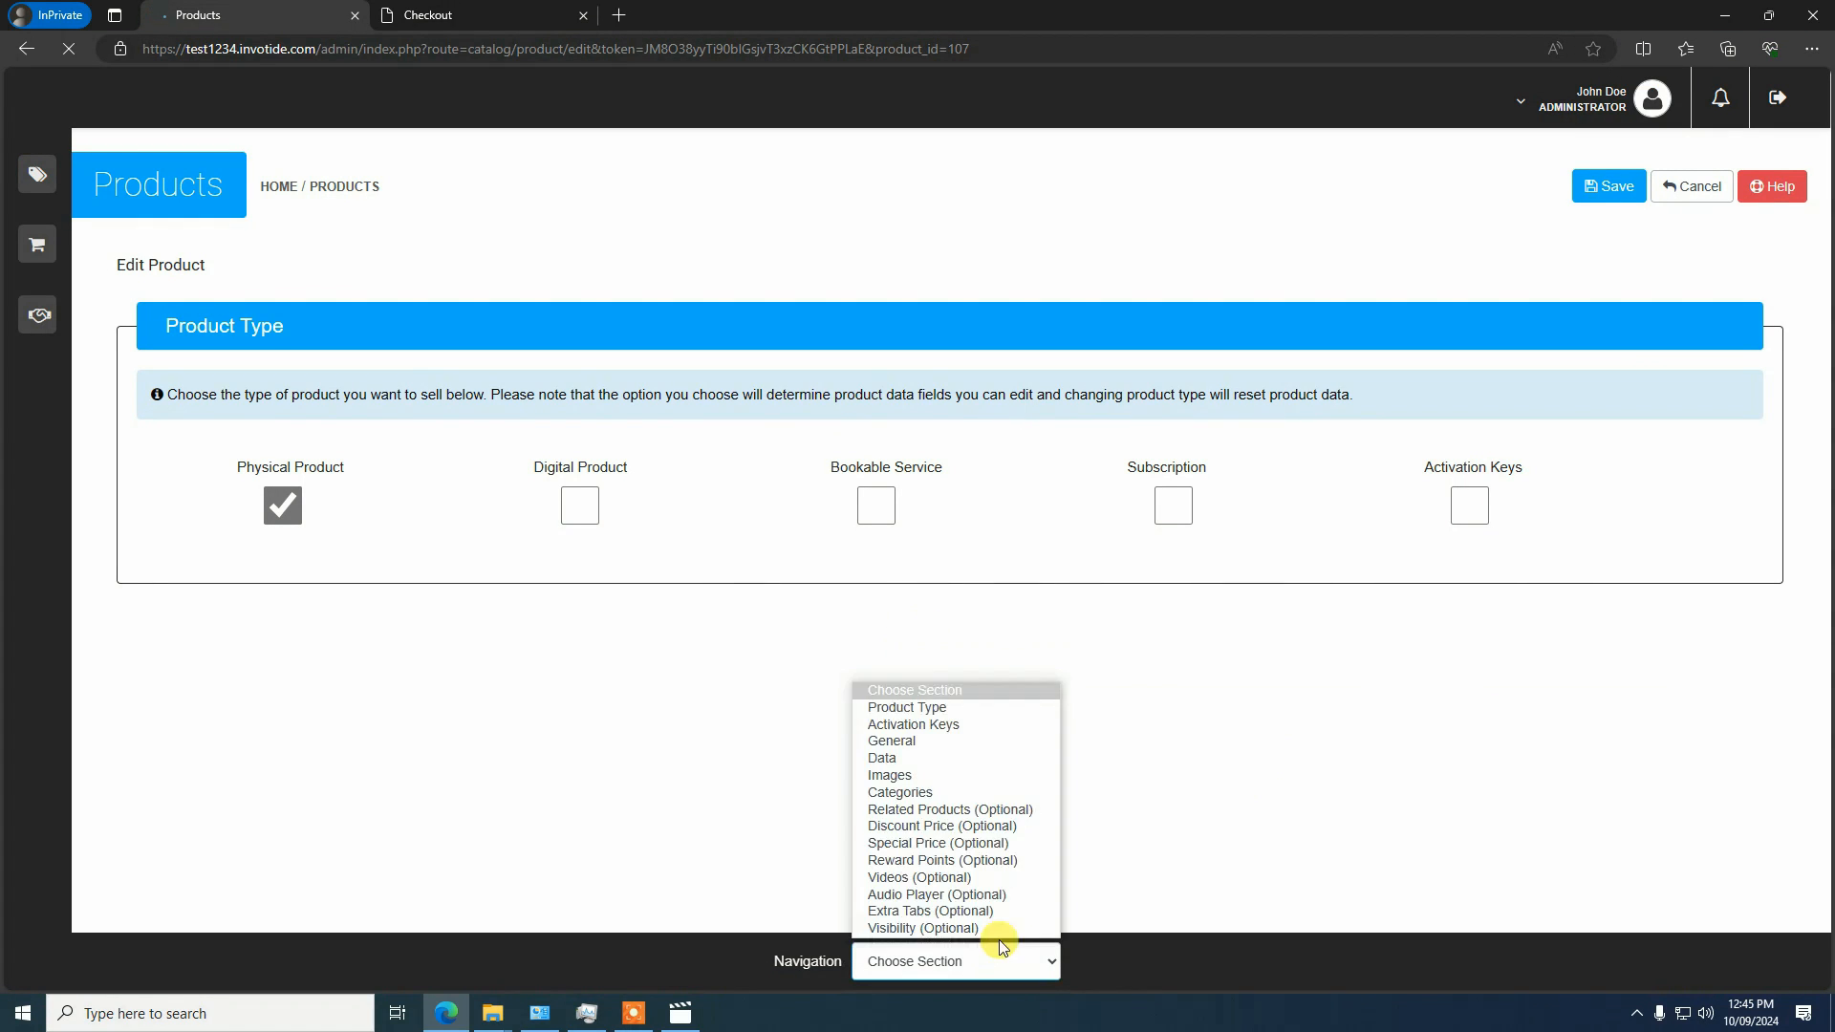
pyautogui.click(536, 225)
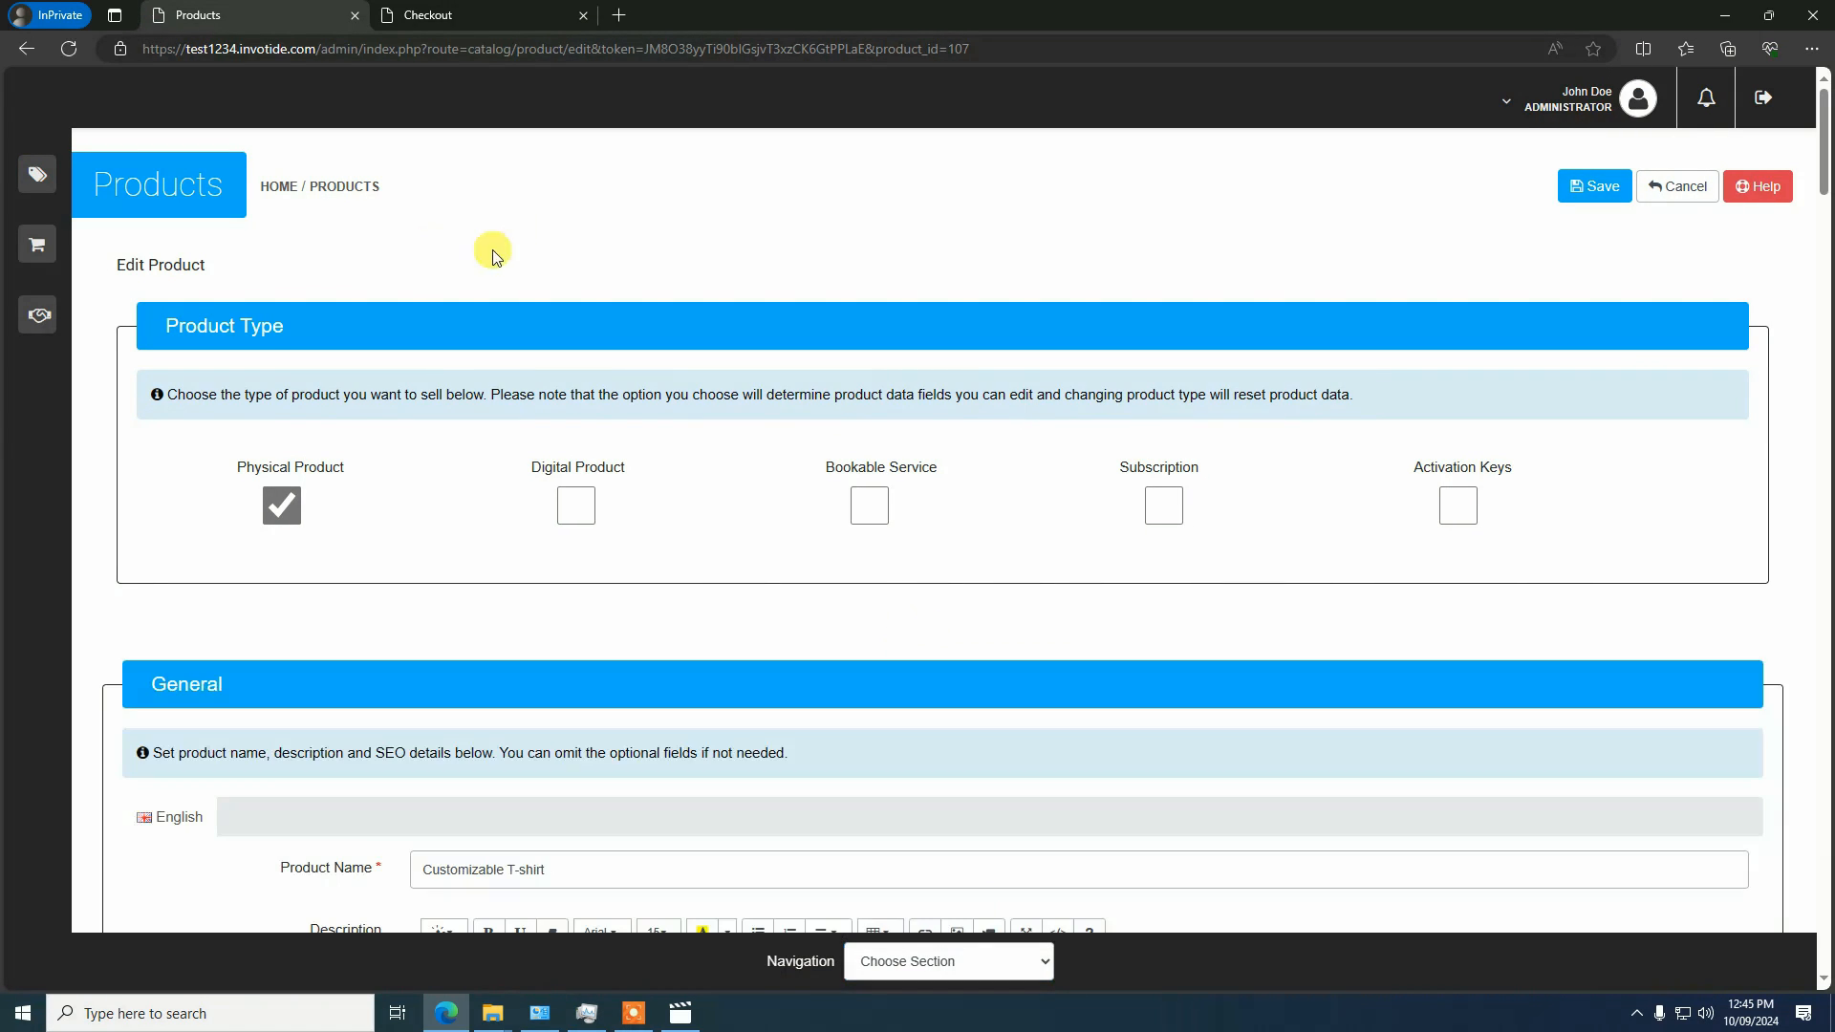
pyautogui.click(905, 961)
pyautogui.scroll(-10, 816, 606)
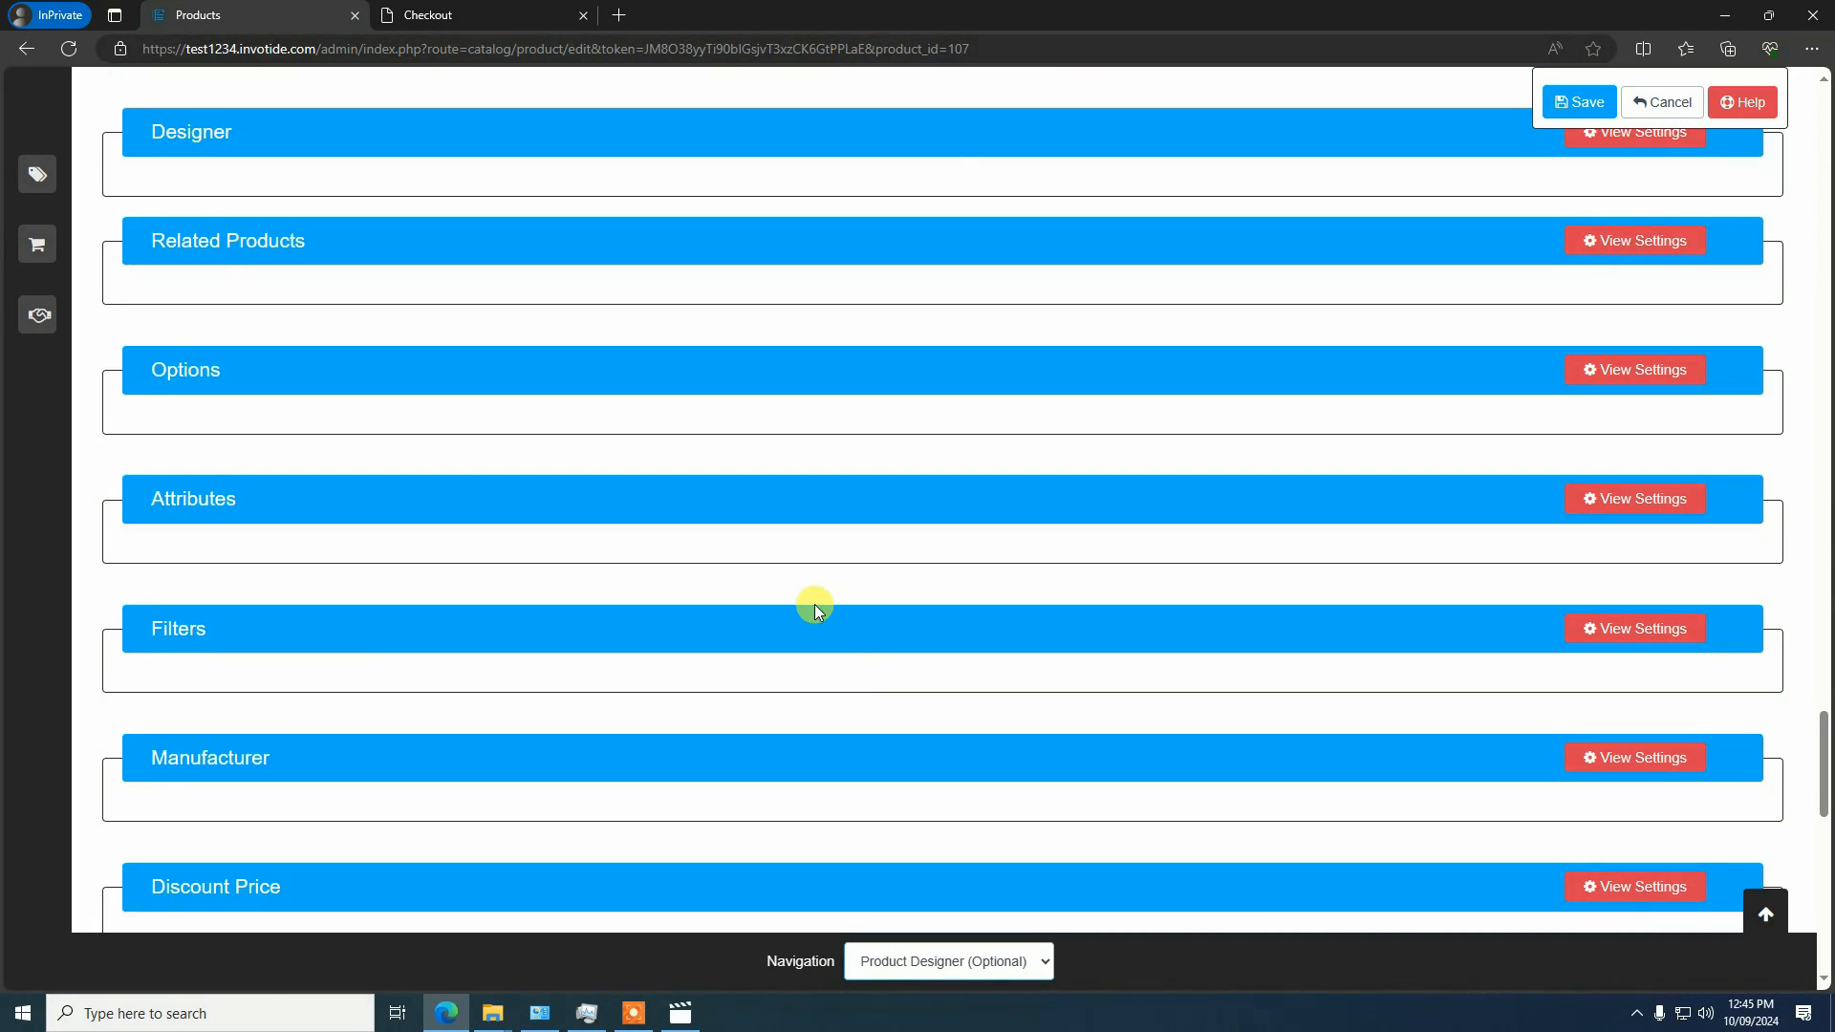
pyautogui.scroll(3, 816, 606)
pyautogui.click(1634, 416)
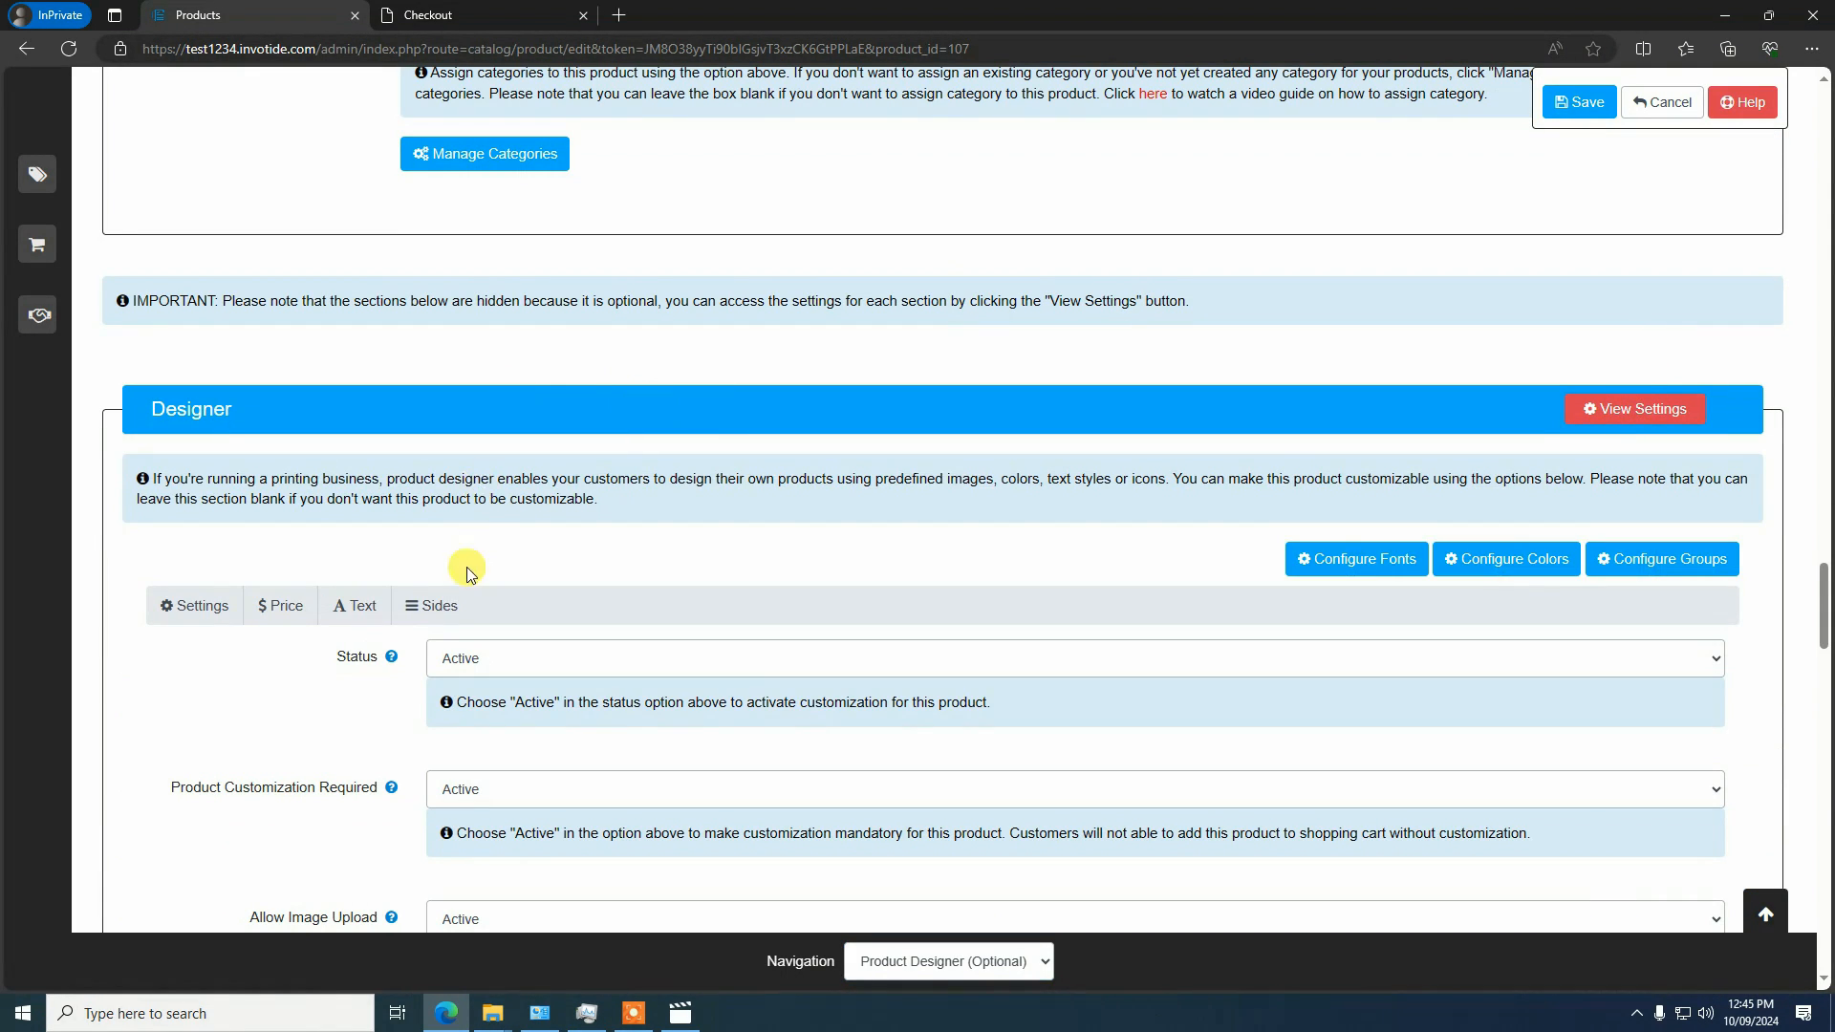
# Check which background image slides the designer's Sides settings offer for the T-shirt
pyautogui.click(428, 606)
pyautogui.scroll(-7, 512, 589)
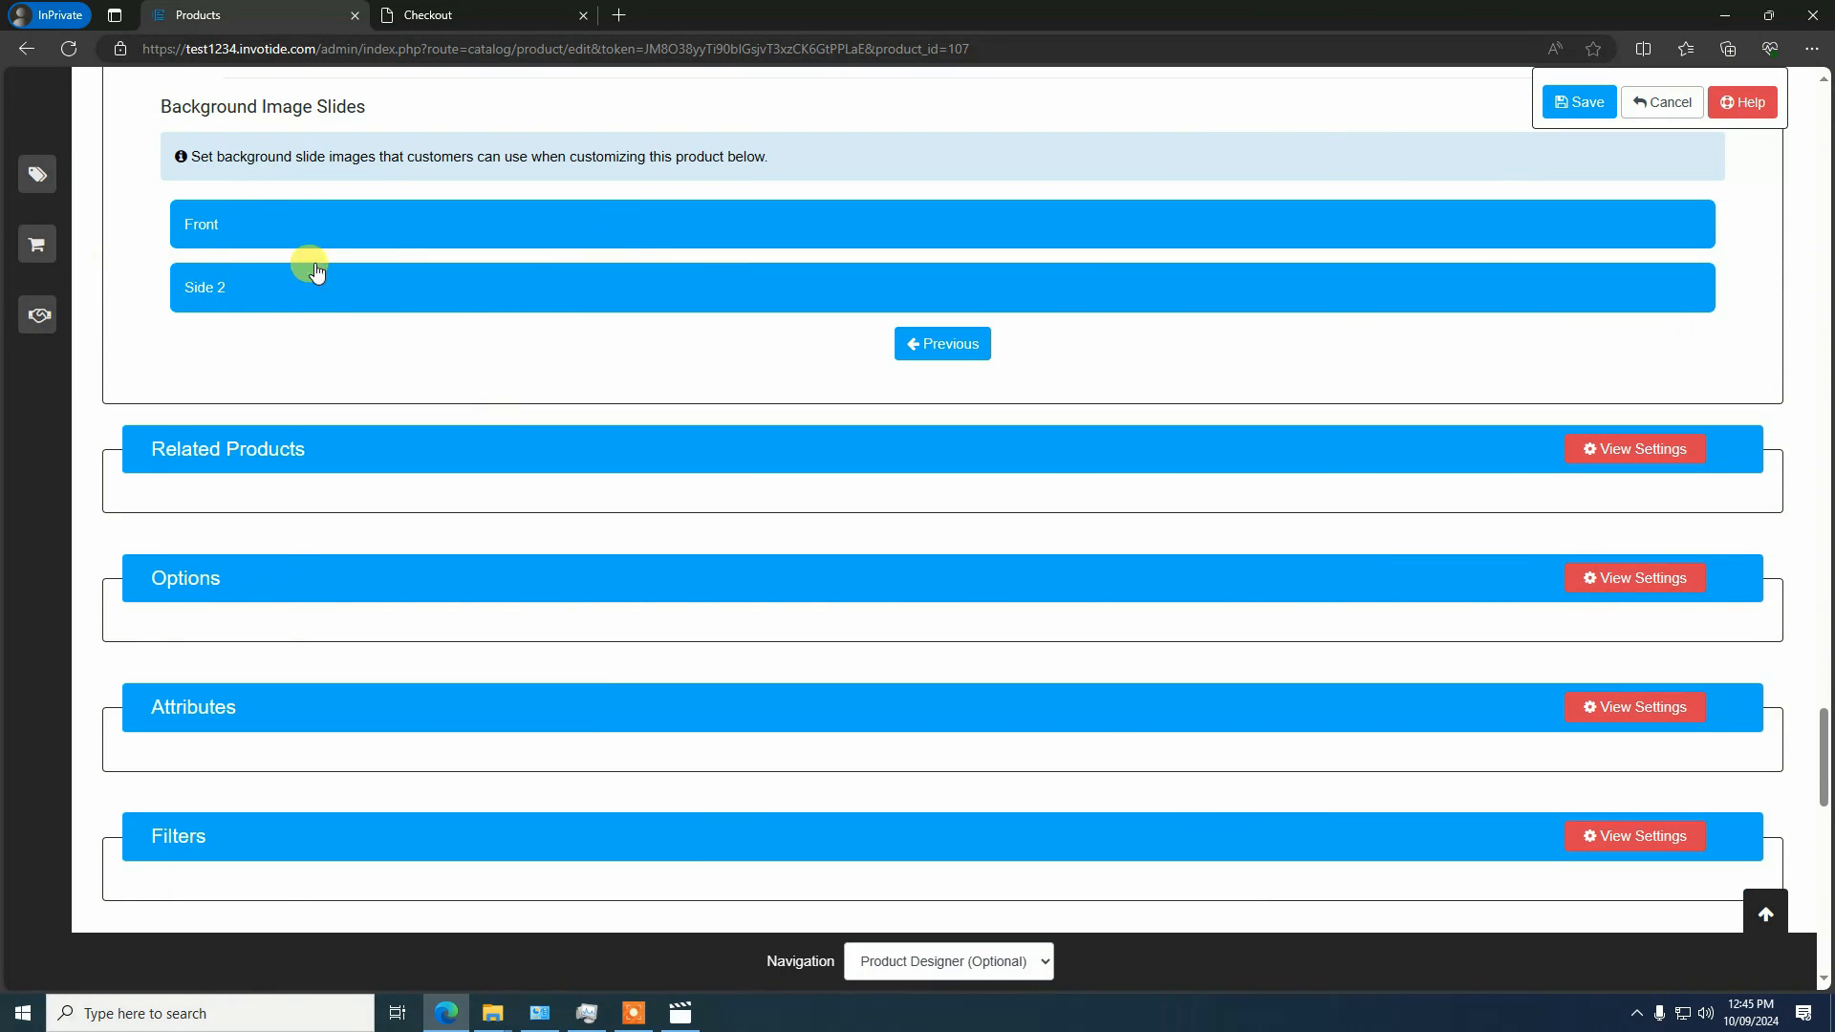
pyautogui.click(244, 290)
pyautogui.click(245, 236)
pyautogui.click(246, 286)
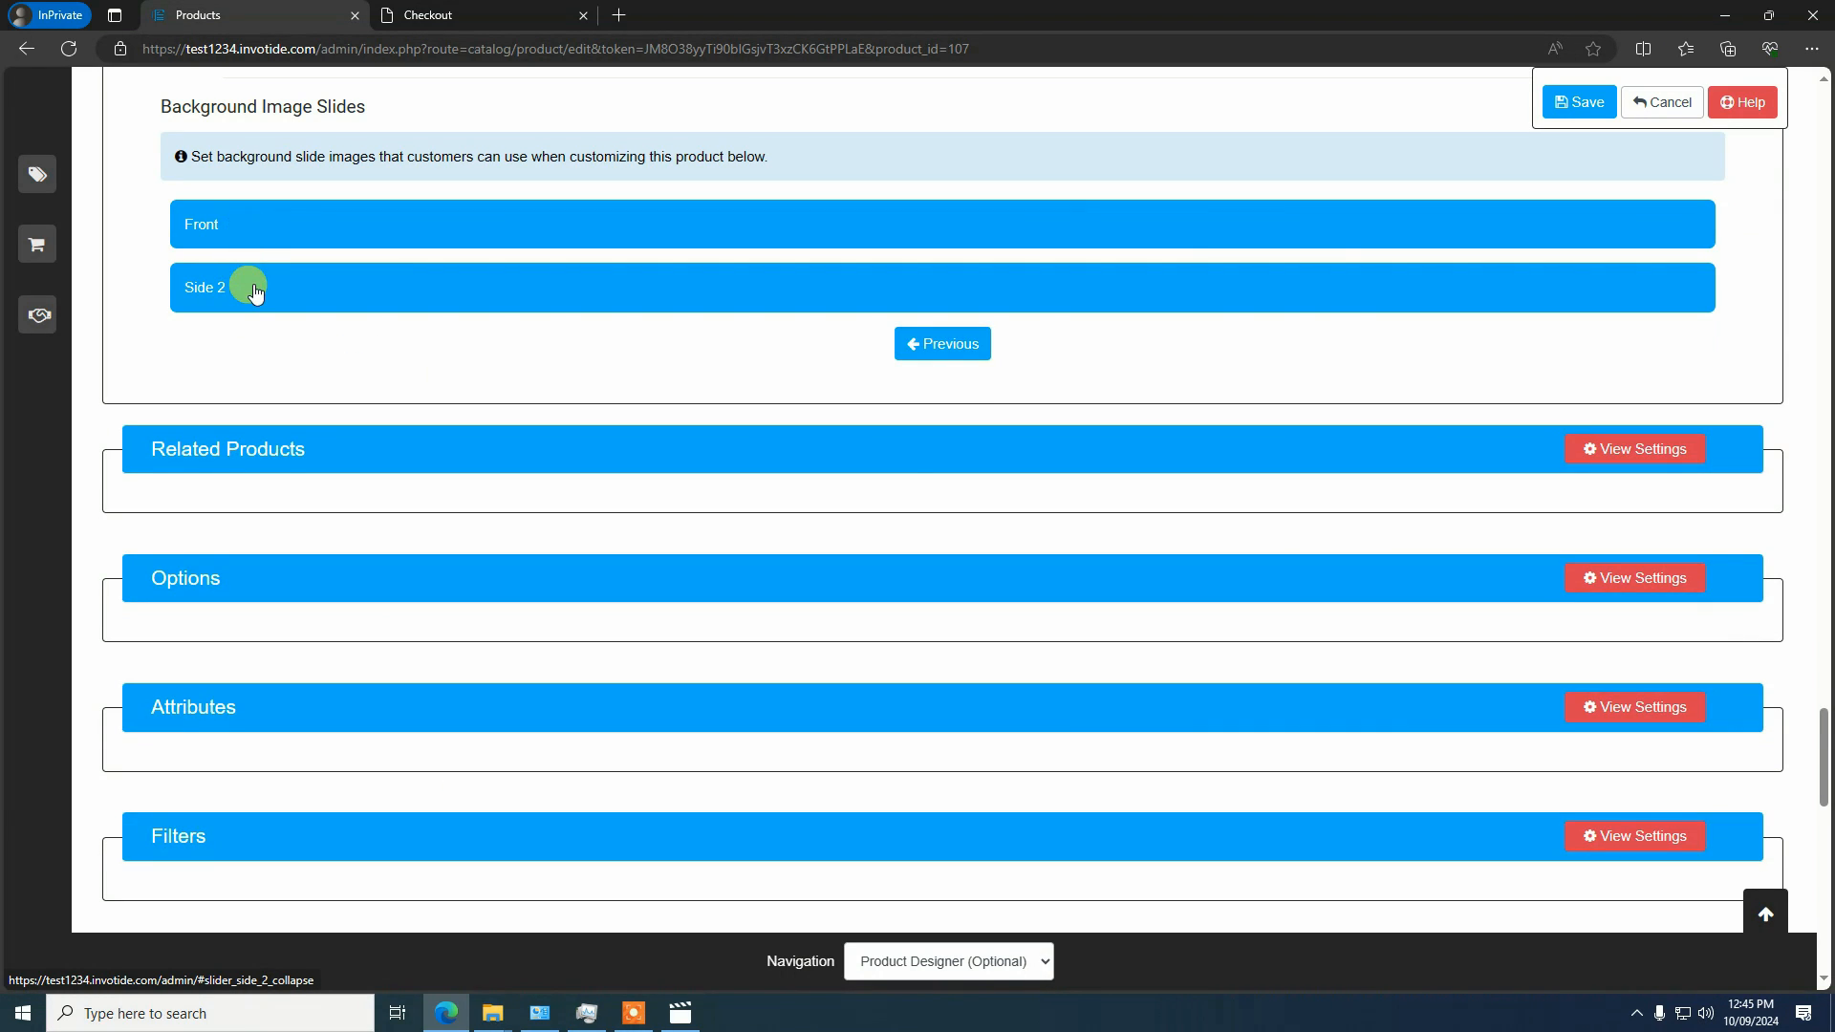
pyautogui.click(264, 231)
pyautogui.click(245, 279)
pyautogui.click(239, 221)
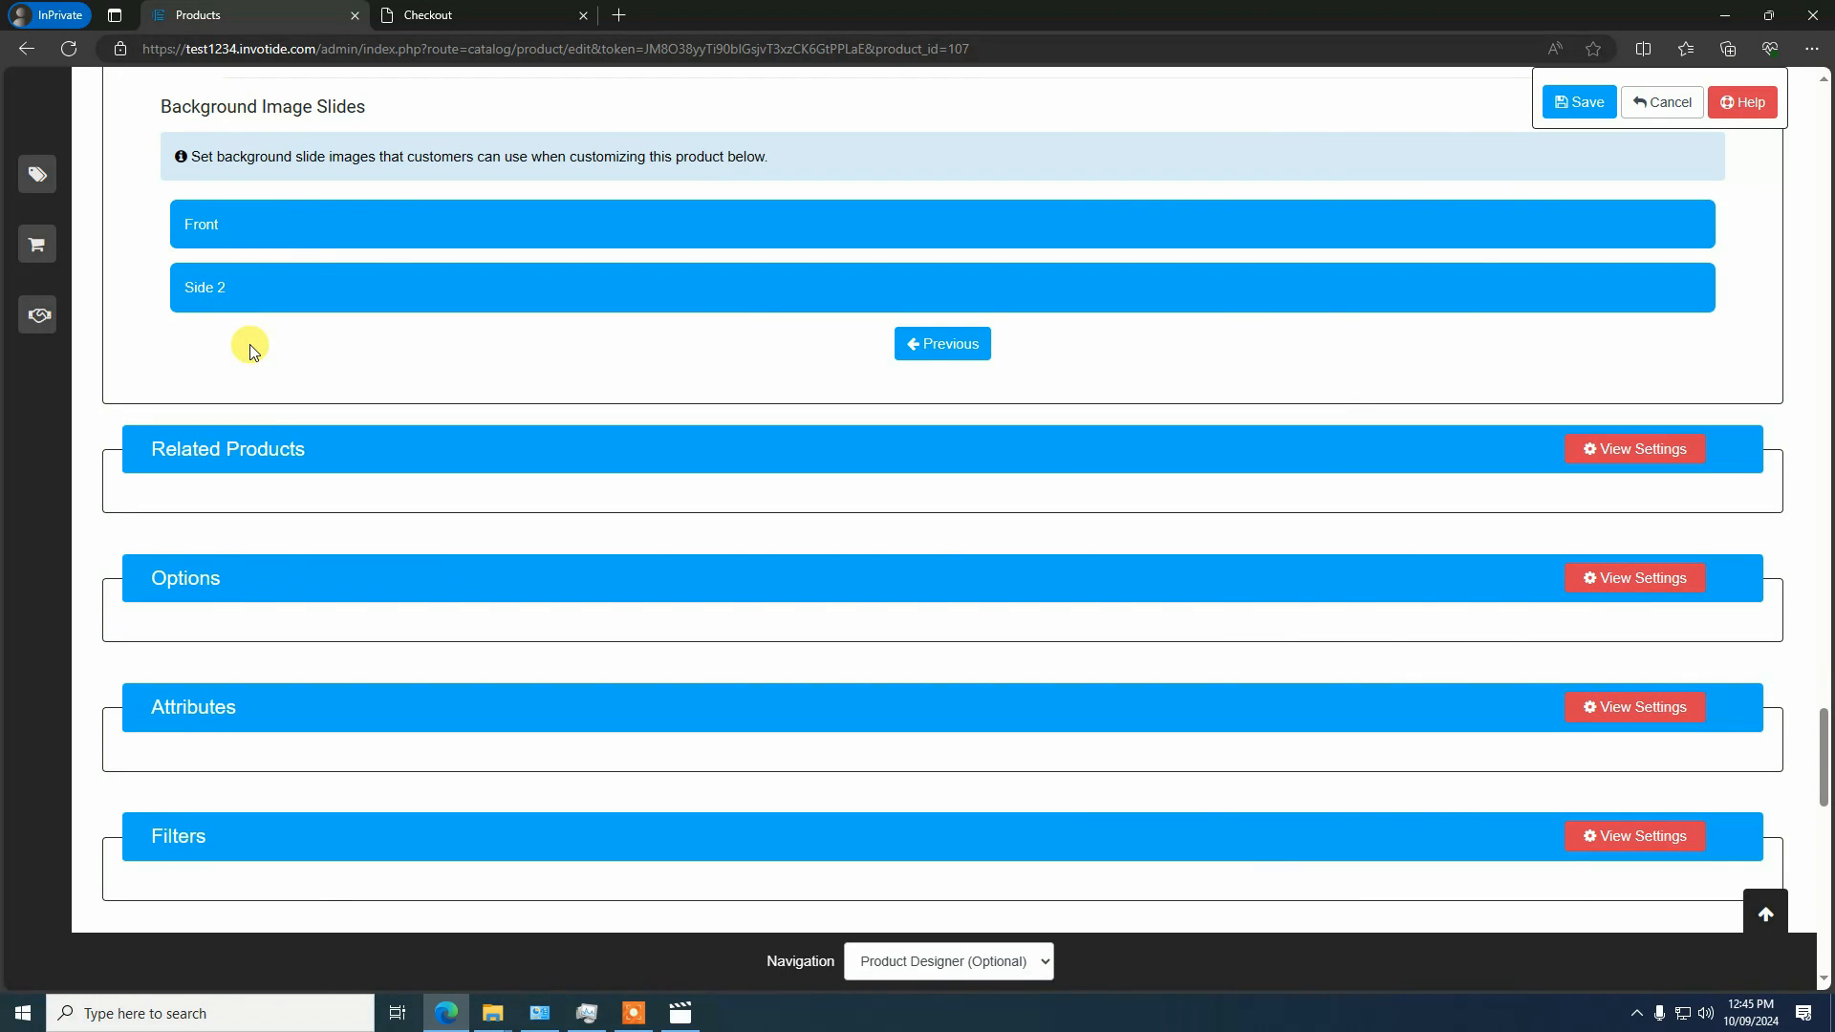
pyautogui.click(284, 290)
# Go to the store's Modules settings and list the Selling Products category
pyautogui.click(111, 187)
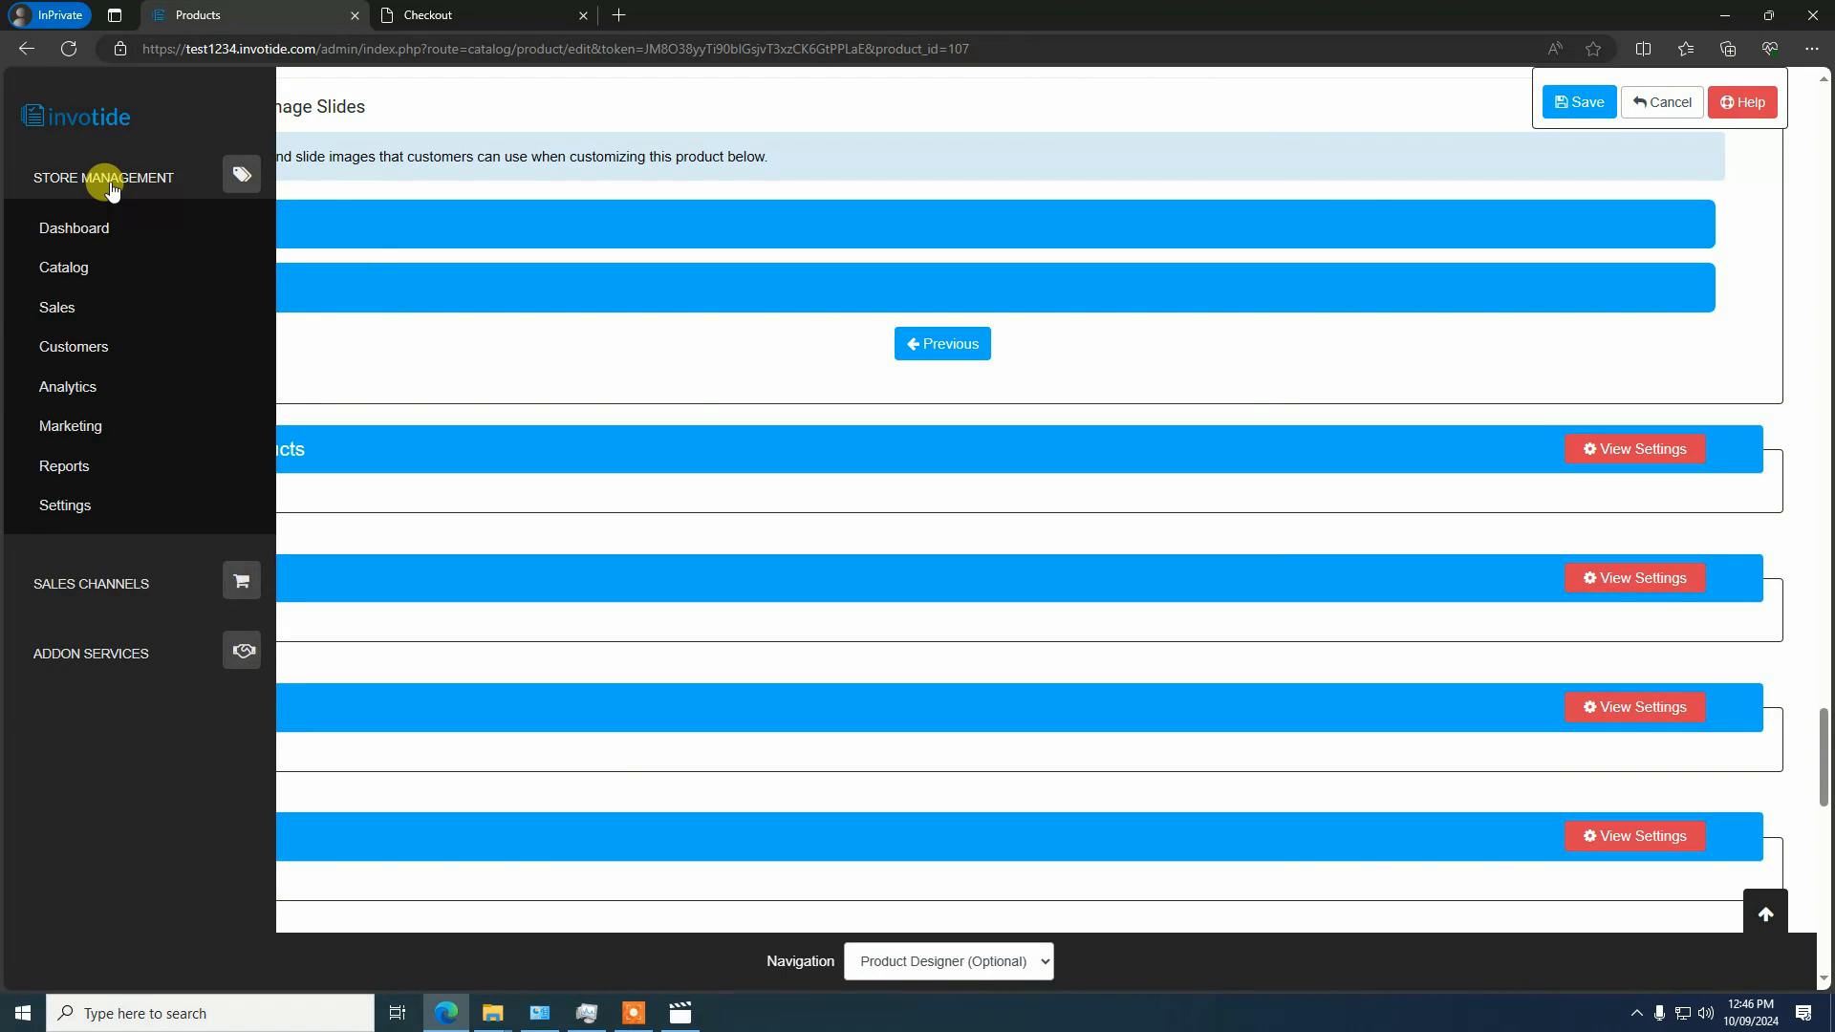
pyautogui.click(65, 504)
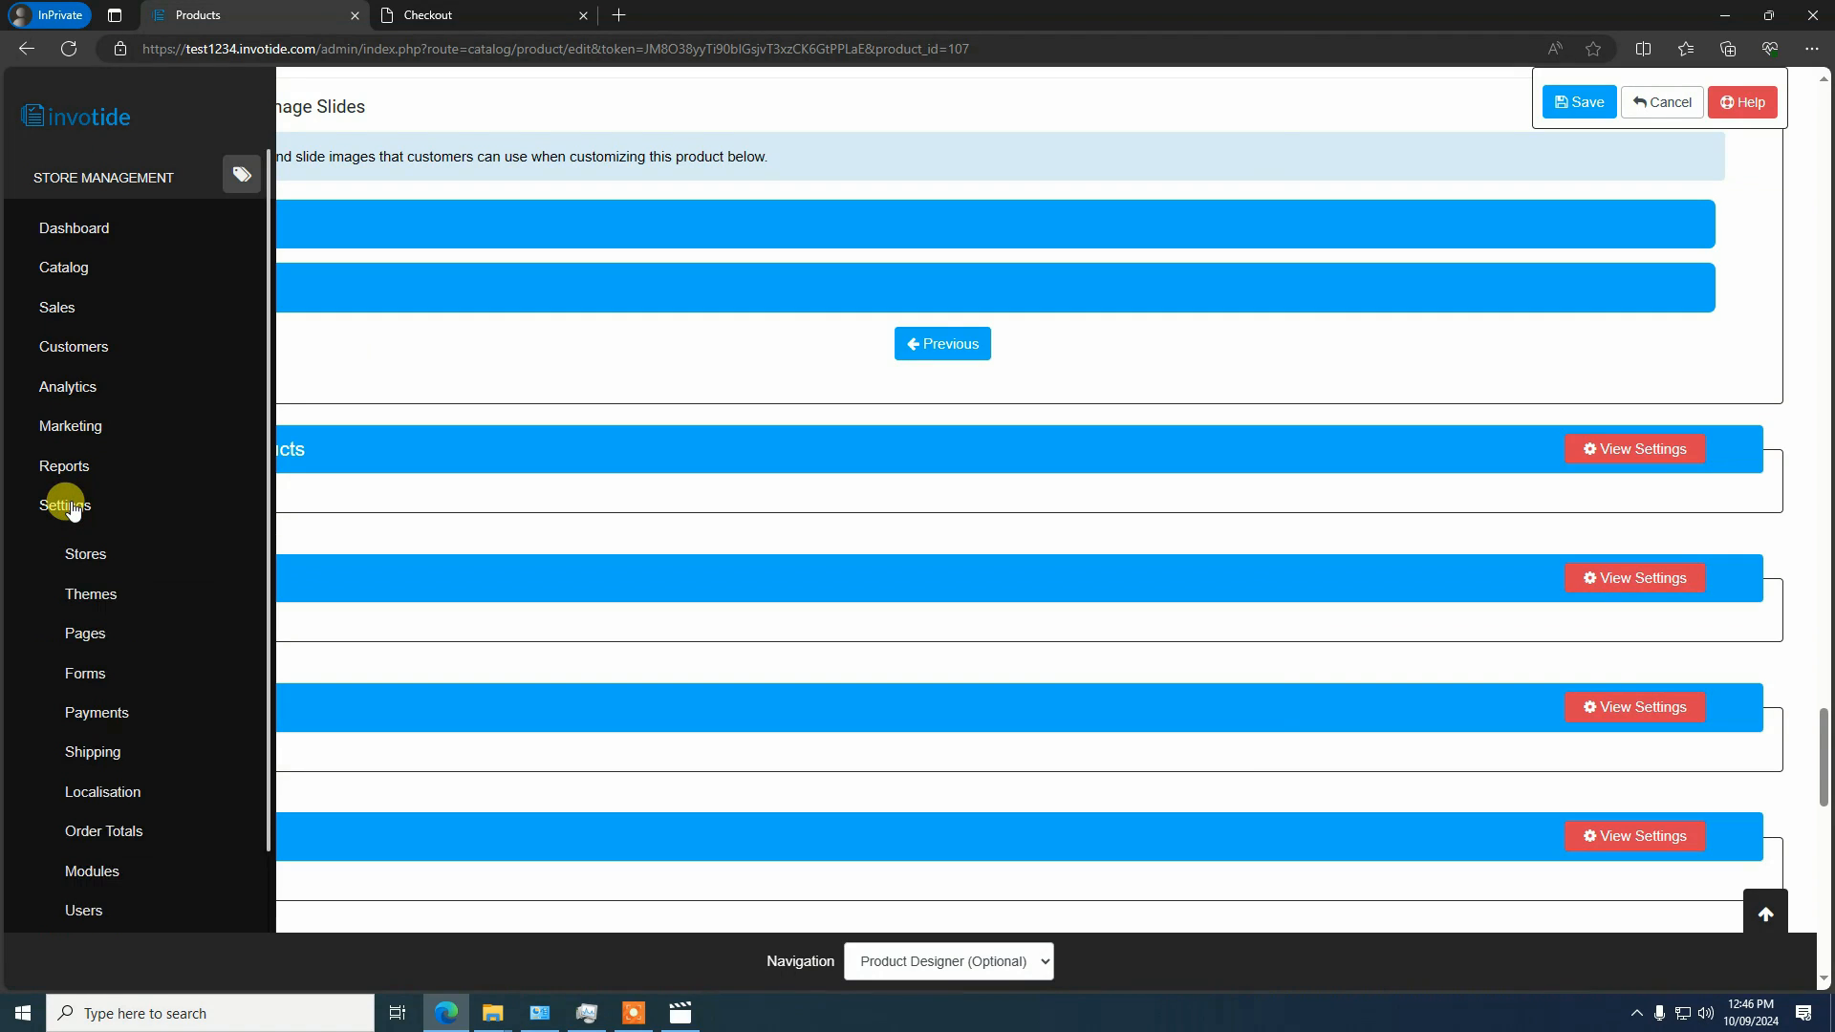
pyautogui.scroll(-3, 163, 587)
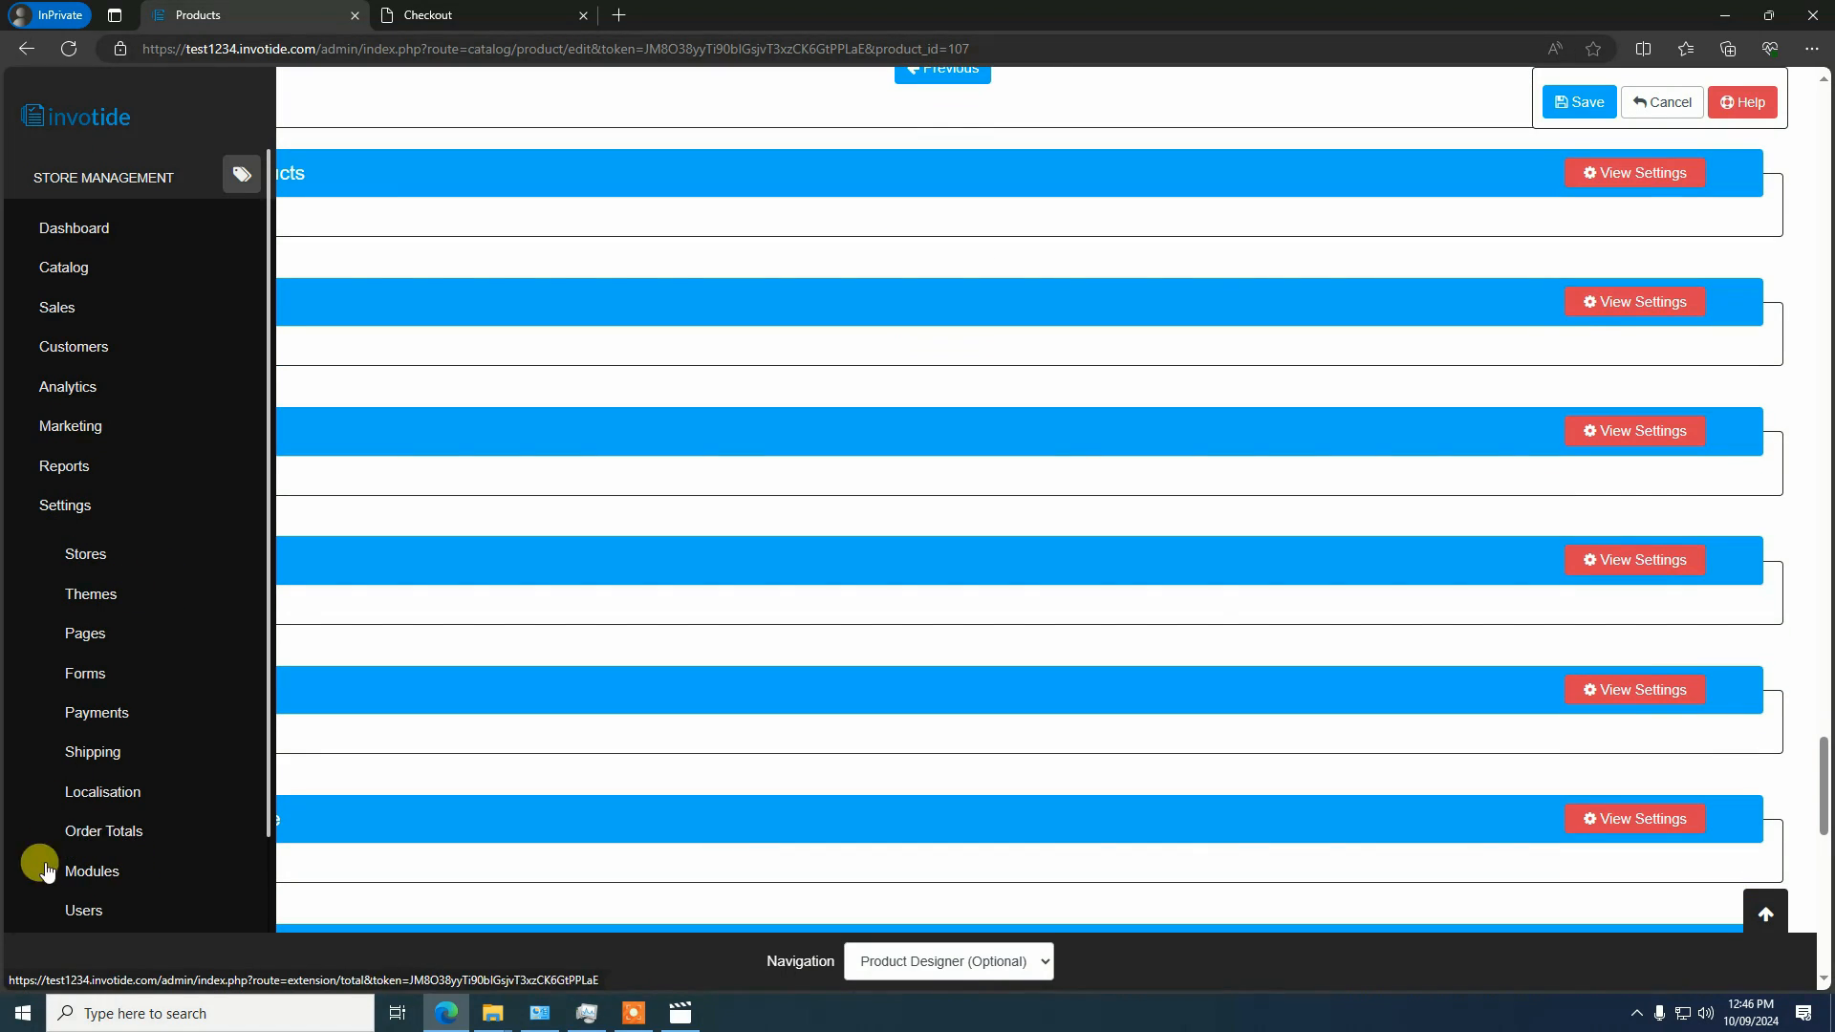
pyautogui.click(95, 888)
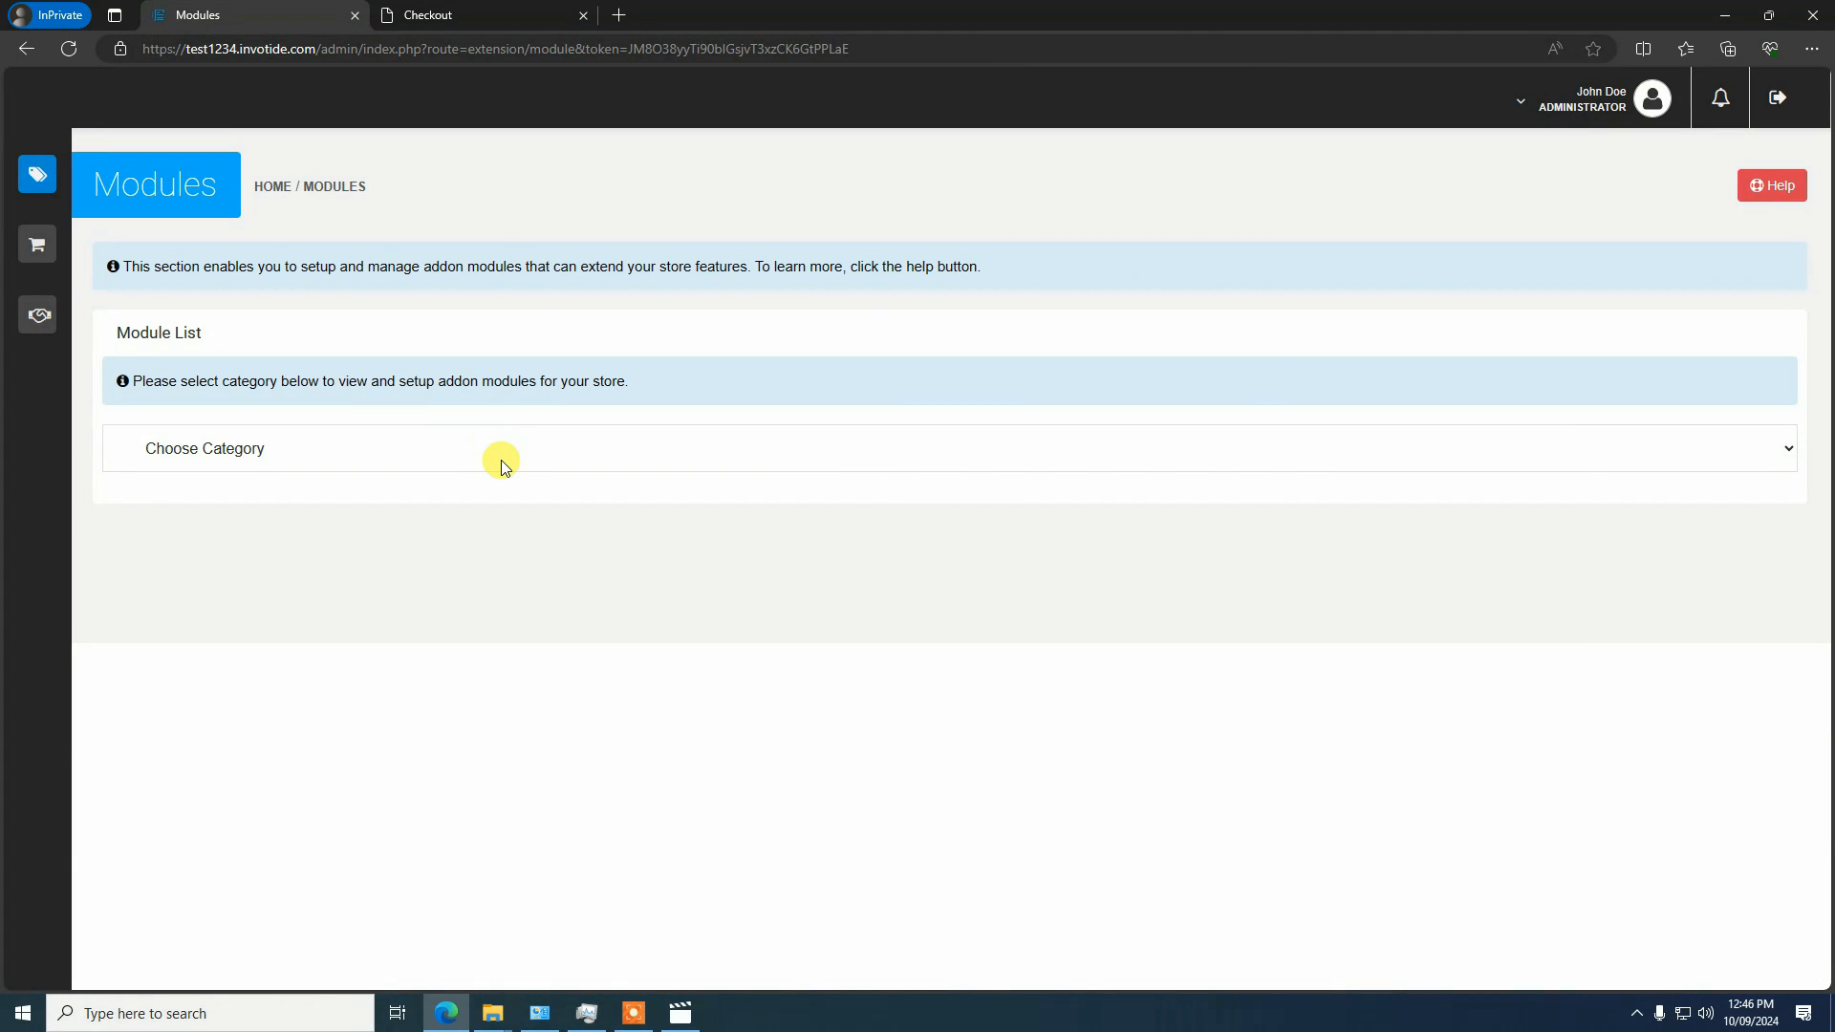
pyautogui.click(502, 462)
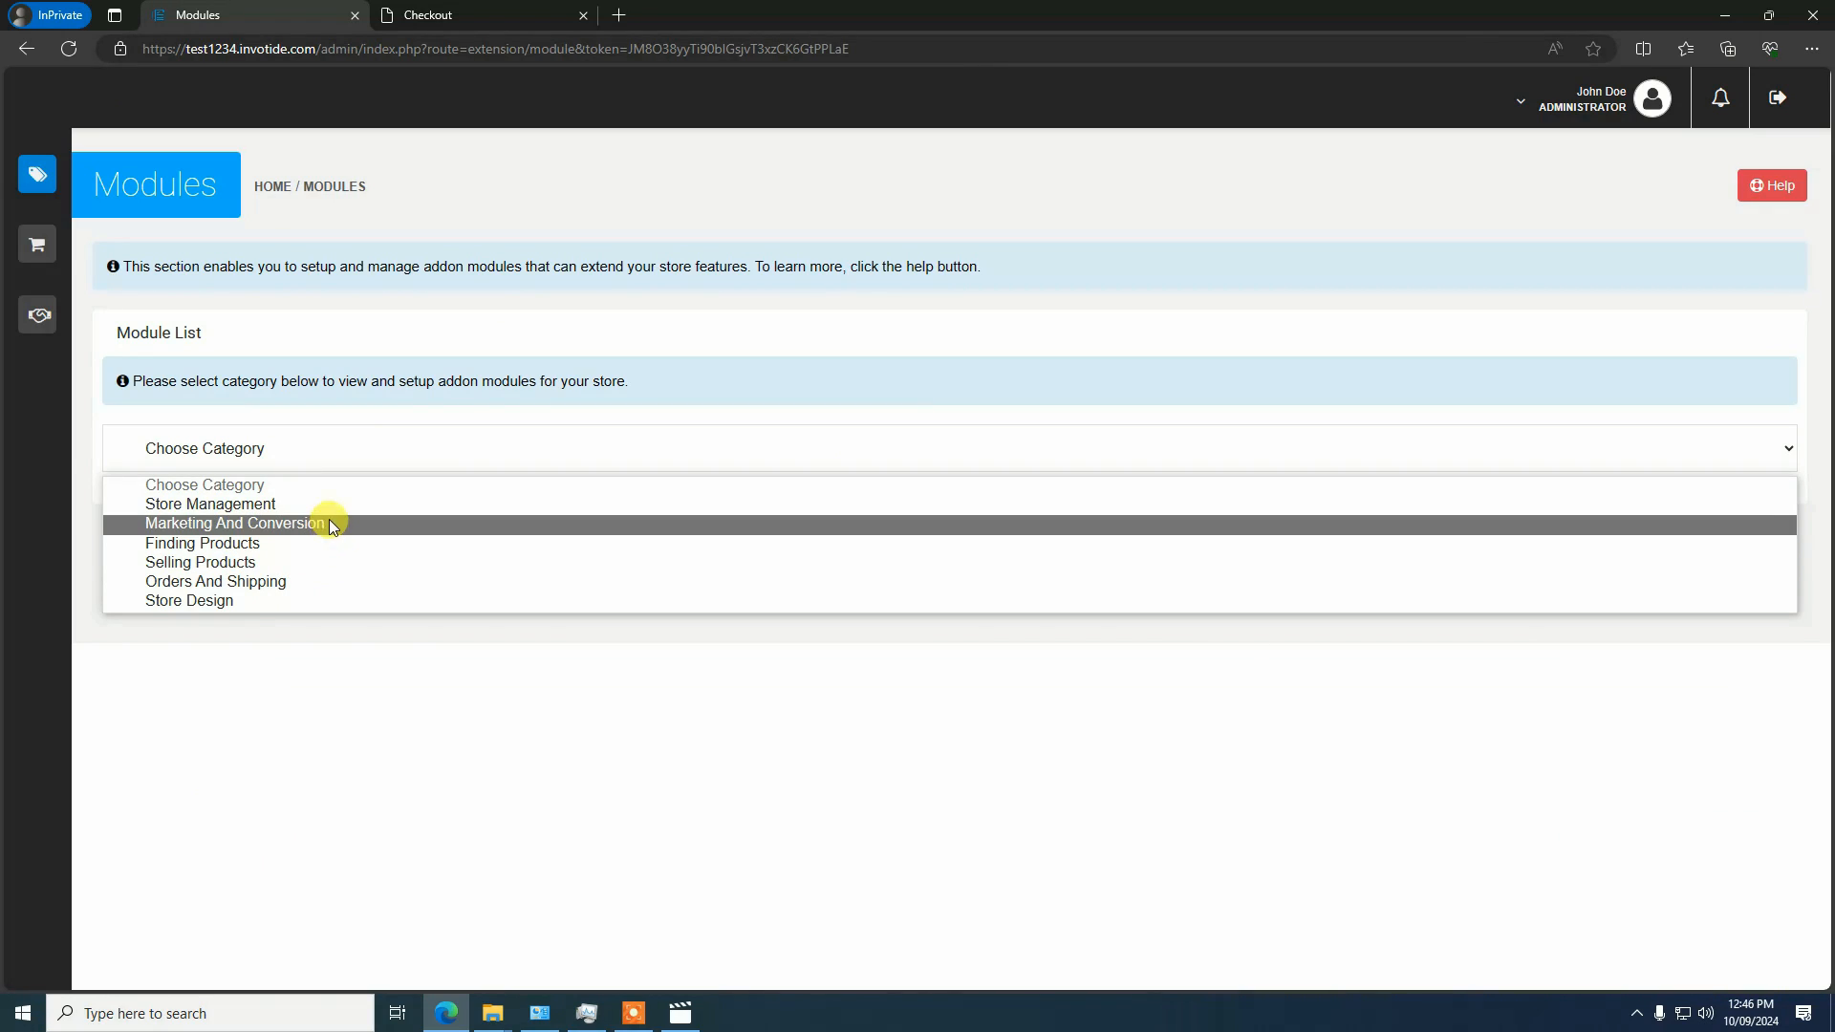
pyautogui.click(262, 566)
# Search the modules for "product desi" and open the Product Designer module for editing
pyautogui.scroll(-5, 385, 574)
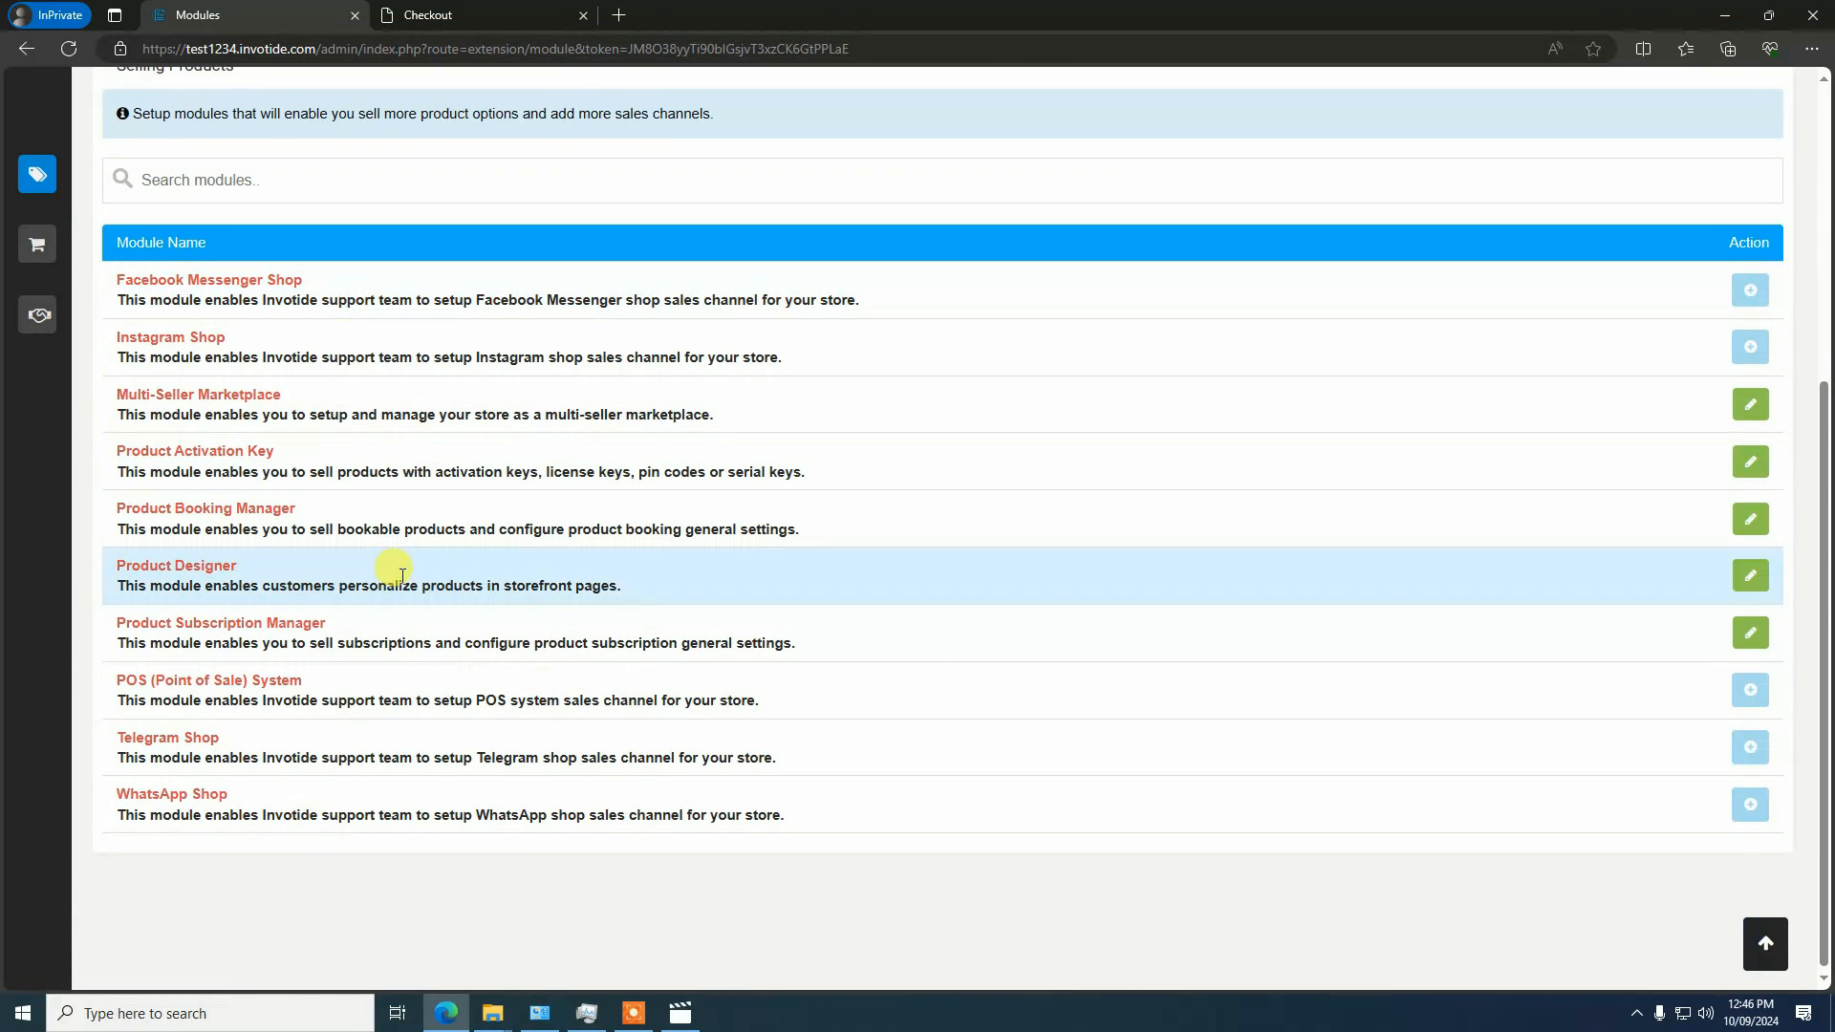
pyautogui.click(283, 173)
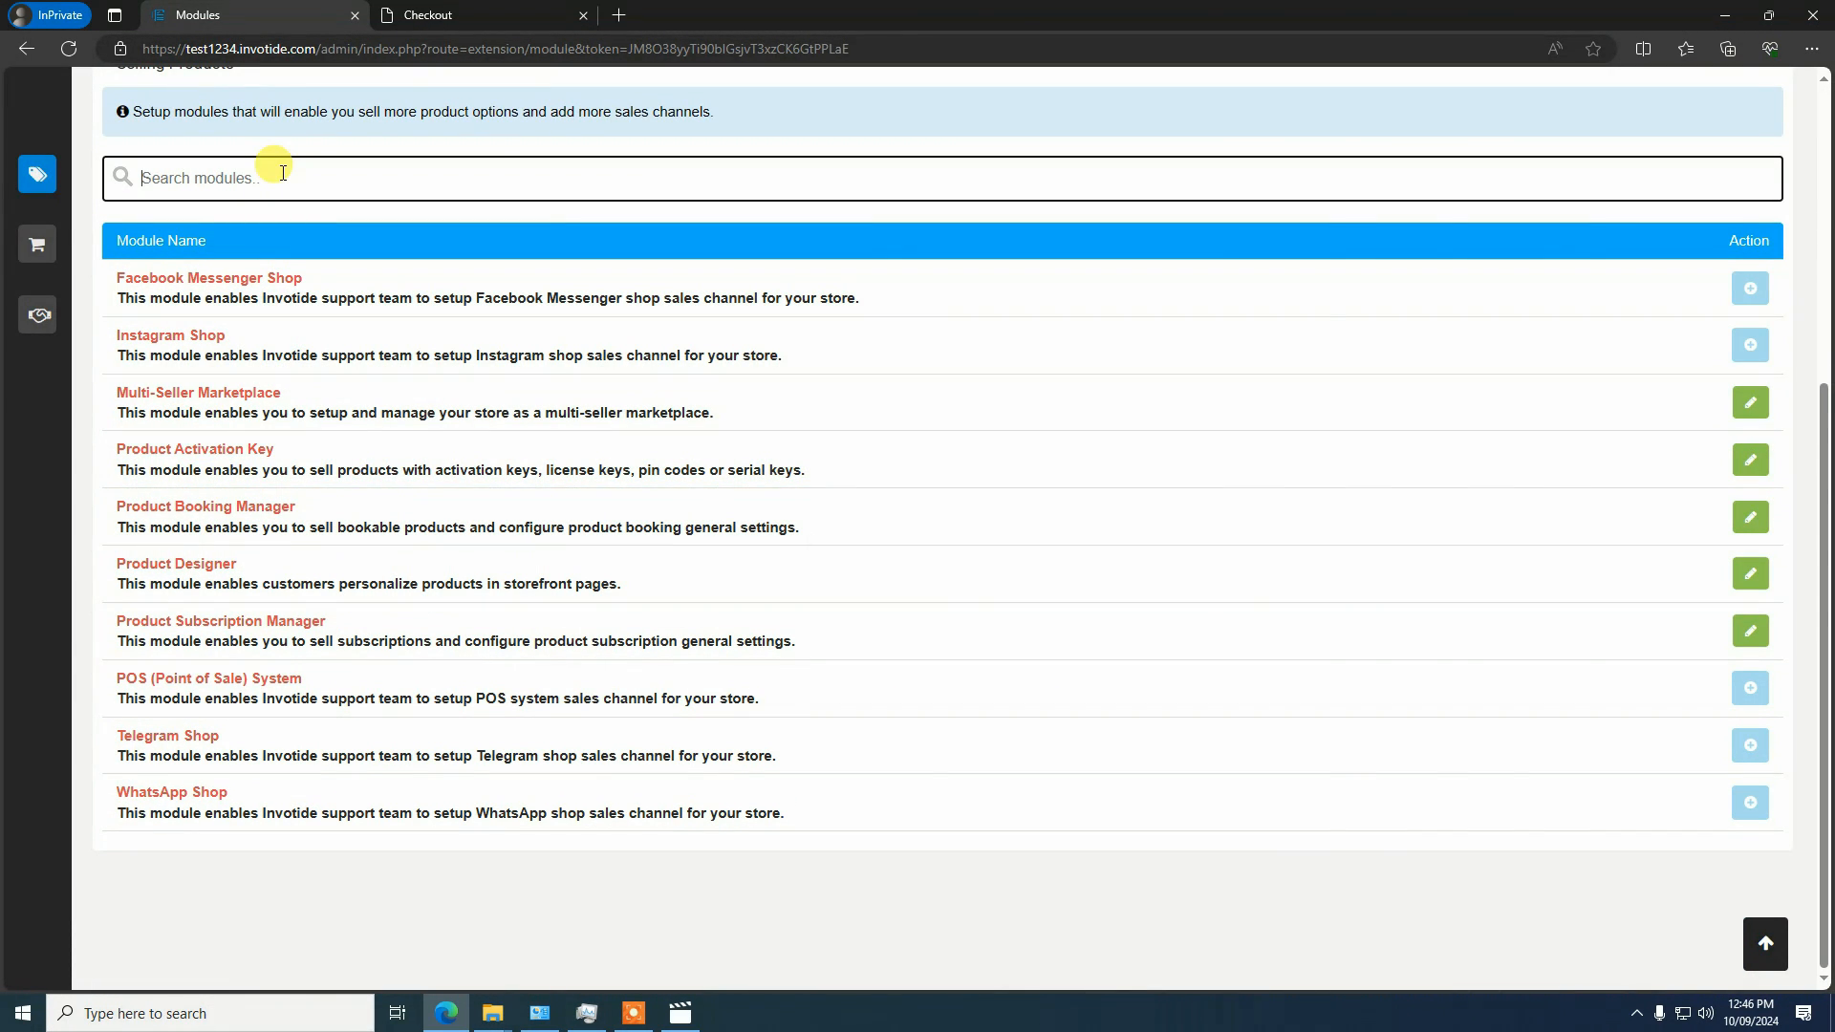
pyautogui.write('prodc')
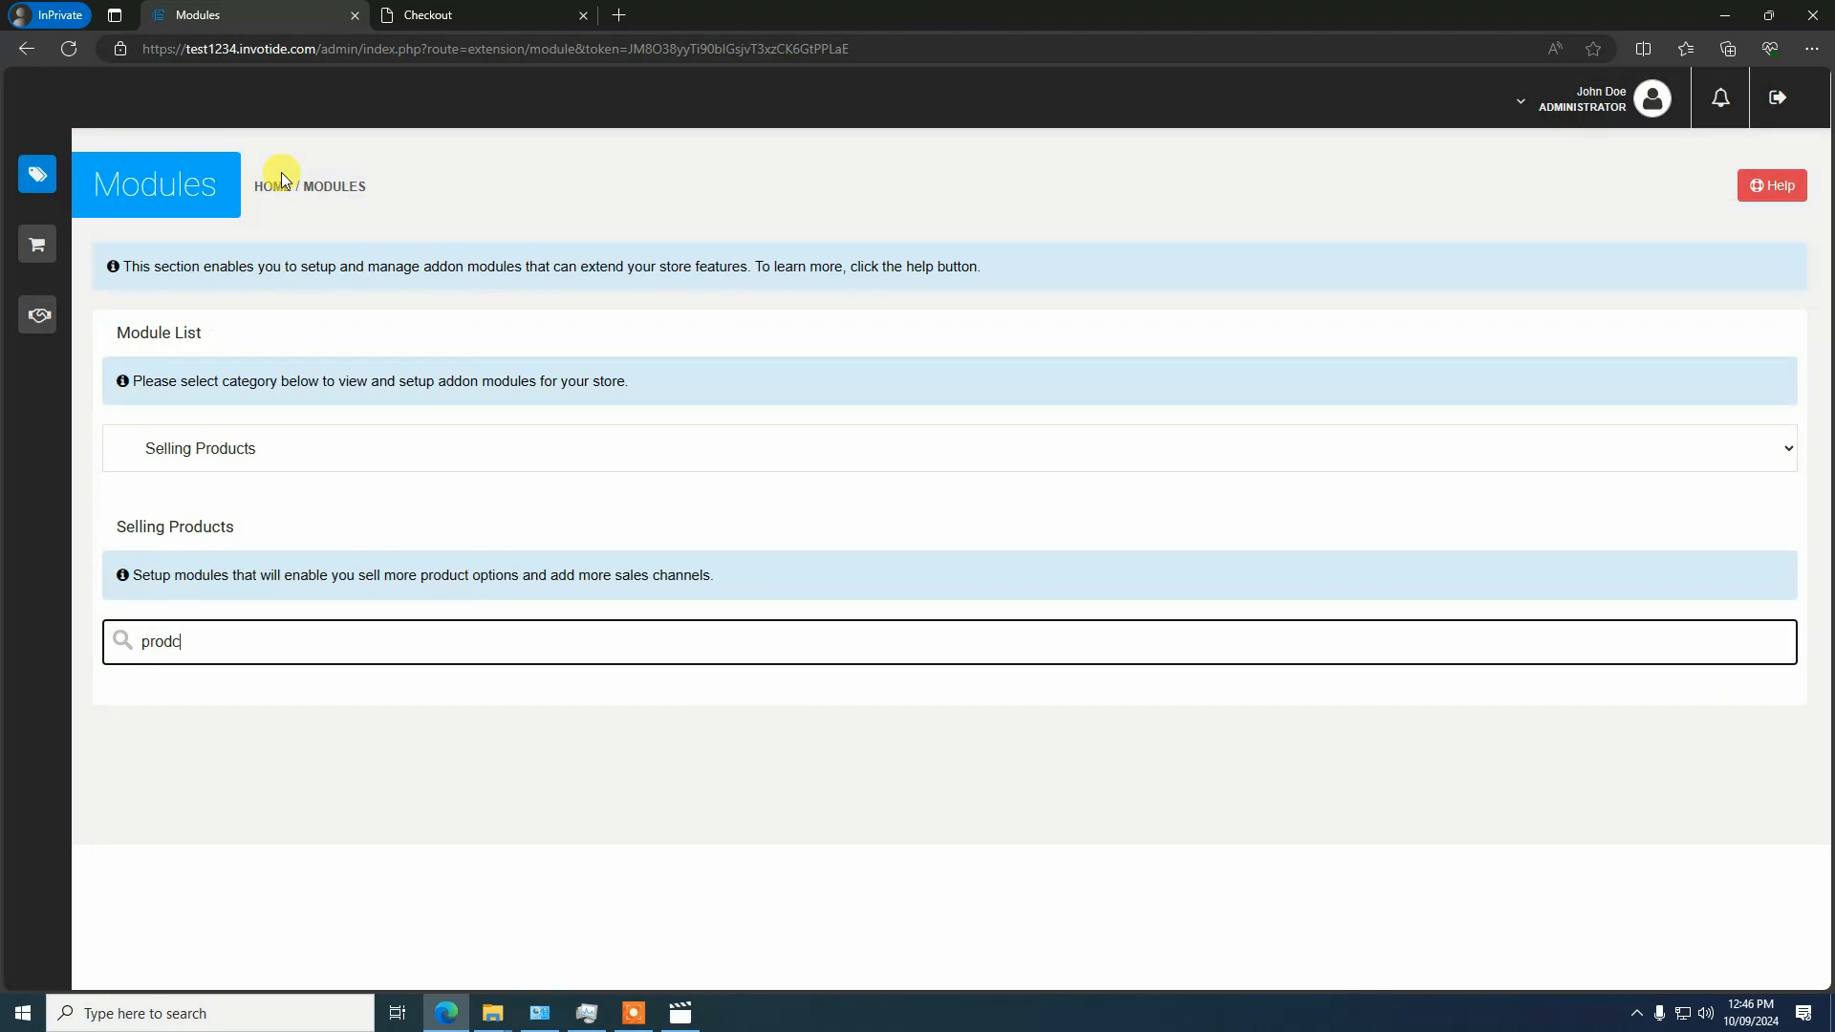
pyautogui.write('t')
pyautogui.press('BackSpace')
pyautogui.press('BackSpace')
pyautogui.write('uct desi')
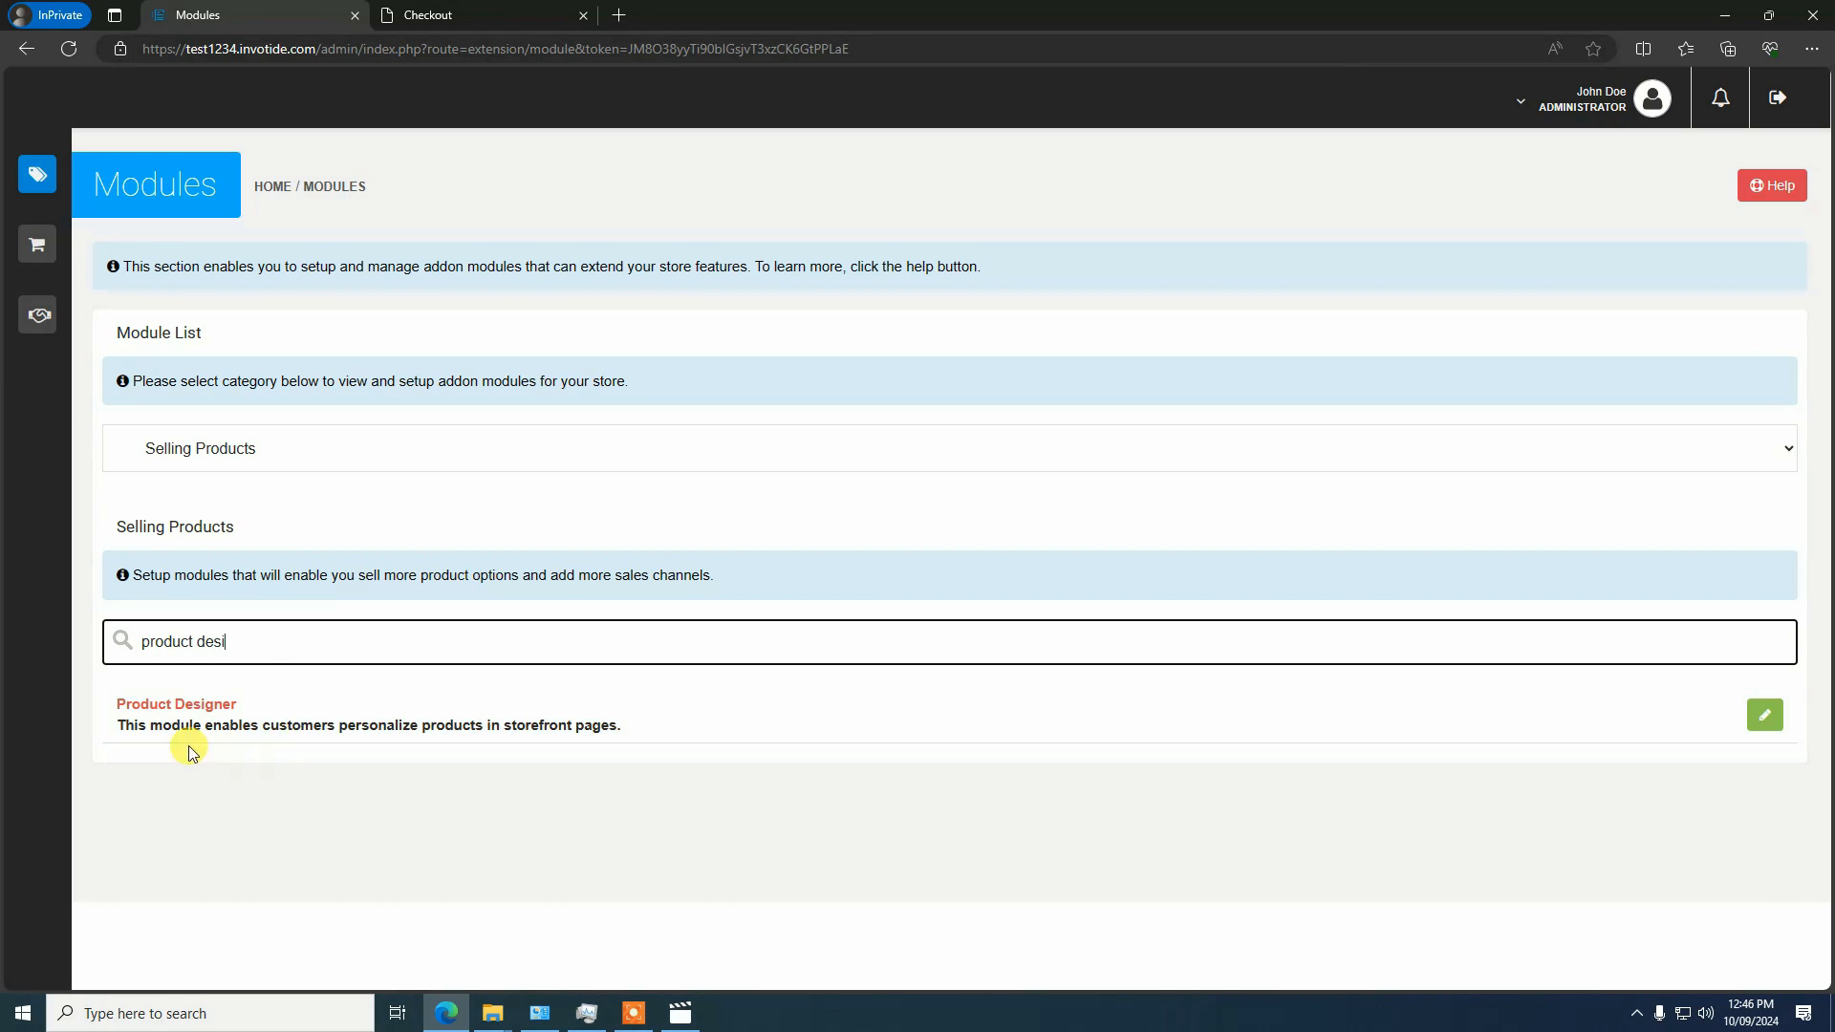
pyautogui.click(1768, 724)
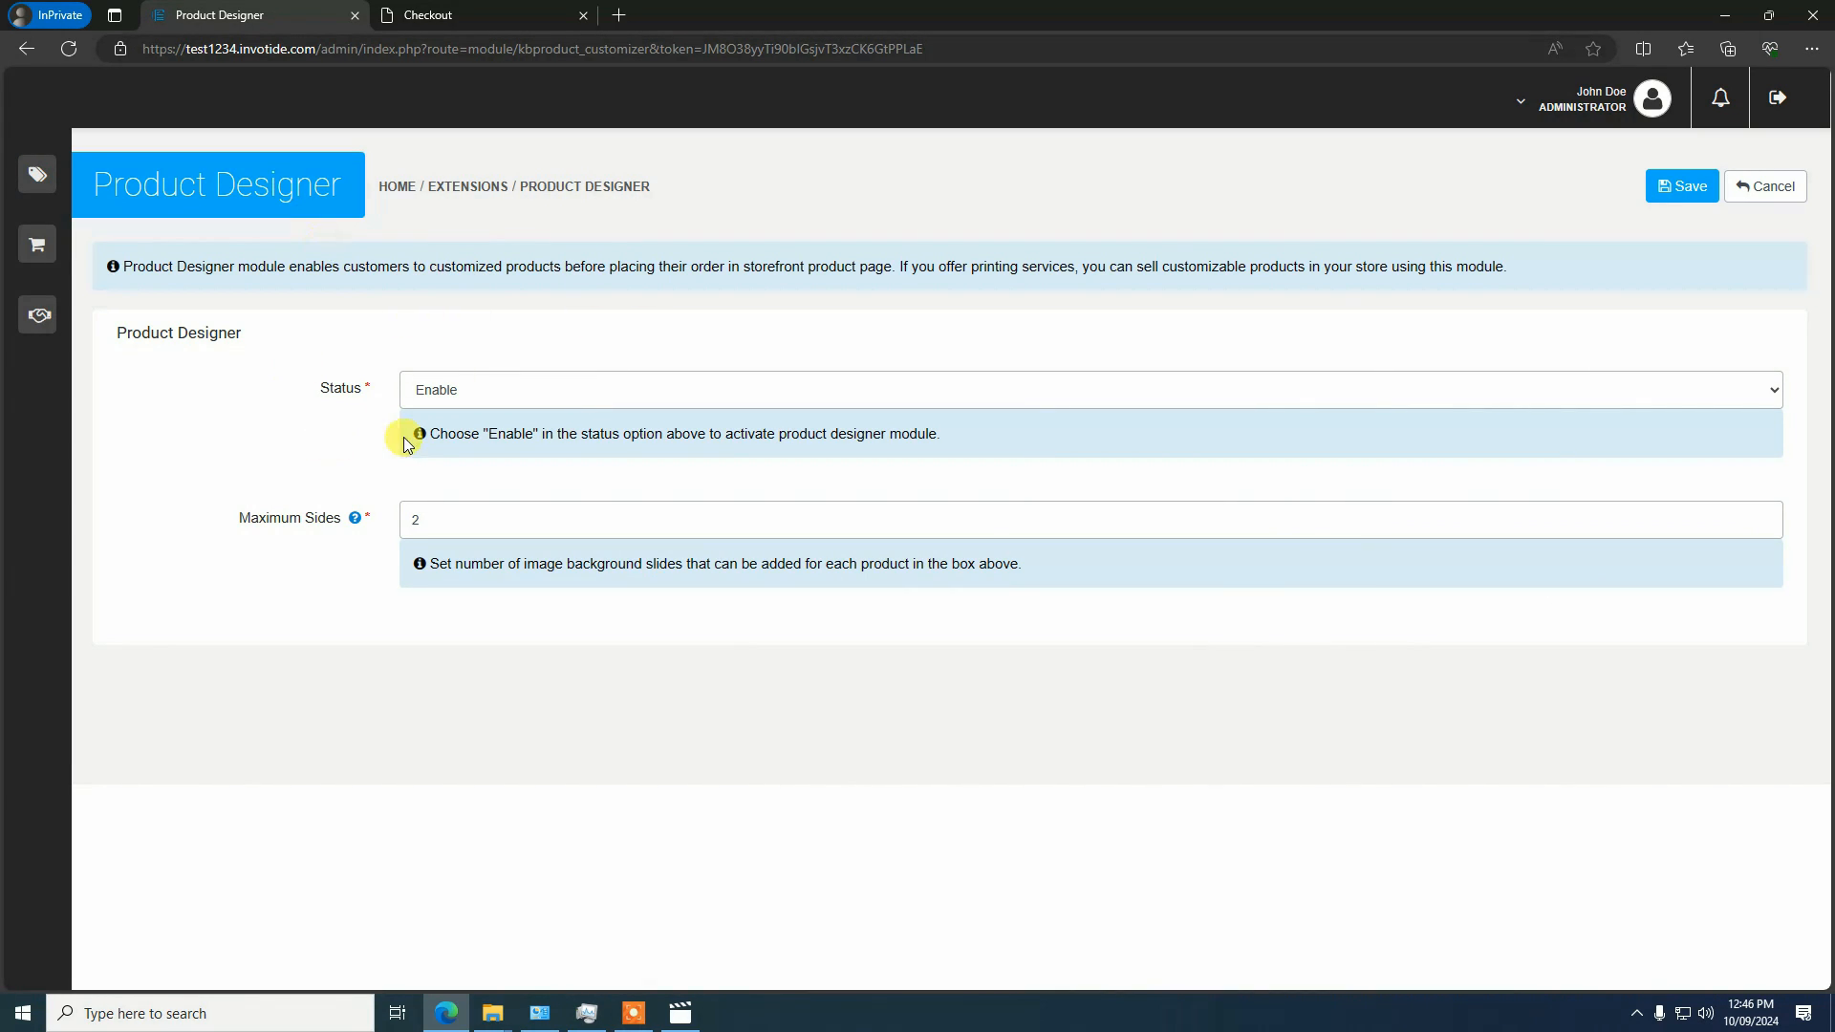
# Set the Product Designer module's Maximum Sides to 4 and save the settings
pyautogui.doubleClick(432, 521)
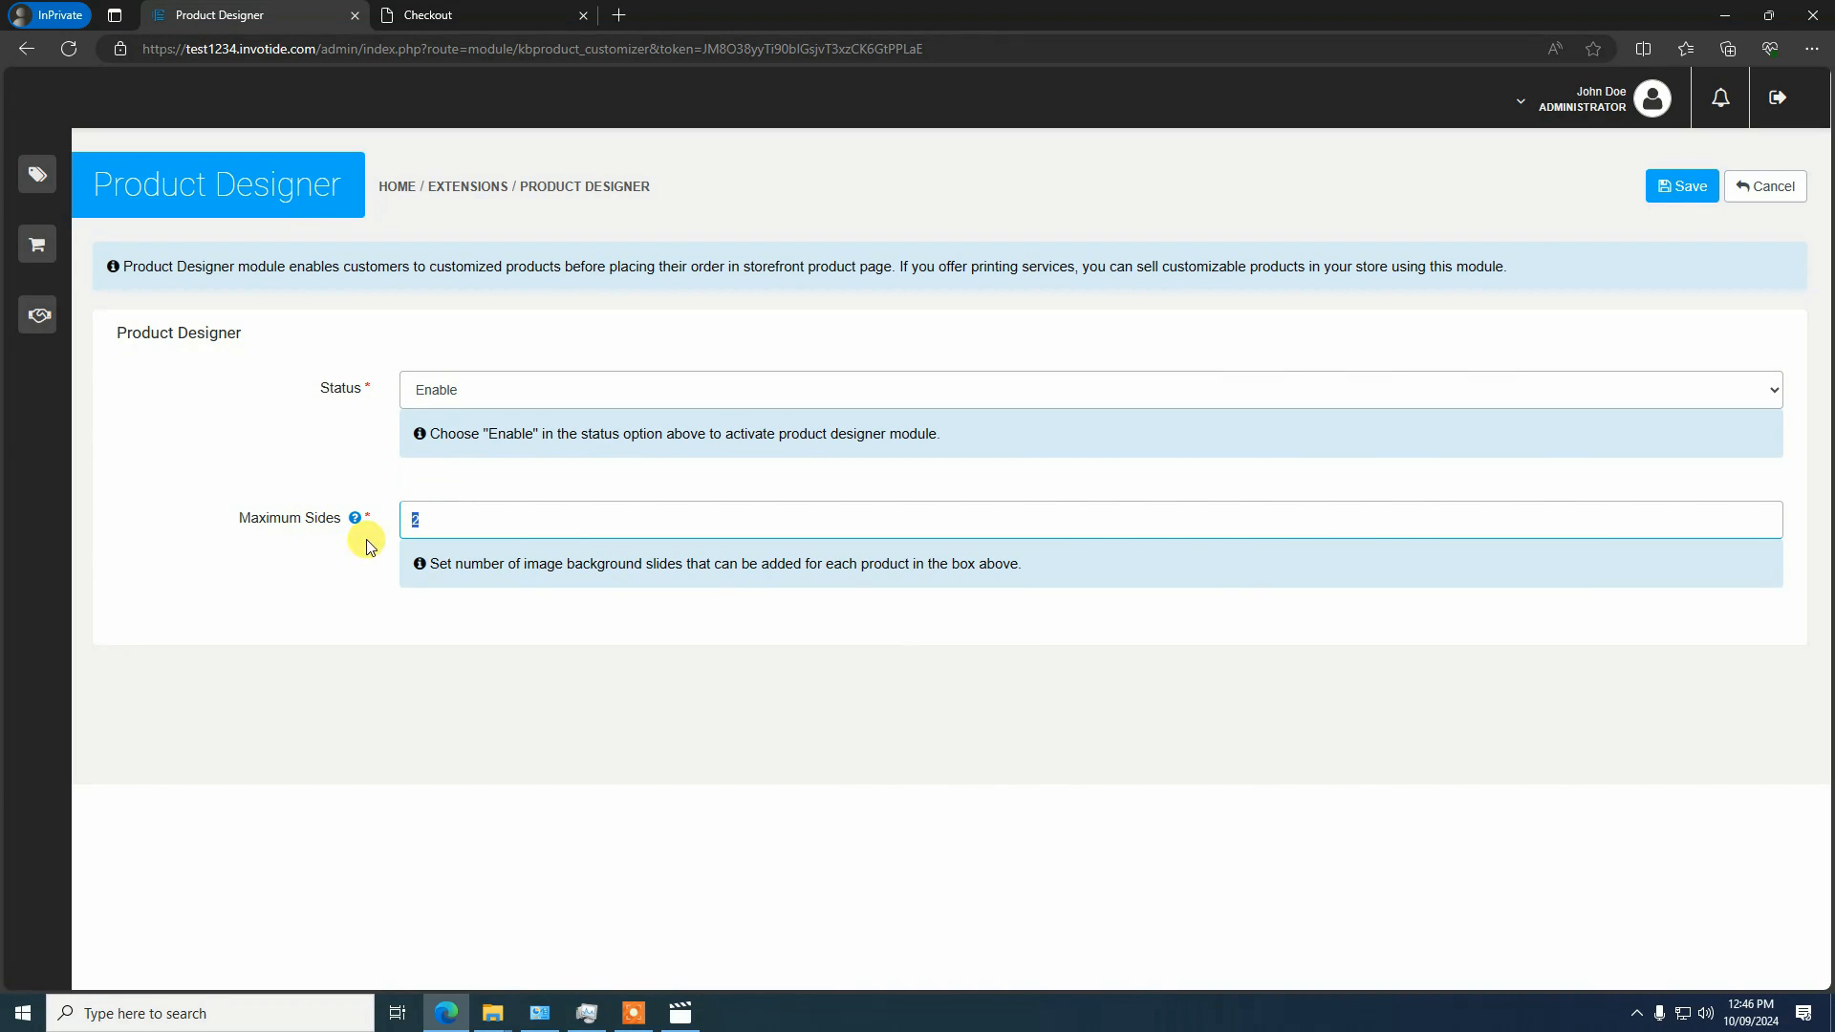
pyautogui.moveTo(302, 533)
pyautogui.click(1682, 187)
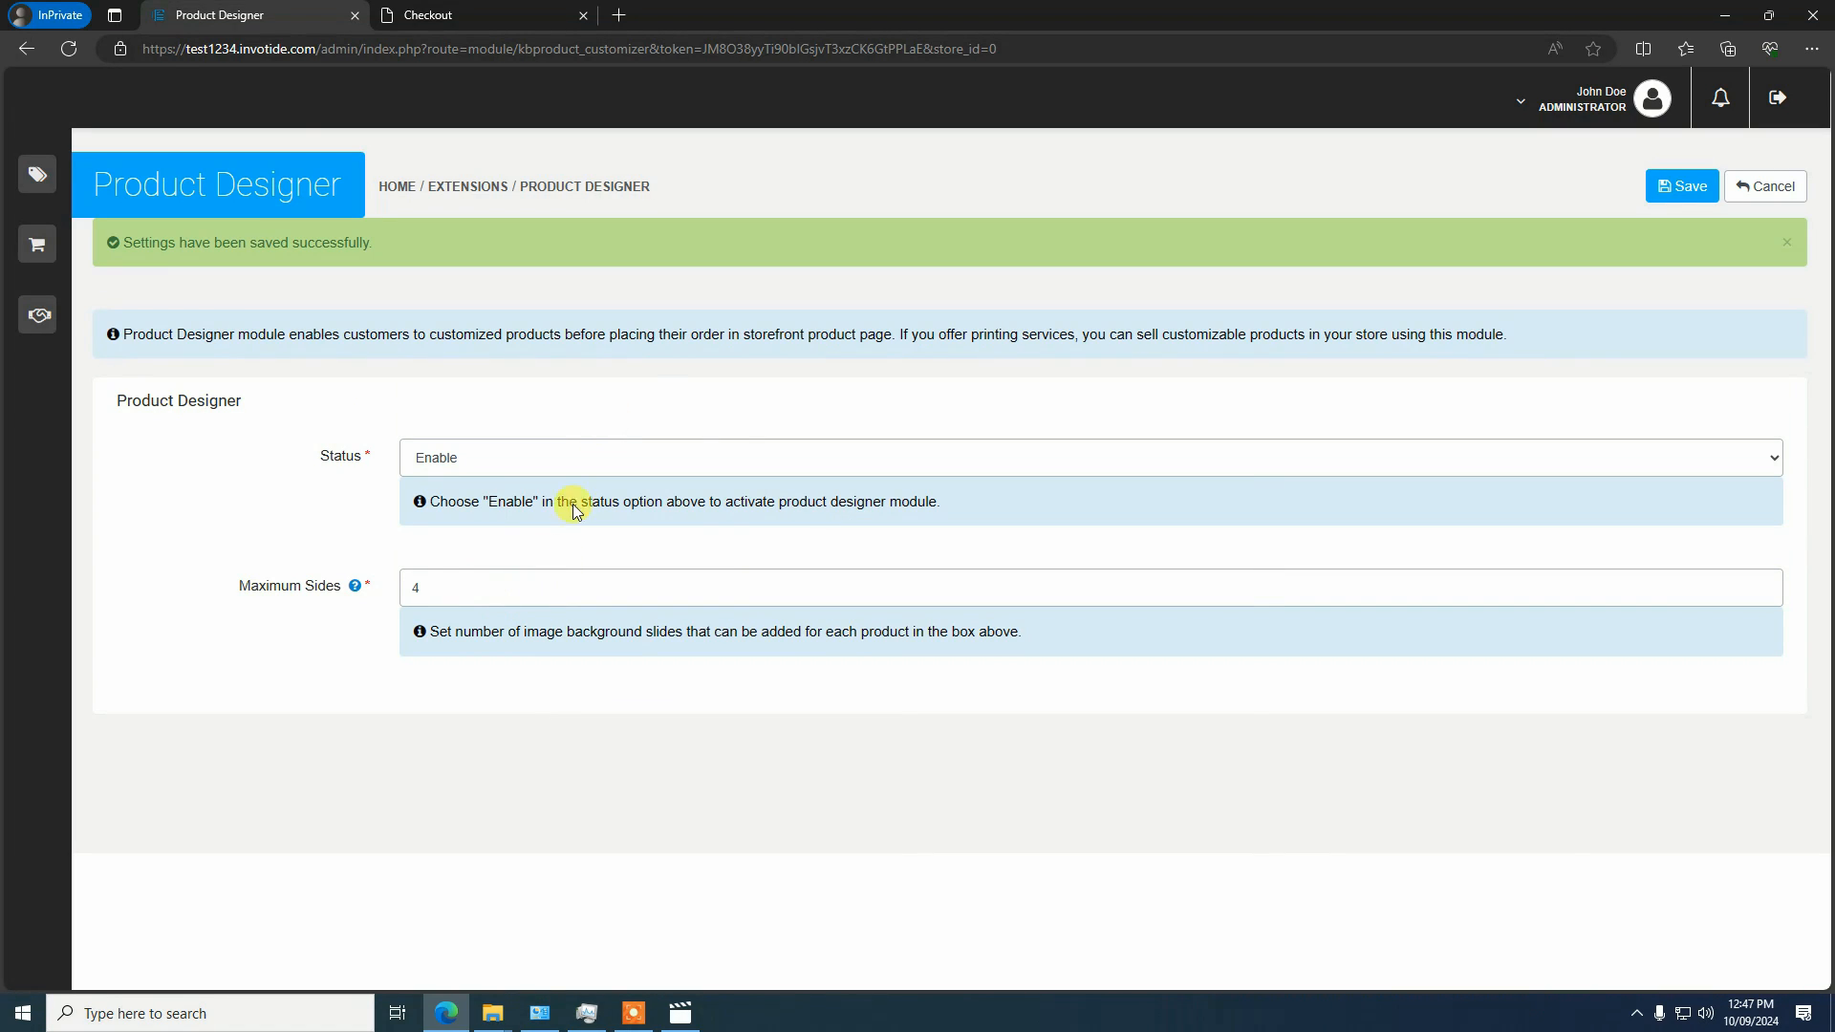
# Return to the catalog's product list and open Customizable T-shirt for editing again
pyautogui.click(44, 176)
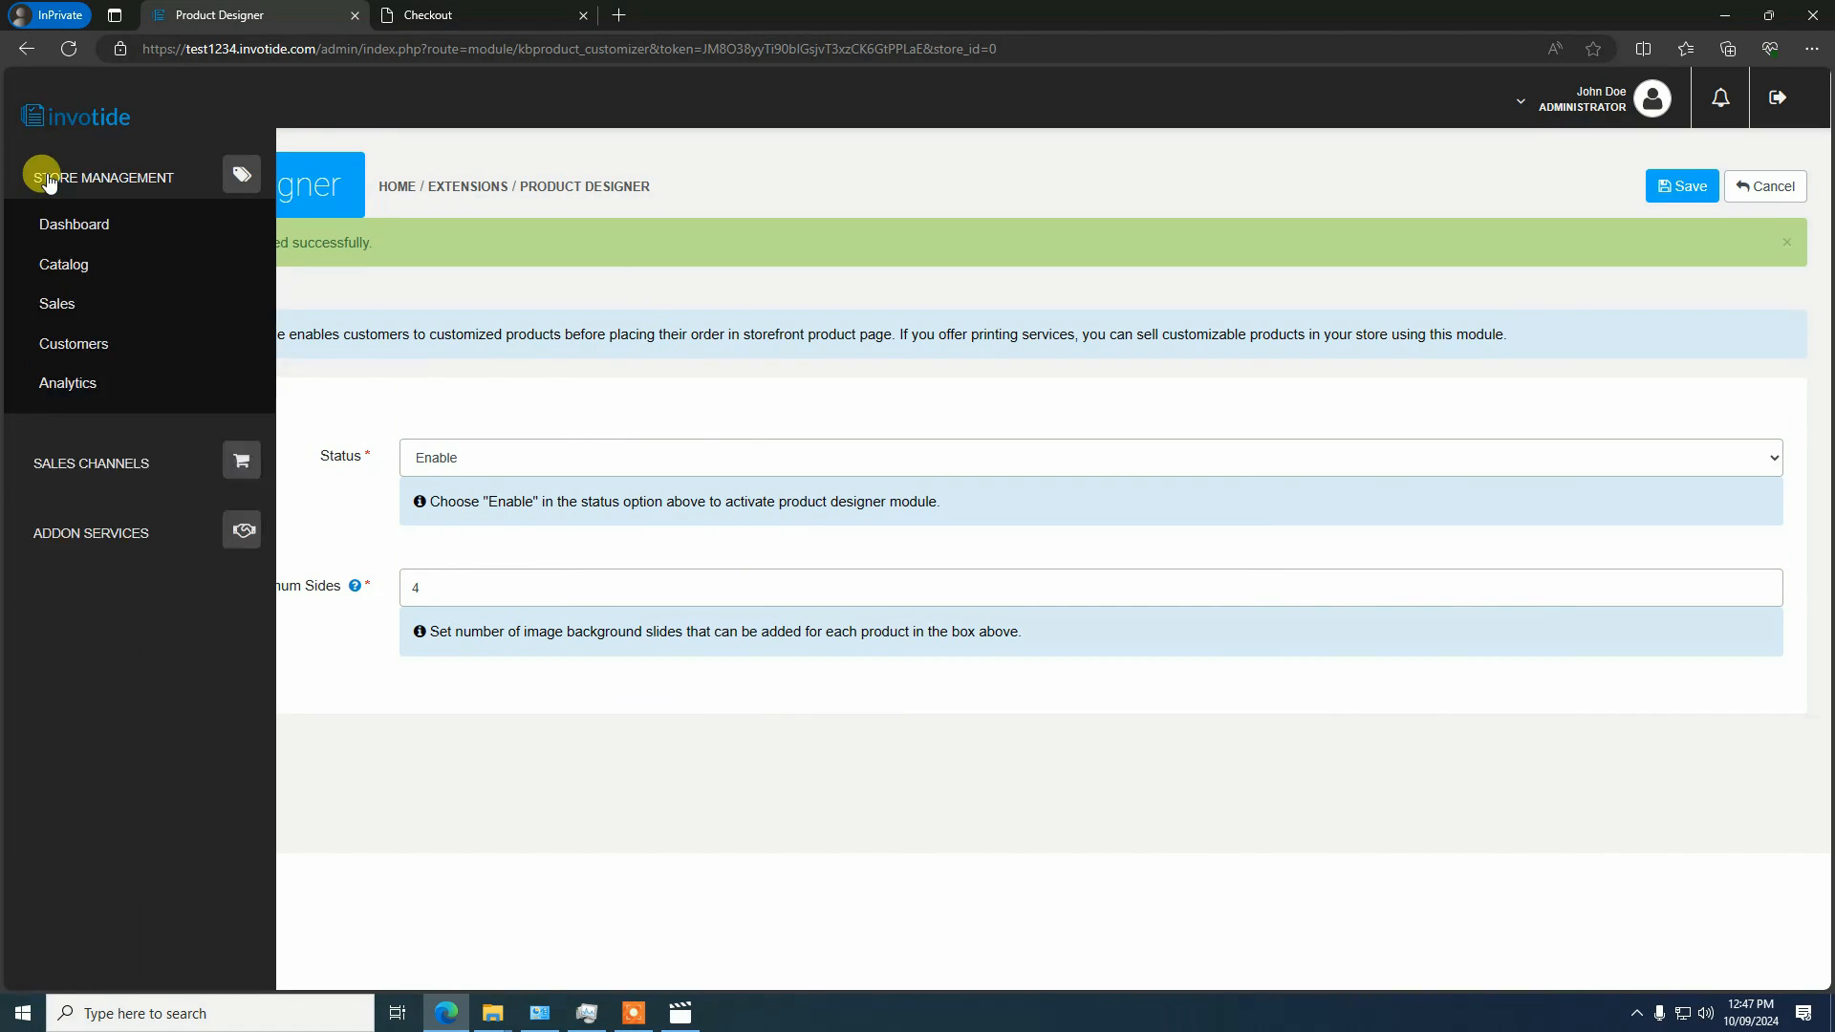
pyautogui.click(65, 272)
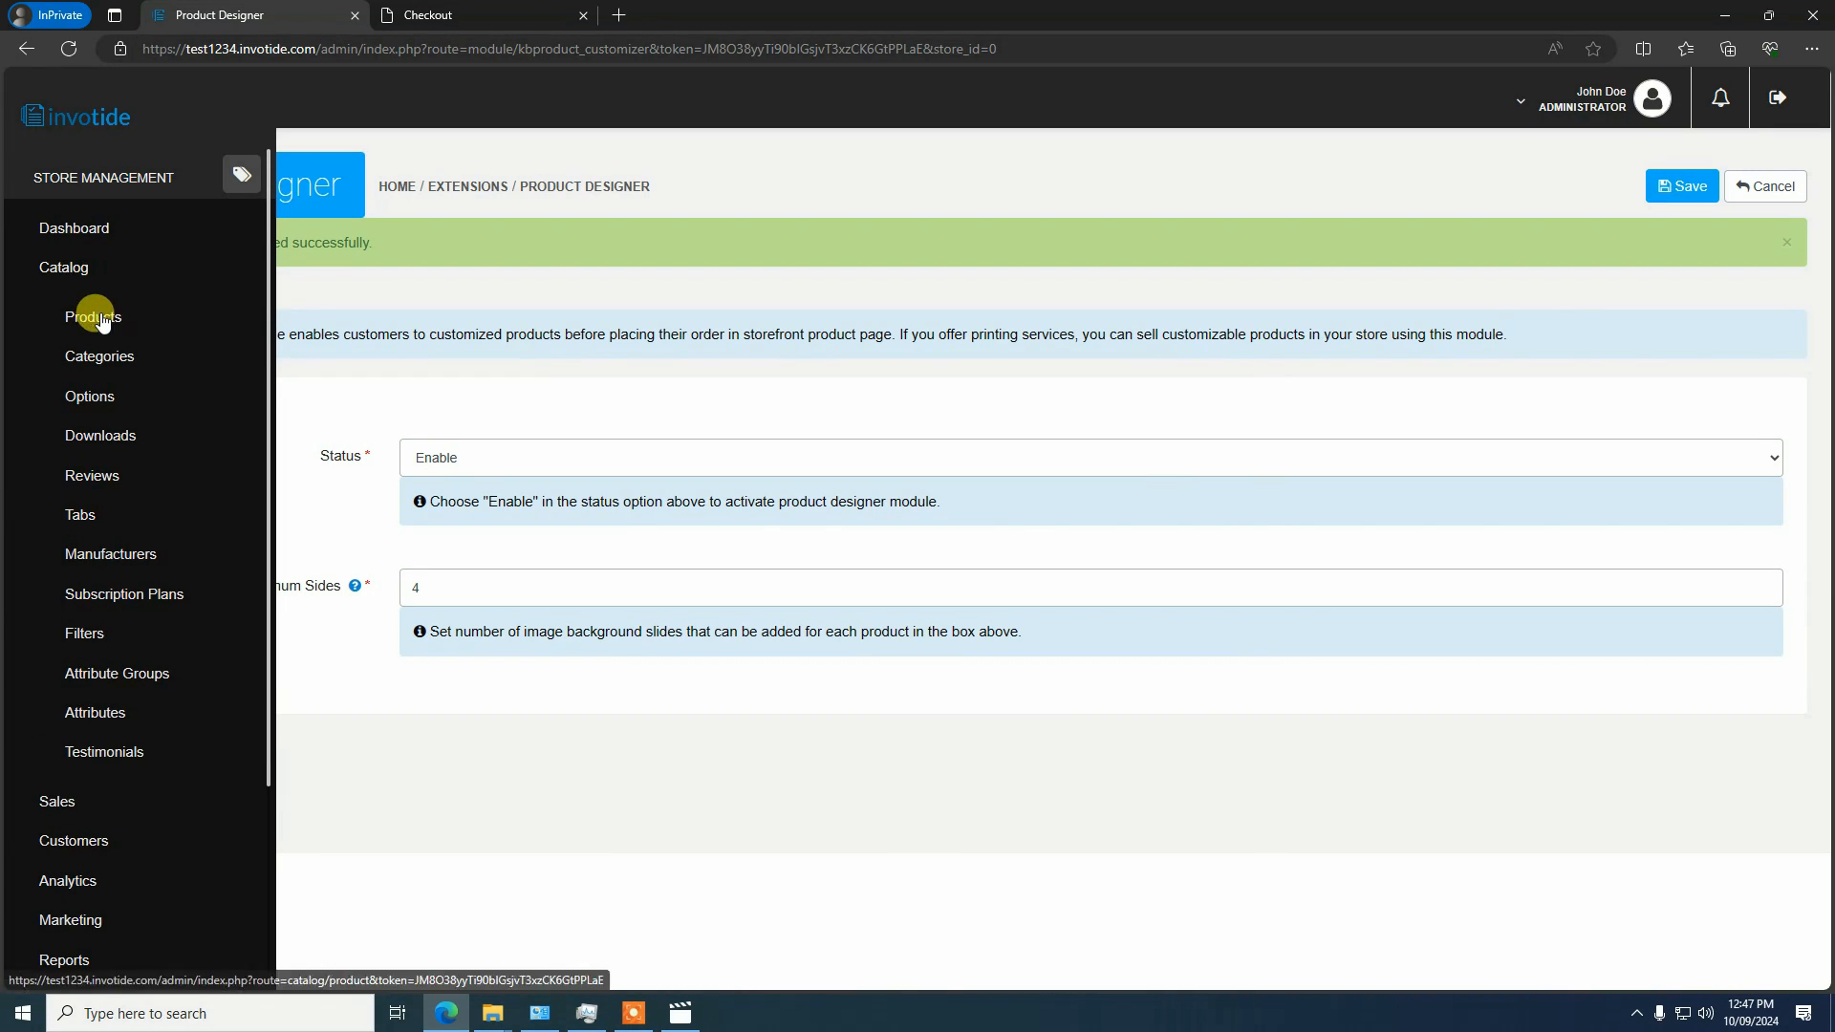
pyautogui.click(92, 316)
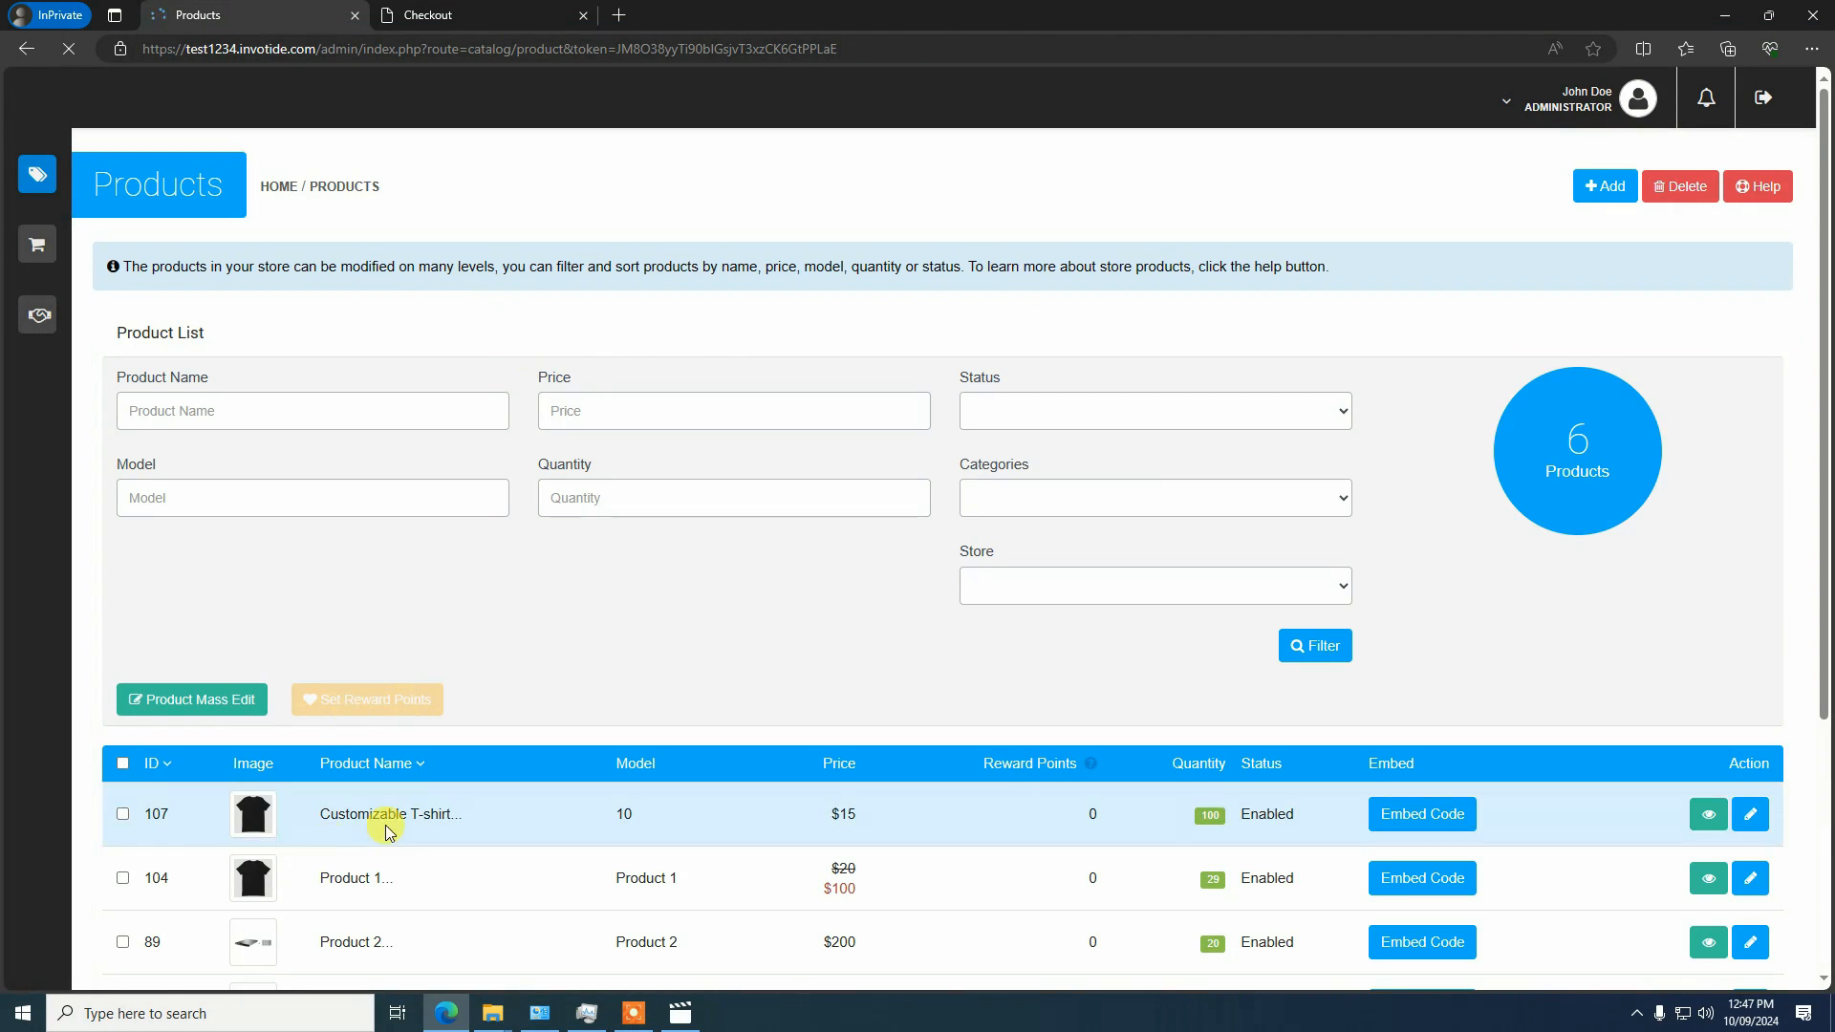
pyautogui.click(1750, 814)
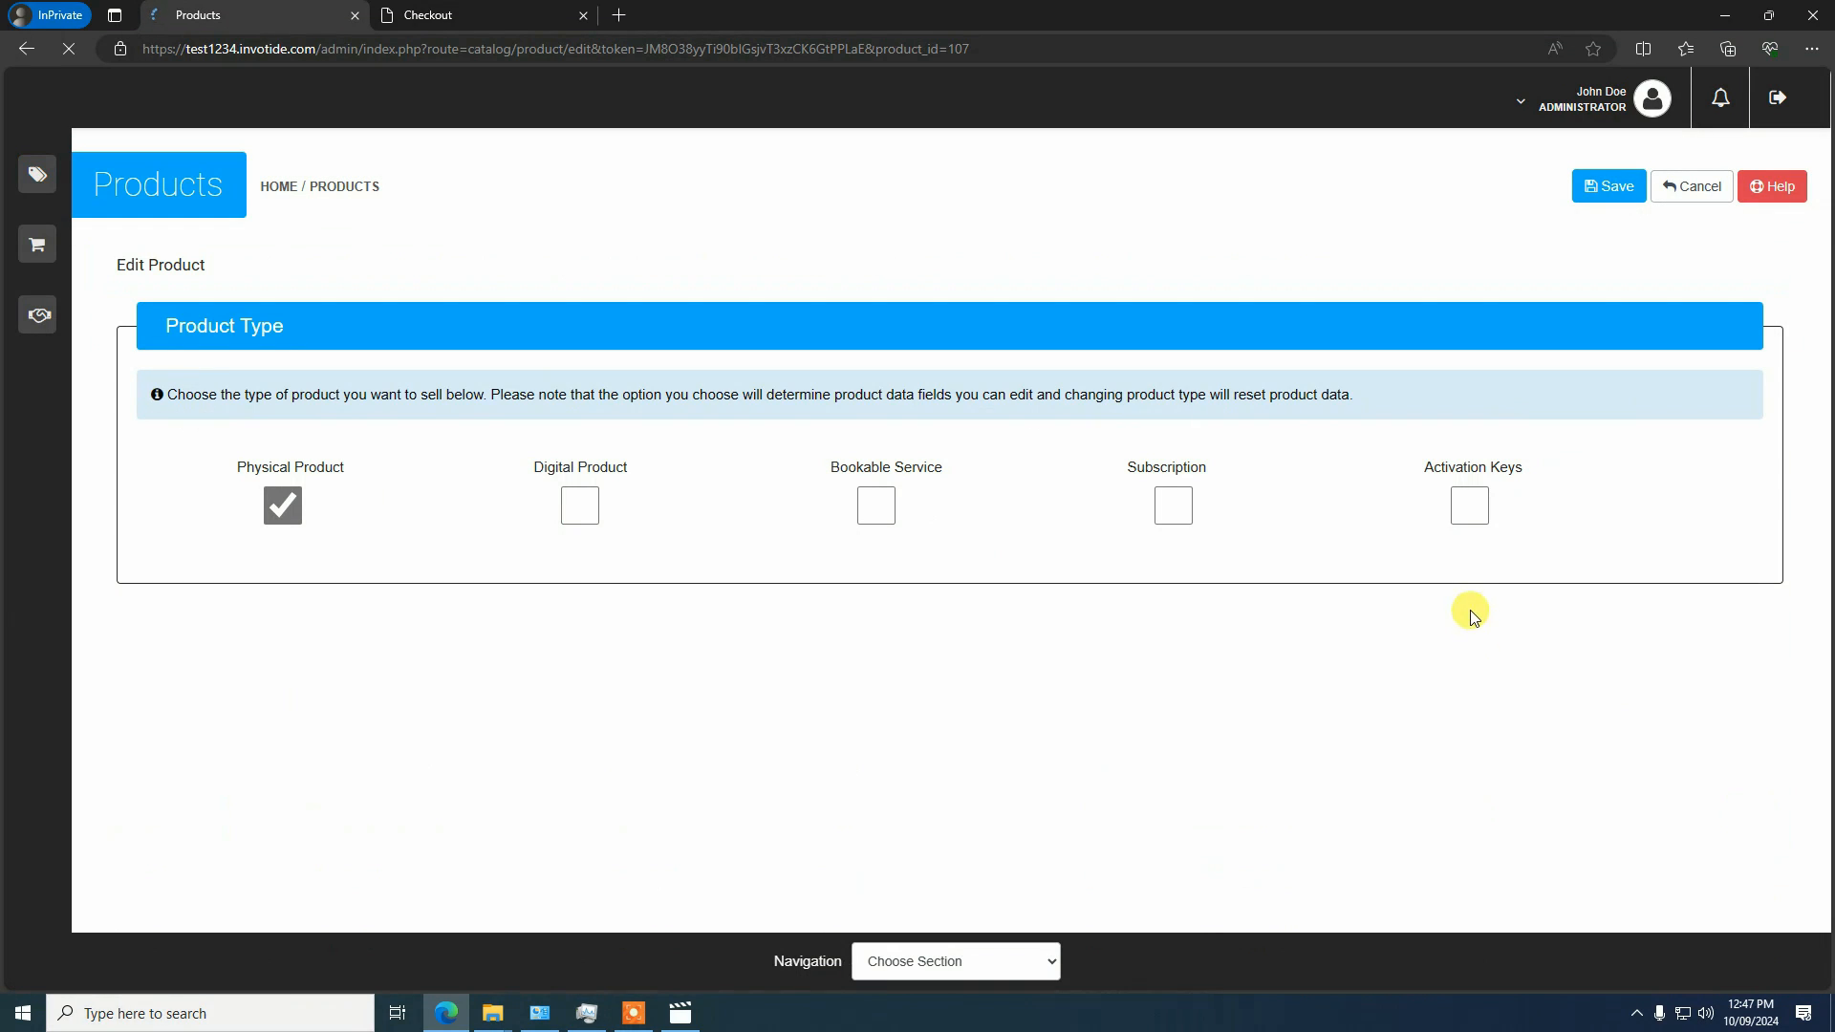
# Go to the product's Designer section, show its settings and display the background image slides under Sides
pyautogui.click(948, 972)
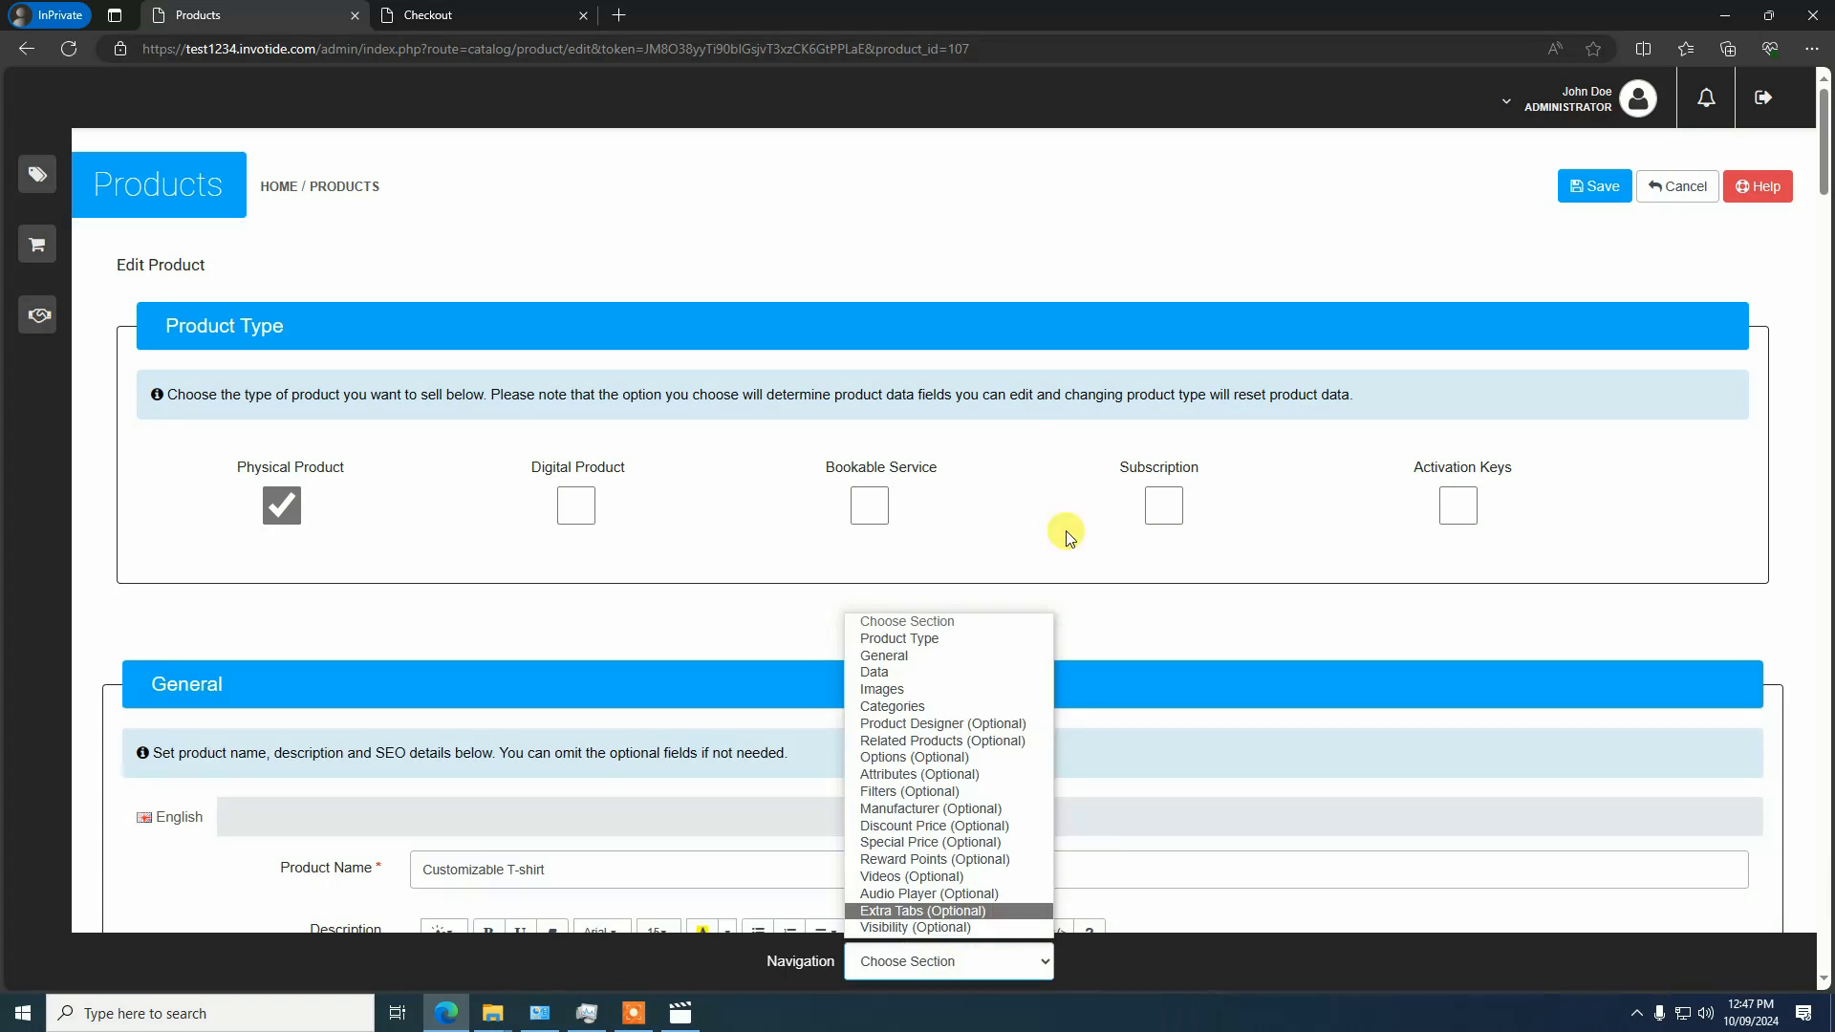
pyautogui.click(950, 724)
pyautogui.scroll(3, 761, 530)
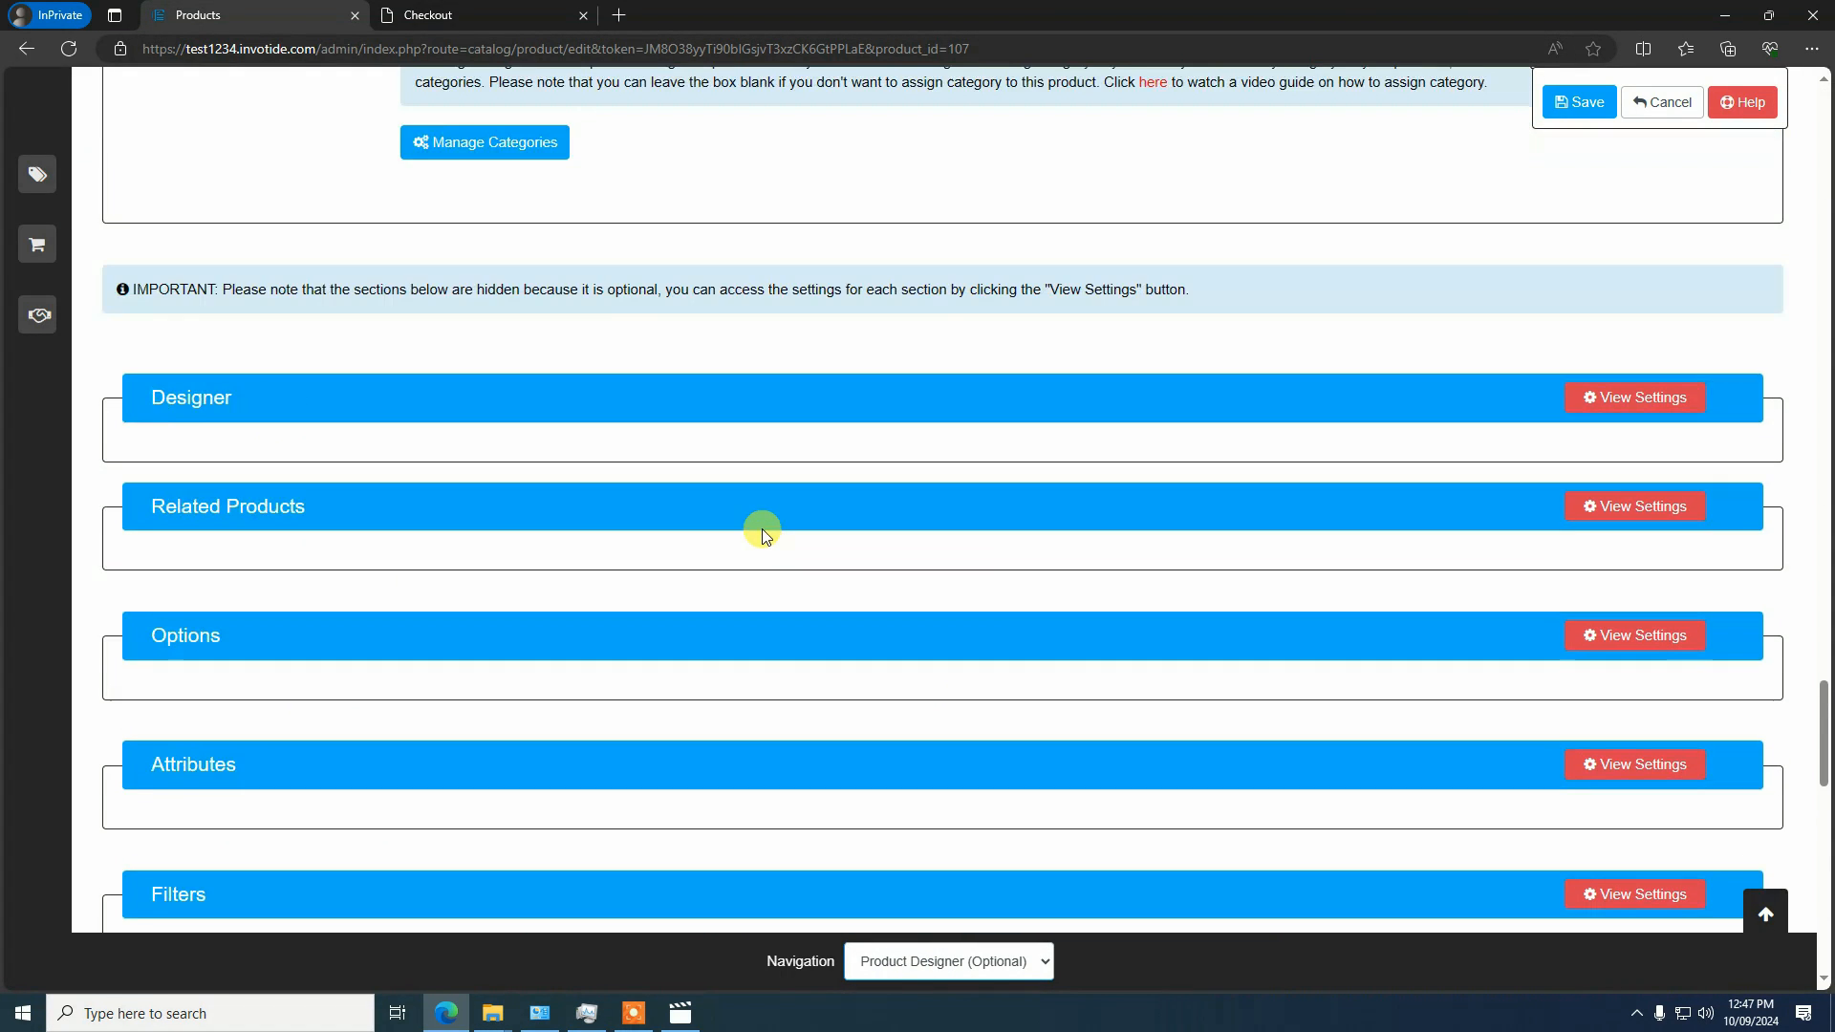
pyautogui.click(1638, 411)
pyautogui.scroll(-1, 828, 439)
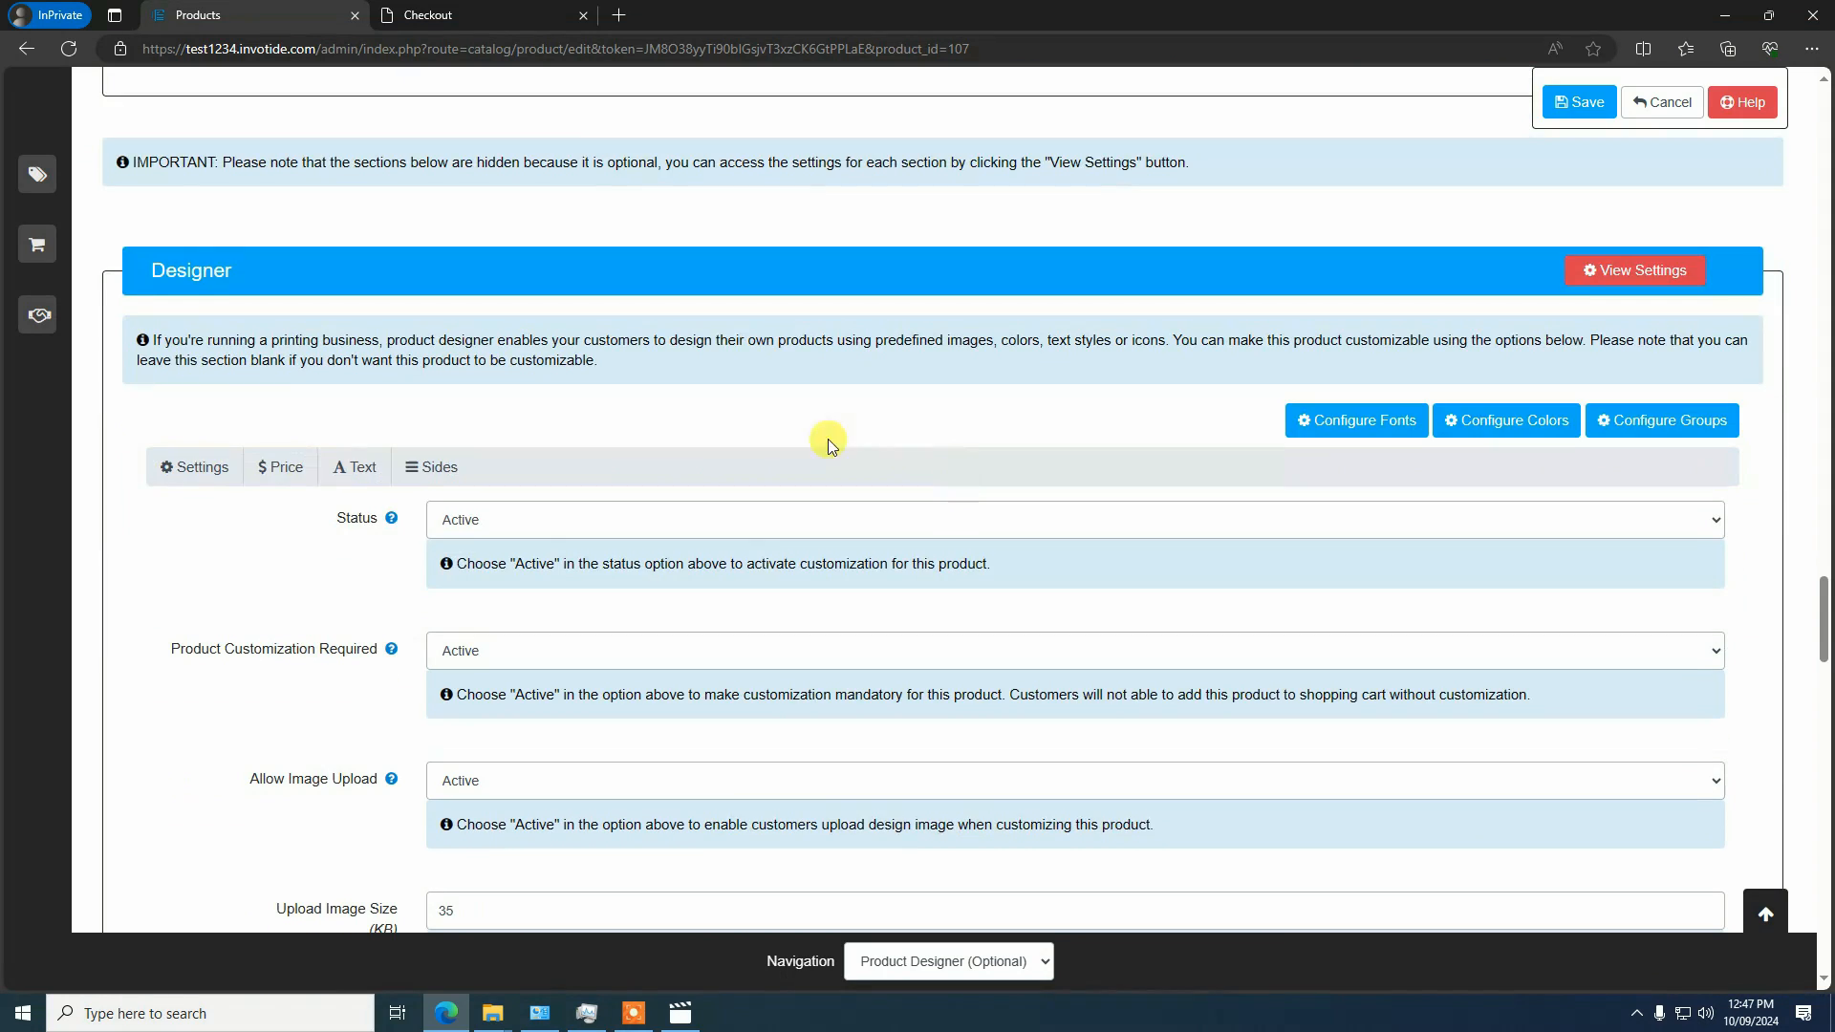
pyautogui.click(439, 468)
pyautogui.scroll(-5, 803, 471)
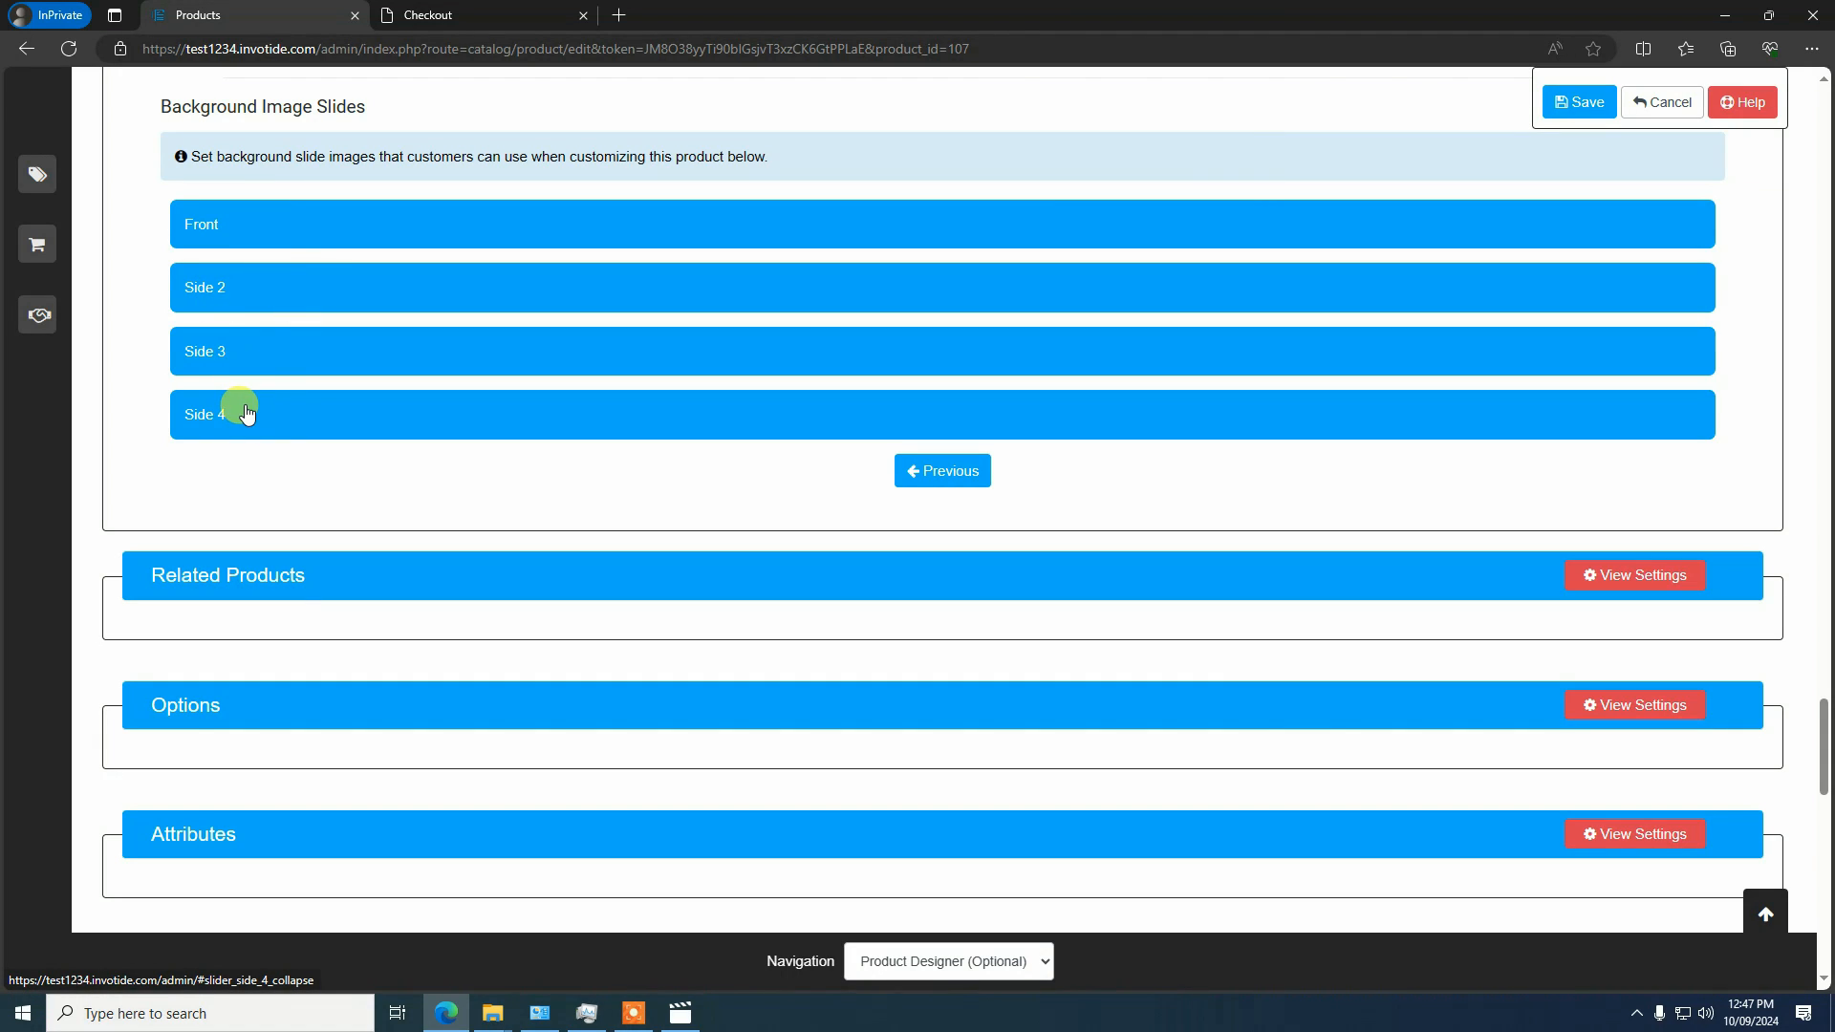
# Inspect the settings of the additional background slides Side 3 and Side 4, and collapse them again
pyautogui.click(273, 352)
pyautogui.click(273, 351)
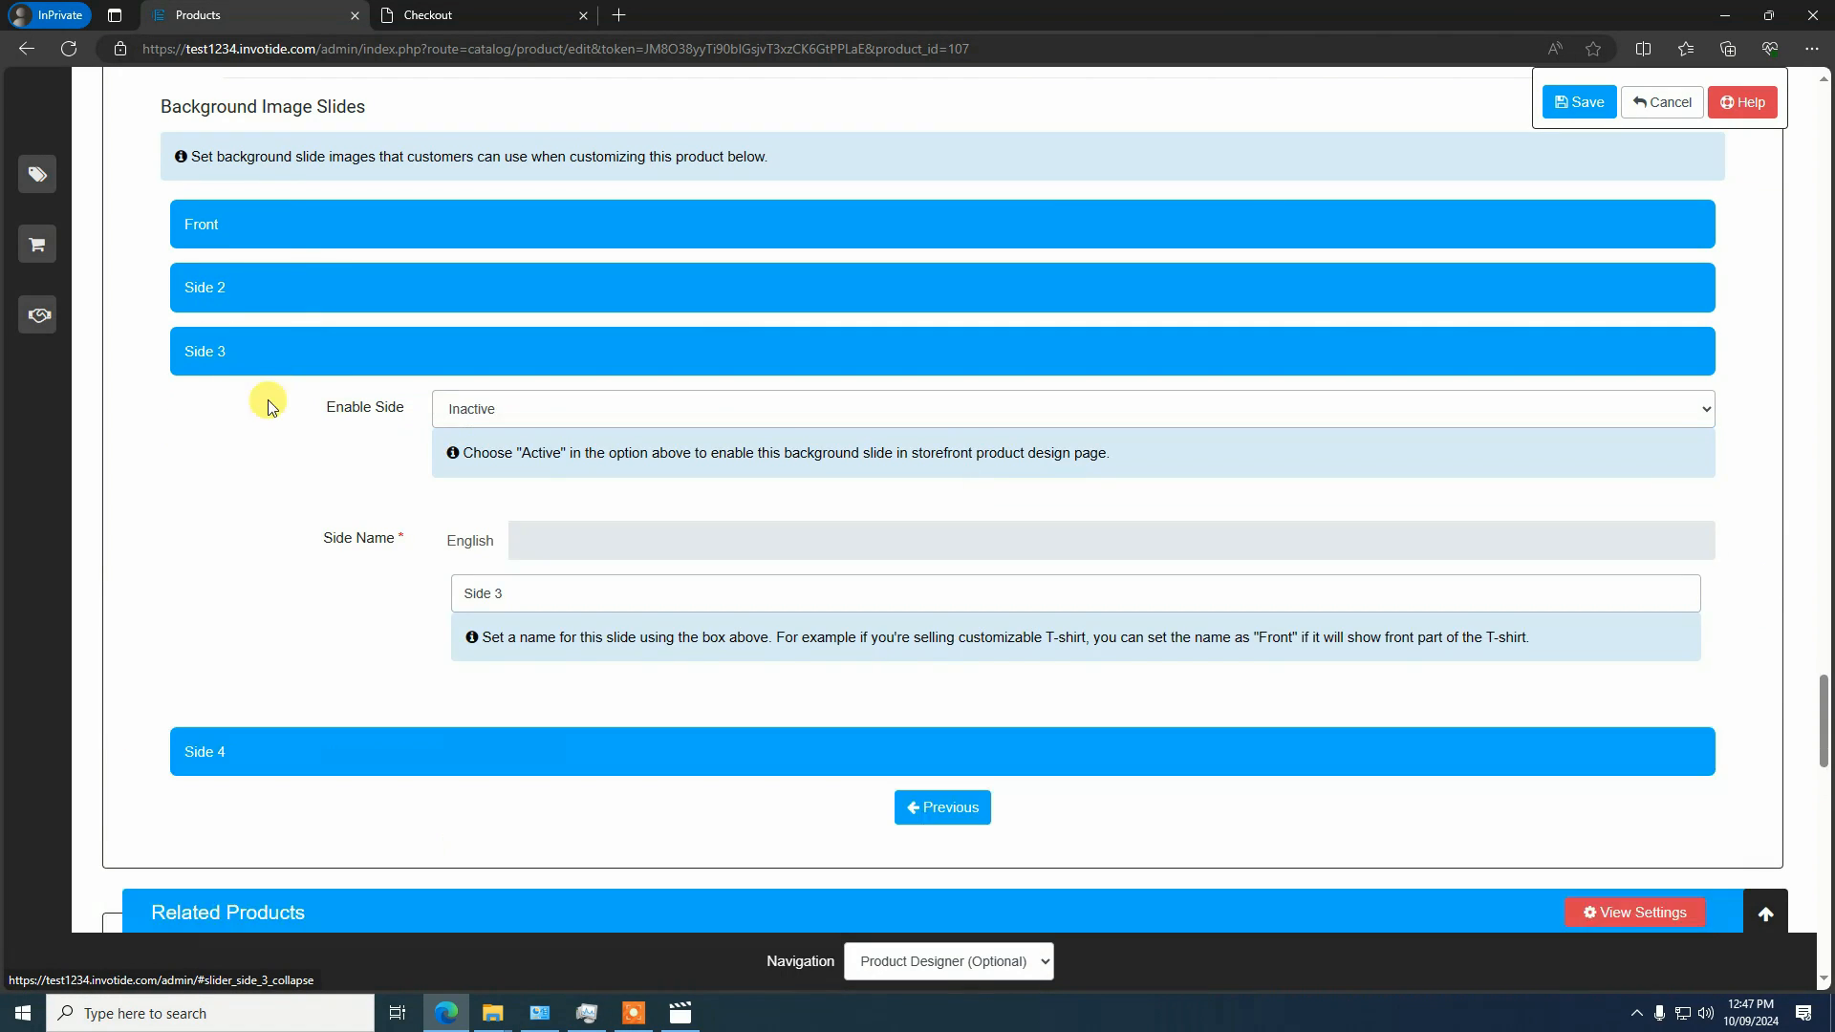
pyautogui.click(265, 411)
pyautogui.click(256, 407)
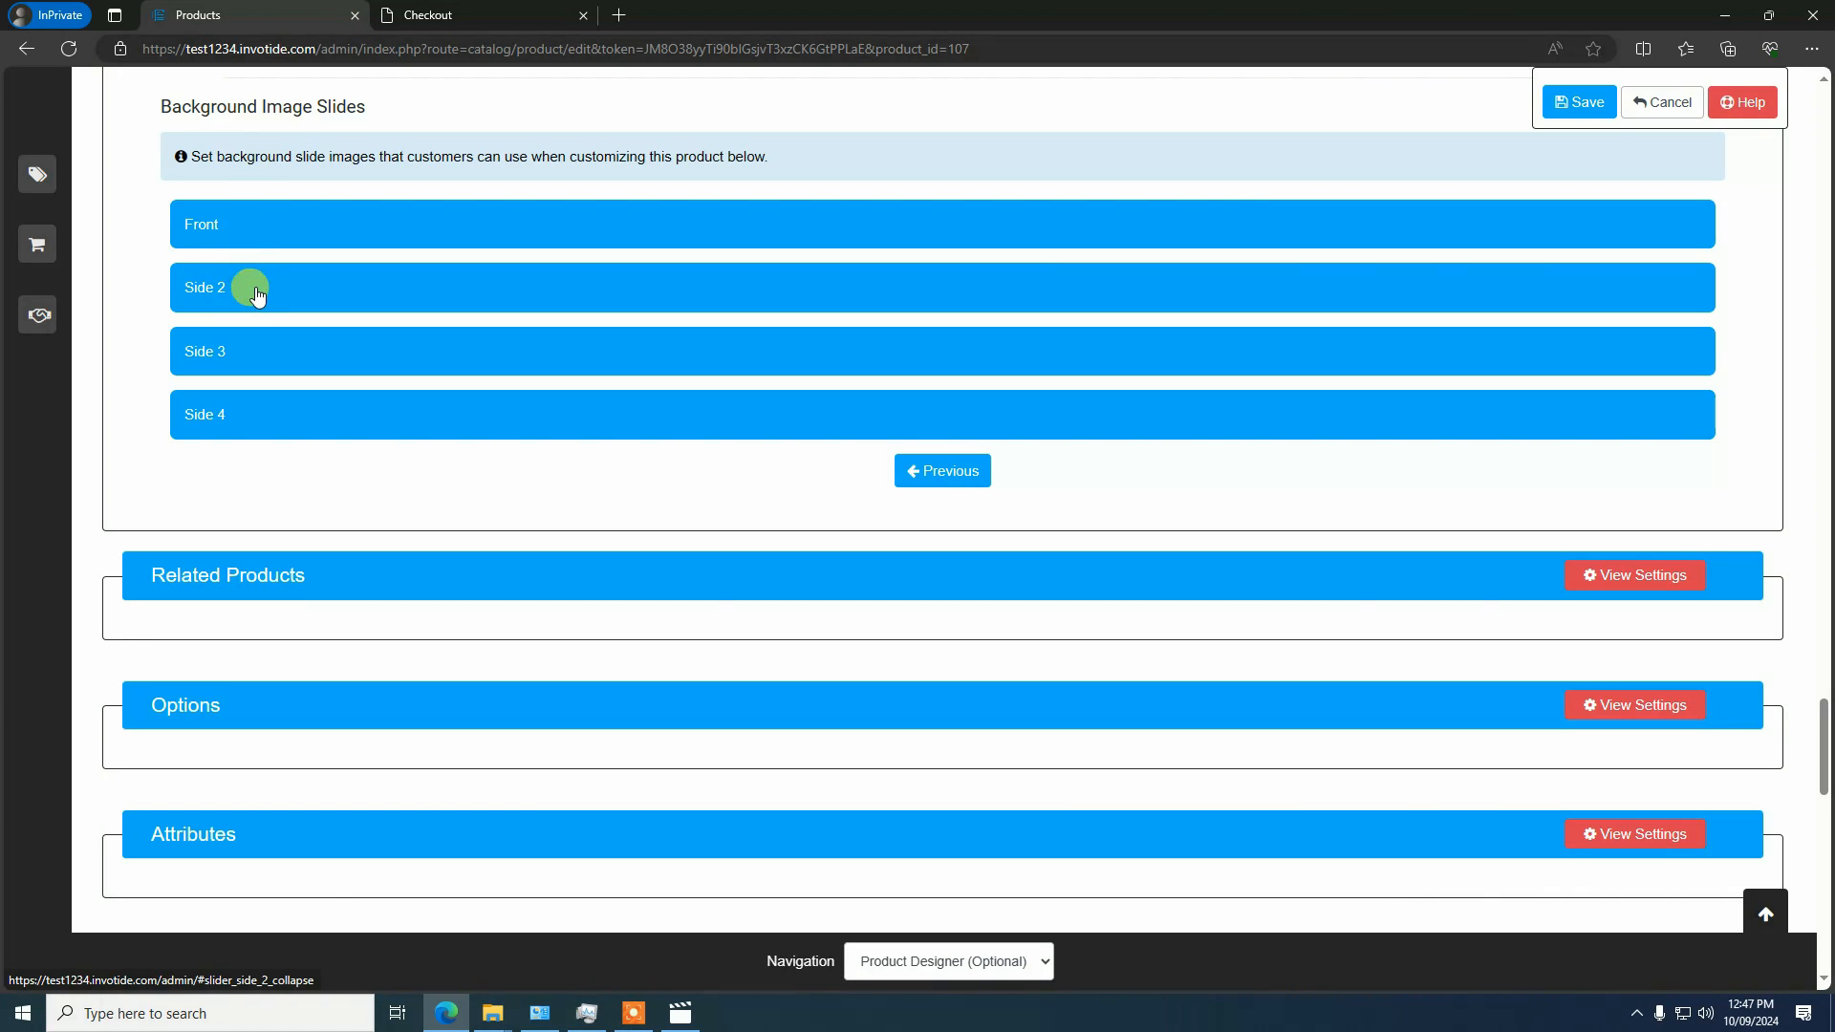
# Expand the Side 2 background slide, set Enable Side to Active and name the side "Back"
pyautogui.click(256, 291)
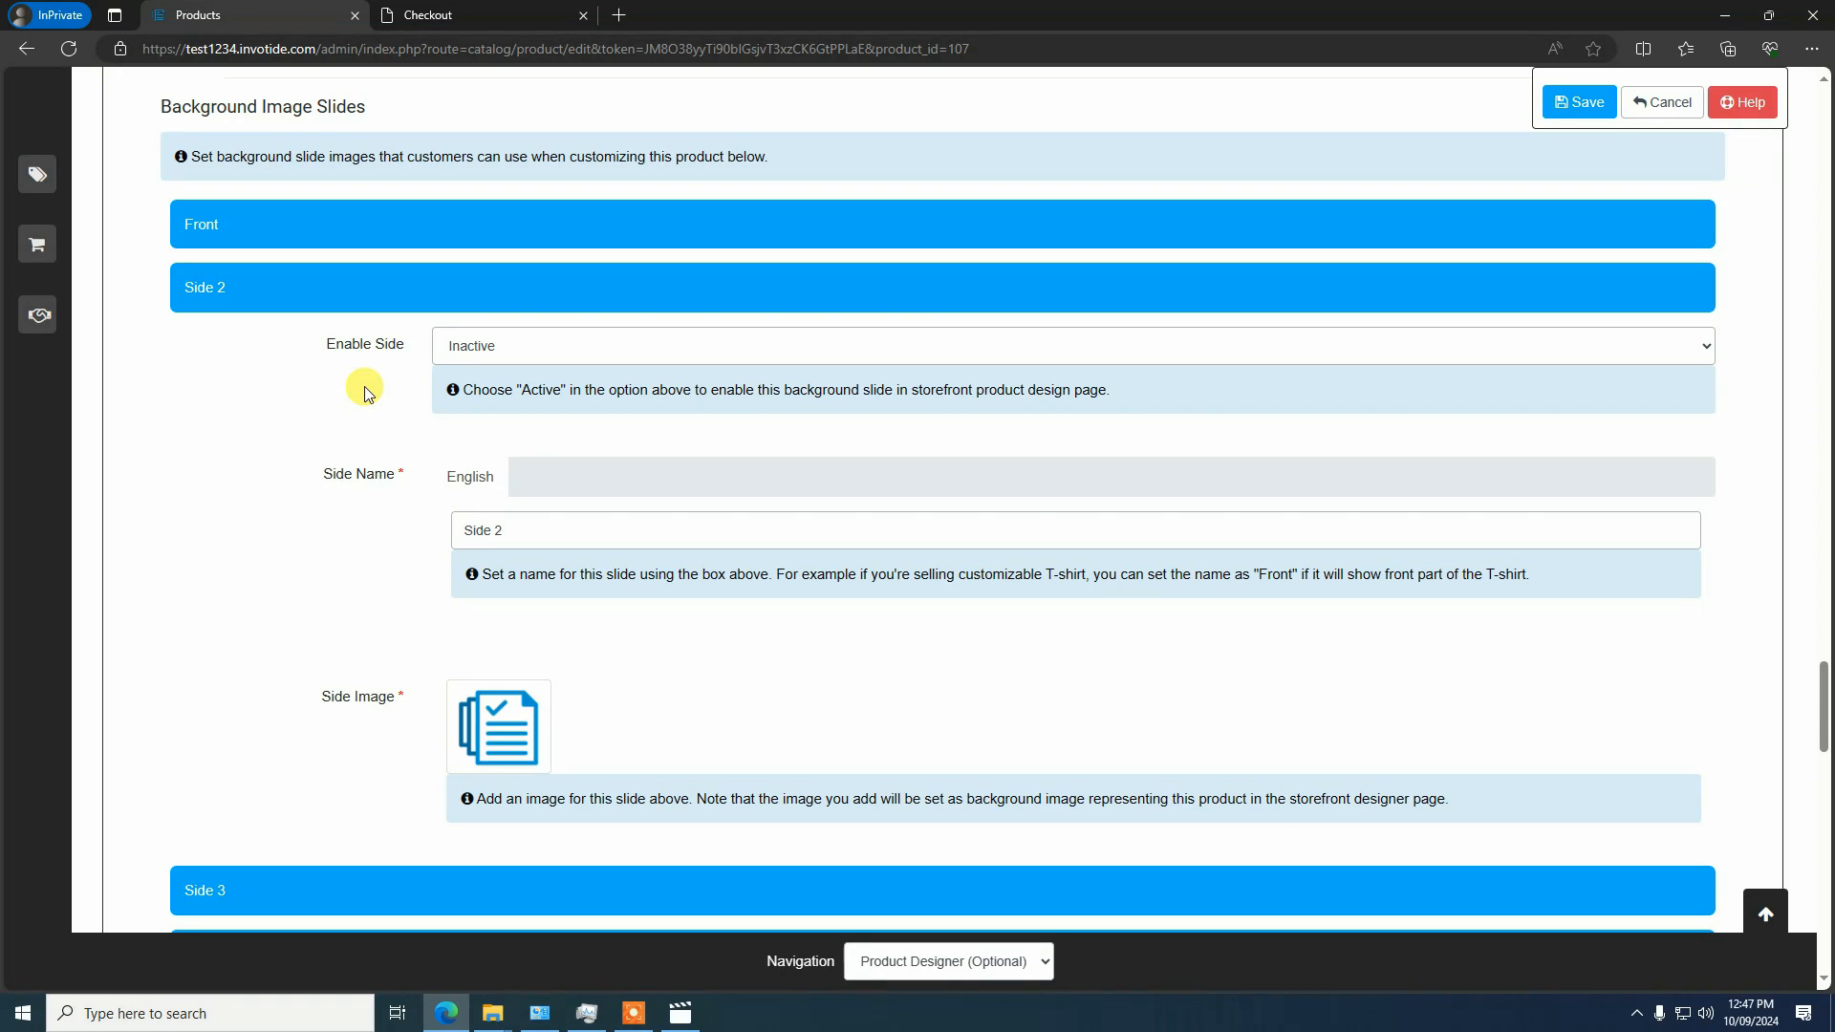
pyautogui.click(229, 291)
pyautogui.click(229, 291)
pyautogui.click(453, 352)
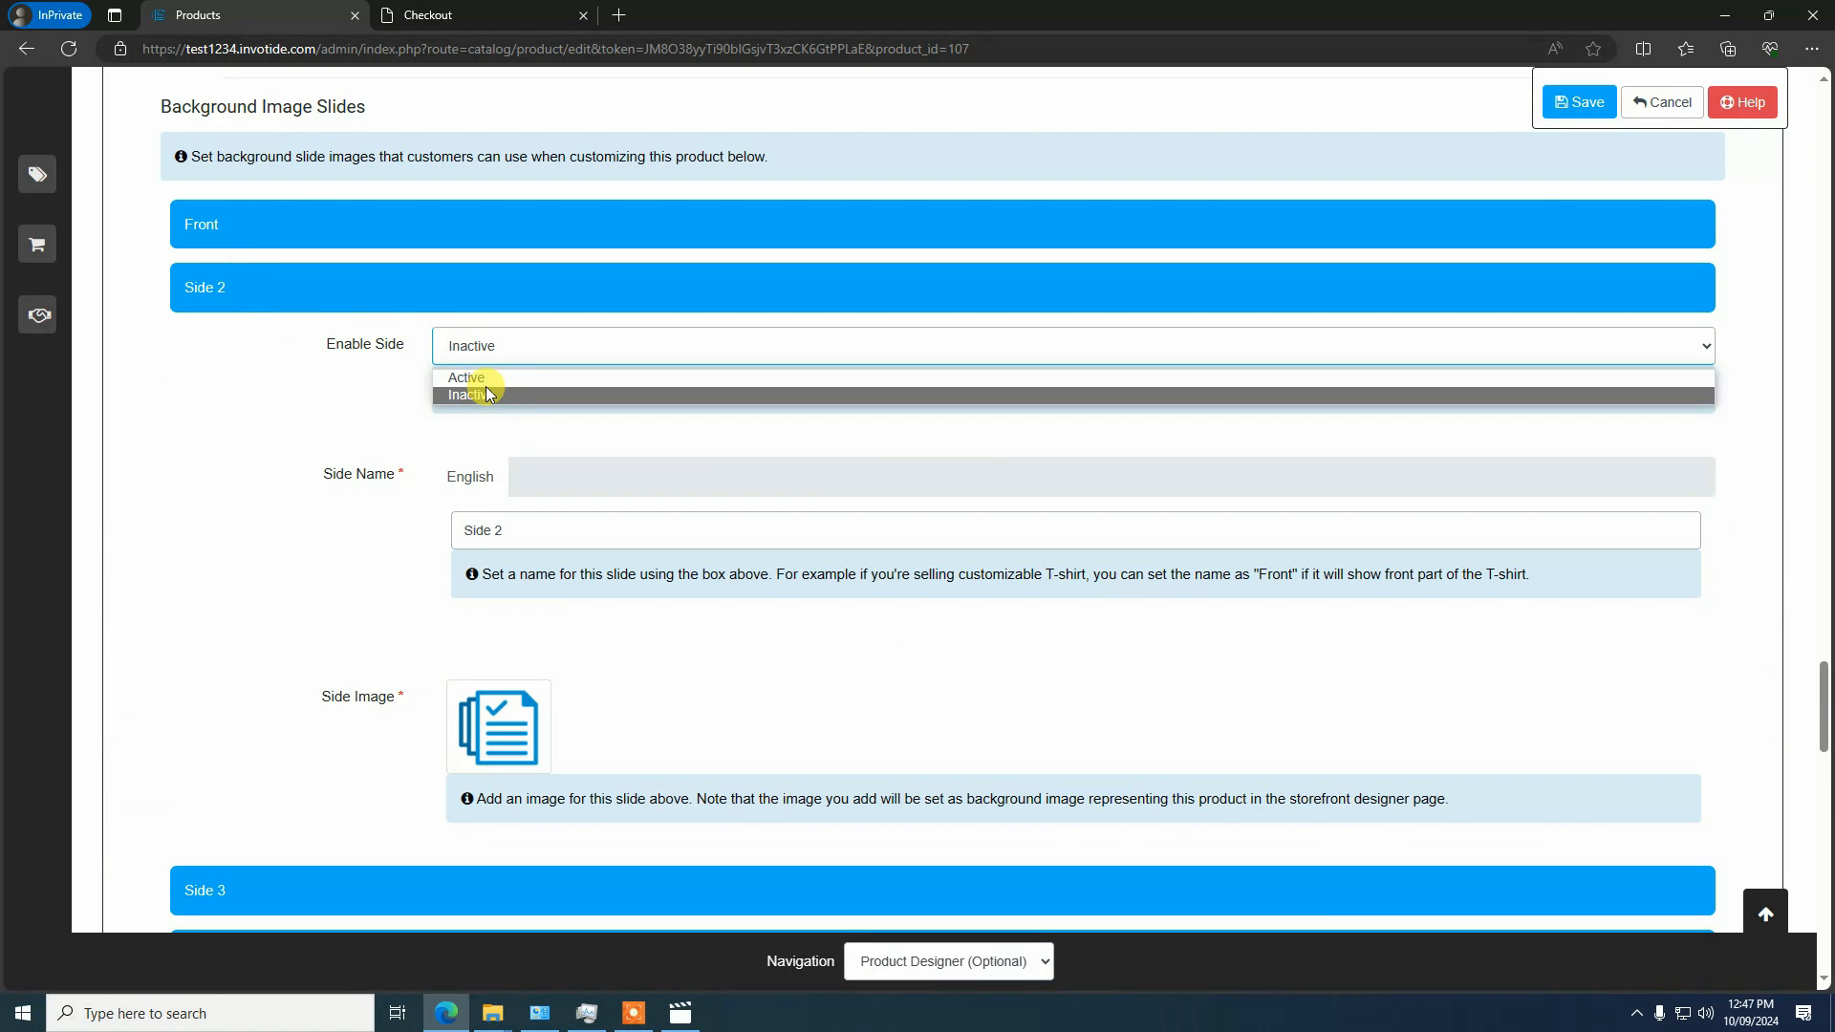
pyautogui.click(486, 377)
pyautogui.moveTo(508, 529); pyautogui.dragTo(378, 560)
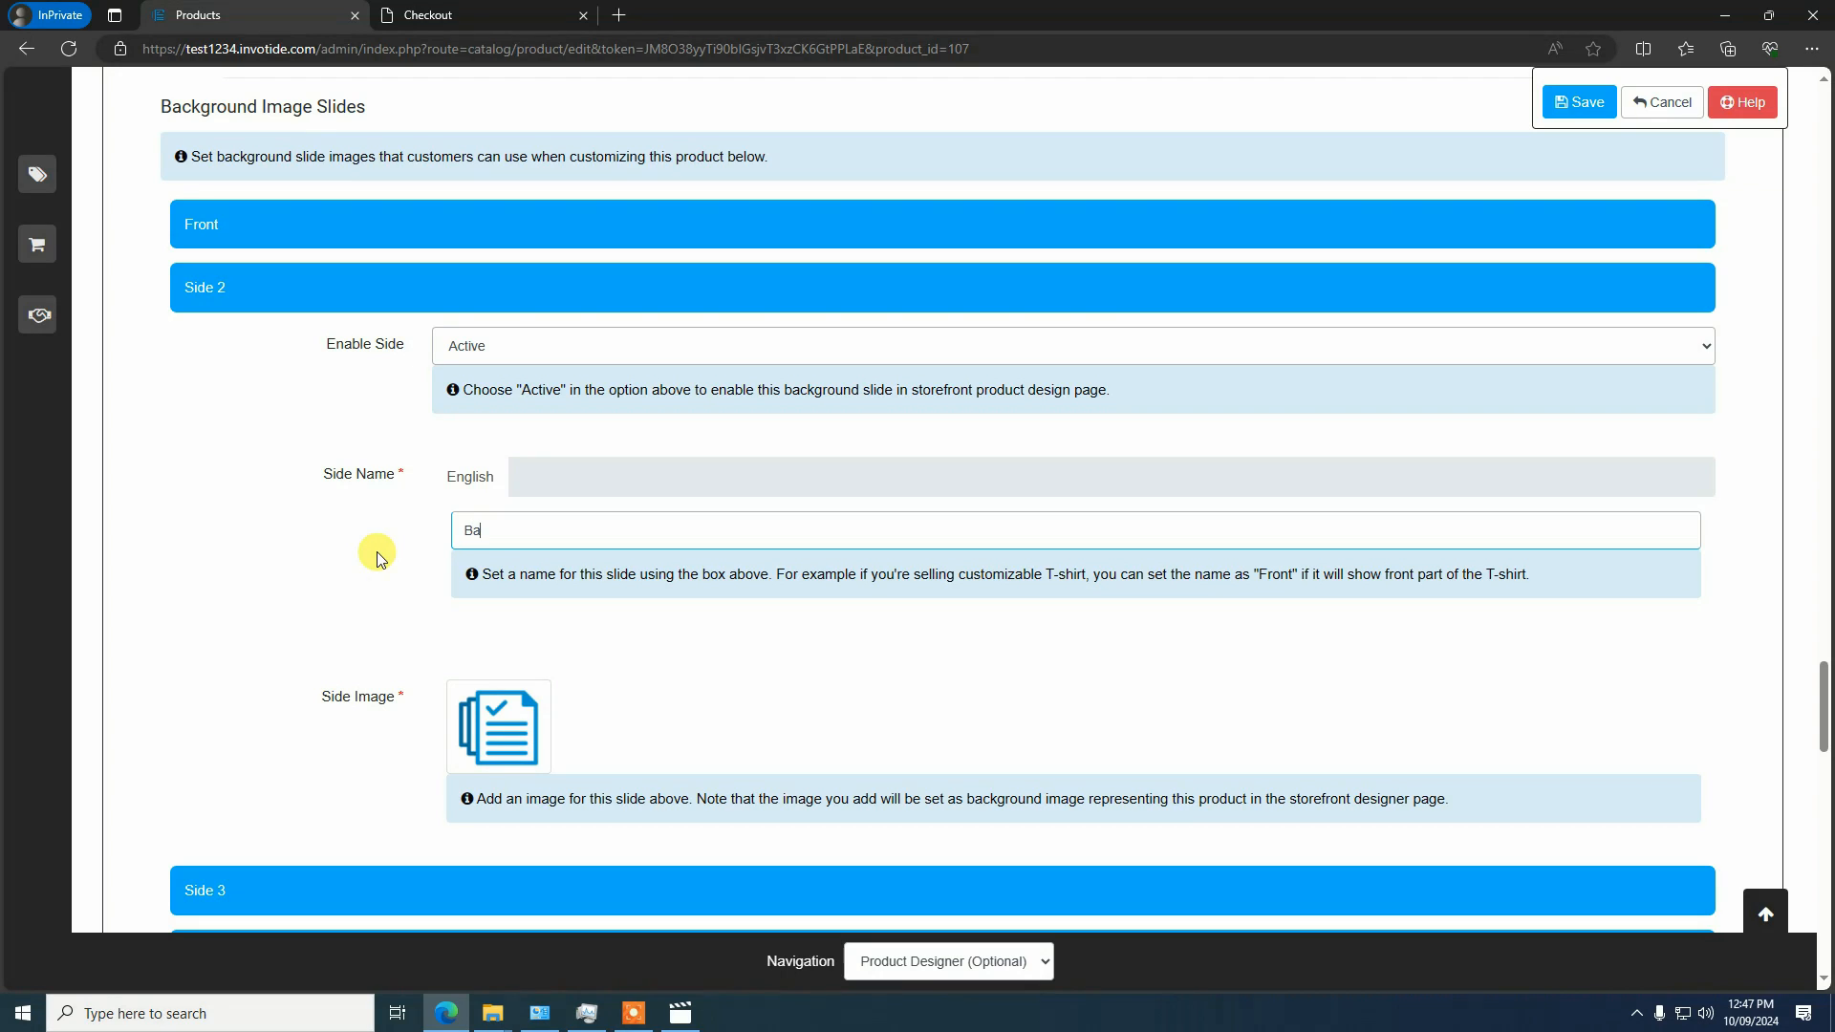
pyautogui.click(483, 734)
pyautogui.click(597, 729)
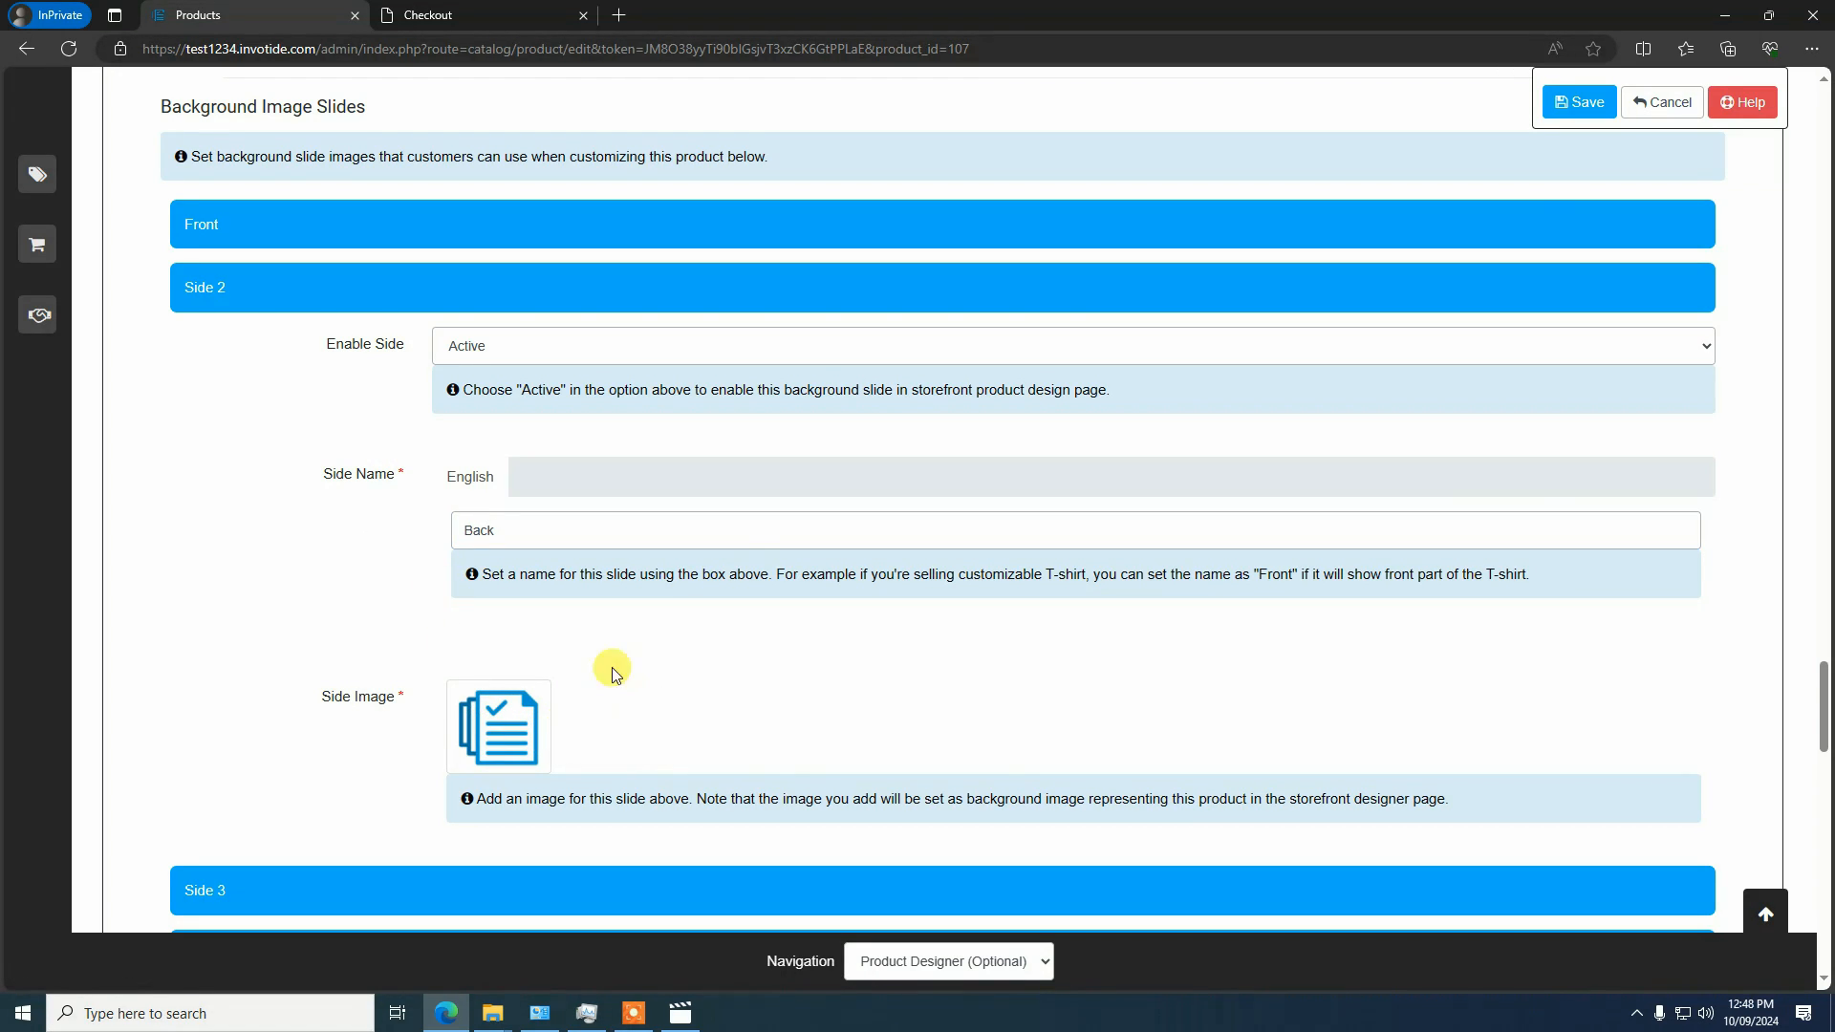
# Choose the black T-shirt picture from the second page of the image library as the Back side's image and save the product
pyautogui.scroll(-2, 754, 548)
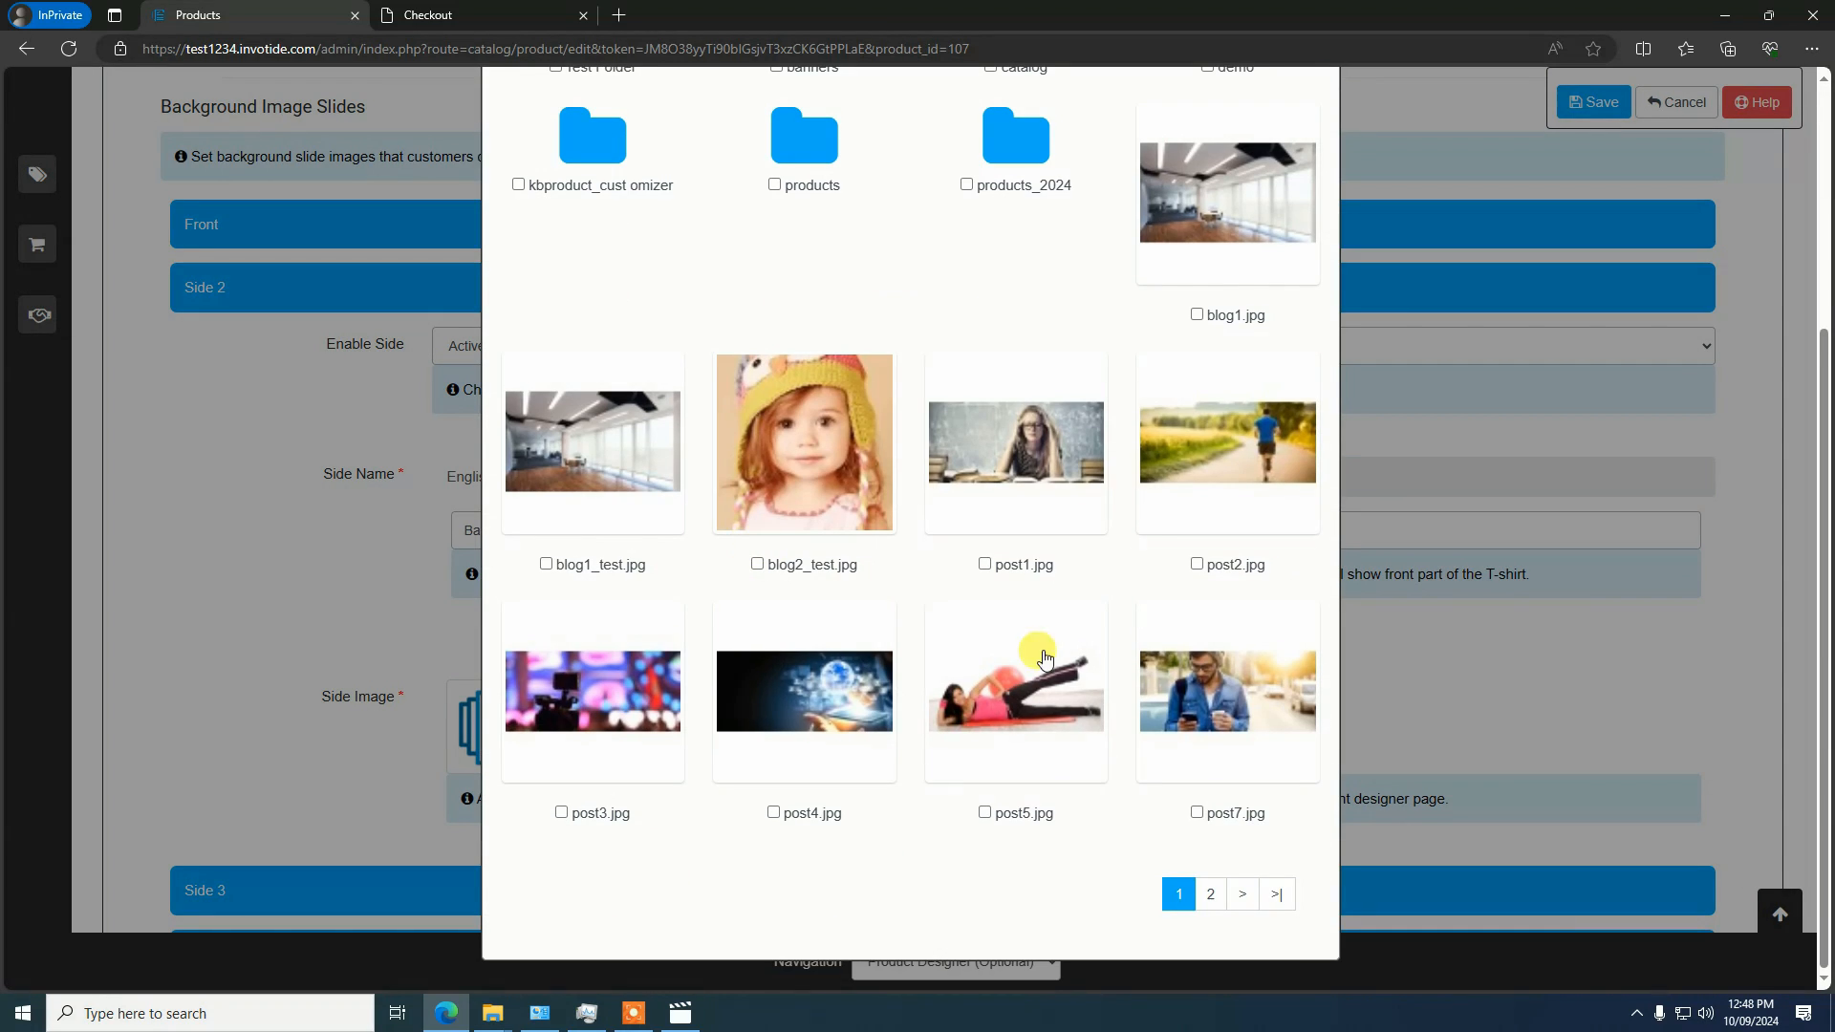
pyautogui.click(1209, 890)
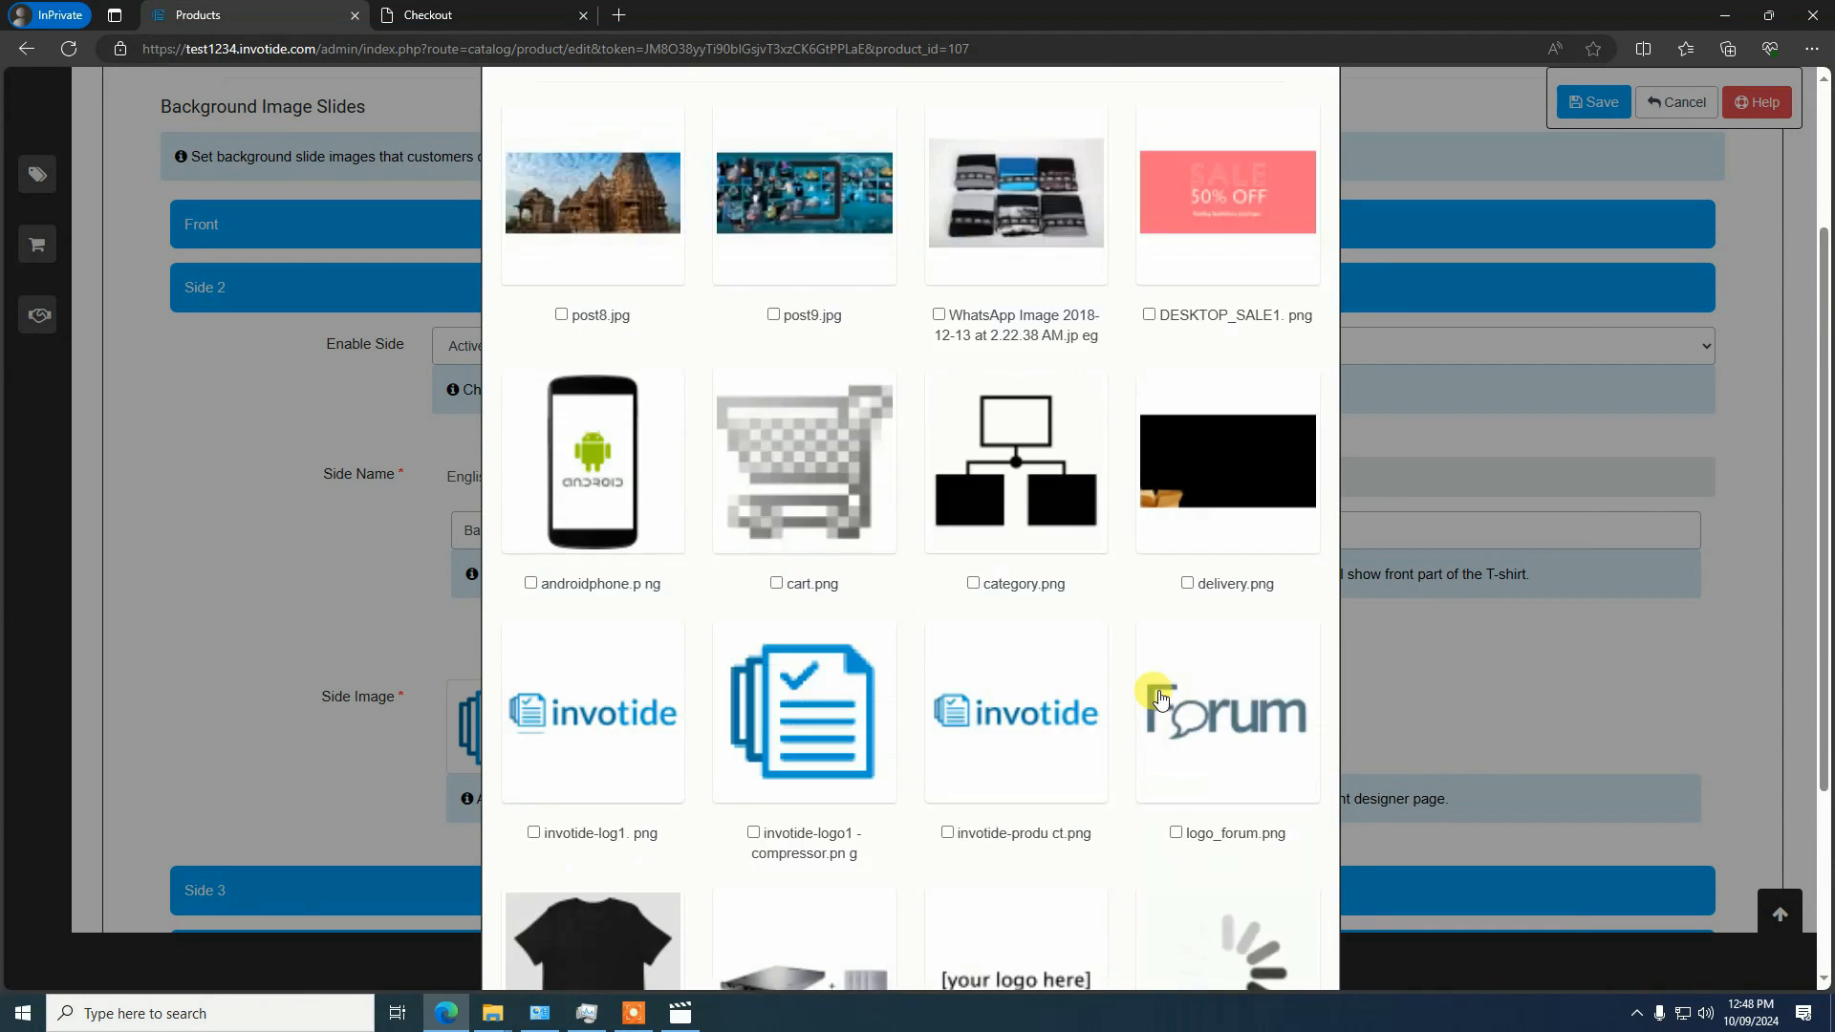
pyautogui.scroll(-2, 1099, 650)
pyautogui.click(616, 717)
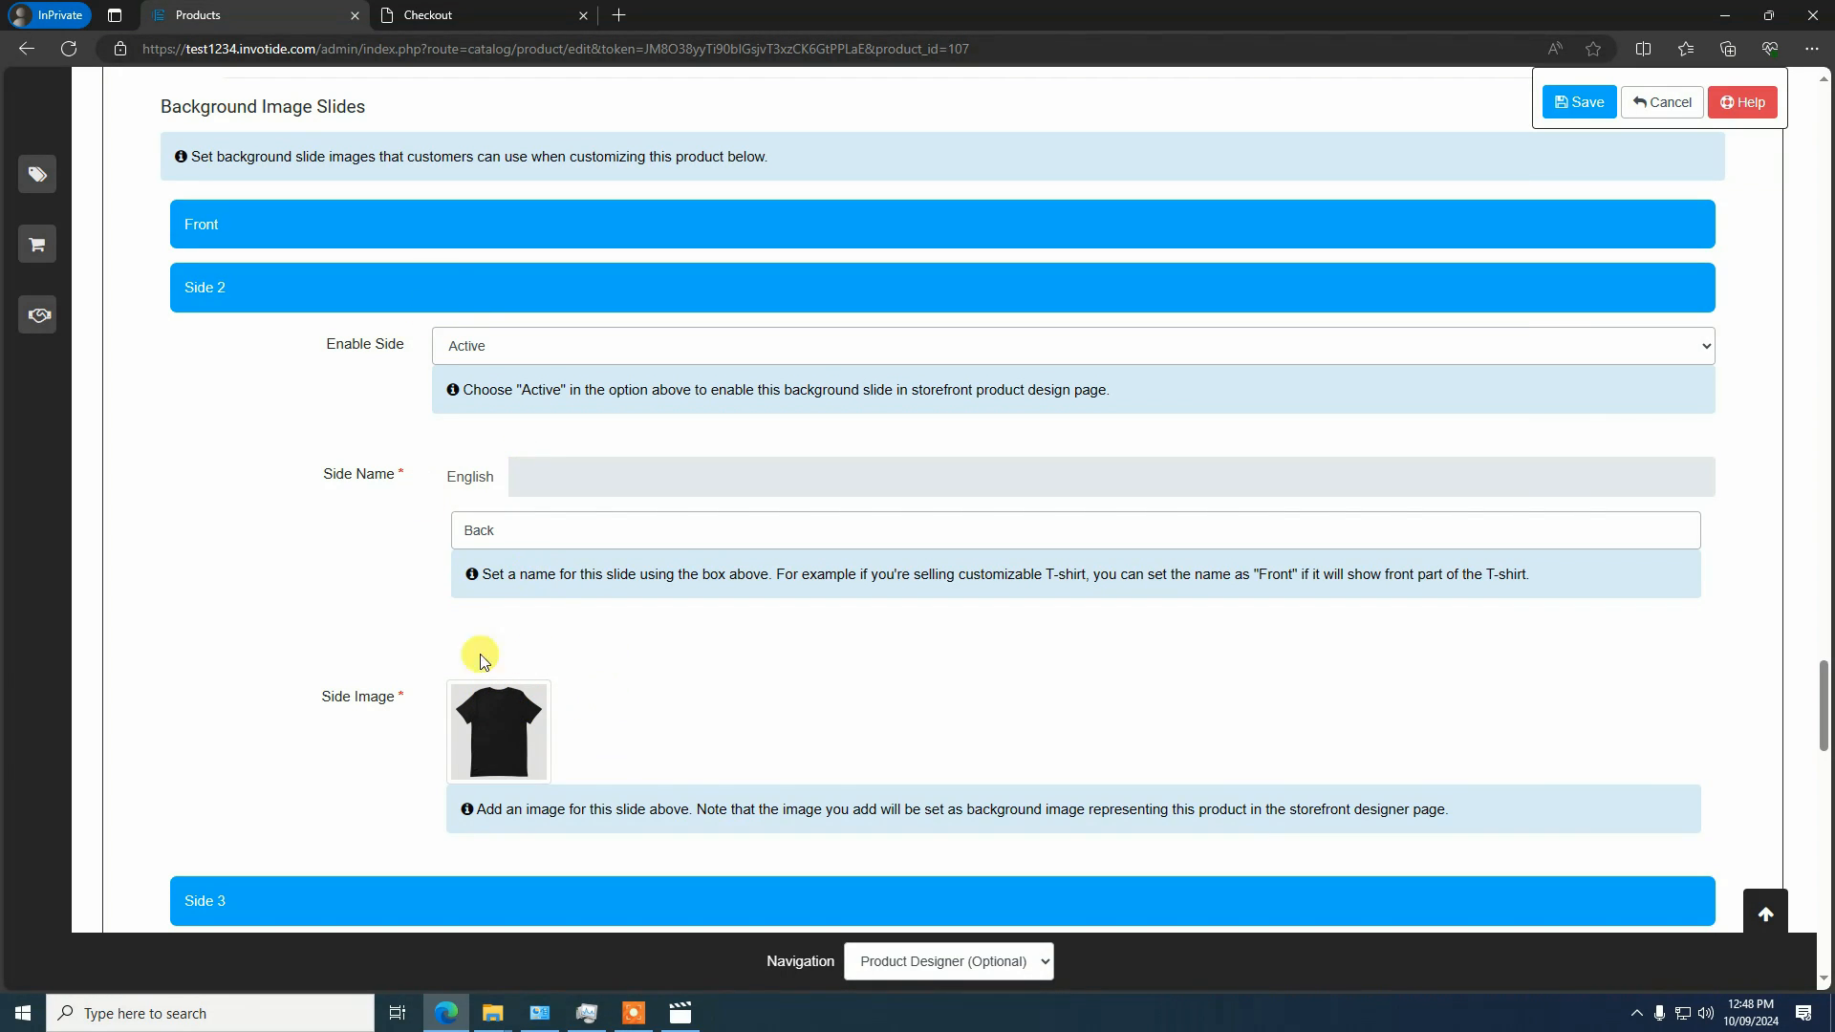
pyautogui.scroll(4, 1717, 141)
pyautogui.click(1590, 111)
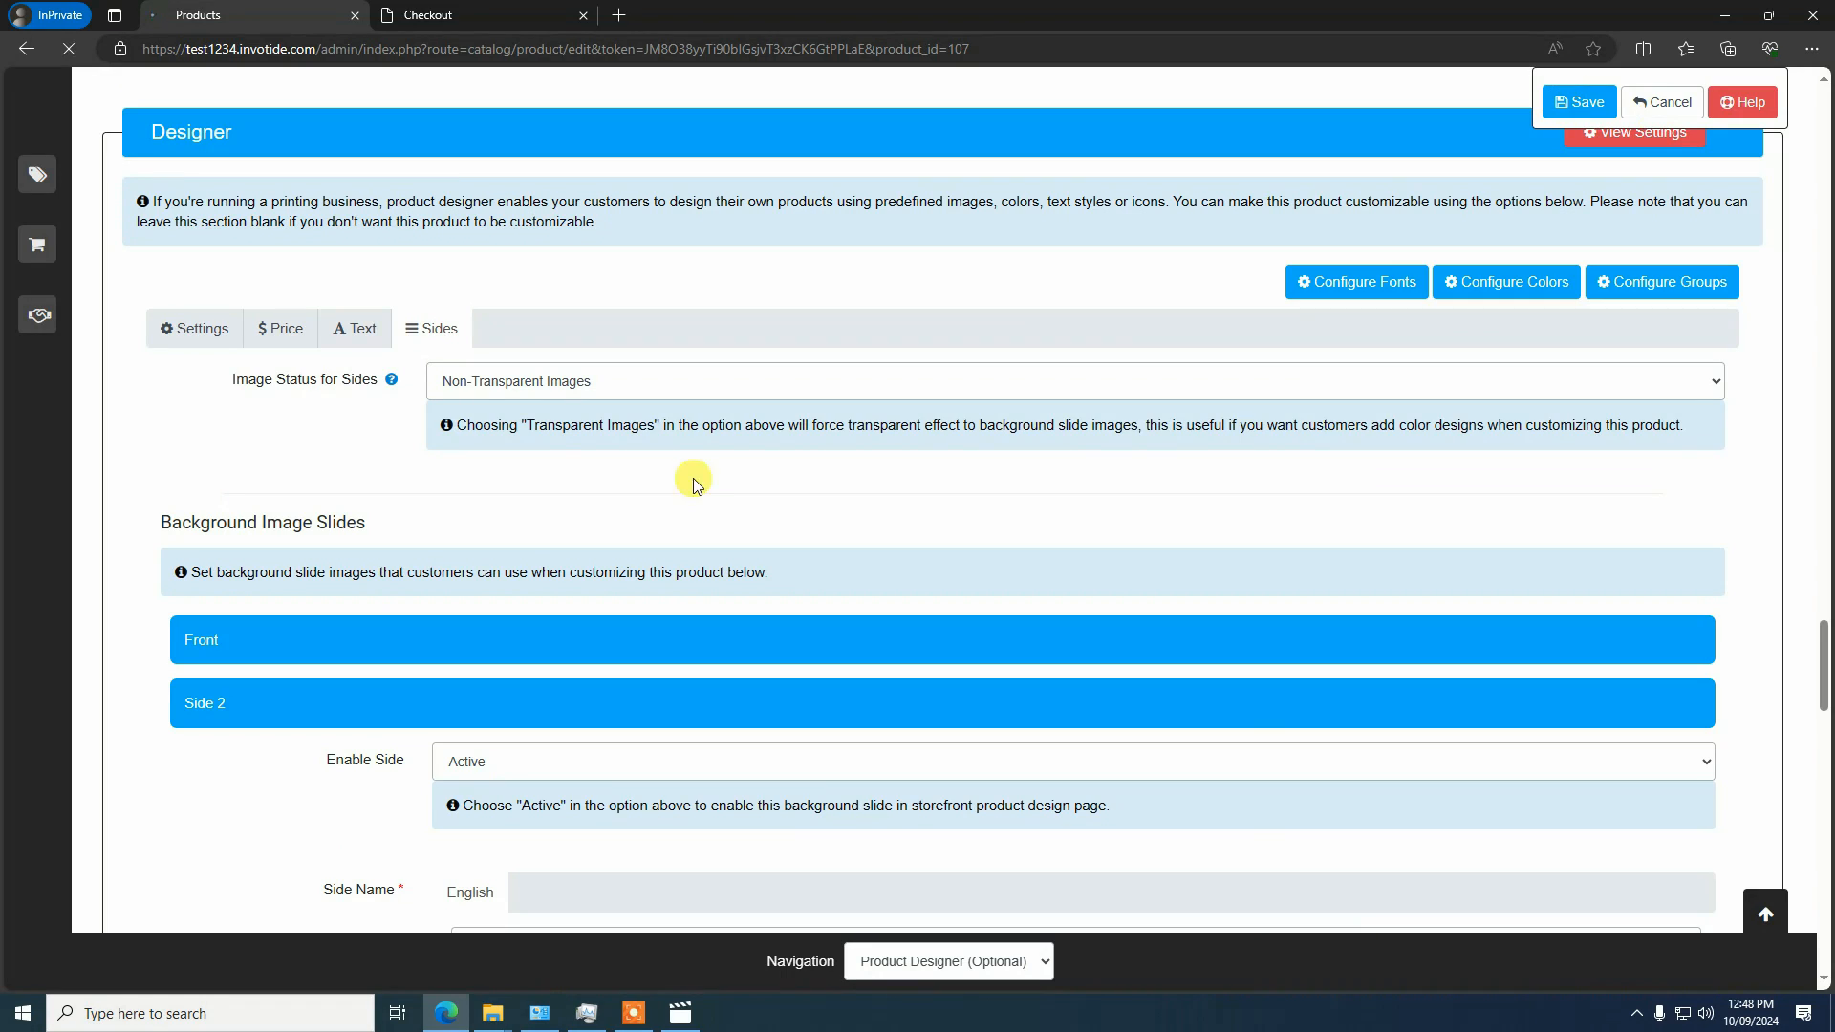
pyautogui.scroll(-1, 683, 473)
pyautogui.scroll(-4, 683, 471)
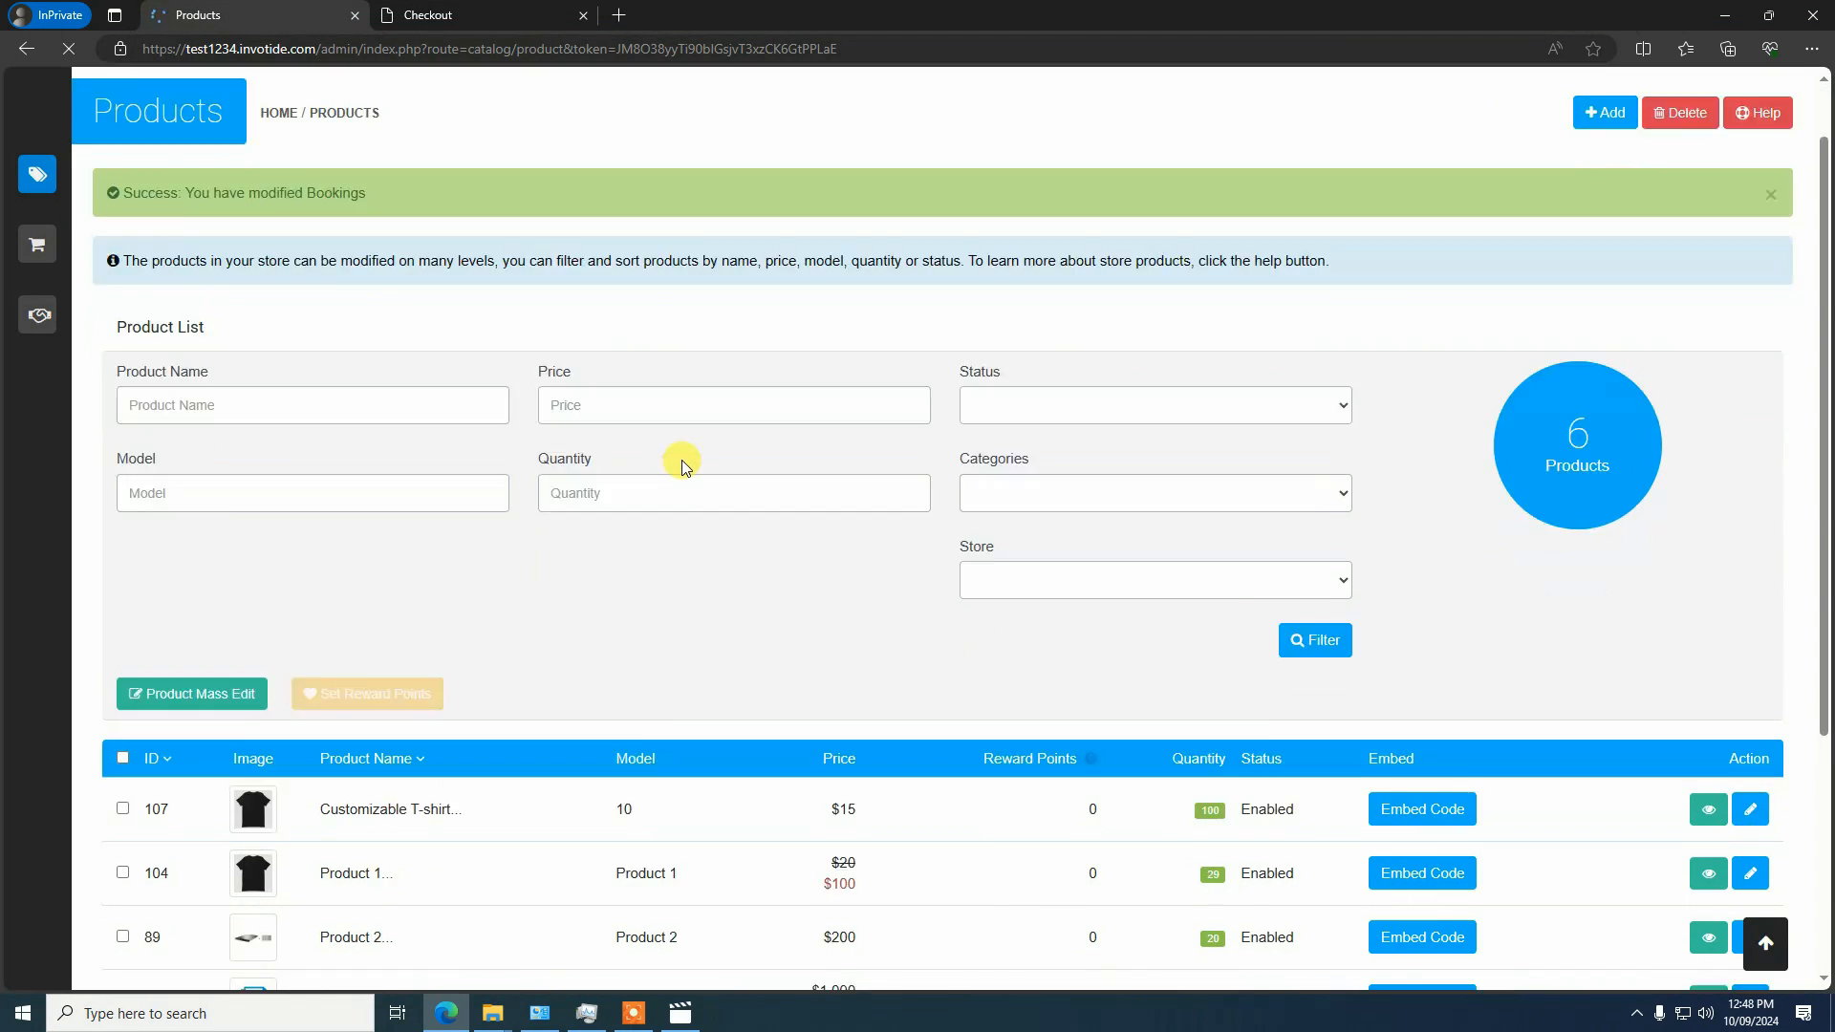
# Open Customizable T-shirt from the storefront's Skirts category, check the available sides in its customization designer, and close the designer
pyautogui.click(427, 12)
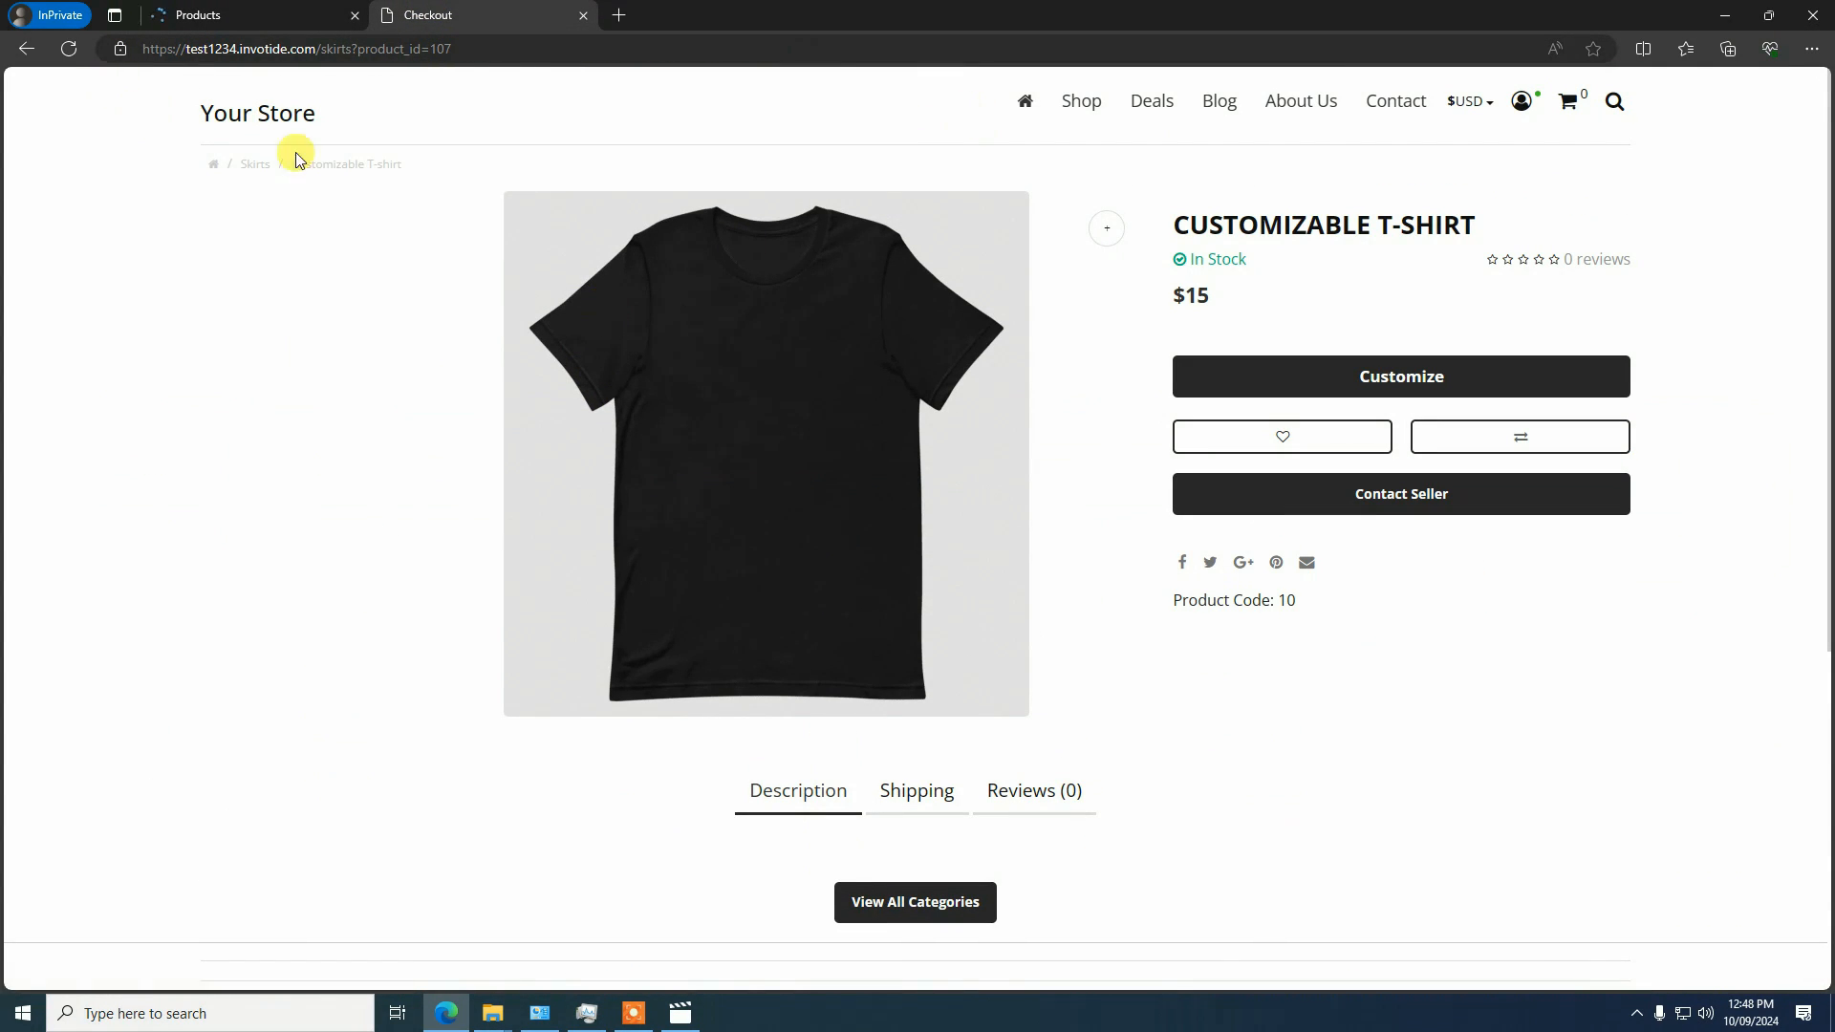
pyautogui.moveTo(1109, 126)
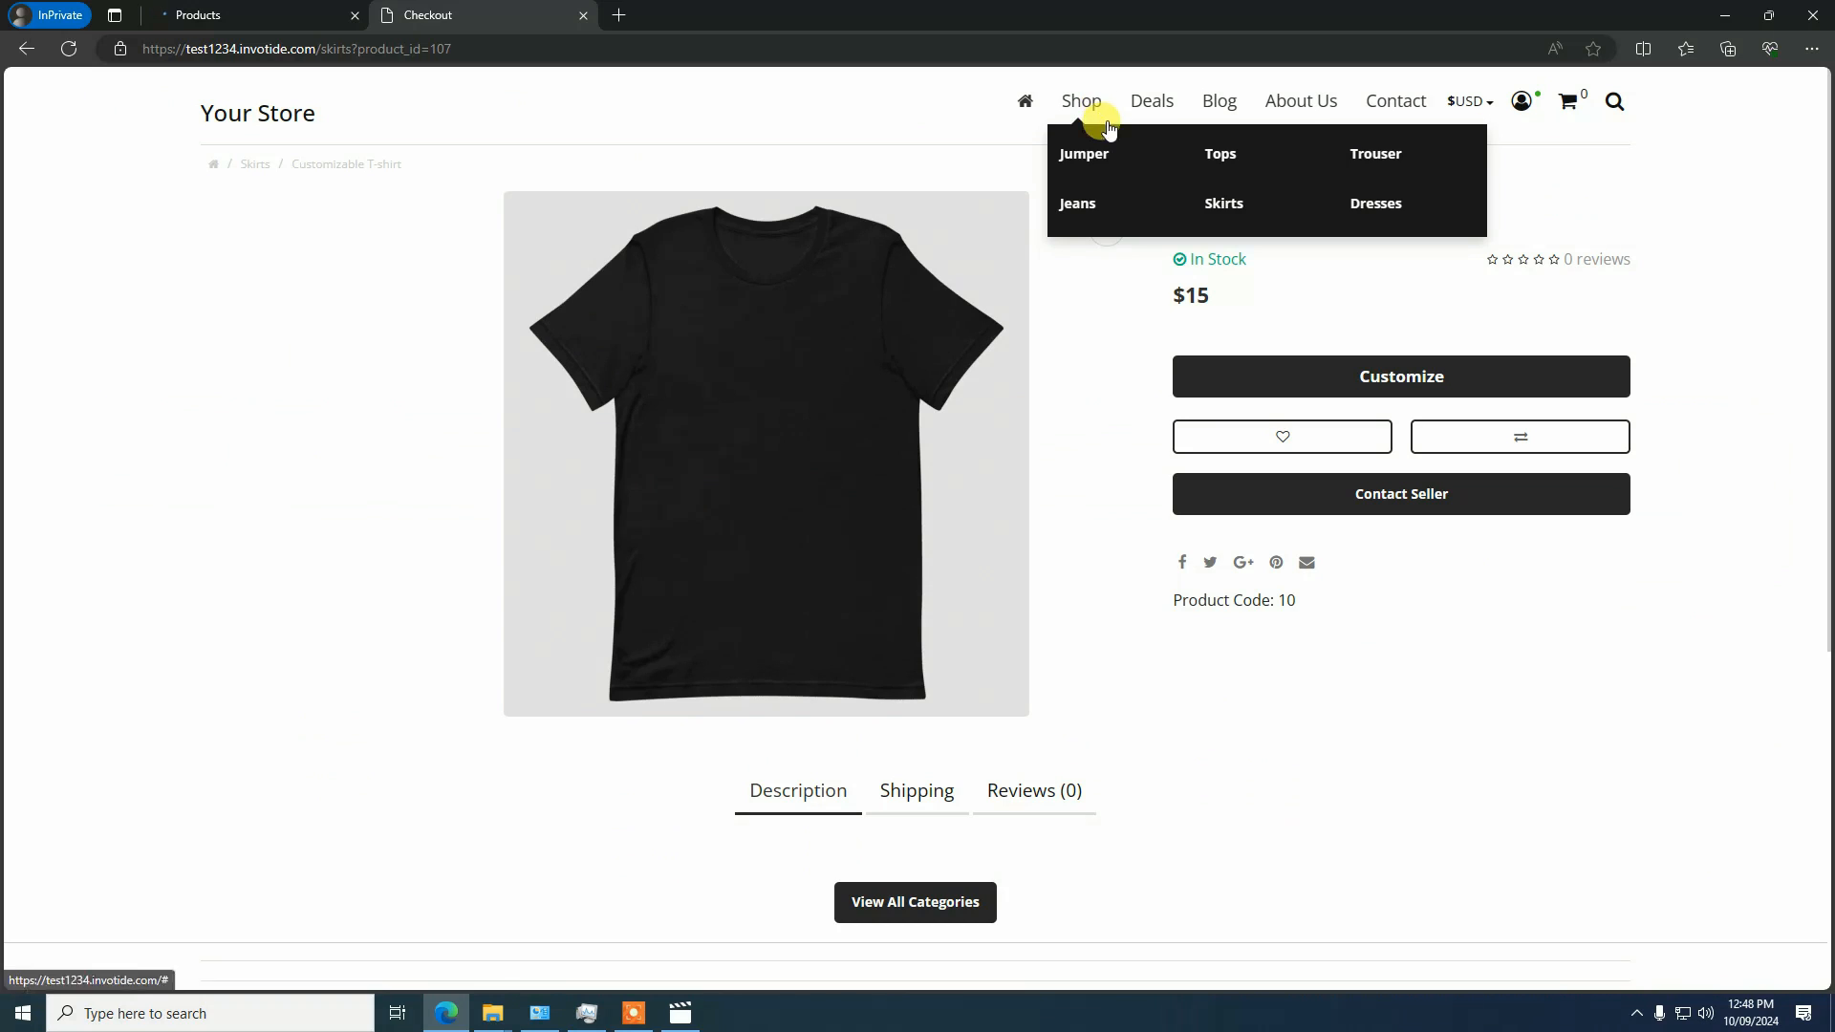
pyautogui.click(1212, 206)
pyautogui.scroll(-6, 875, 507)
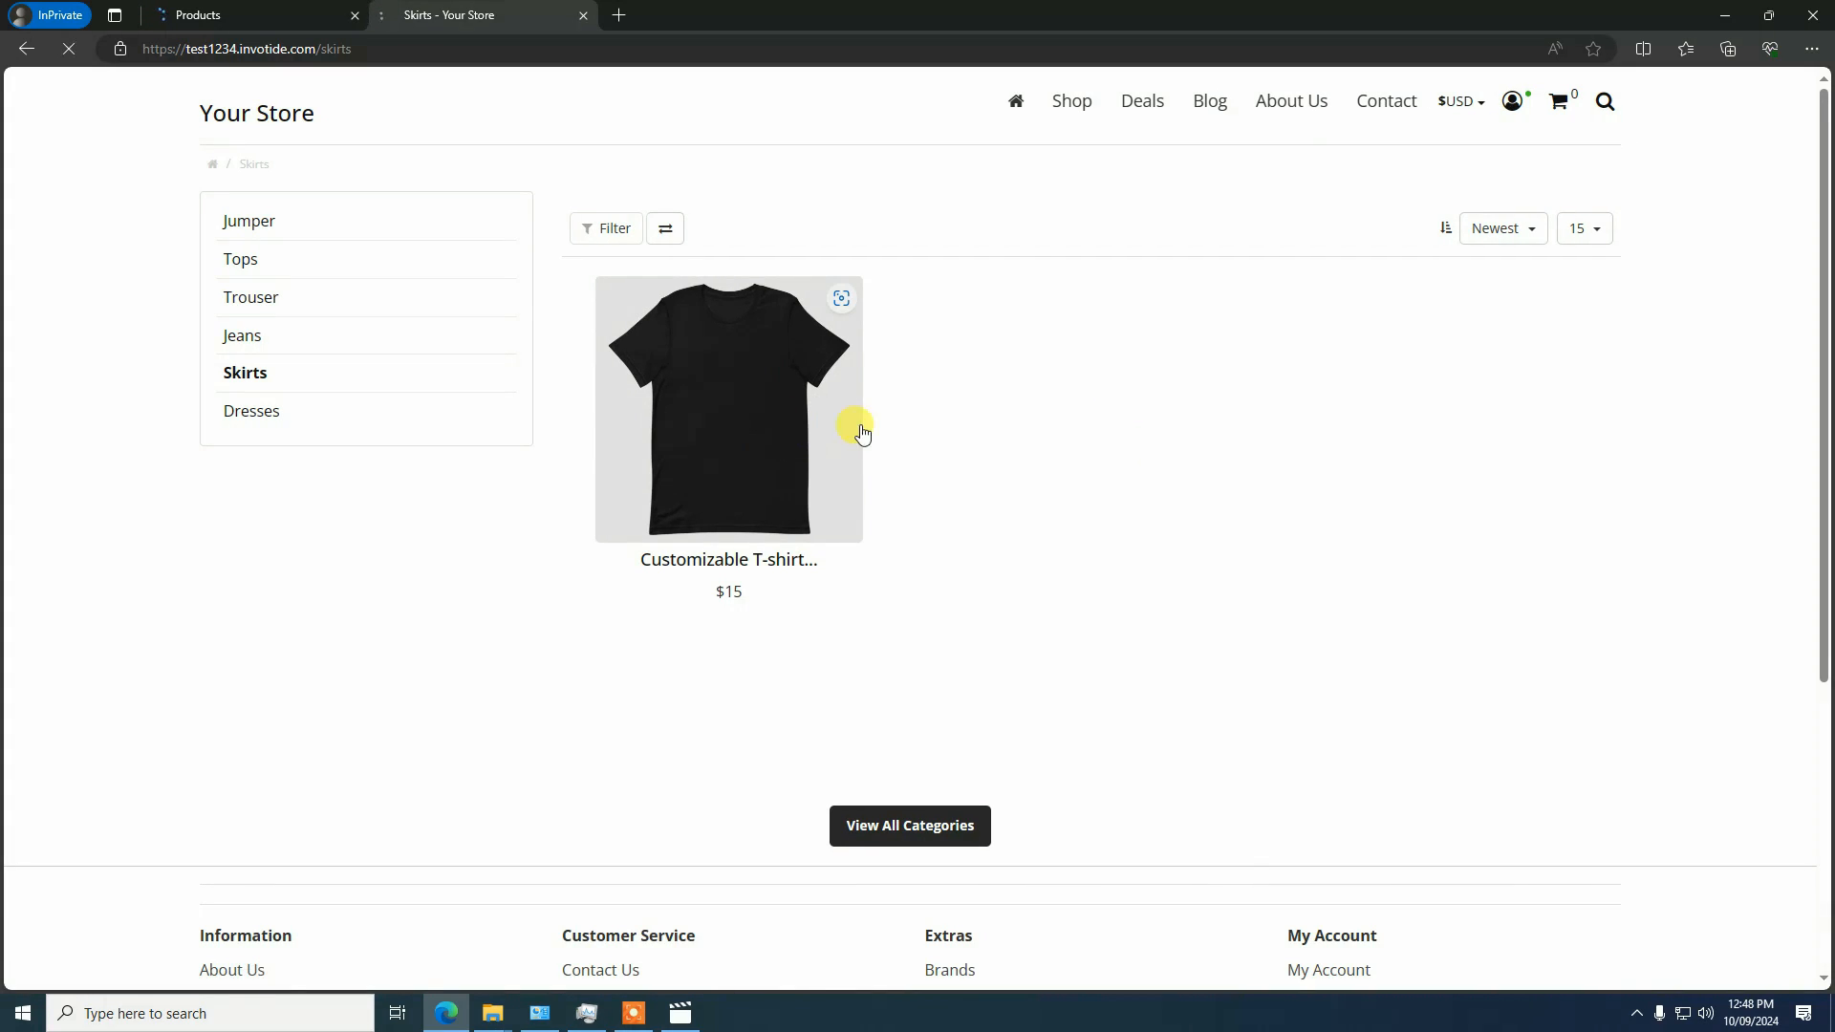
pyautogui.click(860, 432)
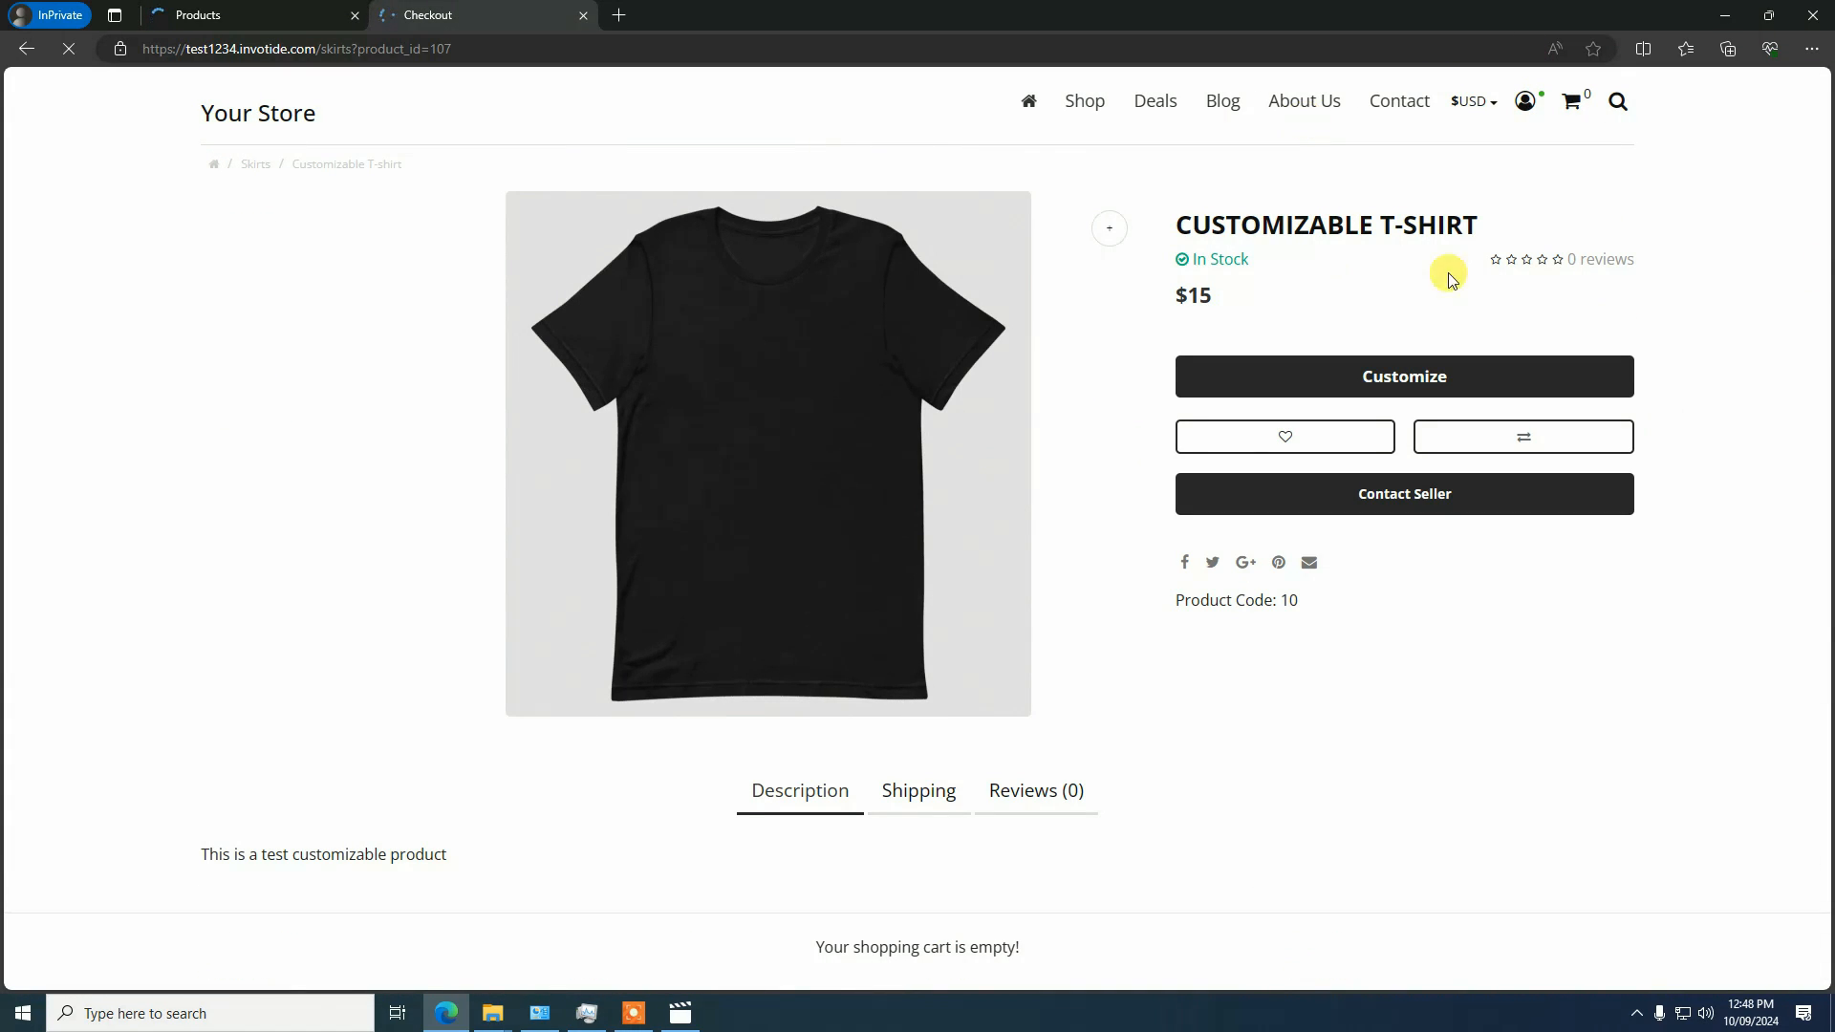
pyautogui.click(1407, 380)
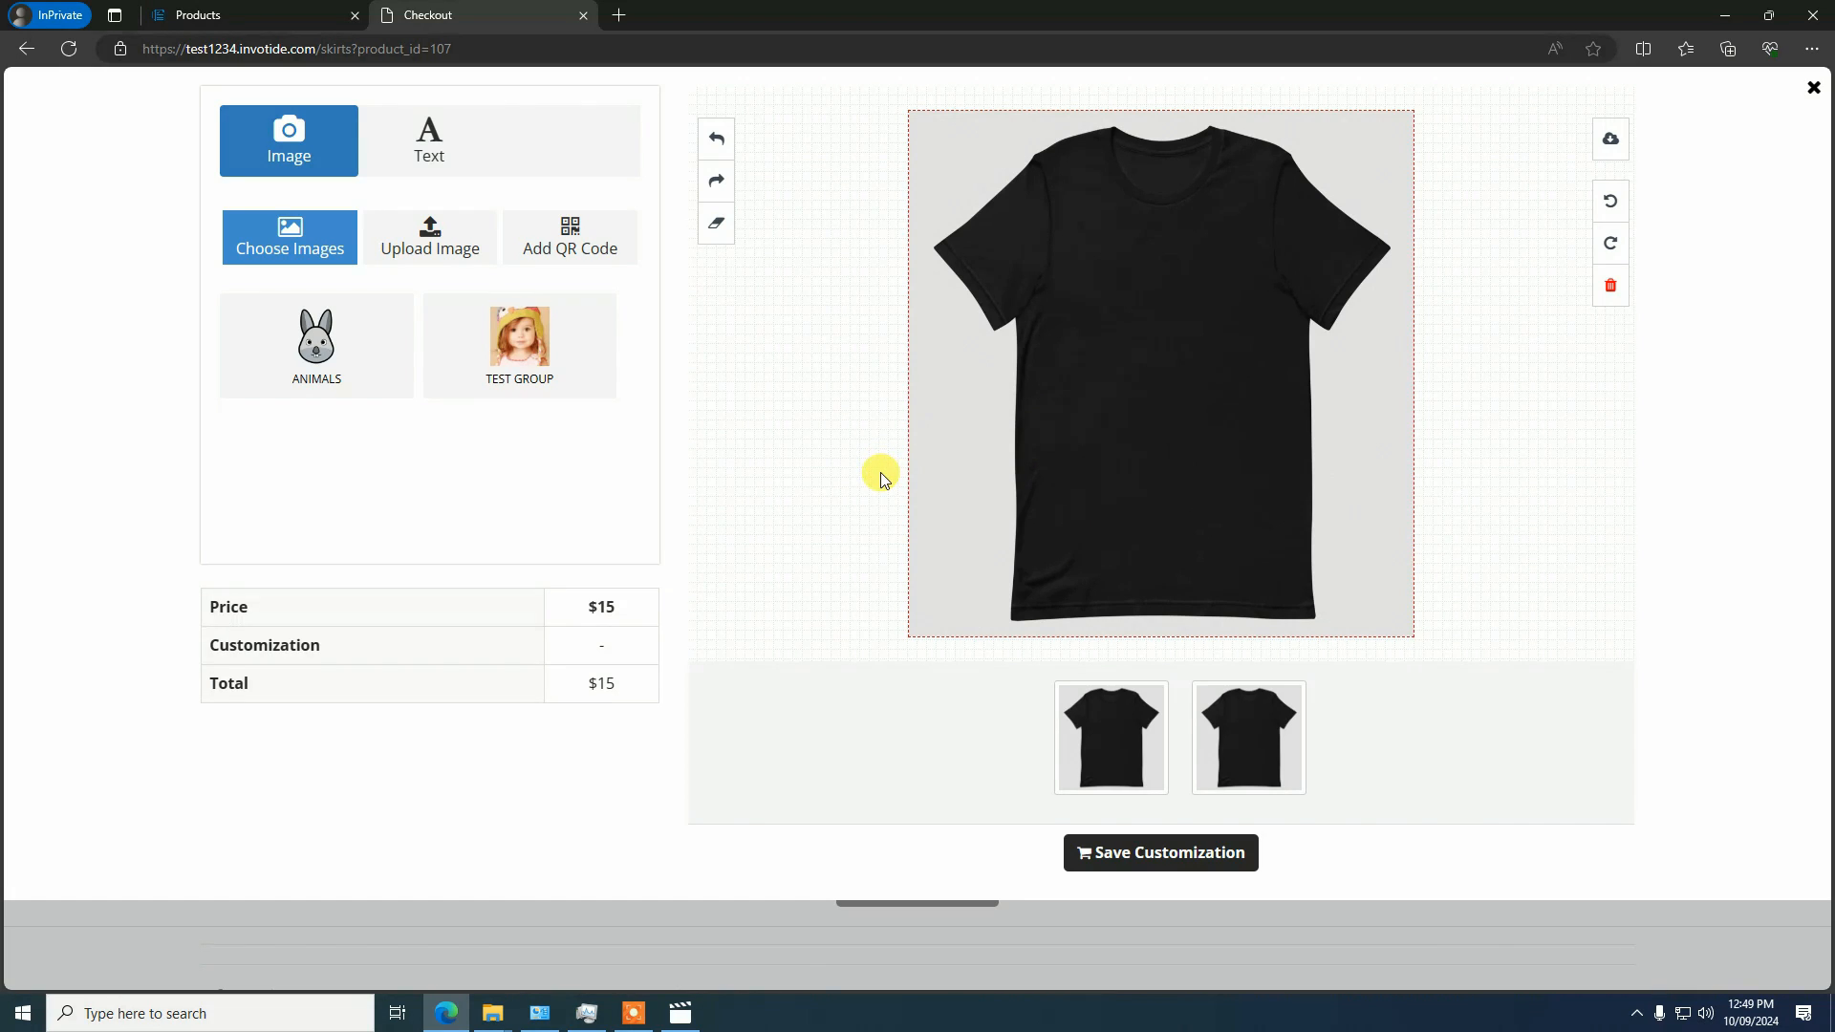
pyautogui.click(1813, 89)
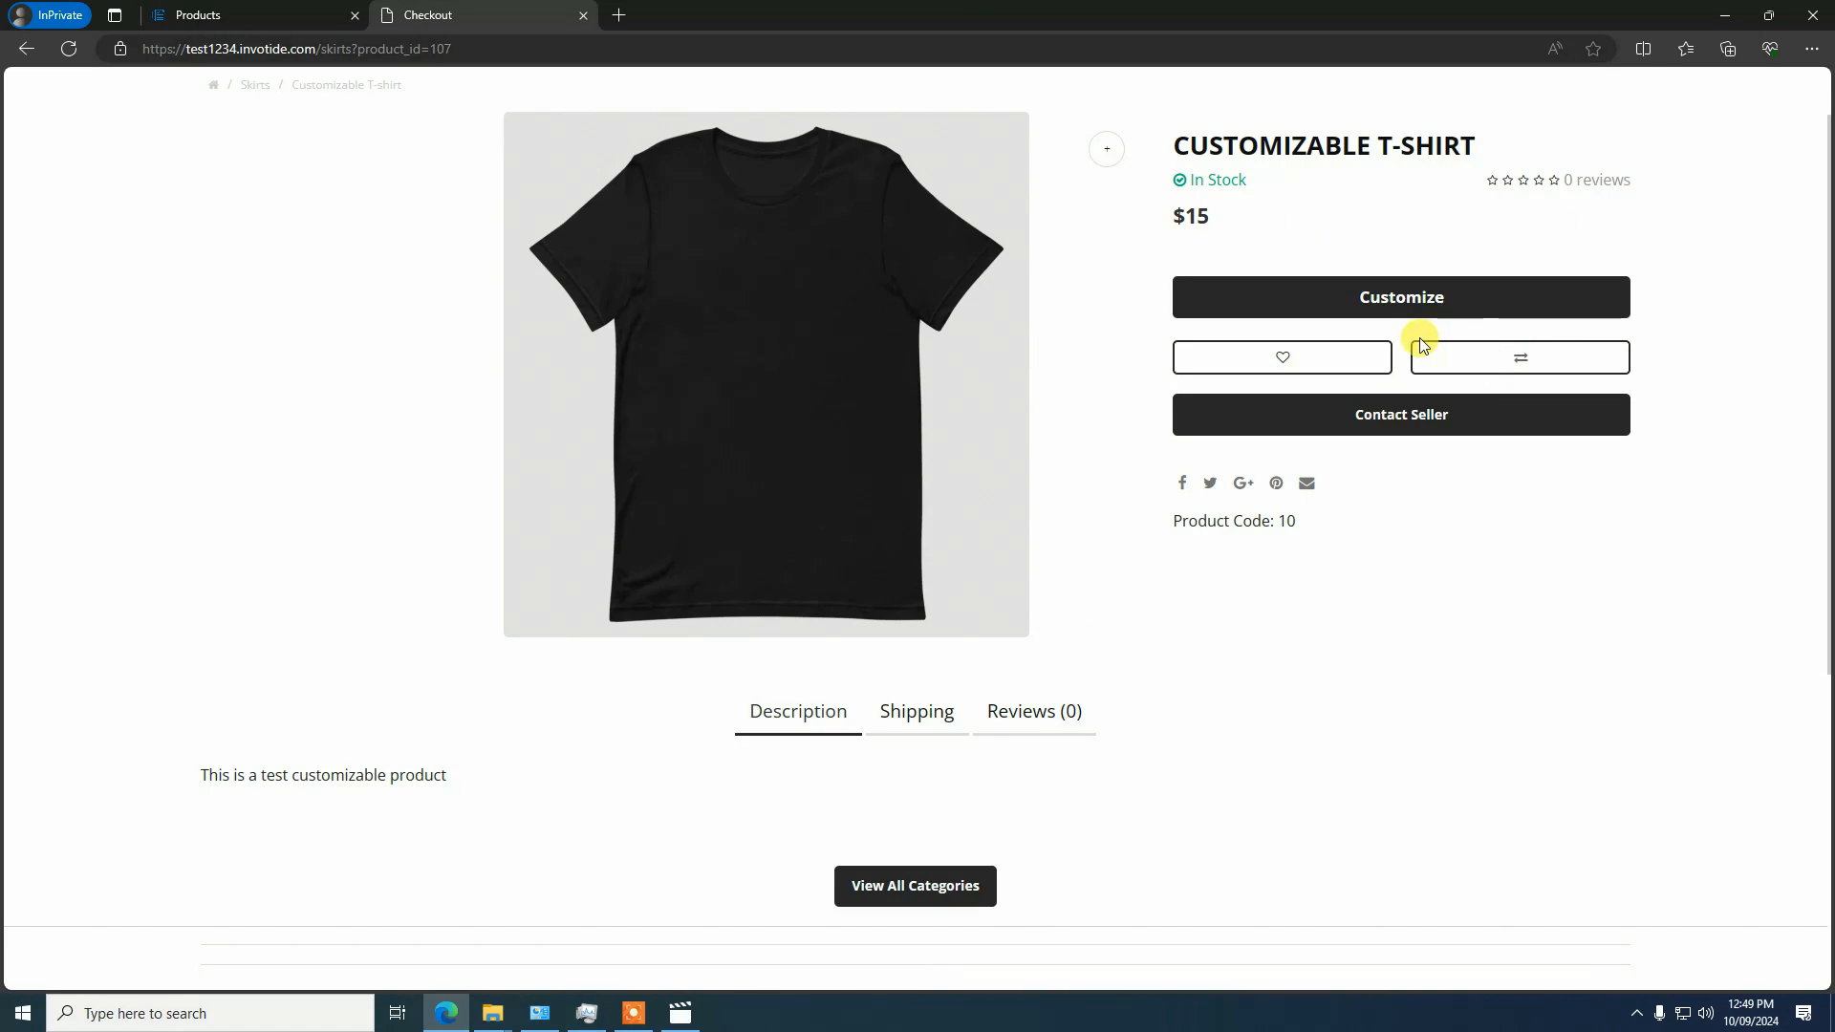
# Return to the admin product list, open Customizable T-shirt for editing and show its Designer settings
pyautogui.click(278, 12)
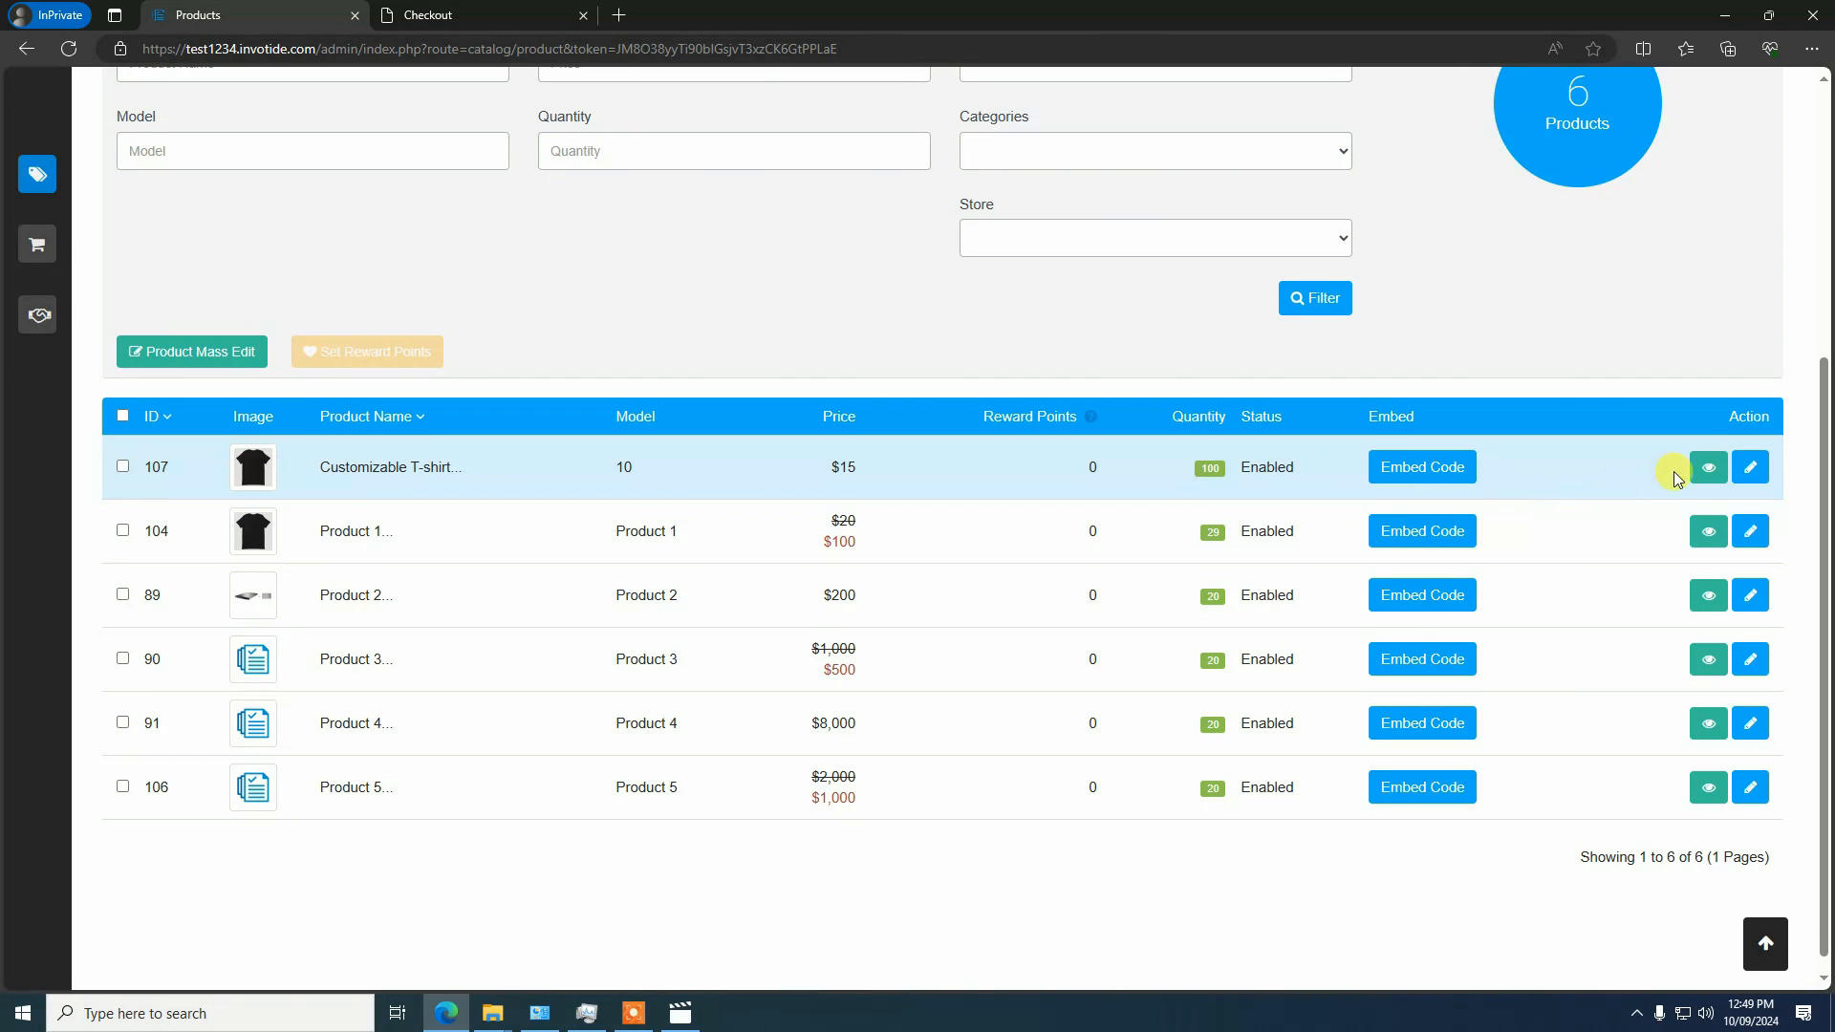
pyautogui.click(1748, 467)
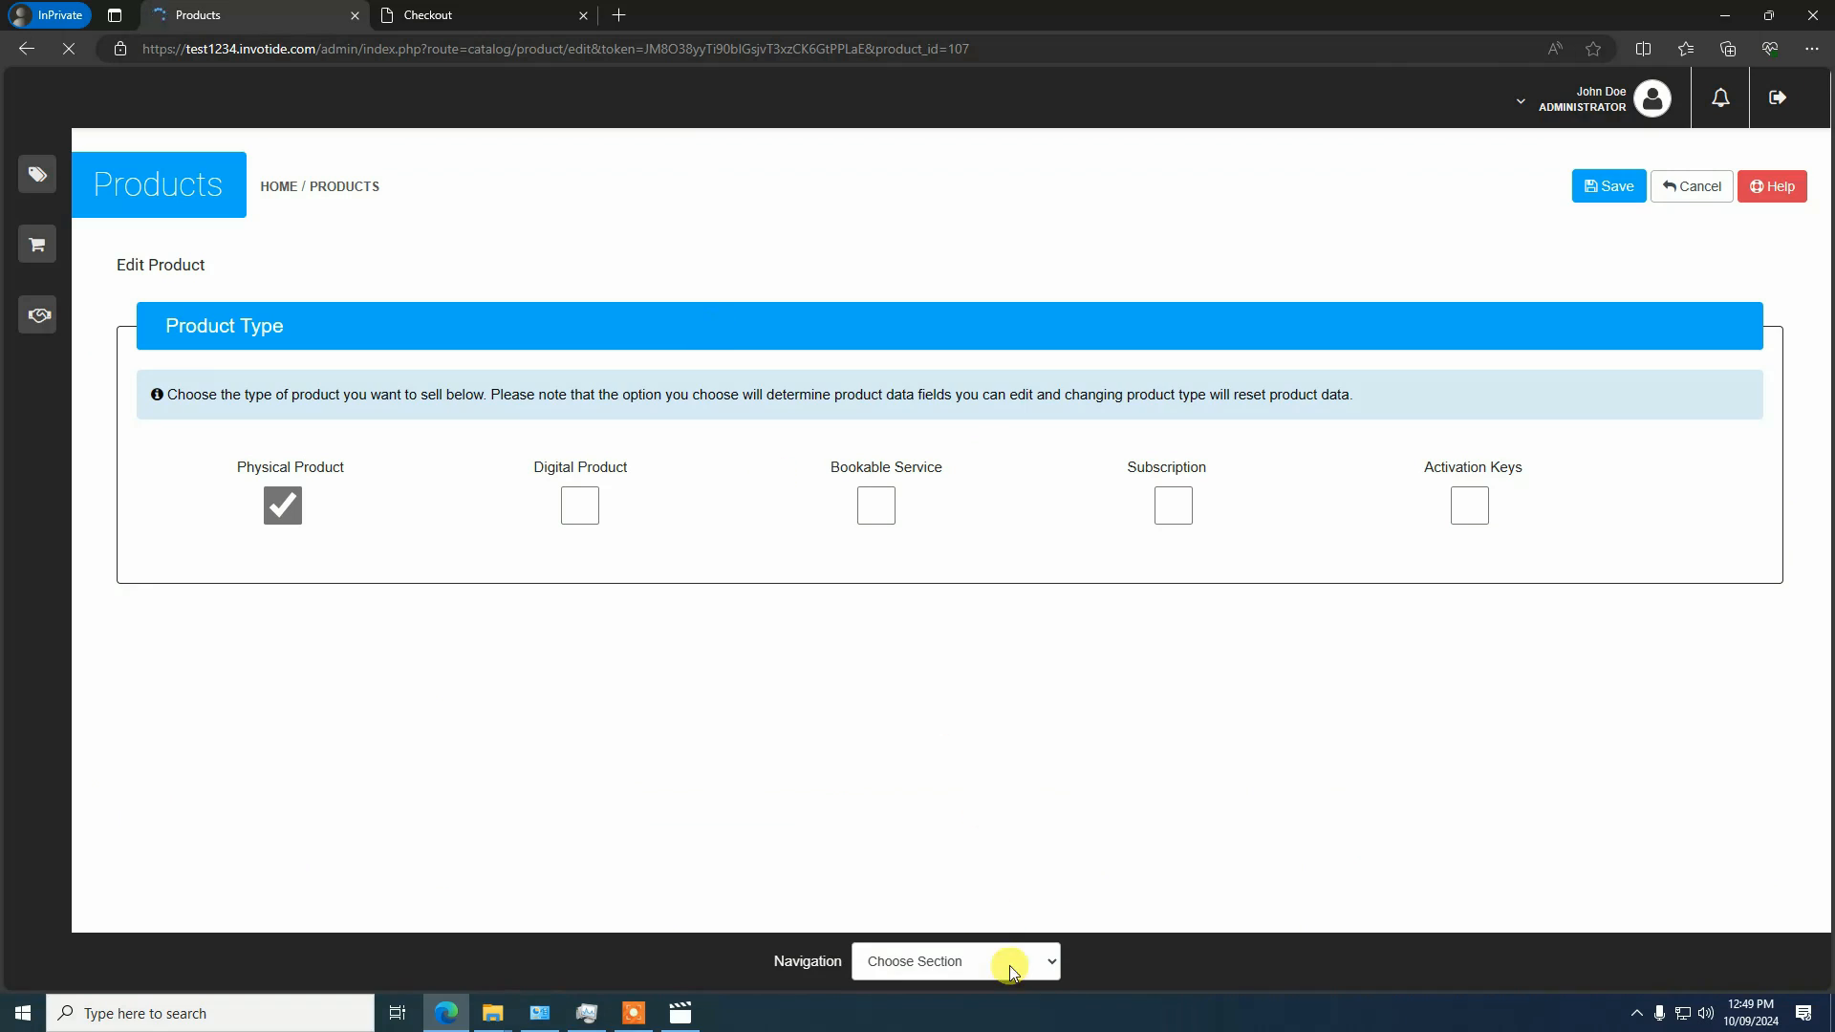
pyautogui.click(960, 965)
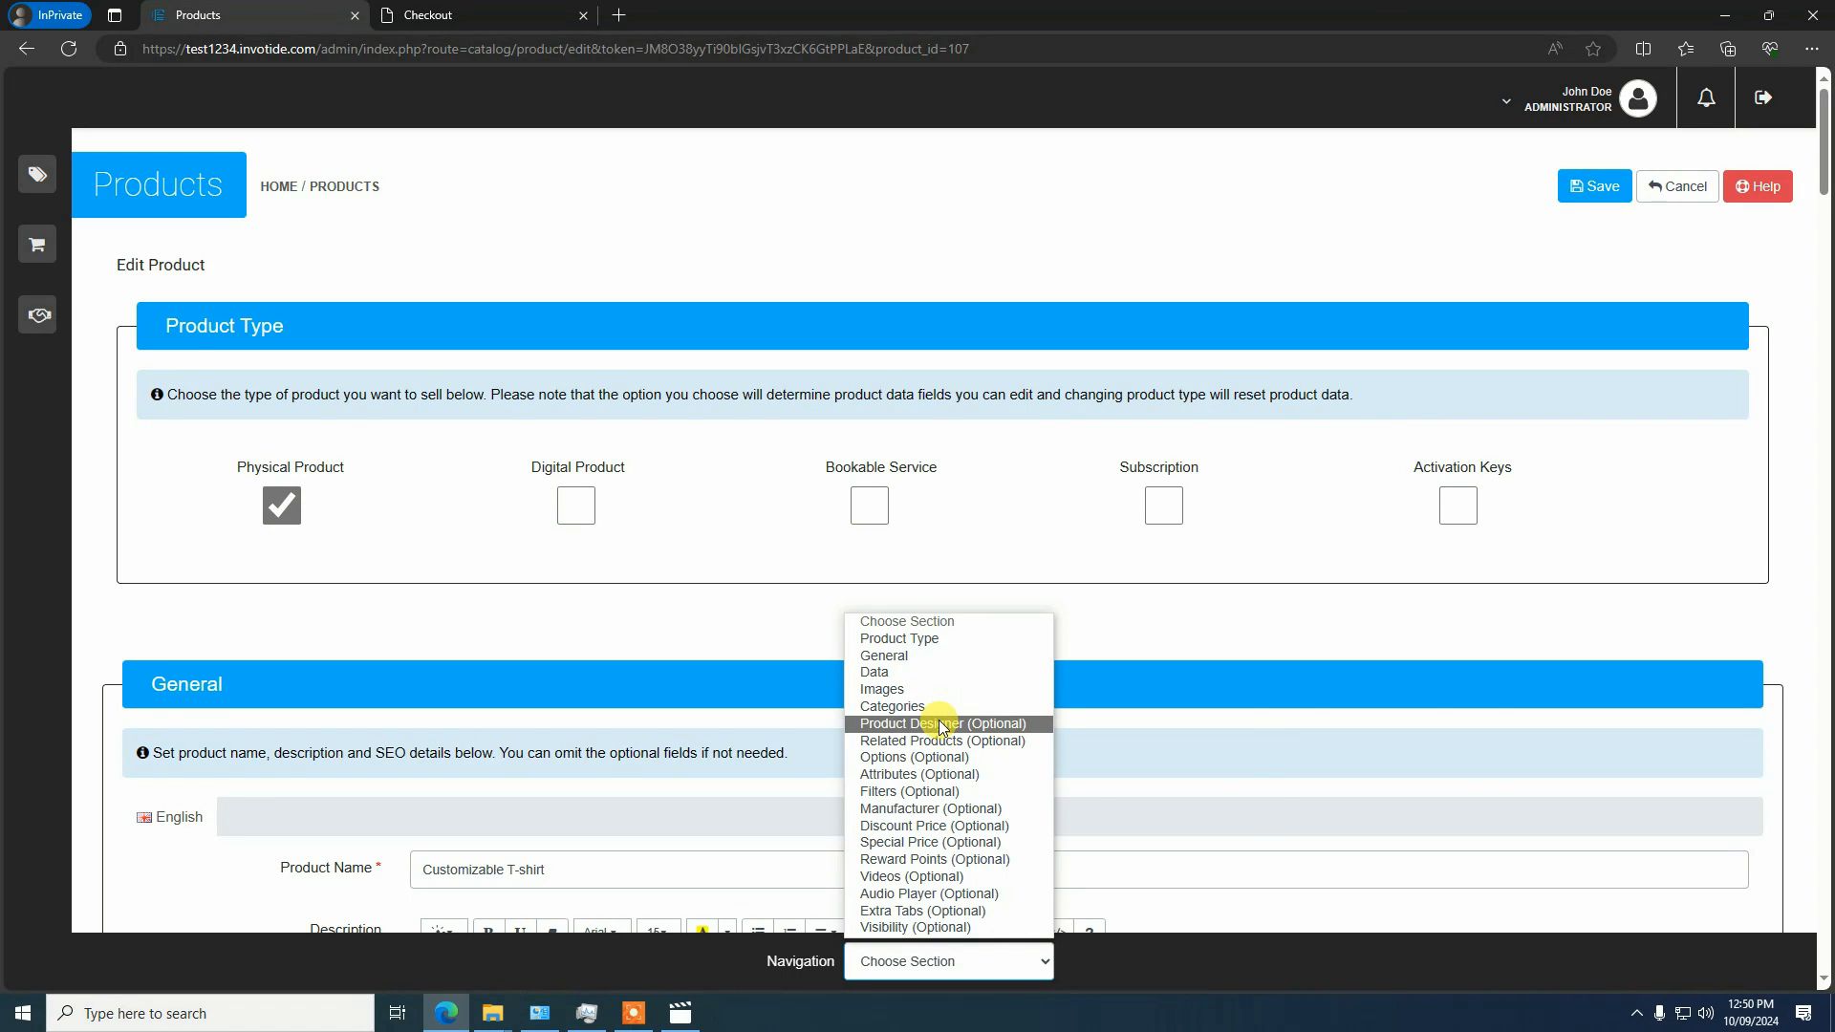
pyautogui.click(975, 724)
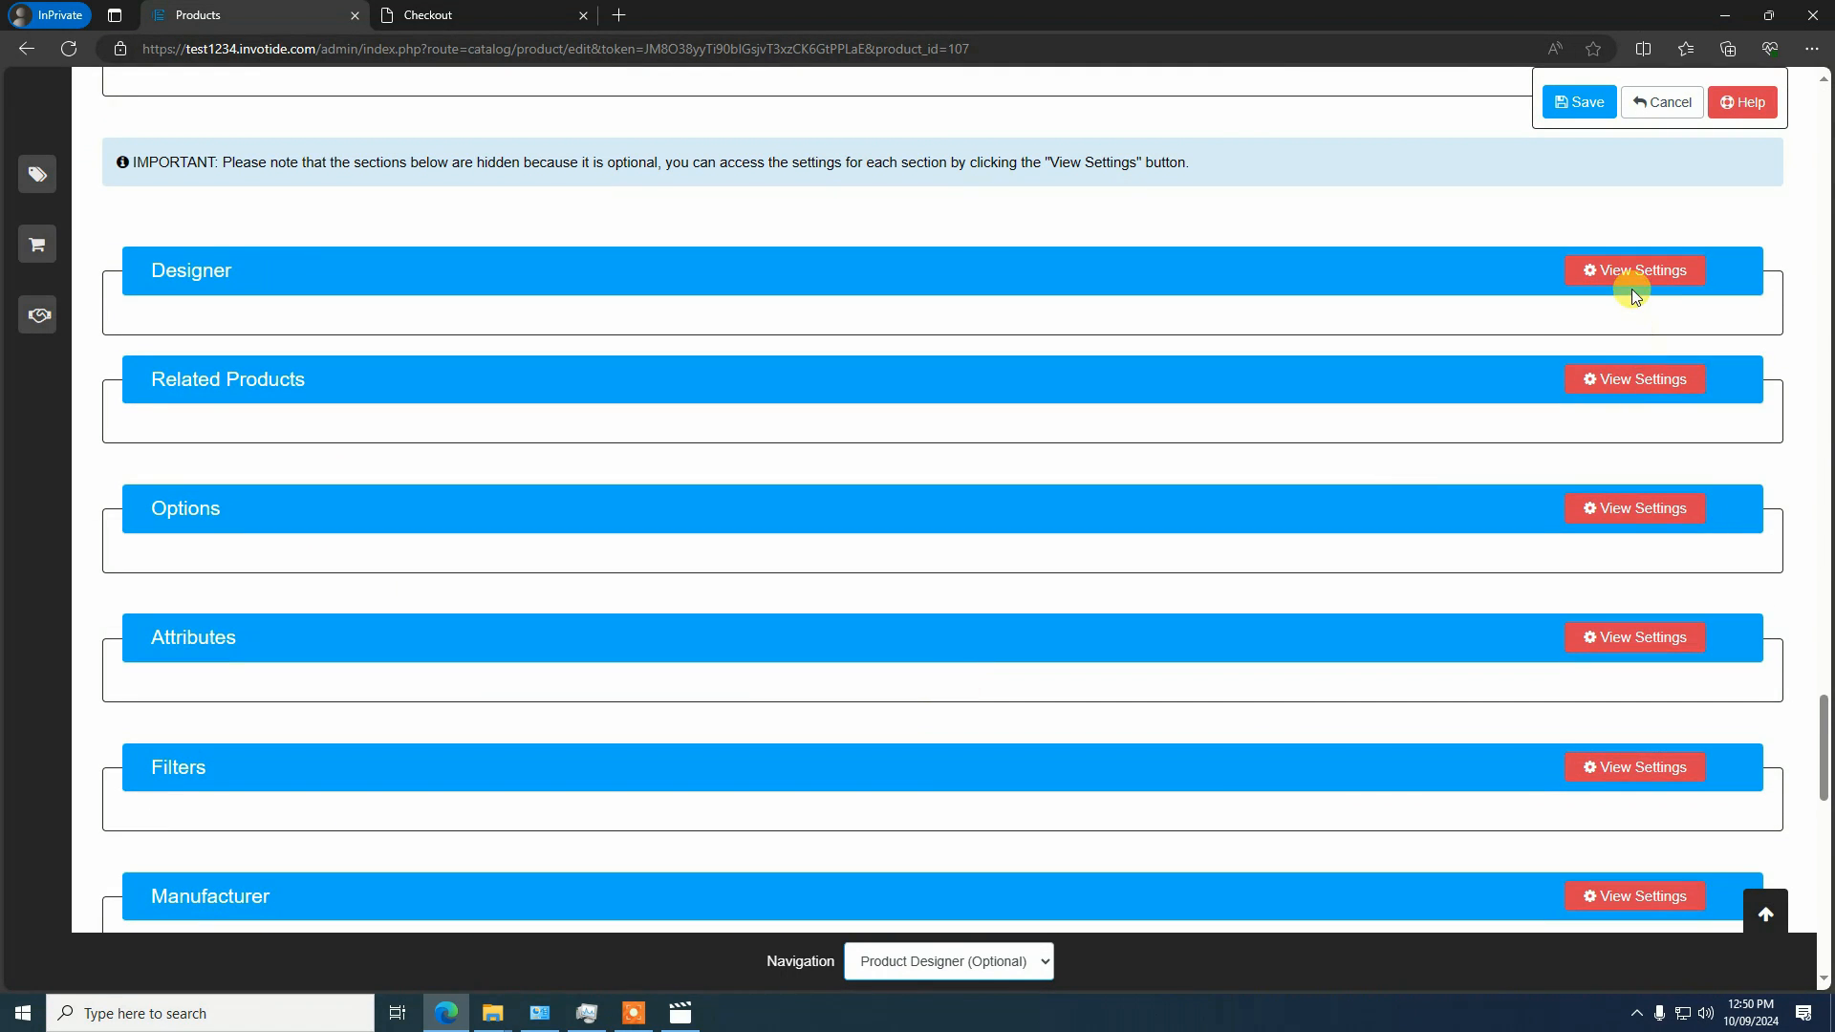
pyautogui.click(1632, 285)
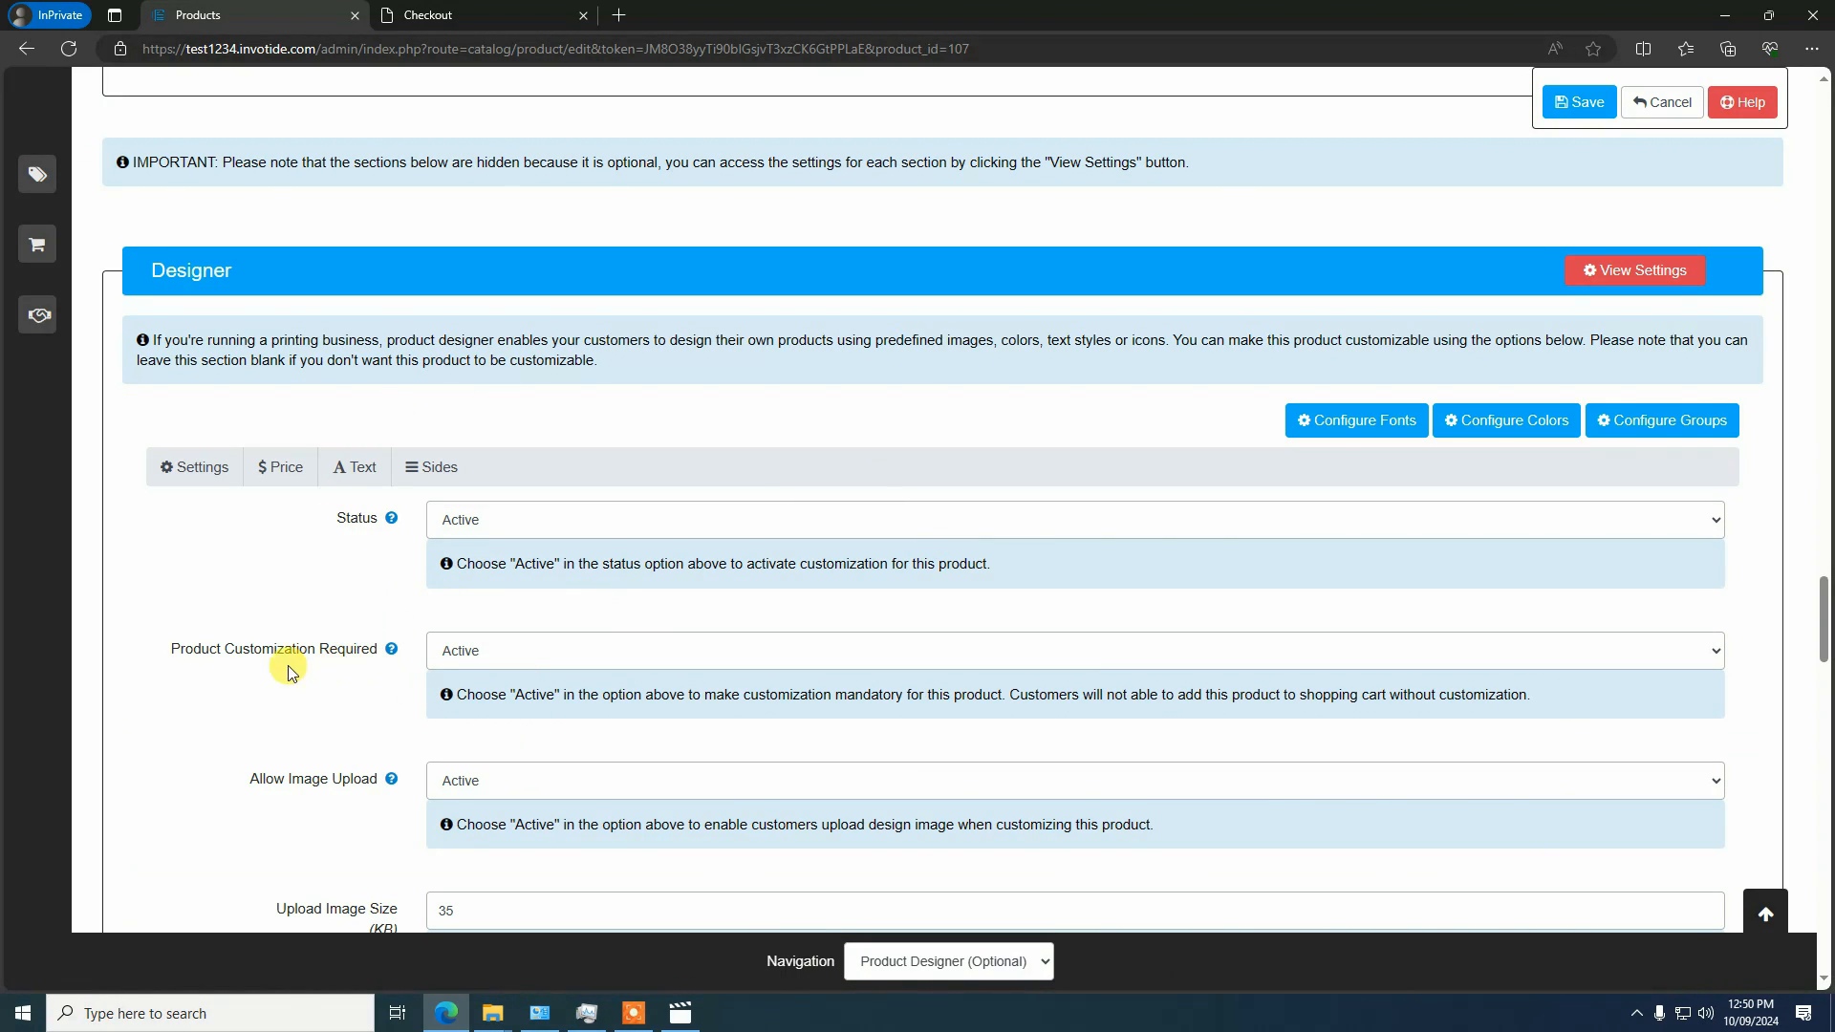
# Set Product Customization Required to Inactive and save the product
pyautogui.click(488, 657)
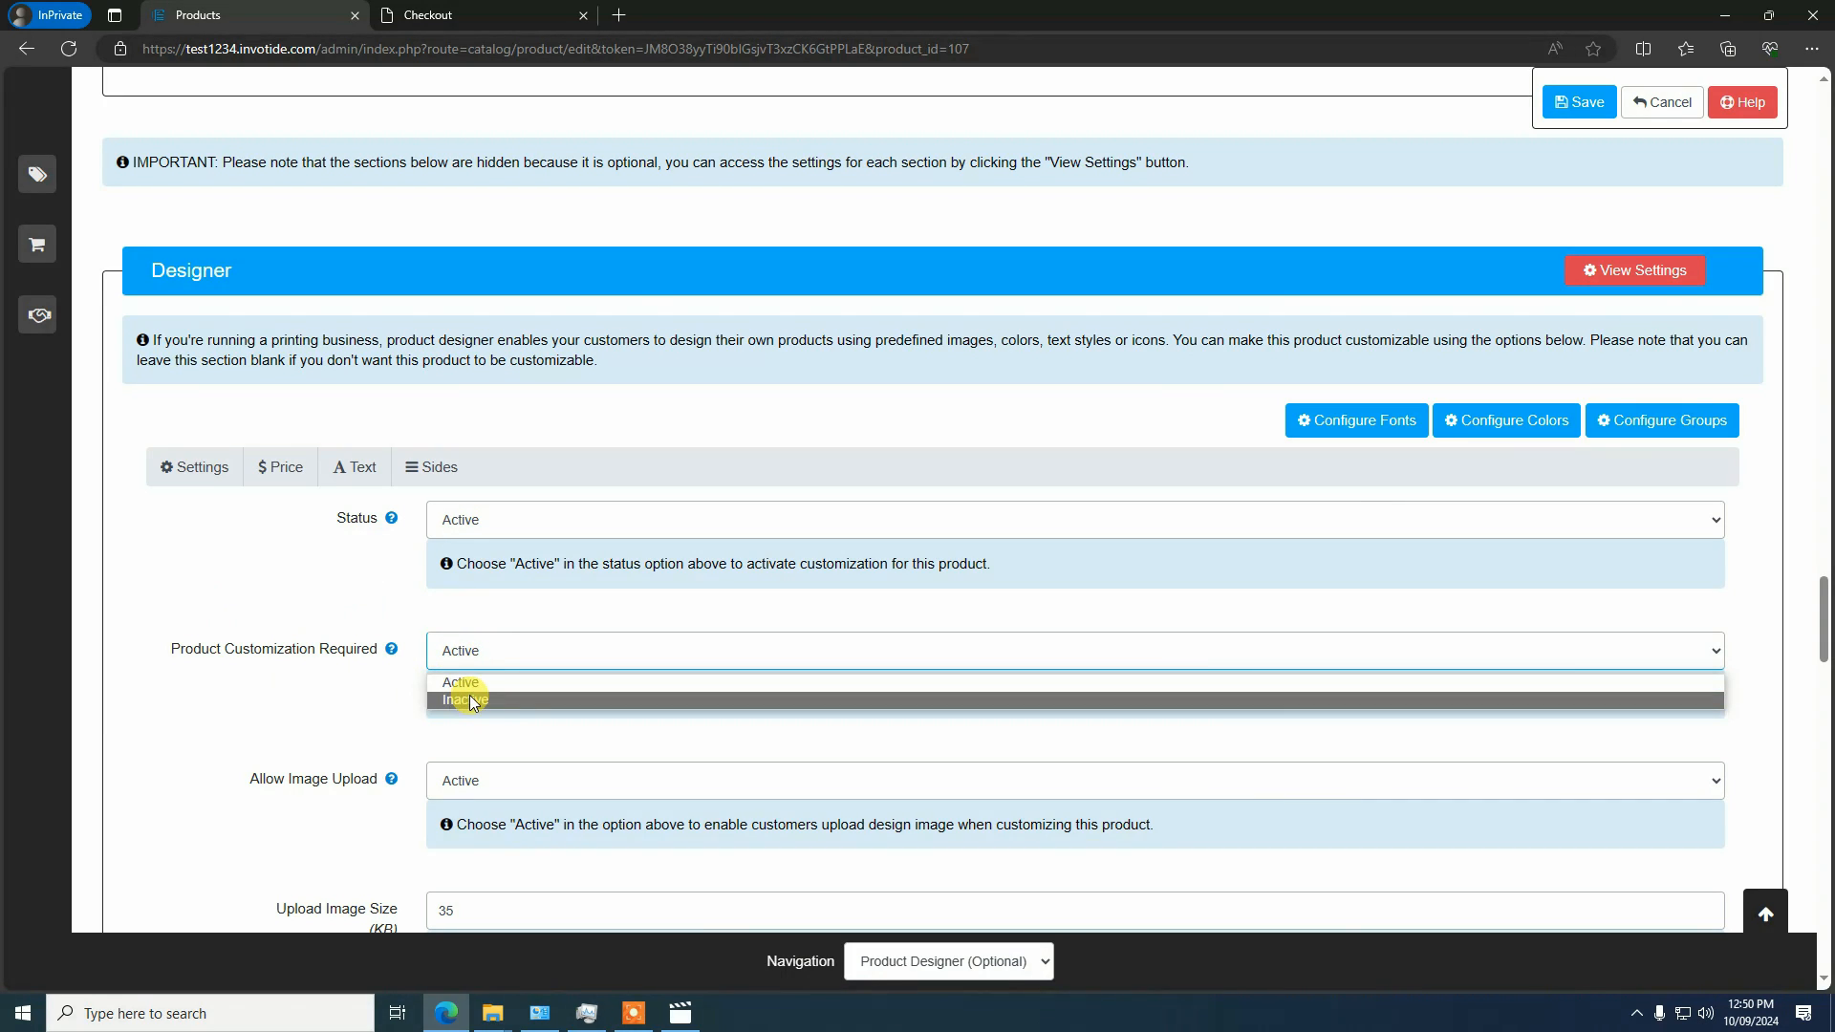
pyautogui.click(471, 701)
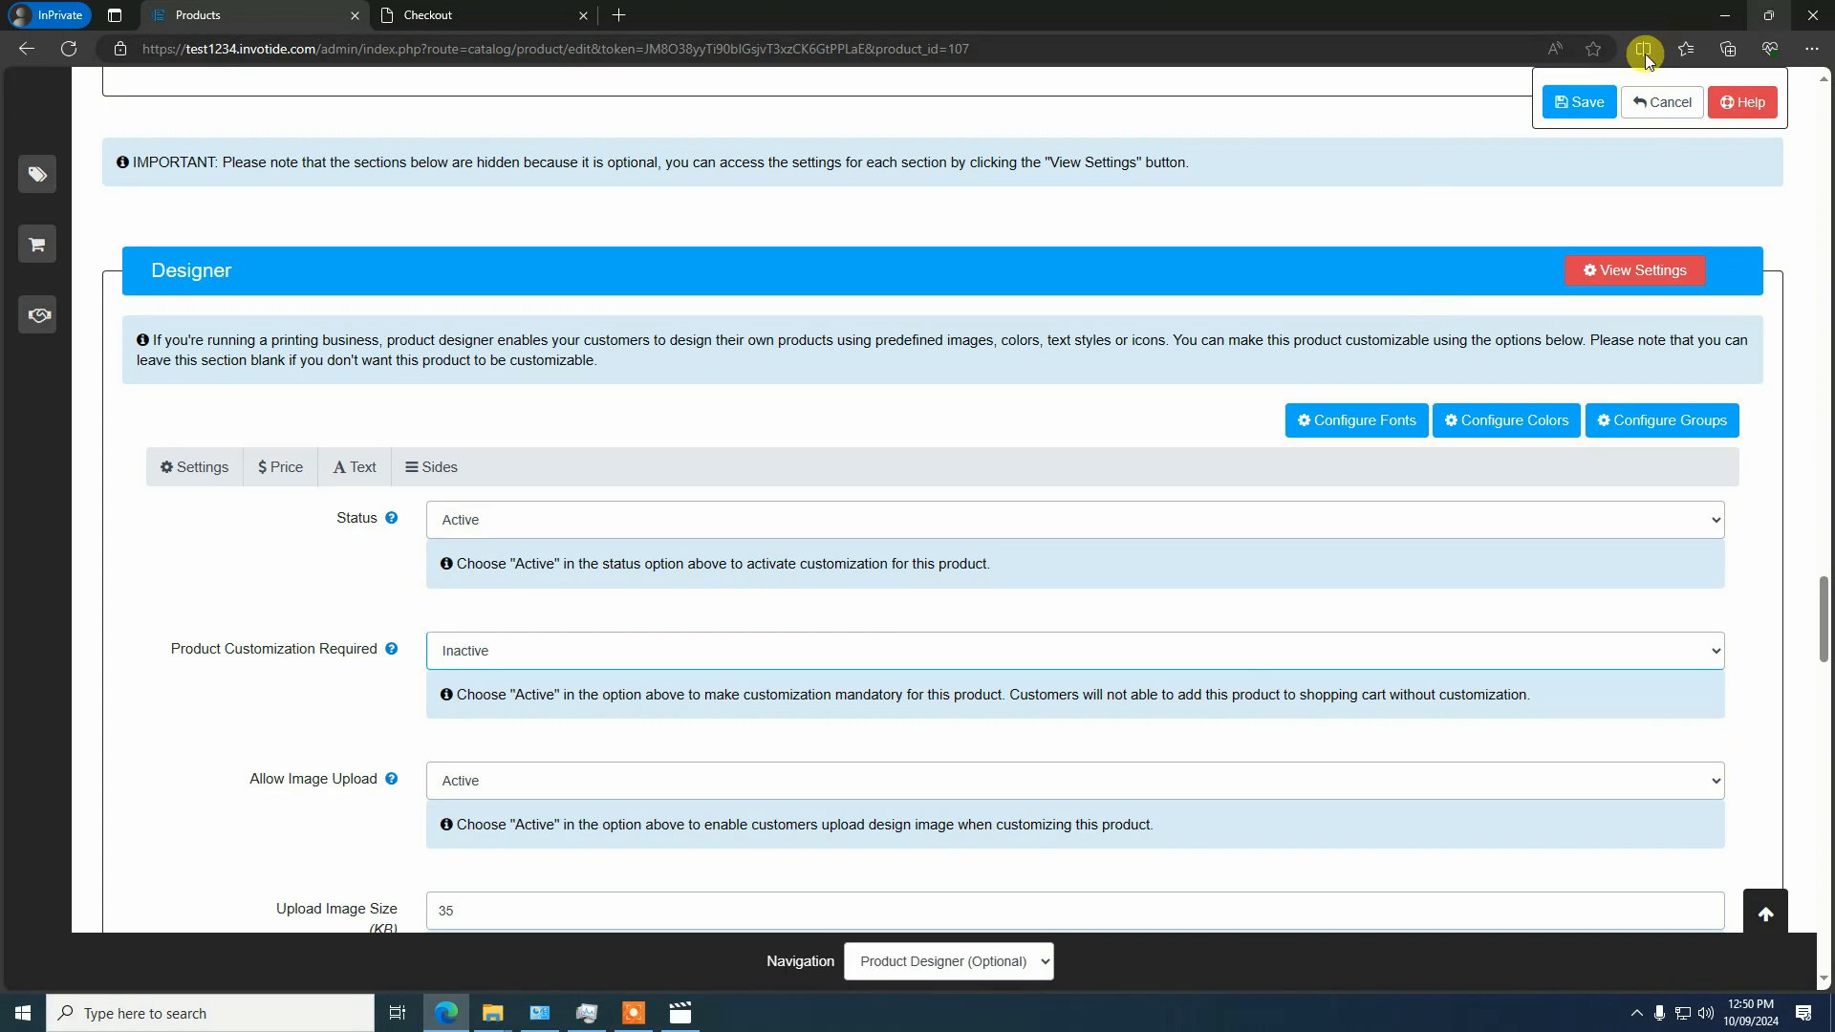
pyautogui.click(1580, 97)
pyautogui.scroll(-5, 662, 443)
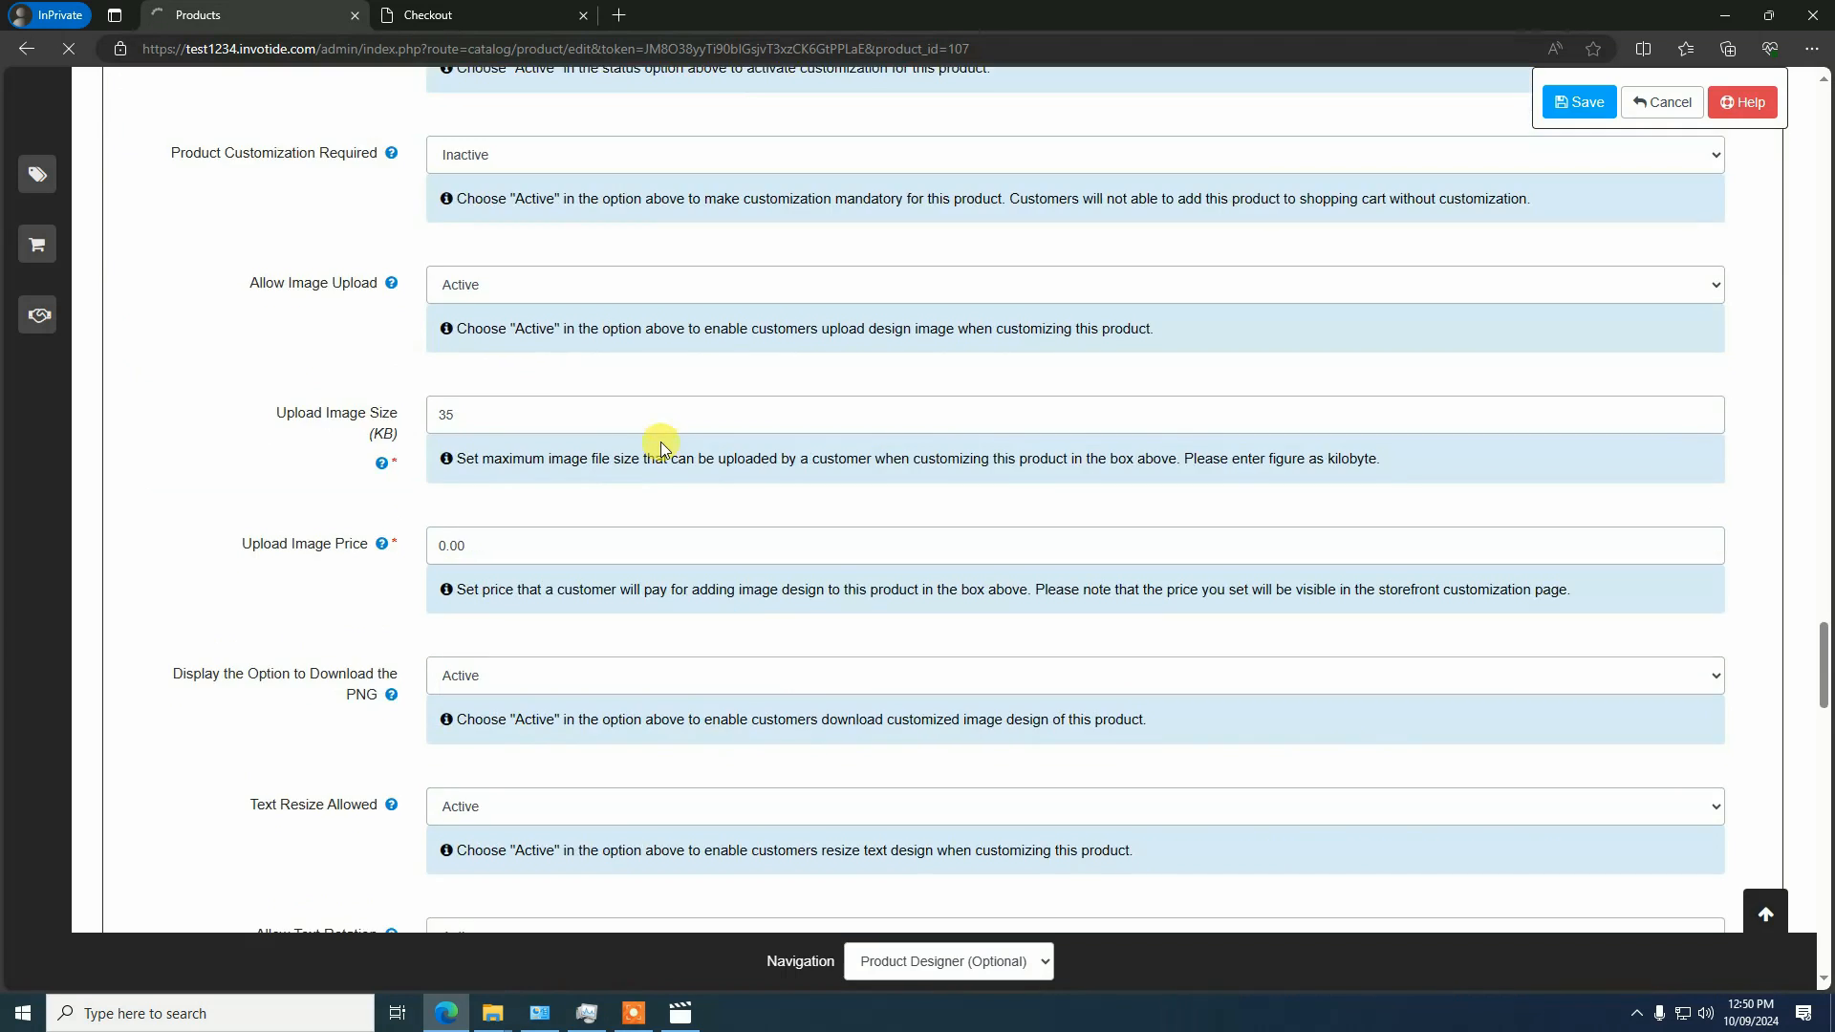
pyautogui.scroll(5, 659, 438)
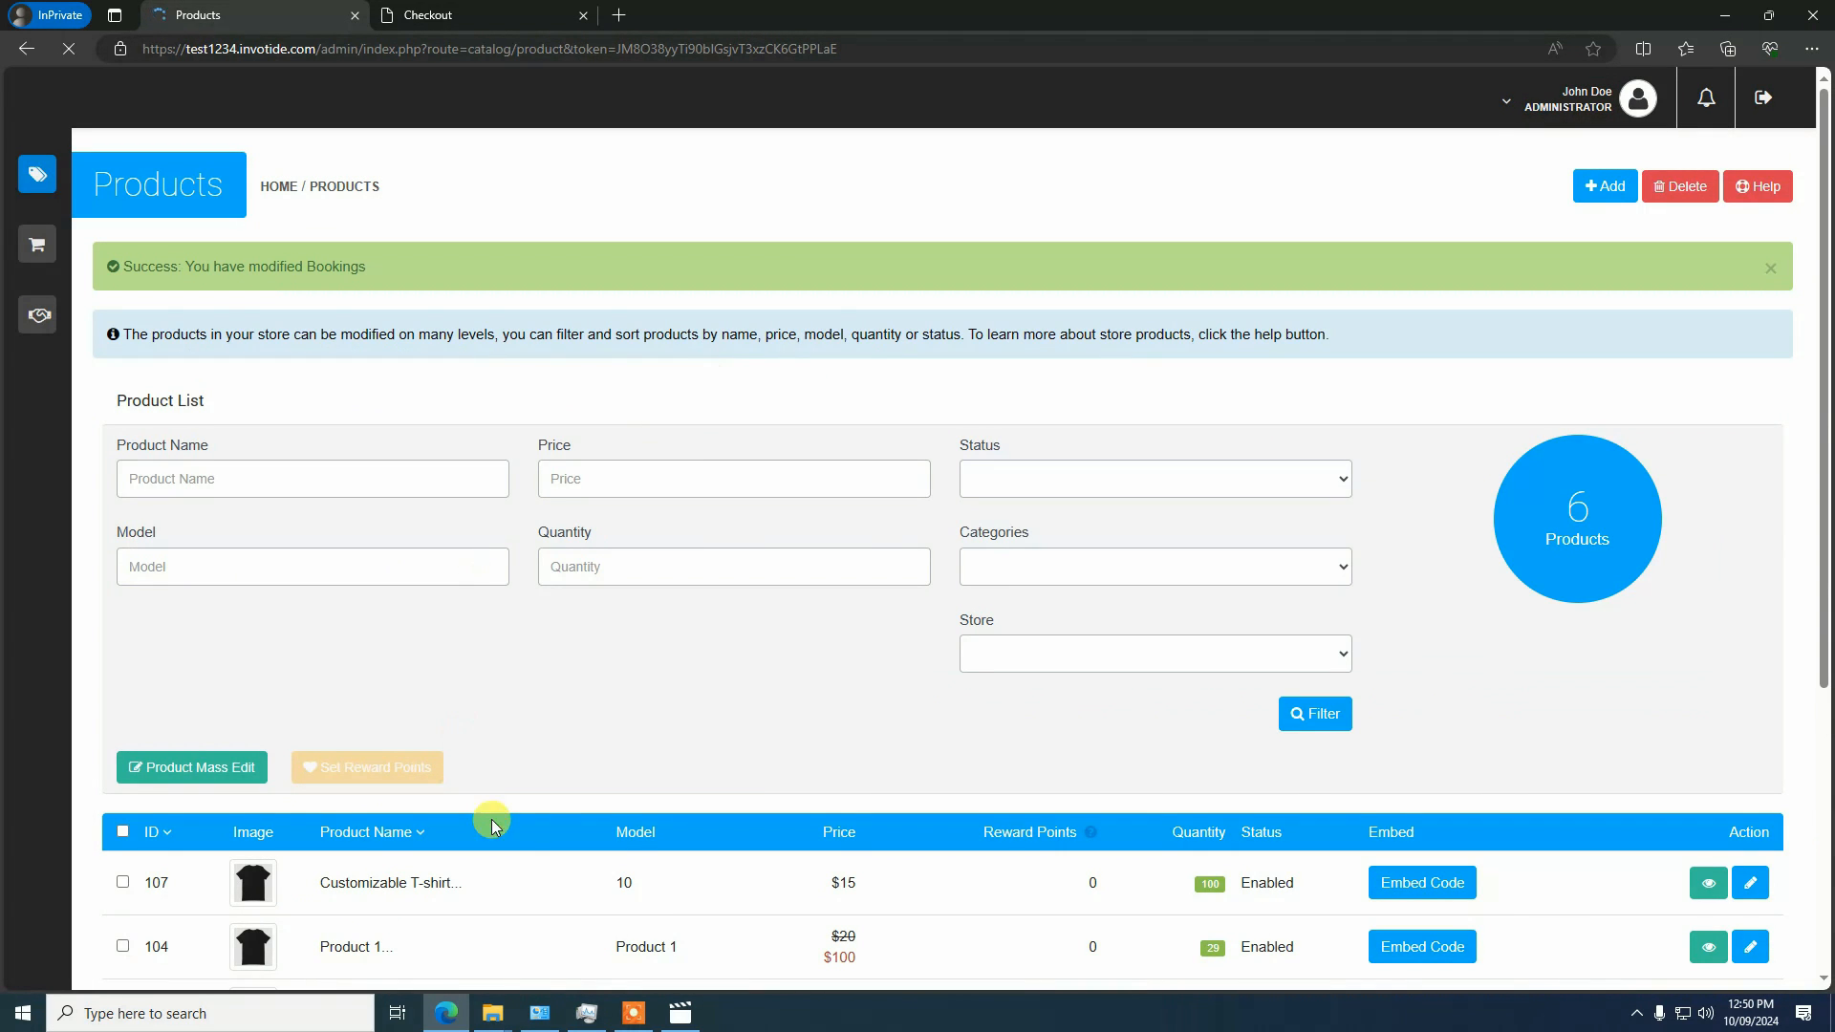
# Reload the storefront product page, test adding the T-shirt to the cart without customization, and remove it from the cart again
pyautogui.click(487, 21)
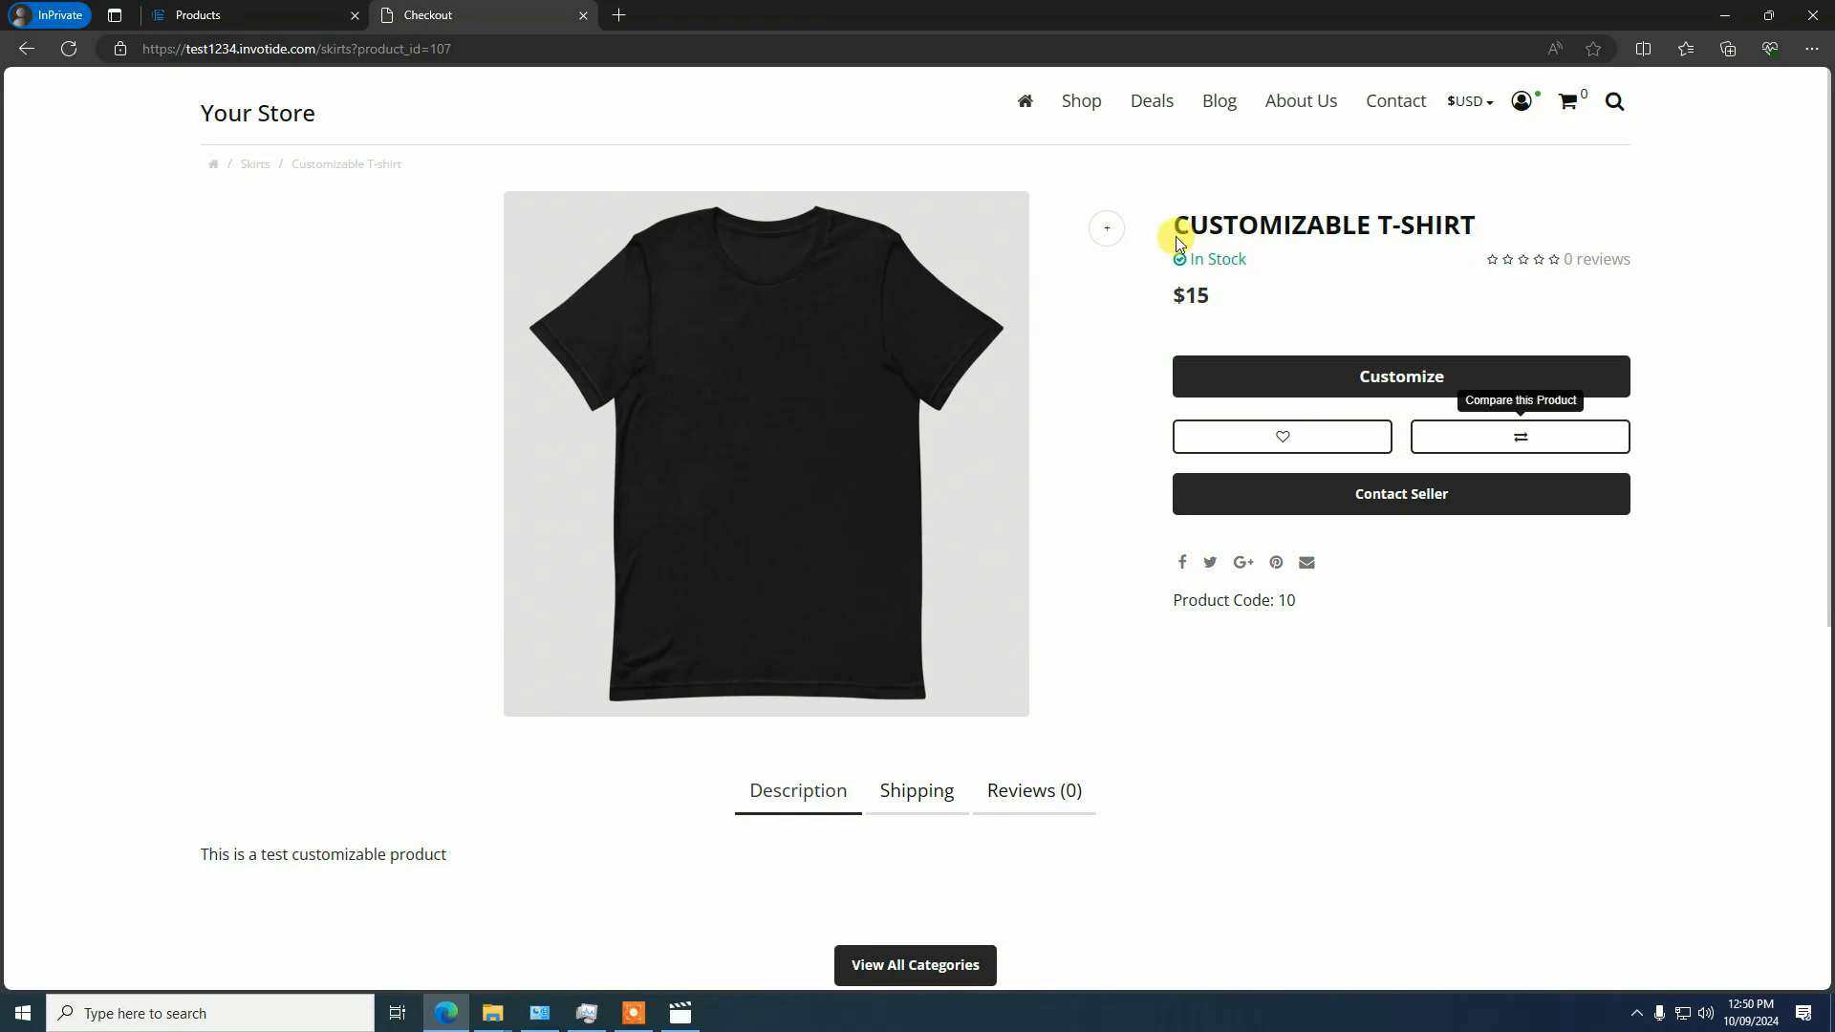
pyautogui.click(69, 53)
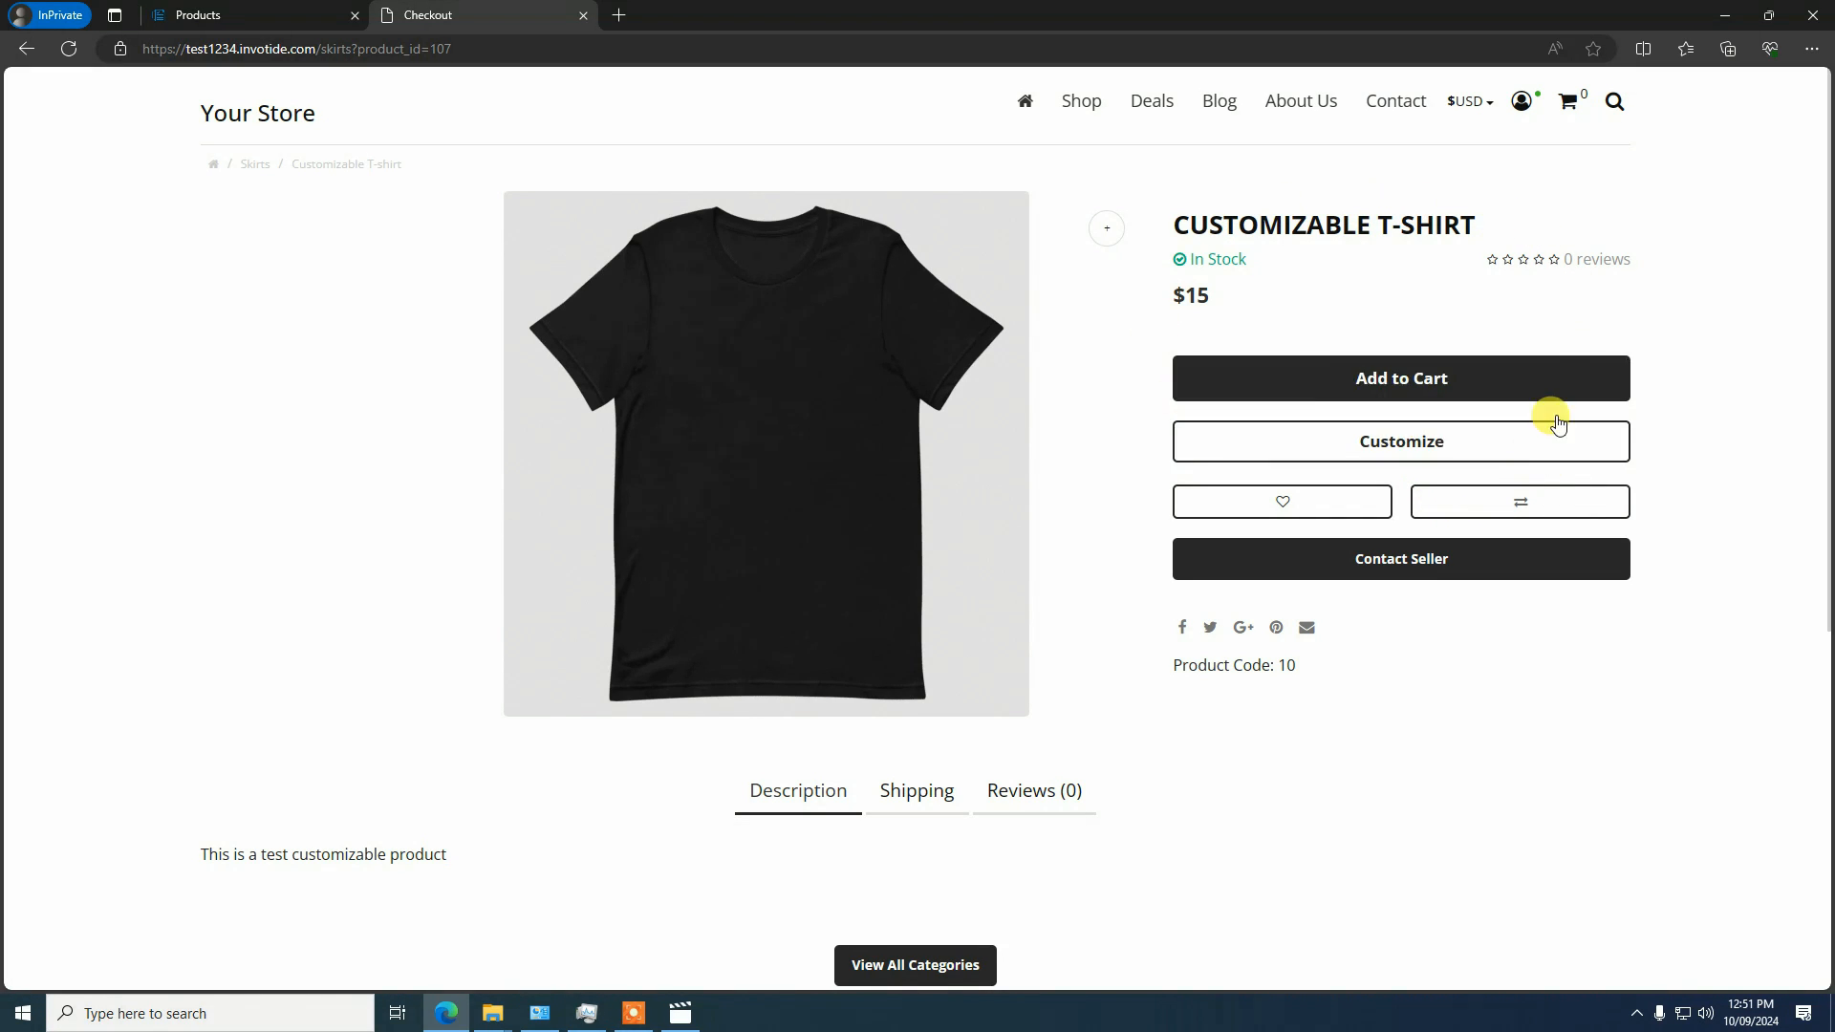
pyautogui.click(1339, 360)
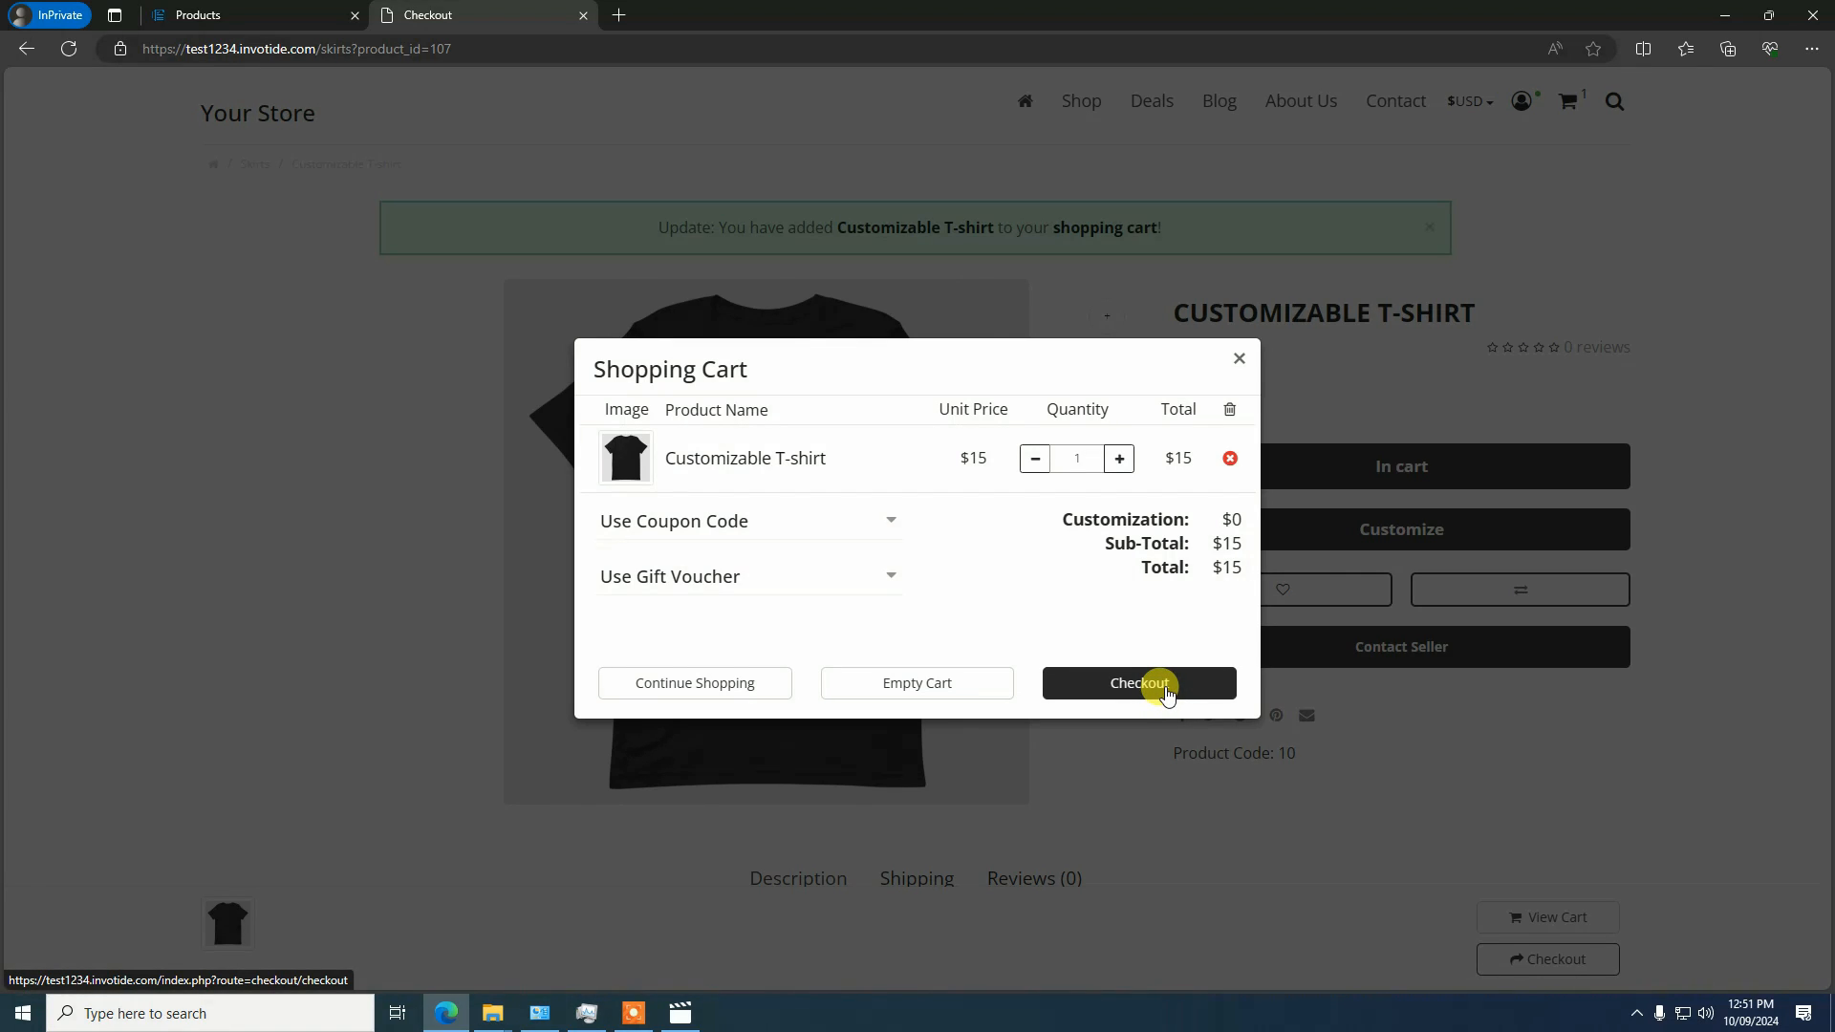
pyautogui.click(1231, 458)
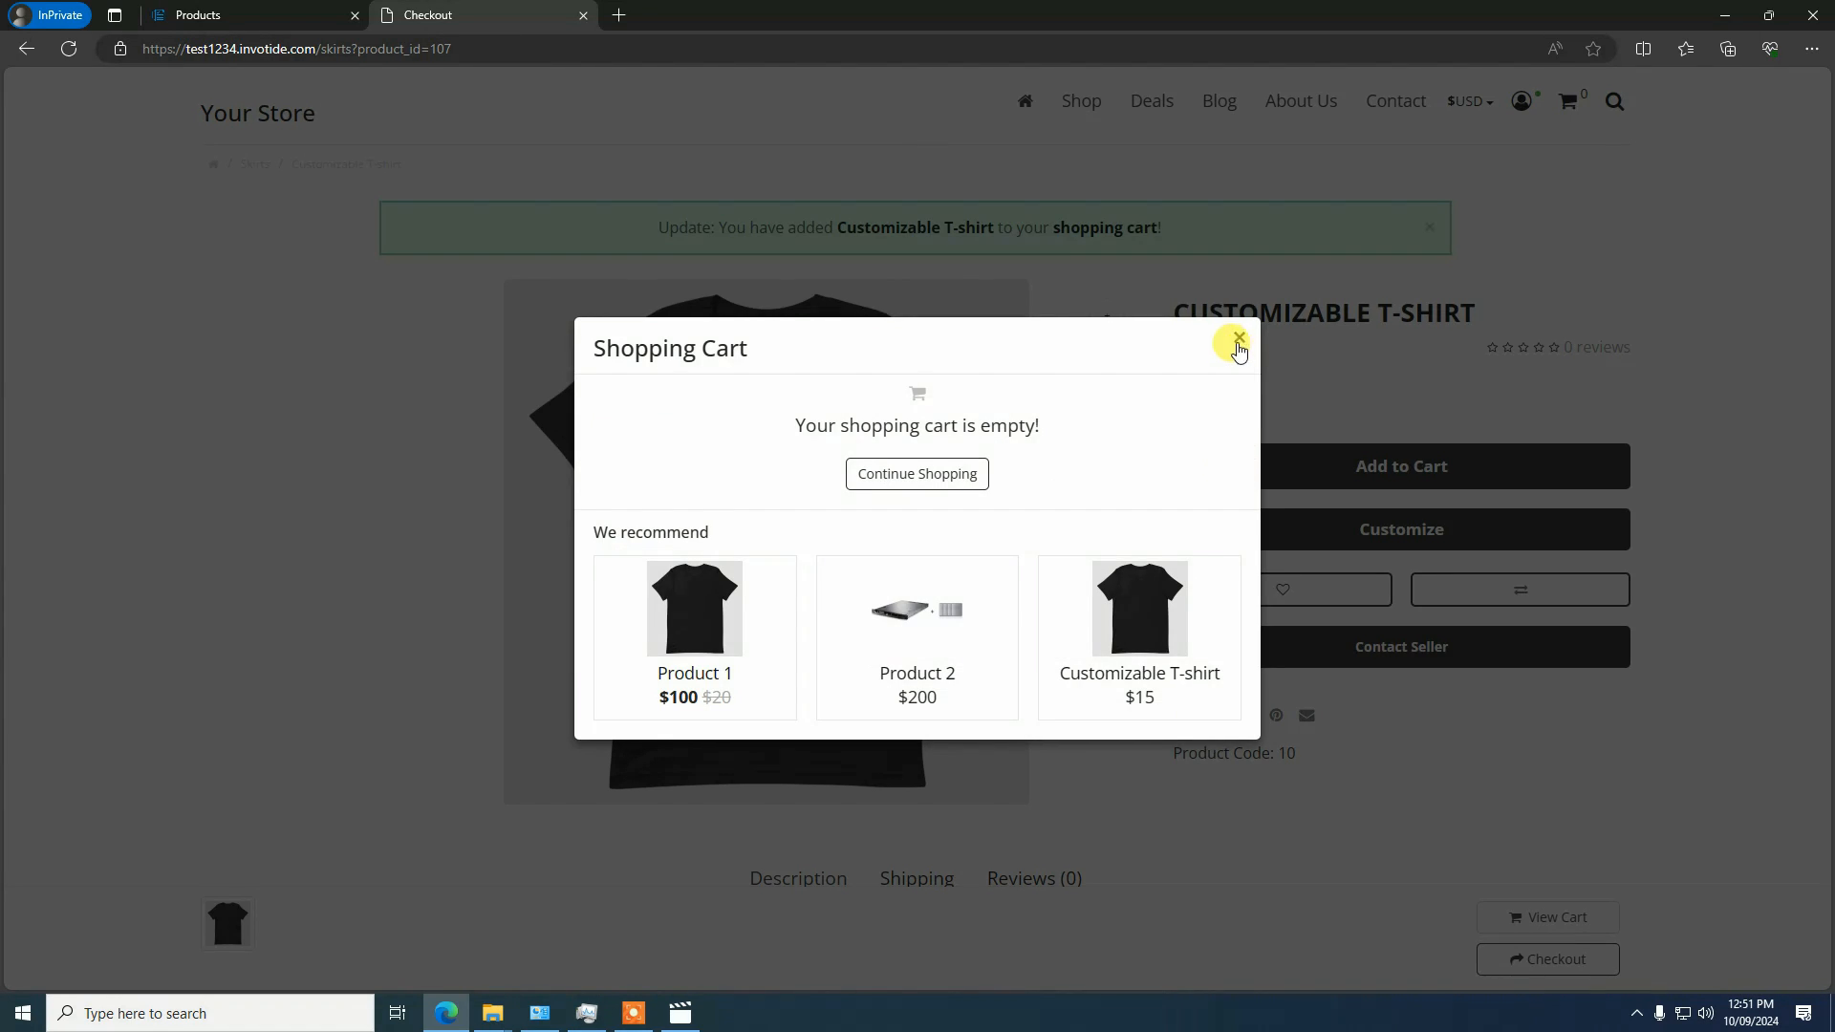
pyautogui.click(1236, 337)
# Close the storefront page and dismiss the success notification above the admin product list
pyautogui.click(584, 16)
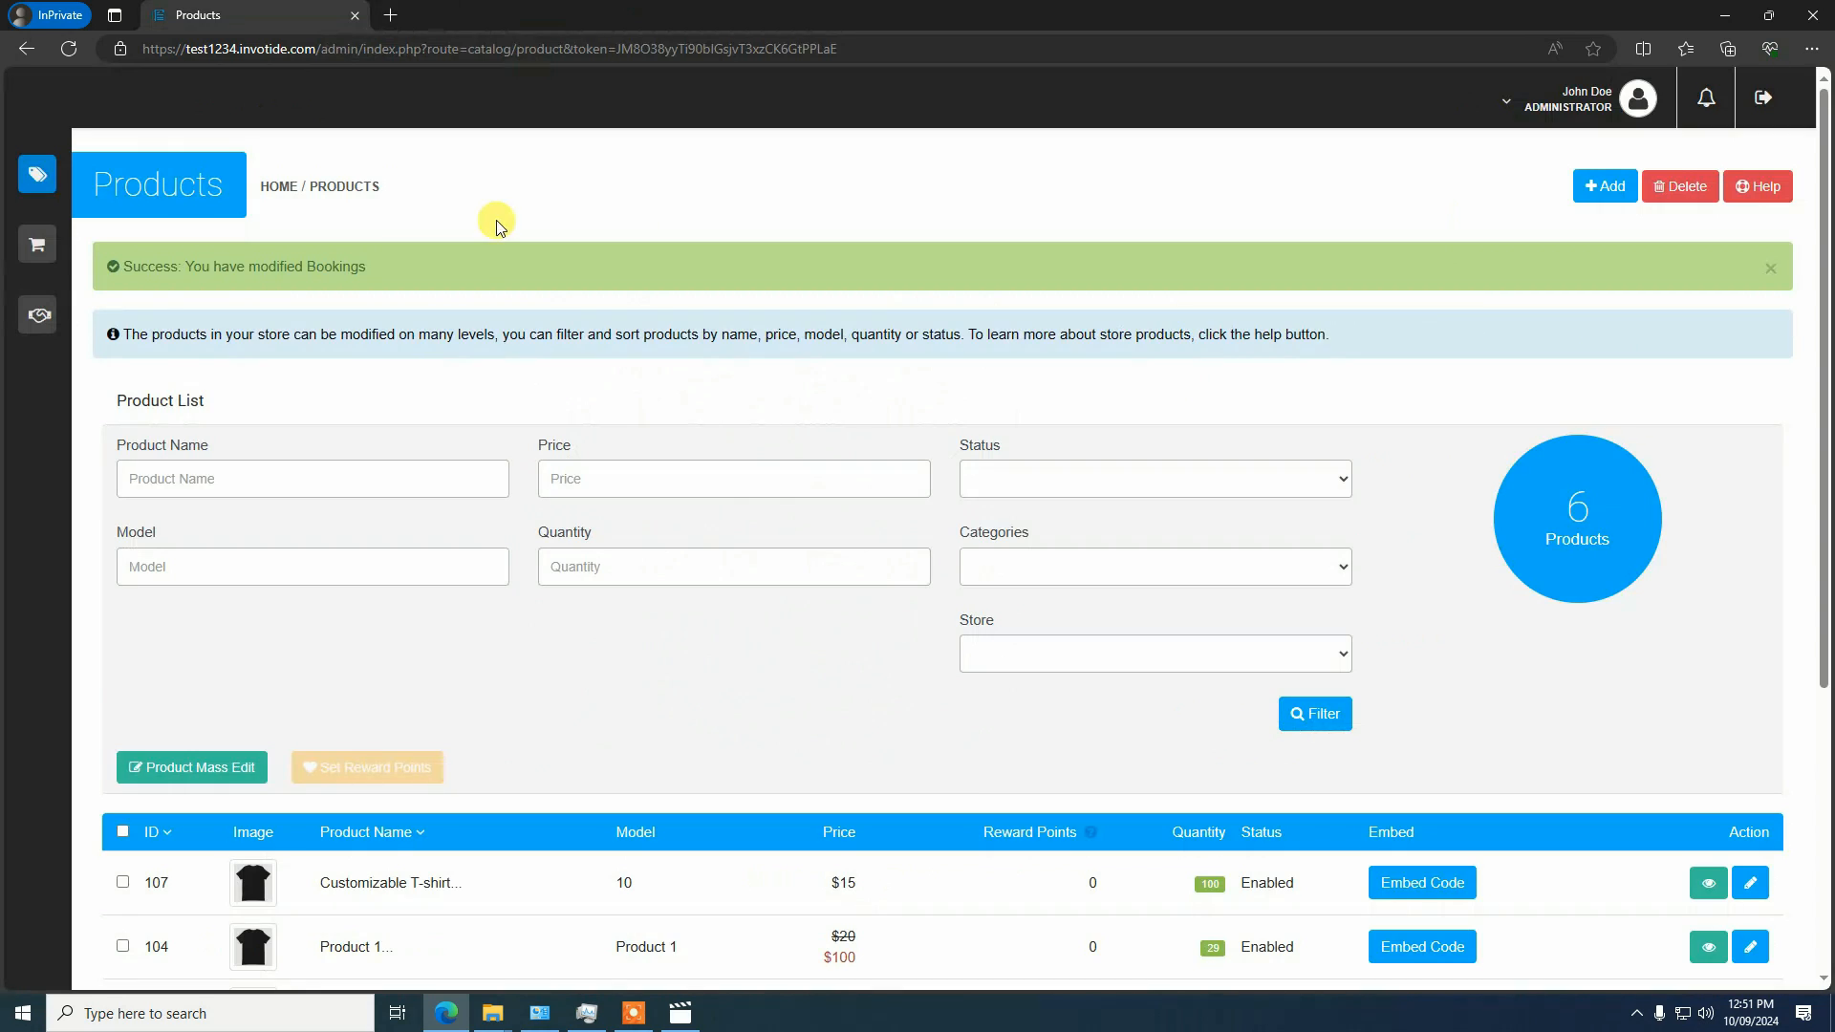
pyautogui.scroll(-2, 1803, 226)
pyautogui.click(1770, 132)
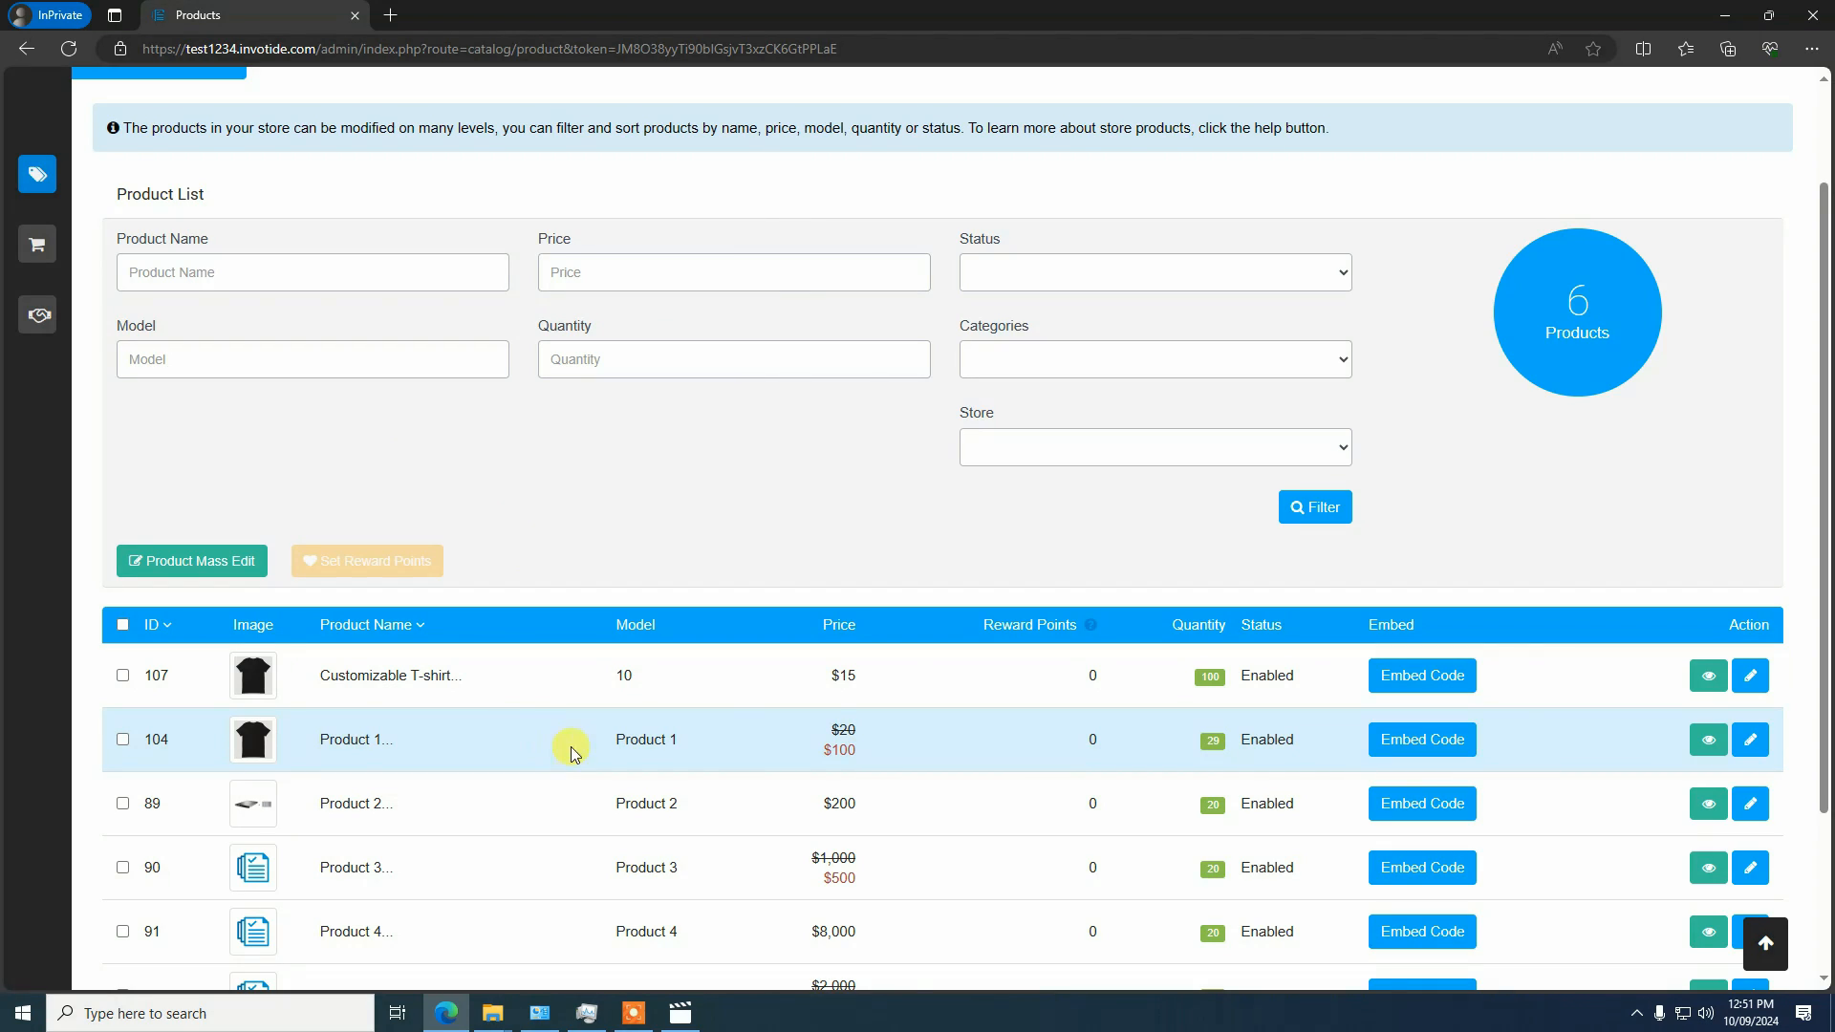
pyautogui.click(633, 1013)
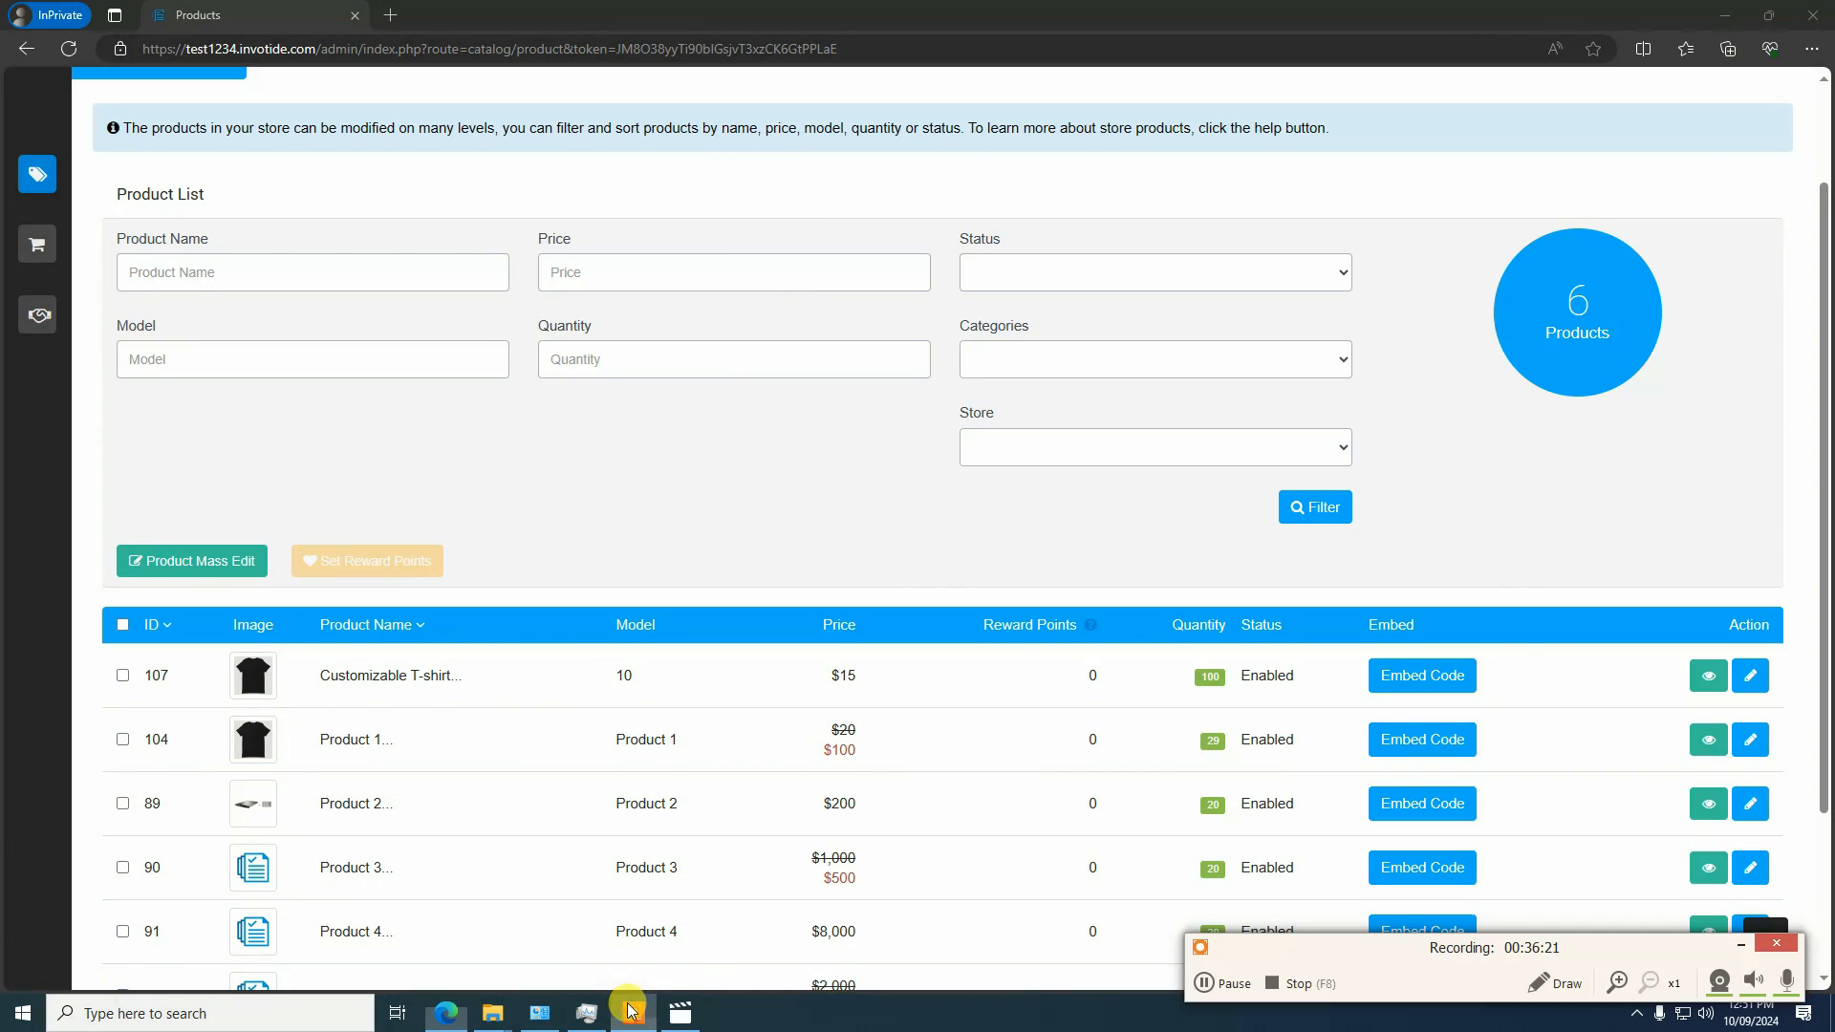